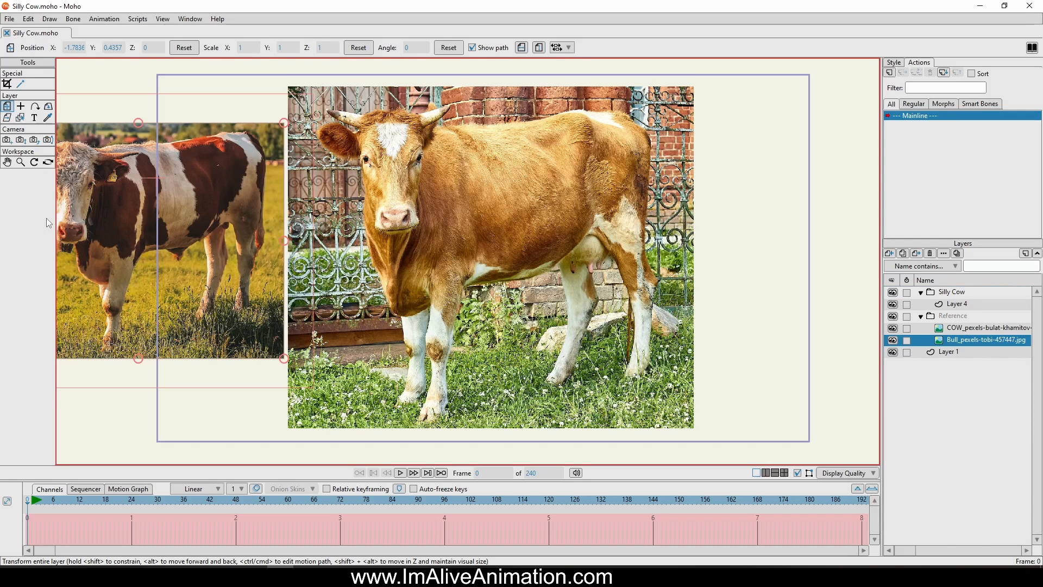
{"action": "left_click", "coordinate": [959, 294]}
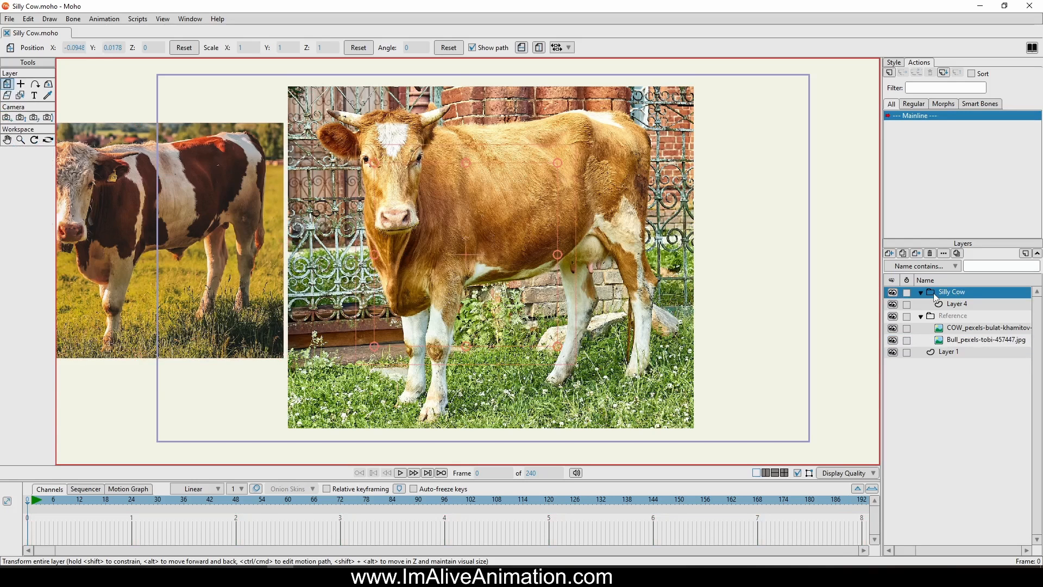
{"action": "left_click", "coordinate": [970, 305]}
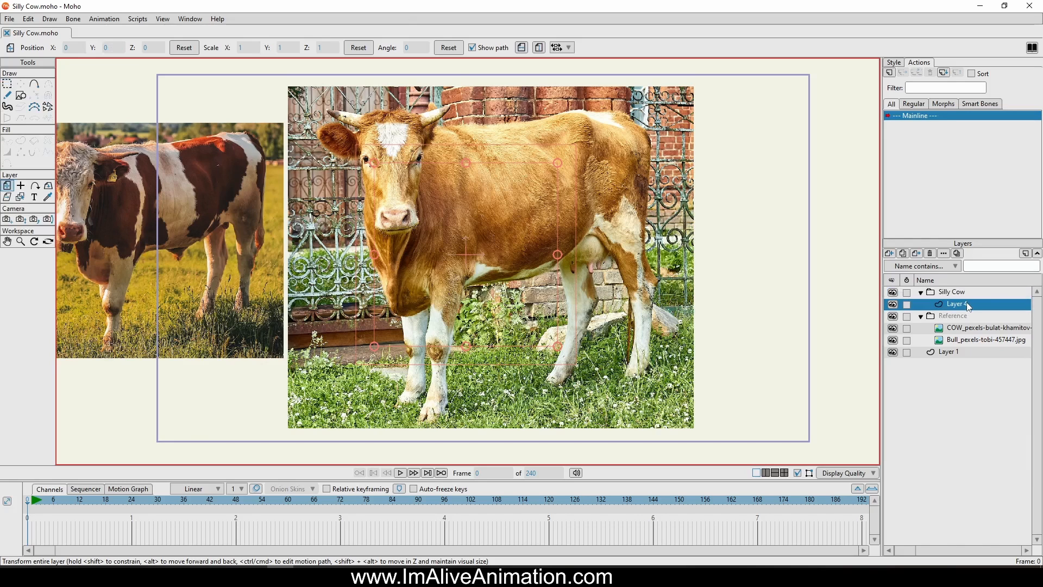
{"action": "left_click", "coordinate": [960, 319]}
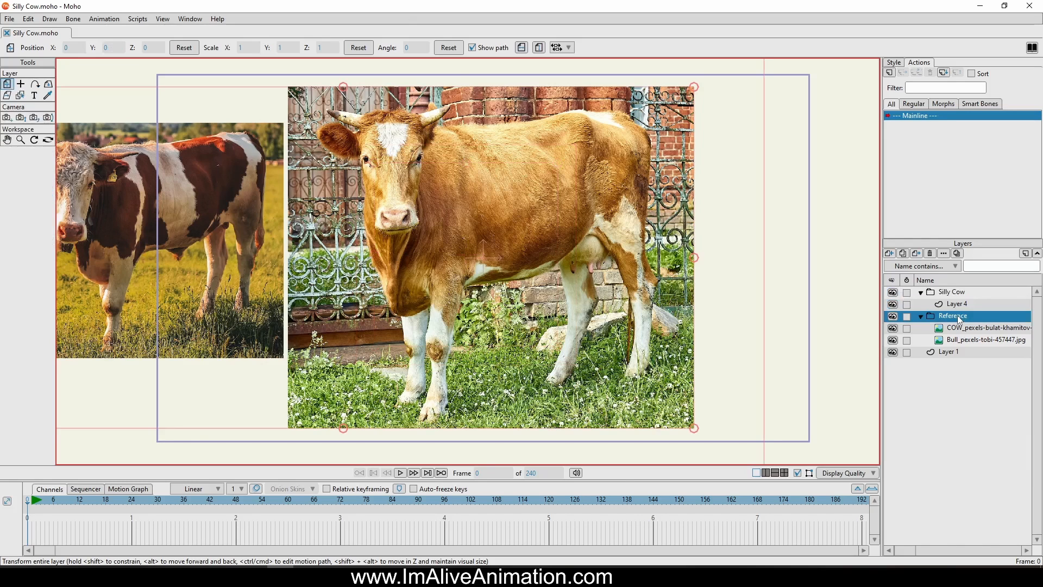
{"action": "left_click", "coordinate": [962, 329]}
{"action": "left_click", "coordinate": [950, 342]}
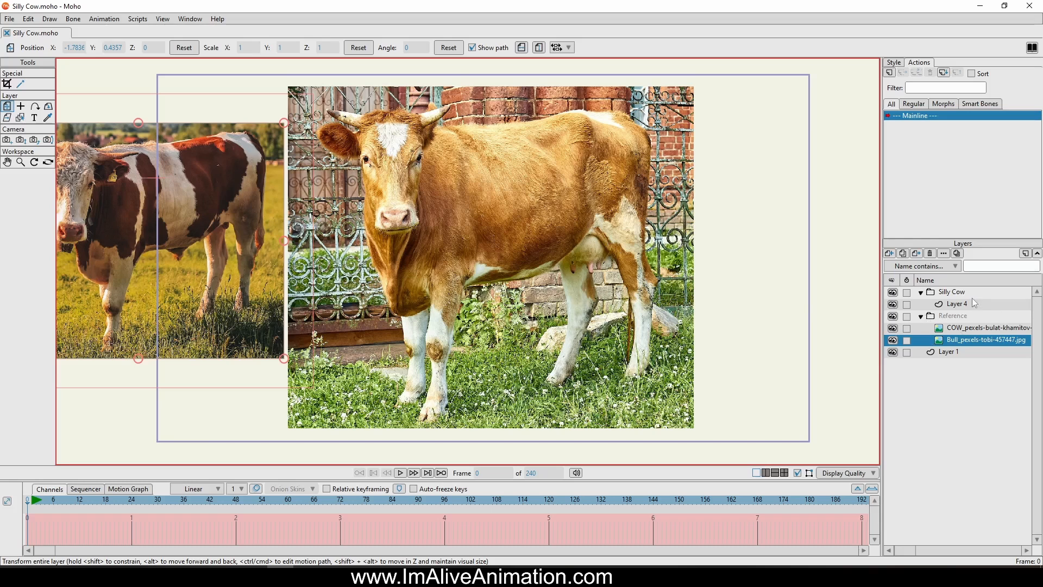
Rename Layer 4 inside the Silly Cow group as Head
{"action": "double_click", "coordinate": [941, 307]}
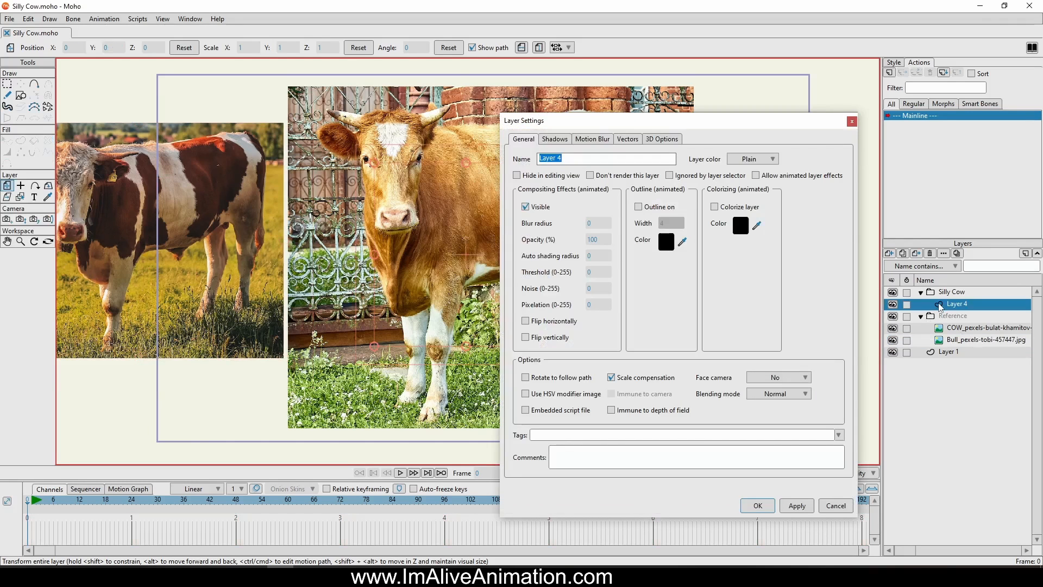
{"action": "type", "text": "Head"}
{"action": "key", "text": "Return"}
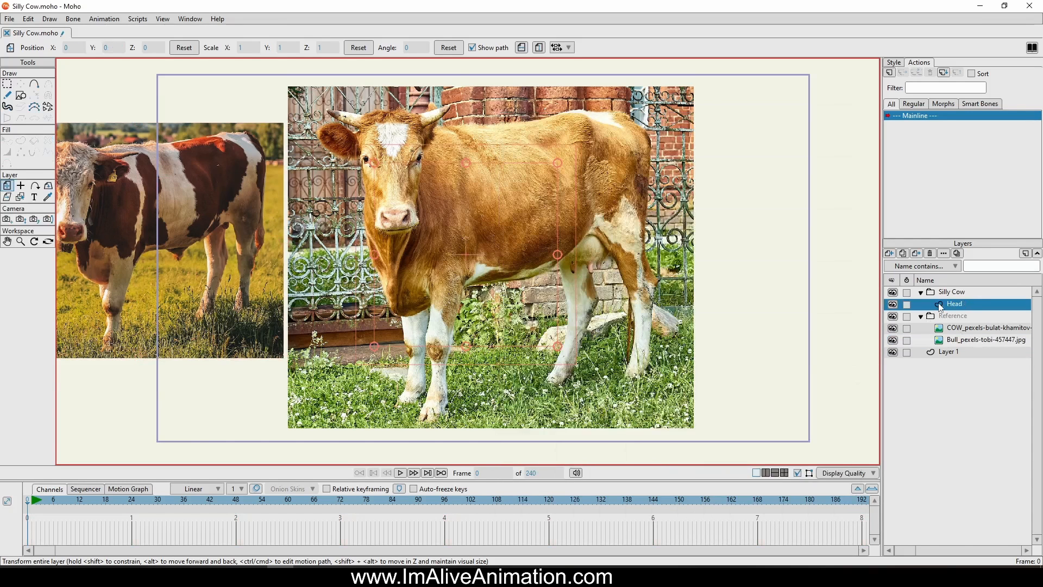
Trace a closed outline around the brown cow's head, from forehead to muzzle, with the Add Point tool
{"action": "left_click_drag", "start_coordinate": [520, 144], "coordinate": [651, 213]}
{"action": "scroll", "coordinate": [651, 213], "scroll_direction": "up", "scroll_amount": 1}
{"action": "scroll", "coordinate": [651, 212], "scroll_direction": "up", "scroll_amount": 4}
{"action": "left_click_drag", "start_coordinate": [541, 179], "coordinate": [710, 126]}
{"action": "scroll", "coordinate": [626, 143], "scroll_direction": "down", "scroll_amount": 1}
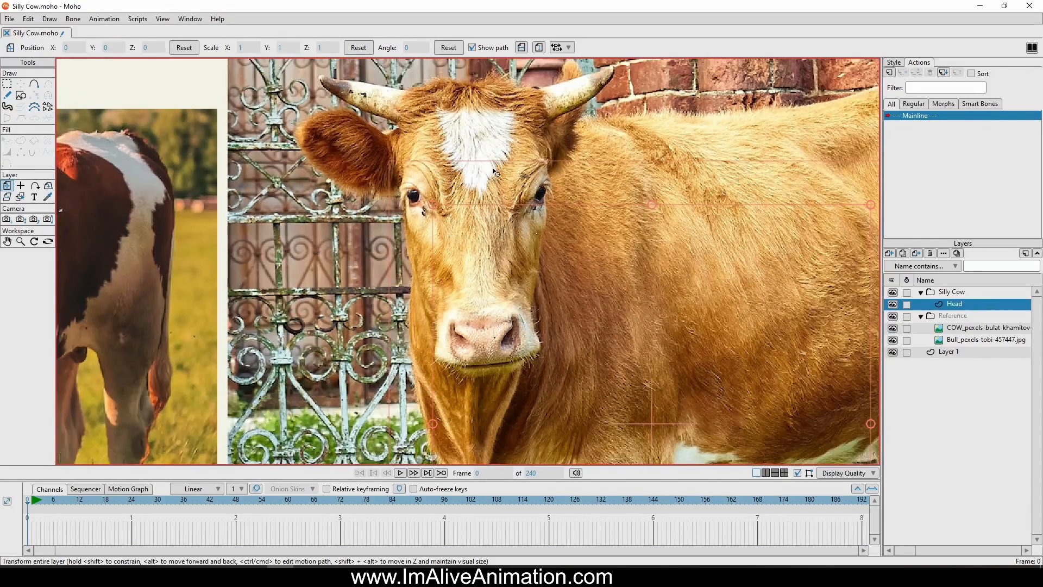
{"action": "scroll", "coordinate": [492, 171], "scroll_direction": "up", "scroll_amount": 1}
{"action": "left_click_drag", "start_coordinate": [492, 171], "coordinate": [459, 194]}
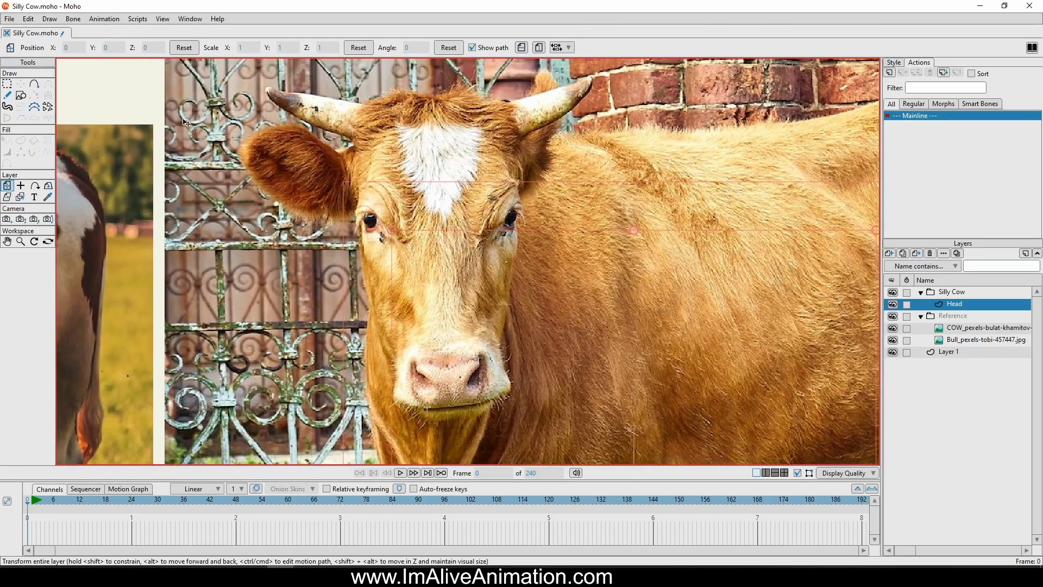
{"action": "left_click", "coordinate": [34, 85]}
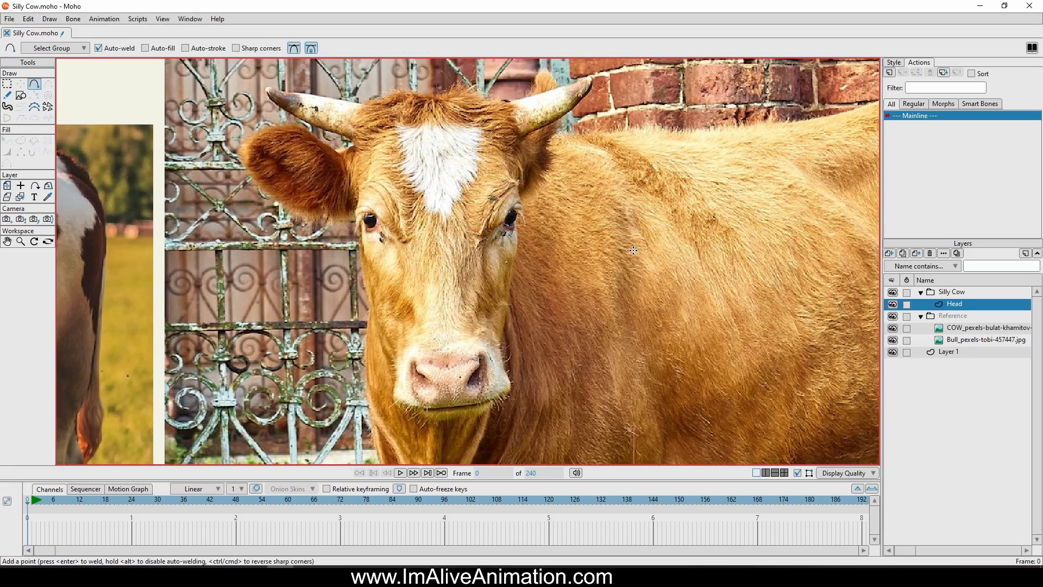
{"action": "mouse_move", "coordinate": [353, 141]}
{"action": "left_mouse_down"}
{"action": "mouse_move", "coordinate": [382, 343]}
{"action": "mouse_move", "coordinate": [374, 335]}
{"action": "left_mouse_up"}
{"action": "left_click_drag", "start_coordinate": [374, 336], "coordinate": [356, 140]}
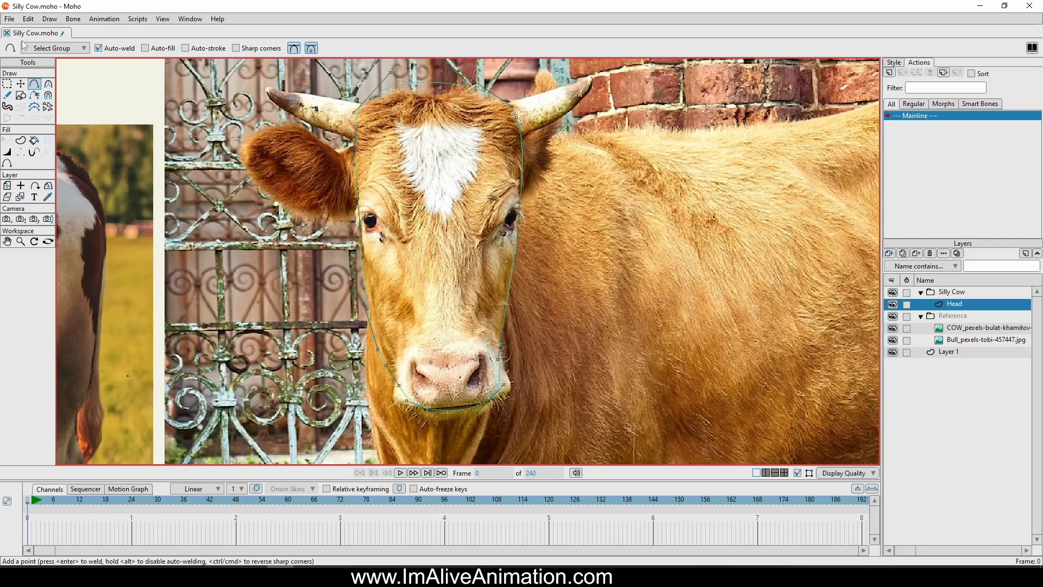
Move the outline's upper points to follow the top of the head between the horns with Transform Points
{"action": "left_click", "coordinate": [20, 84]}
{"action": "scroll", "coordinate": [280, 106], "scroll_direction": "up", "scroll_amount": 3}
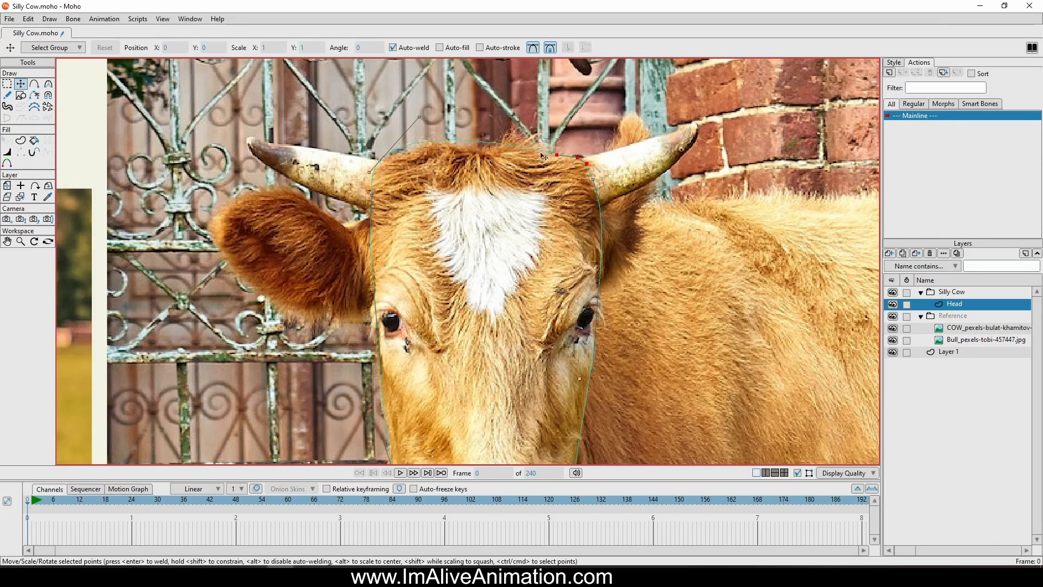
{"action": "mouse_move", "coordinate": [548, 141]}
{"action": "left_mouse_down"}
{"action": "mouse_move", "coordinate": [427, 114]}
{"action": "mouse_move", "coordinate": [420, 140]}
{"action": "mouse_move", "coordinate": [558, 144]}
{"action": "left_mouse_up"}
{"action": "scroll", "coordinate": [423, 152], "scroll_direction": "up", "scroll_amount": 2}
{"action": "left_click_drag", "start_coordinate": [358, 195], "coordinate": [422, 158]}
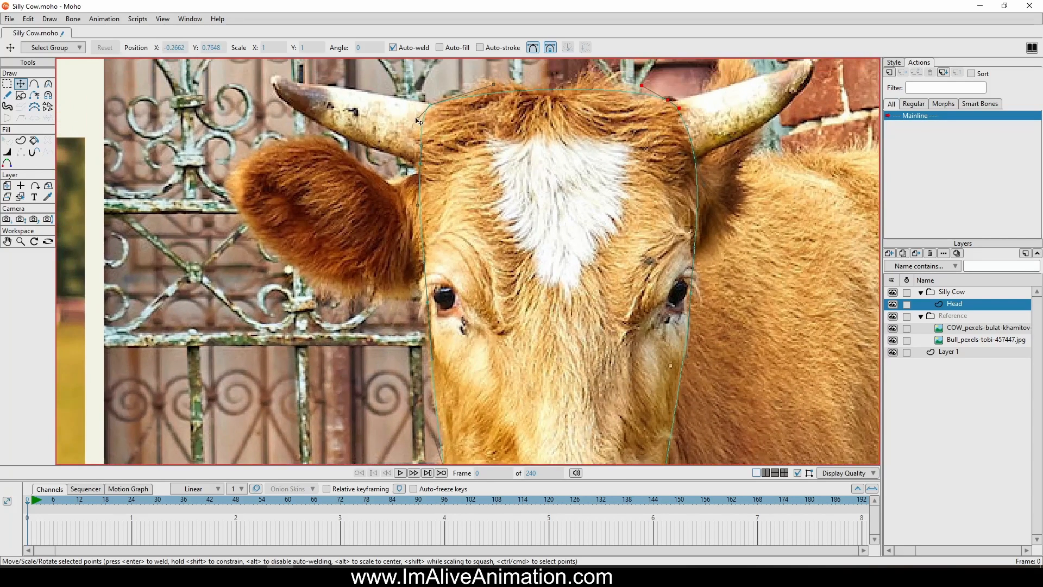
{"action": "left_click_drag", "start_coordinate": [431, 109], "coordinate": [431, 124]}
{"action": "left_click_drag", "start_coordinate": [420, 164], "coordinate": [420, 167]}
Reposition the outline points around the muzzle and lower cheek to smooth the bottom of the head
{"action": "scroll", "coordinate": [425, 152], "scroll_direction": "down", "scroll_amount": 2}
{"action": "left_click_drag", "start_coordinate": [587, 372], "coordinate": [525, 253]}
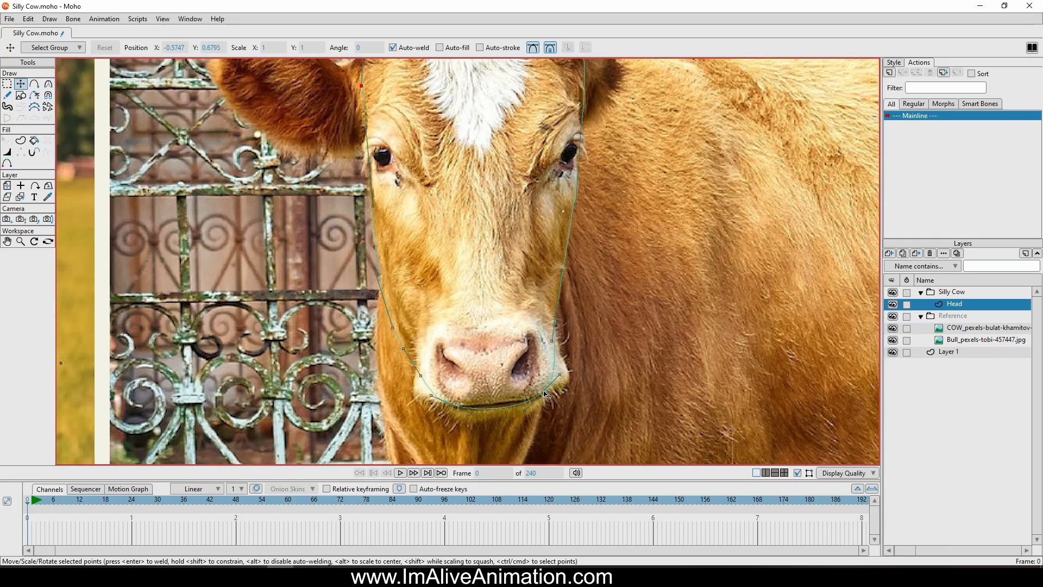
{"action": "left_click_drag", "start_coordinate": [545, 389], "coordinate": [540, 382]}
{"action": "left_click_drag", "start_coordinate": [454, 407], "coordinate": [389, 289]}
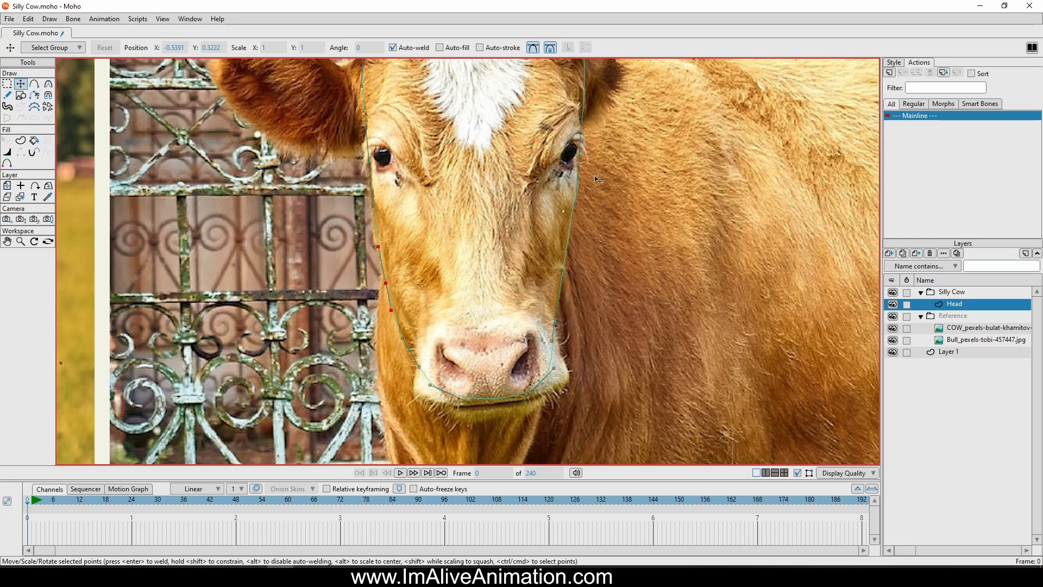
Adjust the outline points beside both eyes to refine the sides of the head
{"action": "left_click_drag", "start_coordinate": [579, 154], "coordinate": [576, 163]}
{"action": "left_click_drag", "start_coordinate": [571, 213], "coordinate": [587, 210]}
{"action": "left_click_drag", "start_coordinate": [580, 121], "coordinate": [588, 125]}
{"action": "left_click", "coordinate": [376, 169]}
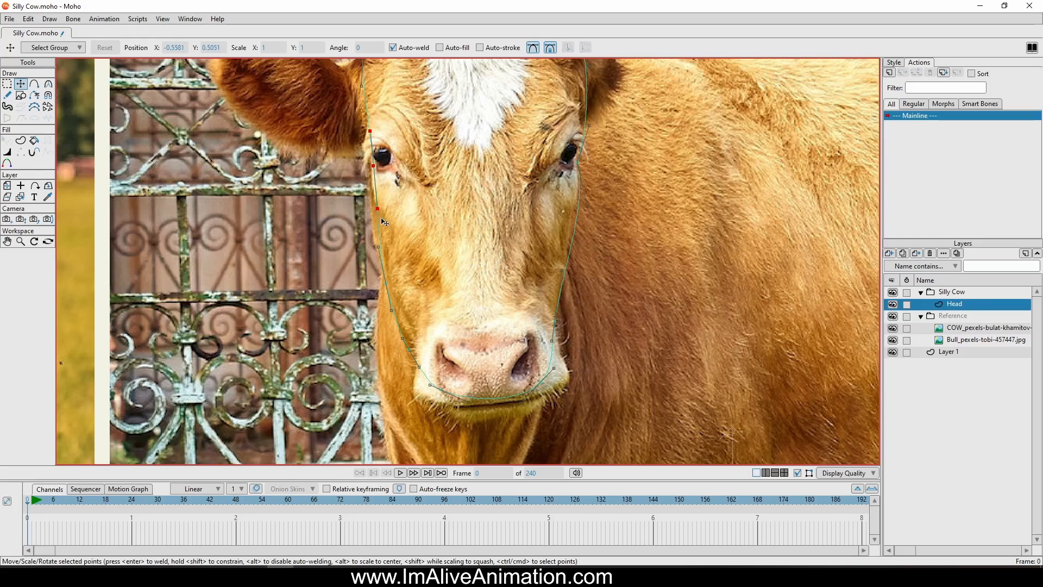
{"action": "left_click_drag", "start_coordinate": [370, 131], "coordinate": [366, 142]}
{"action": "scroll", "coordinate": [452, 169], "scroll_direction": "down", "scroll_amount": 3}
{"action": "scroll", "coordinate": [527, 303], "scroll_direction": "up", "scroll_amount": 3}
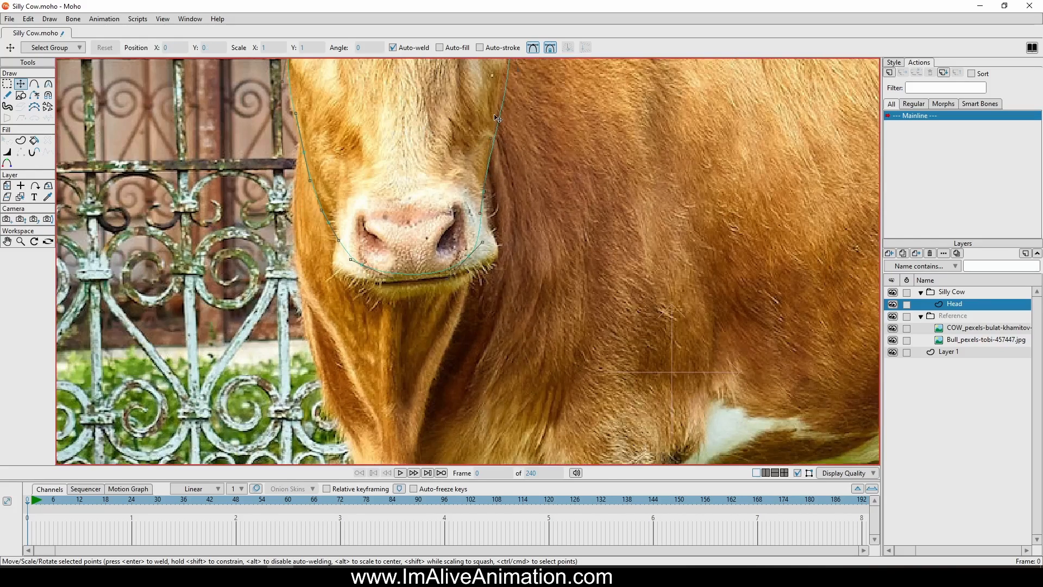
Create a shape with both fill and stroke from all the points of the head outline
{"action": "key", "text": "ctrl+a"}
{"action": "left_click", "coordinate": [20, 141]}
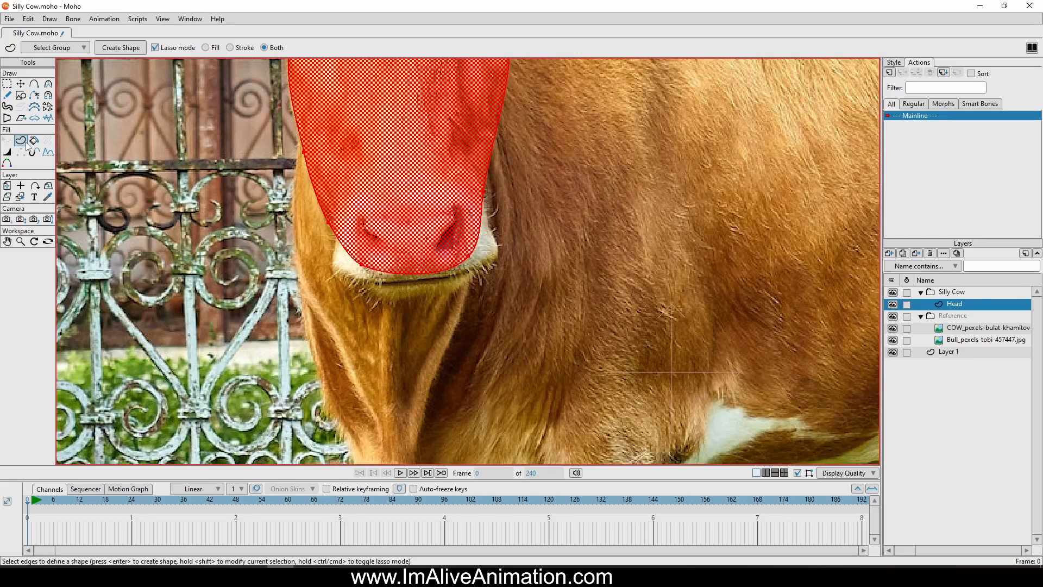
{"action": "left_click", "coordinate": [112, 48]}
{"action": "scroll", "coordinate": [537, 244], "scroll_direction": "down", "scroll_amount": 2}
{"action": "left_click_drag", "start_coordinate": [536, 244], "coordinate": [587, 407]}
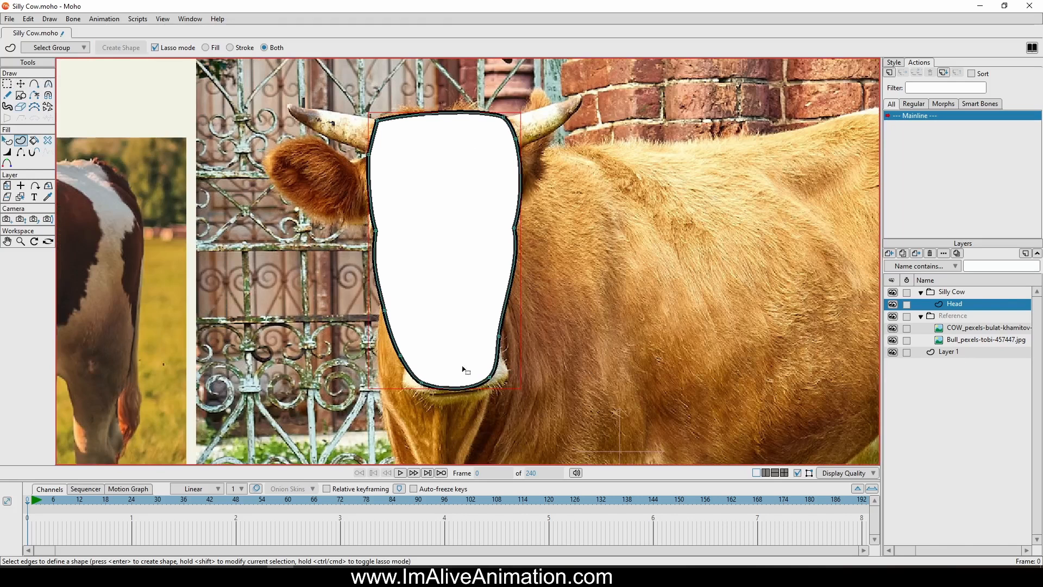
Group the Head vector layer with the selection and name the new group Head
{"action": "right_click", "coordinate": [938, 309]}
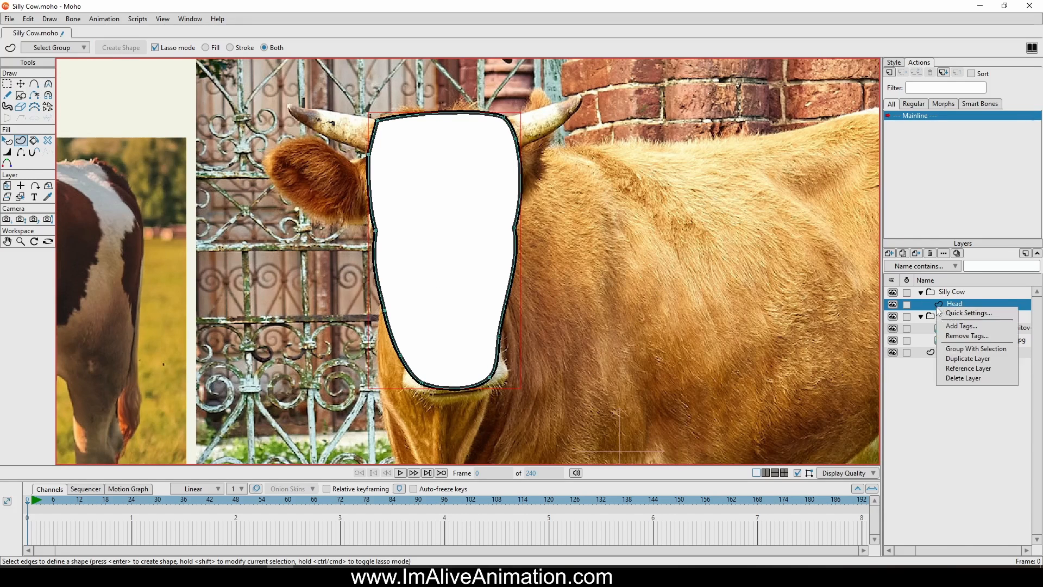
{"action": "left_click", "coordinate": [985, 349]}
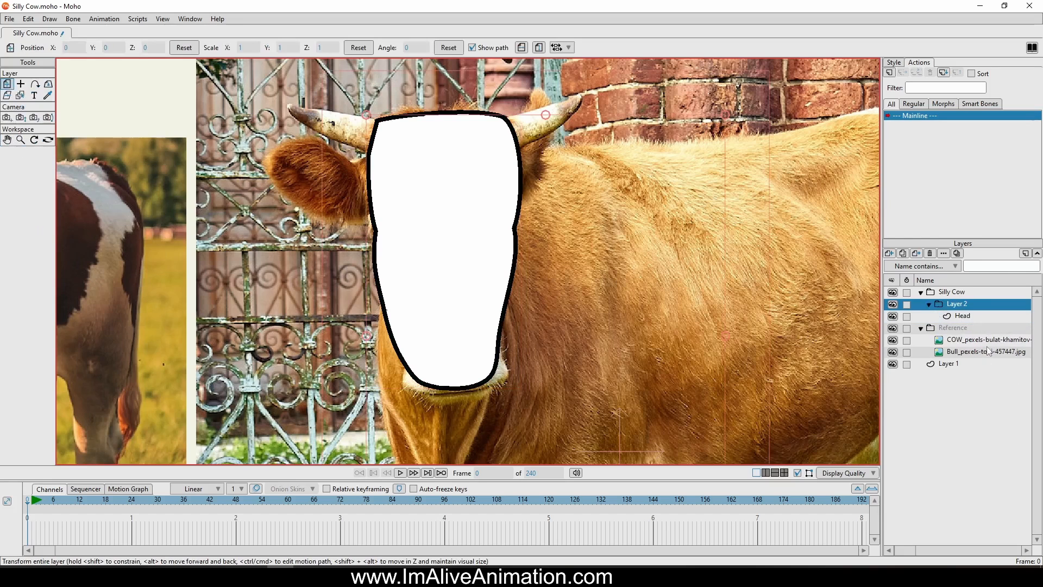
{"action": "double_click", "coordinate": [969, 307]}
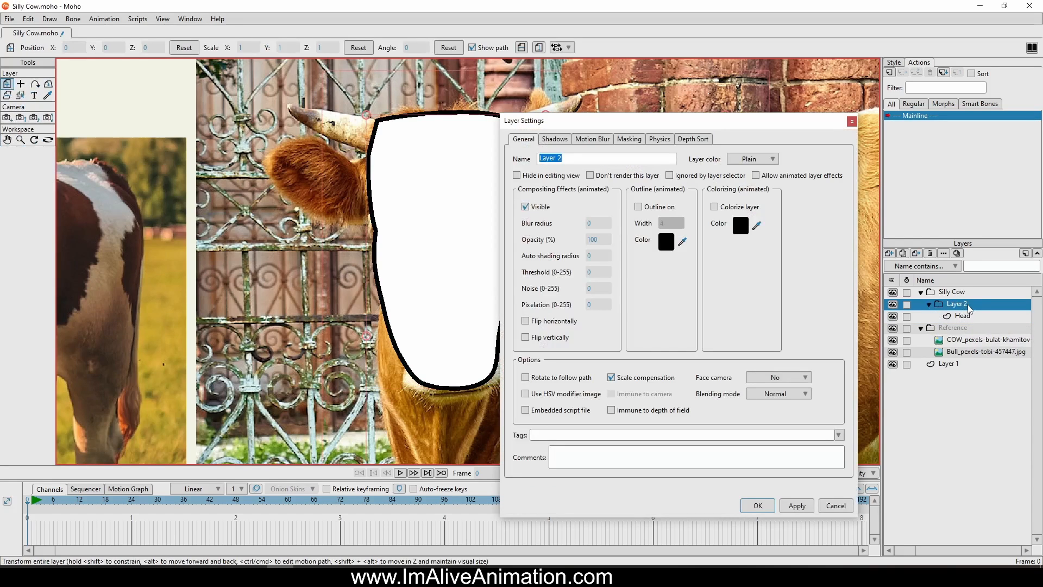
{"action": "type", "text": "Head"}
{"action": "key", "text": "Return"}
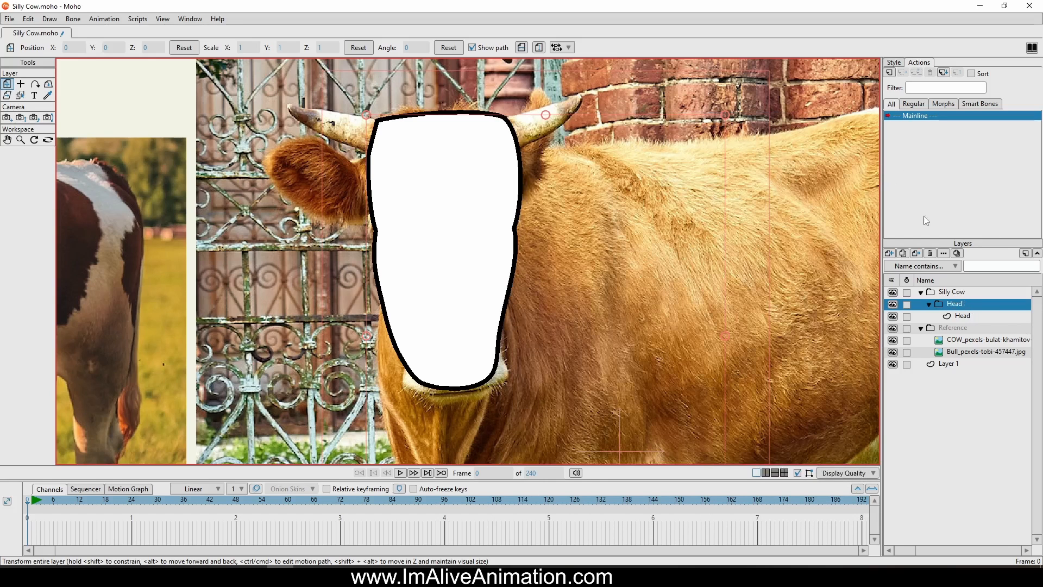
Examine the Head group and compare the head shape with the two reference cow photos
{"action": "left_click", "coordinate": [916, 316]}
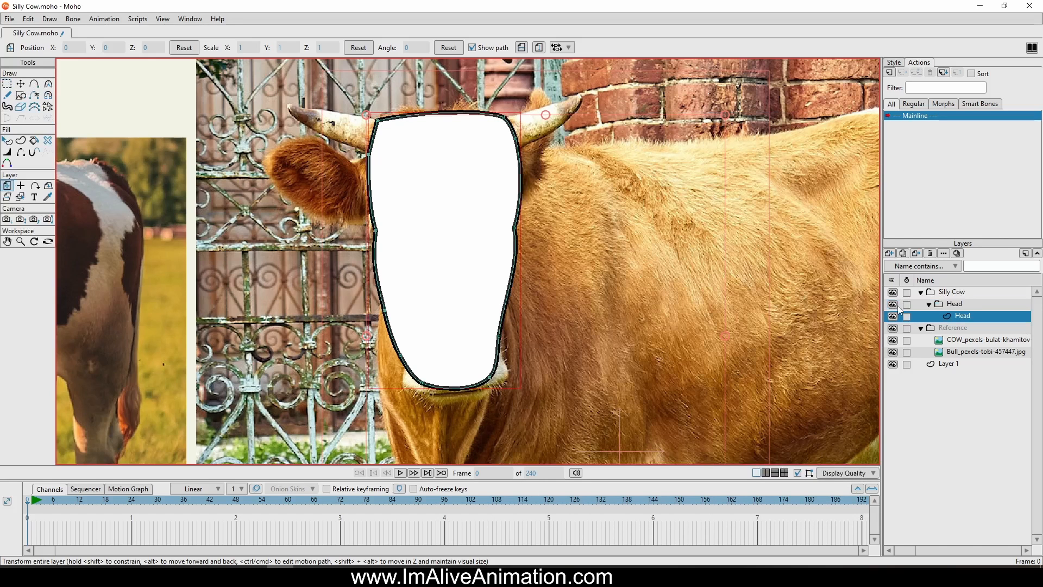
{"action": "left_click", "coordinate": [939, 302]}
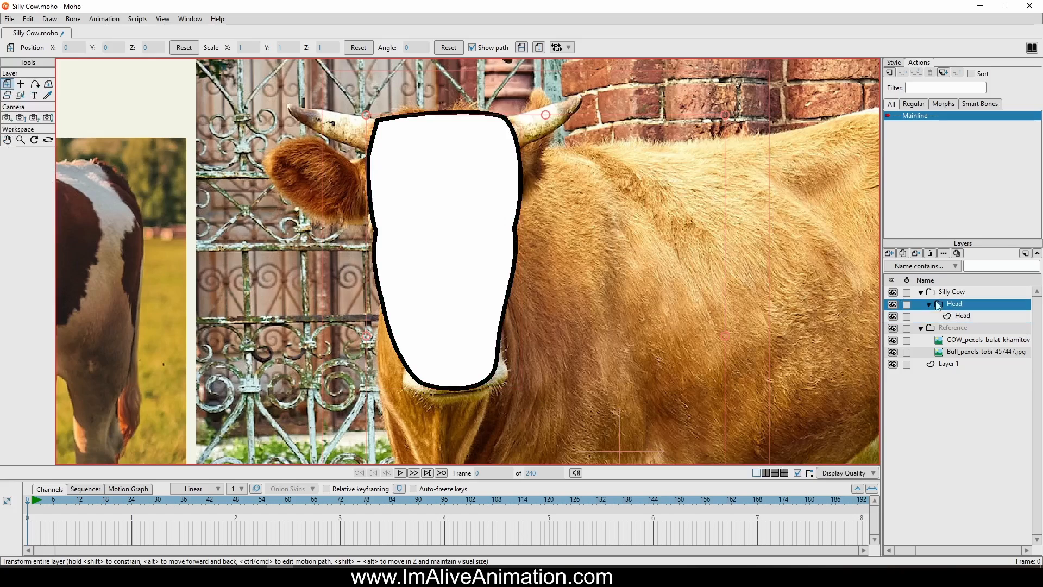
{"action": "scroll", "coordinate": [760, 239], "scroll_direction": "down", "scroll_amount": 2}
{"action": "left_click_drag", "start_coordinate": [758, 237], "coordinate": [567, 230]}
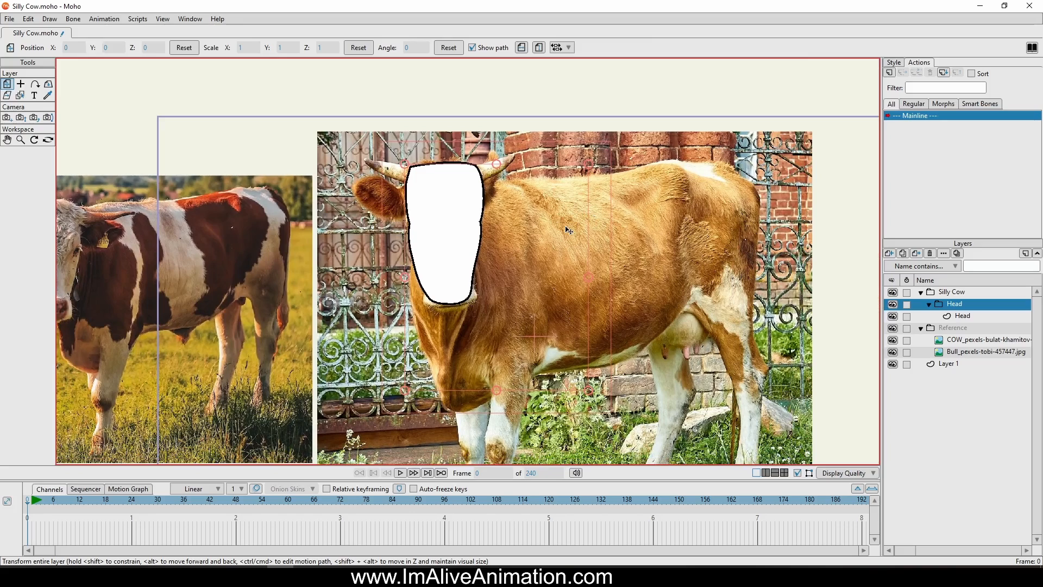
{"action": "left_click_drag", "start_coordinate": [604, 231], "coordinate": [656, 239]}
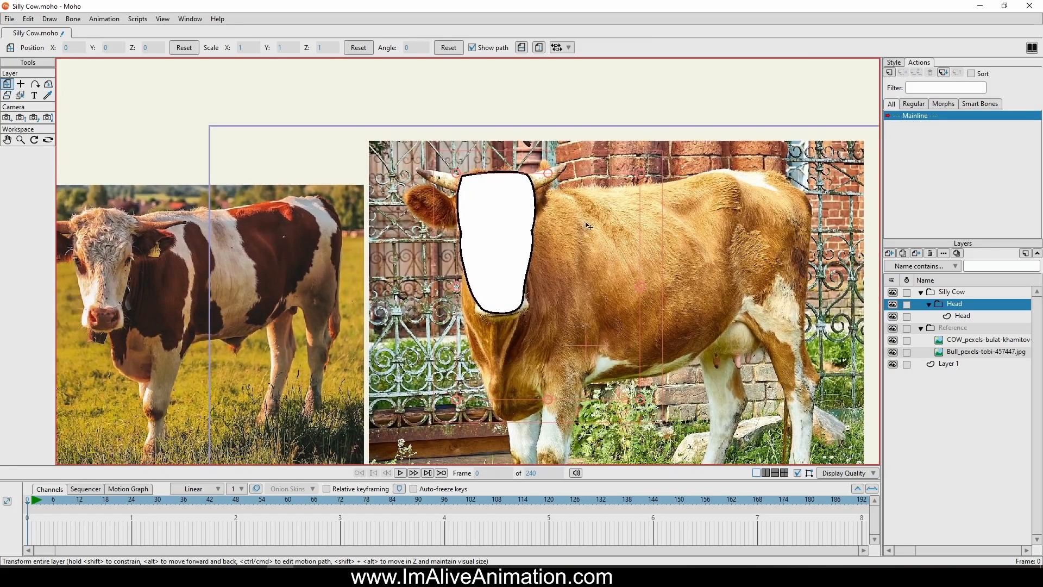
{"action": "scroll", "coordinate": [542, 199], "scroll_direction": "up", "scroll_amount": 3}
{"action": "scroll", "coordinate": [494, 174], "scroll_direction": "up", "scroll_amount": 3}
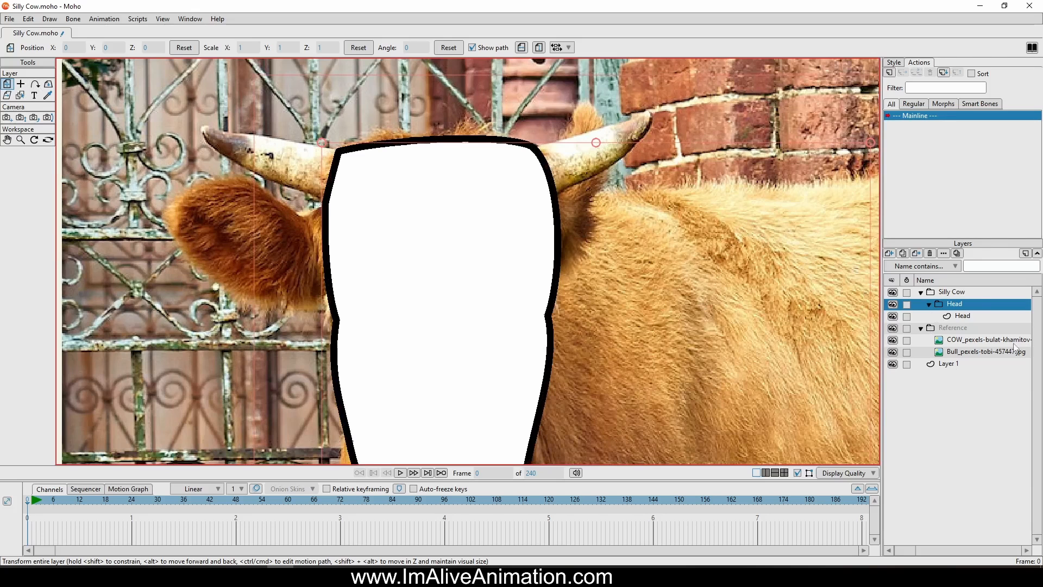
{"action": "scroll", "coordinate": [716, 259], "scroll_direction": "down", "scroll_amount": 6}
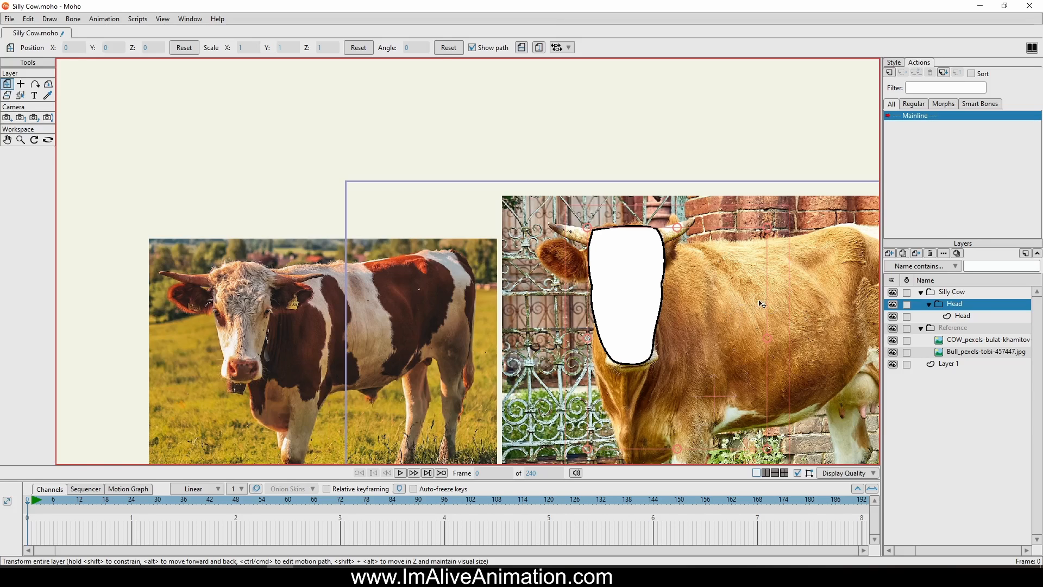
Hide the Head vector layer so the muzzle in the reference photo can be traced
{"action": "left_click", "coordinate": [894, 317]}
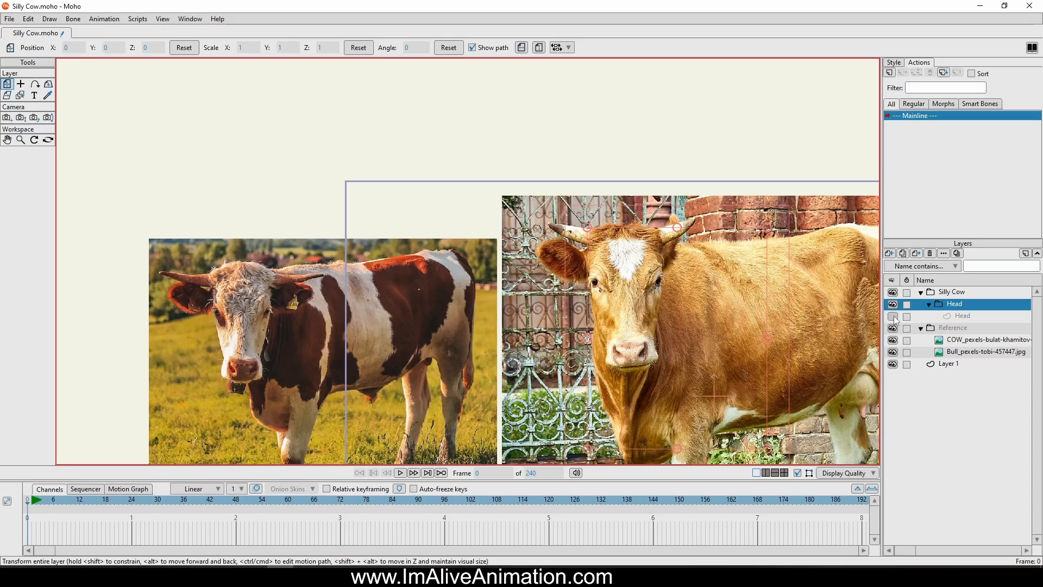
{"action": "scroll", "coordinate": [673, 350], "scroll_direction": "up", "scroll_amount": 8}
{"action": "left_click_drag", "start_coordinate": [673, 350], "coordinate": [759, 287]}
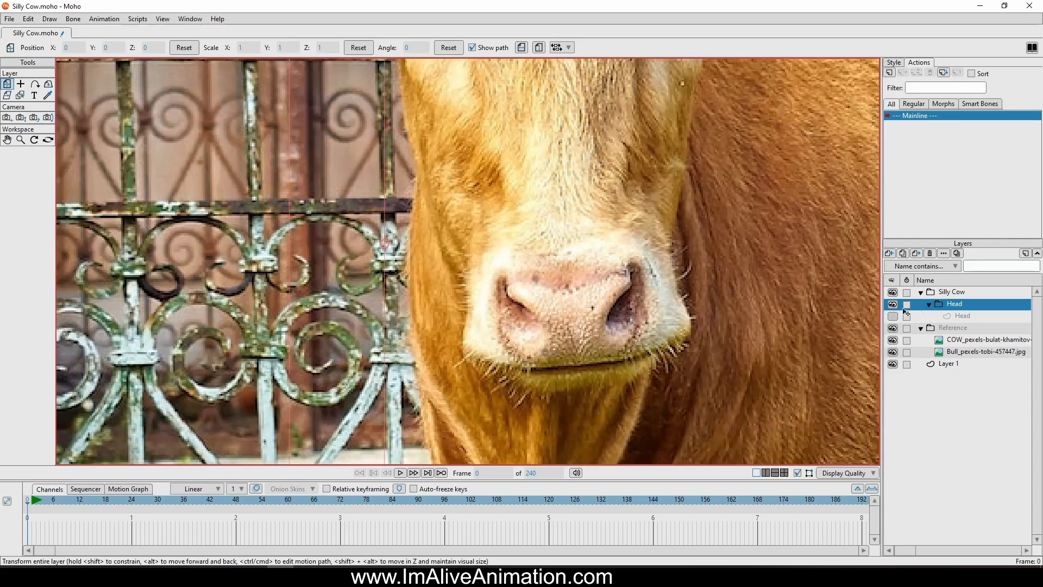
Add a vector layer above the Head vector layer inside the Head group and name it Nose
{"action": "left_click", "coordinate": [957, 317]}
{"action": "left_click", "coordinate": [889, 253]}
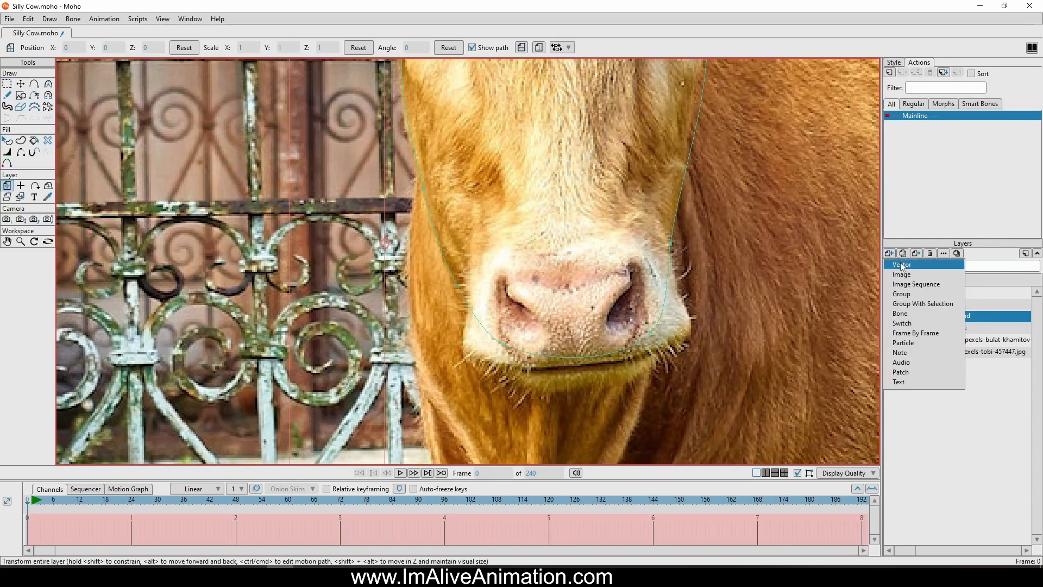
{"action": "left_click", "coordinate": [923, 265]}
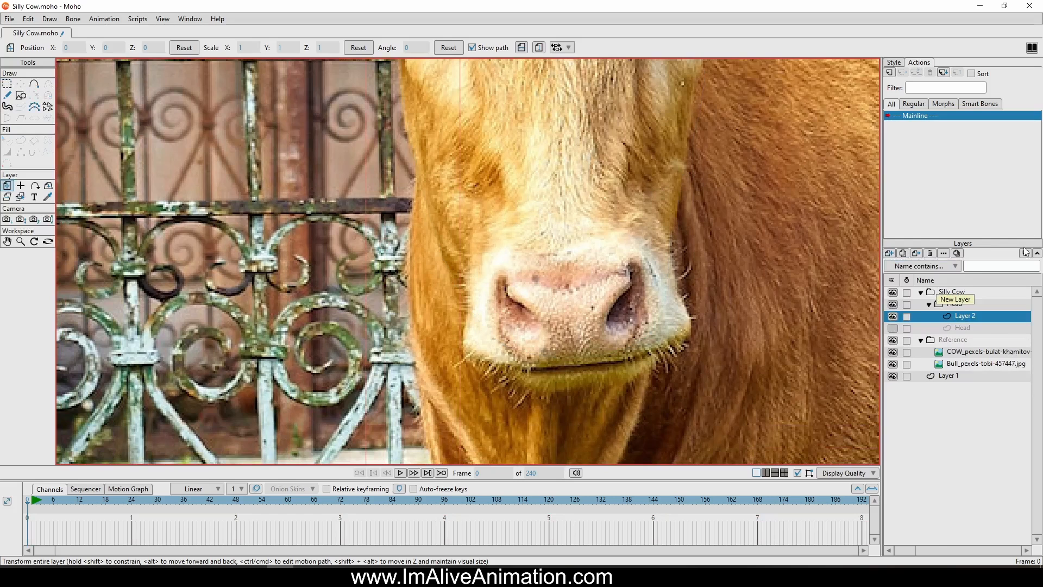
{"action": "double_click", "coordinate": [978, 318]}
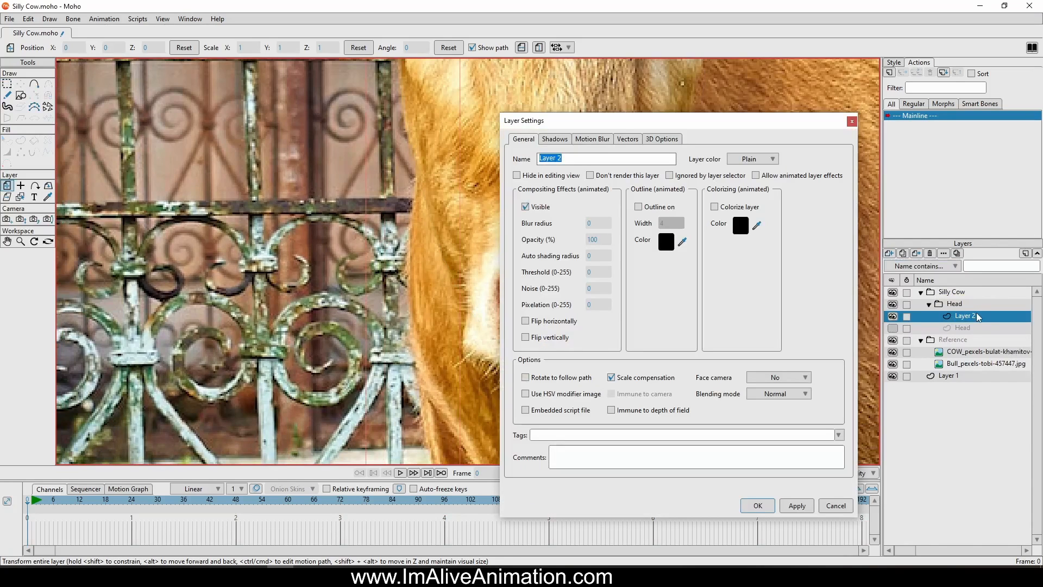
{"action": "type", "text": "Nose"}
{"action": "key", "text": "Return"}
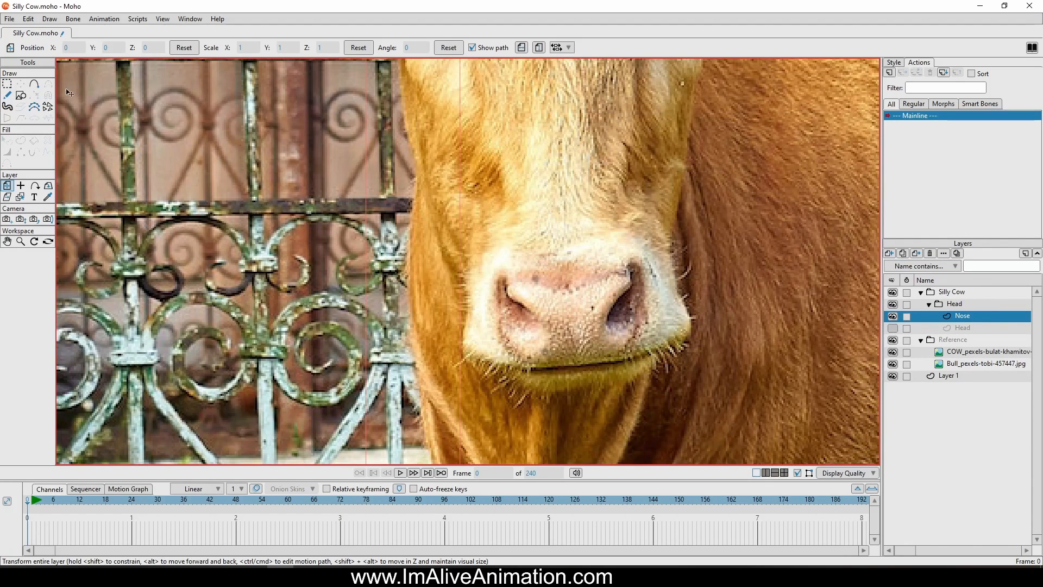
Trace a closed outline around the muzzle of the bull in the reference photo on the Nose layer with Add Point
{"action": "left_click", "coordinate": [35, 84]}
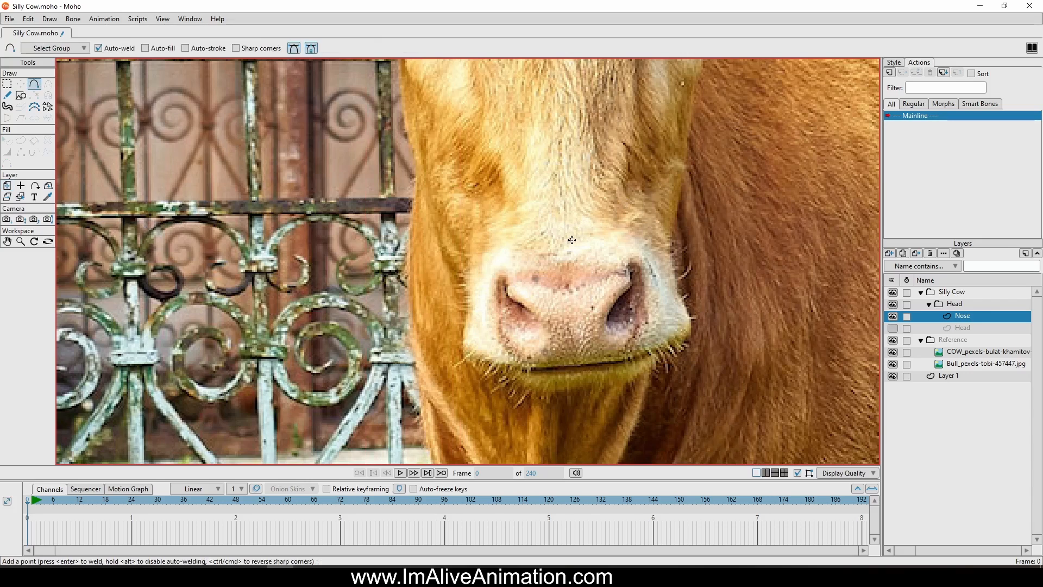
{"action": "left_click_drag", "start_coordinate": [572, 240], "coordinate": [639, 223]}
{"action": "mouse_move", "coordinate": [639, 224]}
{"action": "left_mouse_down"}
{"action": "mouse_move", "coordinate": [686, 260]}
{"action": "mouse_move", "coordinate": [687, 313]}
{"action": "mouse_move", "coordinate": [676, 297]}
{"action": "mouse_move", "coordinate": [692, 335]}
{"action": "mouse_move", "coordinate": [634, 358]}
{"action": "mouse_move", "coordinate": [524, 367]}
{"action": "mouse_move", "coordinate": [465, 352]}
{"action": "mouse_move", "coordinate": [471, 297]}
{"action": "left_mouse_up"}
{"action": "left_click_drag", "start_coordinate": [470, 297], "coordinate": [571, 239]}
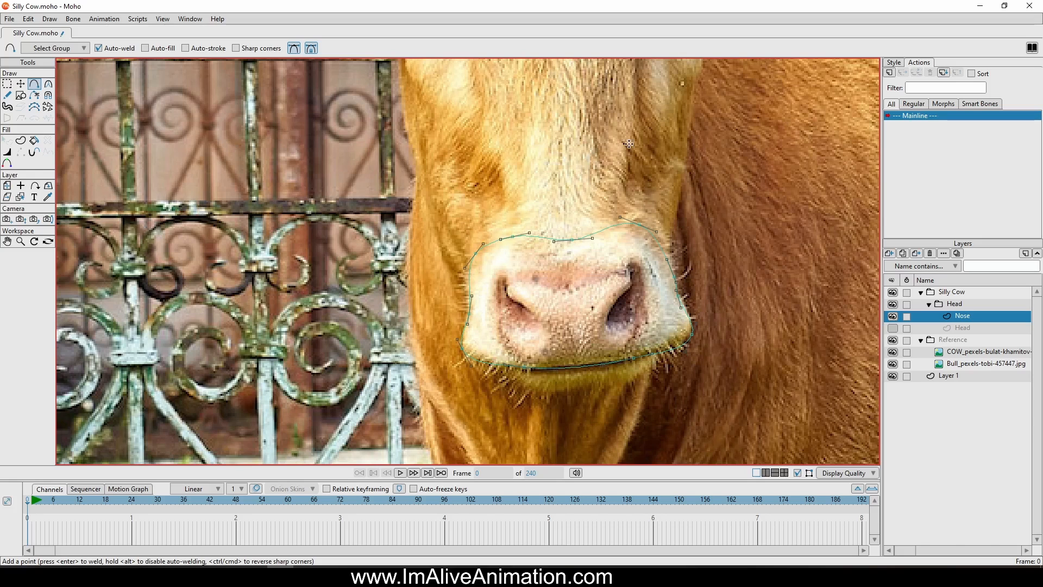
Adjust the muzzle outline's curve handles around its upper edge, sides and lower corners to follow the photo more closely
{"action": "left_click", "coordinate": [22, 84]}
{"action": "scroll", "coordinate": [605, 243], "scroll_direction": "up", "scroll_amount": 1}
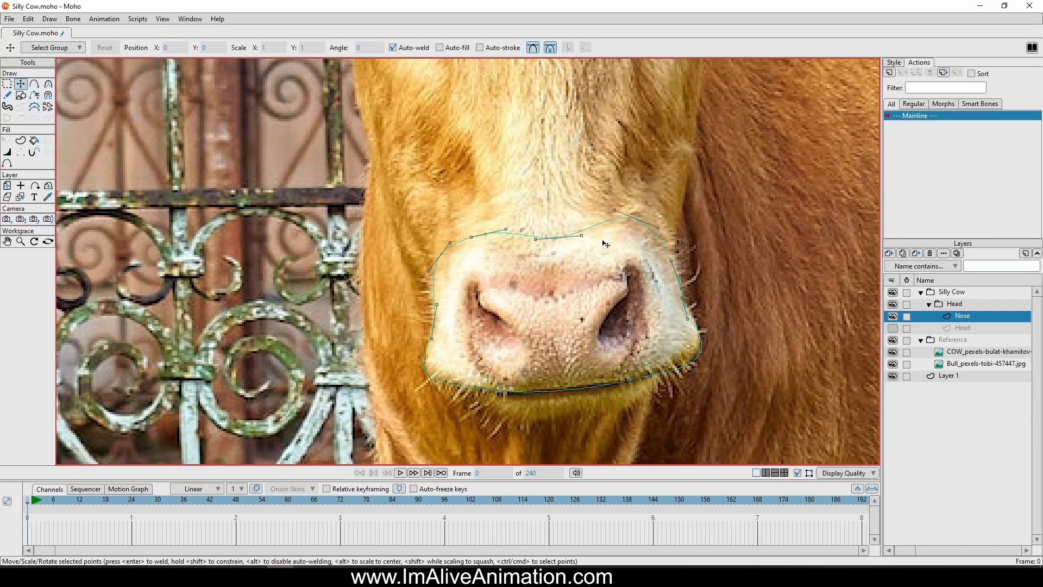
{"action": "left_click_drag", "start_coordinate": [628, 221], "coordinate": [535, 249]}
{"action": "left_click_drag", "start_coordinate": [443, 254], "coordinate": [450, 258]}
{"action": "scroll", "coordinate": [471, 358], "scroll_direction": "up", "scroll_amount": 2}
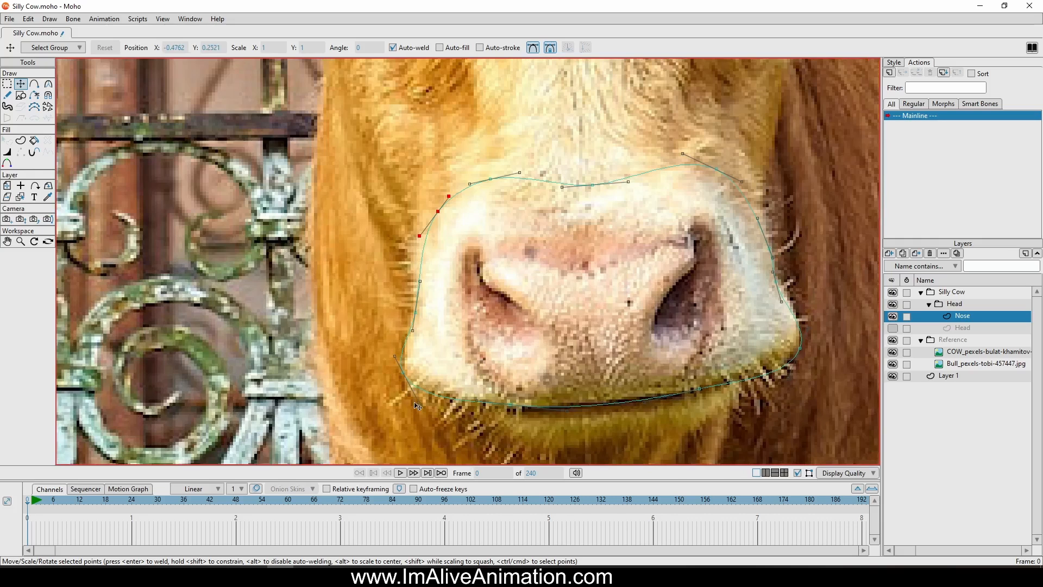
{"action": "left_click_drag", "start_coordinate": [394, 362], "coordinate": [401, 361]}
{"action": "left_click_drag", "start_coordinate": [419, 404], "coordinate": [420, 396]}
{"action": "left_click", "coordinate": [800, 348]}
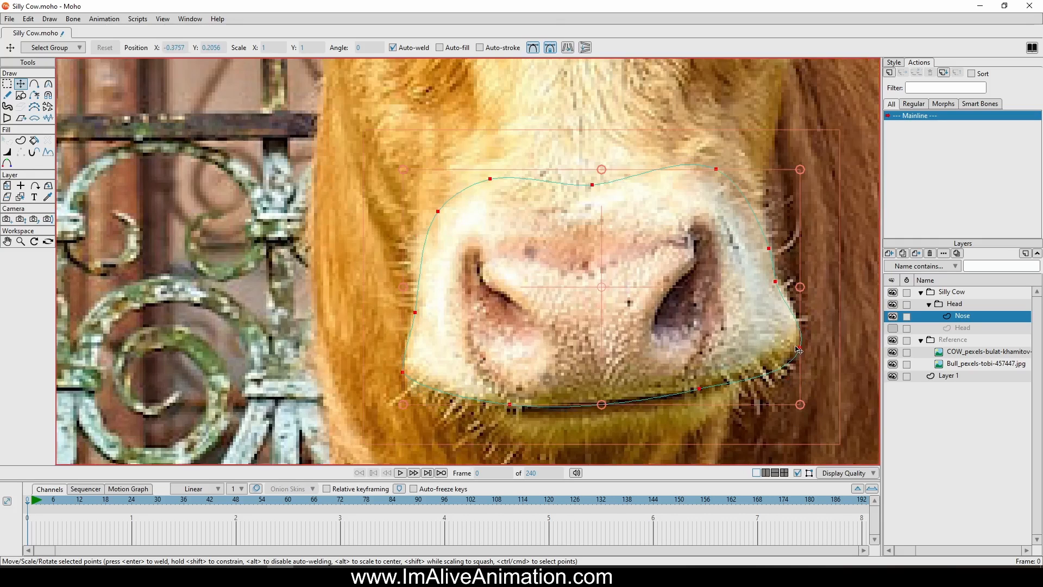
{"action": "left_click_drag", "start_coordinate": [787, 377], "coordinate": [729, 381]}
{"action": "left_click_drag", "start_coordinate": [807, 329], "coordinate": [795, 320]}
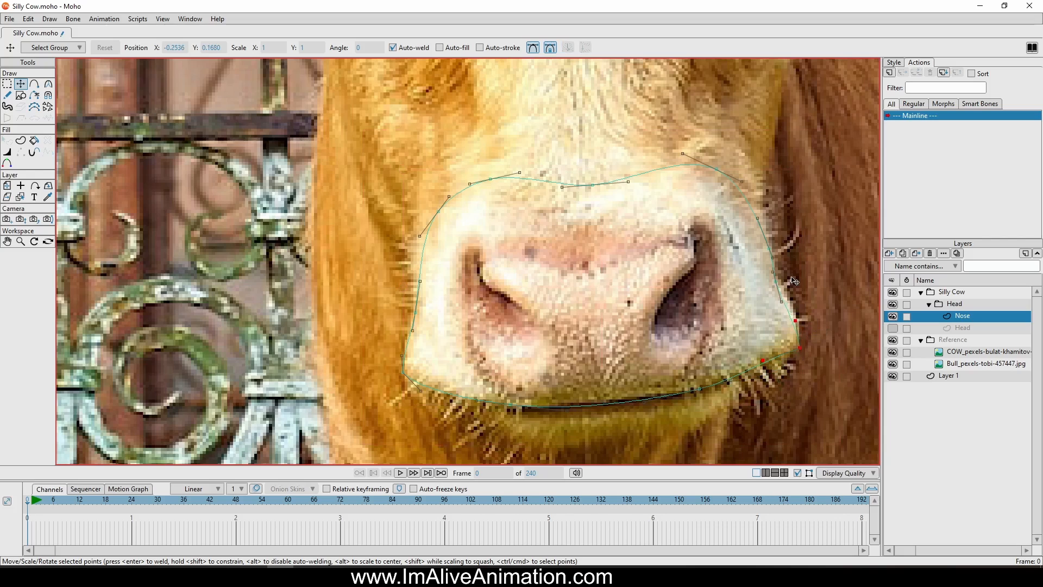
{"action": "left_click_drag", "start_coordinate": [773, 271], "coordinate": [777, 266]}
Trace a closed, curved outline around the muzzle's left nostril in the photo
{"action": "left_click", "coordinate": [34, 84]}
{"action": "scroll", "coordinate": [554, 307], "scroll_direction": "up", "scroll_amount": 1}
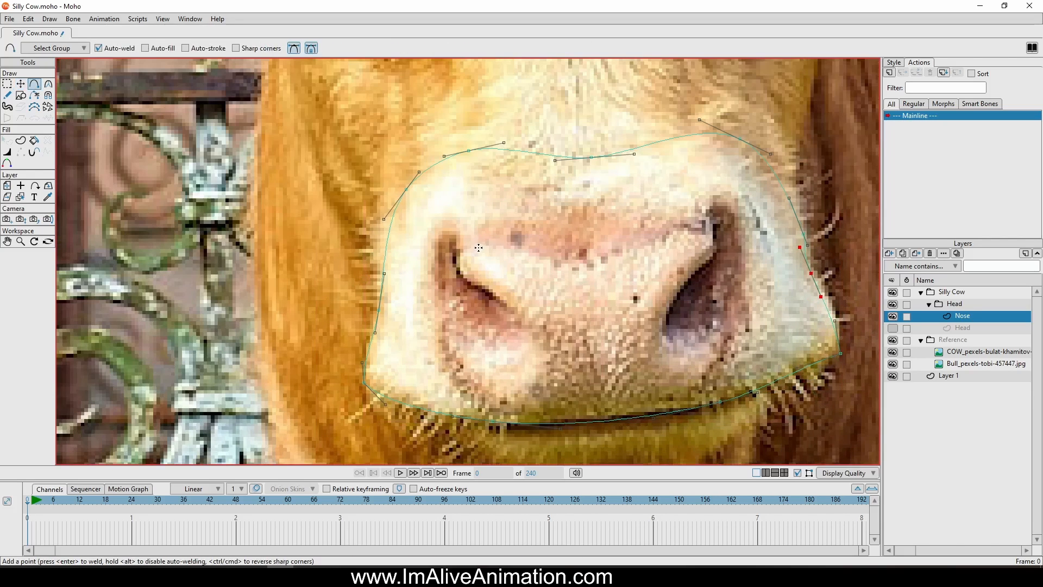
{"action": "mouse_move", "coordinate": [450, 233]}
{"action": "left_mouse_down"}
{"action": "mouse_move", "coordinate": [462, 275]}
{"action": "mouse_move", "coordinate": [510, 298]}
{"action": "mouse_move", "coordinate": [517, 320]}
{"action": "mouse_move", "coordinate": [456, 315]}
{"action": "left_mouse_up"}
{"action": "left_click_drag", "start_coordinate": [457, 315], "coordinate": [450, 232]}
Refine the left nostril outline's points and curve handles to match the photo and select the whole outline
{"action": "left_click", "coordinate": [20, 84]}
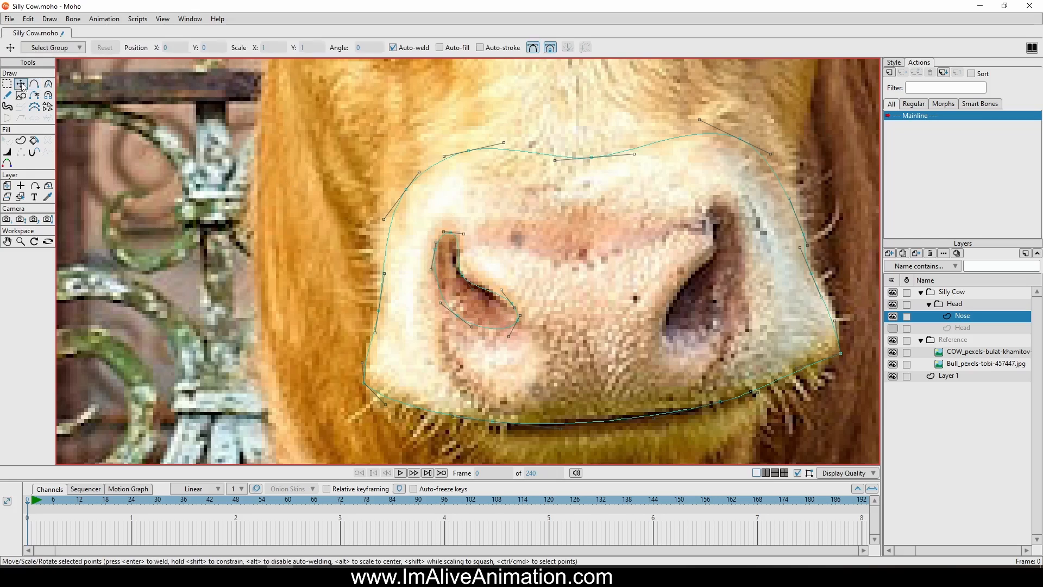
{"action": "scroll", "coordinate": [415, 274], "scroll_direction": "up", "scroll_amount": 2}
{"action": "left_click", "coordinate": [464, 215]}
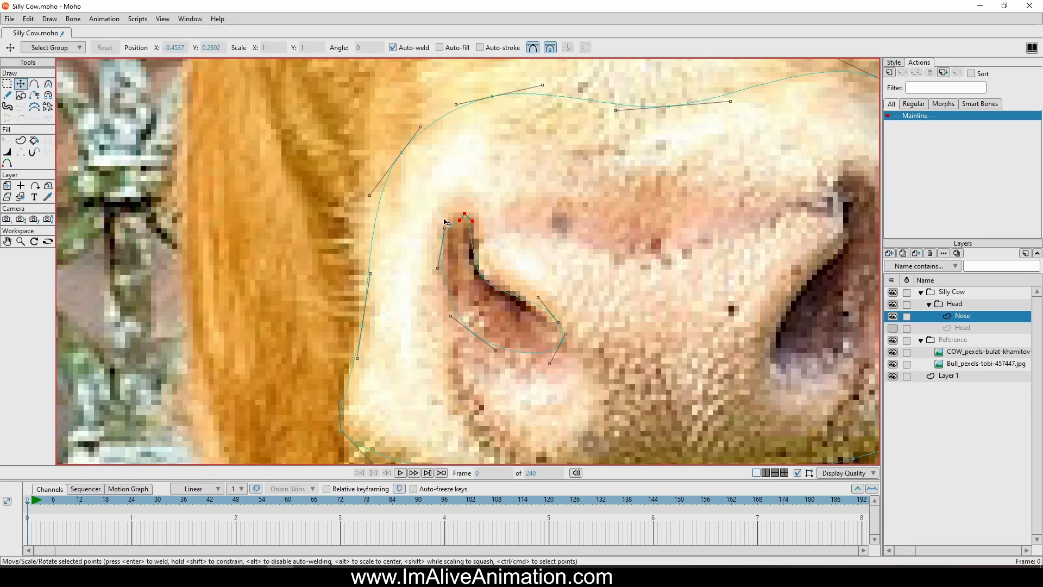
{"action": "left_click_drag", "start_coordinate": [544, 295], "coordinate": [544, 303]}
{"action": "left_click_drag", "start_coordinate": [552, 366], "coordinate": [545, 354]}
{"action": "left_click_drag", "start_coordinate": [474, 335], "coordinate": [478, 331]}
{"action": "left_click", "coordinate": [521, 344]}
{"action": "double_click", "coordinate": [509, 294]}
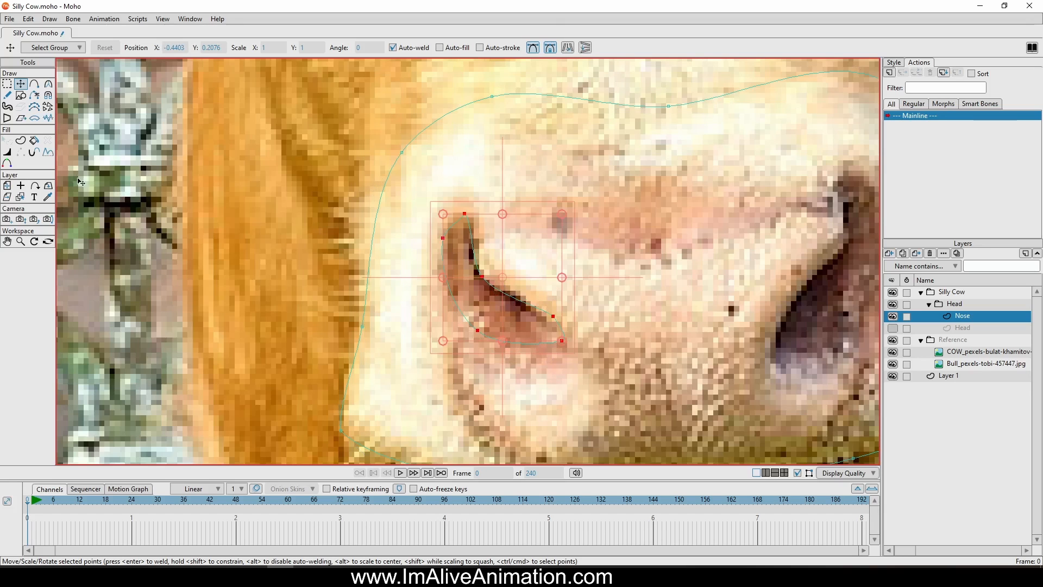
Create shapes with both fill and stroke from the muzzle outline and from the left nostril outline
{"action": "scroll", "coordinate": [554, 199], "scroll_direction": "down", "scroll_amount": 5}
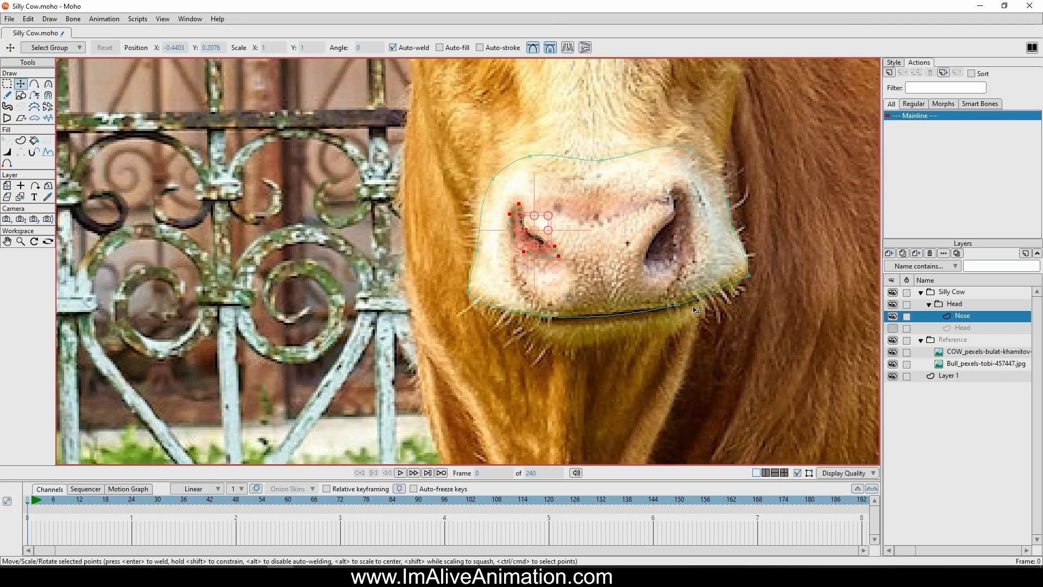
{"action": "key", "text": "ctrl+a"}
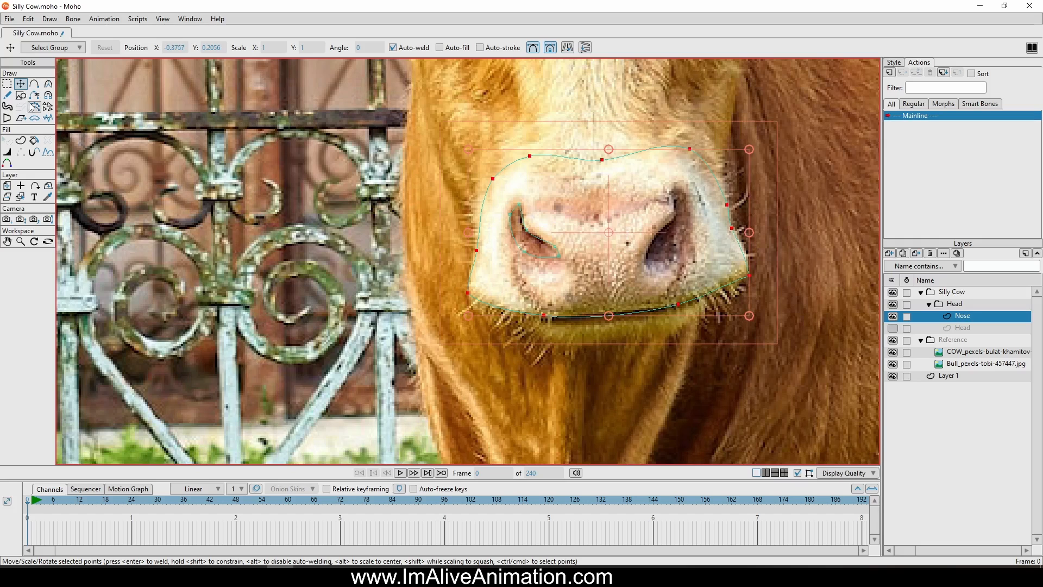
{"action": "left_click", "coordinate": [21, 140]}
{"action": "left_click", "coordinate": [125, 50]}
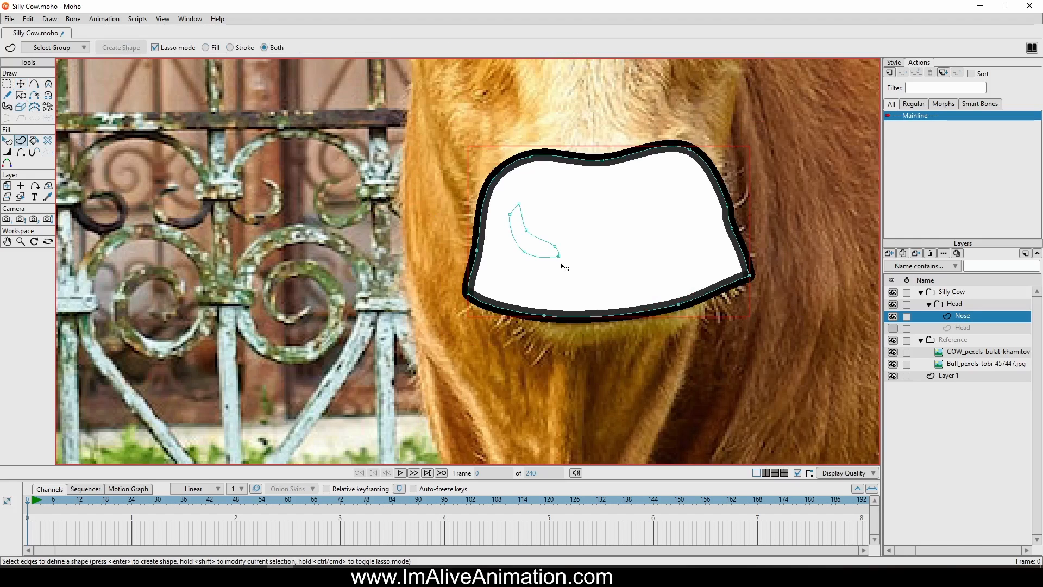
{"action": "left_click", "coordinate": [535, 260]}
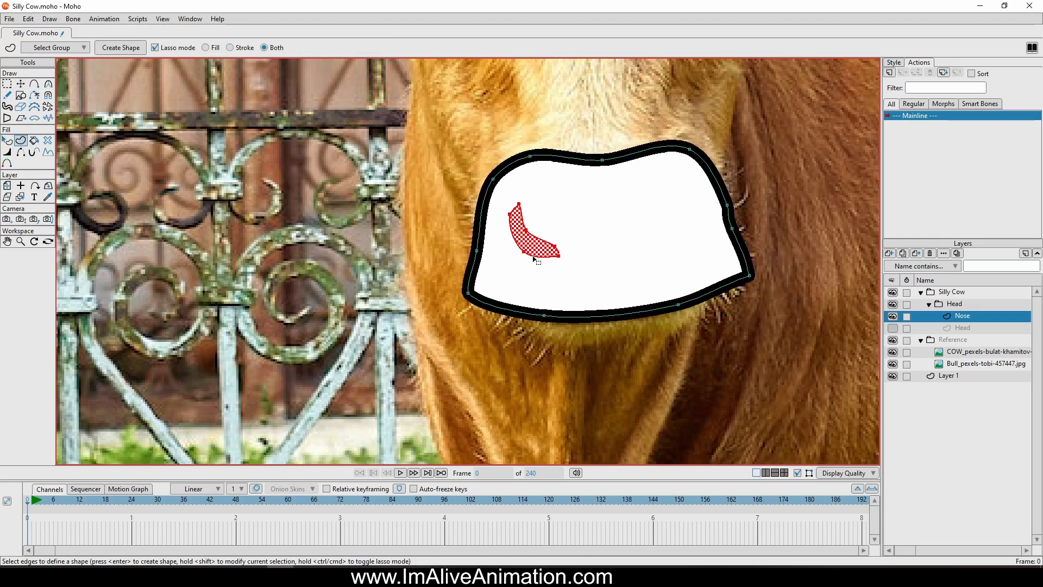
{"action": "left_click", "coordinate": [121, 48]}
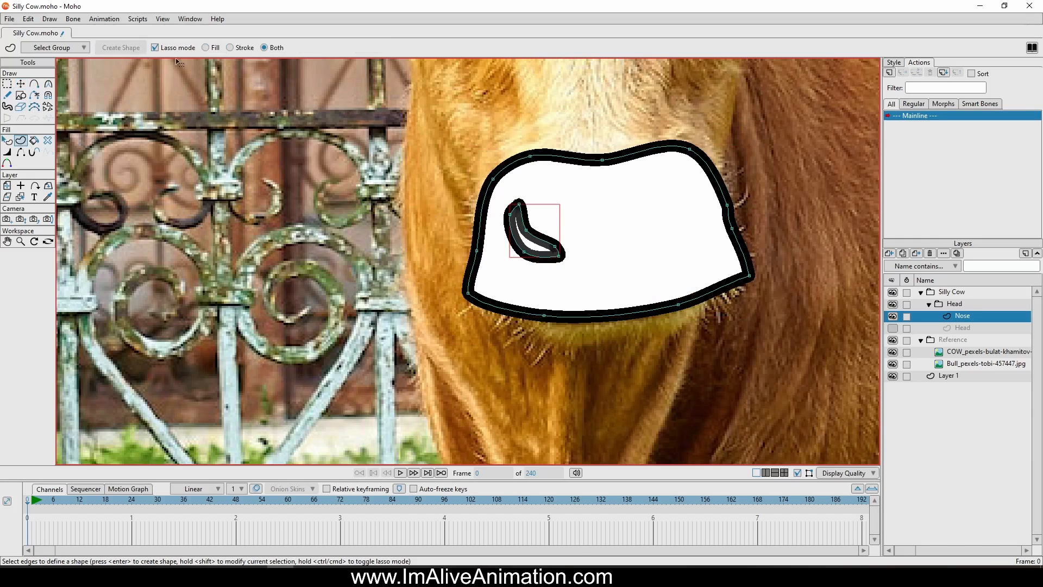
Turn off the left nostril's stroke and set its fill to black
{"action": "left_click", "coordinate": [893, 63]}
{"action": "left_click", "coordinate": [891, 92]}
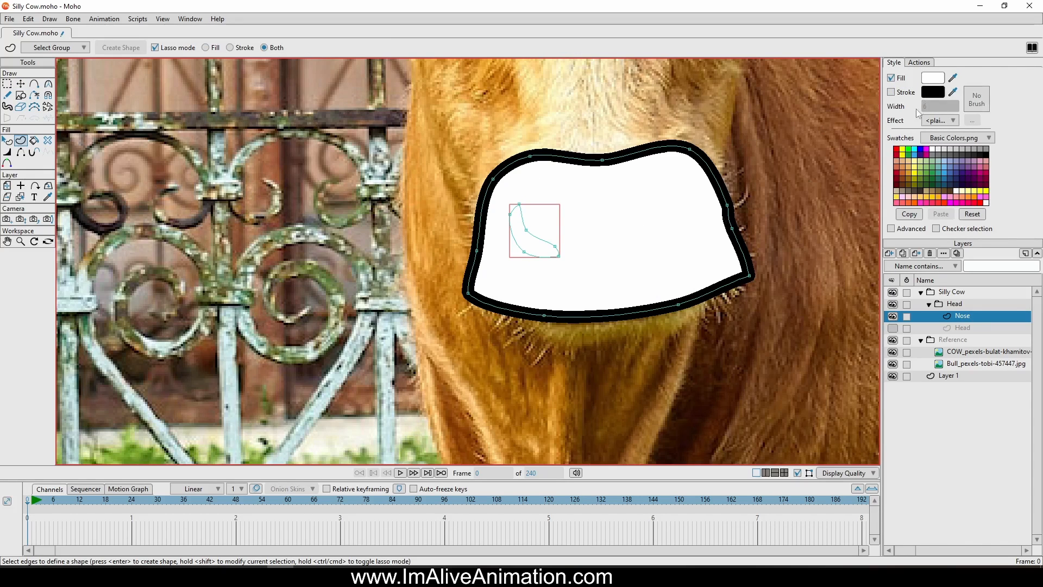
{"action": "left_click", "coordinate": [954, 77]}
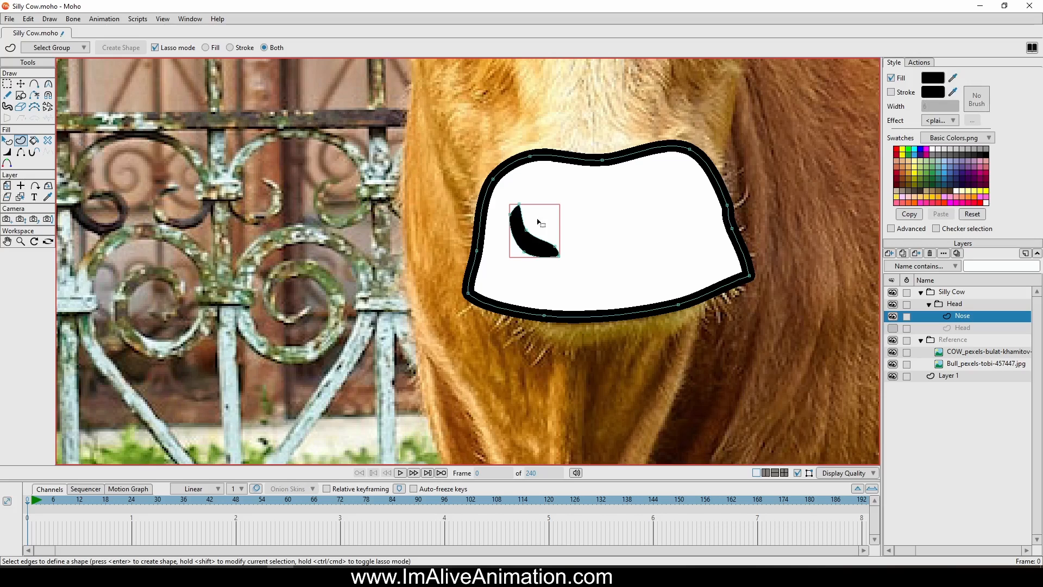
Duplicate the left nostril, flip the copy horizontally and move it to the right side of the muzzle
{"action": "left_click", "coordinate": [20, 85]}
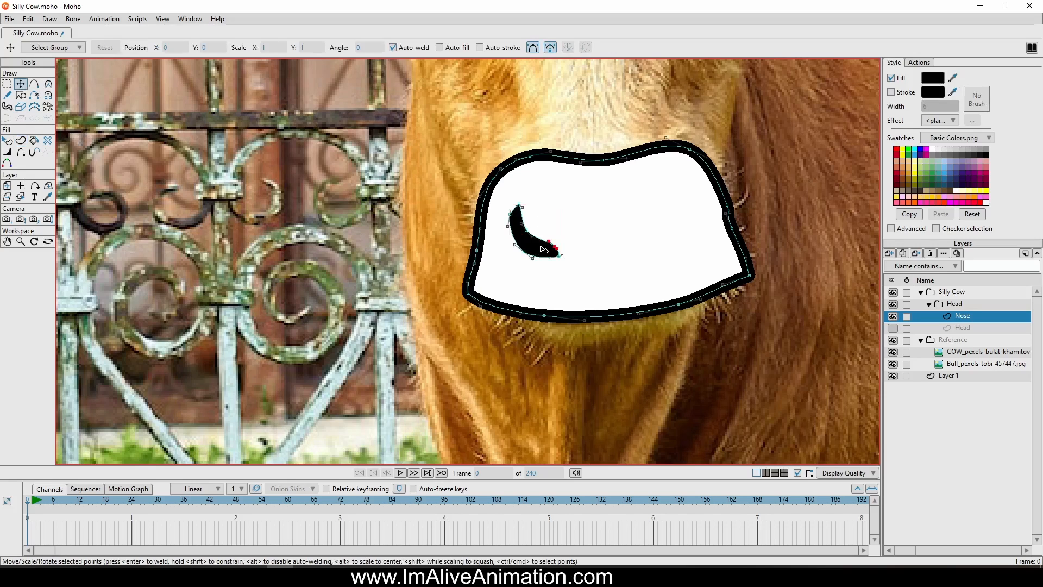
{"action": "double_click", "coordinate": [545, 250]}
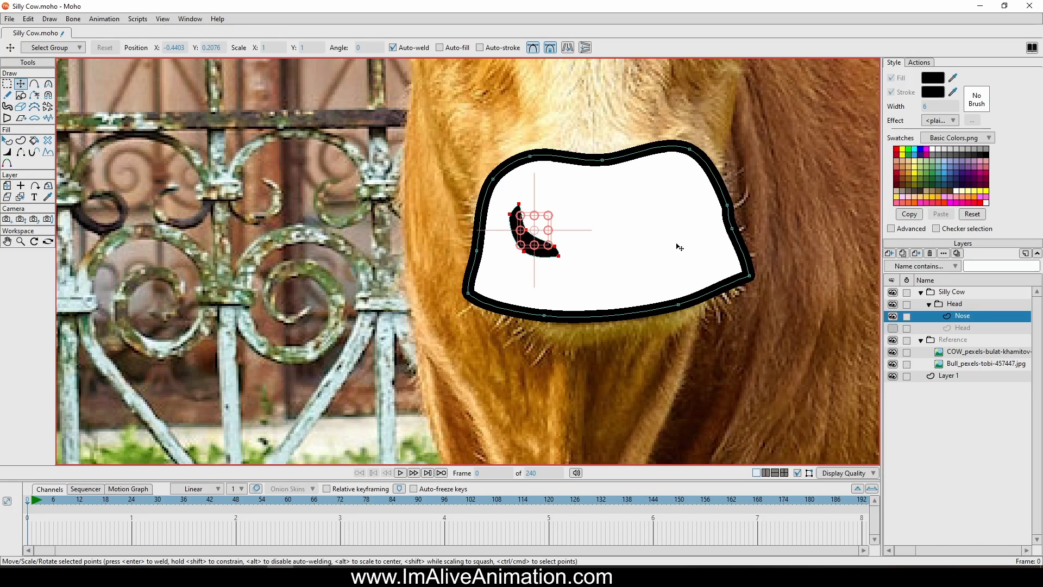
{"action": "key", "text": "ctrl+c"}
{"action": "key", "text": "ctrl+v"}
{"action": "left_click", "coordinate": [568, 48]}
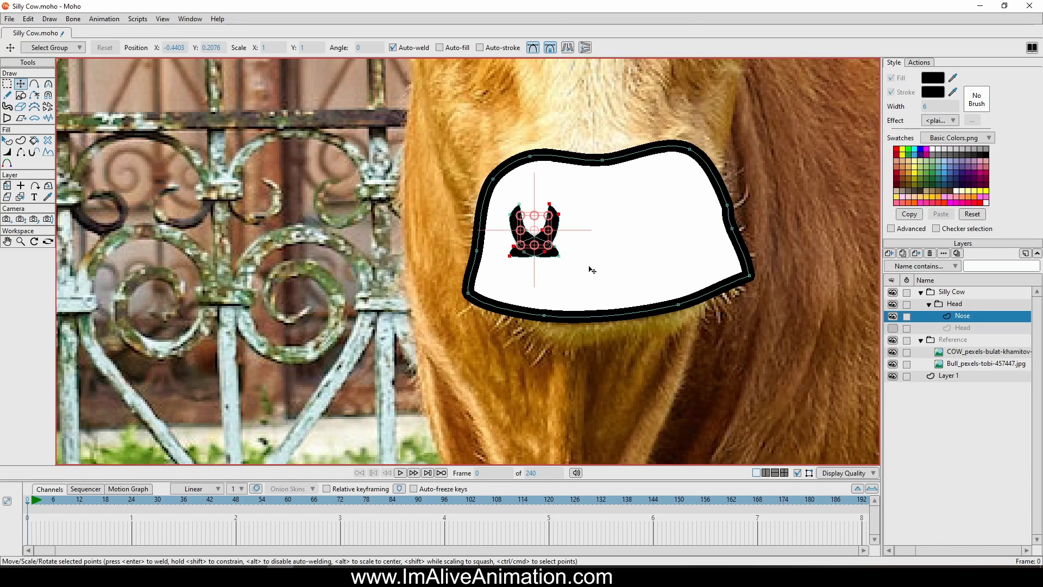
{"action": "left_click_drag", "start_coordinate": [589, 268], "coordinate": [669, 256]}
Hide the Silly Cow group, enlarge and position the copied nostril over the photo's right nostril, and show the group again
{"action": "left_click", "coordinate": [894, 293]}
{"action": "scroll", "coordinate": [659, 250], "scroll_direction": "up", "scroll_amount": 3}
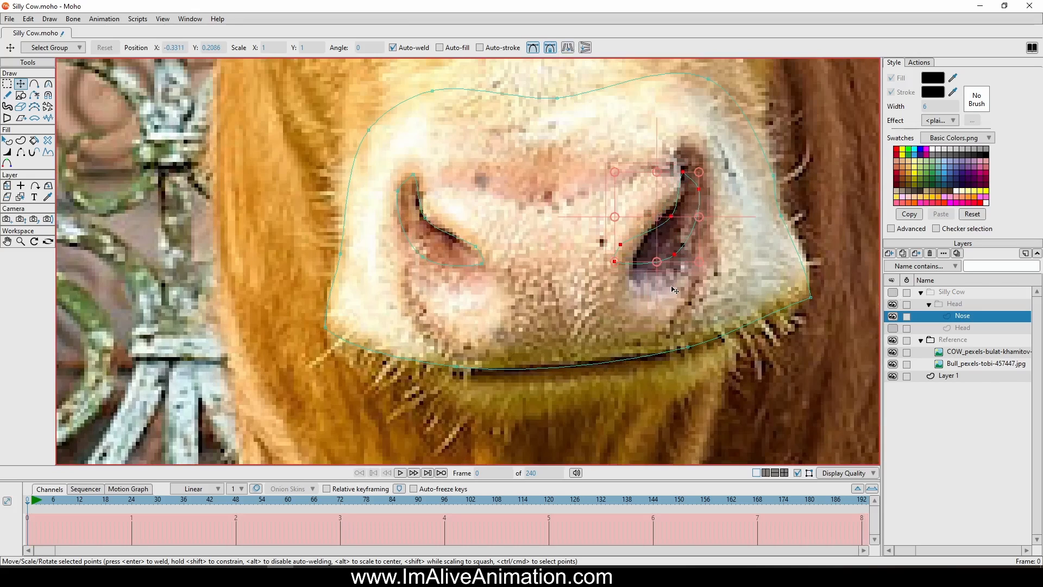
{"action": "scroll", "coordinate": [676, 265], "scroll_direction": "up", "scroll_amount": 3}
{"action": "left_click_drag", "start_coordinate": [573, 243], "coordinate": [519, 301]}
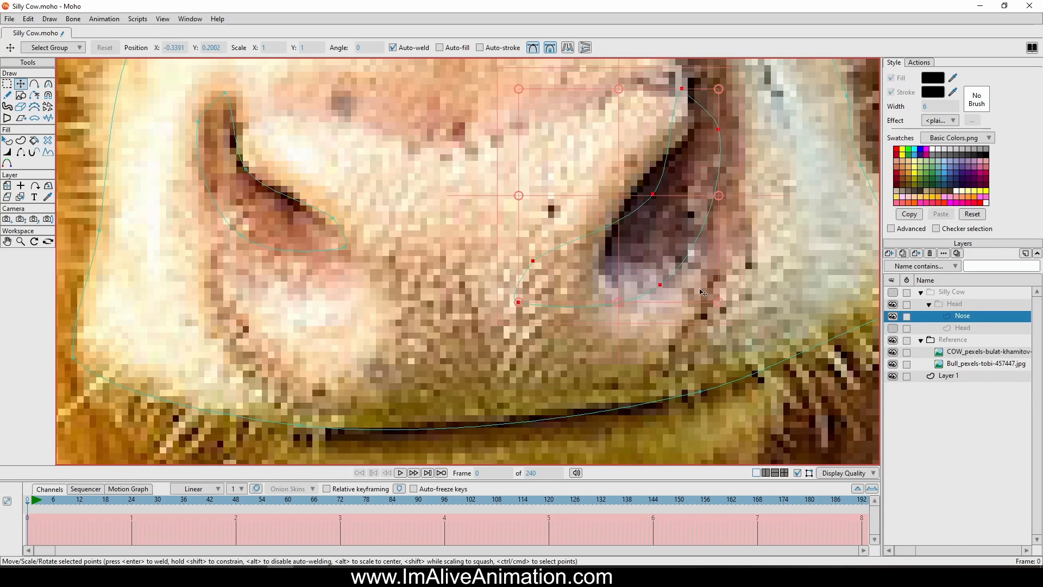
{"action": "scroll", "coordinate": [765, 302], "scroll_direction": "down", "scroll_amount": 2}
{"action": "left_click_drag", "start_coordinate": [770, 282], "coordinate": [787, 269]}
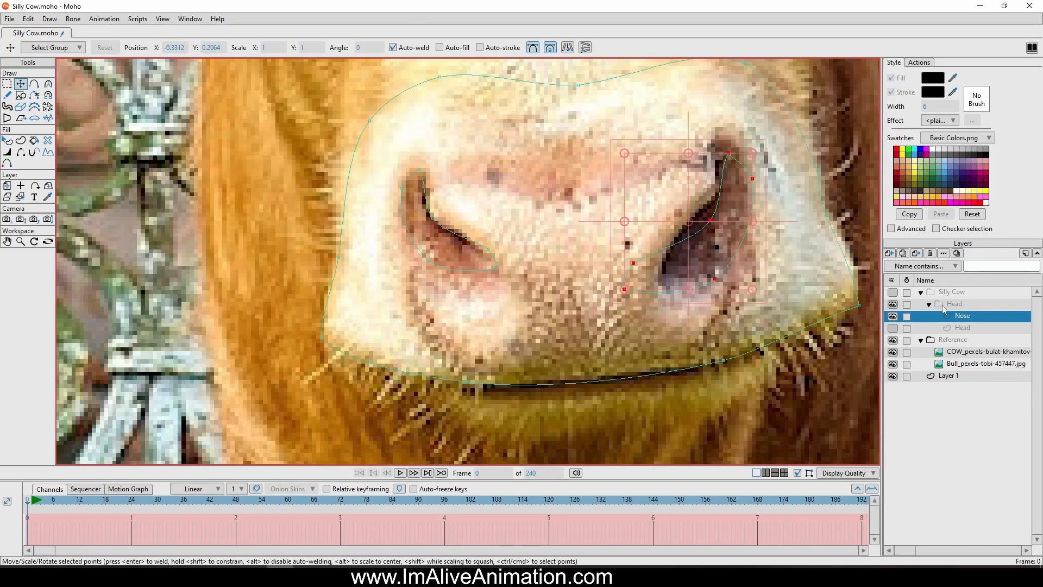
{"action": "left_click", "coordinate": [893, 293]}
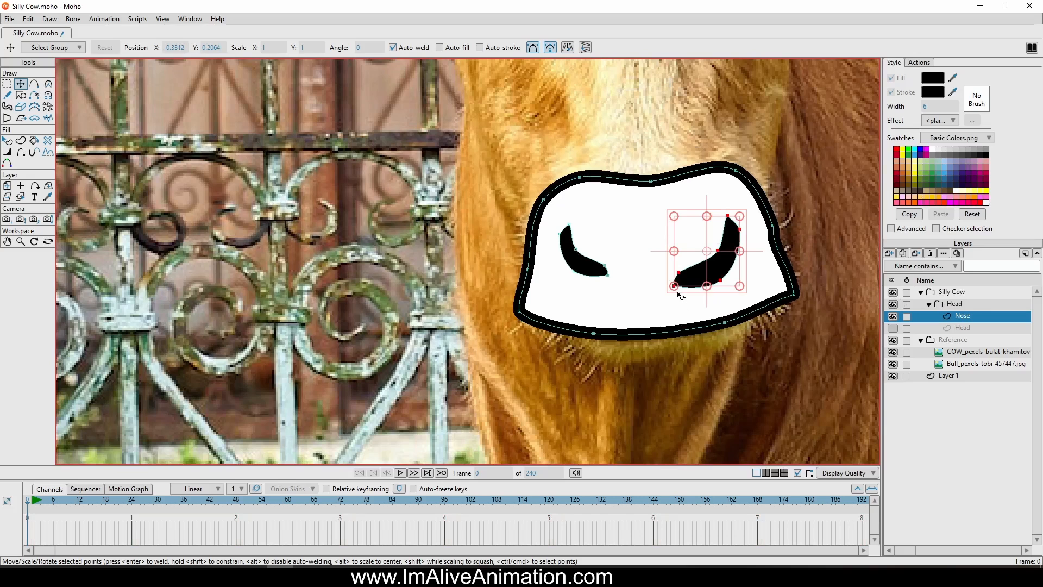
Move, rotate and resize the right nostril so it sits higher and closer to the muzzle's right edge
{"action": "left_click_drag", "start_coordinate": [678, 295], "coordinate": [689, 270]}
{"action": "mouse_move", "coordinate": [734, 219]}
{"action": "left_mouse_down"}
{"action": "mouse_move", "coordinate": [719, 220]}
{"action": "mouse_move", "coordinate": [737, 212]}
{"action": "left_mouse_up"}
{"action": "left_click_drag", "start_coordinate": [736, 213], "coordinate": [749, 194]}
Enlarge the left nostril and reposition it to balance the right one
{"action": "left_click", "coordinate": [573, 259]}
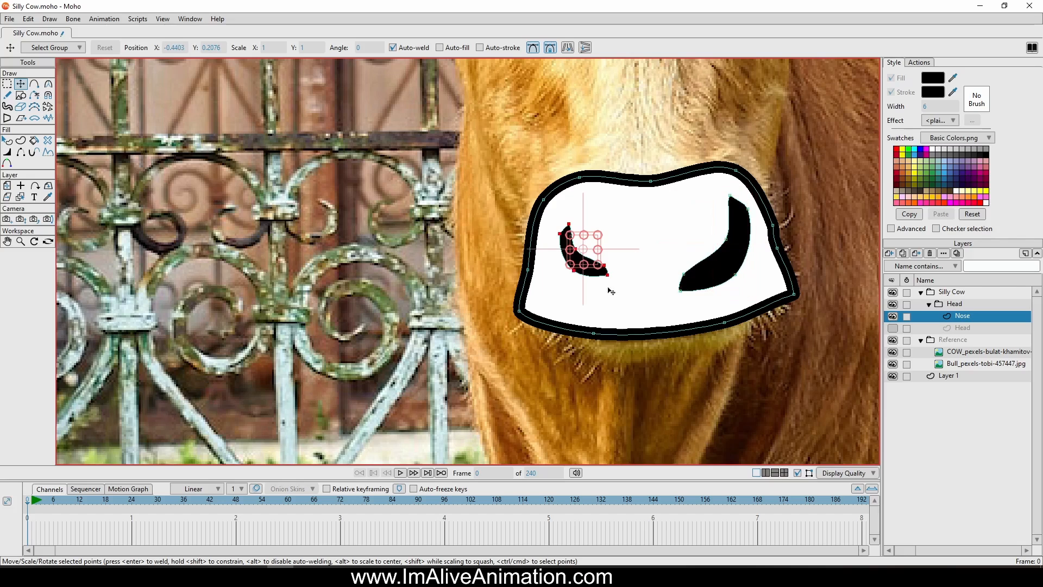
{"action": "left_click_drag", "start_coordinate": [599, 267], "coordinate": [640, 309]}
{"action": "left_click_drag", "start_coordinate": [577, 287], "coordinate": [568, 269]}
{"action": "left_click_drag", "start_coordinate": [633, 304], "coordinate": [624, 302]}
Show the Head vector layer briefly to check the nose against the head shape and hide it again
{"action": "scroll", "coordinate": [712, 296], "scroll_direction": "down", "scroll_amount": 5}
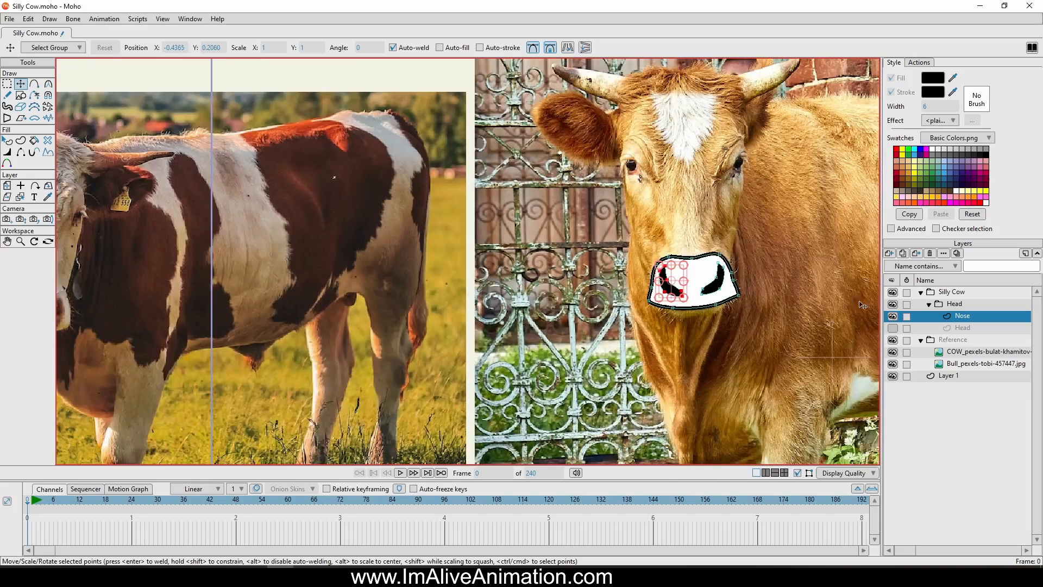
{"action": "left_click", "coordinate": [892, 328]}
{"action": "left_click", "coordinate": [893, 328]}
{"action": "scroll", "coordinate": [809, 239], "scroll_direction": "down", "scroll_amount": 2}
{"action": "scroll", "coordinate": [701, 280], "scroll_direction": "up", "scroll_amount": 10}
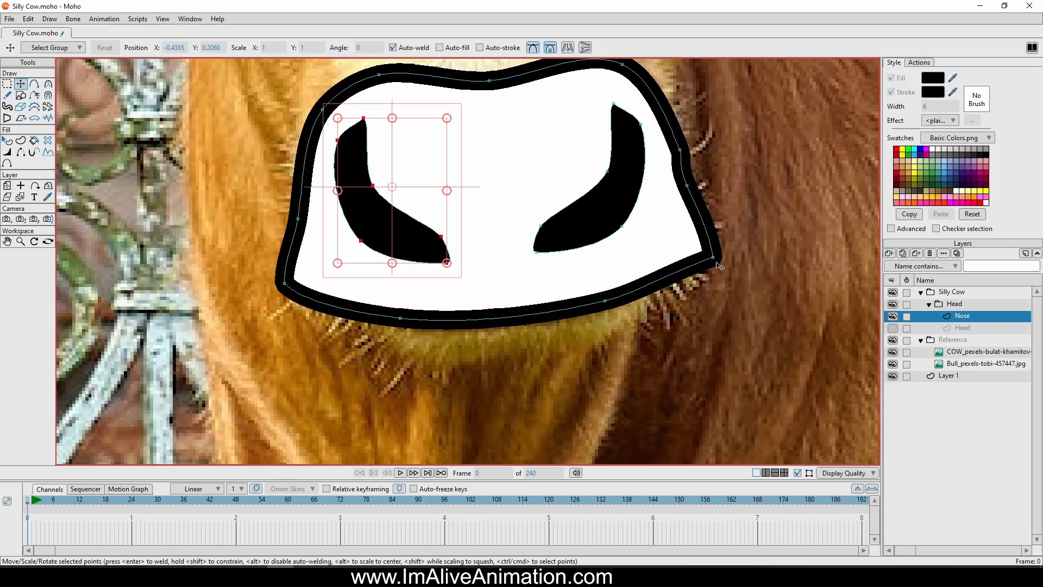
Thin the muzzle outline's line width at its lower points, using 78 percent at the lower-left corner and 86 percent at the left bottom-edge point
{"action": "left_click", "coordinate": [713, 257]}
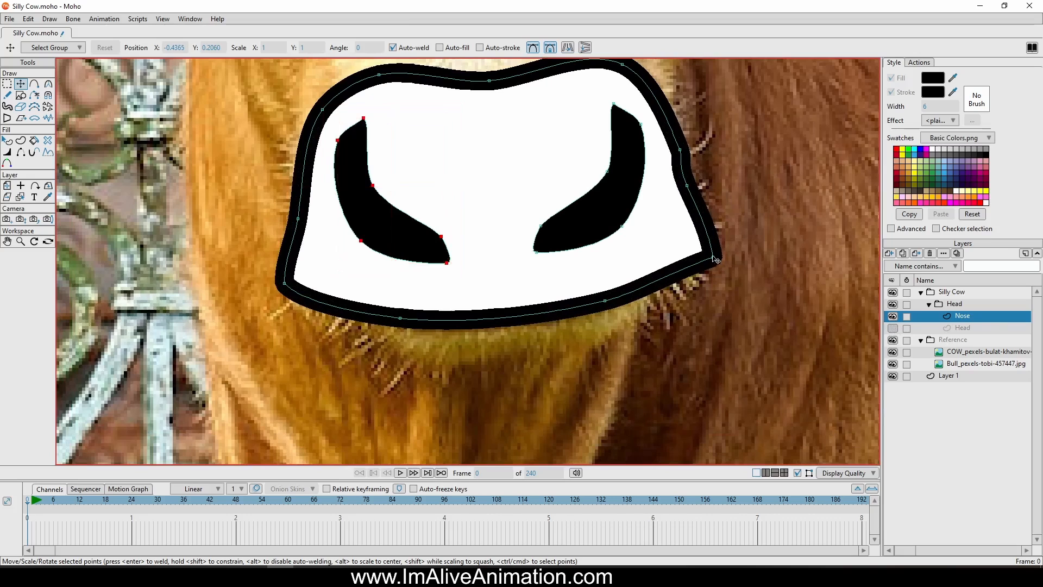
{"action": "left_click", "coordinate": [7, 151]}
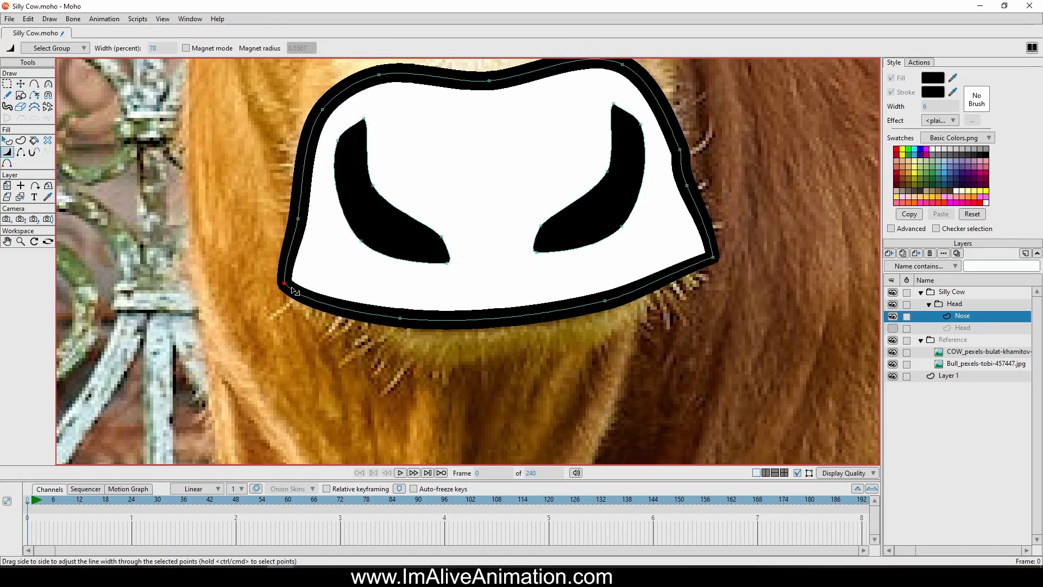
{"action": "left_click", "coordinate": [297, 218]}
{"action": "left_click", "coordinate": [433, 311]}
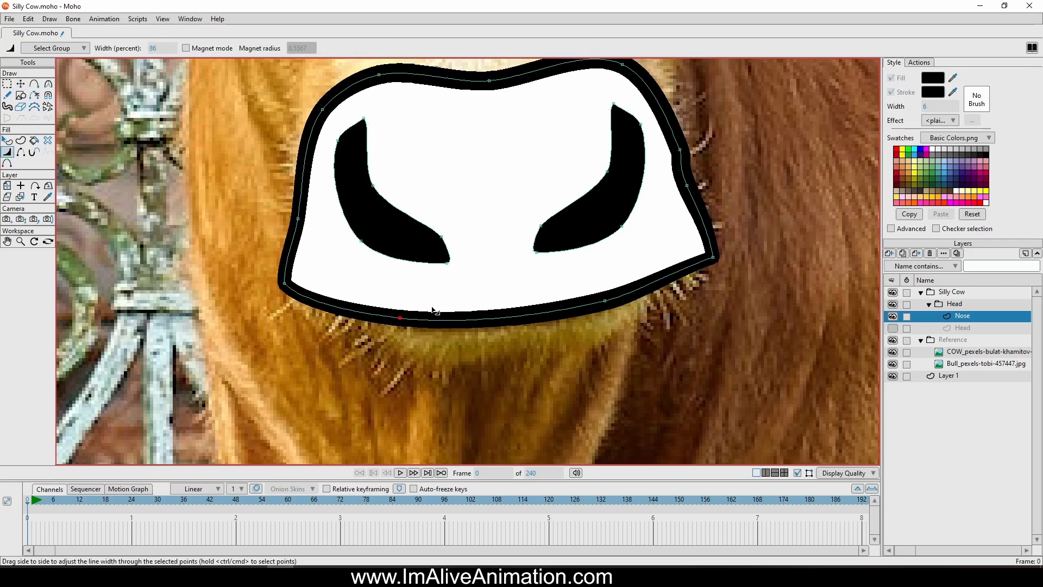
{"action": "left_click_drag", "start_coordinate": [626, 302], "coordinate": [610, 303]}
Round the muzzle outline's lower right and lower left corners by adjusting their curve handles
{"action": "left_click", "coordinate": [21, 83]}
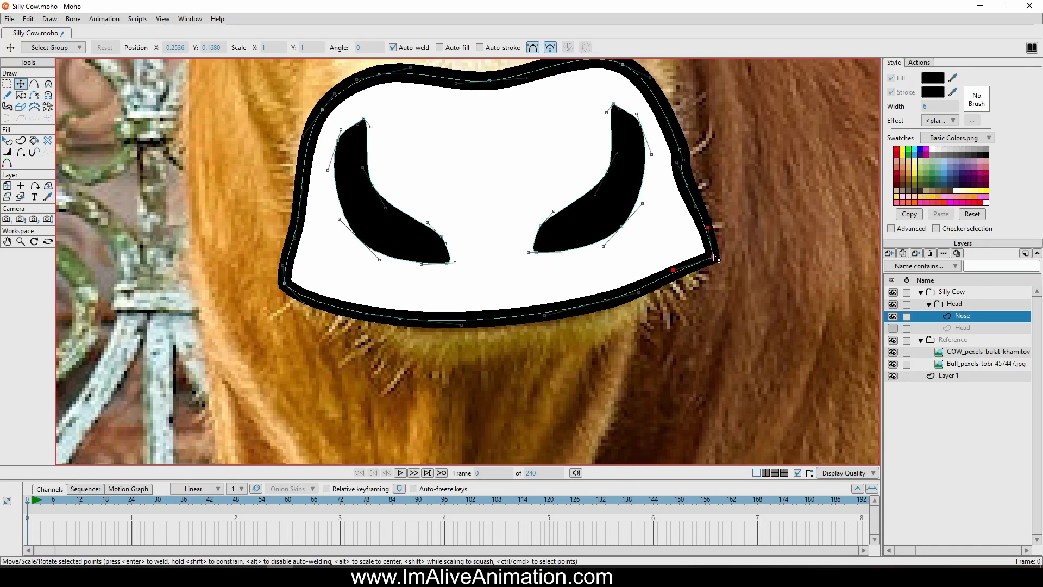
{"action": "left_click_drag", "start_coordinate": [678, 267], "coordinate": [707, 278]}
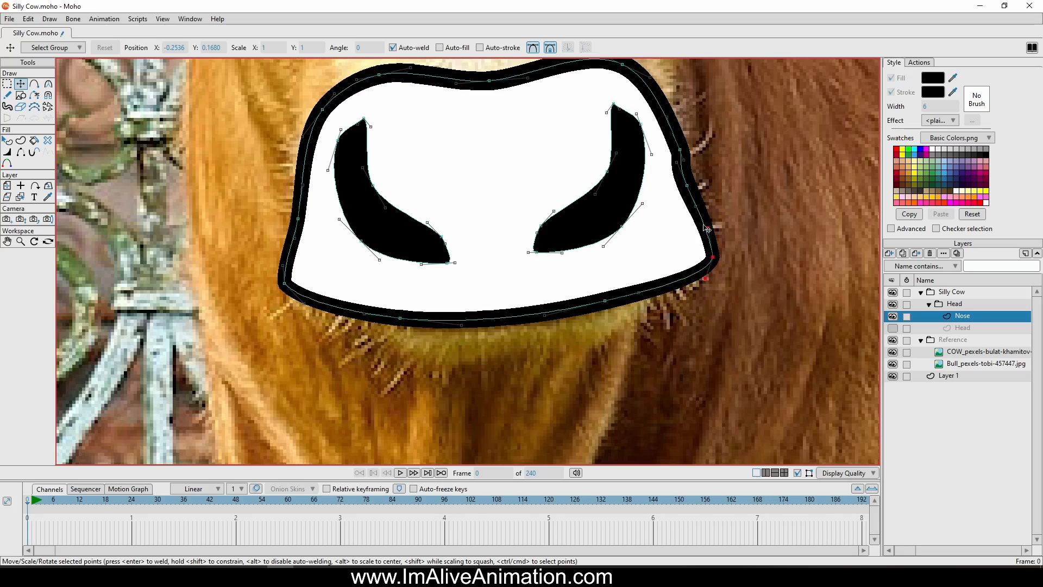
{"action": "left_click_drag", "start_coordinate": [708, 224], "coordinate": [722, 220]}
{"action": "left_click", "coordinate": [285, 283]}
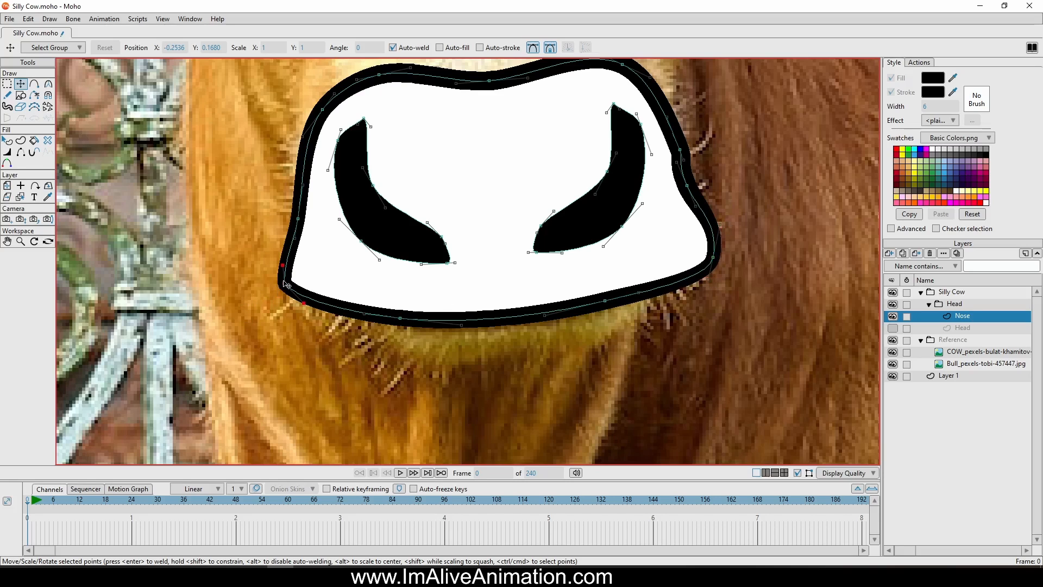
{"action": "left_click_drag", "start_coordinate": [305, 306], "coordinate": [284, 279]}
{"action": "scroll", "coordinate": [592, 239], "scroll_direction": "down", "scroll_amount": 3}
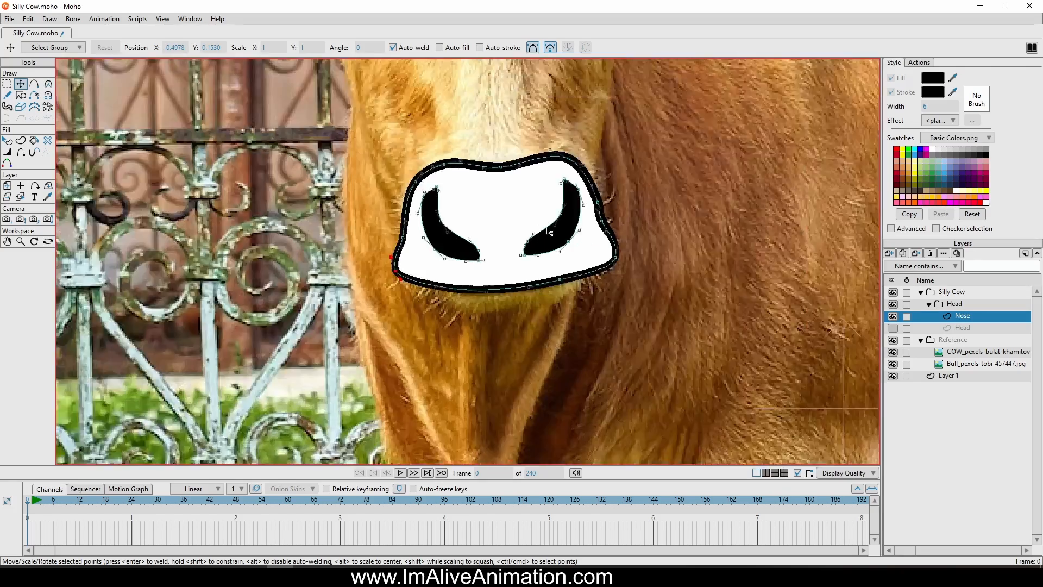
{"action": "scroll", "coordinate": [592, 239], "scroll_direction": "down", "scroll_amount": 2}
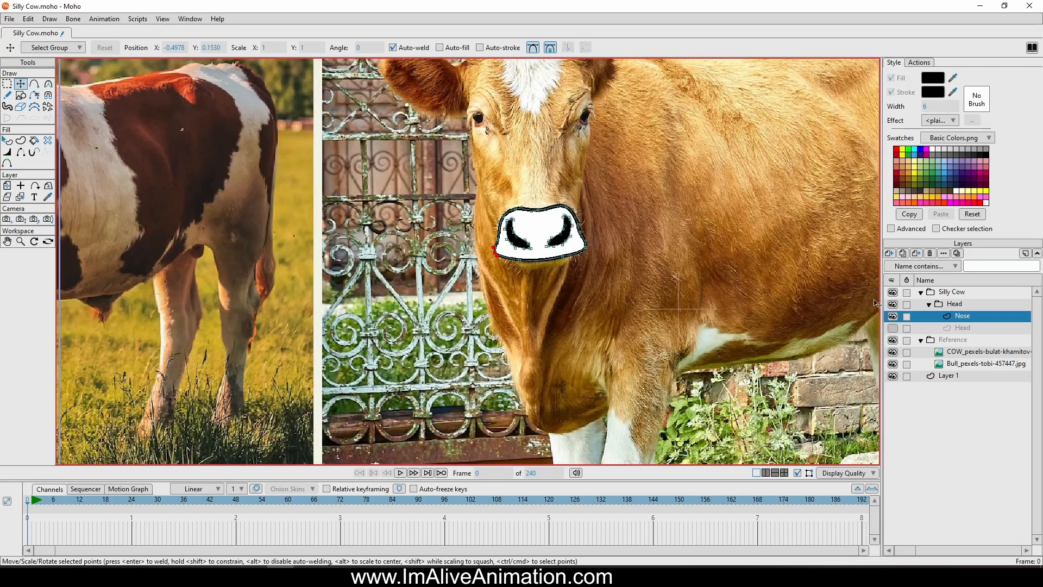
Show the Head layer briefly to compare the reshaped muzzle with the head, then hide it again
{"action": "left_click", "coordinate": [894, 329]}
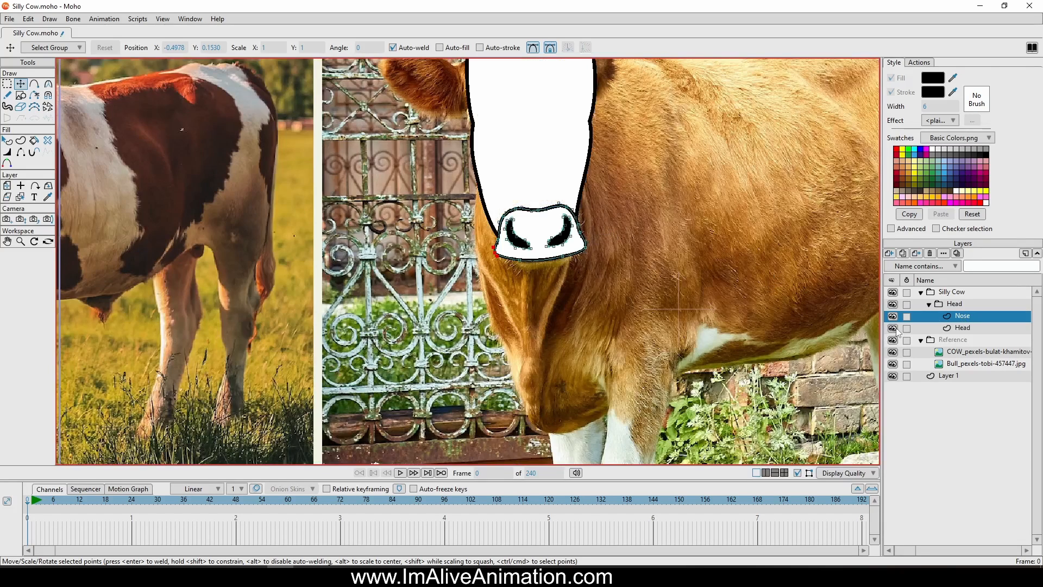
{"action": "left_click", "coordinate": [894, 328]}
Trace a closed curved outline over the brow and inner side of the cow's eye at the head's right edge
{"action": "left_click_drag", "start_coordinate": [567, 145], "coordinate": [619, 233]}
{"action": "scroll", "coordinate": [360, 190], "scroll_direction": "up", "scroll_amount": 2}
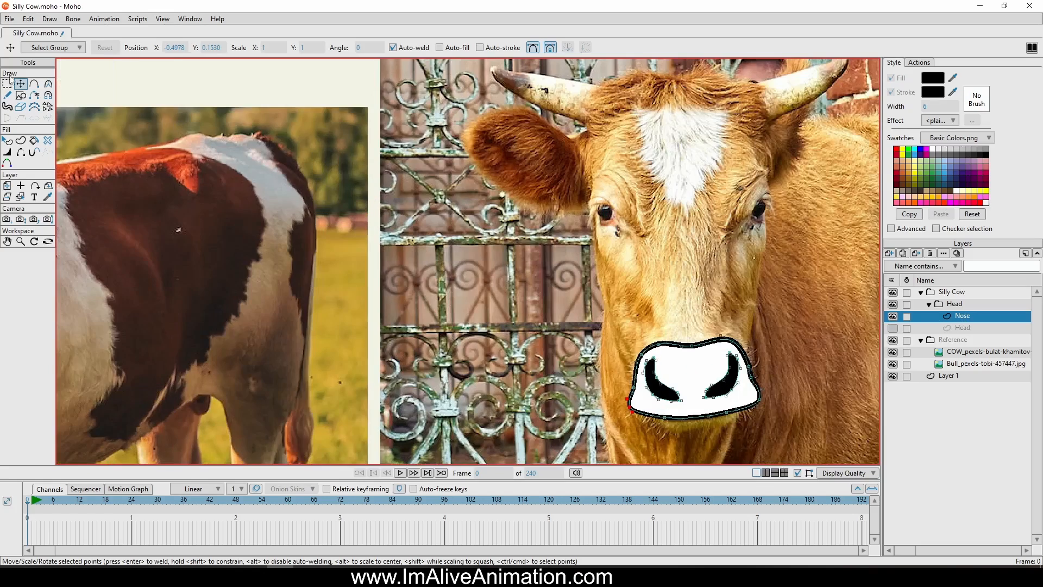
{"action": "left_click", "coordinate": [34, 84]}
{"action": "scroll", "coordinate": [766, 267], "scroll_direction": "up", "scroll_amount": 5}
{"action": "left_click_drag", "start_coordinate": [723, 103], "coordinate": [604, 198]}
{"action": "left_click_drag", "start_coordinate": [593, 88], "coordinate": [627, 117]}
{"action": "left_click", "coordinate": [625, 116]}
{"action": "left_click_drag", "start_coordinate": [635, 164], "coordinate": [642, 185]}
{"action": "left_click_drag", "start_coordinate": [598, 208], "coordinate": [594, 238]}
{"action": "left_click_drag", "start_coordinate": [553, 257], "coordinate": [539, 274]}
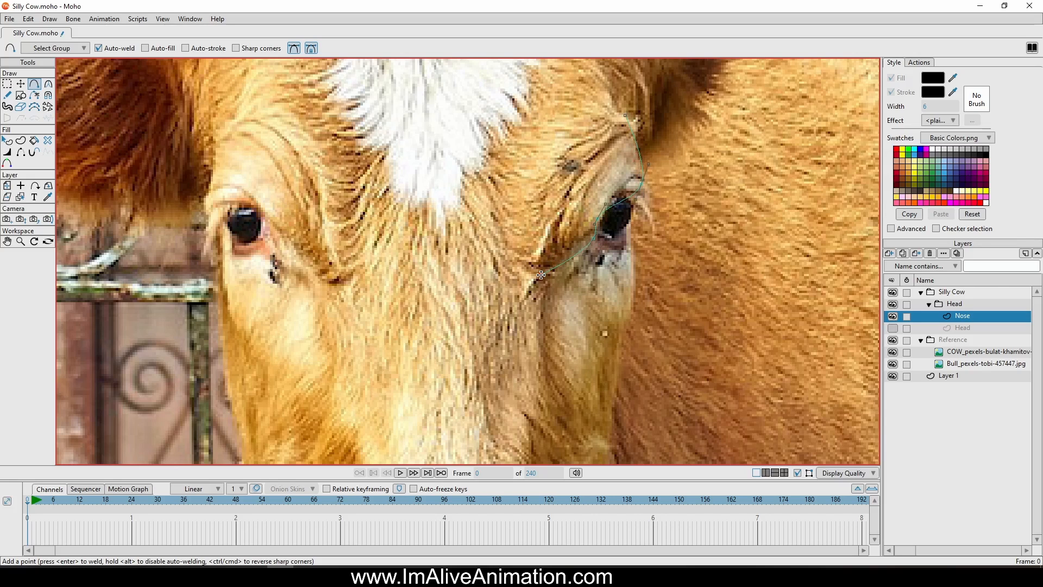
{"action": "left_click_drag", "start_coordinate": [548, 214], "coordinate": [561, 175]}
{"action": "left_click_drag", "start_coordinate": [622, 129], "coordinate": [626, 116]}
Select the traced eye outline and add a vector layer named Eyes above the Nose layer
{"action": "left_click", "coordinate": [20, 83]}
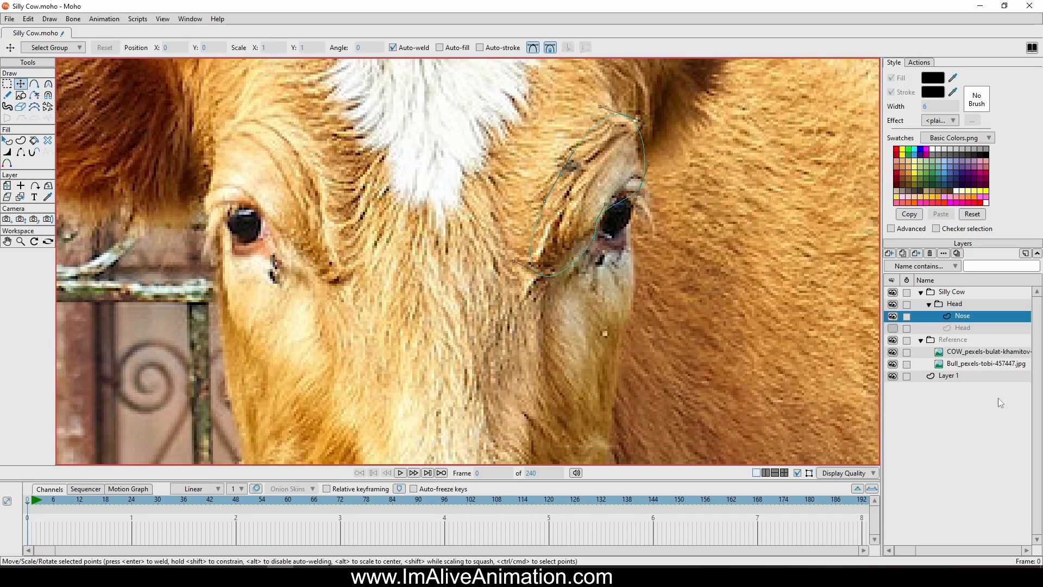
{"action": "scroll", "coordinate": [705, 220], "scroll_direction": "down", "scroll_amount": 3}
{"action": "left_click", "coordinate": [21, 140]}
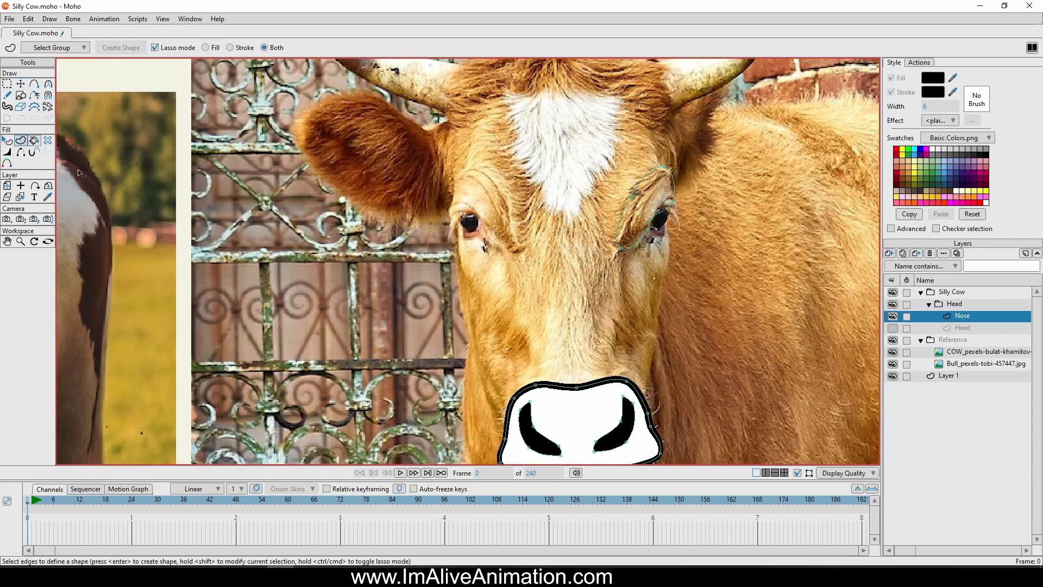
{"action": "scroll", "coordinate": [688, 298], "scroll_direction": "up", "scroll_amount": 2}
{"action": "left_click", "coordinate": [621, 215]}
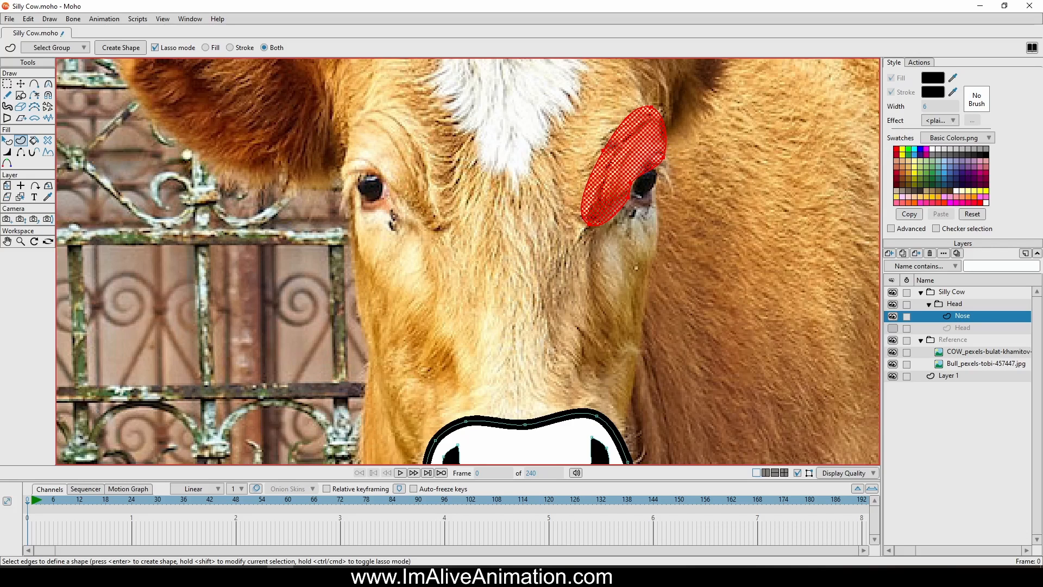
{"action": "left_click", "coordinate": [889, 253]}
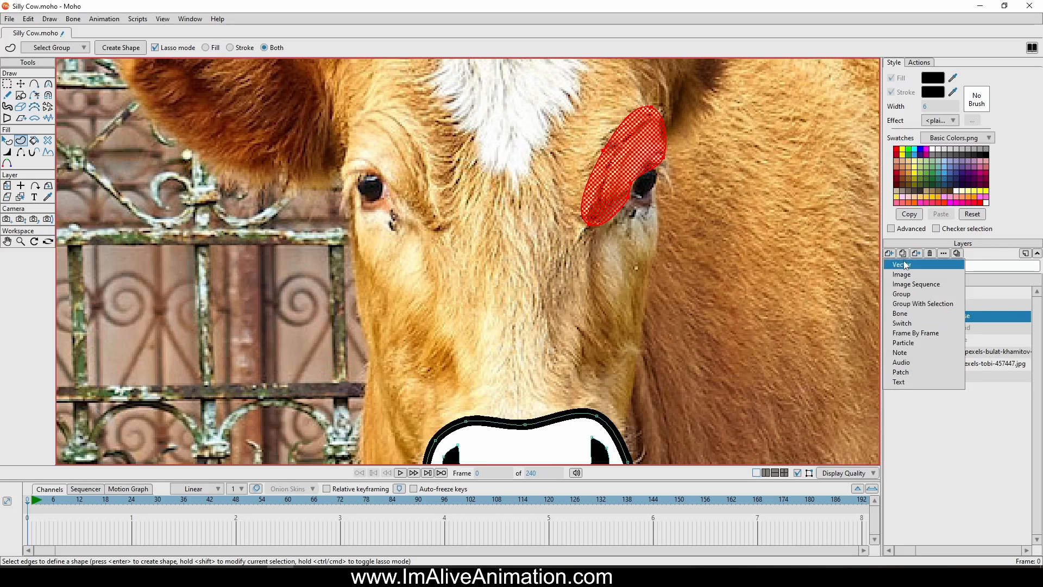
{"action": "left_click", "coordinate": [907, 265]}
{"action": "double_click", "coordinate": [991, 318]}
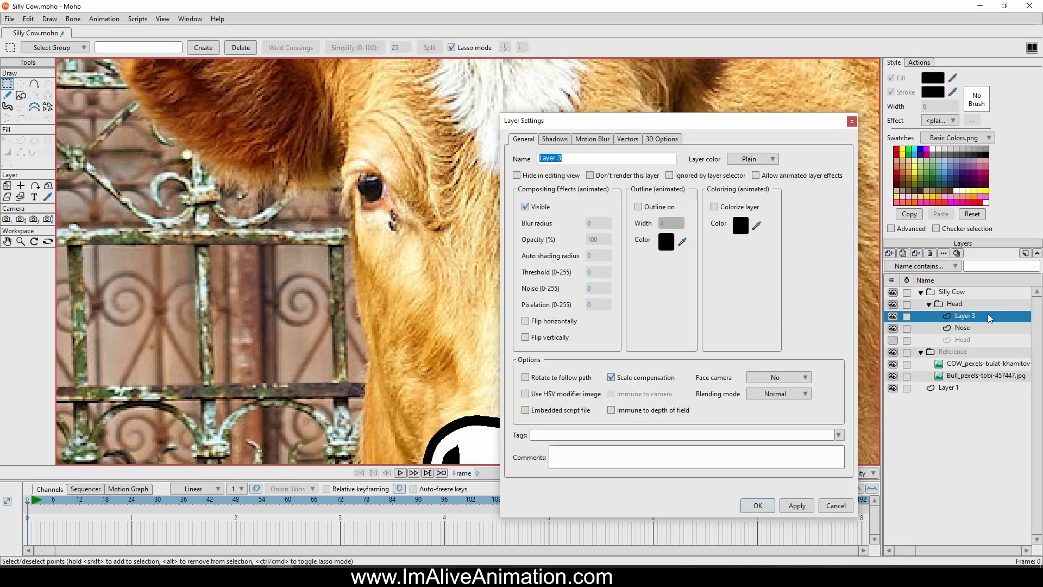
{"action": "type", "text": "Eyes"}
{"action": "key", "text": "Return"}
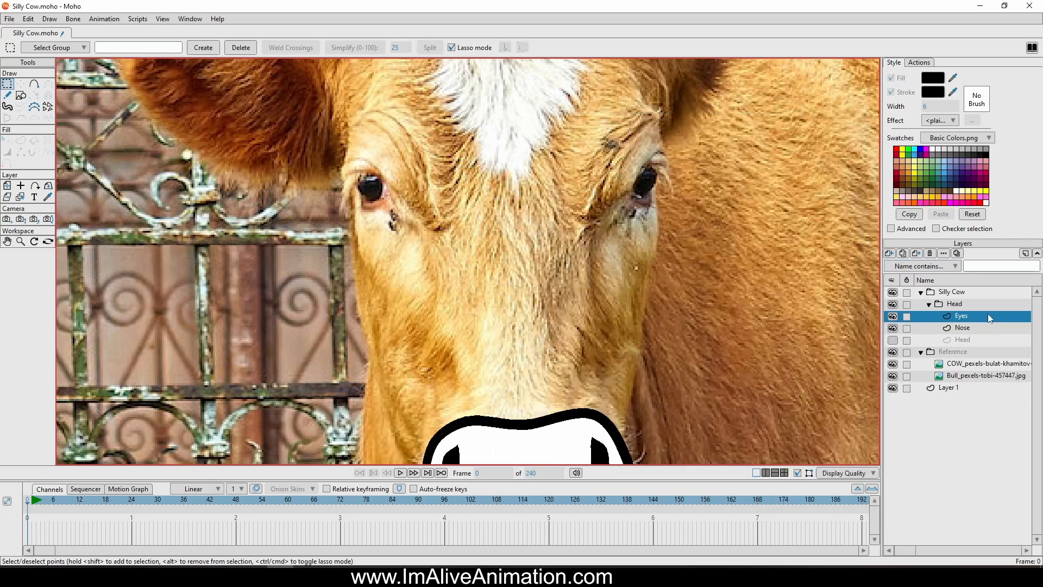
Paste the traced eye outline into the Eyes layer, checking the Nose layer for the original points
{"action": "key", "text": "ctrl+v"}
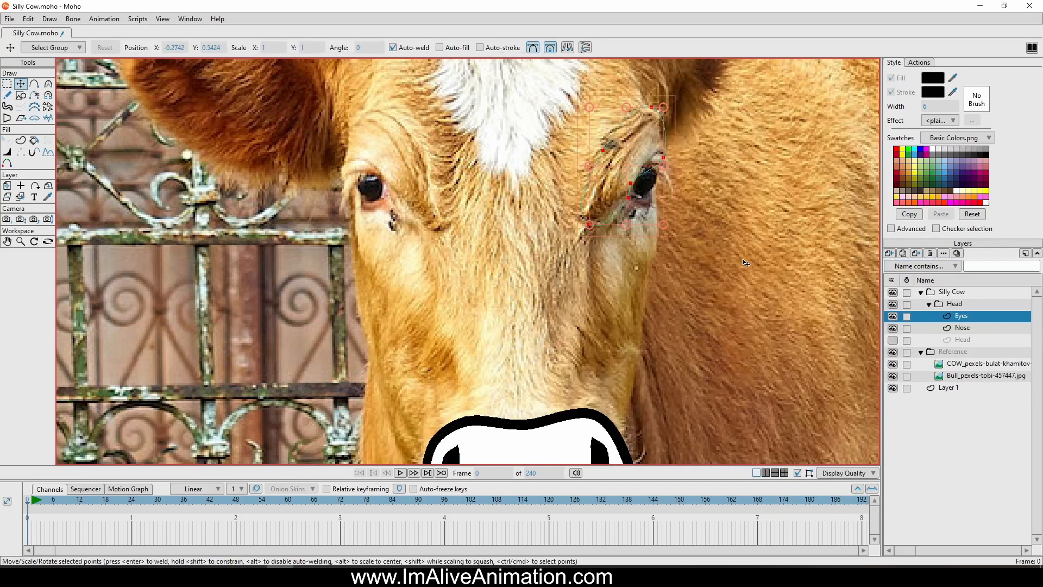
{"action": "left_click", "coordinate": [964, 328]}
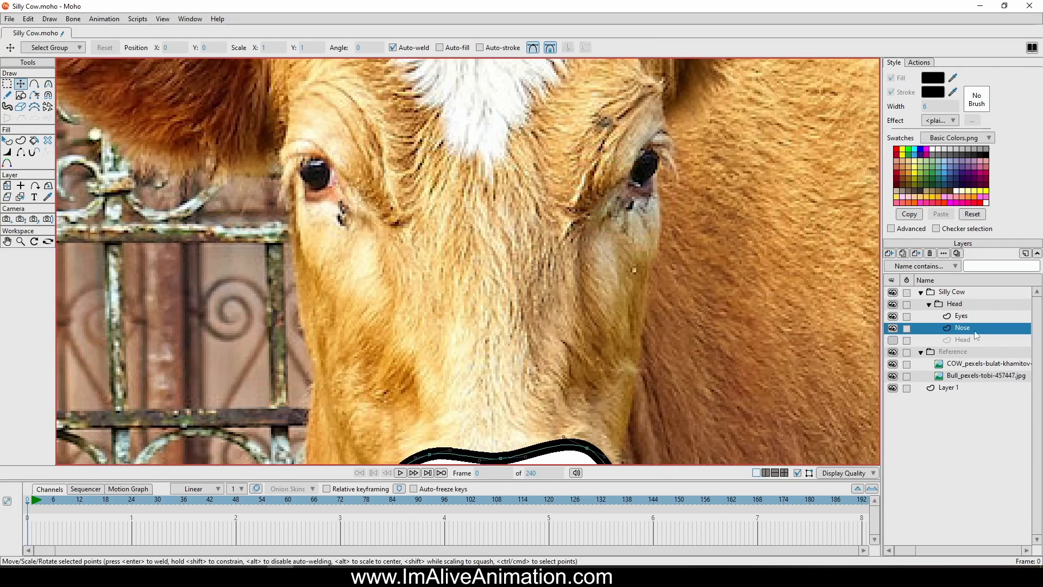
{"action": "left_click", "coordinate": [957, 315]}
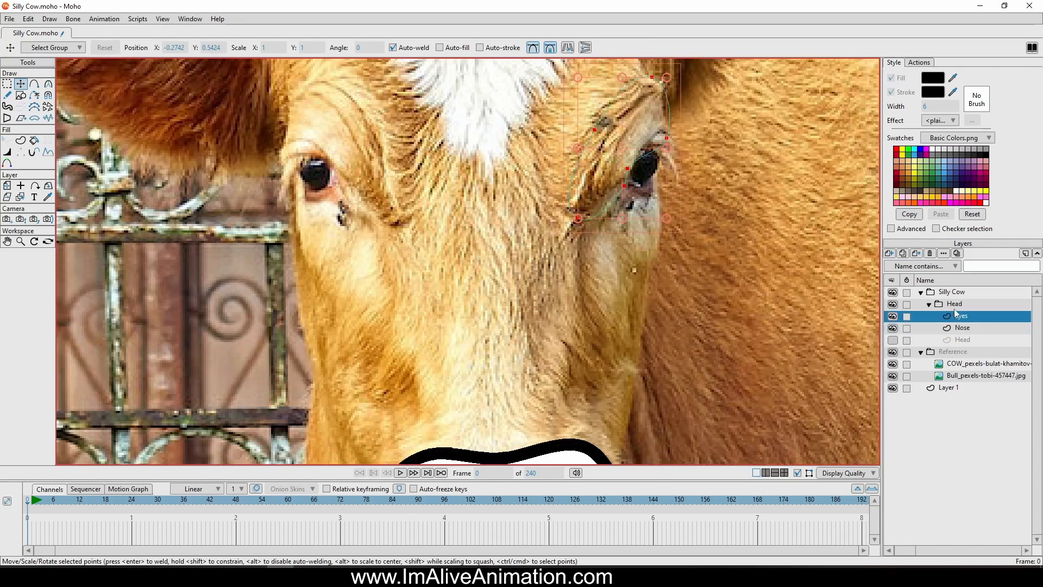
Create a shape with fill and stroke from the pasted eye outline and give it a white fill
{"action": "left_click", "coordinate": [21, 140]}
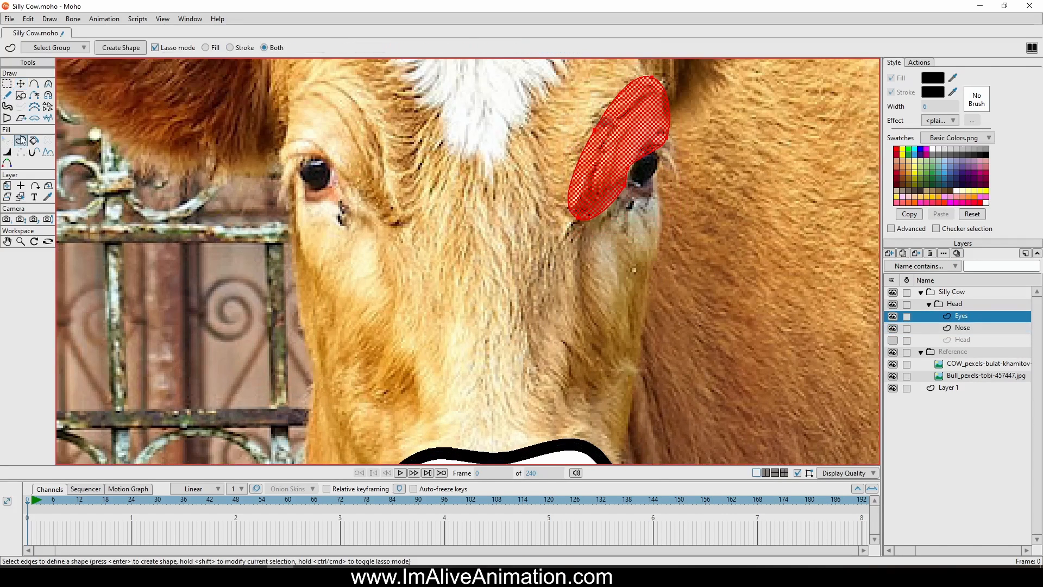
{"action": "left_click", "coordinate": [121, 46]}
{"action": "left_click_drag", "start_coordinate": [553, 218], "coordinate": [555, 254]}
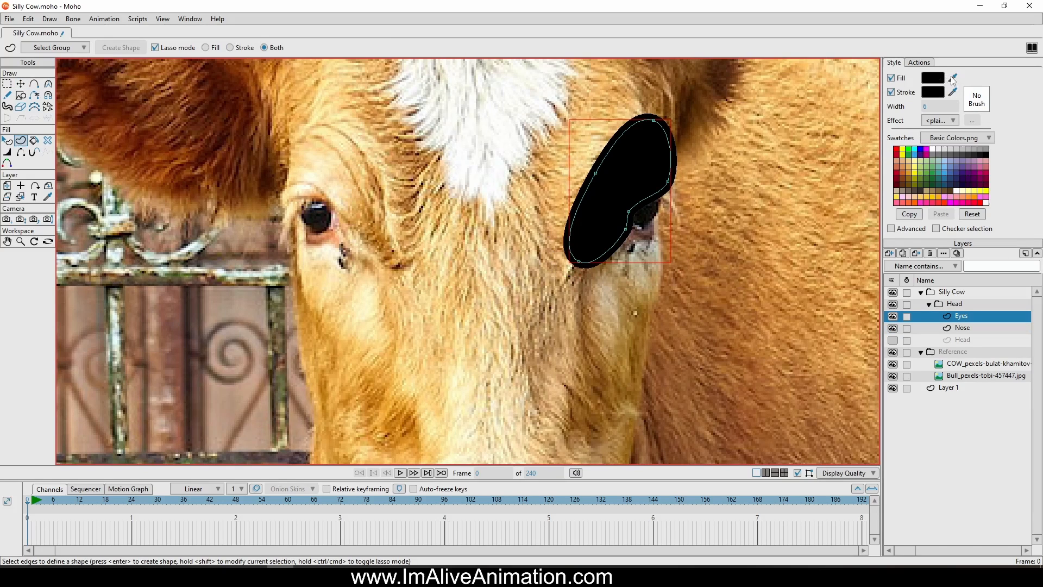
{"action": "left_click", "coordinate": [933, 147]}
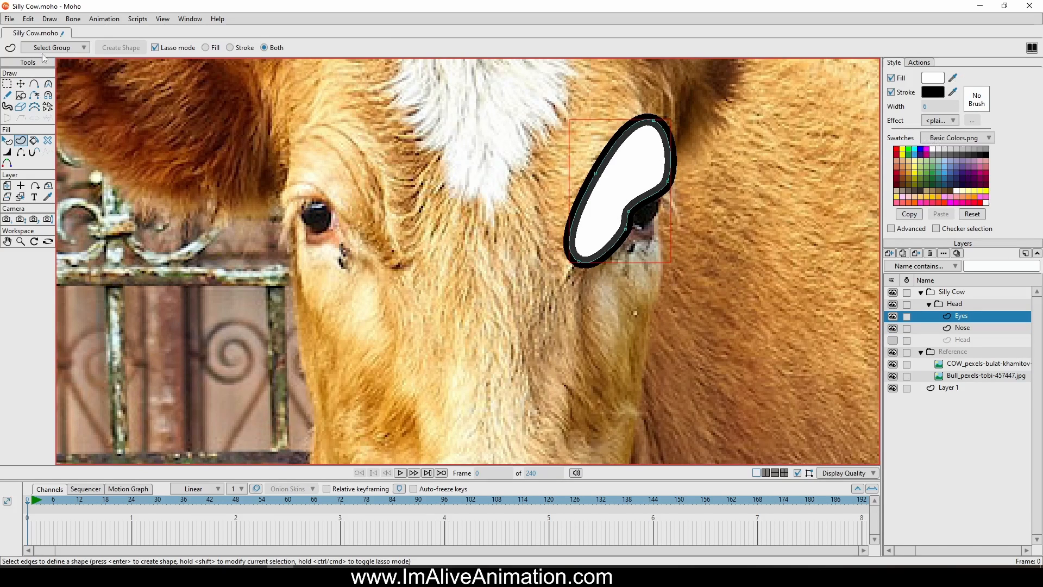
Reshape the eye shape's edge facing the eyeball by bending its corner handles and moving the middle point inward
{"action": "left_click", "coordinate": [21, 84]}
{"action": "scroll", "coordinate": [625, 185], "scroll_direction": "up", "scroll_amount": 2}
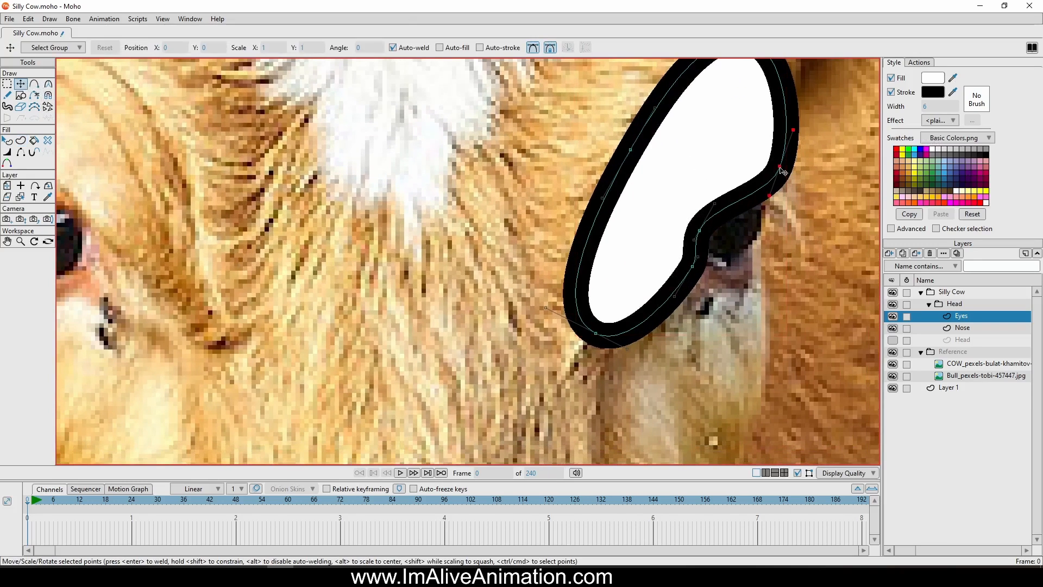
{"action": "left_click_drag", "start_coordinate": [770, 195], "coordinate": [747, 163]}
{"action": "scroll", "coordinate": [733, 261], "scroll_direction": "down", "scroll_amount": 3}
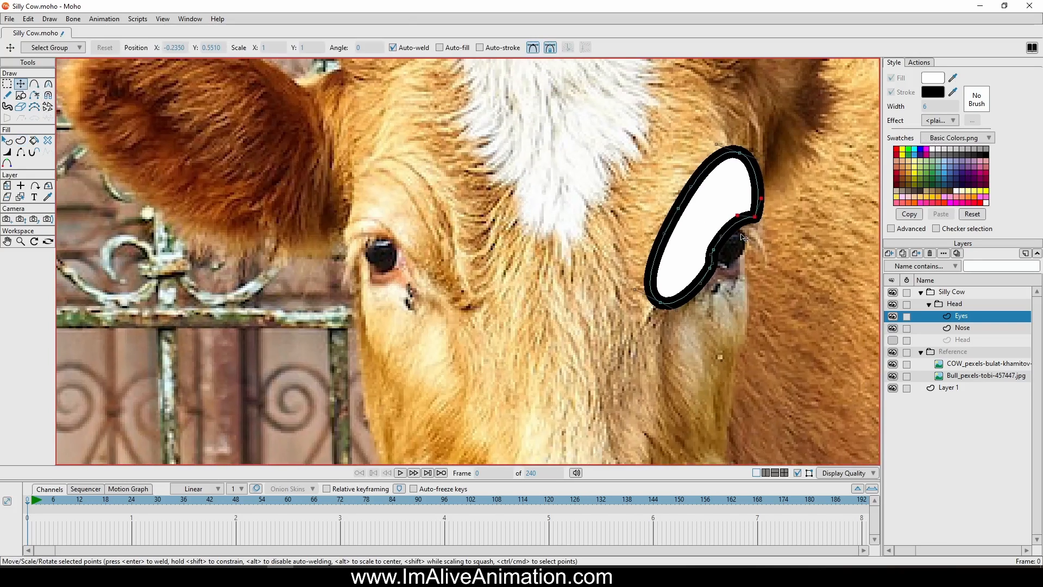
{"action": "left_click_drag", "start_coordinate": [754, 217], "coordinate": [754, 209]}
{"action": "left_click_drag", "start_coordinate": [708, 269], "coordinate": [689, 302]}
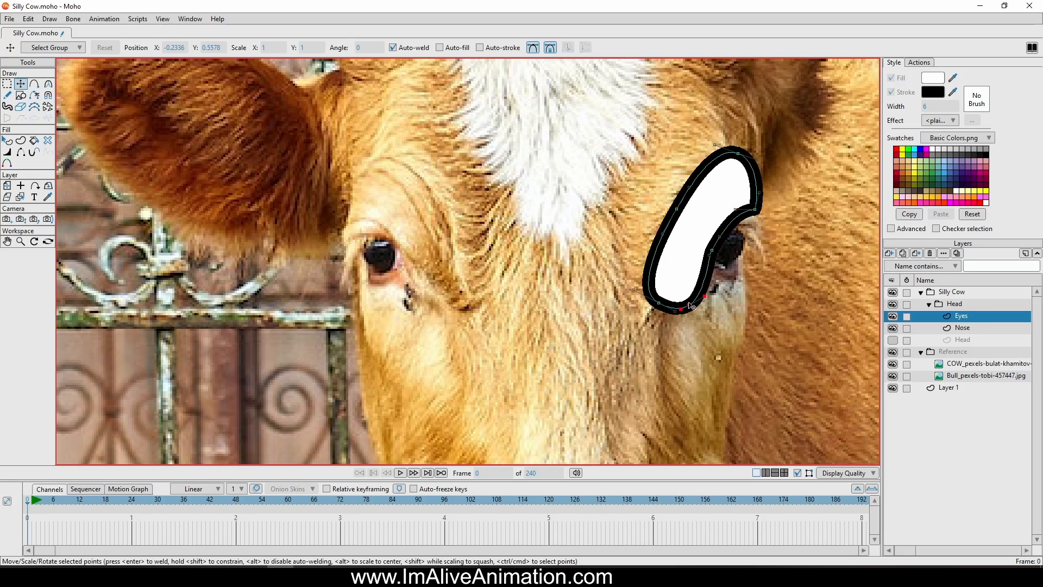
{"action": "left_click_drag", "start_coordinate": [711, 251], "coordinate": [698, 257]}
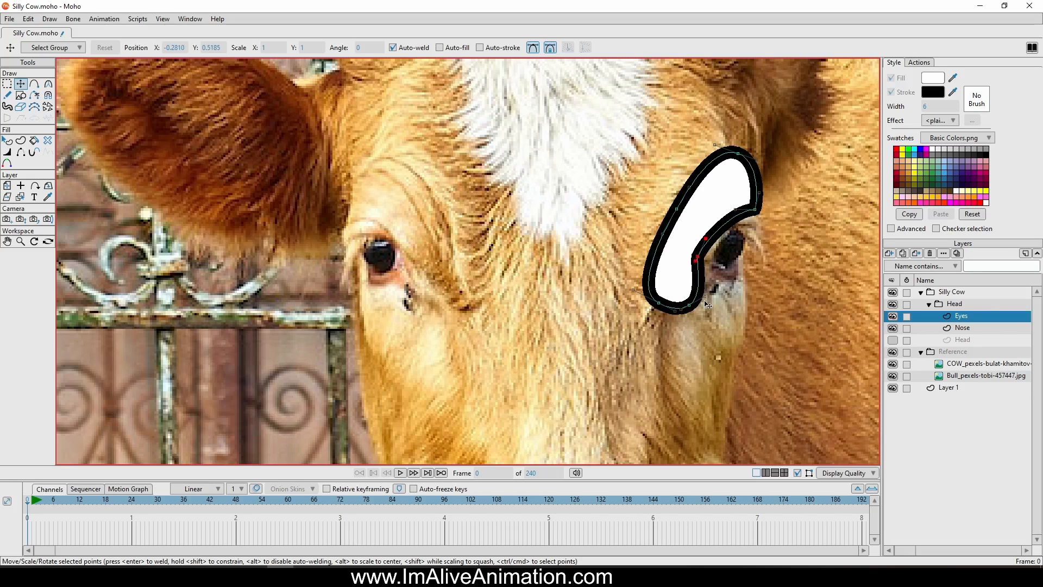
{"action": "left_click_drag", "start_coordinate": [705, 296], "coordinate": [684, 316]}
Round the eye shape's outer curve, lower its top and hollow its inner edge to form a crescent
{"action": "left_click_drag", "start_coordinate": [677, 209], "coordinate": [672, 194]}
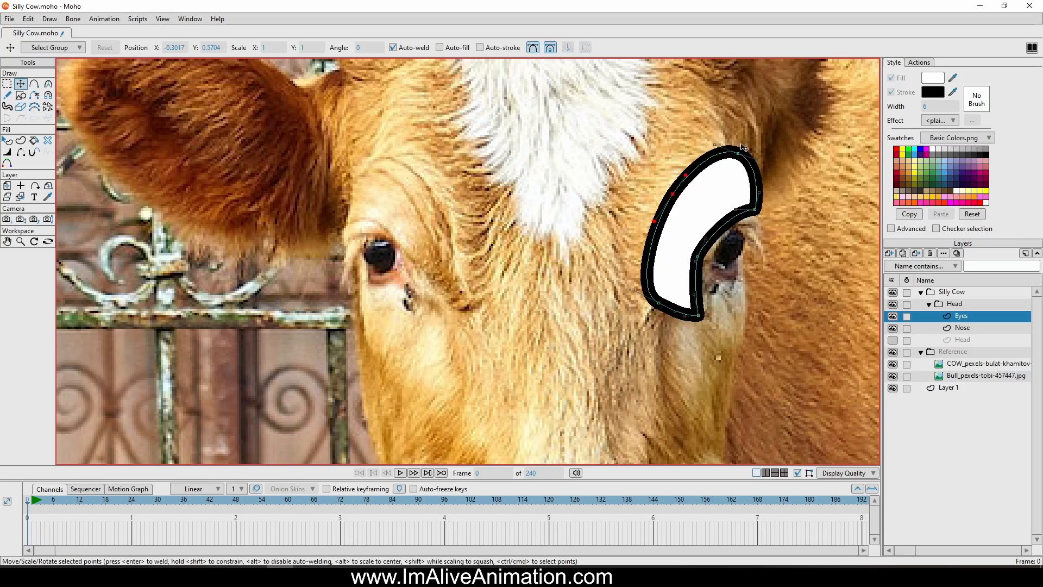
{"action": "left_click_drag", "start_coordinate": [744, 148], "coordinate": [737, 169]}
{"action": "left_click_drag", "start_coordinate": [735, 210], "coordinate": [714, 195]}
{"action": "left_click_drag", "start_coordinate": [699, 257], "coordinate": [701, 228]}
{"action": "left_click_drag", "start_coordinate": [690, 257], "coordinate": [686, 290]}
{"action": "left_click", "coordinate": [758, 212]}
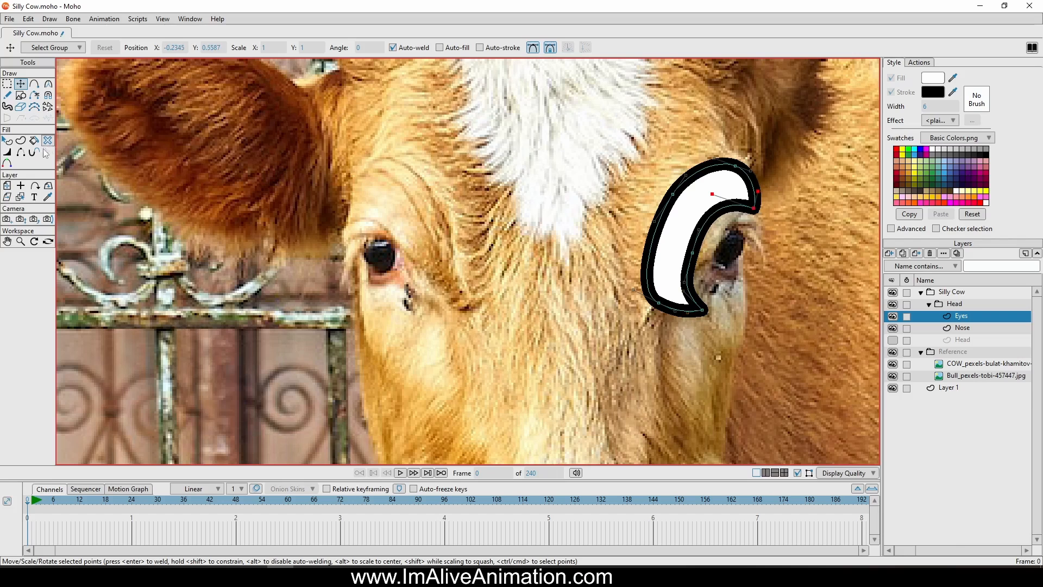
Reduce the crescent's line width to 0 percent at the outer-edge points and 42 percent at the upper corner, then adjust the lower tip
{"action": "left_click", "coordinate": [8, 152]}
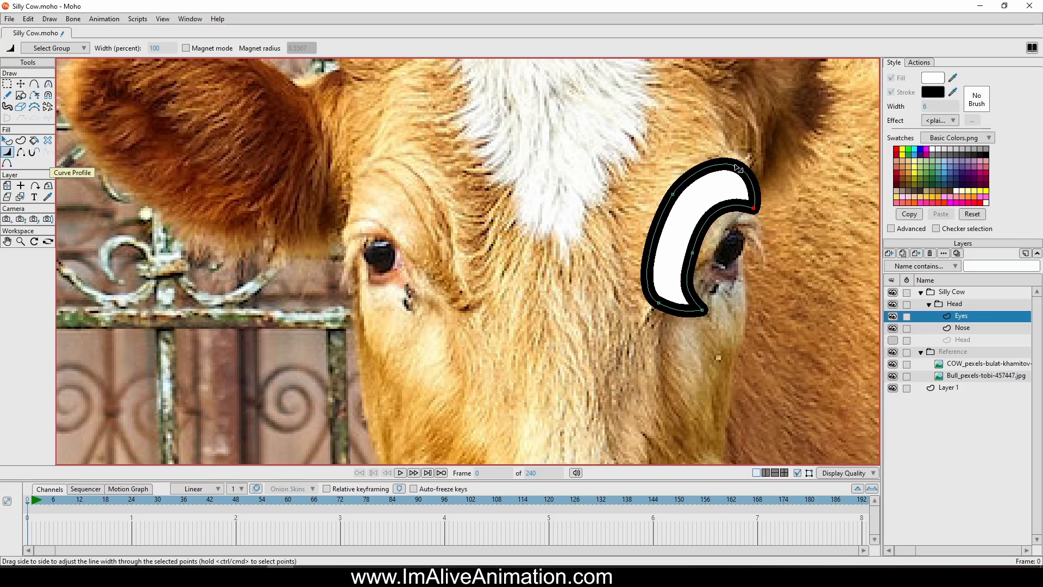
{"action": "left_click_drag", "start_coordinate": [738, 168], "coordinate": [488, 192]}
{"action": "left_click_drag", "start_coordinate": [673, 194], "coordinate": [438, 275]}
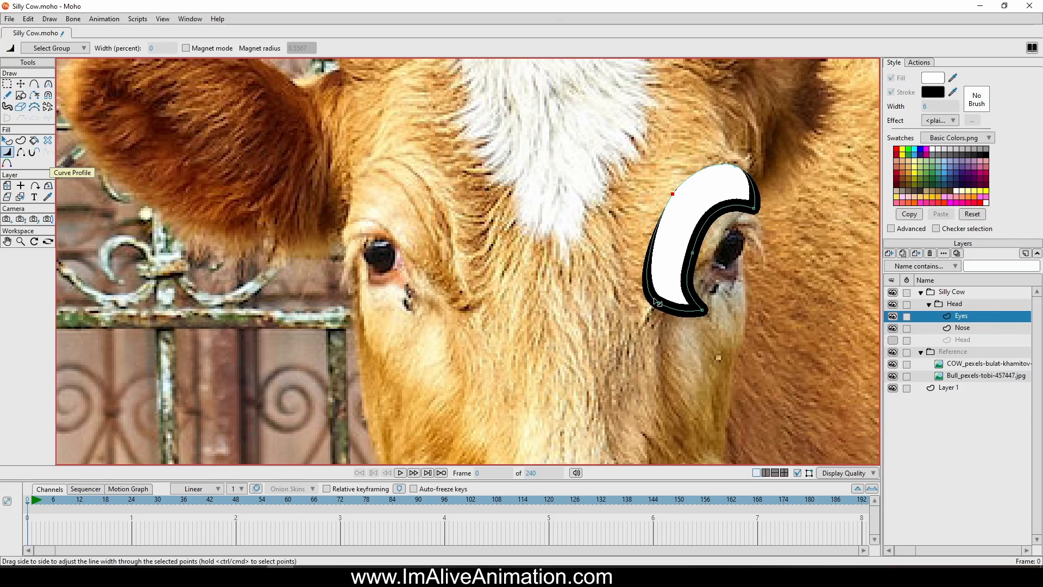
{"action": "left_click_drag", "start_coordinate": [658, 301], "coordinate": [483, 362]}
{"action": "left_click_drag", "start_coordinate": [702, 310], "coordinate": [662, 337]}
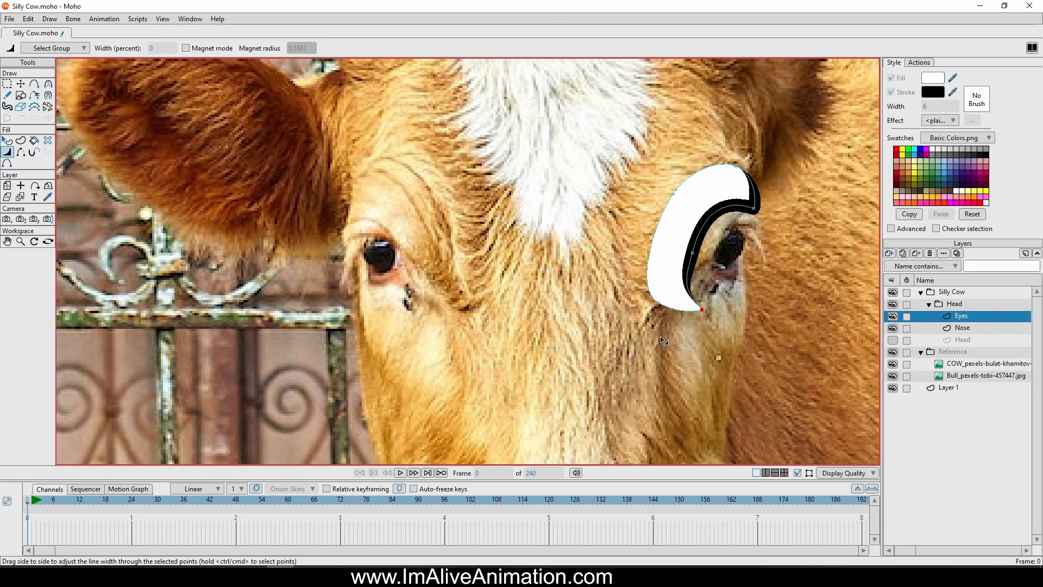
{"action": "mouse_move", "coordinate": [754, 208]}
{"action": "left_mouse_down"}
{"action": "mouse_move", "coordinate": [742, 214]}
{"action": "mouse_move", "coordinate": [770, 207]}
{"action": "left_mouse_up"}
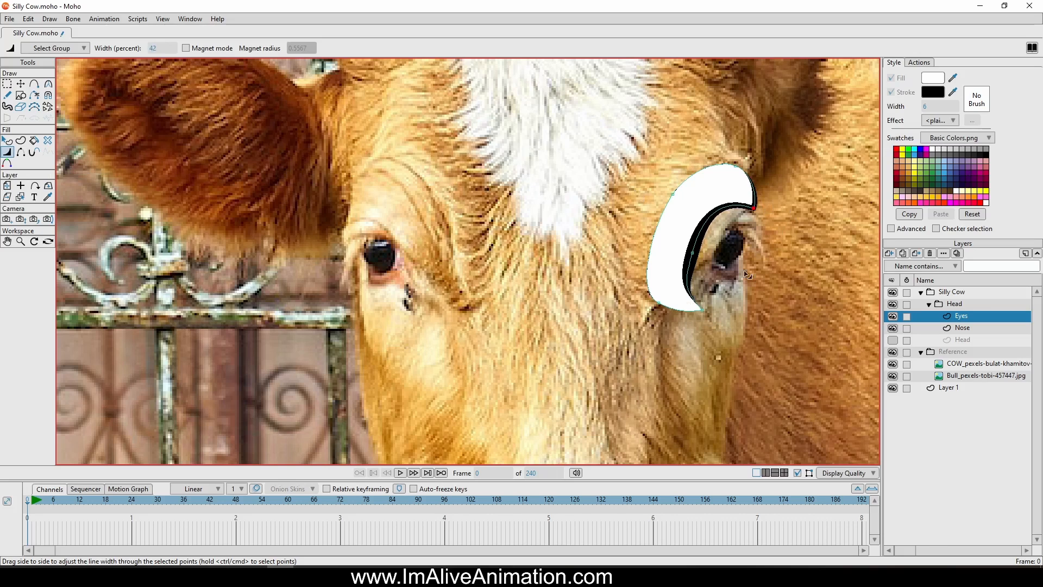
{"action": "left_click_drag", "start_coordinate": [710, 337], "coordinate": [718, 337]}
Show the Head layer behind the crescent and undo a point added at the head's edge
{"action": "left_click", "coordinate": [35, 84]}
{"action": "scroll", "coordinate": [759, 165], "scroll_direction": "up", "scroll_amount": 3}
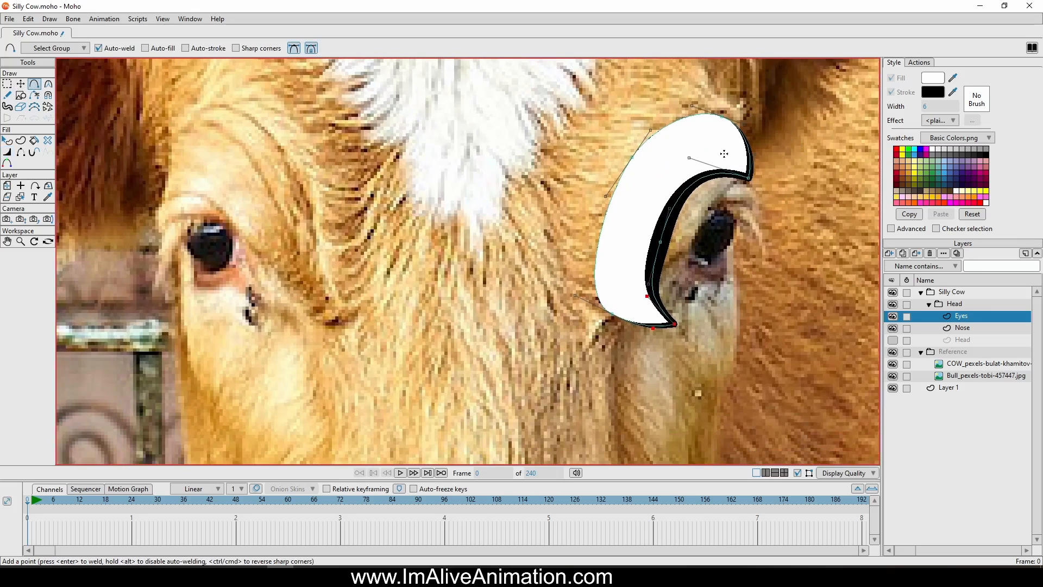
{"action": "left_click", "coordinate": [893, 341]}
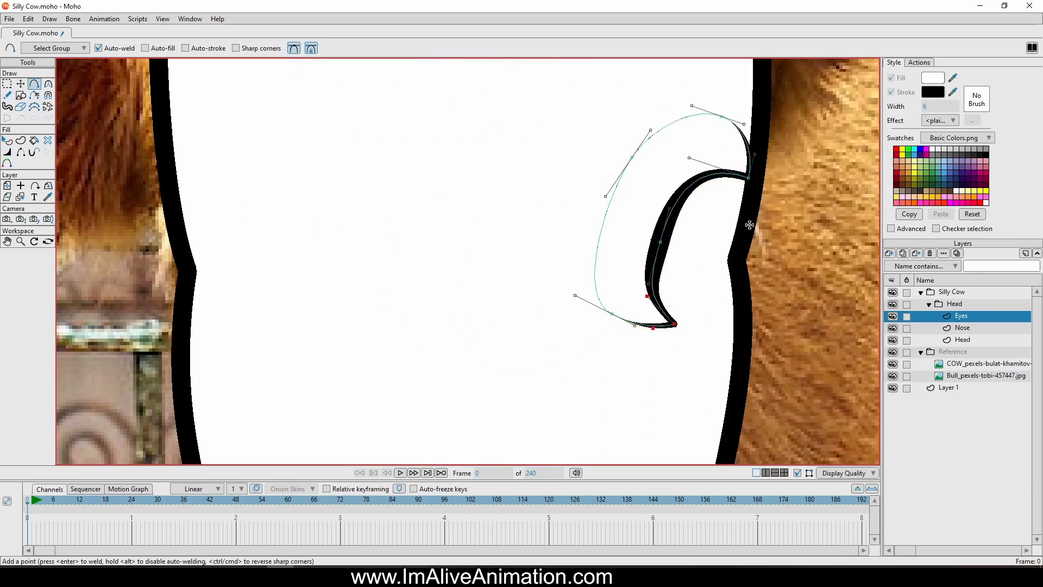
{"action": "scroll", "coordinate": [737, 206], "scroll_direction": "down", "scroll_amount": 2}
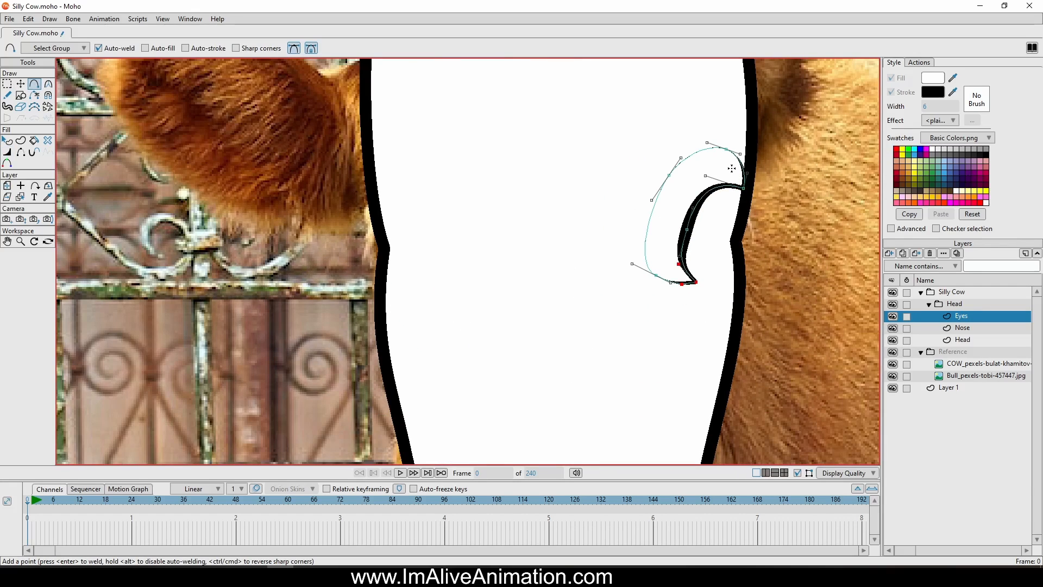
{"action": "left_click", "coordinate": [749, 192]}
{"action": "key", "text": "ctrl+z"}
Draw an upright oval just outside the head's right edge and create a shape with fill and stroke from it
{"action": "left_click", "coordinate": [21, 95]}
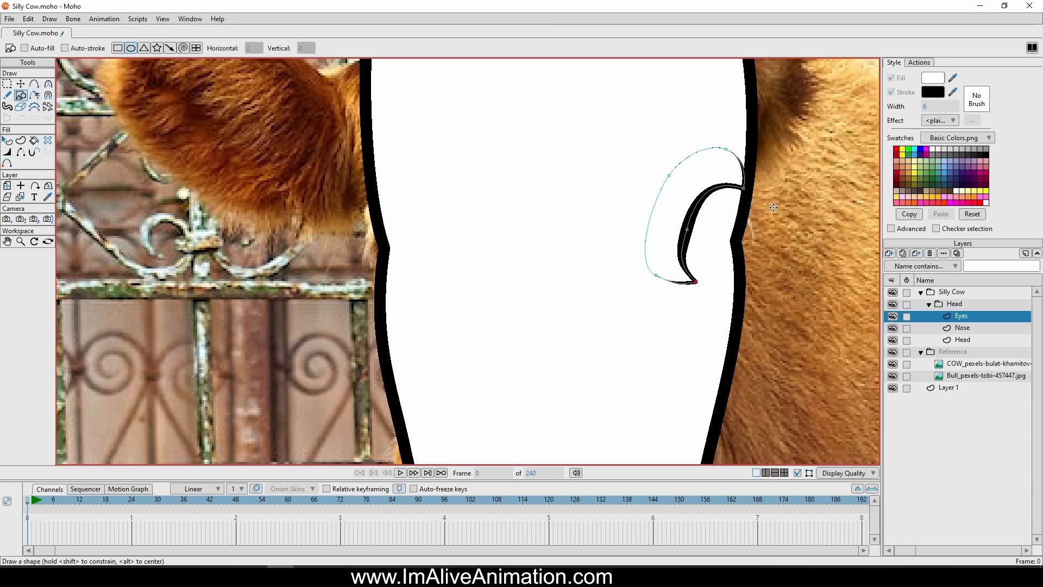
{"action": "left_click_drag", "start_coordinate": [748, 225], "coordinate": [825, 319]}
{"action": "left_click", "coordinate": [21, 141]}
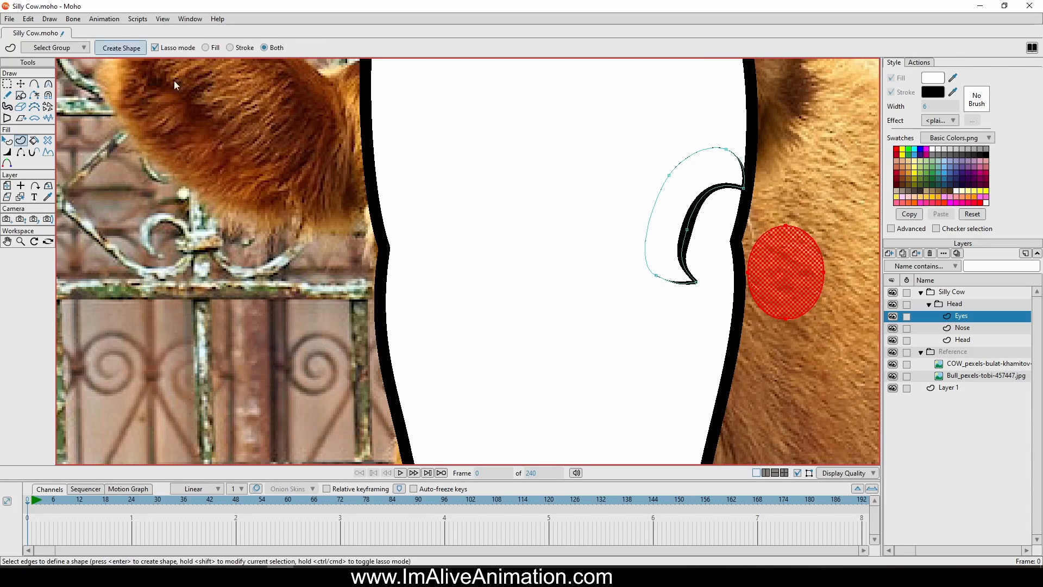
{"action": "left_click", "coordinate": [120, 47]}
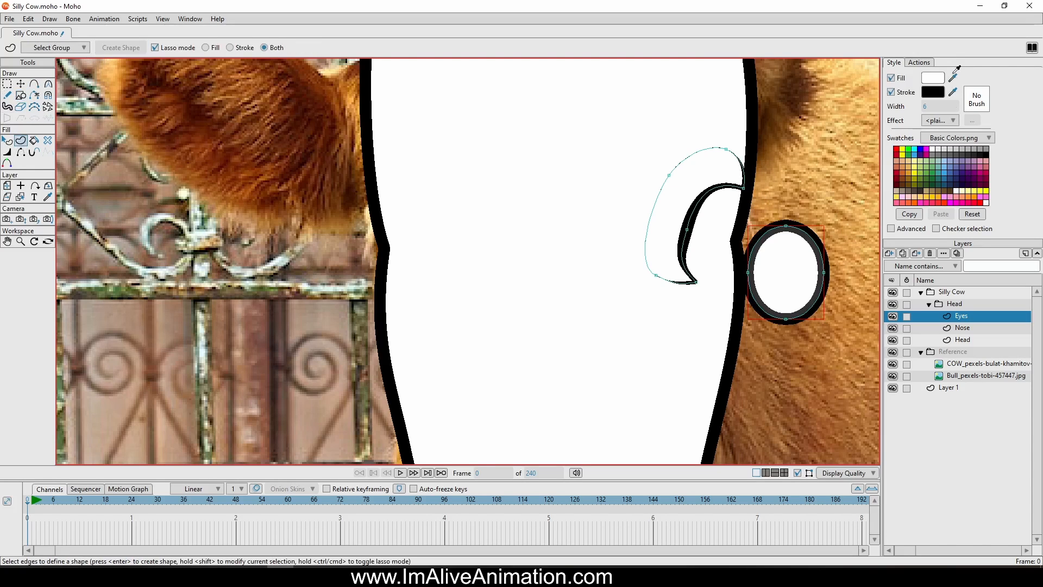
Give the oval a dark brown fill and turn off its stroke
{"action": "left_click_drag", "start_coordinate": [994, 26], "coordinate": [947, 192]}
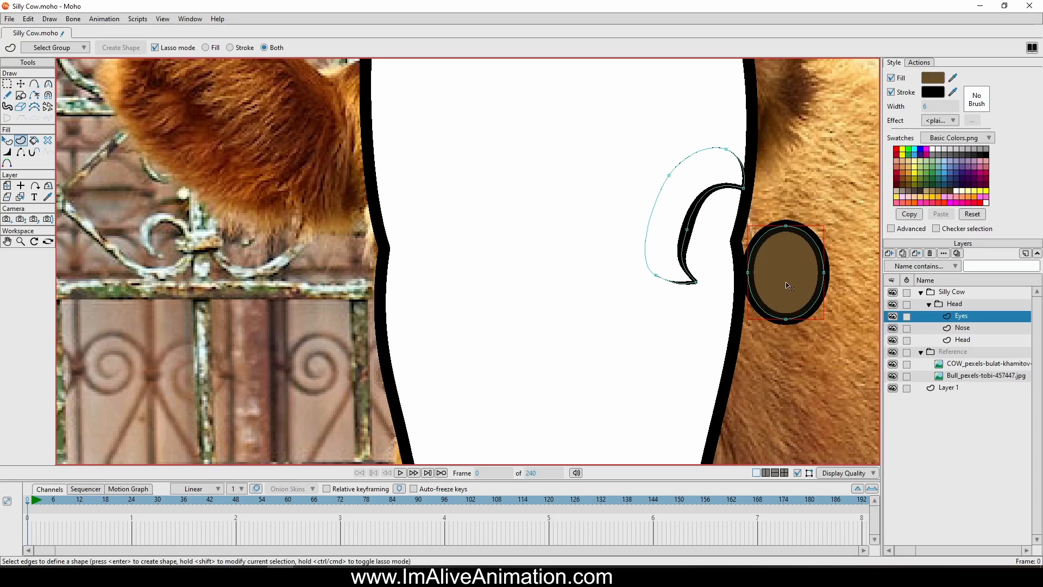
{"action": "left_click", "coordinate": [901, 79]}
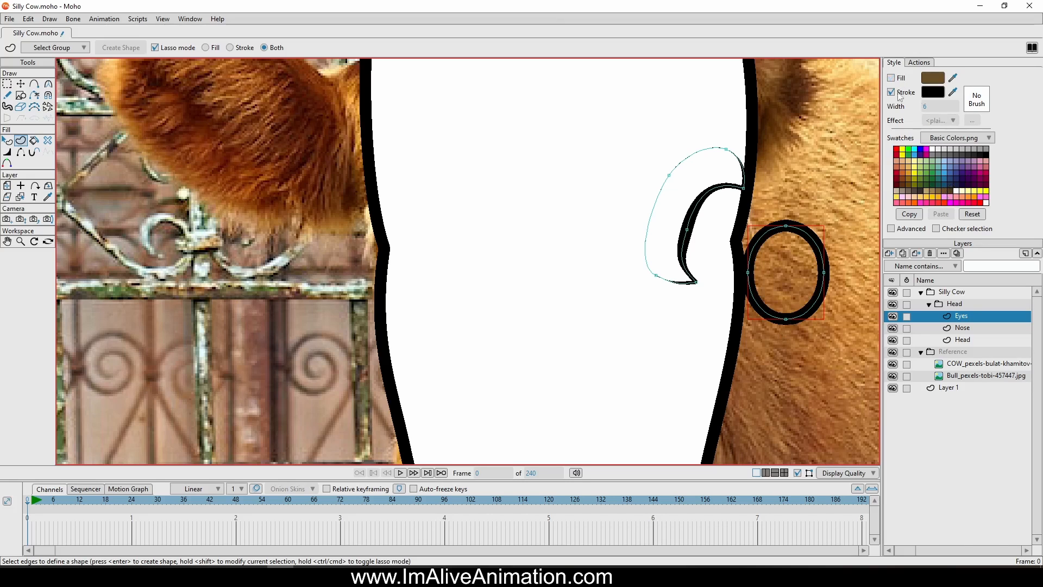
{"action": "left_click", "coordinate": [891, 78]}
{"action": "left_click", "coordinate": [891, 92]}
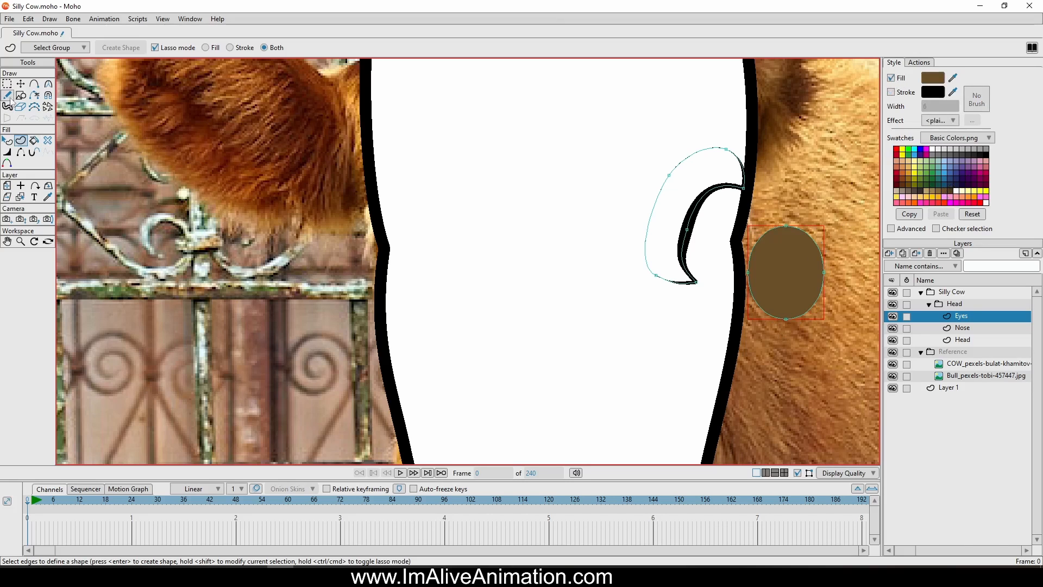
Move the brown oval over the crescent's inner curve and tilt it to follow the eye's slant
{"action": "left_click", "coordinate": [20, 84]}
{"action": "left_click_drag", "start_coordinate": [812, 284], "coordinate": [731, 239]}
{"action": "left_click_drag", "start_coordinate": [754, 331], "coordinate": [758, 329]}
{"action": "scroll", "coordinate": [757, 328], "scroll_direction": "up", "scroll_amount": 4}
{"action": "left_click_drag", "start_coordinate": [734, 250], "coordinate": [724, 335]}
{"action": "left_click_drag", "start_coordinate": [726, 219], "coordinate": [728, 222]}
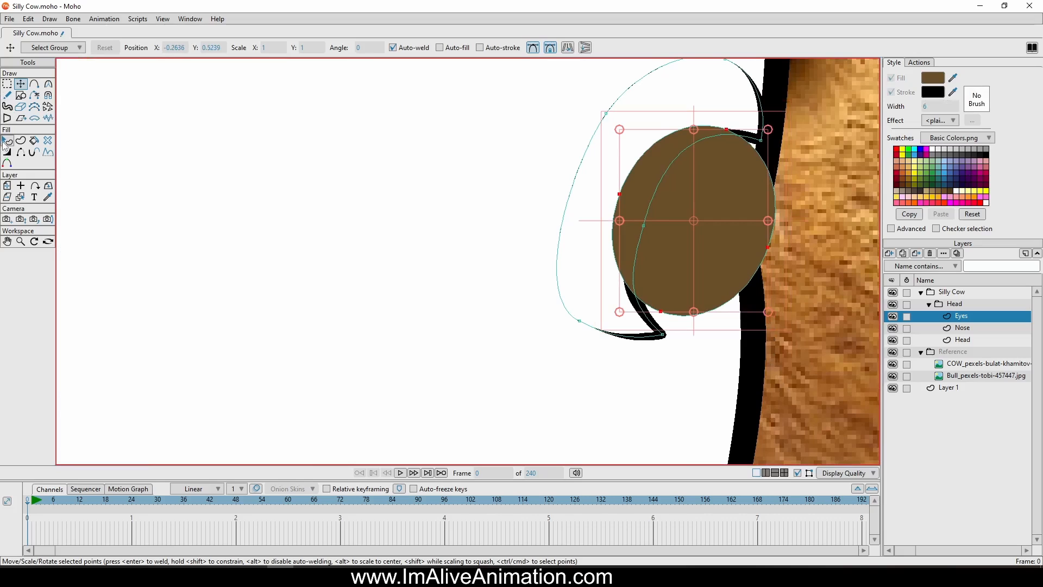
Lower the brown oval one level so it sits behind the black crescent of the eye
{"action": "left_click", "coordinate": [7, 140]}
{"action": "left_click", "coordinate": [694, 214]}
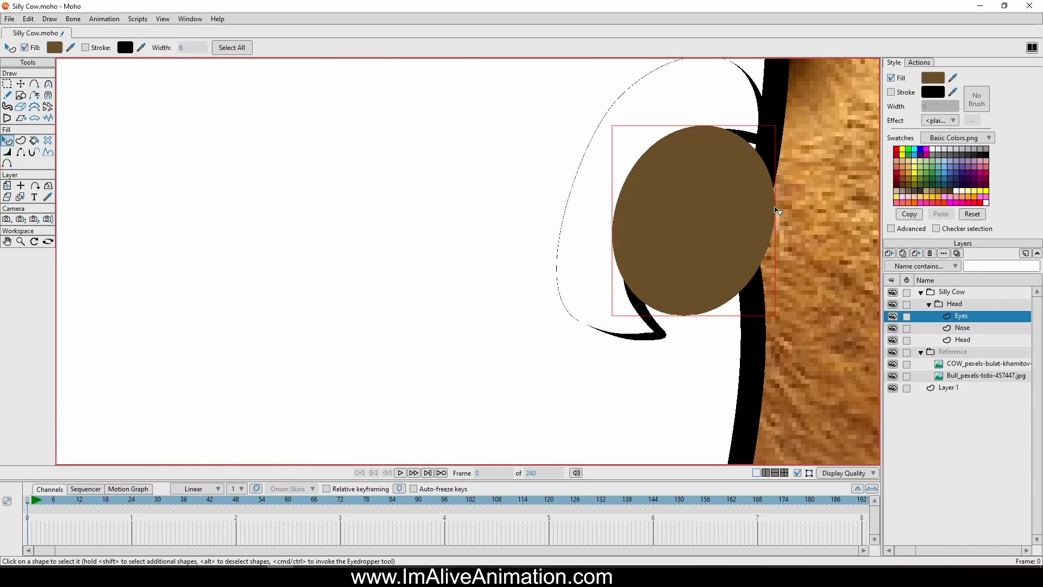
{"action": "key", "text": "Down"}
{"action": "left_click", "coordinate": [827, 188]}
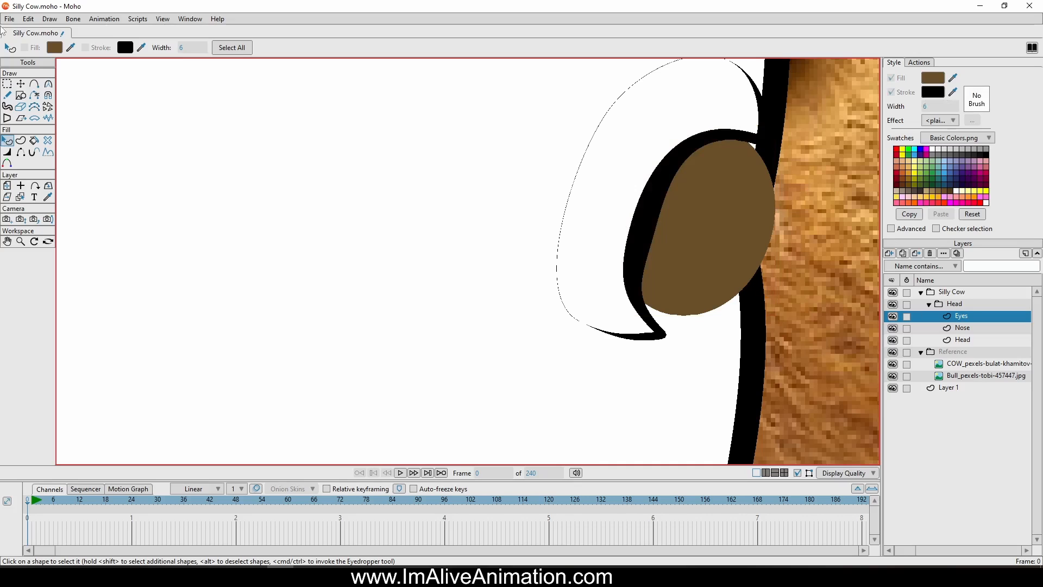
Draw a small upright oval highlight in the upper part of the brown iris and make it a white-filled shape without stroke
{"action": "left_click", "coordinate": [21, 95]}
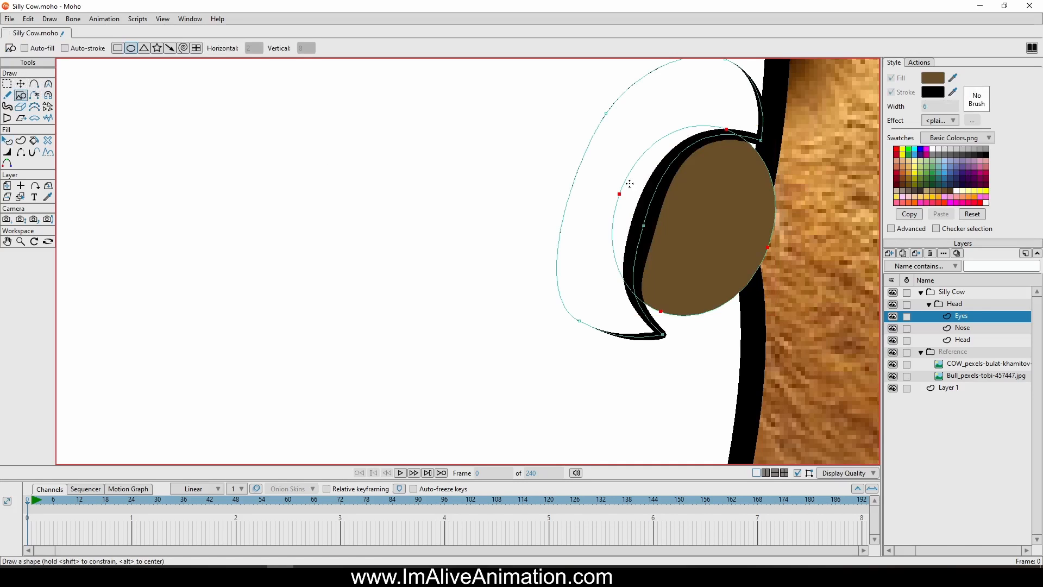
{"action": "mouse_move", "coordinate": [696, 186]}
{"action": "left_mouse_down"}
{"action": "mouse_move", "coordinate": [729, 213]}
{"action": "mouse_move", "coordinate": [719, 221]}
{"action": "left_mouse_up"}
{"action": "left_click", "coordinate": [21, 141]}
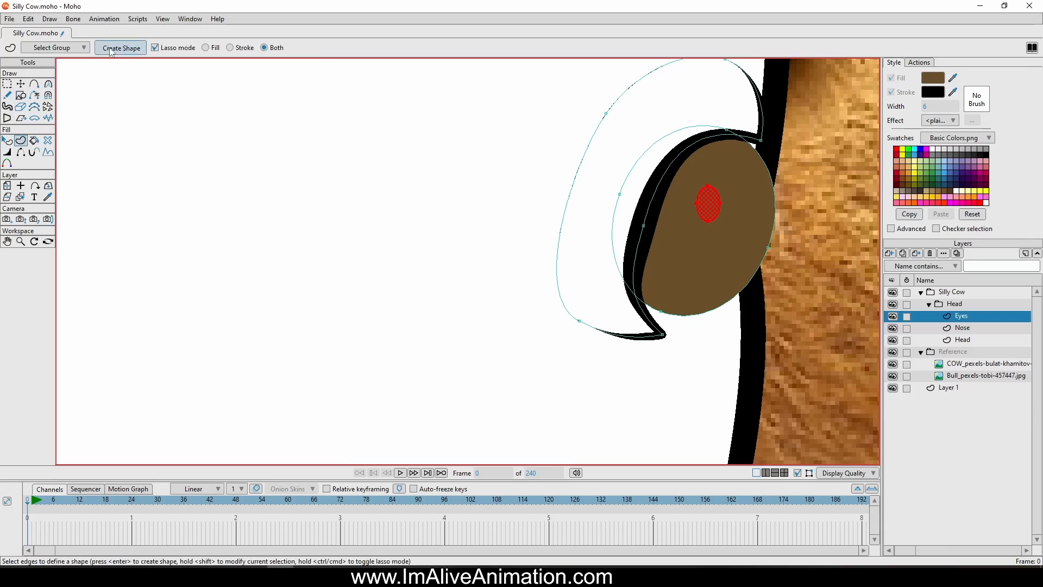
{"action": "left_click", "coordinate": [121, 47]}
{"action": "left_click", "coordinate": [891, 92]}
{"action": "left_click", "coordinate": [952, 78]}
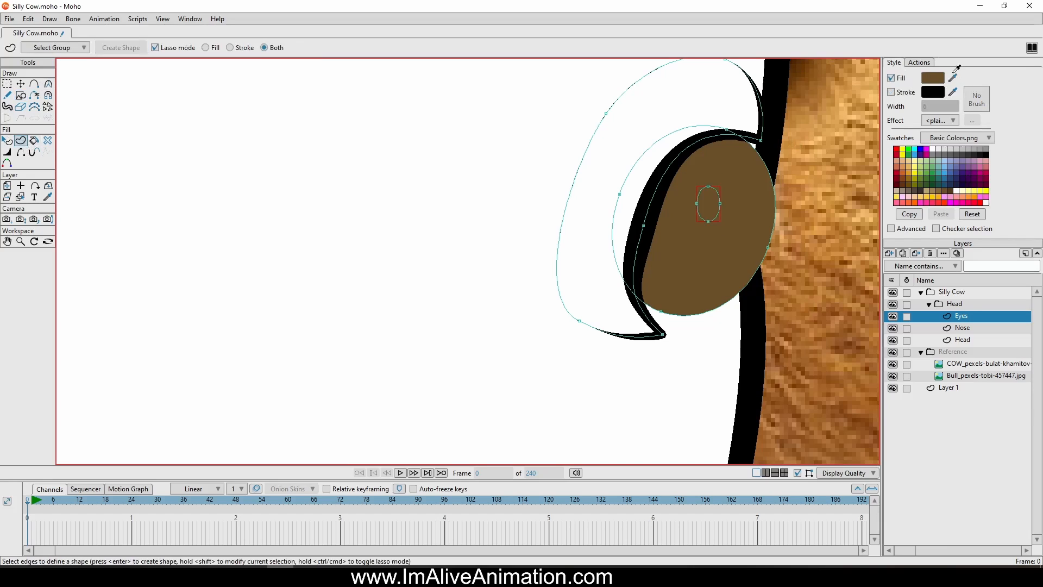
{"action": "left_click", "coordinate": [938, 145]}
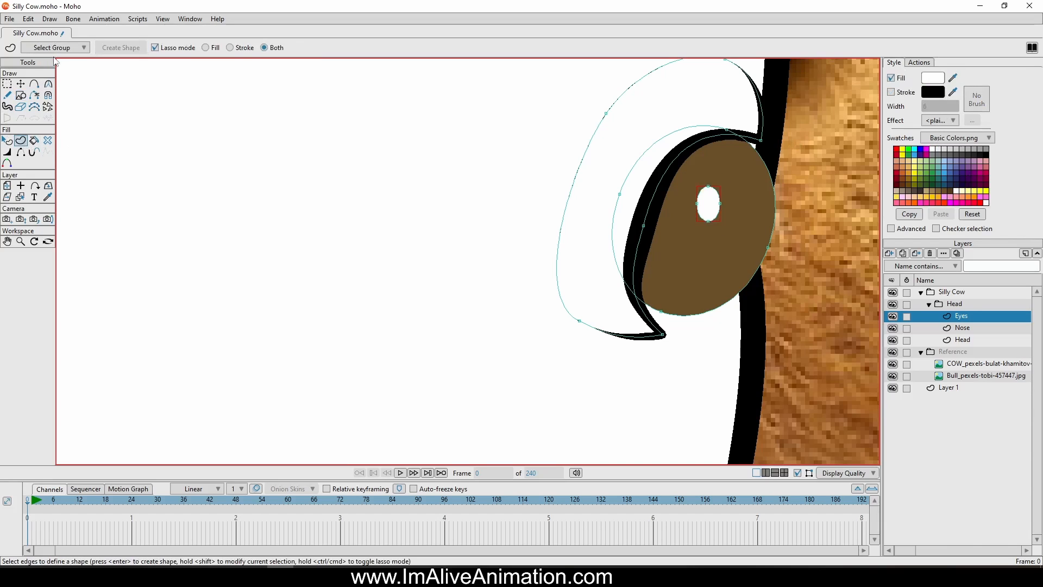
Duplicate the white highlight, place the copy near the iris's upper right edge and shrink it
{"action": "left_click", "coordinate": [21, 84]}
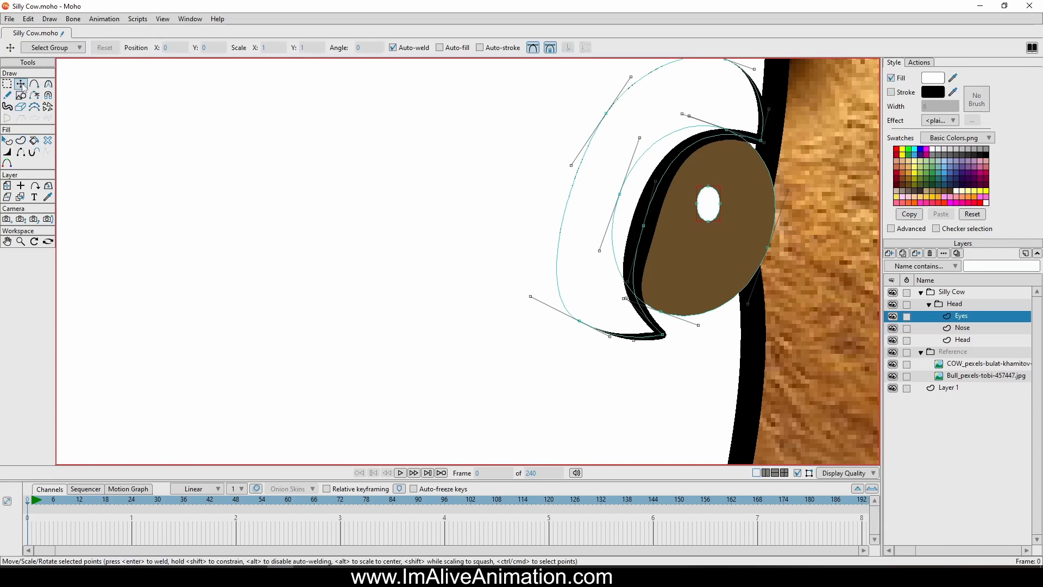
{"action": "double_click", "coordinate": [707, 202]}
{"action": "key", "text": "ctrl+c"}
{"action": "key", "text": "ctrl+v"}
{"action": "left_click_drag", "start_coordinate": [748, 229], "coordinate": [779, 216]}
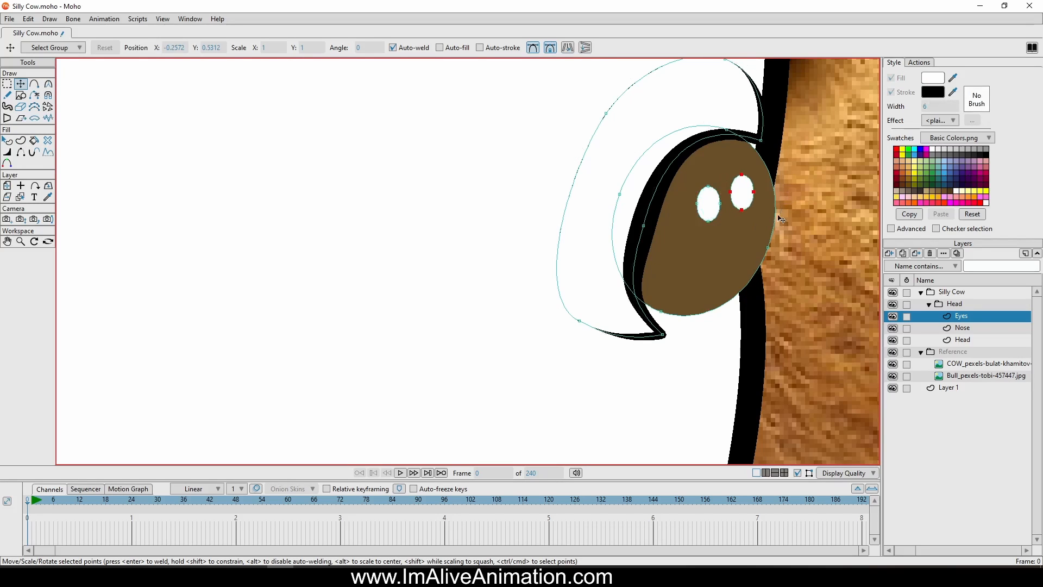
{"action": "scroll", "coordinate": [751, 189], "scroll_direction": "up", "scroll_amount": 5}
{"action": "mouse_move", "coordinate": [755, 256]}
{"action": "left_mouse_down"}
{"action": "mouse_move", "coordinate": [722, 190]}
{"action": "mouse_move", "coordinate": [725, 207]}
{"action": "mouse_move", "coordinate": [766, 239]}
{"action": "left_mouse_up"}
Move the larger white highlight slightly upward within the iris
{"action": "double_click", "coordinate": [618, 227]}
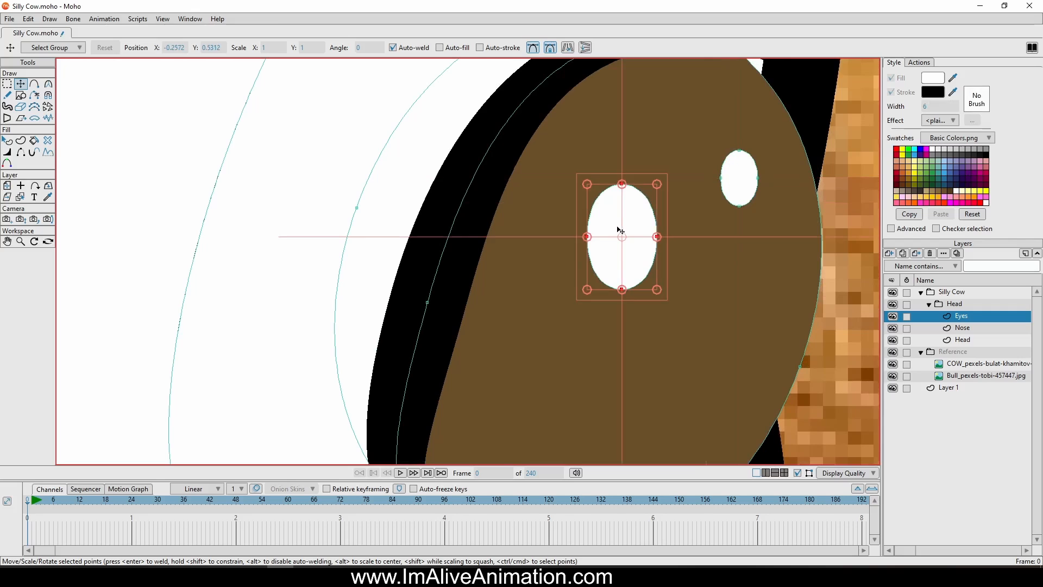
{"action": "left_click_drag", "start_coordinate": [619, 228], "coordinate": [618, 210]}
{"action": "scroll", "coordinate": [618, 210], "scroll_direction": "down", "scroll_amount": 6}
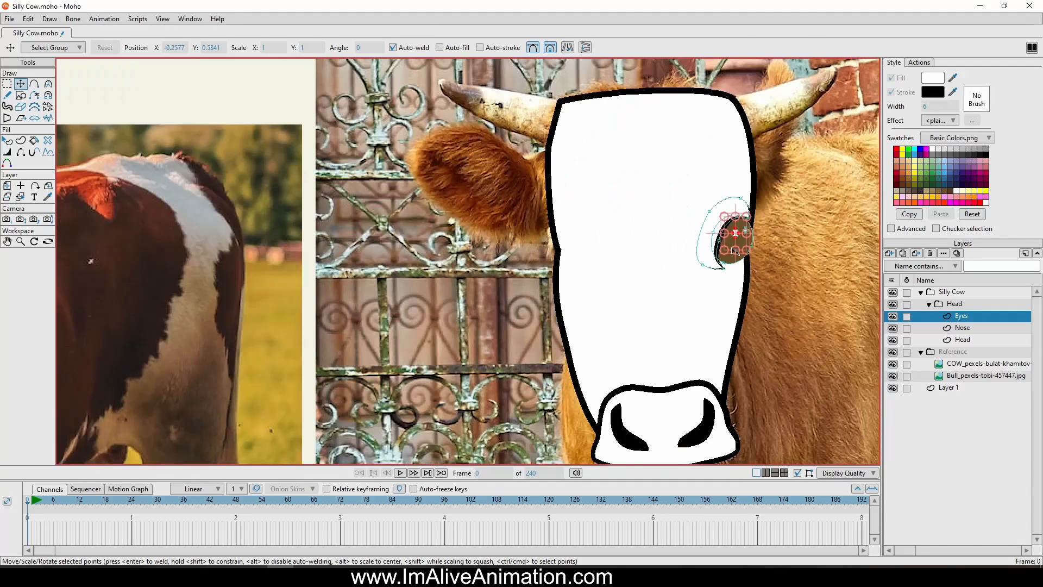
{"action": "scroll", "coordinate": [691, 287], "scroll_direction": "up", "scroll_amount": 6}
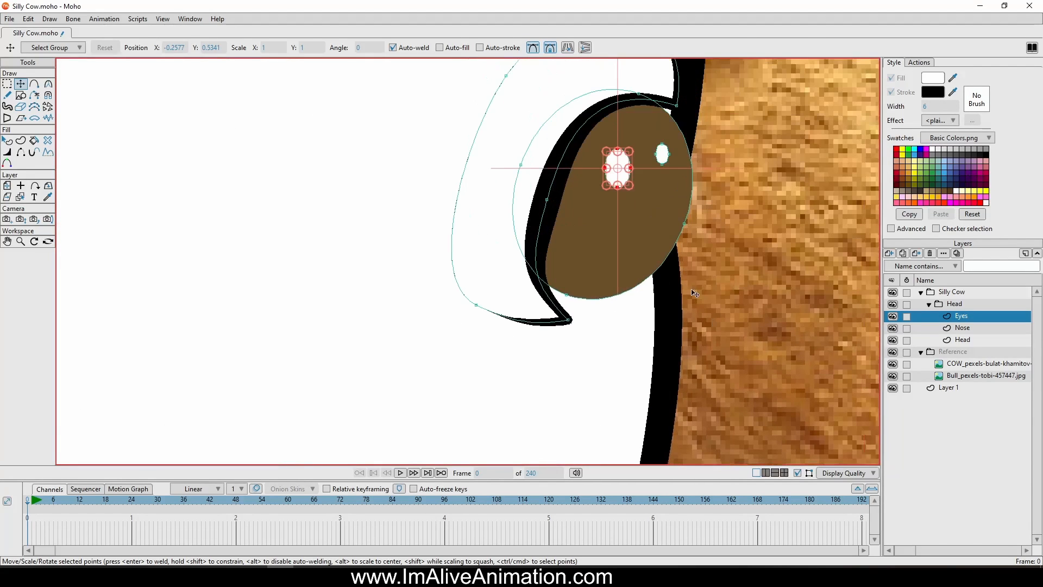
Draw an upright pupil oval around the larger highlight, center it in the iris and tilt it slightly
{"action": "left_click", "coordinate": [35, 84]}
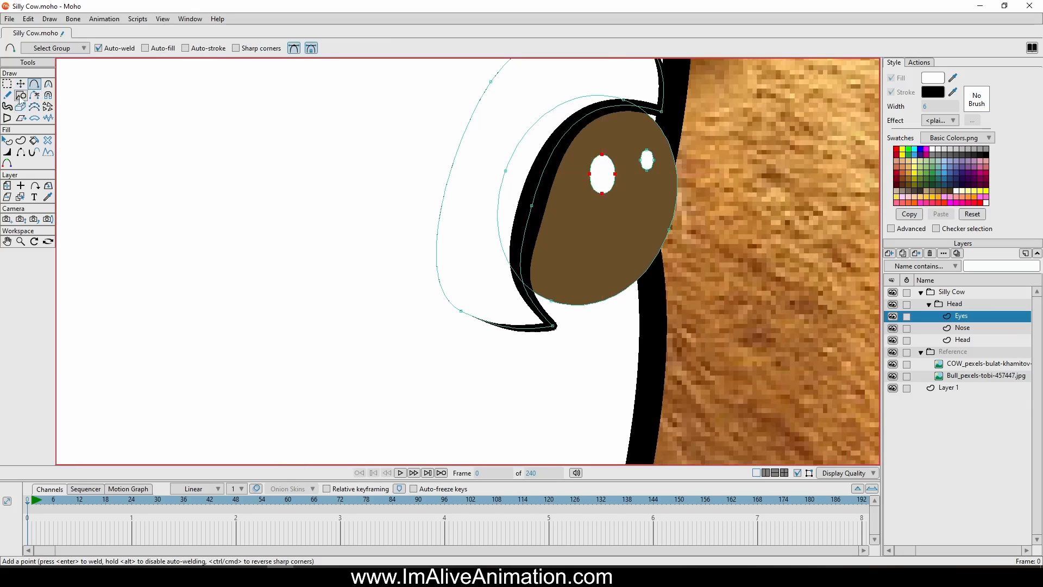
{"action": "left_click", "coordinate": [21, 95]}
{"action": "scroll", "coordinate": [633, 221], "scroll_direction": "up", "scroll_amount": 2}
{"action": "scroll", "coordinate": [633, 221], "scroll_direction": "down", "scroll_amount": 2}
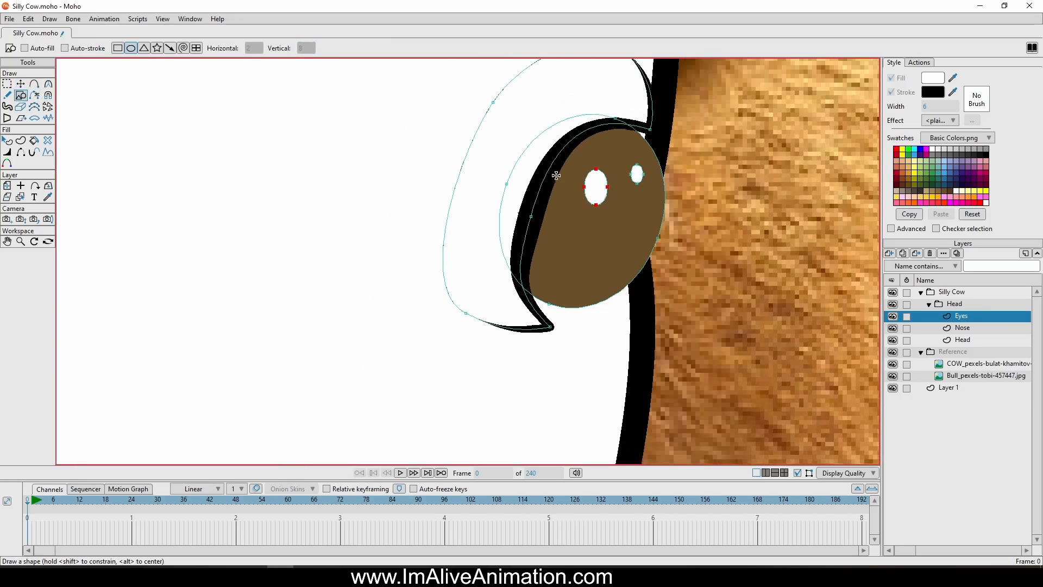
{"action": "mouse_move", "coordinate": [533, 153]}
{"action": "left_mouse_down"}
{"action": "mouse_move", "coordinate": [644, 265]}
{"action": "mouse_move", "coordinate": [628, 275]}
{"action": "left_mouse_up"}
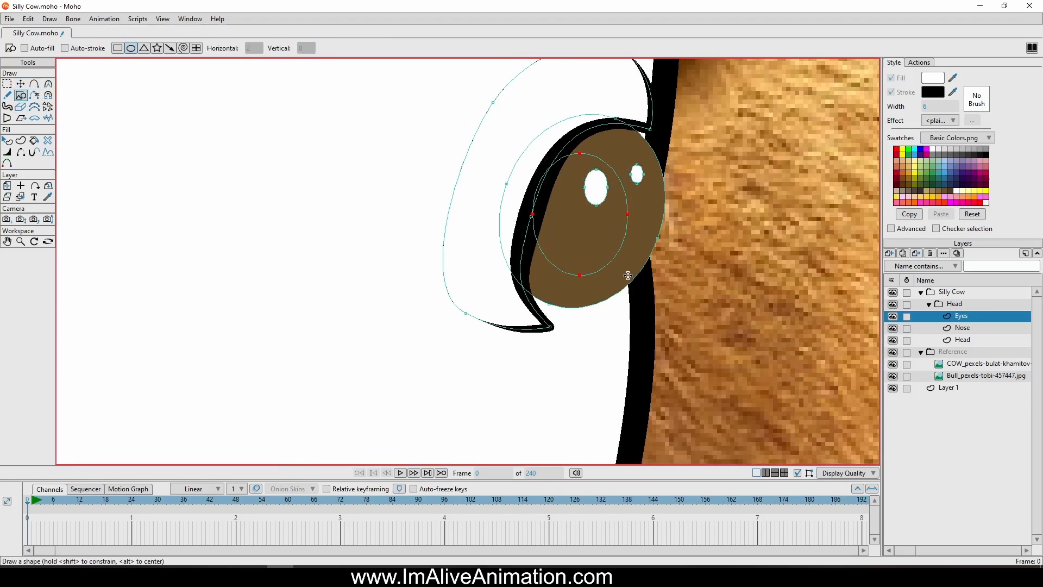
{"action": "left_click", "coordinate": [20, 84]}
{"action": "scroll", "coordinate": [687, 248], "scroll_direction": "up", "scroll_amount": 2}
{"action": "left_click_drag", "start_coordinate": [514, 213], "coordinate": [530, 212]}
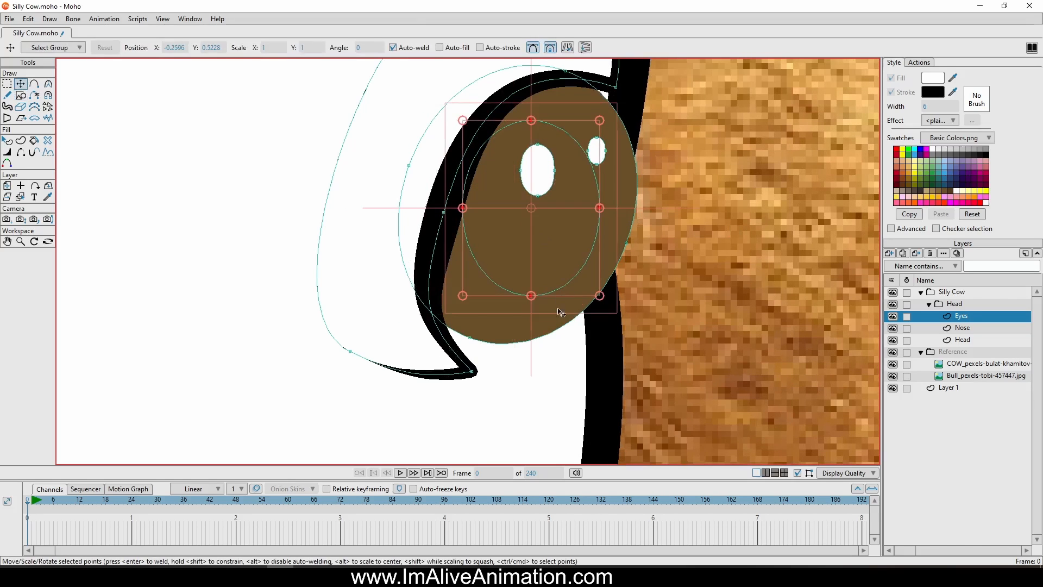
{"action": "left_click_drag", "start_coordinate": [558, 311], "coordinate": [545, 314]}
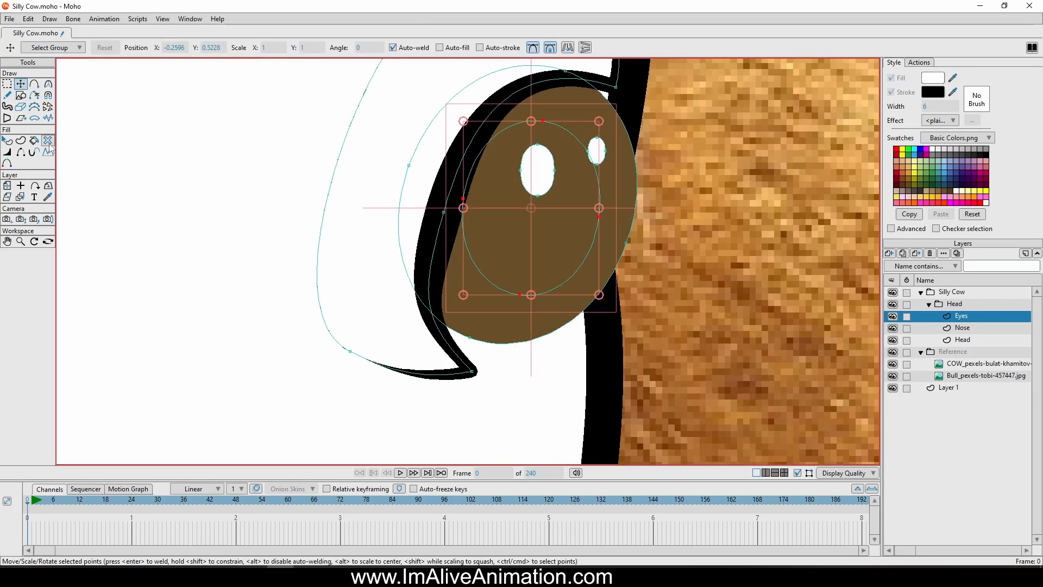
Create a shape from the pupil oval with a black fill and no stroke
{"action": "key", "text": "u"}
{"action": "key", "text": "Return"}
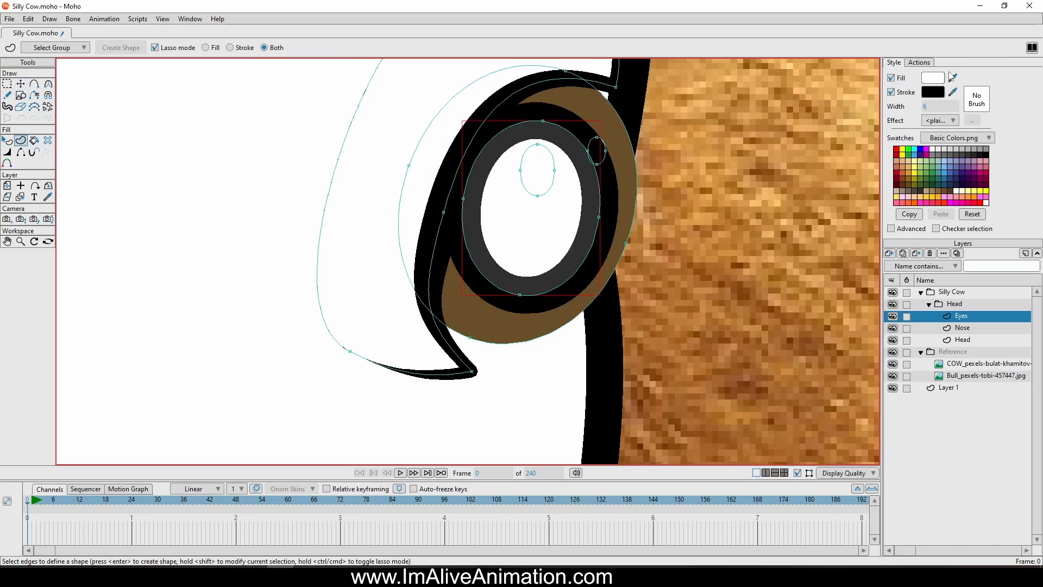
{"action": "left_click", "coordinate": [902, 92]}
{"action": "left_click", "coordinate": [955, 78]}
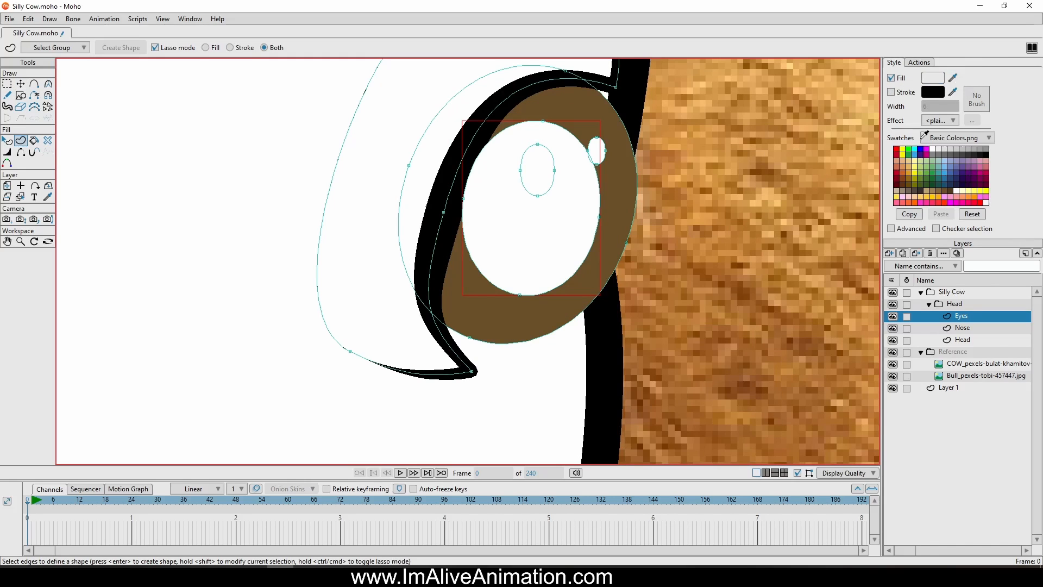
{"action": "left_click", "coordinate": [987, 153]}
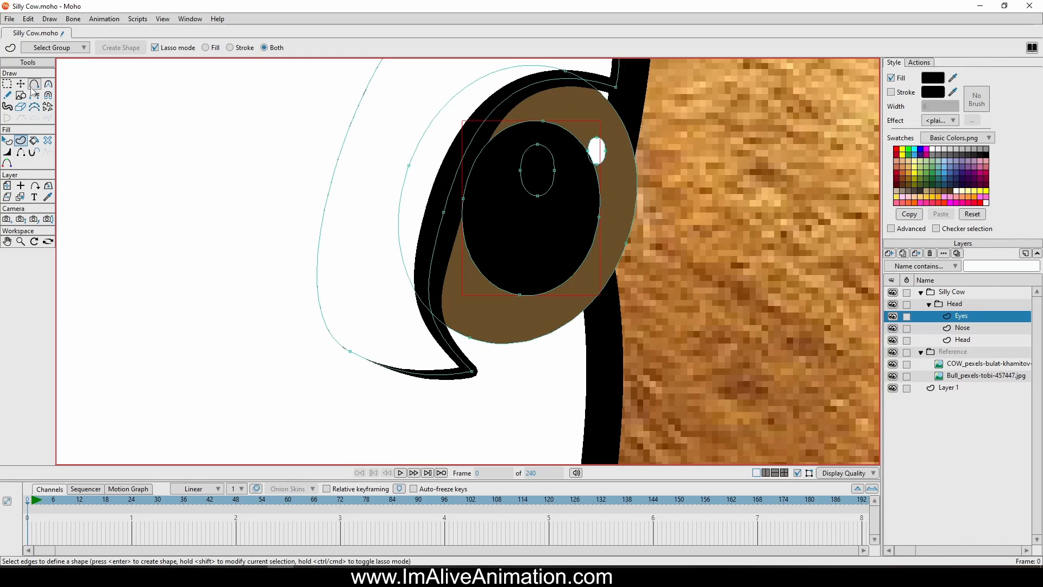
Send the black pupil behind the white highlights and the brown iris to the very back of the eye
{"action": "left_click", "coordinate": [7, 84]}
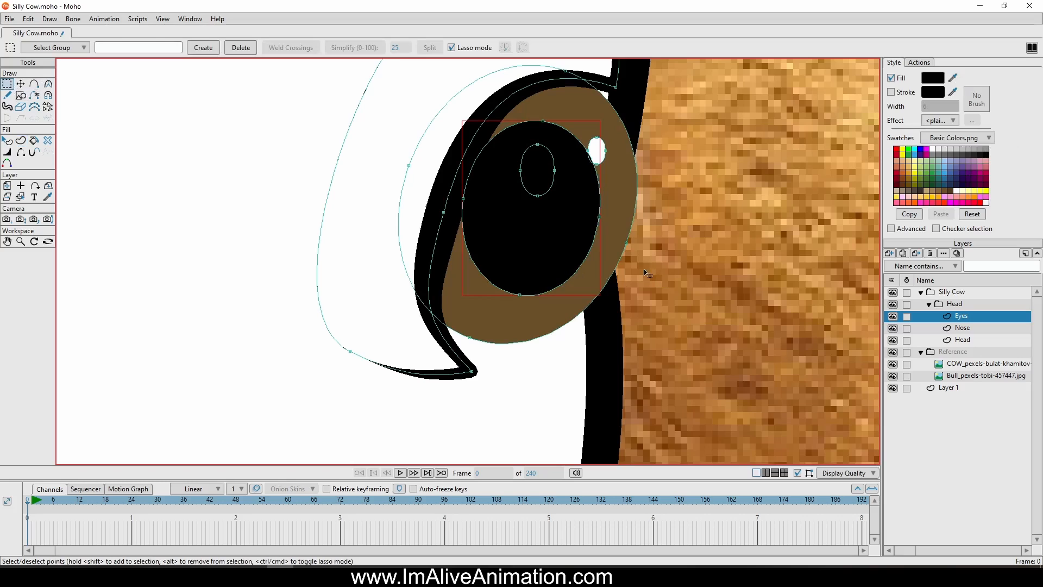
{"action": "left_click", "coordinate": [9, 141]}
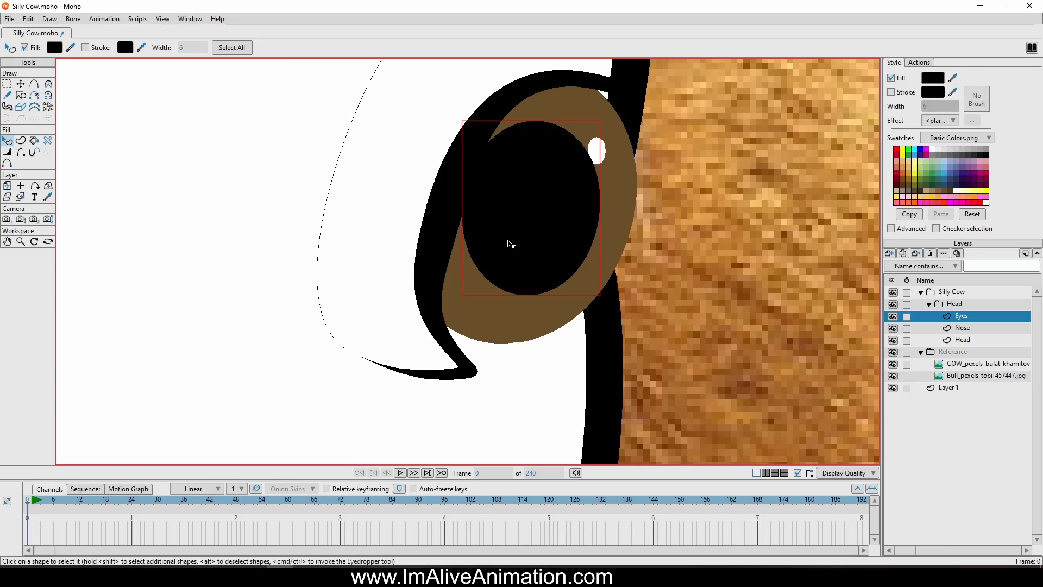
{"action": "key", "text": "shift+Down"}
{"action": "left_click", "coordinate": [624, 190]}
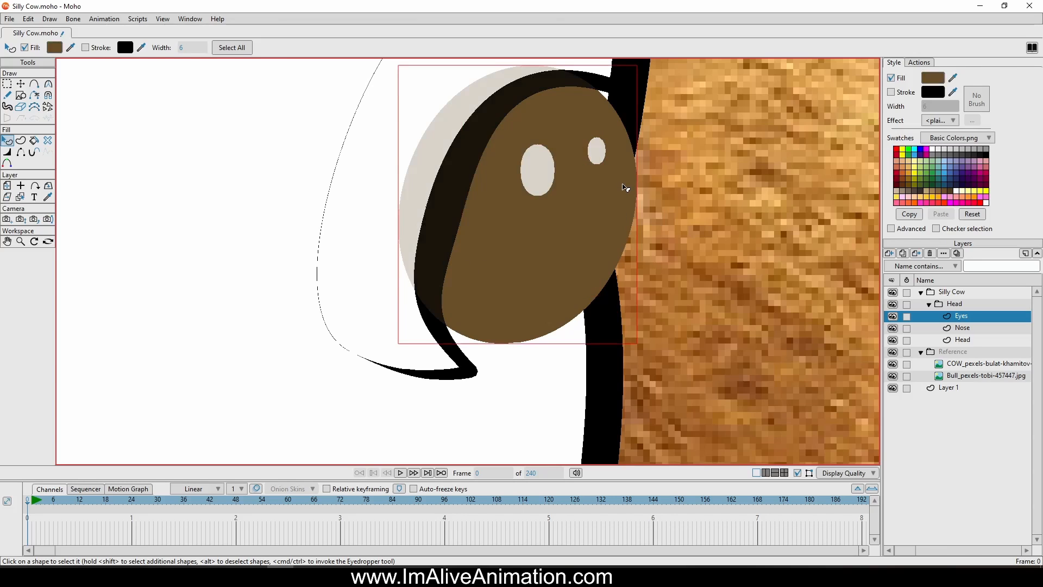
{"action": "key", "text": "shift+Down"}
{"action": "left_click", "coordinate": [672, 190]}
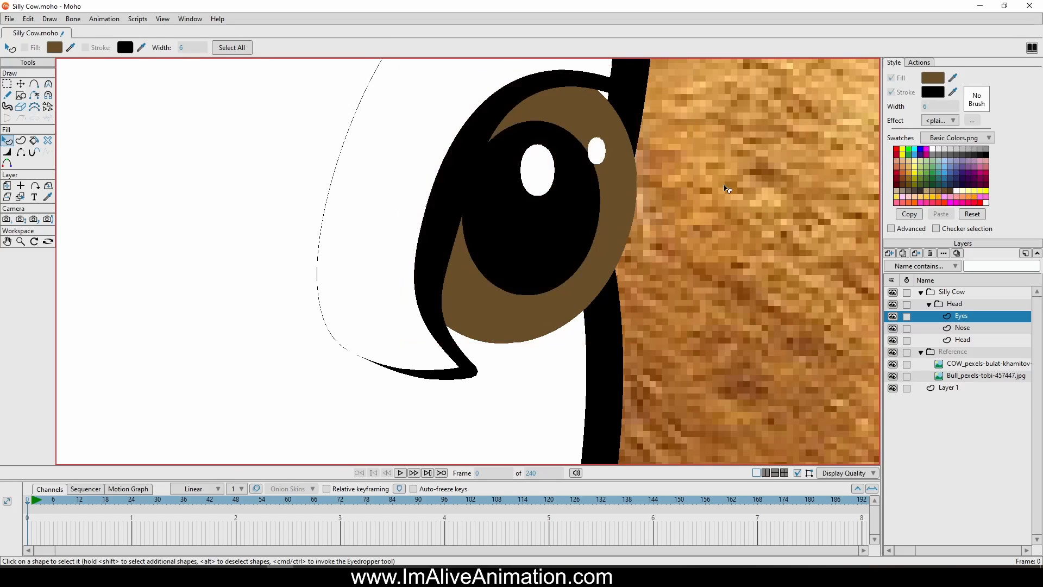
Duplicate the whole eye, flip the copy horizontally and place it at the head's left edge, level with the original
{"action": "scroll", "coordinate": [794, 186], "scroll_direction": "down", "scroll_amount": 5}
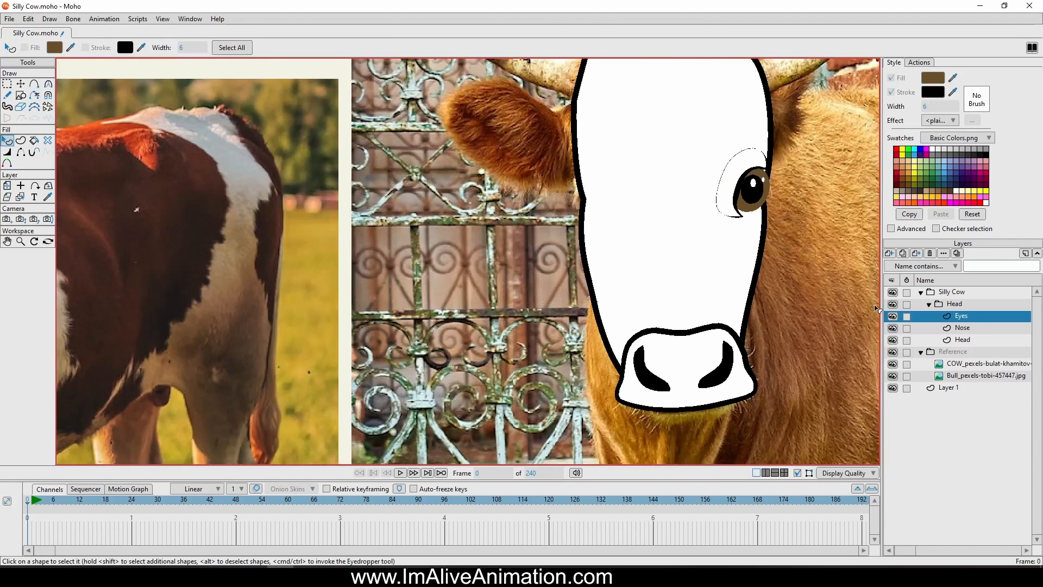
{"action": "left_click", "coordinate": [8, 86]}
{"action": "left_click_drag", "start_coordinate": [660, 136], "coordinate": [599, 131]}
{"action": "mouse_move", "coordinate": [712, 110]}
{"action": "left_mouse_down"}
{"action": "mouse_move", "coordinate": [581, 171]}
{"action": "mouse_move", "coordinate": [750, 220]}
{"action": "mouse_move", "coordinate": [679, 125]}
{"action": "left_mouse_up"}
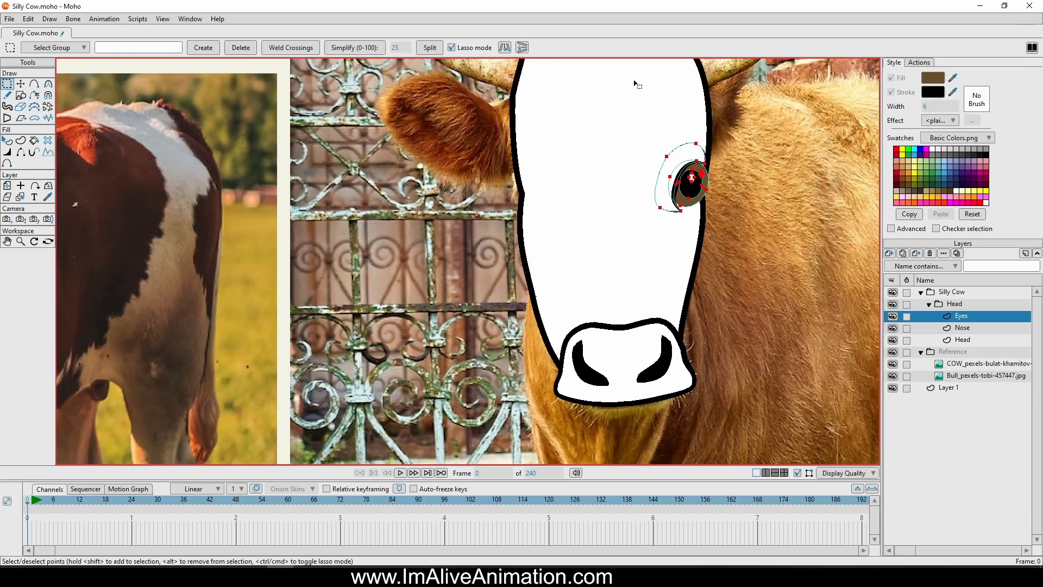
{"action": "key", "text": "t"}
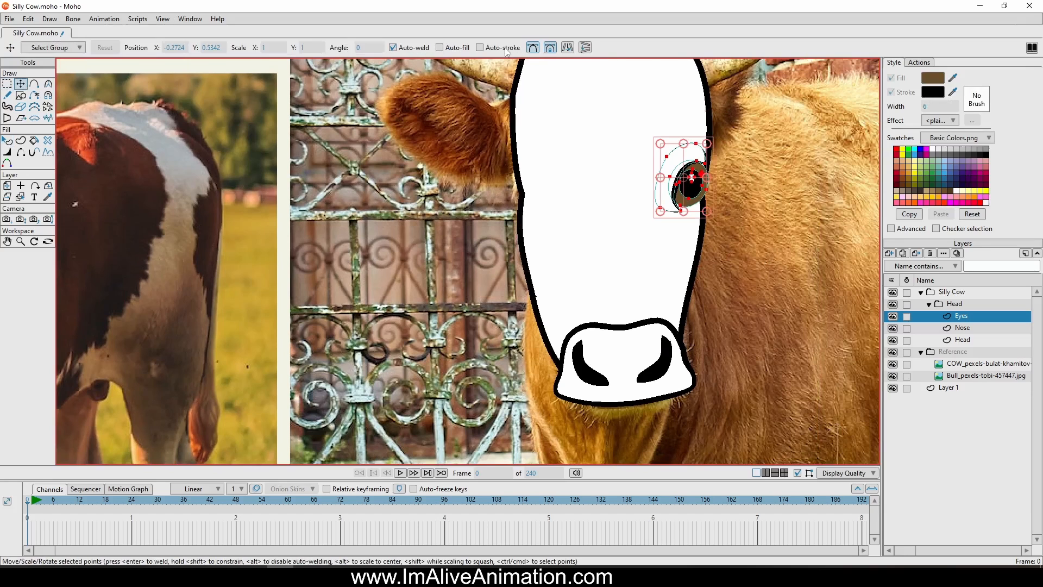
{"action": "left_click", "coordinate": [566, 49]}
{"action": "left_click_drag", "start_coordinate": [832, 279], "coordinate": [718, 281]}
{"action": "left_click_drag", "start_coordinate": [539, 263], "coordinate": [530, 263]}
{"action": "left_click_drag", "start_coordinate": [595, 219], "coordinate": [592, 219]}
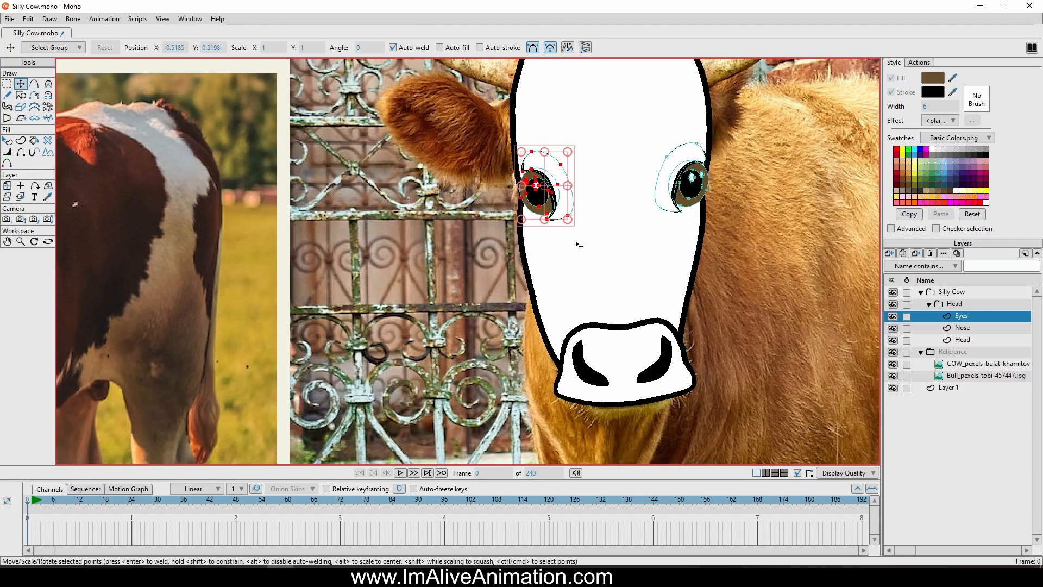
Hide and show the Silly Cow group to compare the drawn head with the reference photo
{"action": "scroll", "coordinate": [579, 245], "scroll_direction": "down", "scroll_amount": 3}
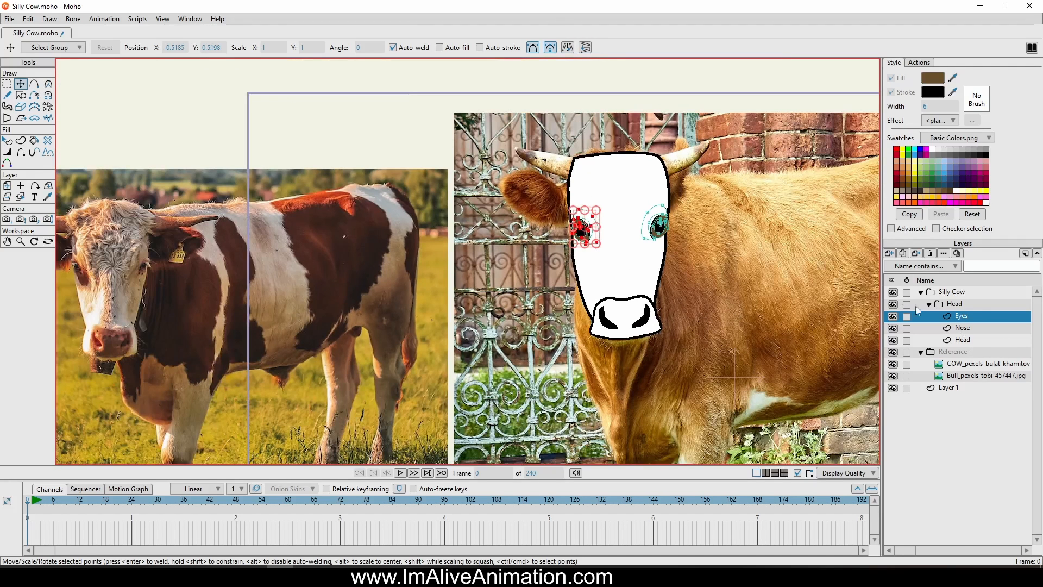
{"action": "left_click", "coordinate": [892, 293]}
{"action": "left_click", "coordinate": [892, 293]}
On the Head layer, draw two curved lines inside the eyes, running from the head's upper sides down to its bottom edge
{"action": "scroll", "coordinate": [750, 321], "scroll_direction": "up", "scroll_amount": 3}
{"action": "left_click", "coordinate": [984, 341]}
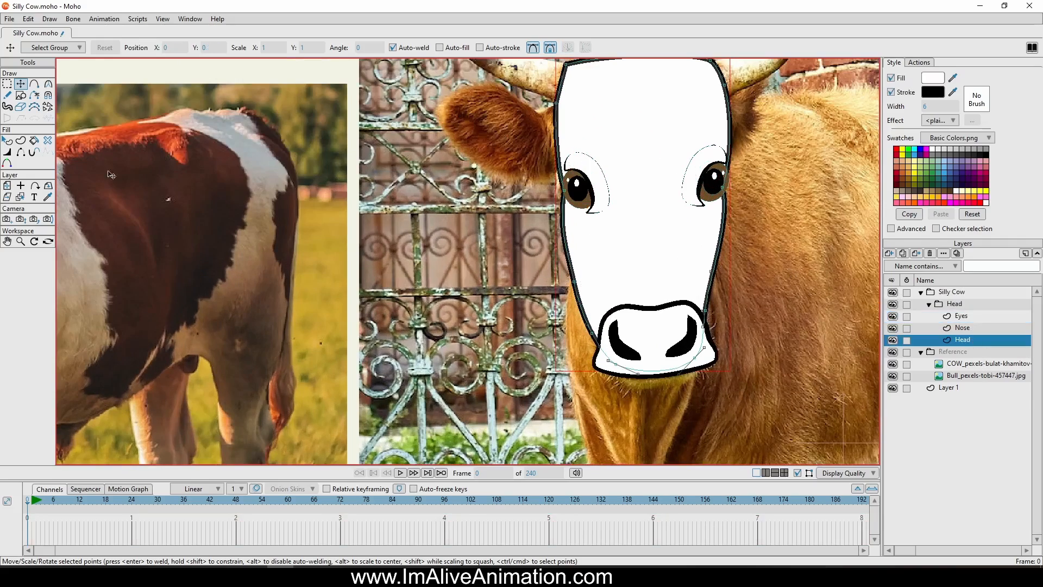
{"action": "left_click", "coordinate": [34, 83]}
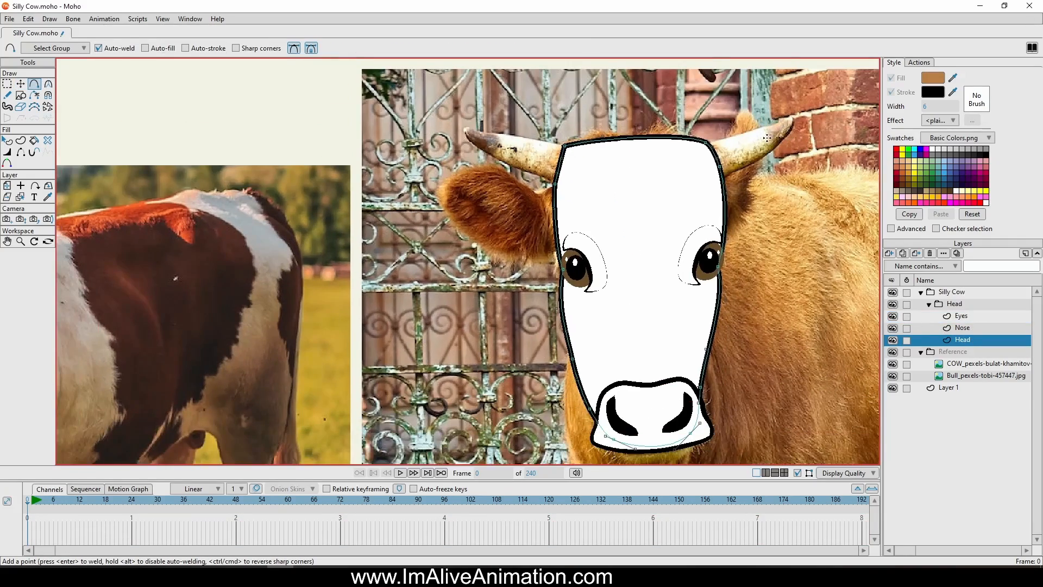
{"action": "mouse_move", "coordinate": [625, 346]}
{"action": "left_mouse_down"}
{"action": "mouse_move", "coordinate": [608, 193]}
{"action": "mouse_move", "coordinate": [622, 390]}
{"action": "left_mouse_up"}
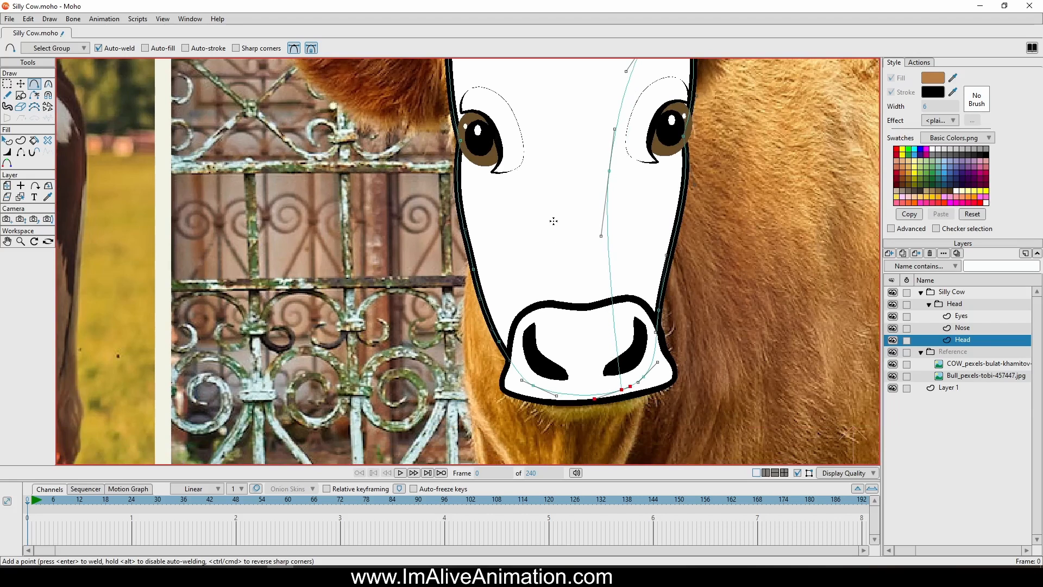
{"action": "right_click", "coordinate": [961, 340]}
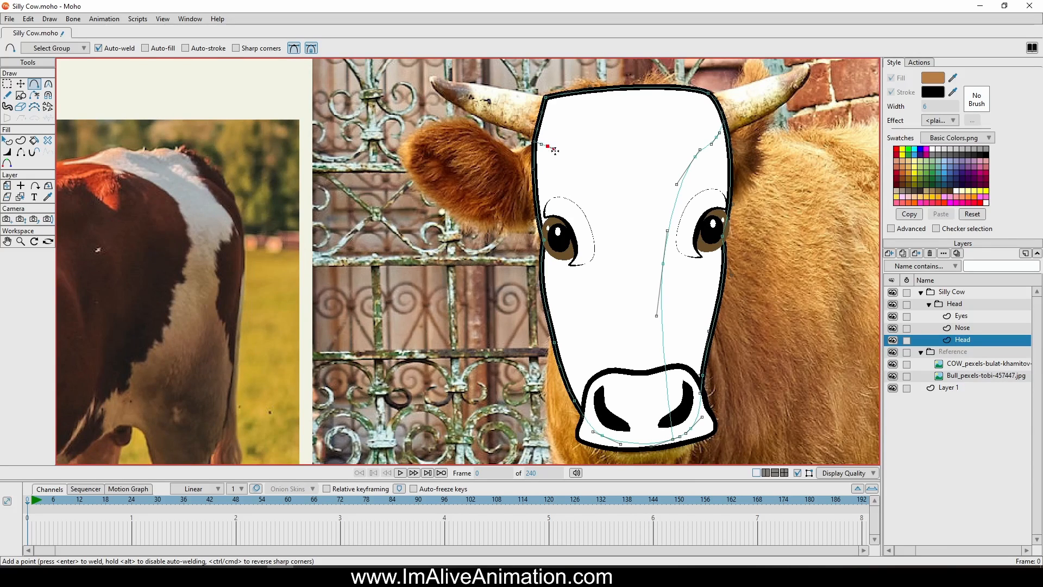
{"action": "left_click_drag", "start_coordinate": [555, 151], "coordinate": [620, 442]}
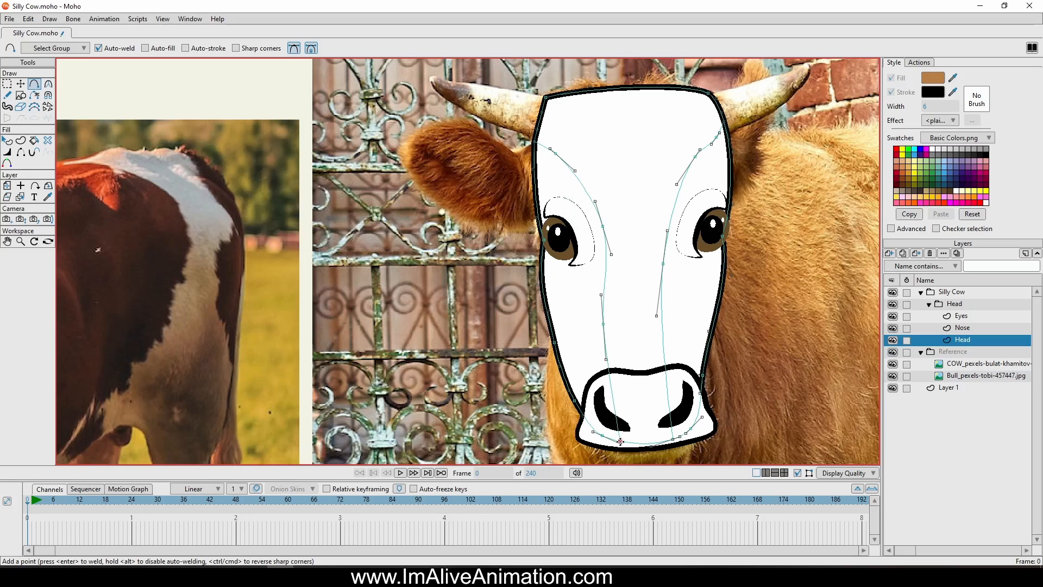
Create a brown filled shape between the right curved line and the head's right edge, including the area around that eye
{"action": "left_click", "coordinate": [20, 140]}
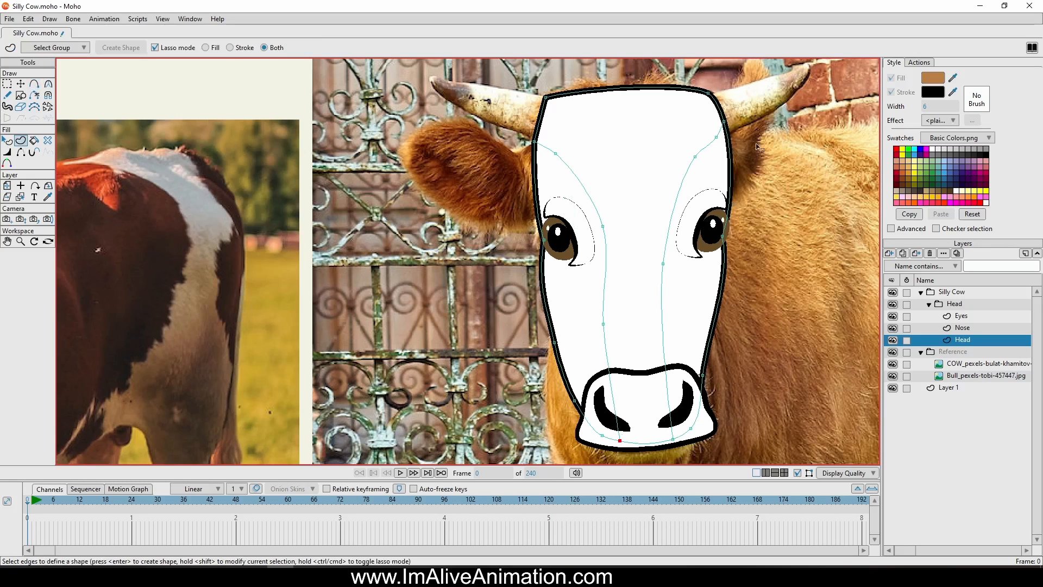
{"action": "left_click", "coordinate": [712, 146]}
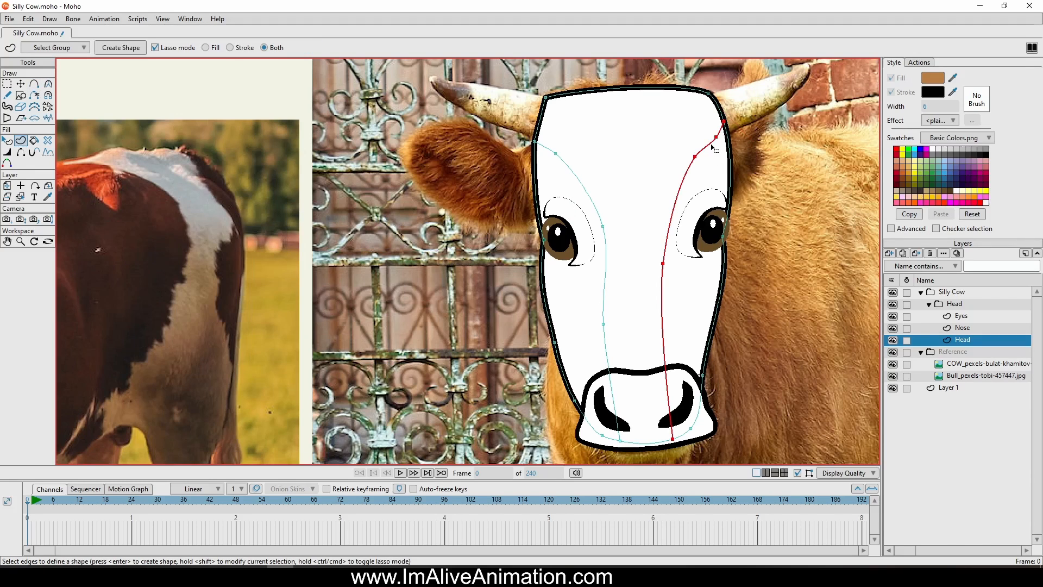
{"action": "mouse_move", "coordinate": [798, 207]}
{"action": "left_mouse_down"}
{"action": "mouse_move", "coordinate": [775, 197]}
{"action": "mouse_move", "coordinate": [724, 228]}
{"action": "mouse_move", "coordinate": [687, 379]}
{"action": "mouse_move", "coordinate": [686, 450]}
{"action": "mouse_move", "coordinate": [769, 422]}
{"action": "mouse_move", "coordinate": [790, 229]}
{"action": "mouse_move", "coordinate": [783, 185]}
{"action": "left_mouse_up"}
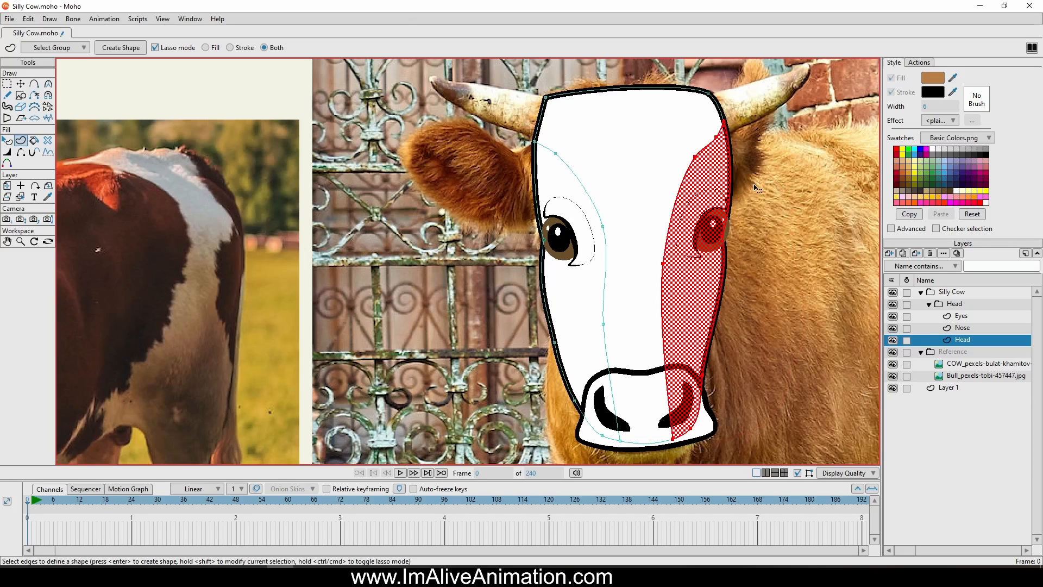
{"action": "left_click", "coordinate": [119, 48]}
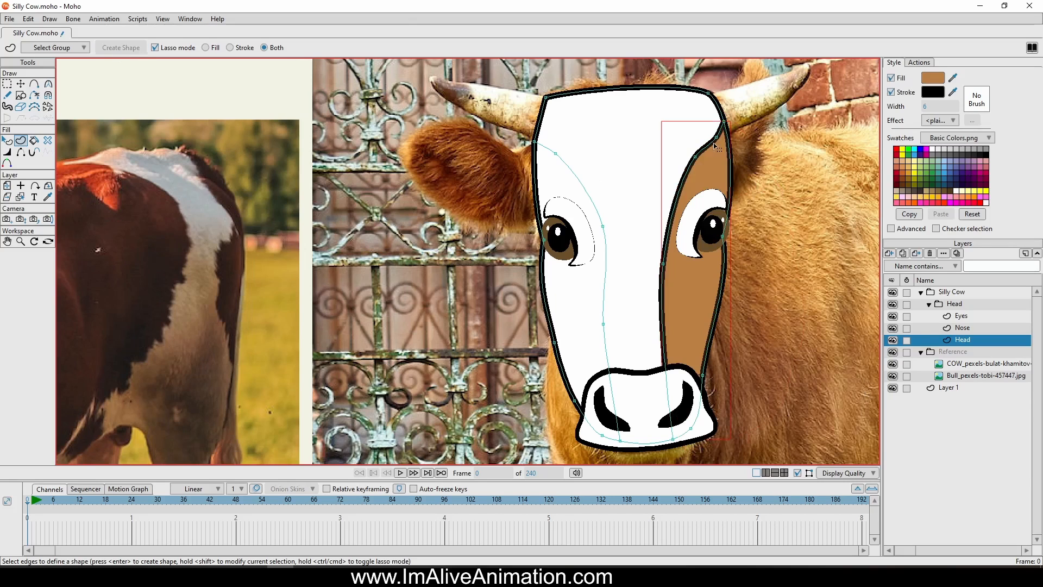
Hide the outline along the right brown patch's inner edge, from the head's upper side down to the nose
{"action": "left_click", "coordinate": [21, 154]}
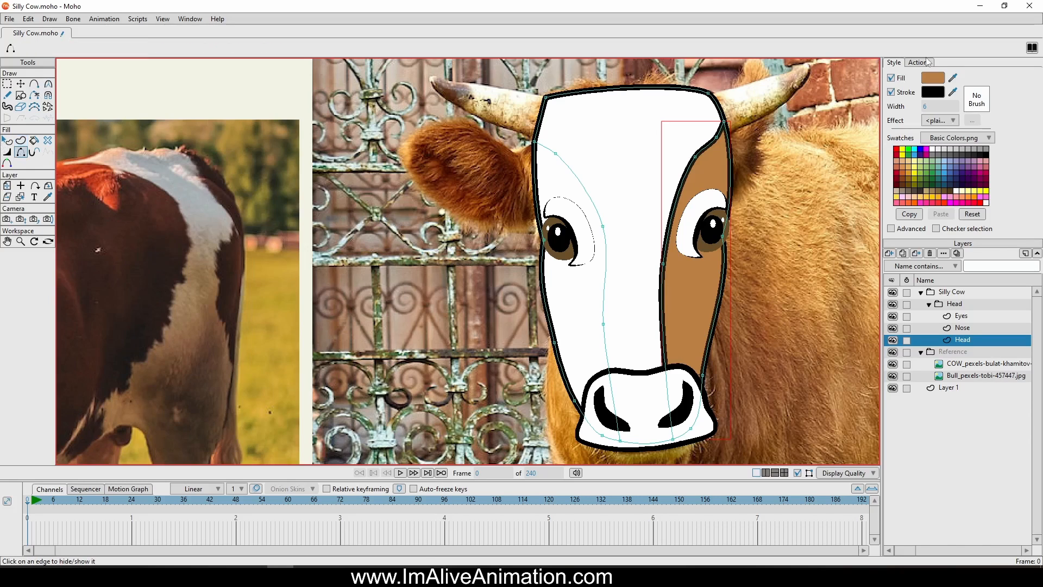
{"action": "left_click", "coordinate": [909, 96]}
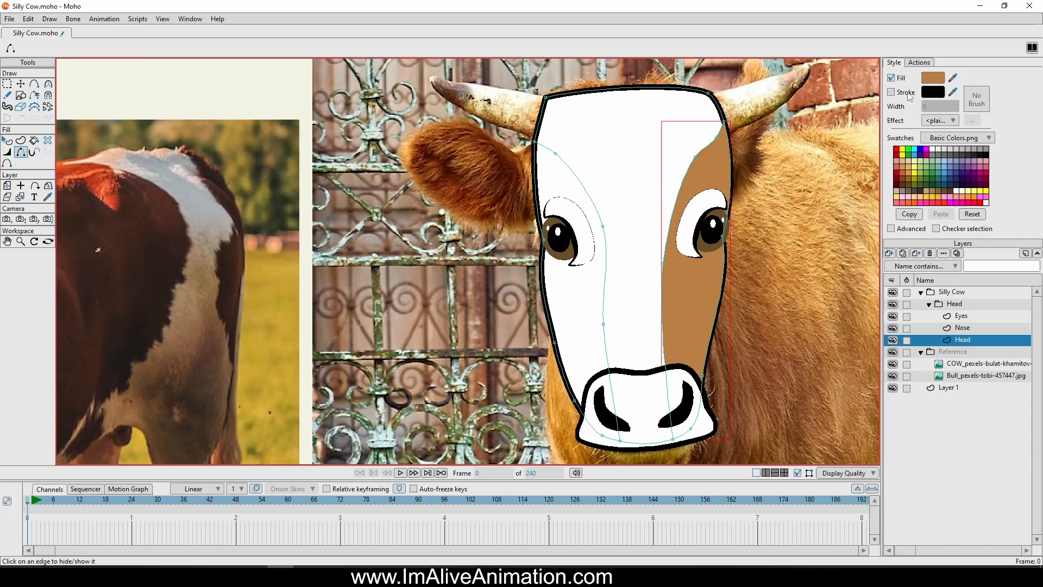
{"action": "left_click", "coordinate": [909, 96]}
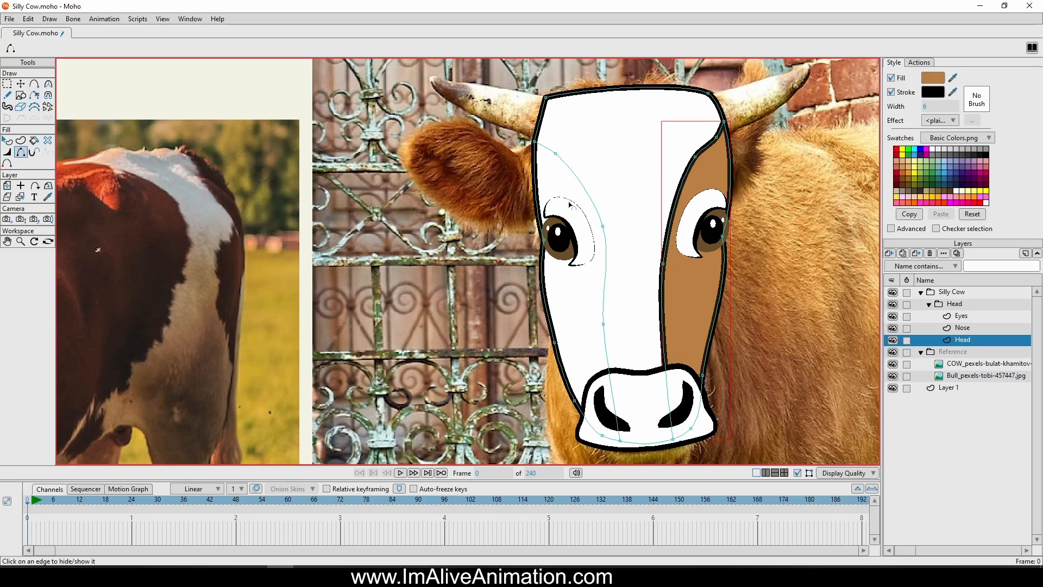
{"action": "scroll", "coordinate": [649, 174], "scroll_direction": "up", "scroll_amount": 3}
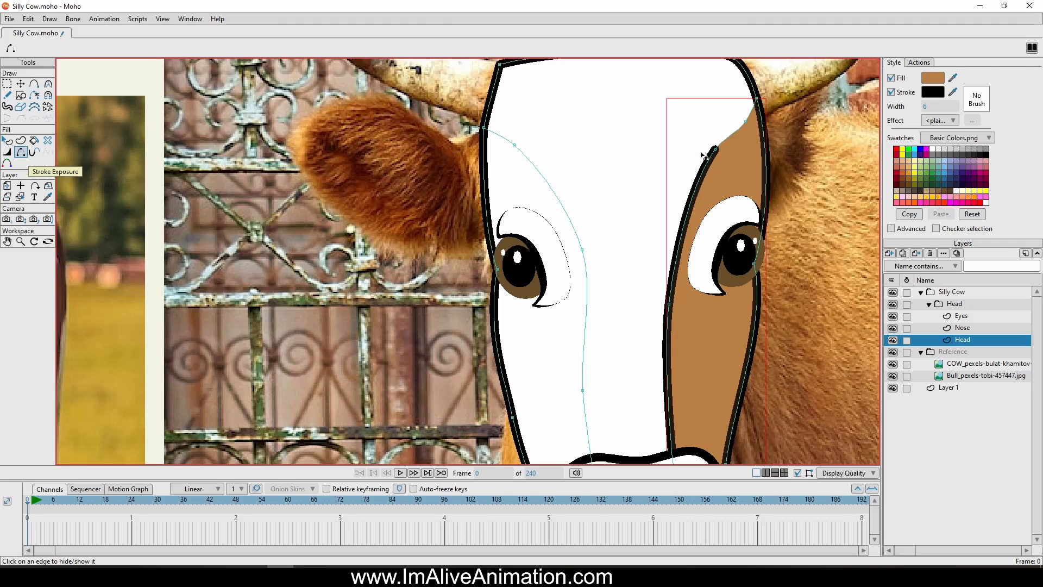
{"action": "left_click", "coordinate": [692, 206]}
{"action": "left_click", "coordinate": [669, 338]}
{"action": "left_click_drag", "start_coordinate": [678, 349], "coordinate": [642, 154]}
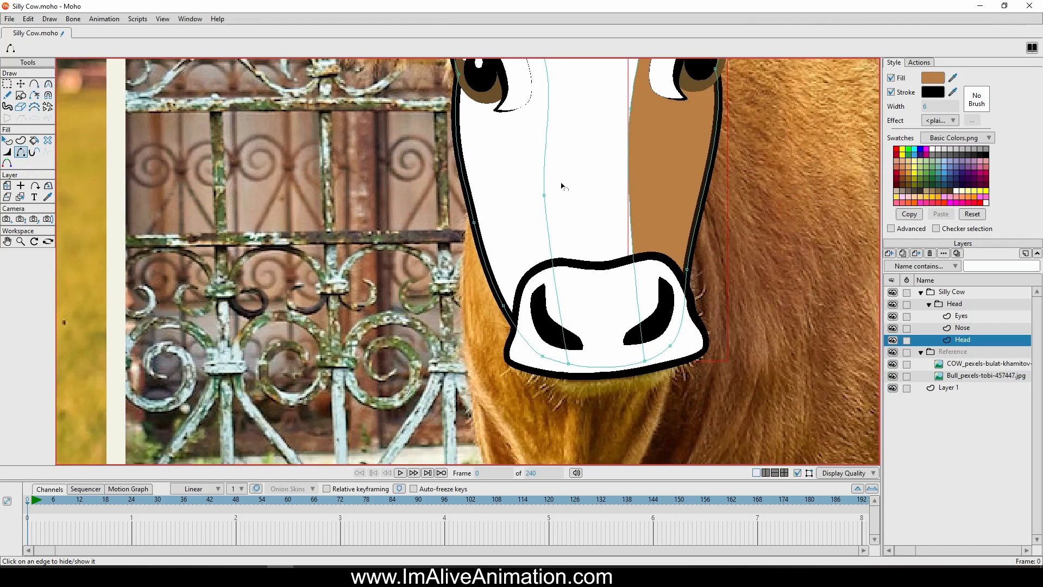
{"action": "scroll", "coordinate": [561, 185], "scroll_direction": "down", "scroll_amount": 3}
{"action": "left_click_drag", "start_coordinate": [523, 154], "coordinate": [615, 284]}
Create a matching brown filled shape between the left curved line and the head's left edge
{"action": "left_click", "coordinate": [20, 140]}
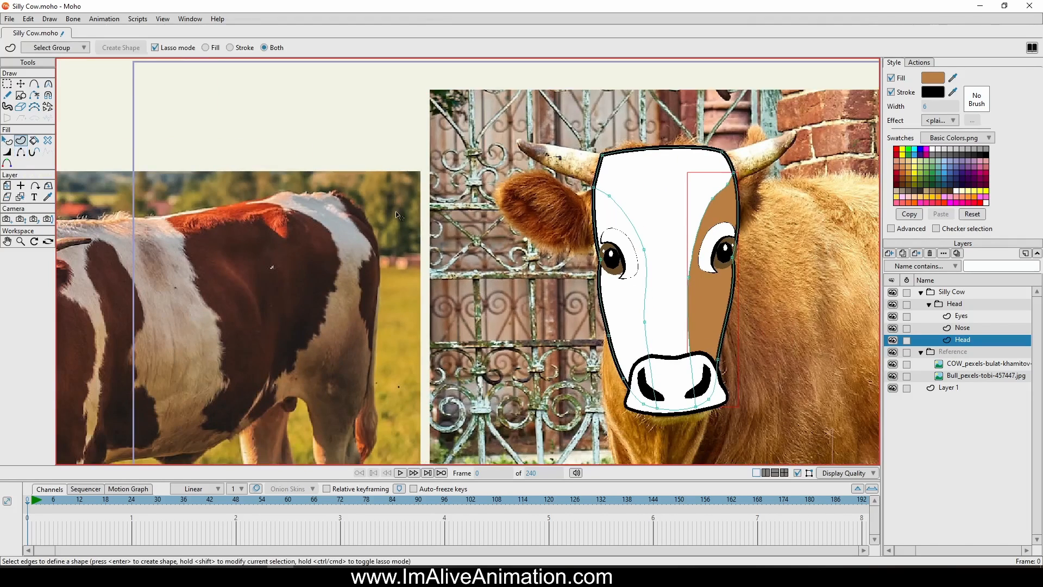
{"action": "left_click", "coordinate": [630, 223]}
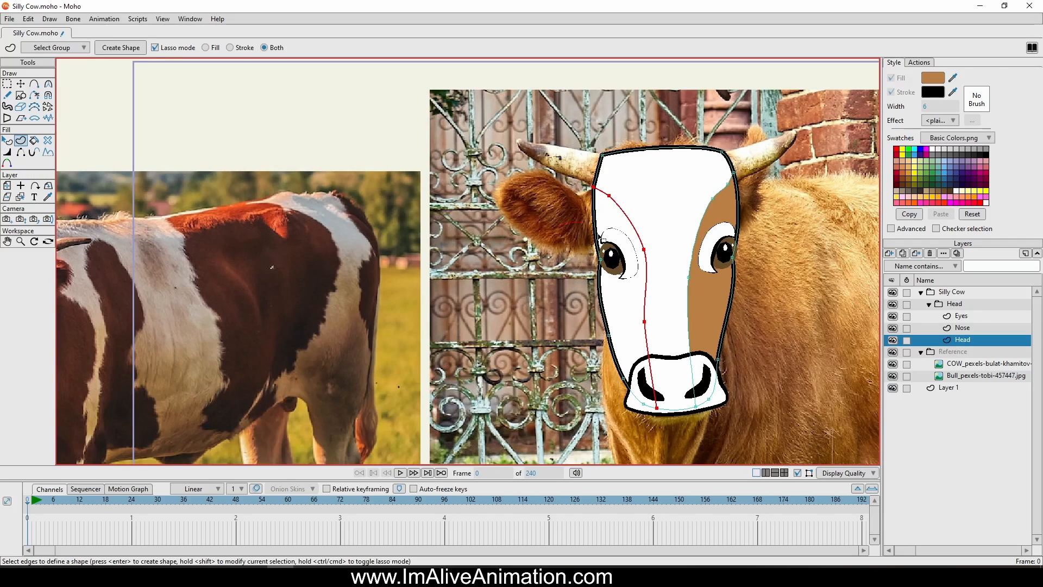
{"action": "mouse_move", "coordinate": [598, 234]}
{"action": "left_mouse_down"}
{"action": "mouse_move", "coordinate": [647, 392]}
{"action": "mouse_move", "coordinate": [591, 395]}
{"action": "left_mouse_up"}
{"action": "left_click", "coordinate": [124, 48]}
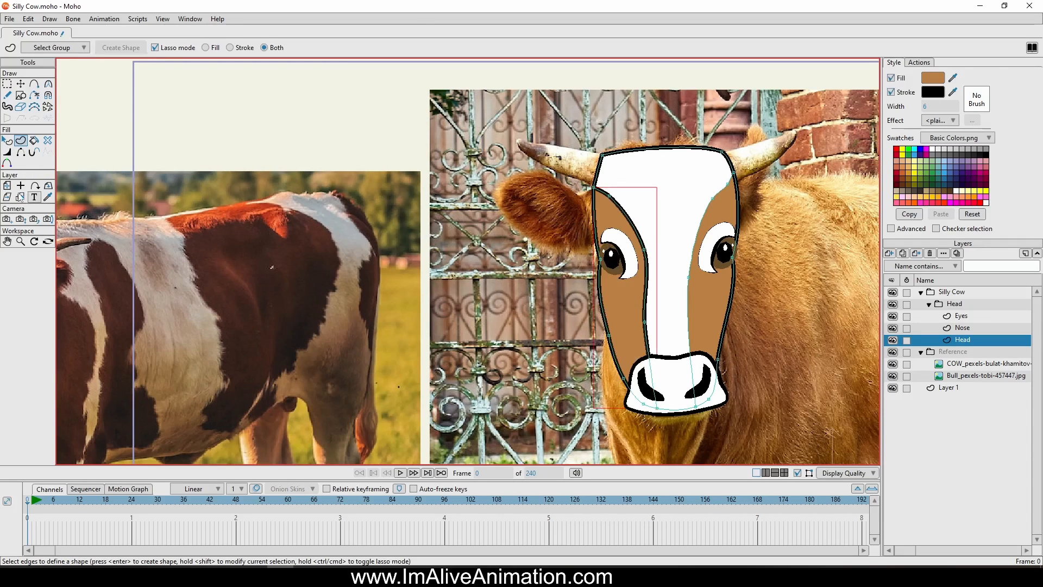
Hide the outline segments along the left brown patch's inner edge
{"action": "left_click", "coordinate": [21, 152]}
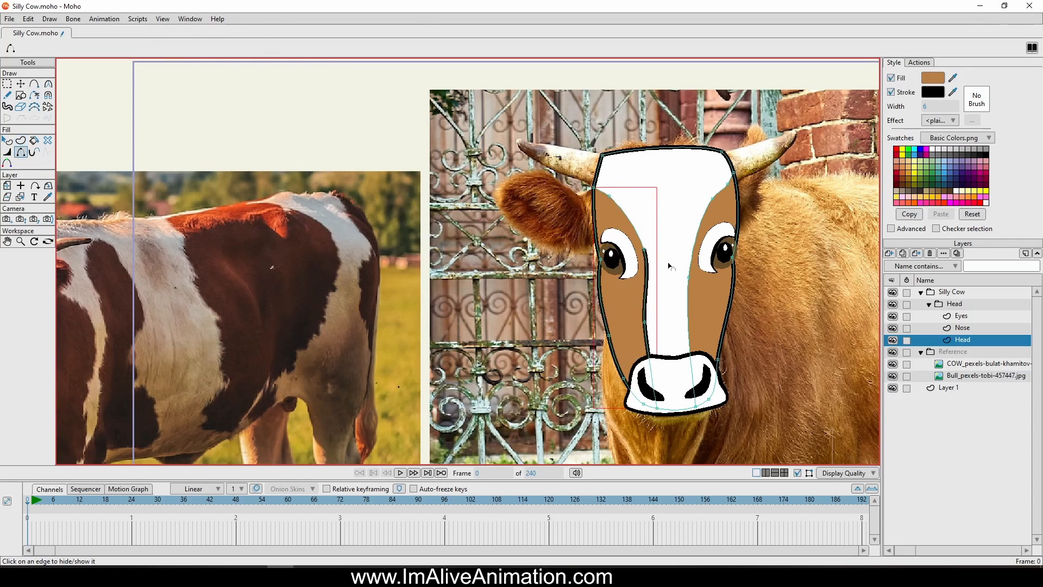
{"action": "left_click", "coordinate": [653, 284]}
{"action": "left_click", "coordinate": [653, 349]}
{"action": "scroll", "coordinate": [709, 302], "scroll_direction": "down", "scroll_amount": 2}
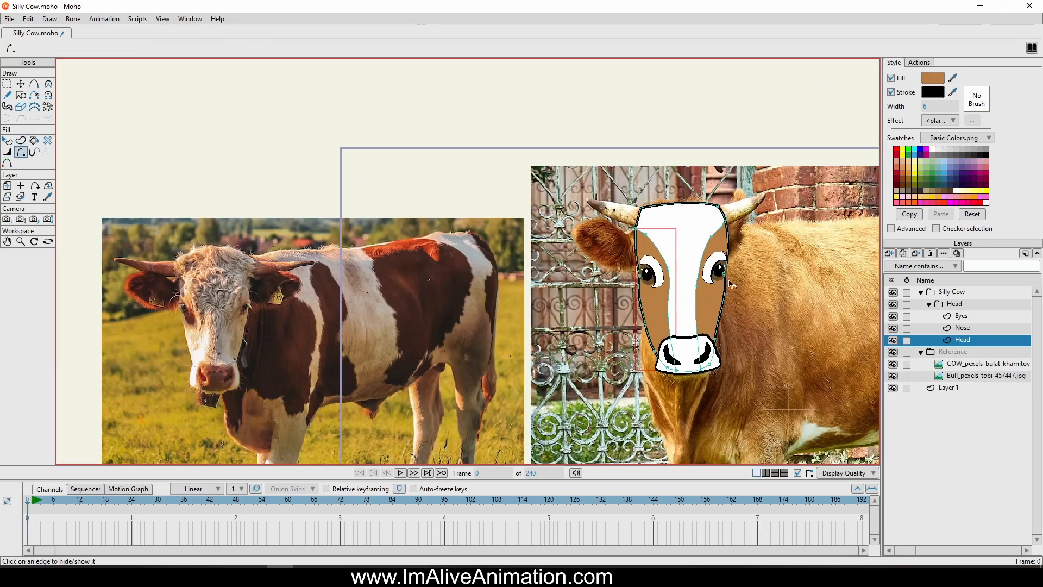
Add a new vector layer above Eyes in the Head group and name it Horns
{"action": "left_click", "coordinate": [962, 316]}
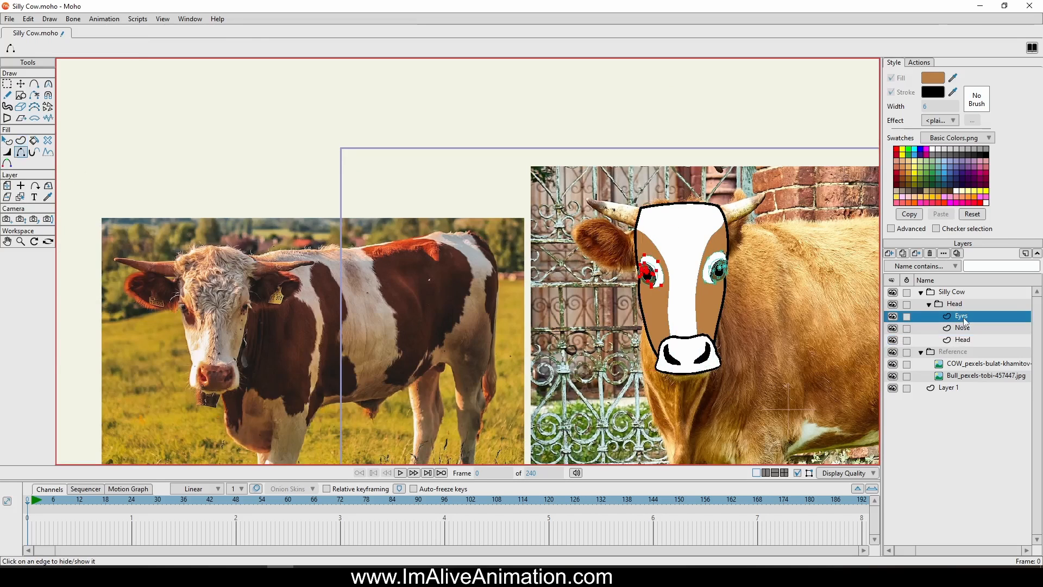
{"action": "left_click", "coordinate": [889, 254]}
{"action": "left_click", "coordinate": [902, 264]}
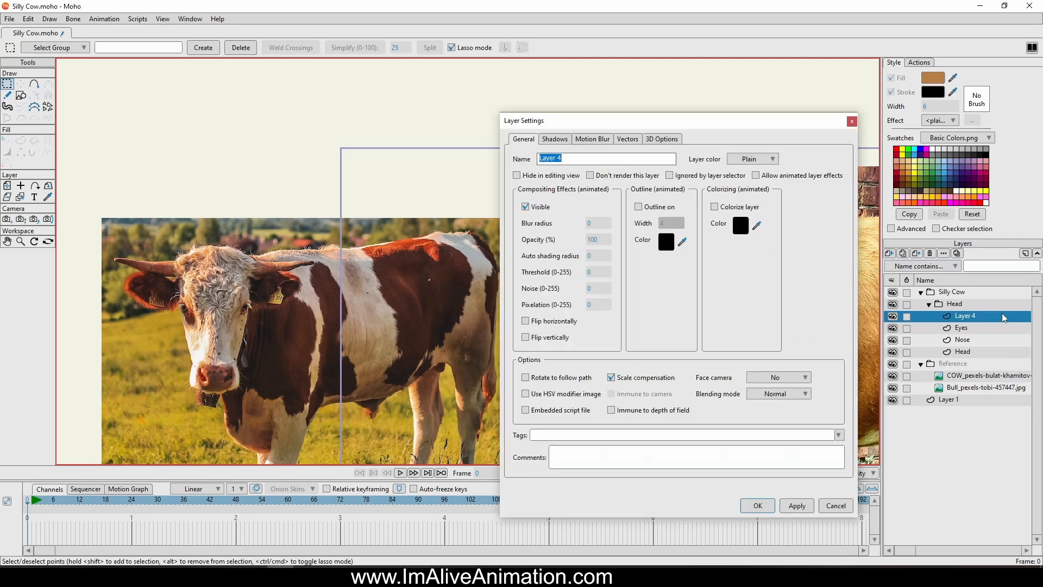
{"action": "double_click", "coordinate": [1005, 315]}
{"action": "type", "text": "Horn"}
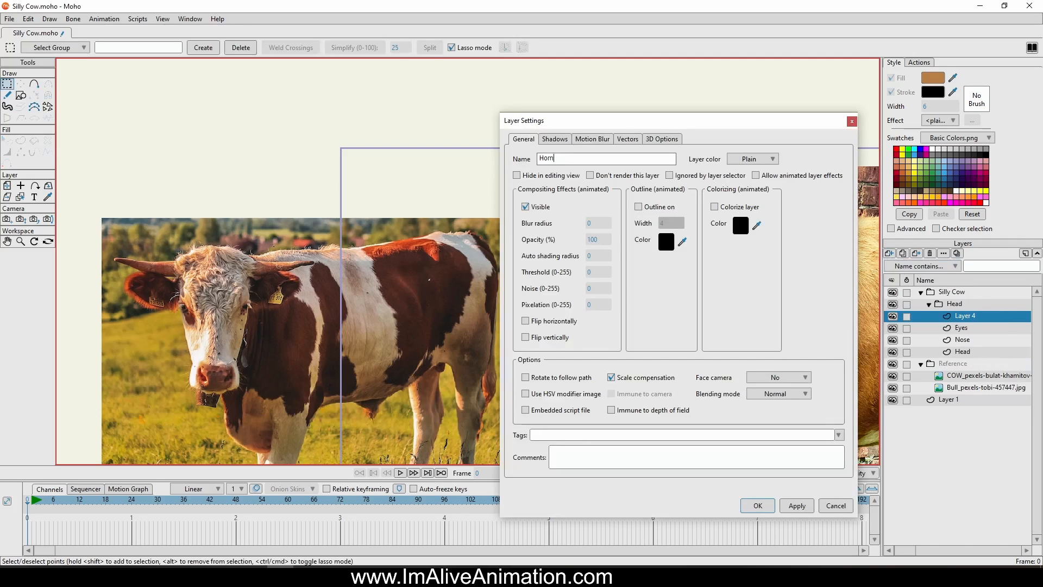
{"action": "type", "text": "s"}
{"action": "key", "text": "Return"}
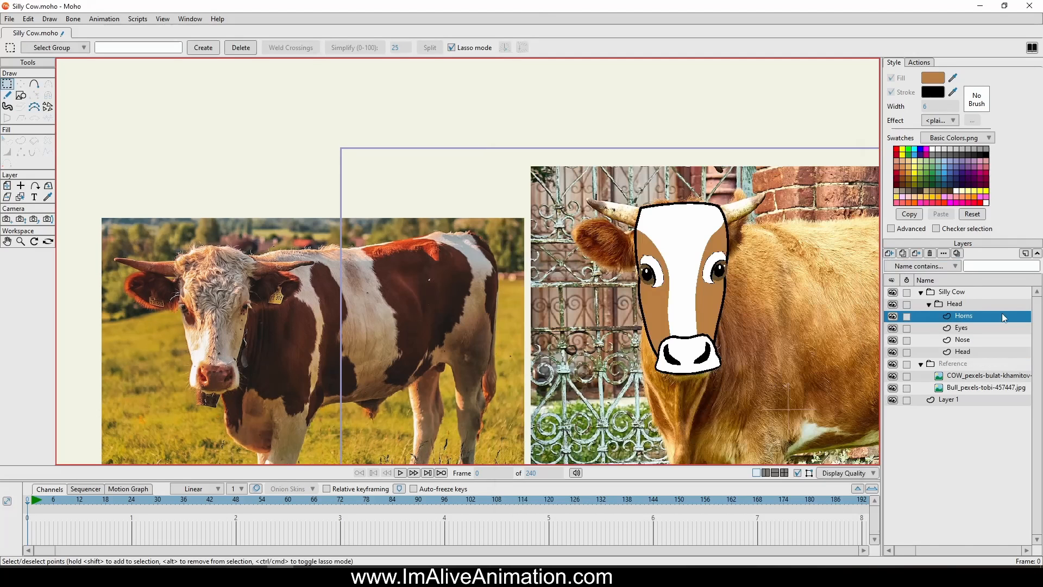
Draw a closed outline around the right horn in the photo, starting at the head's upper right corner
{"action": "left_click", "coordinate": [33, 83]}
{"action": "scroll", "coordinate": [760, 206], "scroll_direction": "up", "scroll_amount": 5}
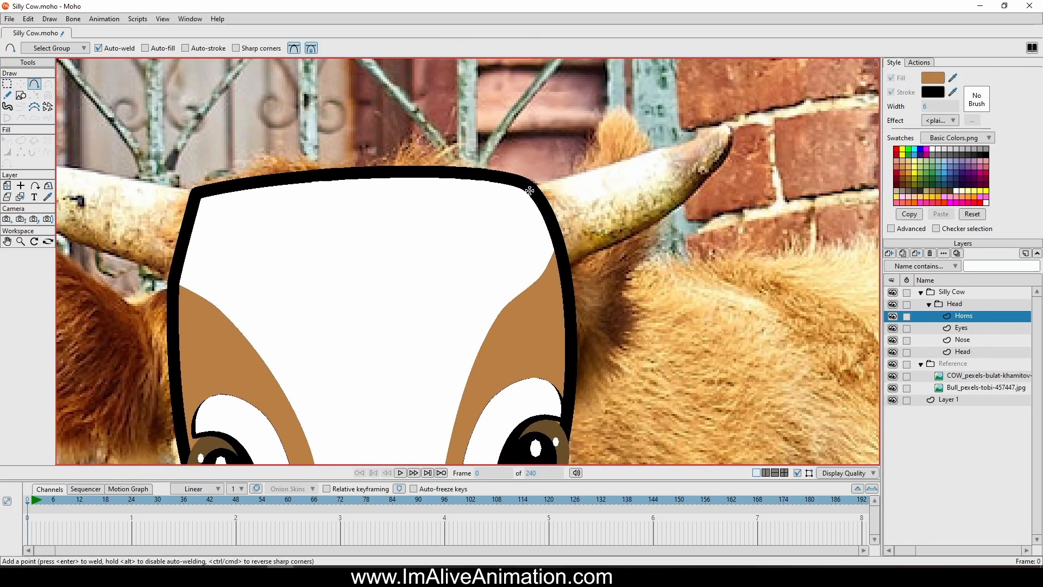
{"action": "mouse_move", "coordinate": [530, 190]}
{"action": "left_mouse_down"}
{"action": "mouse_move", "coordinate": [731, 124]}
{"action": "mouse_move", "coordinate": [654, 231]}
{"action": "mouse_move", "coordinate": [559, 273]}
{"action": "mouse_move", "coordinate": [522, 252]}
{"action": "mouse_move", "coordinate": [530, 190]}
{"action": "left_mouse_up"}
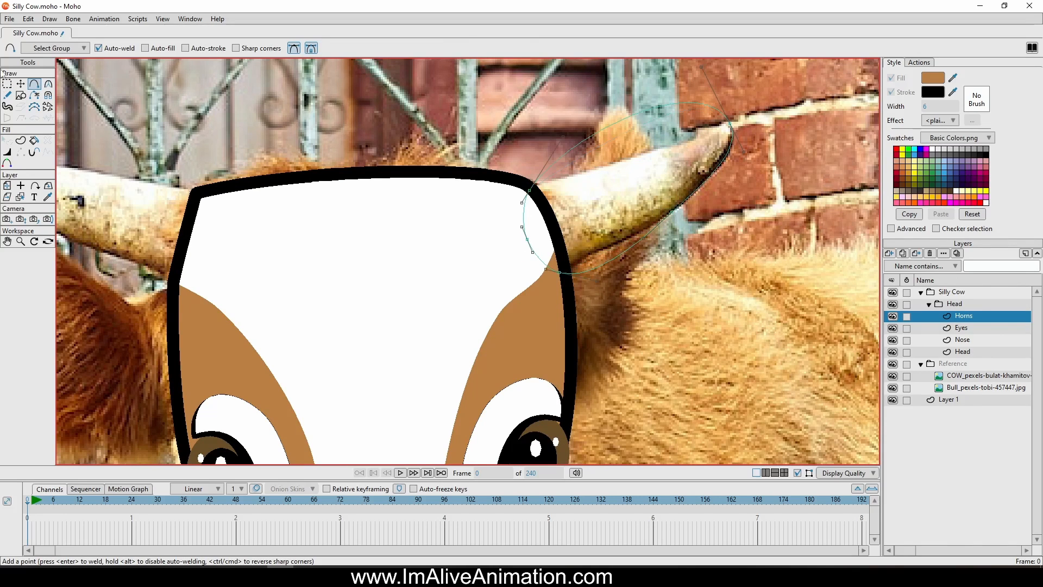
Reposition the horn outline's curve points to follow the photographed horn, and tidy its base inside the head
{"action": "left_click", "coordinate": [20, 84]}
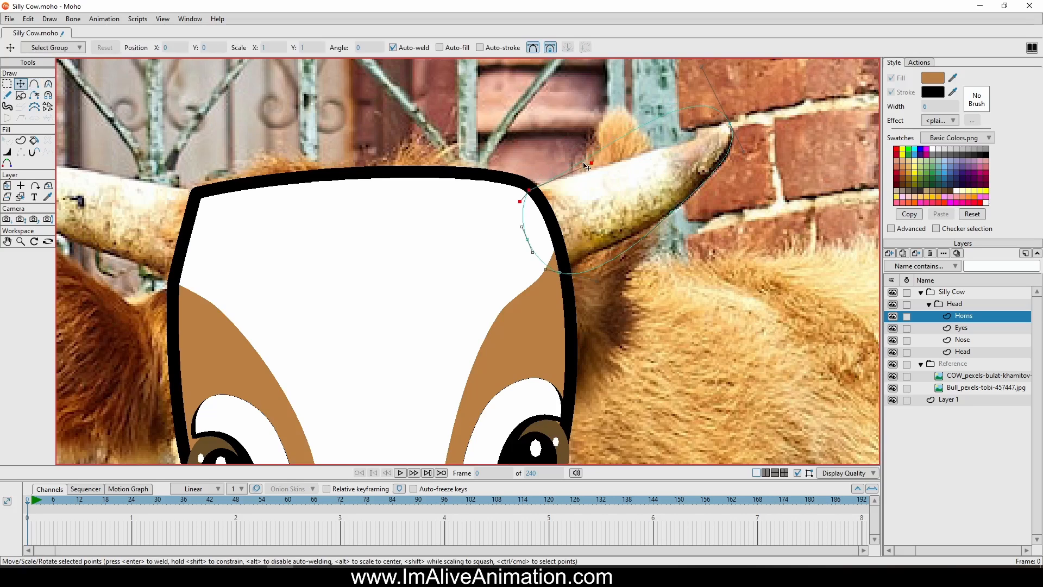
{"action": "left_click_drag", "start_coordinate": [590, 164], "coordinate": [589, 159]}
{"action": "left_click_drag", "start_coordinate": [681, 103], "coordinate": [691, 151]}
{"action": "left_click_drag", "start_coordinate": [711, 114], "coordinate": [700, 195]}
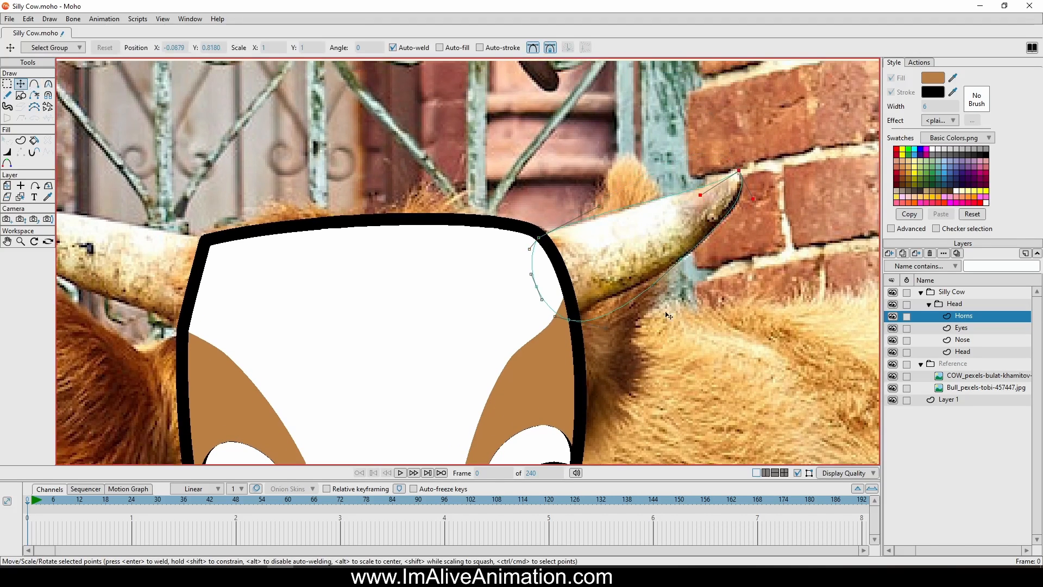
{"action": "left_click_drag", "start_coordinate": [613, 318], "coordinate": [604, 285]}
{"action": "left_click_drag", "start_coordinate": [755, 197], "coordinate": [750, 199]}
{"action": "double_click", "coordinate": [551, 311]}
Create a filled shape from the horn outline and set its fill to off-white DFE1D1, starting from a colour sampled off the photographed horn
{"action": "left_click", "coordinate": [21, 140]}
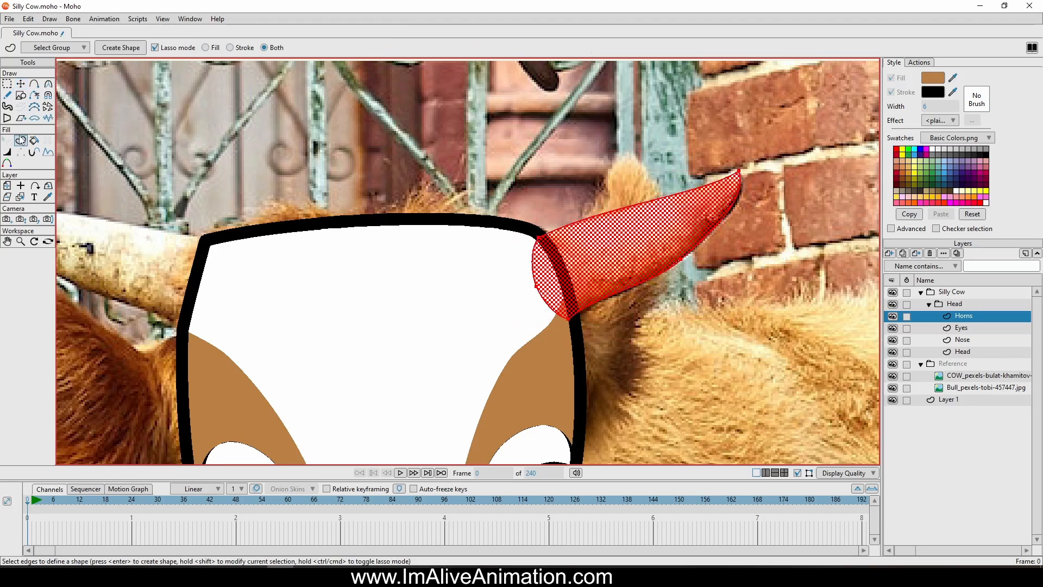
{"action": "left_click", "coordinate": [121, 47]}
{"action": "scroll", "coordinate": [741, 246], "scroll_direction": "down", "scroll_amount": 3}
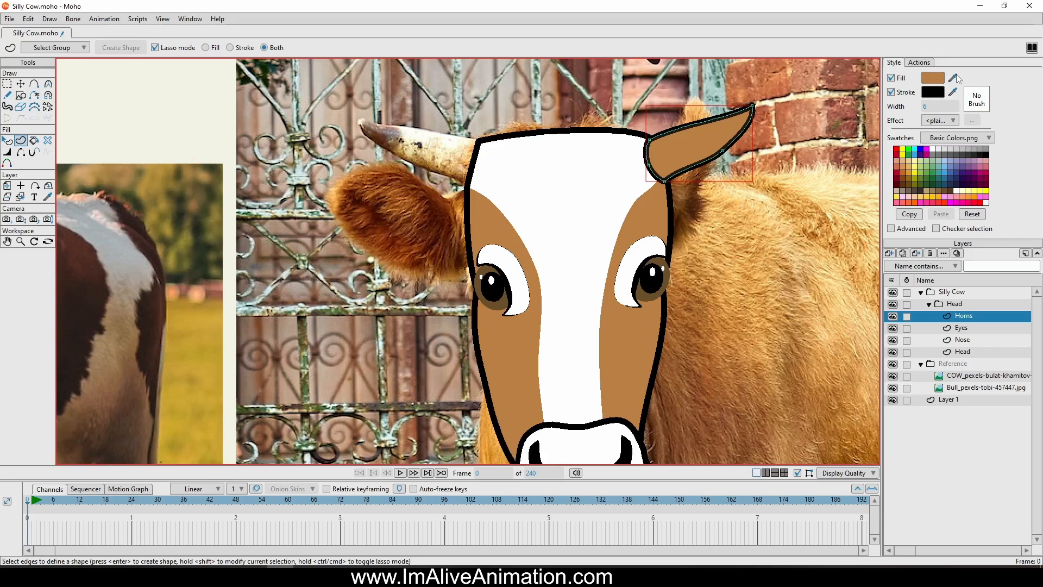
{"action": "left_click_drag", "start_coordinate": [954, 78], "coordinate": [449, 145]}
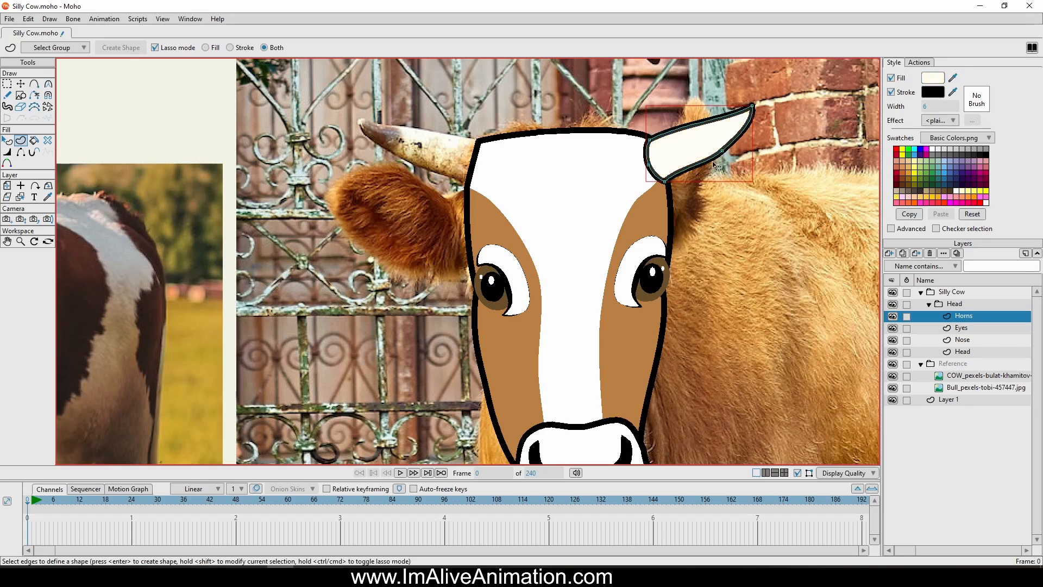
{"action": "left_click", "coordinate": [937, 78]}
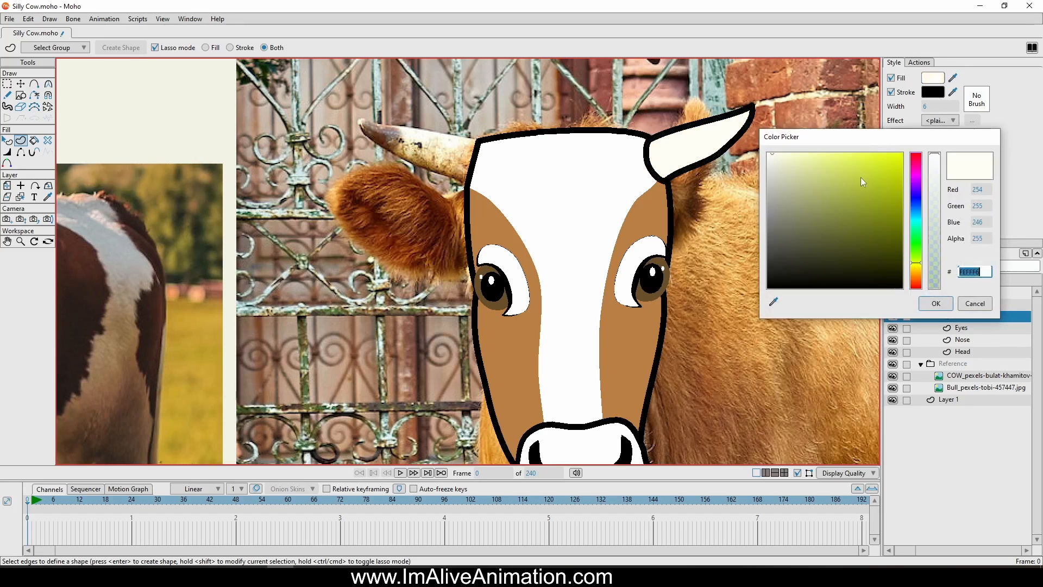
{"action": "left_click_drag", "start_coordinate": [774, 160], "coordinate": [776, 164]}
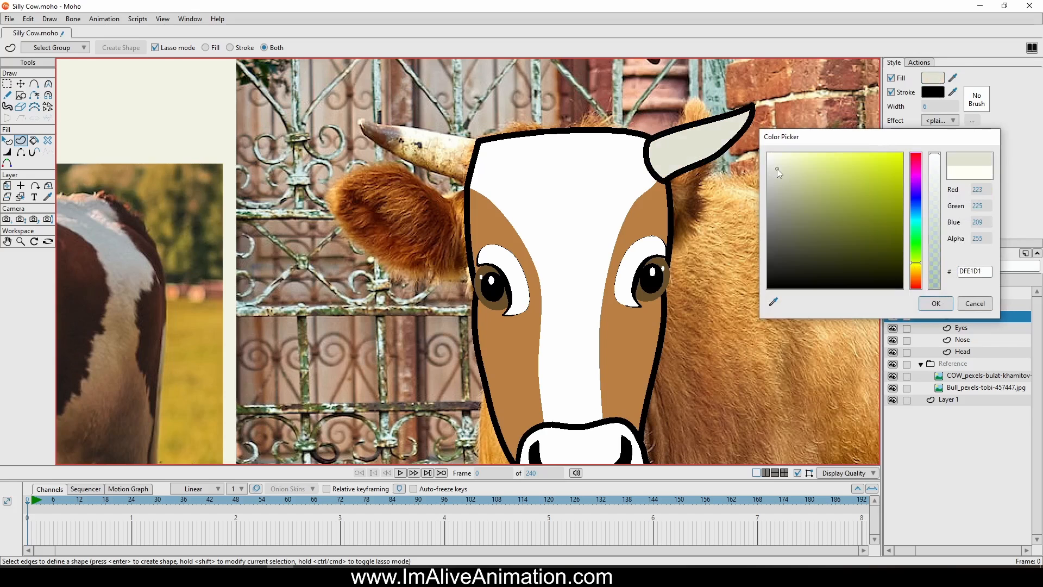
{"action": "left_click", "coordinate": [936, 303]}
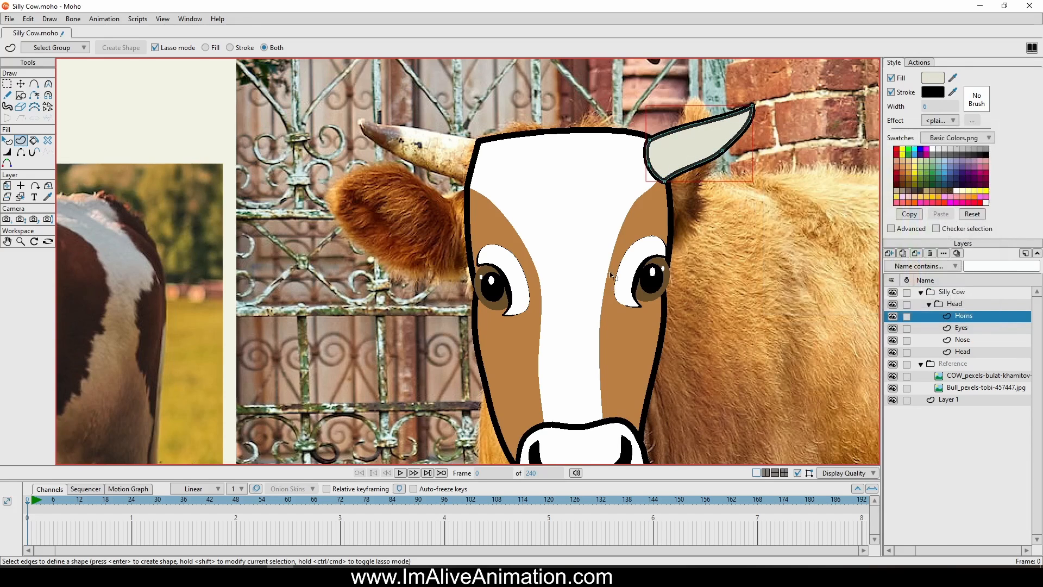
Duplicate the horn, flip the copy horizontally and place it at the head's upper left corner
{"action": "scroll", "coordinate": [461, 330], "scroll_direction": "up", "scroll_amount": 3}
{"action": "key", "text": "g"}
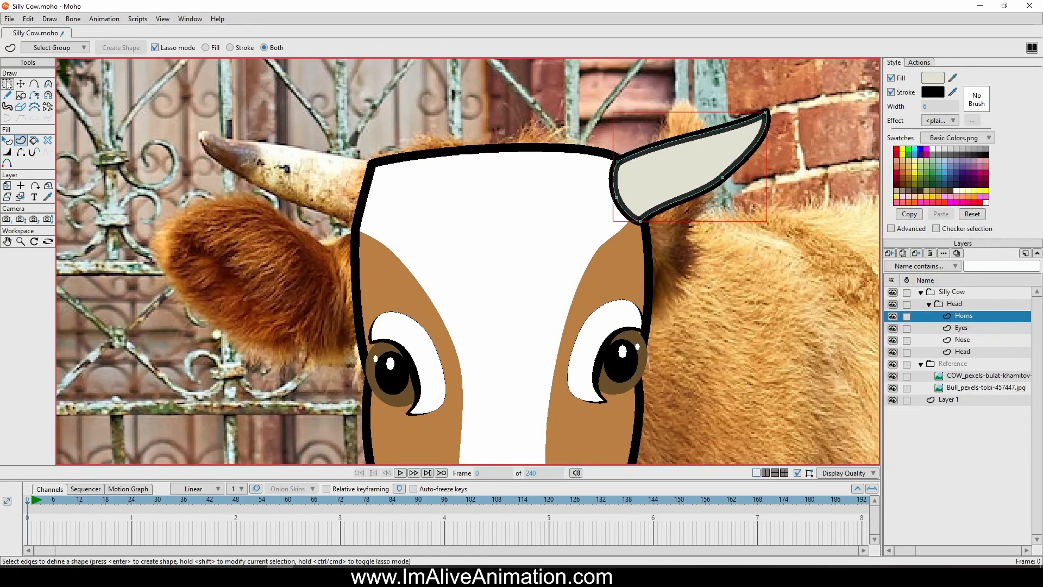
{"action": "mouse_move", "coordinate": [584, 117]}
{"action": "left_mouse_down"}
{"action": "mouse_move", "coordinate": [602, 268]}
{"action": "mouse_move", "coordinate": [817, 96]}
{"action": "mouse_move", "coordinate": [582, 121]}
{"action": "left_mouse_up"}
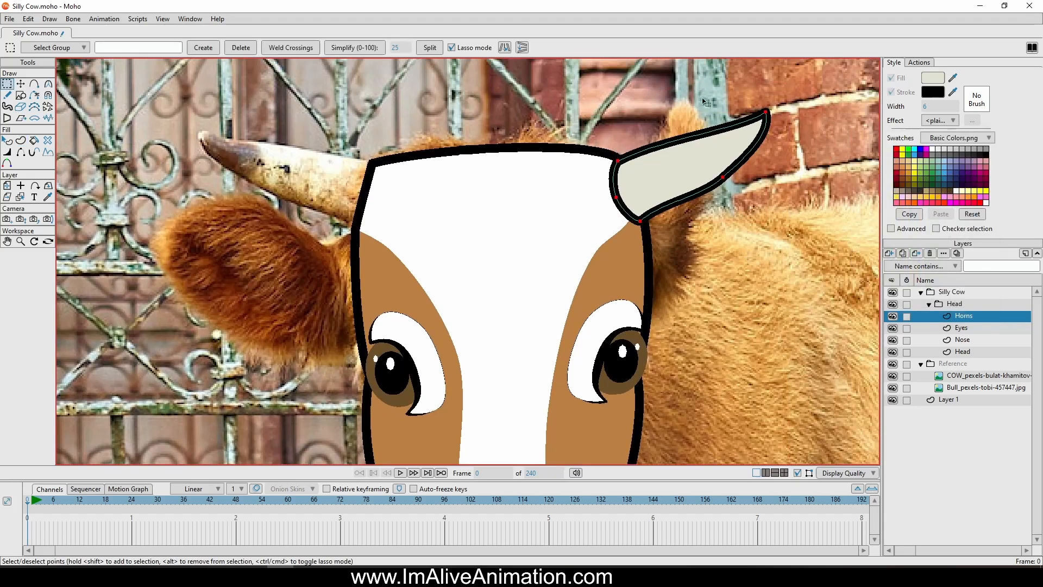
{"action": "key", "text": "t"}
{"action": "left_click", "coordinate": [568, 49]}
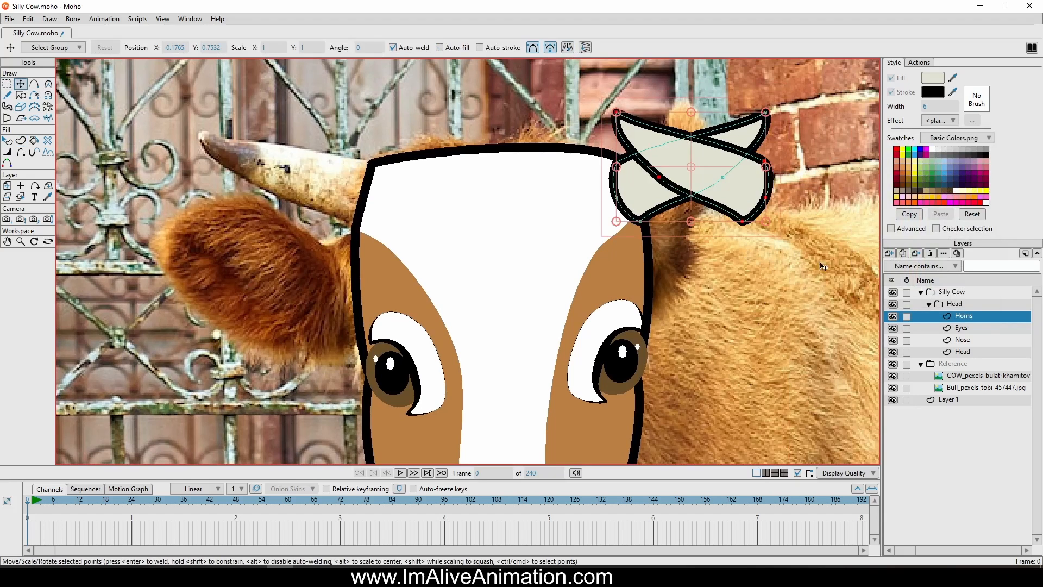
{"action": "left_click_drag", "start_coordinate": [822, 266], "coordinate": [431, 273]}
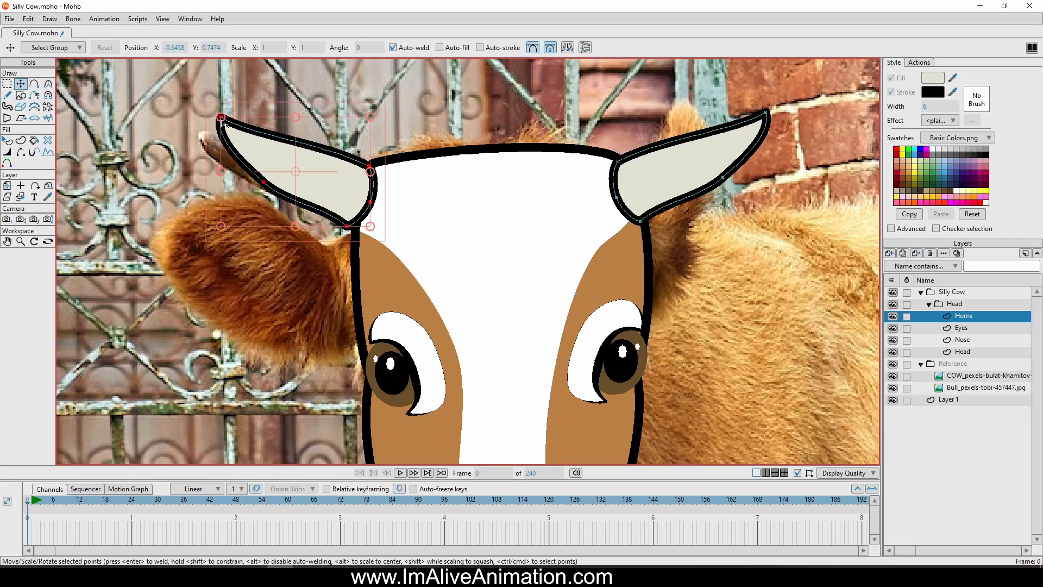
Enlarge both horns slightly, moving the left one so its base overlaps the head's upper corner
{"action": "left_click_drag", "start_coordinate": [221, 118], "coordinate": [188, 93]}
{"action": "left_click_drag", "start_coordinate": [299, 179], "coordinate": [311, 191]}
{"action": "left_click", "coordinate": [714, 155]}
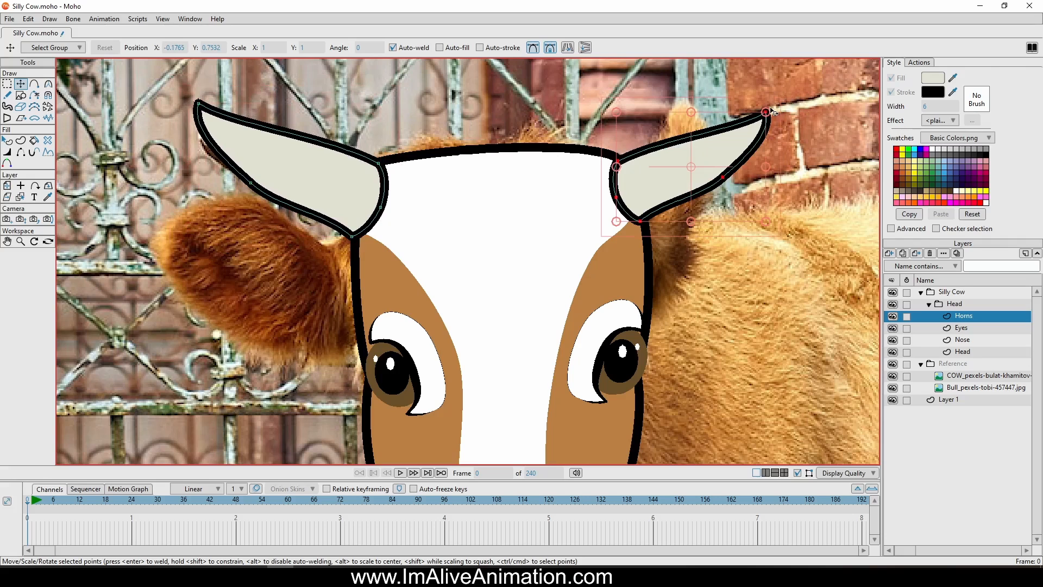
{"action": "left_click_drag", "start_coordinate": [766, 112], "coordinate": [791, 92]}
{"action": "scroll", "coordinate": [825, 310], "scroll_direction": "down", "scroll_amount": 5}
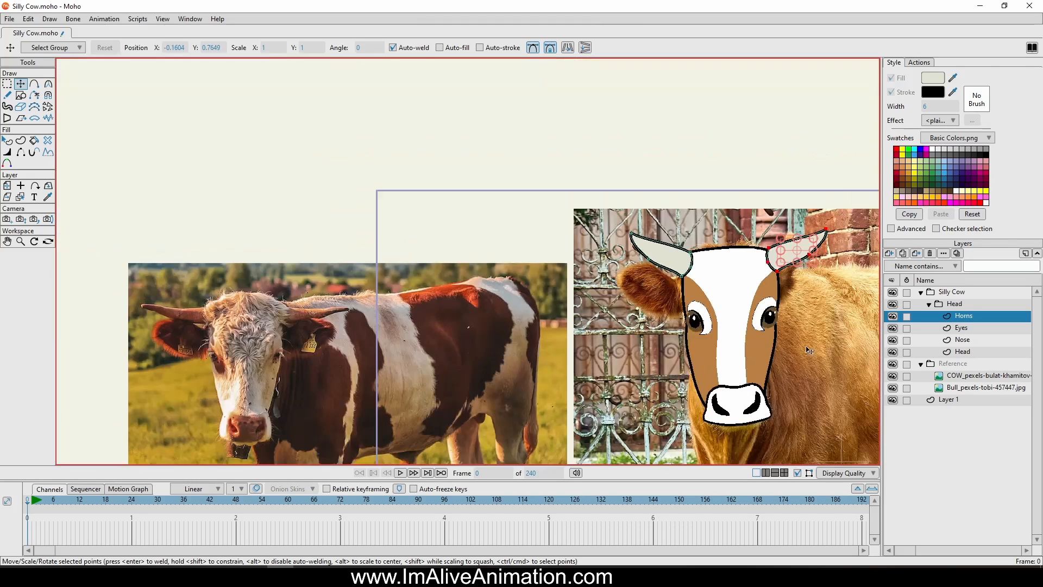
{"action": "left_click_drag", "start_coordinate": [785, 347], "coordinate": [699, 282]}
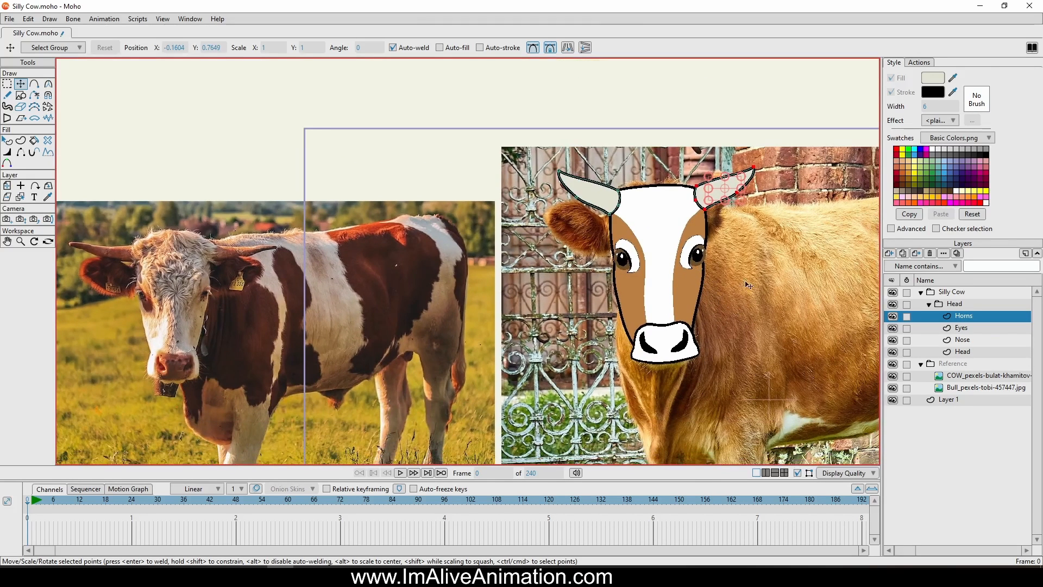
Hide and show the Silly Cow group to compare the drawn head with the reference photo
{"action": "left_click", "coordinate": [892, 292]}
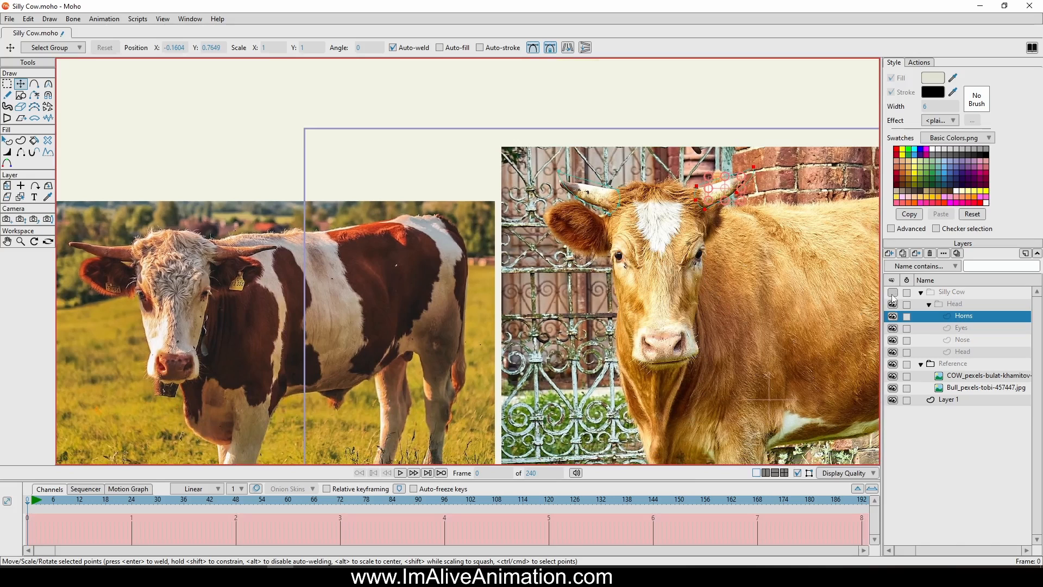
{"action": "left_click", "coordinate": [892, 293]}
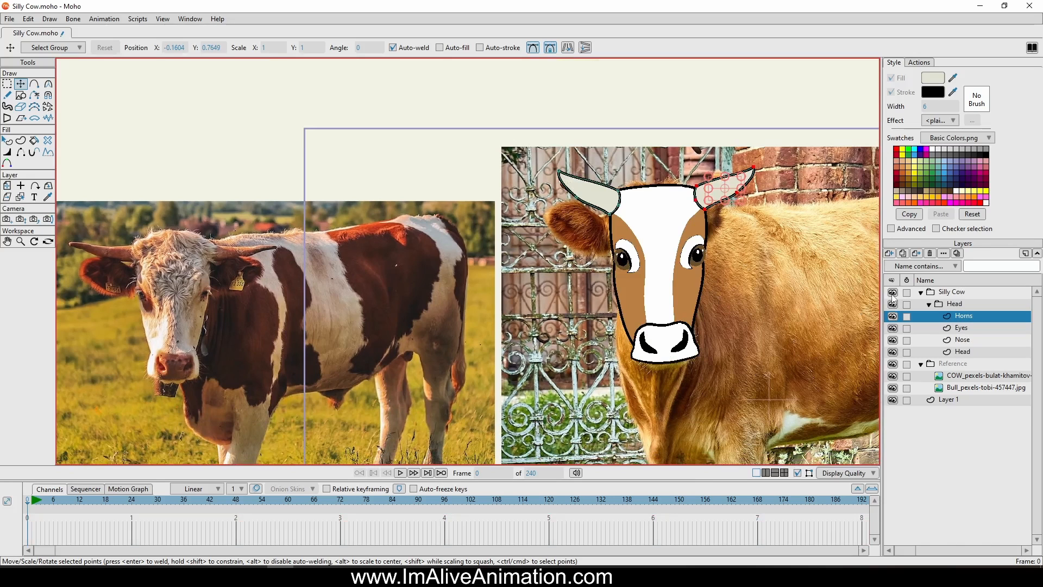
{"action": "left_click", "coordinate": [892, 294]}
{"action": "left_click", "coordinate": [893, 294]}
Add a new vector layer above Horns in the Head group and name it Hair
{"action": "scroll", "coordinate": [682, 251], "scroll_direction": "up", "scroll_amount": 3}
{"action": "left_click_drag", "start_coordinate": [683, 250], "coordinate": [626, 297]}
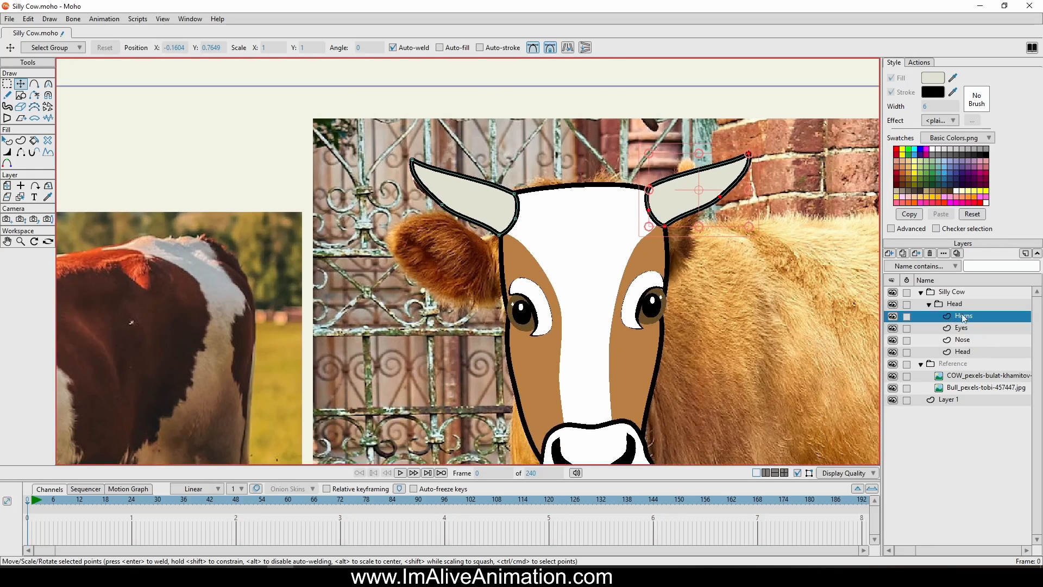
{"action": "left_click", "coordinate": [893, 254]}
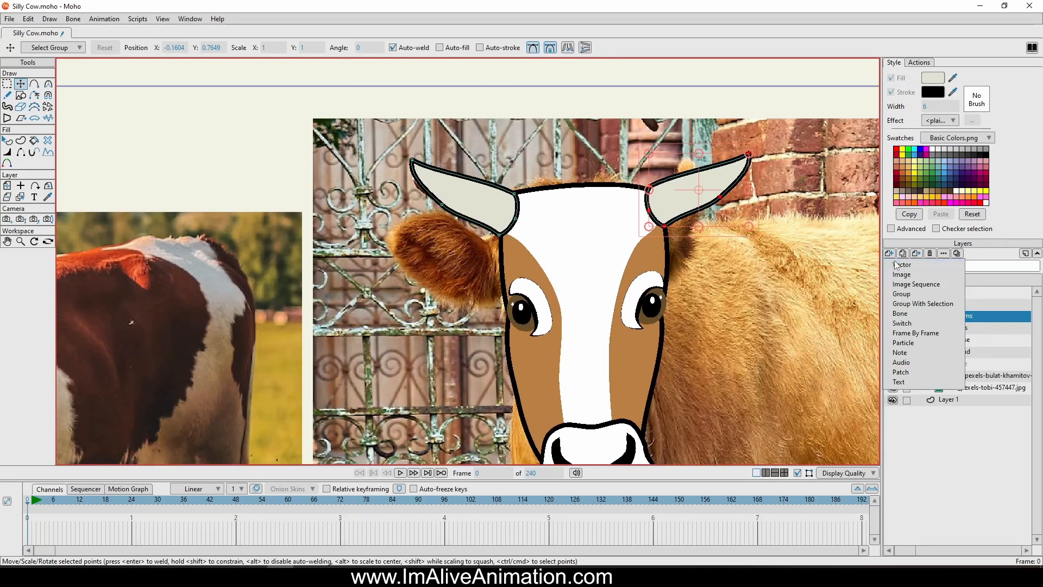
{"action": "left_click", "coordinate": [898, 265]}
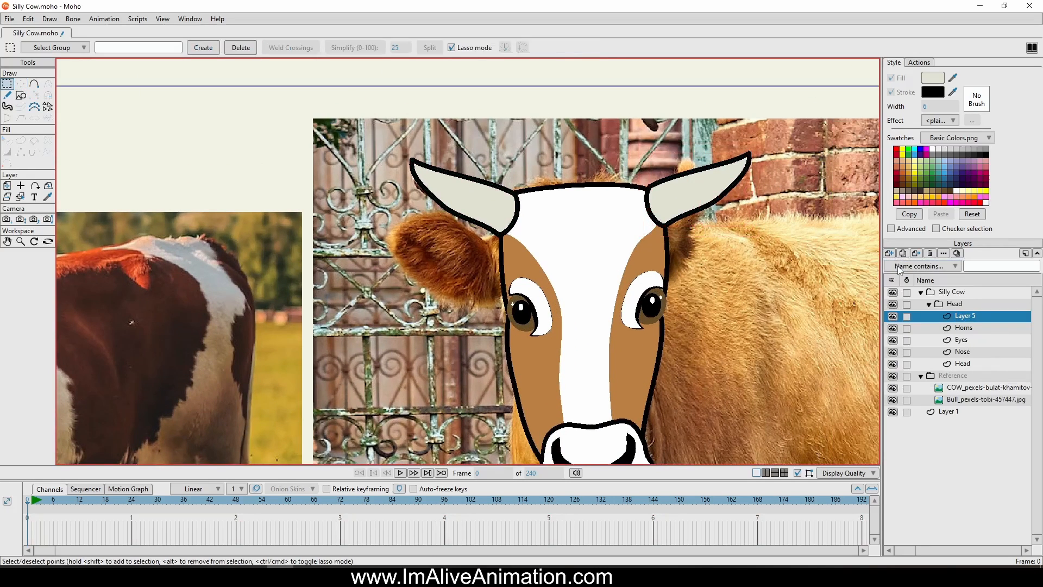
{"action": "double_click", "coordinate": [959, 318]}
{"action": "type", "text": "Hair"}
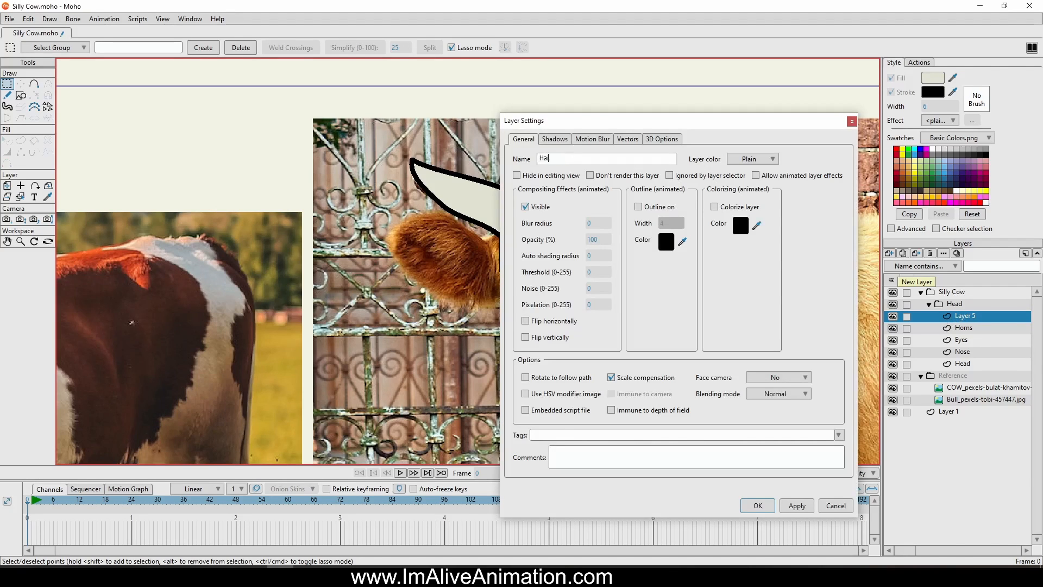
{"action": "key", "text": "Return"}
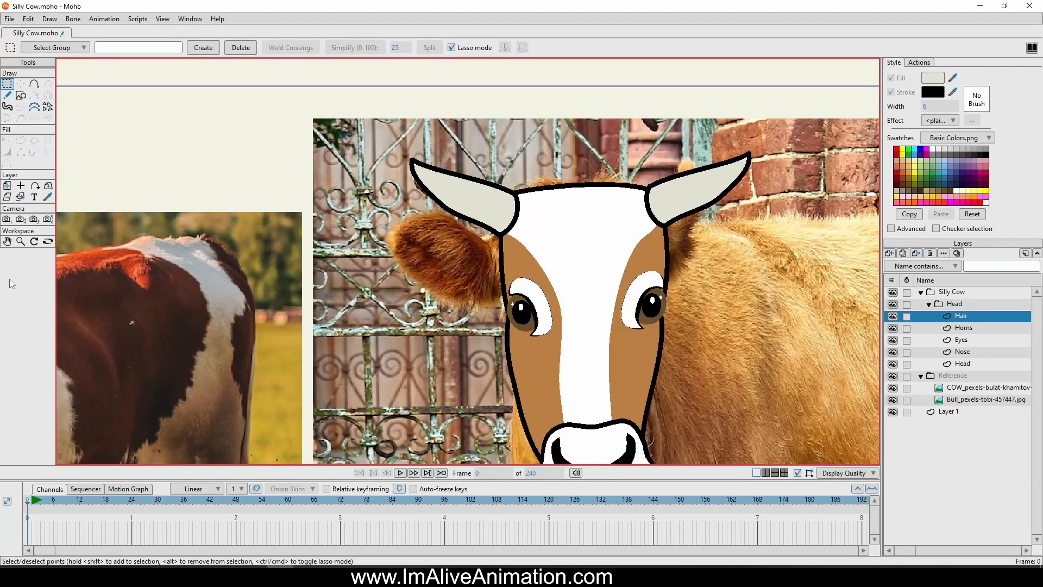
Draw a closed hair outline between the horns, with a gently arched upper edge and a wavy fringe over the forehead
{"action": "left_click", "coordinate": [34, 83]}
{"action": "scroll", "coordinate": [622, 396], "scroll_direction": "up", "scroll_amount": 3}
{"action": "left_click_drag", "start_coordinate": [550, 94], "coordinate": [526, 309]}
{"action": "scroll", "coordinate": [526, 309], "scroll_direction": "up", "scroll_amount": 1}
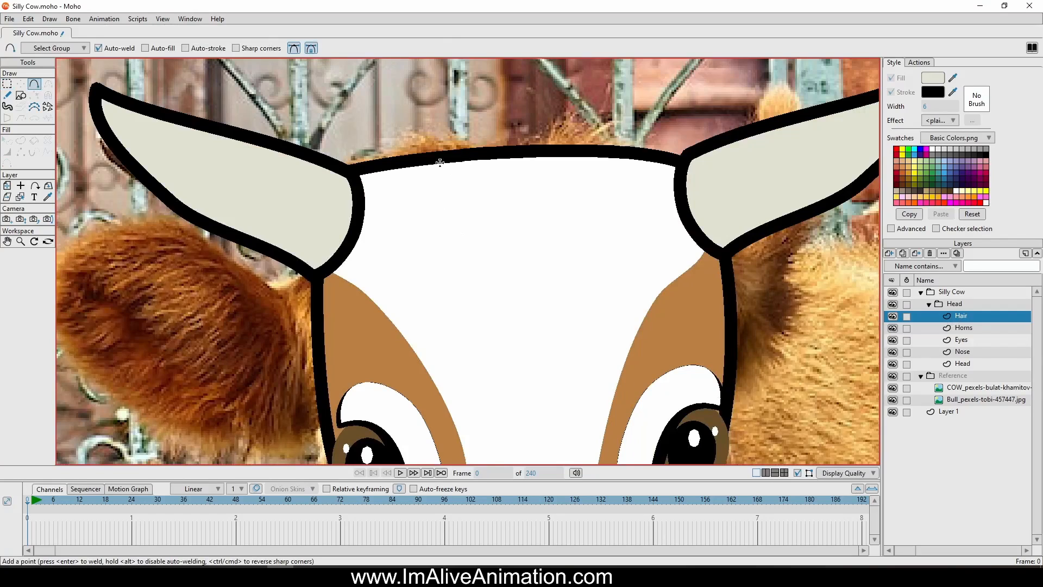
{"action": "left_click_drag", "start_coordinate": [408, 147], "coordinate": [402, 139]}
{"action": "left_click_drag", "start_coordinate": [402, 140], "coordinate": [557, 127]}
{"action": "key", "text": "ctrl+z"}
{"action": "key", "text": "ctrl+z"}
{"action": "left_click_drag", "start_coordinate": [556, 126], "coordinate": [613, 128]}
{"action": "left_click_drag", "start_coordinate": [612, 127], "coordinate": [649, 136]}
{"action": "mouse_move", "coordinate": [649, 136]}
{"action": "left_mouse_down"}
{"action": "mouse_move", "coordinate": [681, 149]}
{"action": "mouse_move", "coordinate": [676, 191]}
{"action": "mouse_move", "coordinate": [646, 213]}
{"action": "mouse_move", "coordinate": [659, 248]}
{"action": "mouse_move", "coordinate": [582, 191]}
{"action": "mouse_move", "coordinate": [536, 236]}
{"action": "left_mouse_up"}
{"action": "left_click_drag", "start_coordinate": [536, 236], "coordinate": [485, 221]}
{"action": "left_click_drag", "start_coordinate": [485, 221], "coordinate": [396, 141]}
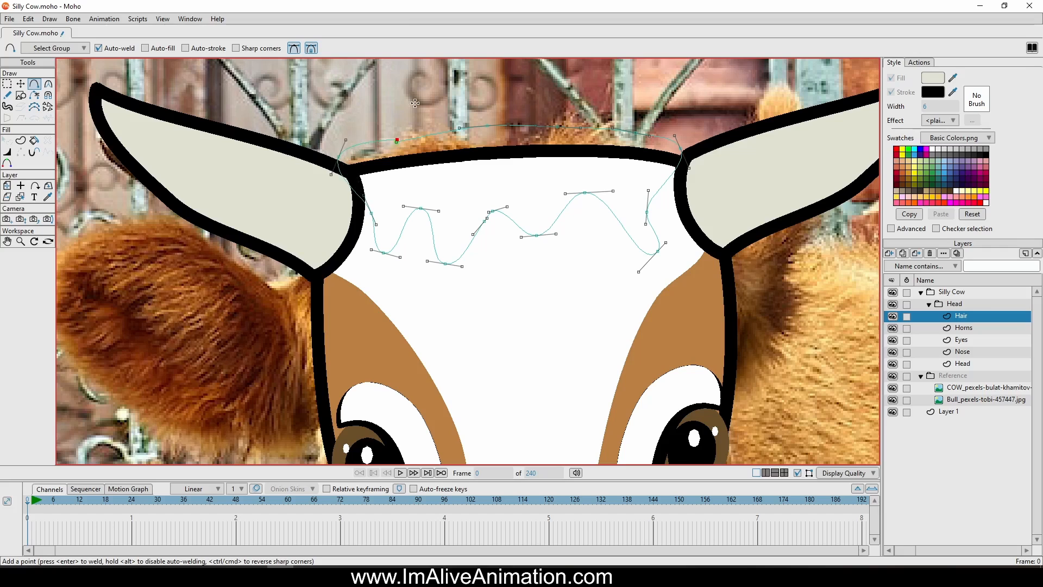
Adjust the curve handles at the hair's upper left corner and along the left part of the fringe to form pointed tufts
{"action": "left_click", "coordinate": [20, 84]}
{"action": "scroll", "coordinate": [375, 144], "scroll_direction": "up", "scroll_amount": 3}
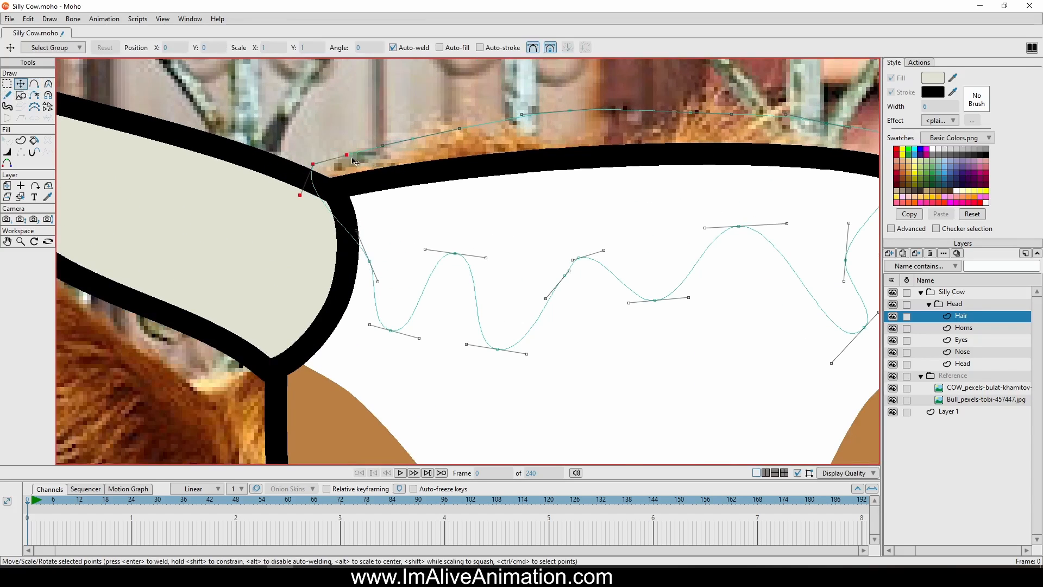
{"action": "left_click_drag", "start_coordinate": [283, 203], "coordinate": [351, 179]}
{"action": "left_click_drag", "start_coordinate": [419, 338], "coordinate": [391, 291]}
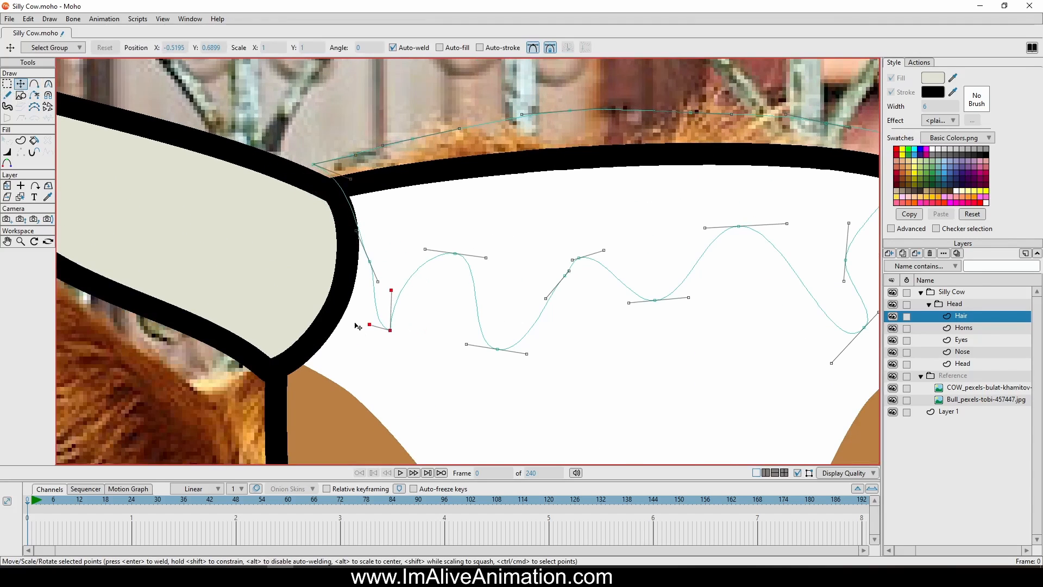
{"action": "left_click_drag", "start_coordinate": [369, 324], "coordinate": [372, 318]}
{"action": "left_click_drag", "start_coordinate": [425, 250], "coordinate": [461, 276]}
{"action": "left_click_drag", "start_coordinate": [527, 353], "coordinate": [483, 238]}
Bend the curve handles along the middle and right part of the fringe into sharp, uneven hair tips
{"action": "left_click_drag", "start_coordinate": [582, 258], "coordinate": [602, 278]}
{"action": "left_click_drag", "start_coordinate": [588, 297], "coordinate": [533, 269]}
{"action": "left_click_drag", "start_coordinate": [689, 298], "coordinate": [640, 242]}
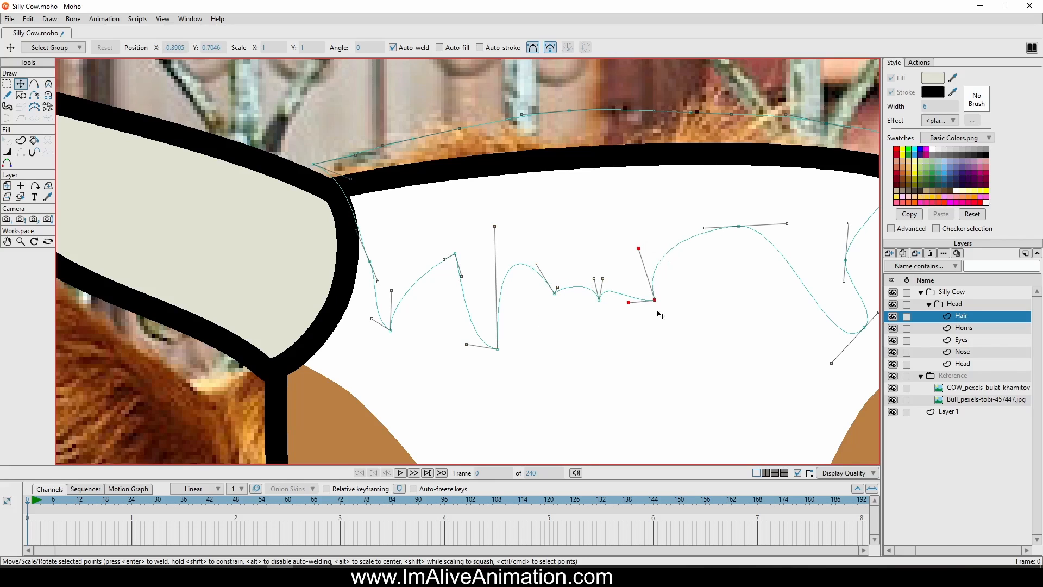
{"action": "left_click_drag", "start_coordinate": [658, 302], "coordinate": [665, 331]}
{"action": "left_click_drag", "start_coordinate": [798, 298], "coordinate": [713, 306]}
{"action": "left_click_drag", "start_coordinate": [747, 371], "coordinate": [750, 303]}
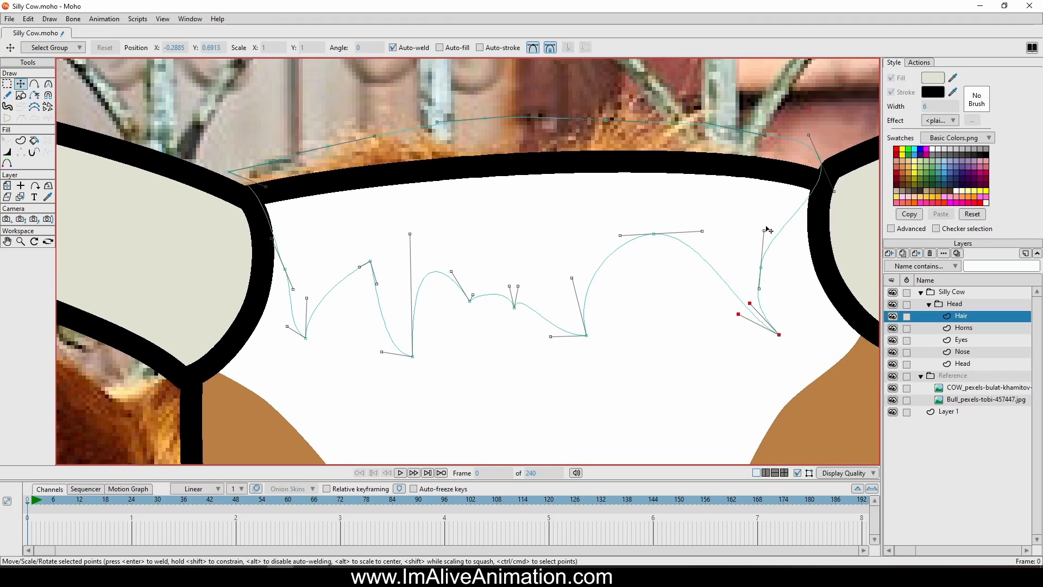
{"action": "left_click_drag", "start_coordinate": [766, 228], "coordinate": [776, 251]}
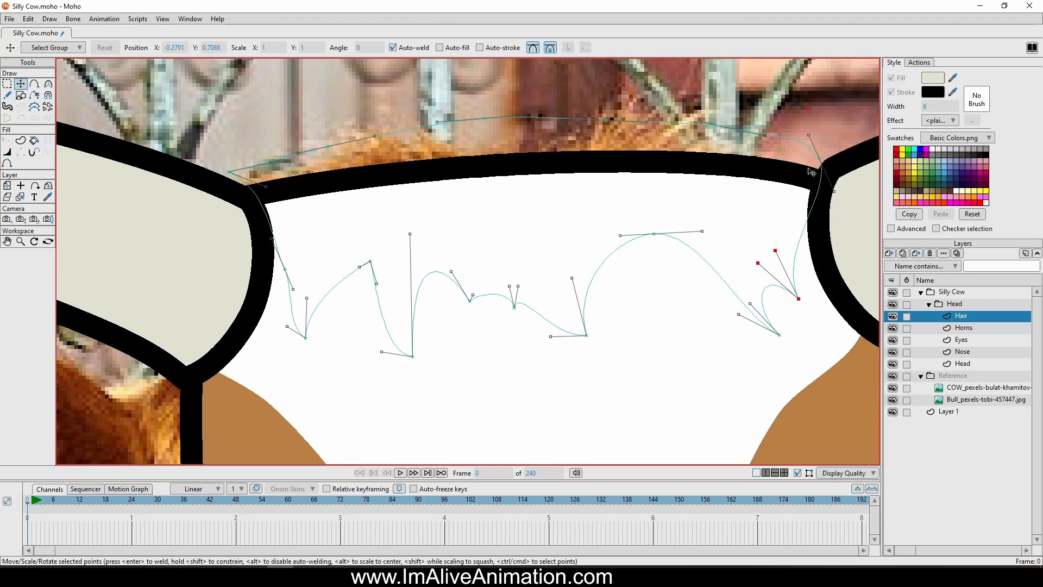
Reshape the hair's upper right corner and upper edge into a row of rounded bumps with sharp notches
{"action": "left_click_drag", "start_coordinate": [834, 191], "coordinate": [797, 155]}
{"action": "left_click_drag", "start_coordinate": [741, 131], "coordinate": [766, 129]}
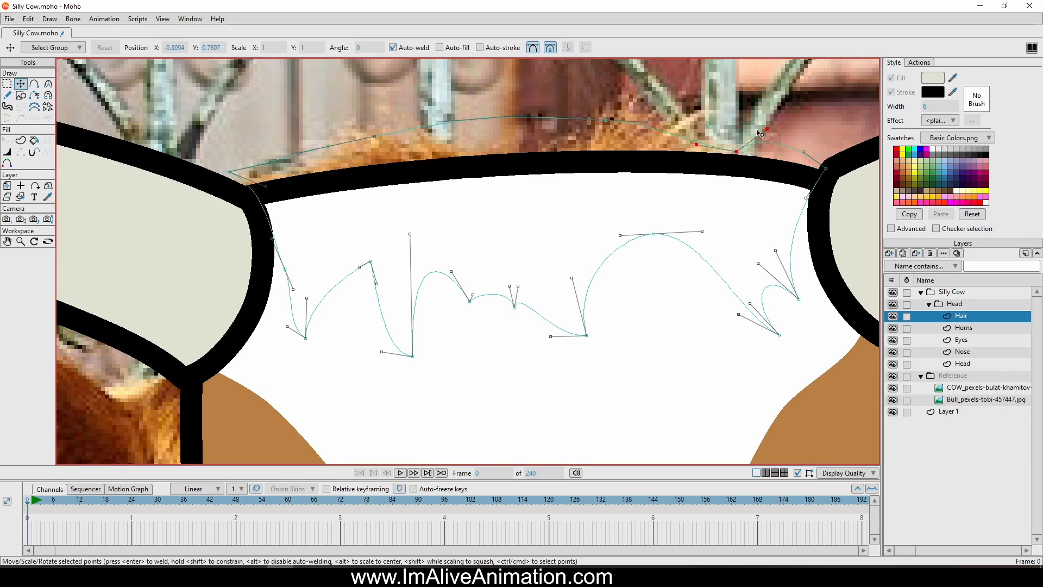
{"action": "left_click_drag", "start_coordinate": [700, 150], "coordinate": [730, 131]}
{"action": "left_click_drag", "start_coordinate": [606, 120], "coordinate": [645, 111]}
{"action": "mouse_move", "coordinate": [565, 129]}
{"action": "left_mouse_down"}
{"action": "mouse_move", "coordinate": [567, 108]}
{"action": "mouse_move", "coordinate": [557, 113]}
{"action": "left_mouse_up"}
{"action": "left_click", "coordinate": [437, 122]}
{"action": "left_click_drag", "start_coordinate": [436, 122], "coordinate": [514, 109]}
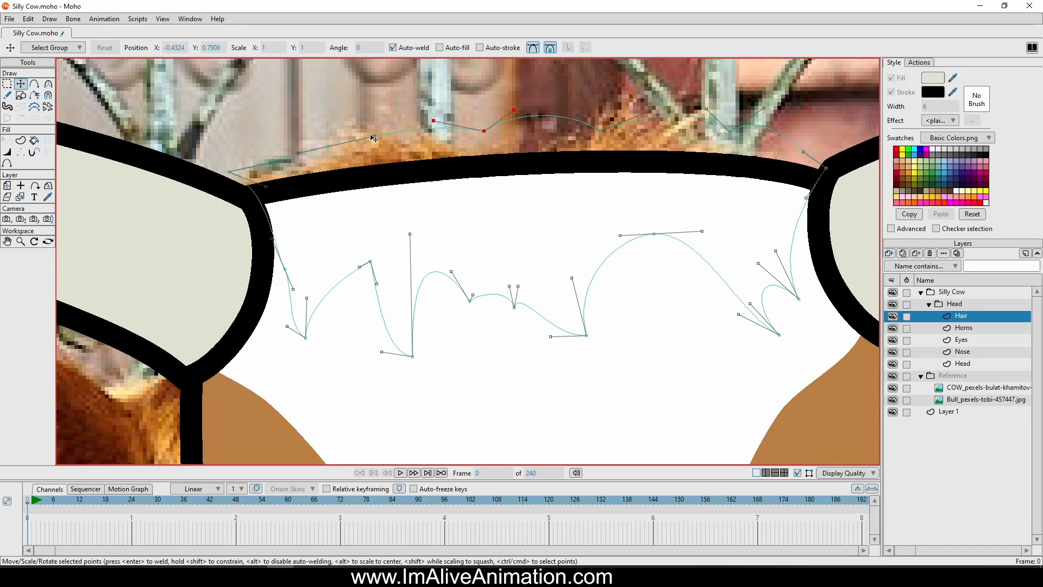
{"action": "left_click_drag", "start_coordinate": [385, 135], "coordinate": [364, 117]}
{"action": "left_click_drag", "start_coordinate": [298, 152], "coordinate": [297, 146]}
Create a shape with fill and stroke from the whole hair outline and set its stroke width to 4
{"action": "left_click", "coordinate": [20, 140]}
{"action": "key", "text": "ctrl+a"}
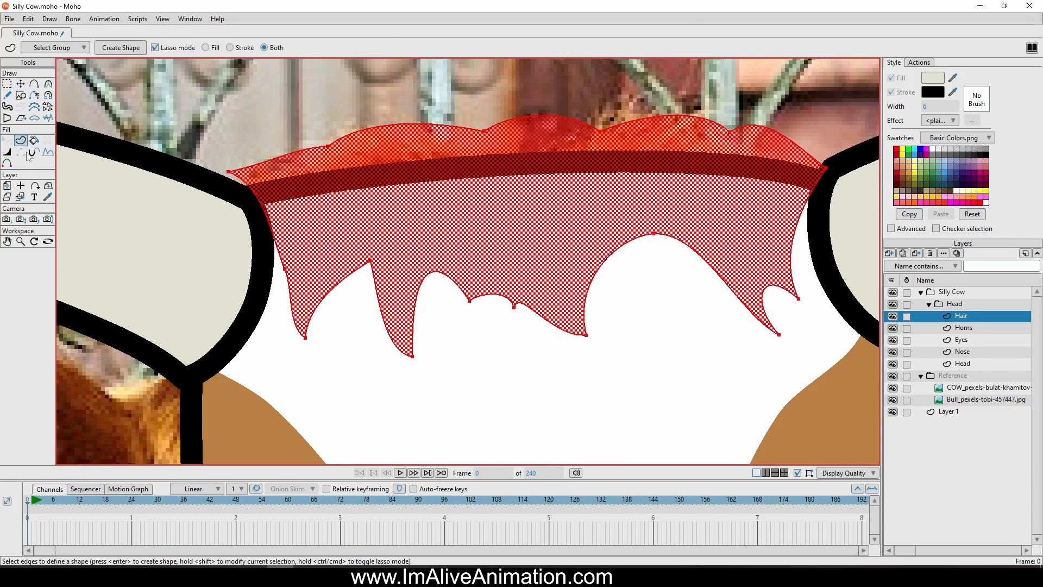
{"action": "left_click", "coordinate": [121, 47]}
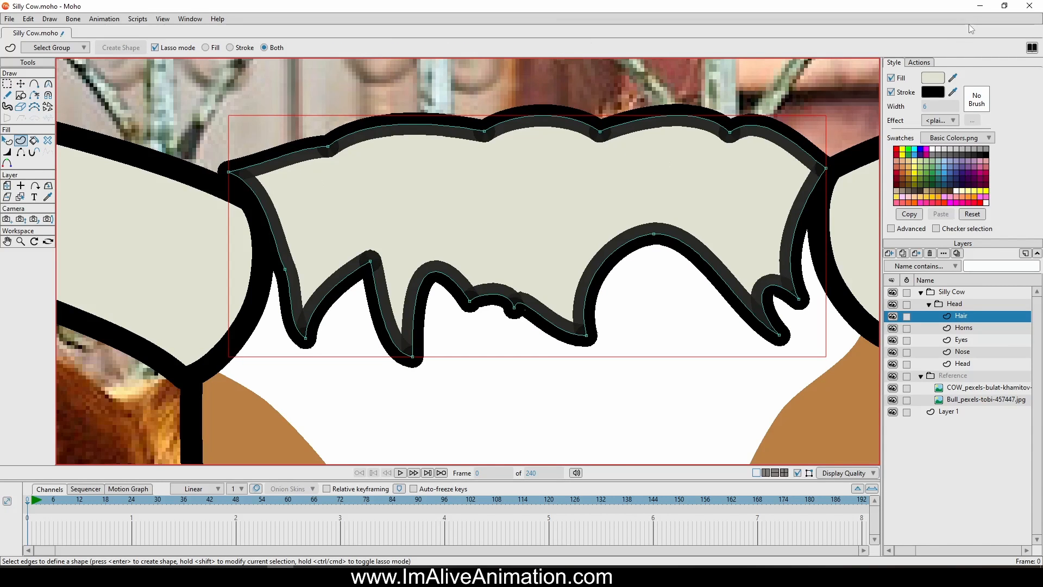
{"action": "scroll", "coordinate": [941, 102], "scroll_direction": "down", "scroll_amount": 3}
{"action": "scroll", "coordinate": [770, 140], "scroll_direction": "up", "scroll_amount": 3}
{"action": "scroll", "coordinate": [730, 177], "scroll_direction": "down", "scroll_amount": 10}
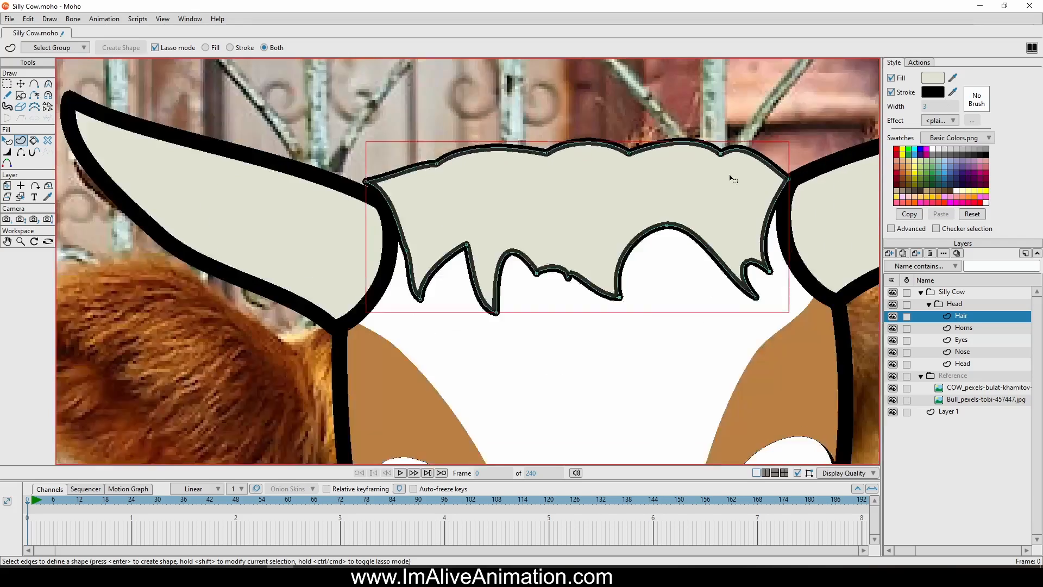
{"action": "key", "text": "ctrl+z"}
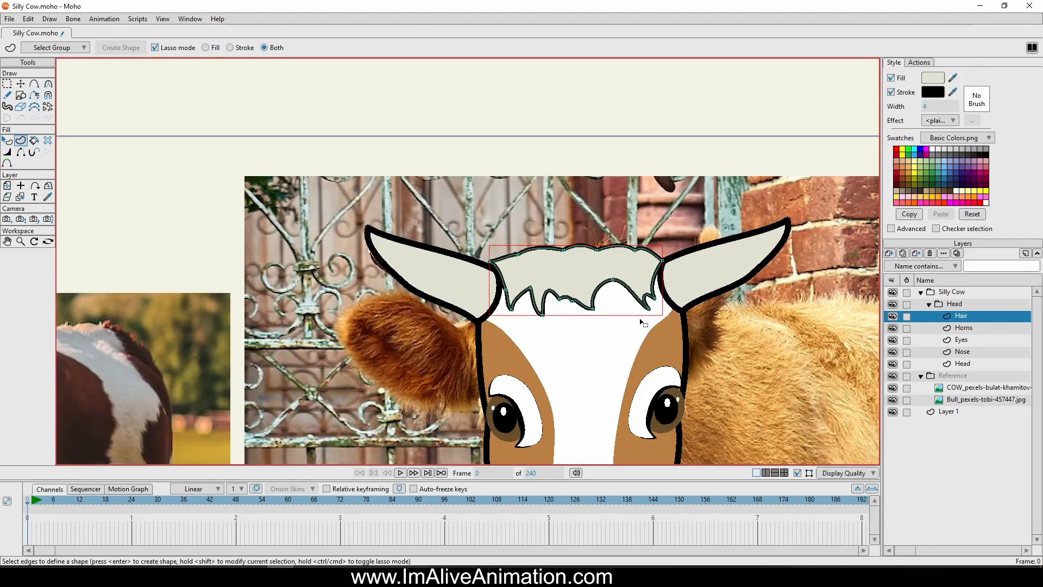
Copy the brown face patch's style onto the hair shape, giving it the brown fill and a stroke width of 6
{"action": "left_click", "coordinate": [7, 140]}
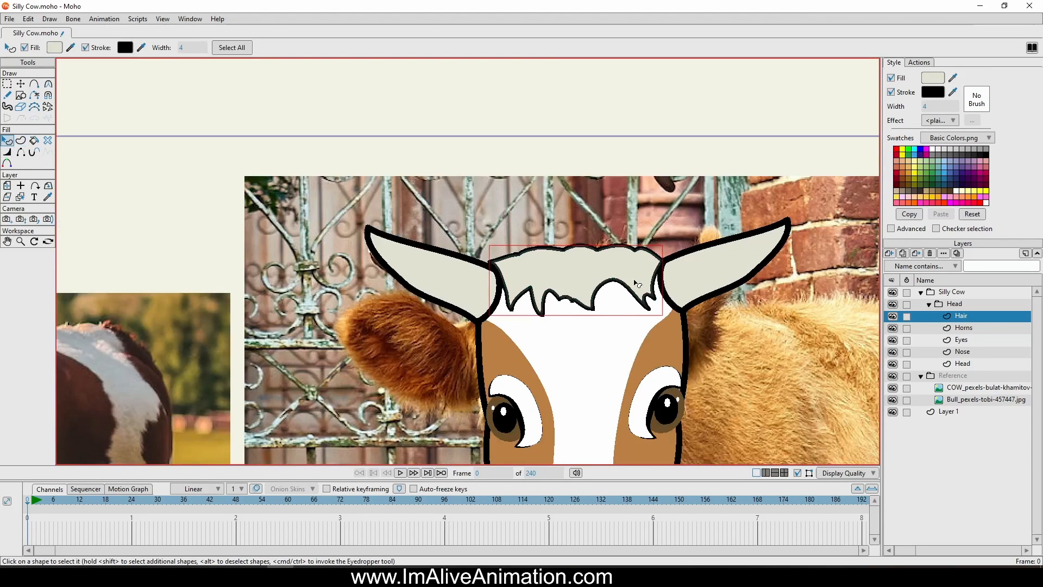
{"action": "left_click_drag", "start_coordinate": [666, 445], "coordinate": [653, 373]}
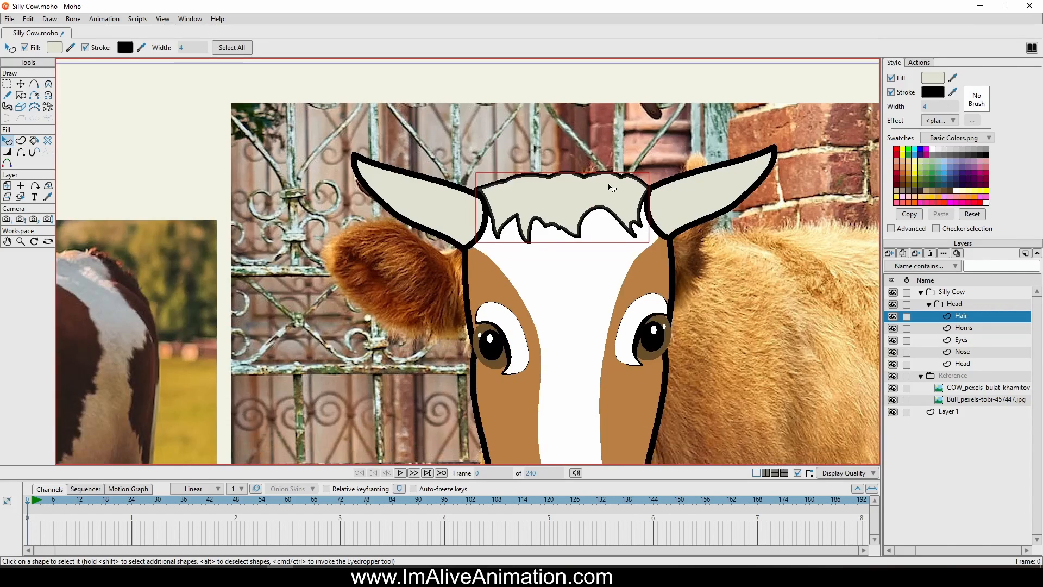
{"action": "left_click", "coordinate": [632, 400], "text": "ctrl"}
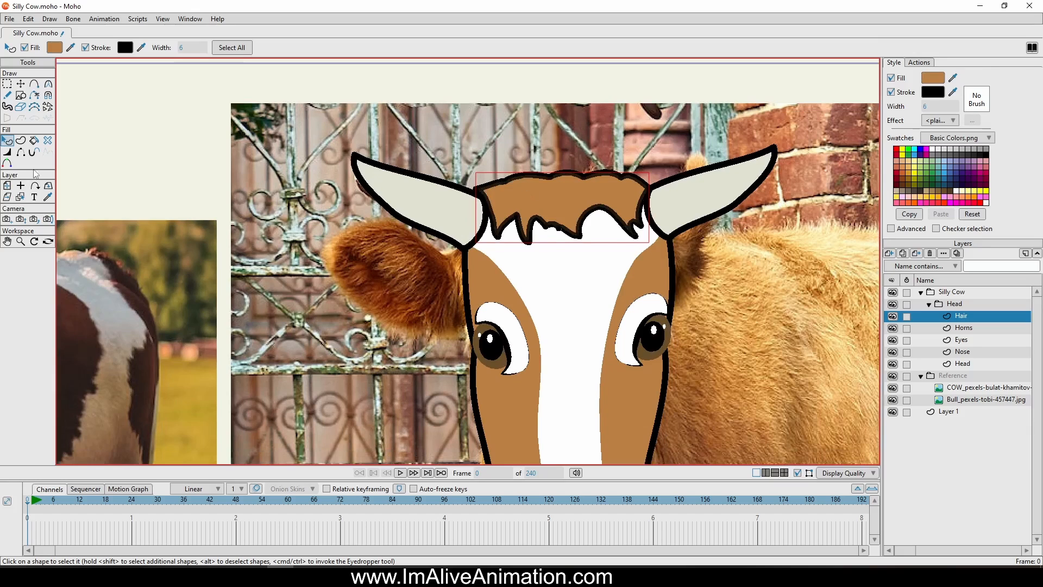
Thin the hair's stroke with the Line Width tool at the fringe tips, the notches and both upper corners
{"action": "left_click", "coordinate": [7, 152]}
{"action": "scroll", "coordinate": [485, 192], "scroll_direction": "up", "scroll_amount": 5}
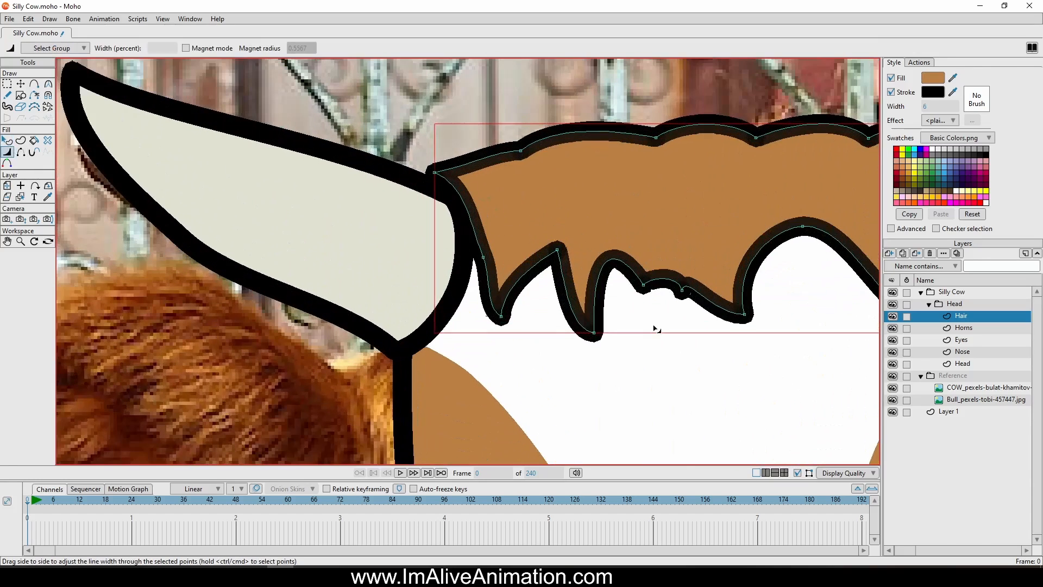
{"action": "left_click_drag", "start_coordinate": [483, 315], "coordinate": [466, 320]}
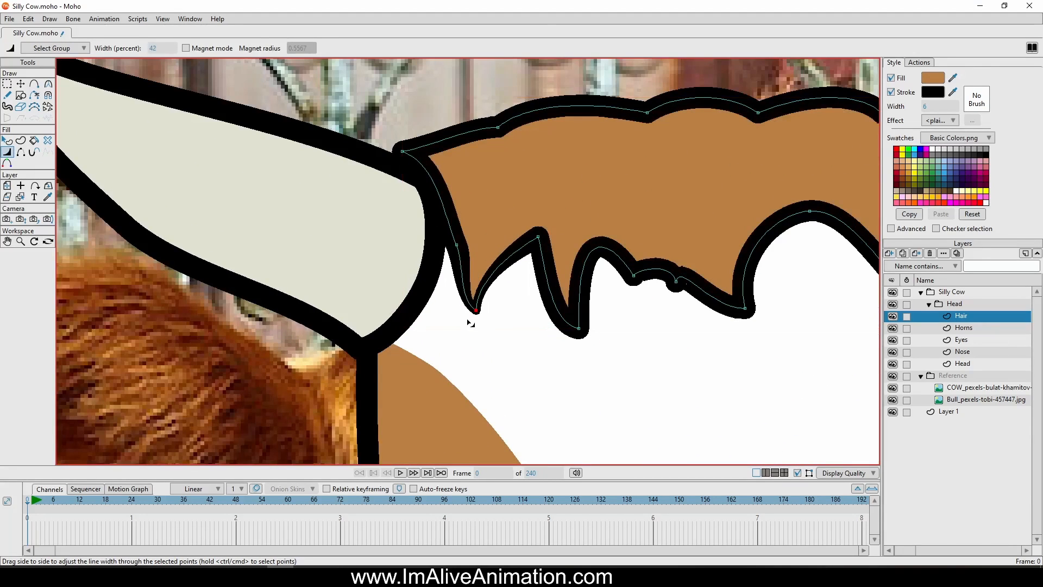
{"action": "left_click_drag", "start_coordinate": [548, 244], "coordinate": [543, 245]}
{"action": "left_click_drag", "start_coordinate": [587, 337], "coordinate": [570, 336]}
{"action": "mouse_move", "coordinate": [643, 306]}
{"action": "left_mouse_down"}
{"action": "mouse_move", "coordinate": [681, 298]}
{"action": "mouse_move", "coordinate": [636, 285]}
{"action": "left_mouse_up"}
{"action": "mouse_move", "coordinate": [774, 322]}
{"action": "left_mouse_down"}
{"action": "mouse_move", "coordinate": [751, 322]}
{"action": "mouse_move", "coordinate": [795, 336]}
{"action": "mouse_move", "coordinate": [777, 323]}
{"action": "left_mouse_up"}
{"action": "left_click_drag", "start_coordinate": [795, 325], "coordinate": [545, 315]}
{"action": "left_click_drag", "start_coordinate": [562, 225], "coordinate": [548, 226]}
{"action": "mouse_move", "coordinate": [679, 306]}
{"action": "left_mouse_down"}
{"action": "mouse_move", "coordinate": [659, 308]}
{"action": "mouse_move", "coordinate": [676, 309]}
{"action": "left_mouse_up"}
{"action": "left_click_drag", "start_coordinate": [696, 264], "coordinate": [679, 261]}
{"action": "left_click_drag", "start_coordinate": [718, 140], "coordinate": [705, 141]}
{"action": "left_click_drag", "start_coordinate": [200, 224], "coordinate": [193, 223]}
{"action": "left_click_drag", "start_coordinate": [164, 151], "coordinate": [155, 150]}
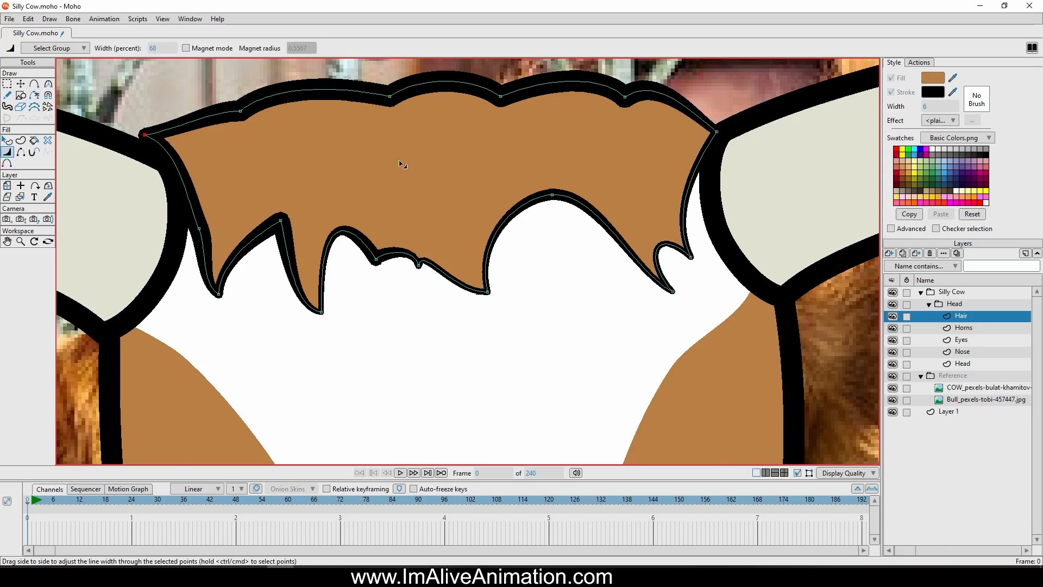
Add a new vector layer, place it below the Head layer inside the Head group, and name it Ears
{"action": "scroll", "coordinate": [402, 164], "scroll_direction": "down", "scroll_amount": 5}
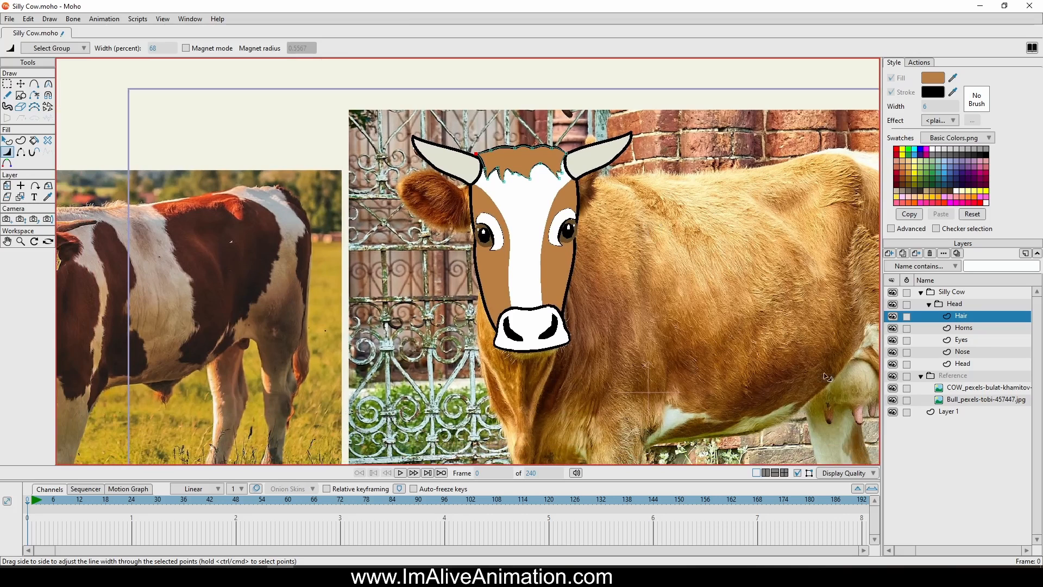
{"action": "left_click", "coordinate": [960, 365]}
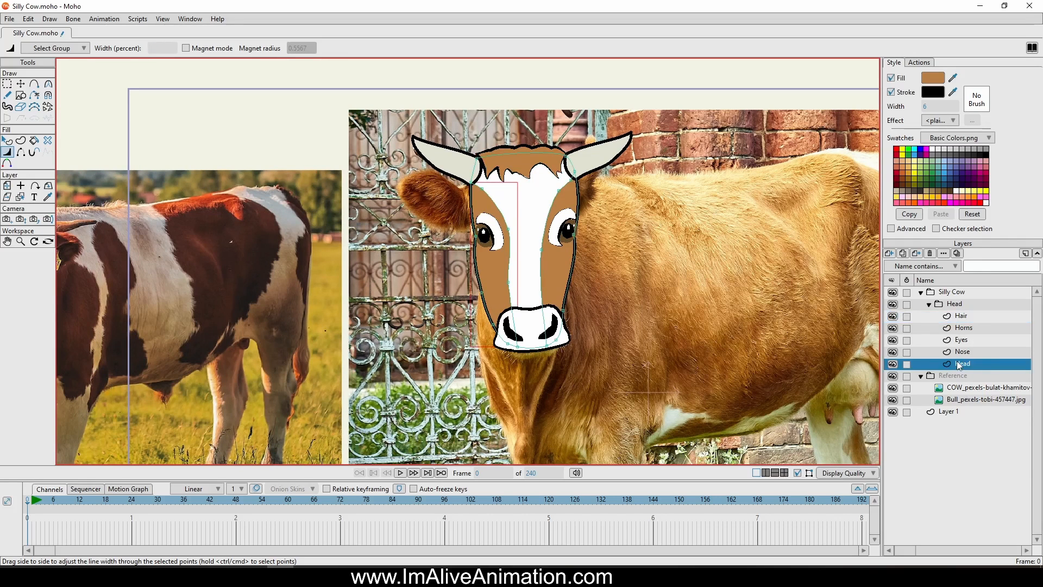
{"action": "left_click", "coordinate": [889, 254]}
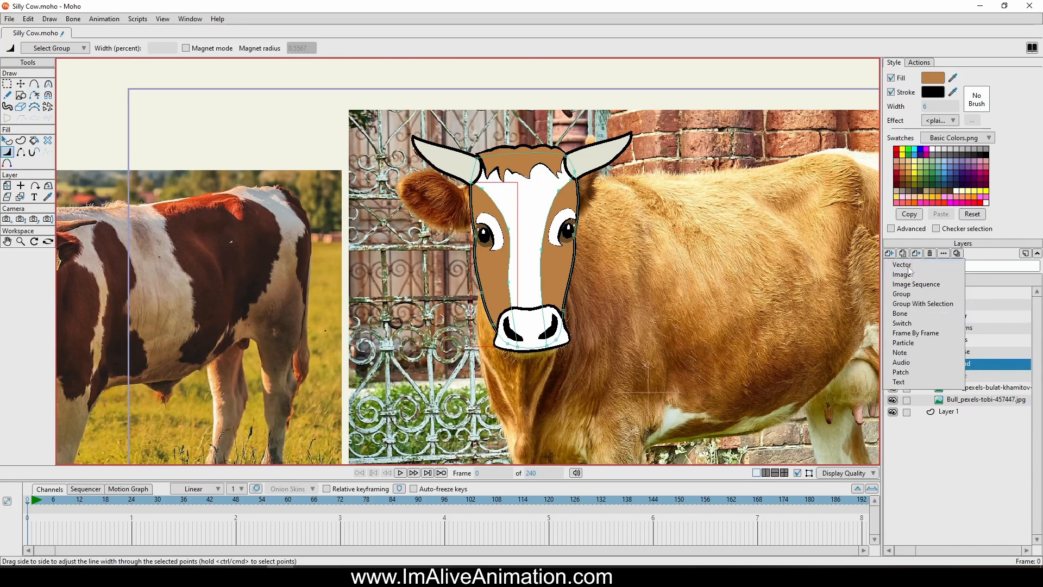
{"action": "left_click", "coordinate": [912, 267]}
{"action": "left_click_drag", "start_coordinate": [982, 371], "coordinate": [981, 380]}
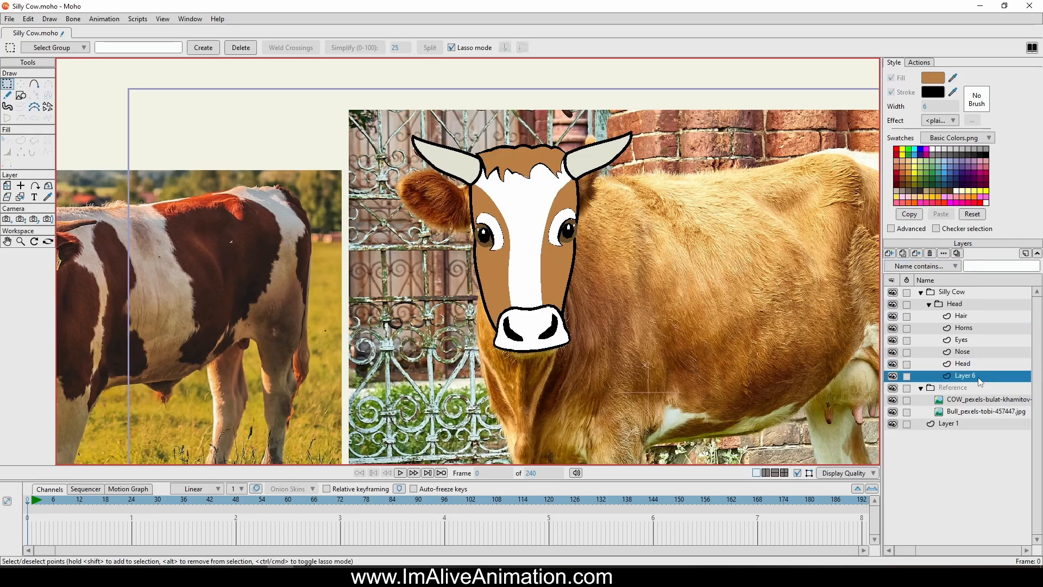
{"action": "double_click", "coordinate": [981, 380]}
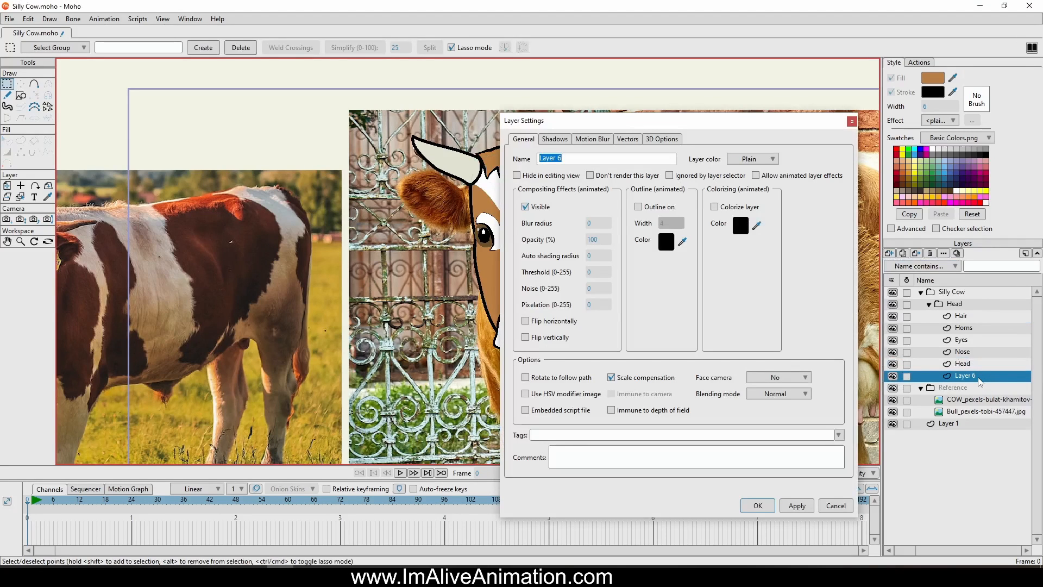
{"action": "type", "text": "Ears"}
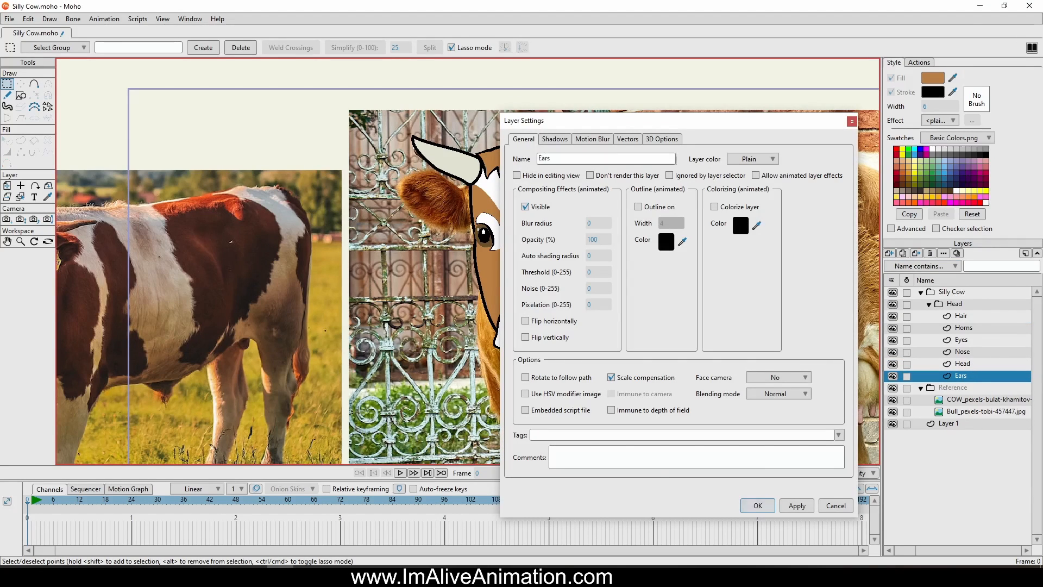
{"action": "key", "text": "Return"}
Trace the outline of the photo's left-hand ear with the Add Point tool, running its base behind the cow's face
{"action": "left_click", "coordinate": [35, 83]}
{"action": "scroll", "coordinate": [441, 251], "scroll_direction": "up", "scroll_amount": 3}
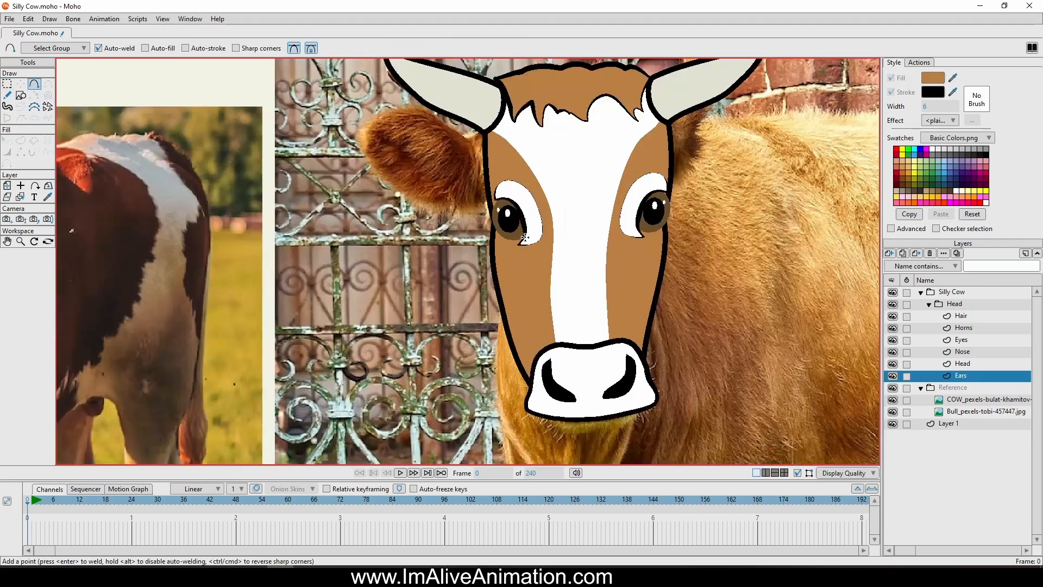
{"action": "scroll", "coordinate": [601, 158], "scroll_direction": "up", "scroll_amount": 2}
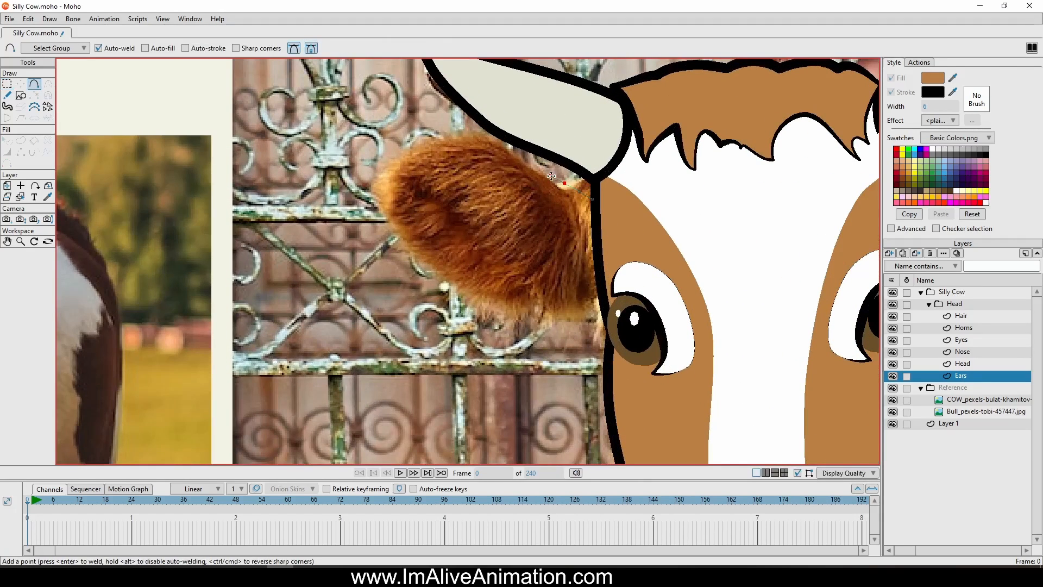
{"action": "left_click_drag", "start_coordinate": [458, 130], "coordinate": [427, 130]}
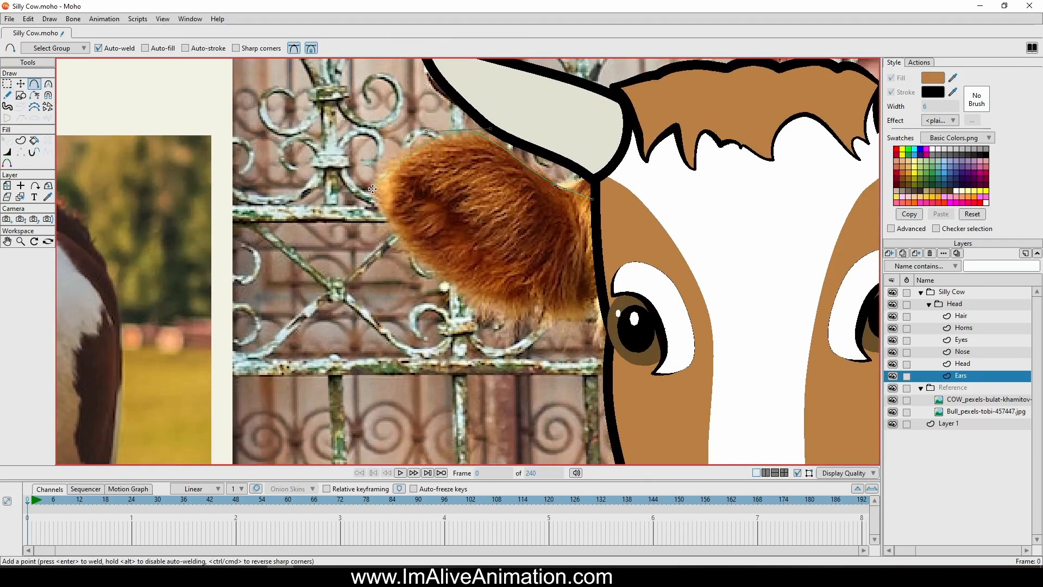
{"action": "left_click_drag", "start_coordinate": [372, 189], "coordinate": [373, 204]}
{"action": "left_click_drag", "start_coordinate": [463, 296], "coordinate": [478, 304]}
{"action": "left_click_drag", "start_coordinate": [569, 311], "coordinate": [593, 198]}
Draw a curve inside the ear from its upper outer edge down to the lower edge, marking off the inner ear
{"action": "left_click", "coordinate": [392, 157]}
{"action": "left_click_drag", "start_coordinate": [393, 158], "coordinate": [476, 163]}
{"action": "left_click_drag", "start_coordinate": [476, 164], "coordinate": [533, 308]}
{"action": "left_click", "coordinate": [20, 84]}
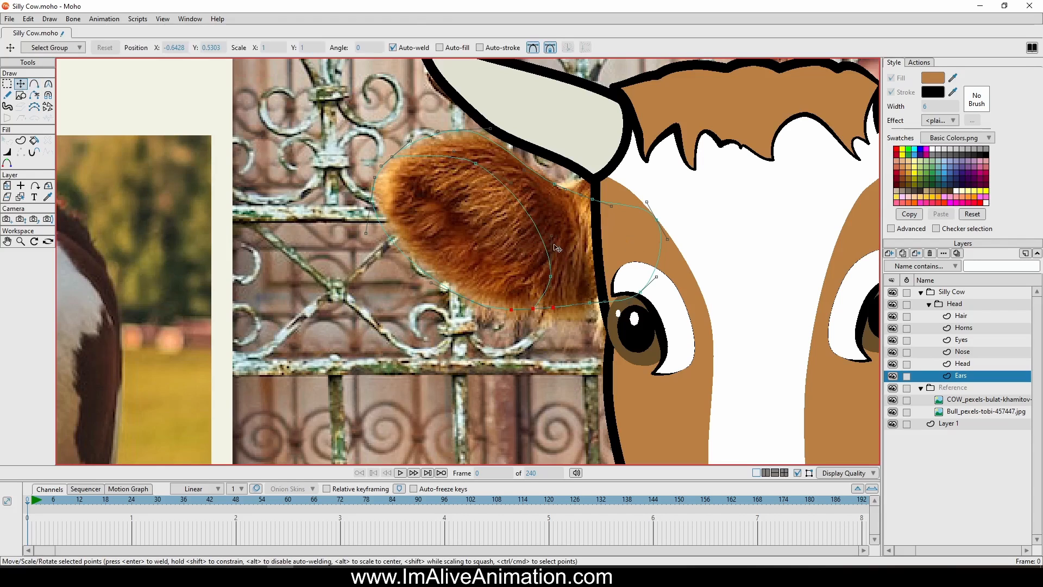
{"action": "key", "text": "ctrl+a"}
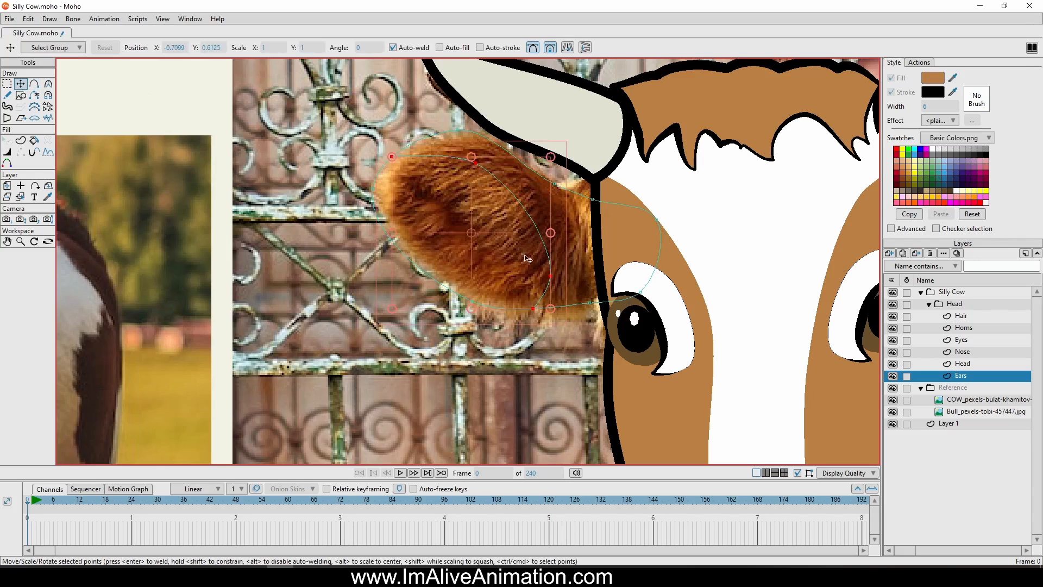
{"action": "left_click_drag", "start_coordinate": [375, 276], "coordinate": [376, 177]}
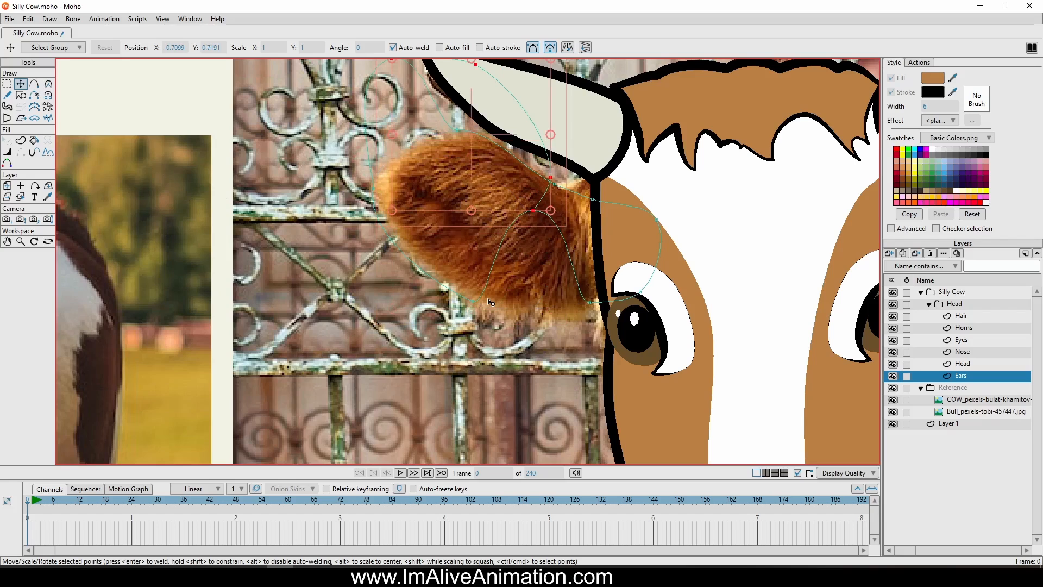
{"action": "key", "text": "ctrl+z"}
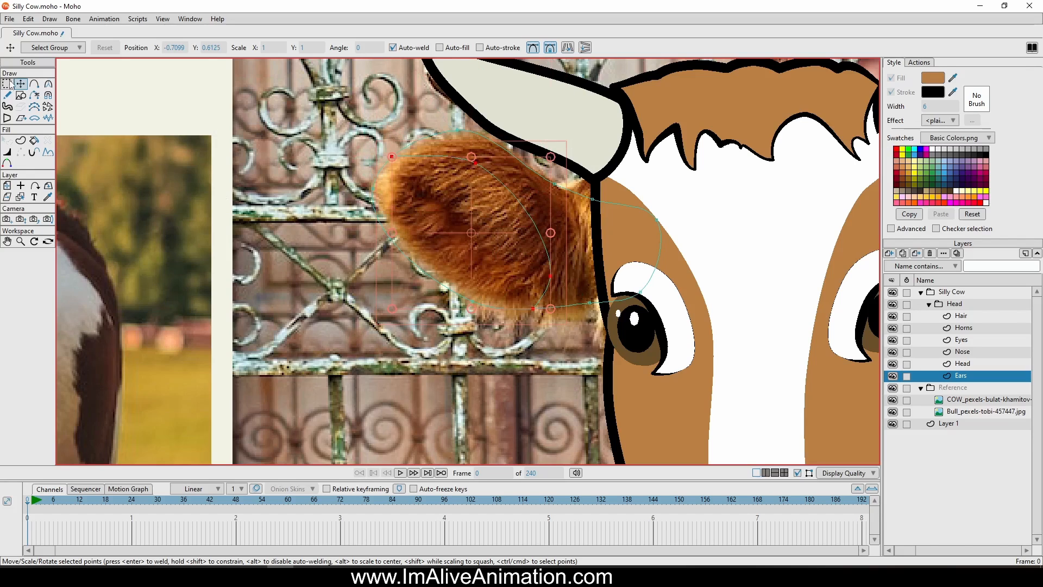
Create one shape with fill and stroke from the inner ear area and another from the surrounding outer ear
{"action": "key", "text": "g"}
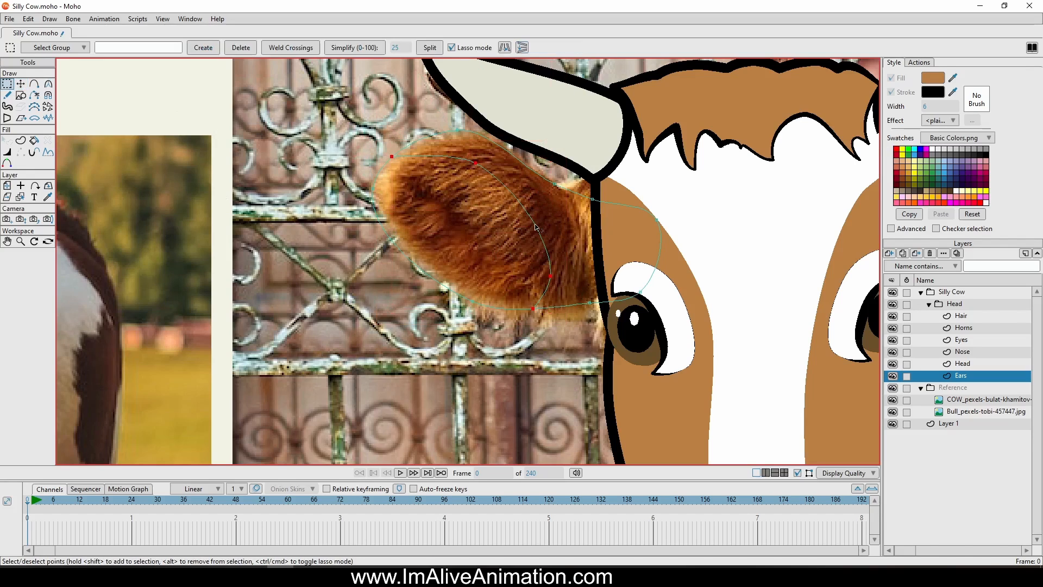
{"action": "mouse_move", "coordinate": [340, 214]}
{"action": "left_mouse_down"}
{"action": "mouse_move", "coordinate": [522, 363]}
{"action": "mouse_move", "coordinate": [552, 332]}
{"action": "left_mouse_up"}
{"action": "left_click", "coordinate": [21, 140]}
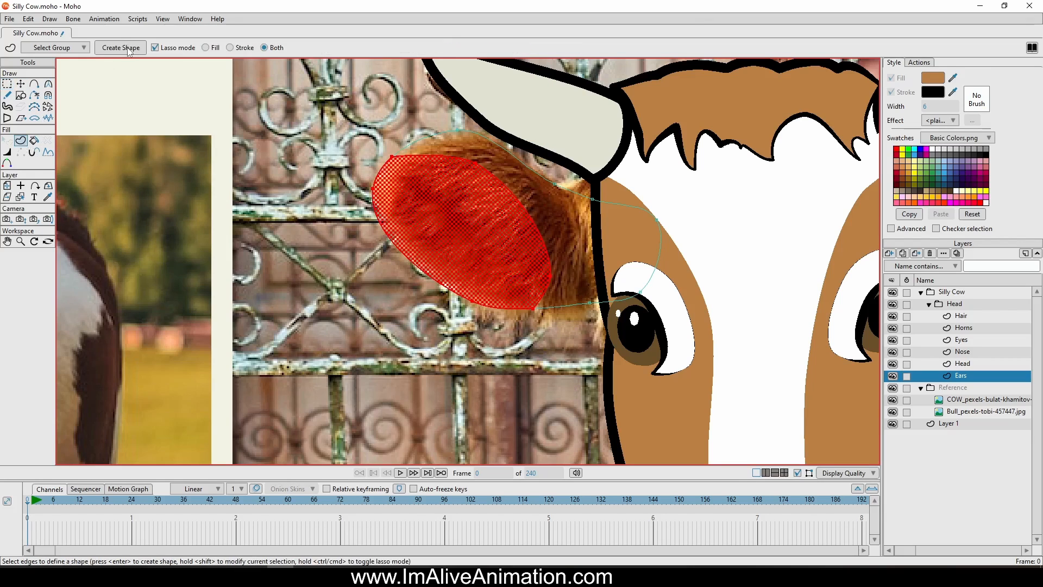
{"action": "left_click", "coordinate": [123, 48]}
{"action": "left_click", "coordinate": [419, 110]}
{"action": "mouse_move", "coordinate": [383, 161]}
{"action": "left_mouse_down"}
{"action": "mouse_move", "coordinate": [533, 328]}
{"action": "mouse_move", "coordinate": [578, 133]}
{"action": "mouse_move", "coordinate": [429, 104]}
{"action": "left_mouse_up"}
{"action": "left_click", "coordinate": [124, 48]}
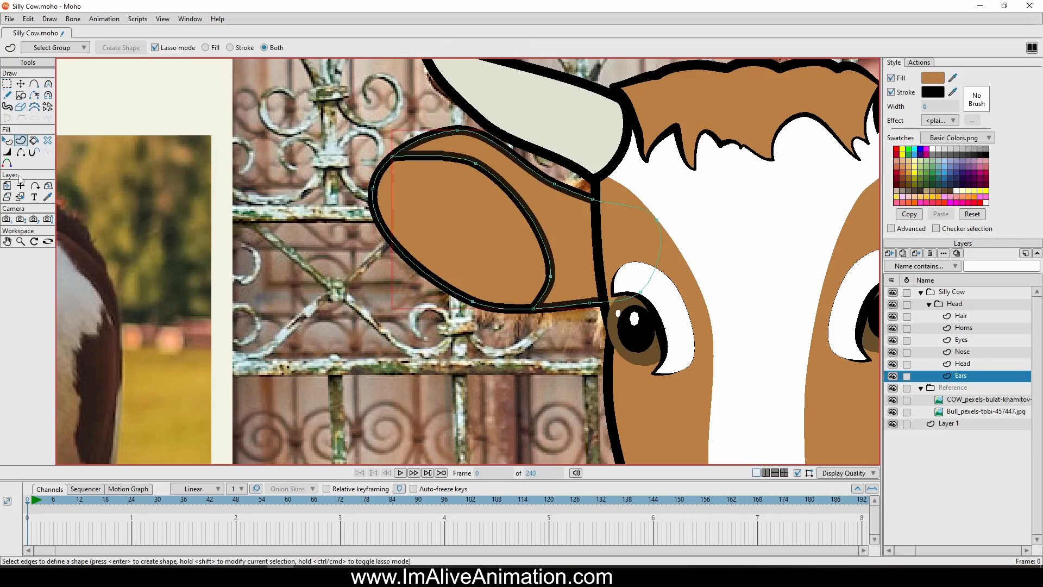
Darken the inner ear's fill to a medium brown, RGB 123, 85, 48
{"action": "left_click", "coordinate": [7, 141]}
{"action": "left_click", "coordinate": [477, 253]}
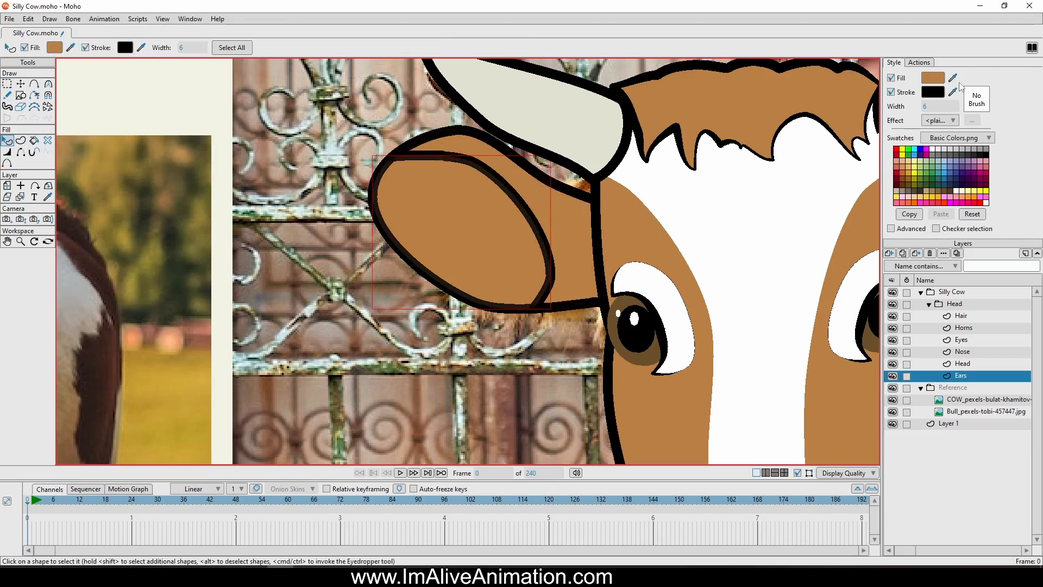
{"action": "left_click", "coordinate": [933, 78]}
{"action": "left_click_drag", "start_coordinate": [865, 186], "coordinate": [849, 217]}
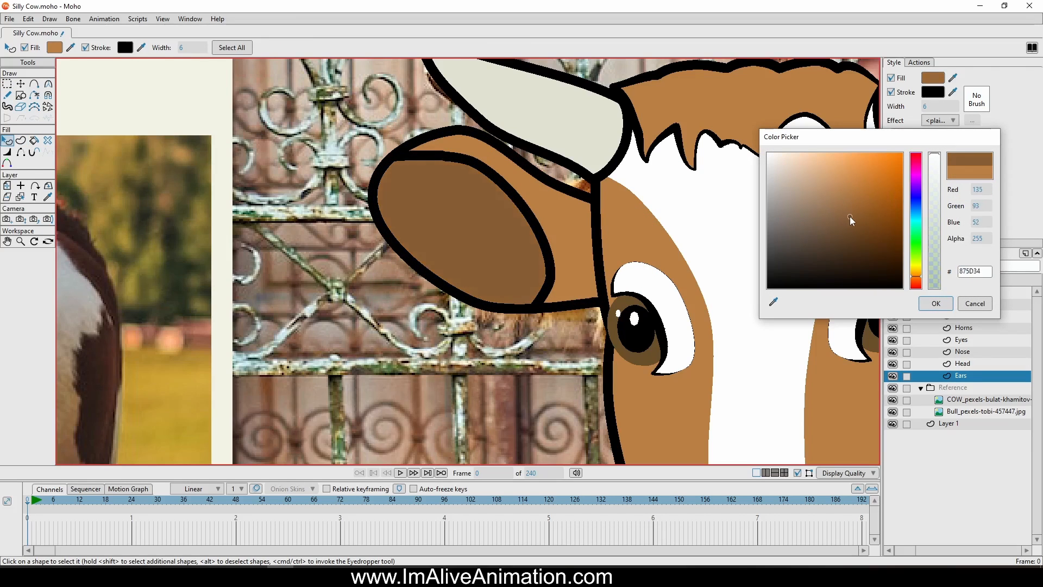
{"action": "left_click", "coordinate": [936, 303]}
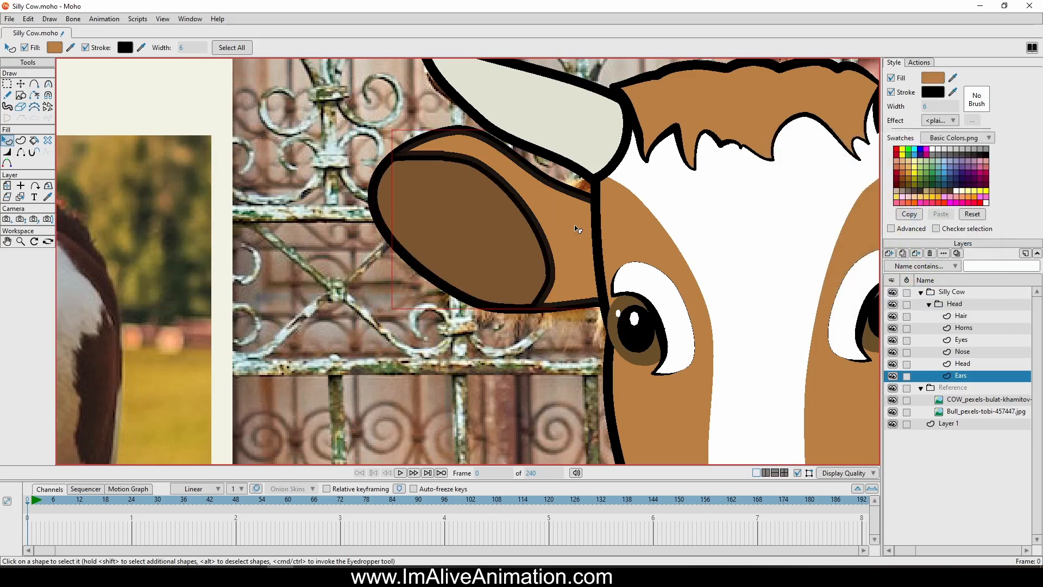
Give the outer ear a darker brown fill and hide the stroke along the curve between the inner and outer ear
{"action": "left_click", "coordinate": [933, 77]}
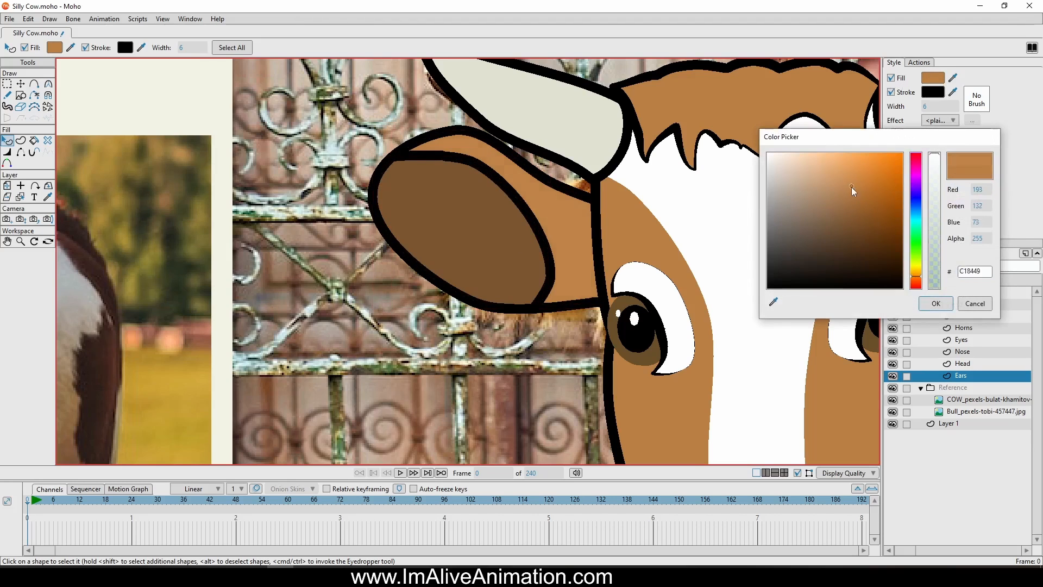
{"action": "left_click_drag", "start_coordinate": [852, 187], "coordinate": [851, 209]}
{"action": "left_click", "coordinate": [936, 303]}
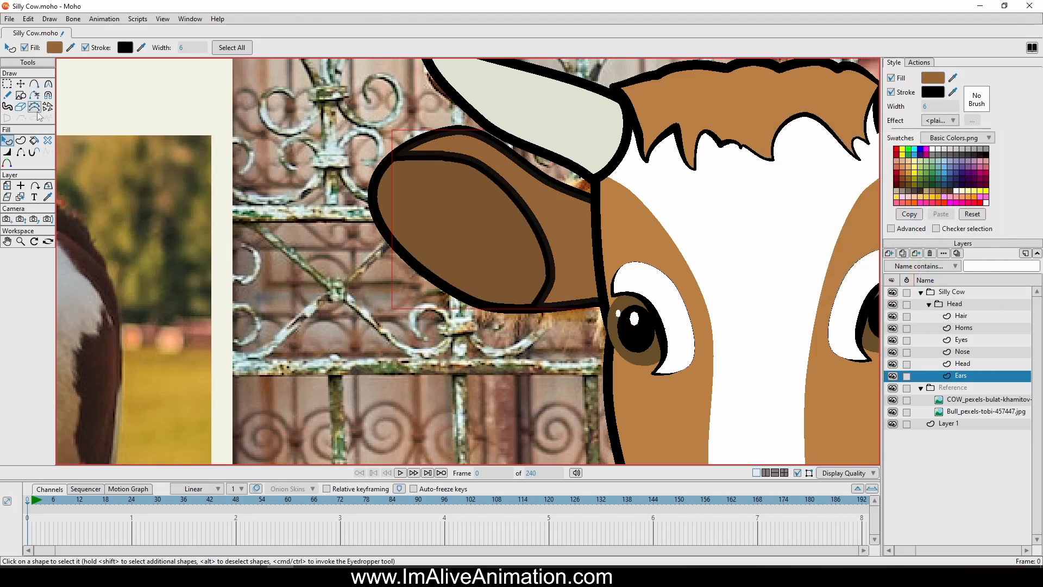
{"action": "left_click", "coordinate": [21, 152]}
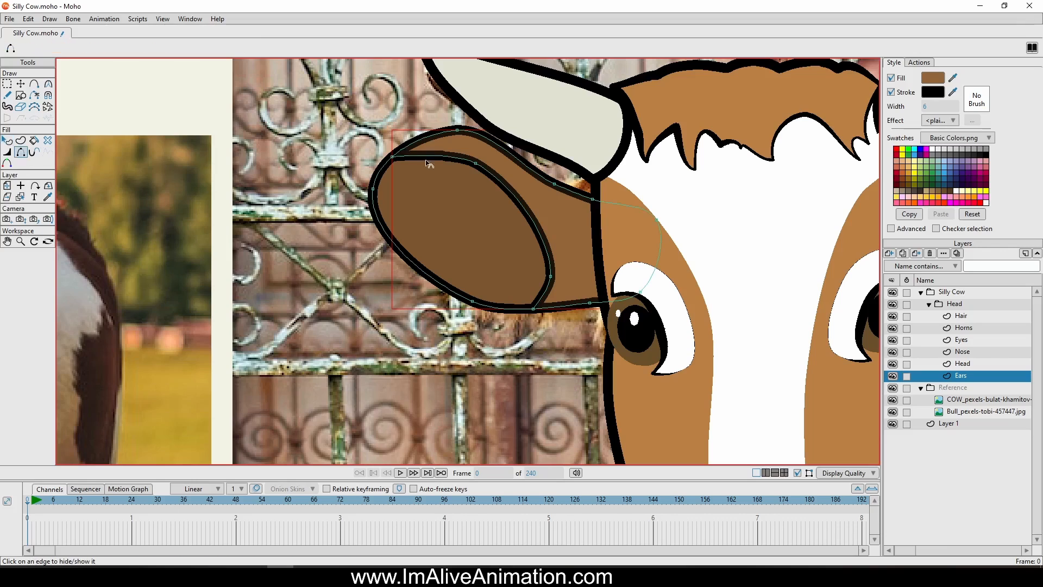
{"action": "left_click", "coordinate": [546, 285]}
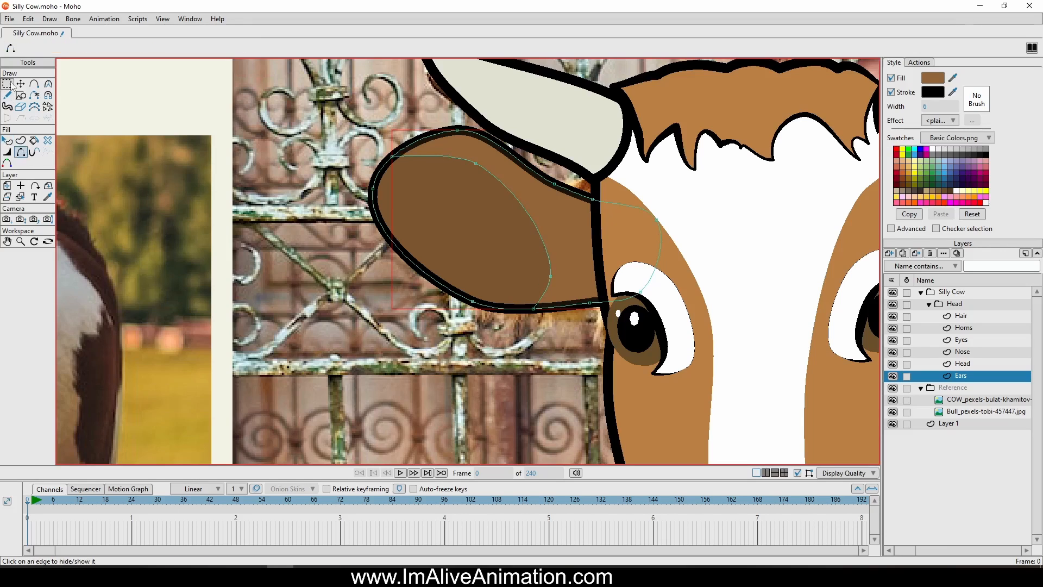
Set the inner ear's fill to the dark brown 573C21
{"action": "left_click", "coordinate": [7, 140]}
{"action": "left_click", "coordinate": [435, 226]}
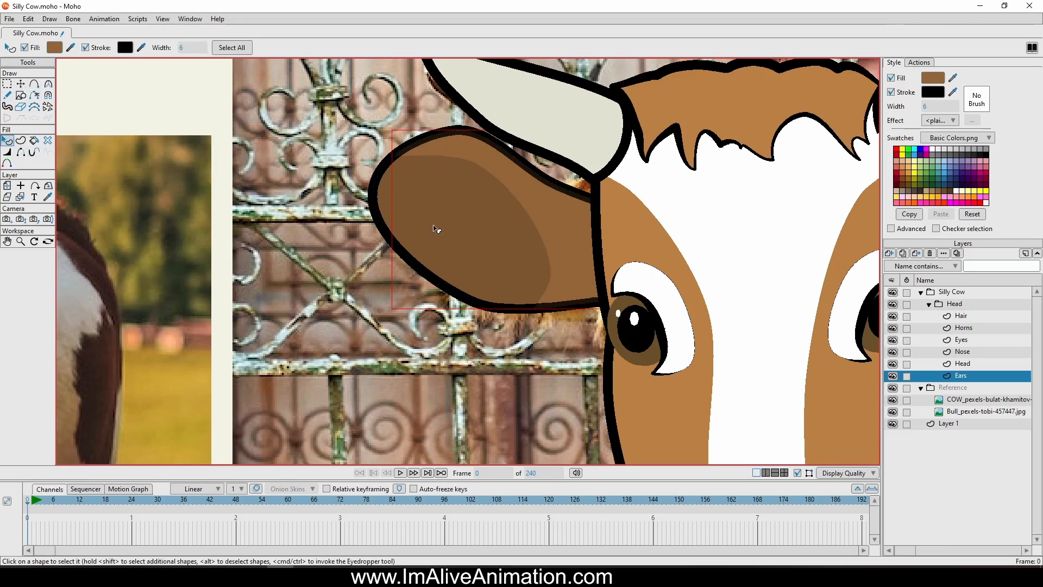
{"action": "left_click", "coordinate": [933, 78]}
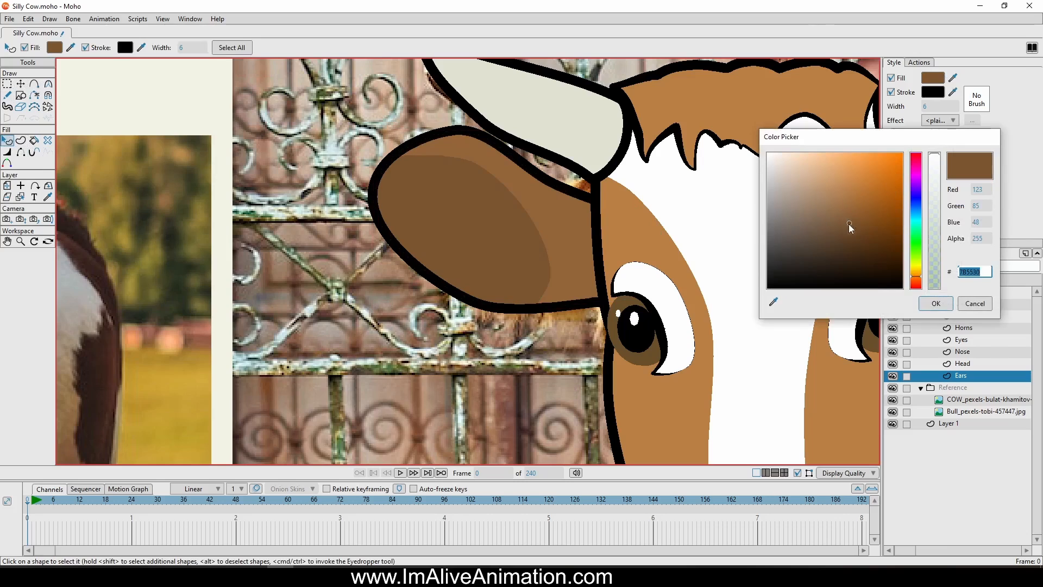
{"action": "left_click", "coordinate": [849, 241]}
{"action": "left_click", "coordinate": [944, 307]}
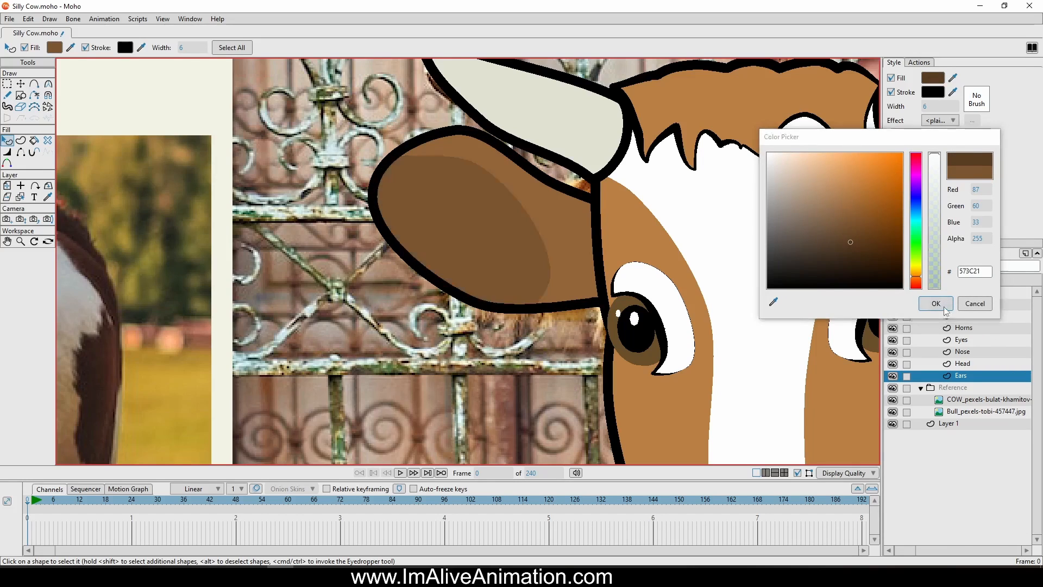
Reshape the inner ear's curve with Transform Points so the dark area reaches almost to the ear's base
{"action": "scroll", "coordinate": [664, 299], "scroll_direction": "down", "scroll_amount": 5}
{"action": "left_click_drag", "start_coordinate": [679, 318], "coordinate": [598, 301]}
{"action": "scroll", "coordinate": [598, 302], "scroll_direction": "up", "scroll_amount": 3}
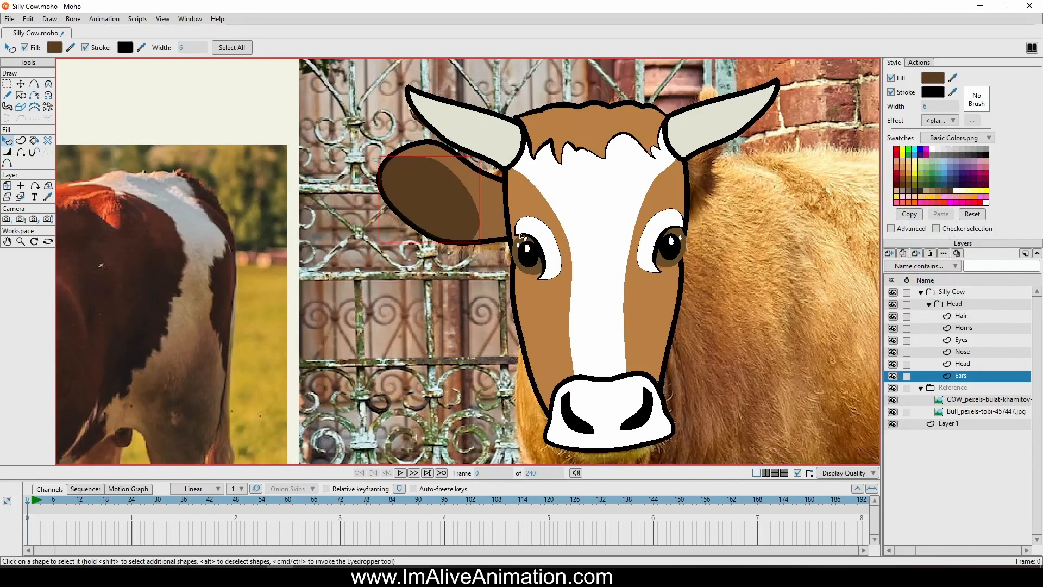
{"action": "left_click", "coordinate": [20, 83]}
{"action": "scroll", "coordinate": [380, 173], "scroll_direction": "up", "scroll_amount": 2}
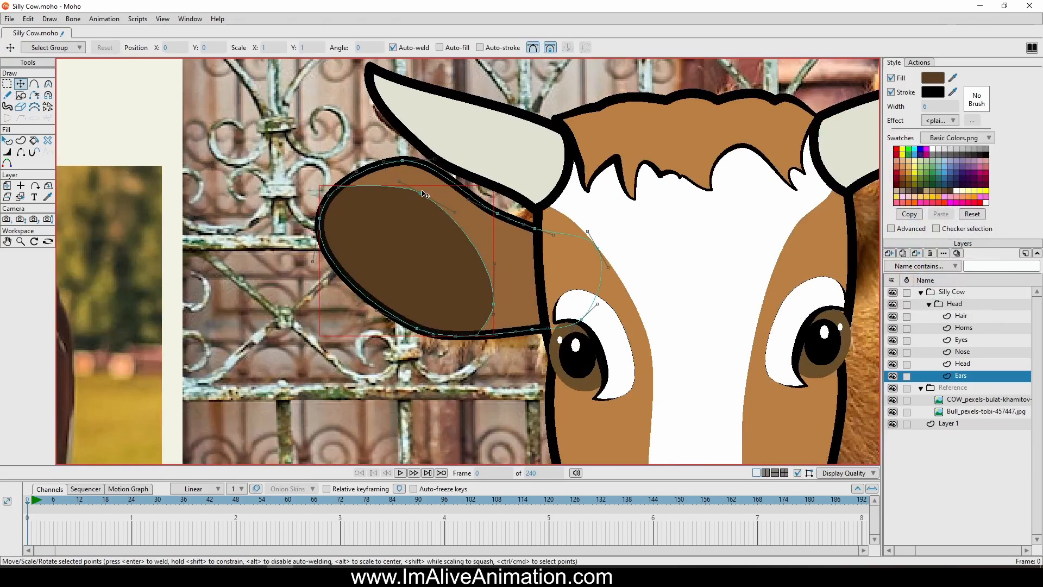
{"action": "left_click_drag", "start_coordinate": [419, 192], "coordinate": [417, 181]}
{"action": "left_click_drag", "start_coordinate": [494, 302], "coordinate": [538, 294]}
{"action": "mouse_move", "coordinate": [536, 255]}
{"action": "left_mouse_down"}
{"action": "mouse_move", "coordinate": [535, 269]}
{"action": "mouse_move", "coordinate": [527, 264]}
{"action": "left_mouse_up"}
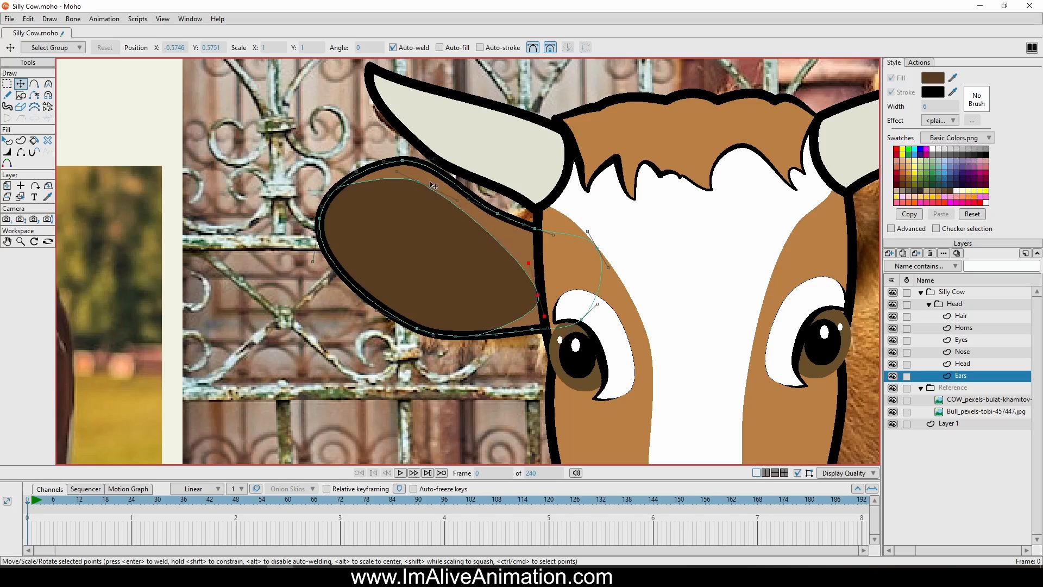
{"action": "left_click_drag", "start_coordinate": [417, 185], "coordinate": [416, 194]}
Reshape the ear's outer outline into an angular form with sharp corners at the tip, upper edge and lower edge
{"action": "scroll", "coordinate": [353, 251], "scroll_direction": "up", "scroll_amount": 3}
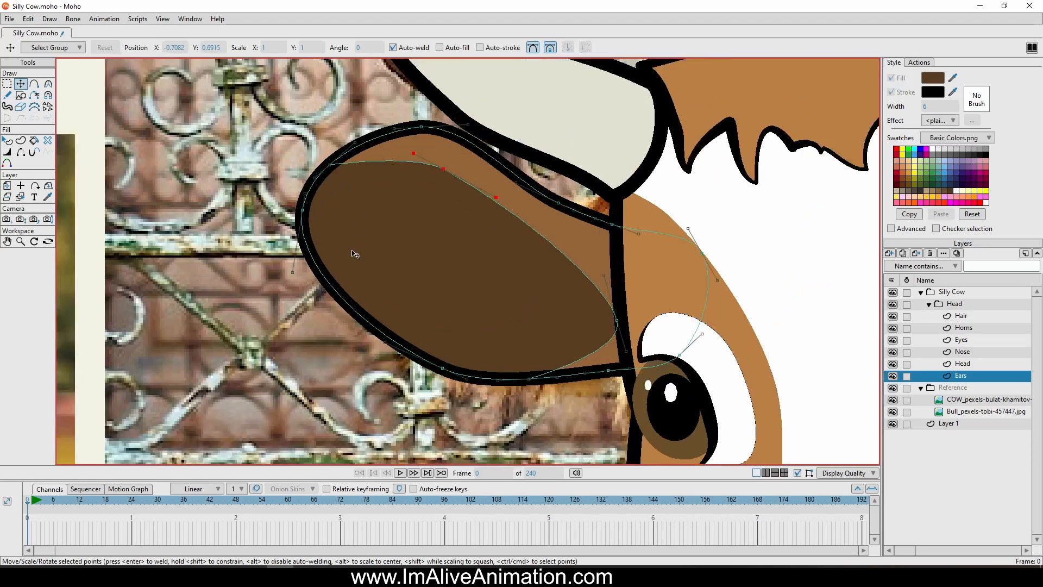
{"action": "left_click_drag", "start_coordinate": [282, 276], "coordinate": [324, 168]}
{"action": "left_click", "coordinate": [324, 146]}
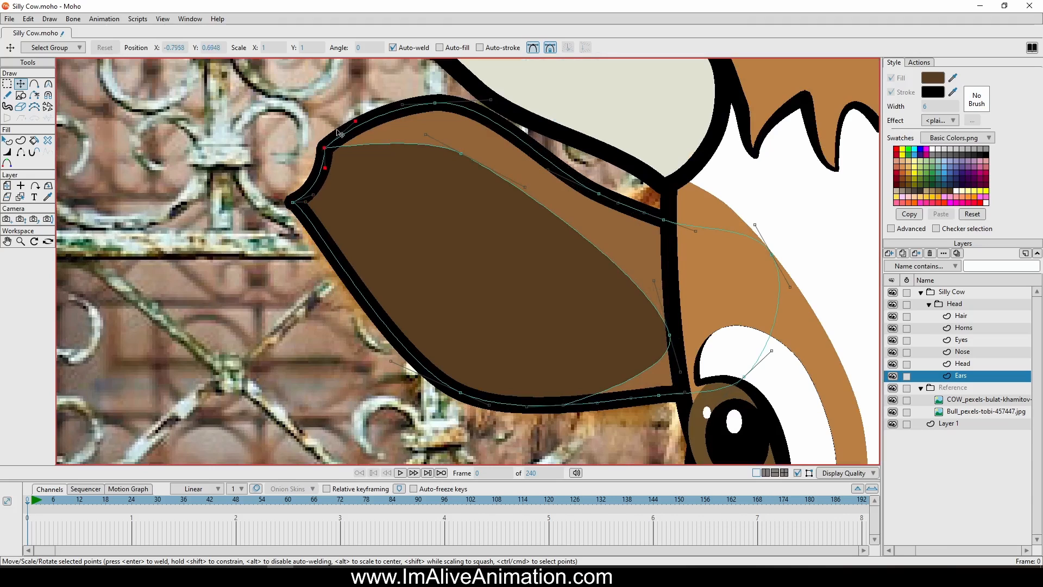
{"action": "left_click_drag", "start_coordinate": [356, 121], "coordinate": [362, 132]}
{"action": "left_click_drag", "start_coordinate": [433, 103], "coordinate": [402, 112]}
{"action": "left_click_drag", "start_coordinate": [477, 96], "coordinate": [449, 101]}
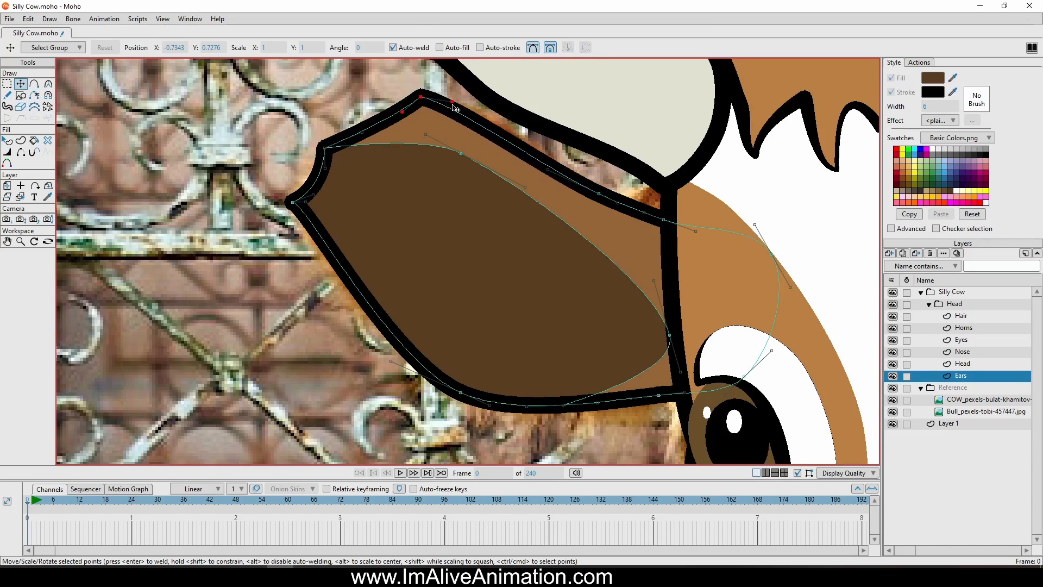
{"action": "left_click_drag", "start_coordinate": [494, 406], "coordinate": [490, 393]}
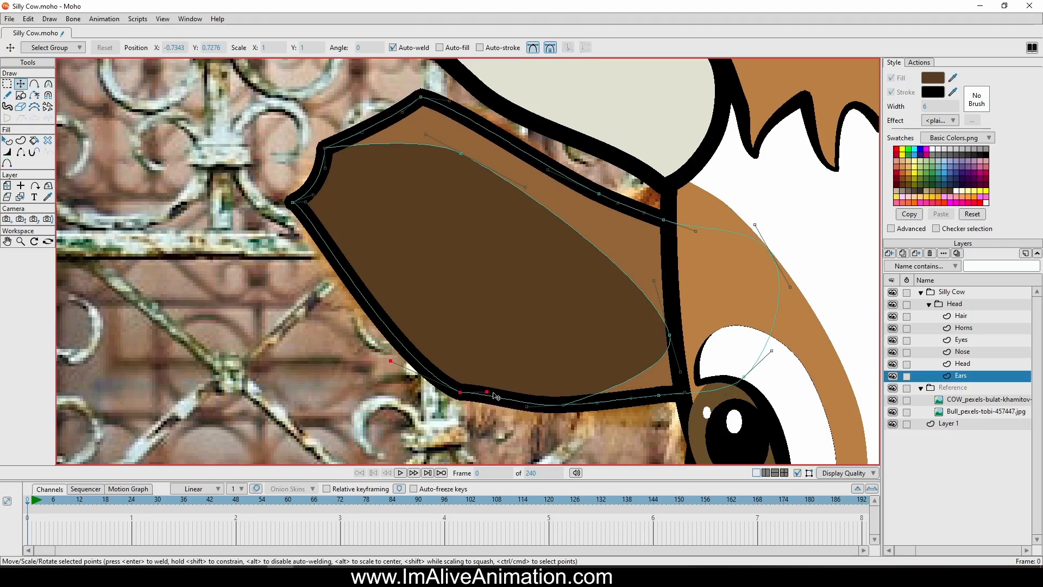
{"action": "left_click_drag", "start_coordinate": [392, 362], "coordinate": [420, 386]}
{"action": "scroll", "coordinate": [498, 331], "scroll_direction": "down", "scroll_amount": 9}
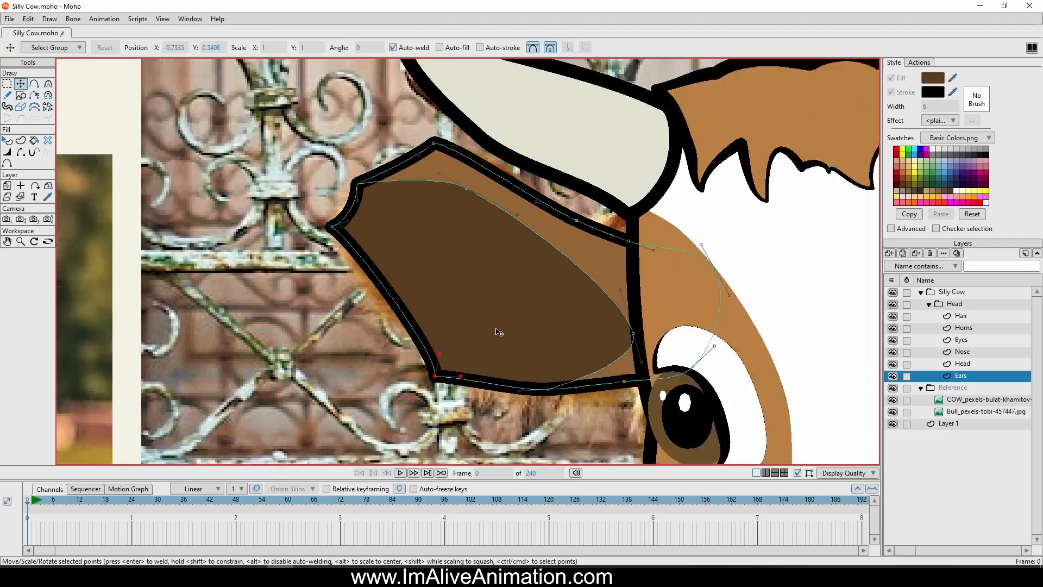
Duplicate the whole ear, flip the copy horizontally and place it on the opposite side of the head
{"action": "scroll", "coordinate": [526, 355], "scroll_direction": "up", "scroll_amount": 3}
{"action": "scroll", "coordinate": [537, 336], "scroll_direction": "down", "scroll_amount": 3}
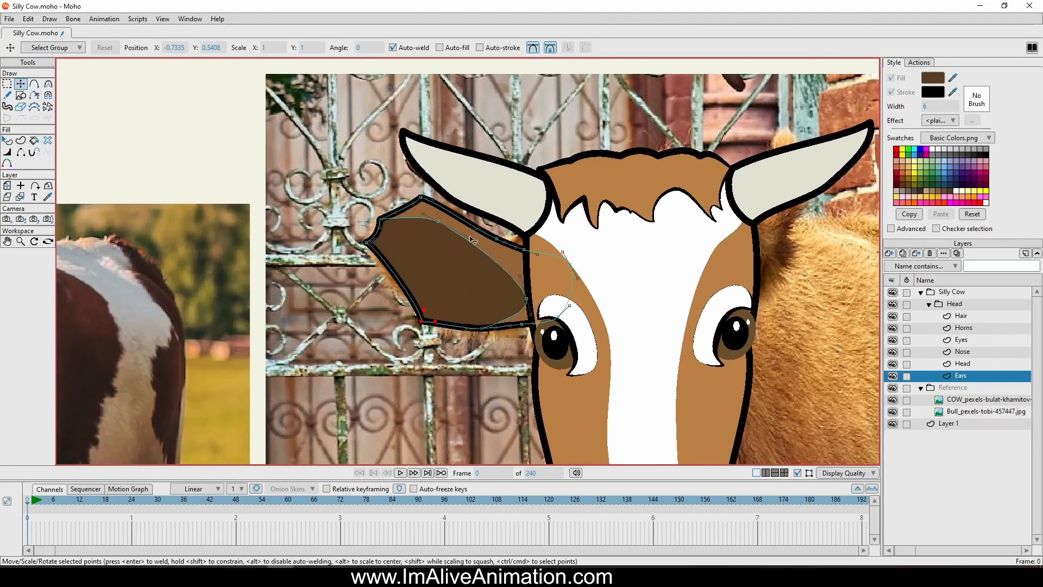
{"action": "scroll", "coordinate": [525, 304], "scroll_direction": "up", "scroll_amount": 2}
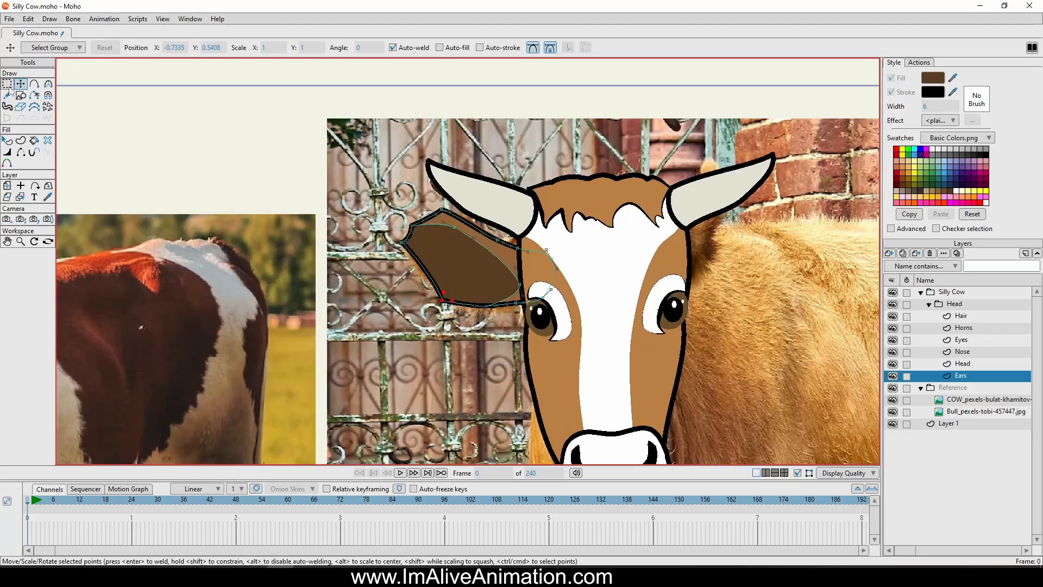
{"action": "key", "text": "g"}
{"action": "mouse_move", "coordinate": [502, 189]}
{"action": "left_mouse_down"}
{"action": "mouse_move", "coordinate": [627, 325]}
{"action": "mouse_move", "coordinate": [323, 163]}
{"action": "left_mouse_up"}
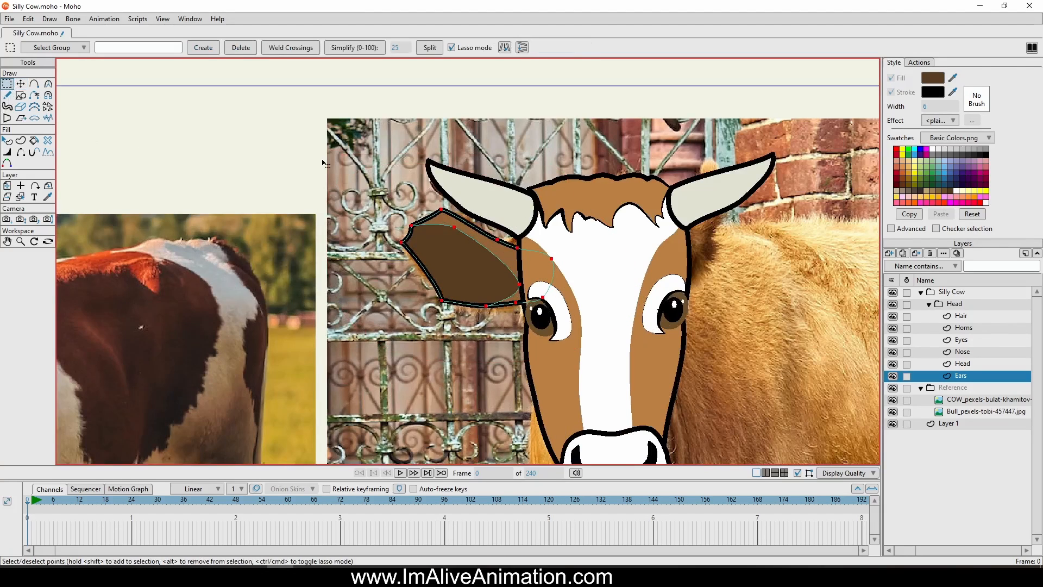
{"action": "key", "text": "t"}
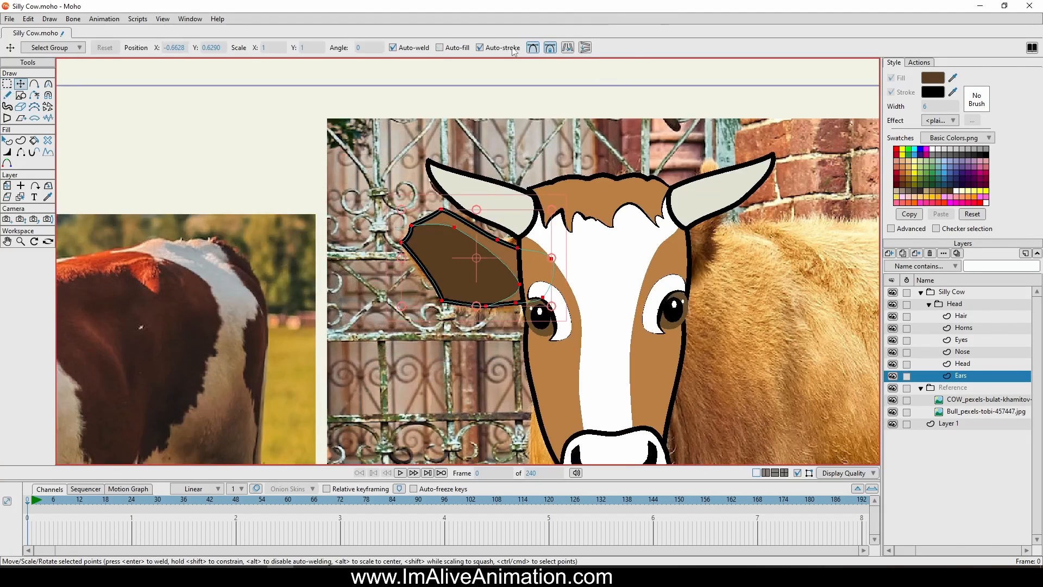
{"action": "left_click", "coordinate": [567, 49]}
{"action": "left_click_drag", "start_coordinate": [618, 321], "coordinate": [853, 314]}
Toggle the Silly Cow group's visibility to compare the drawn head with the reference photo
{"action": "scroll", "coordinate": [760, 304], "scroll_direction": "down", "scroll_amount": 6}
{"action": "left_click_drag", "start_coordinate": [741, 359], "coordinate": [691, 329]}
{"action": "scroll", "coordinate": [659, 286], "scroll_direction": "up", "scroll_amount": 5}
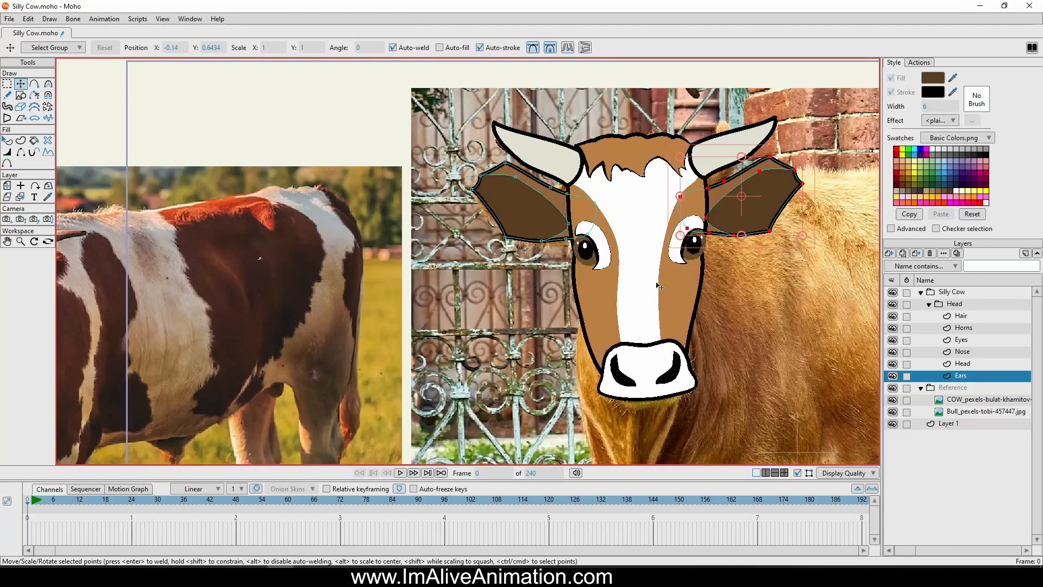
{"action": "left_click", "coordinate": [892, 293]}
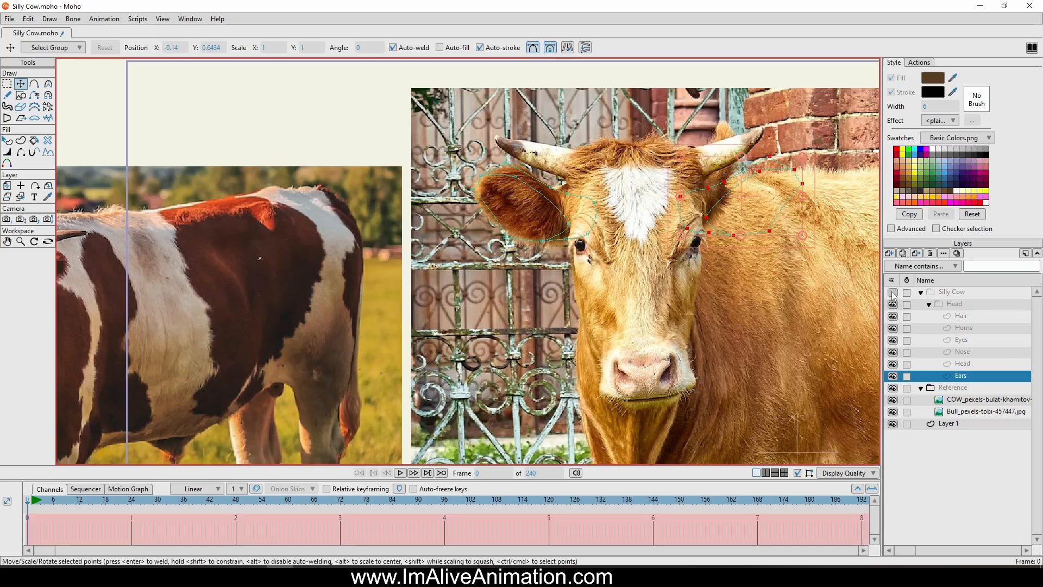
{"action": "left_click", "coordinate": [893, 293]}
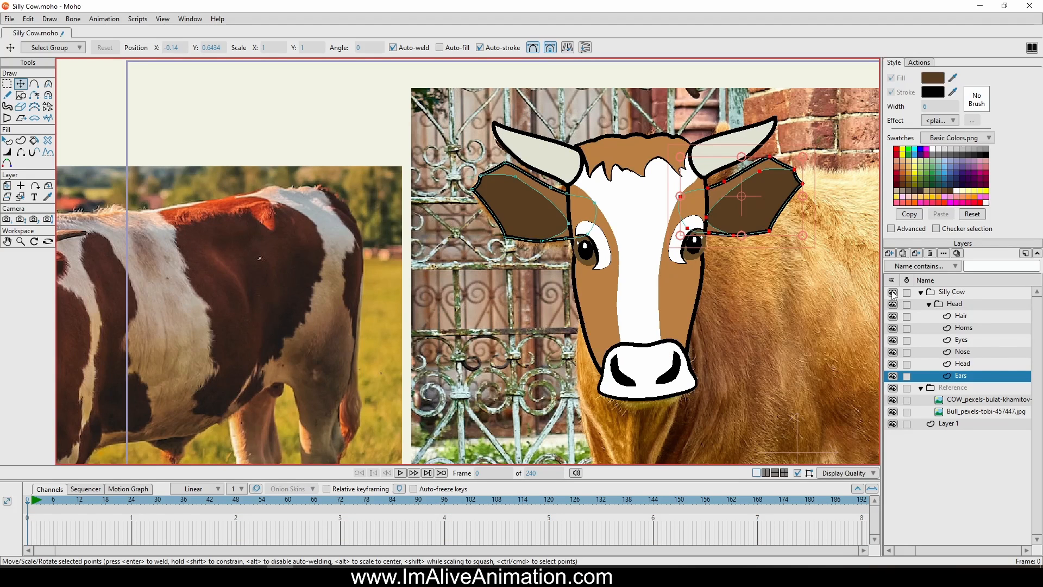
{"action": "left_click", "coordinate": [893, 293]}
{"action": "left_click", "coordinate": [893, 293]}
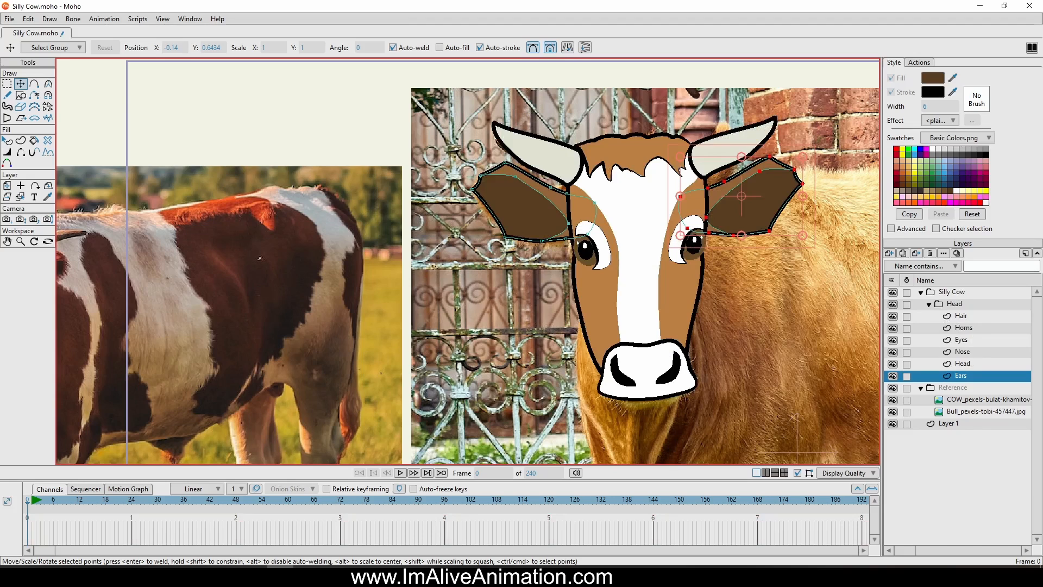
{"action": "left_click", "coordinate": [955, 305]}
{"action": "right_click", "coordinate": [955, 308]}
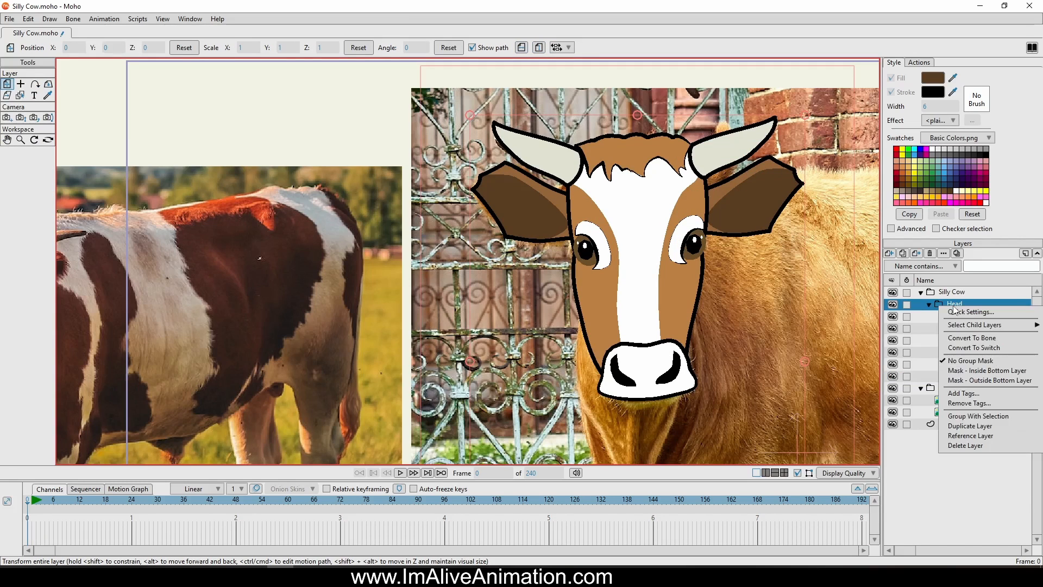
{"action": "left_click", "coordinate": [919, 306]}
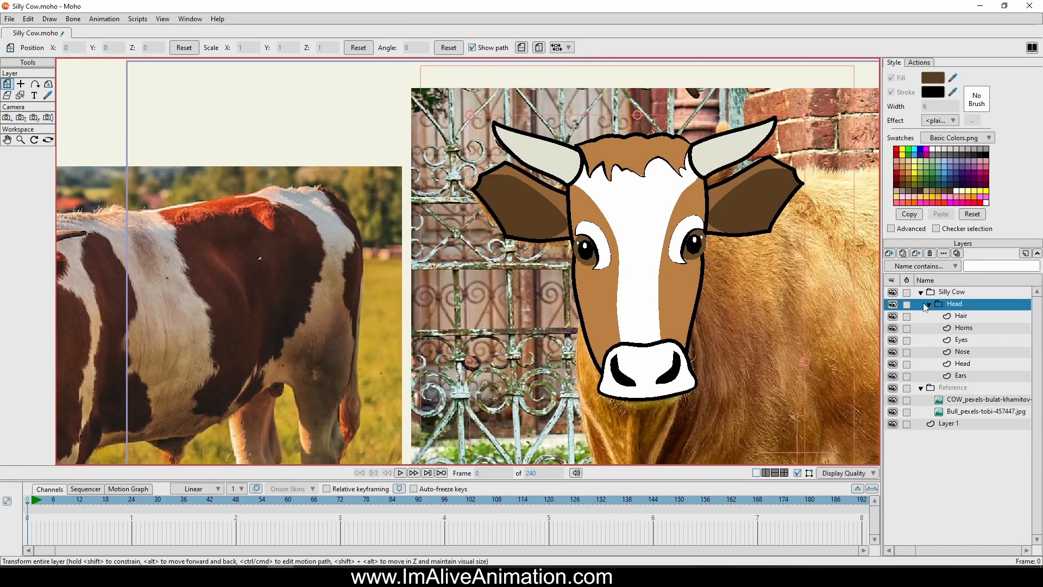
Add a new vector layer directly above the Head layer inside the Head group and name it Shading
{"action": "left_click", "coordinate": [965, 365]}
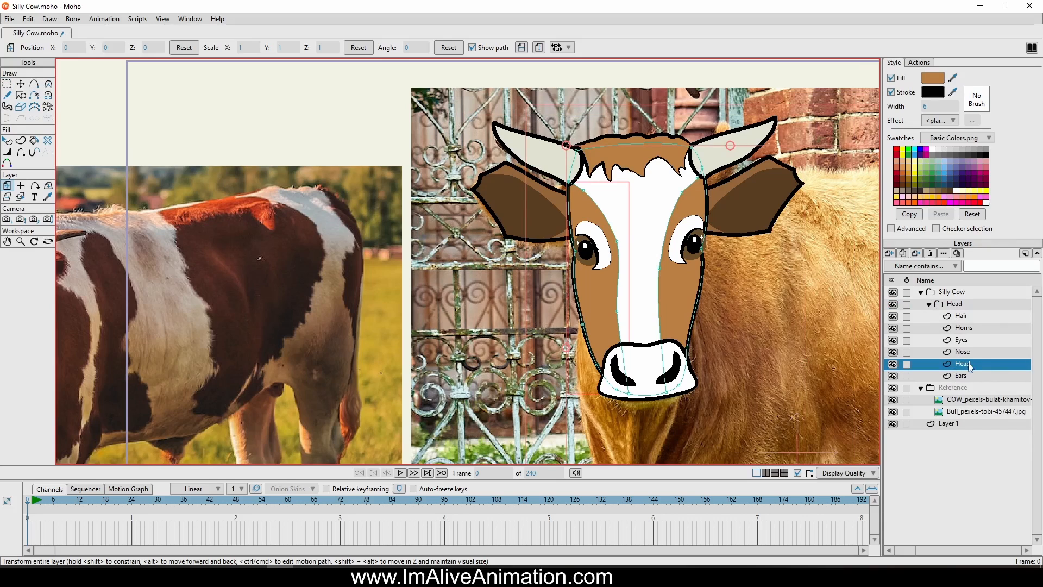
{"action": "left_click", "coordinate": [889, 253]}
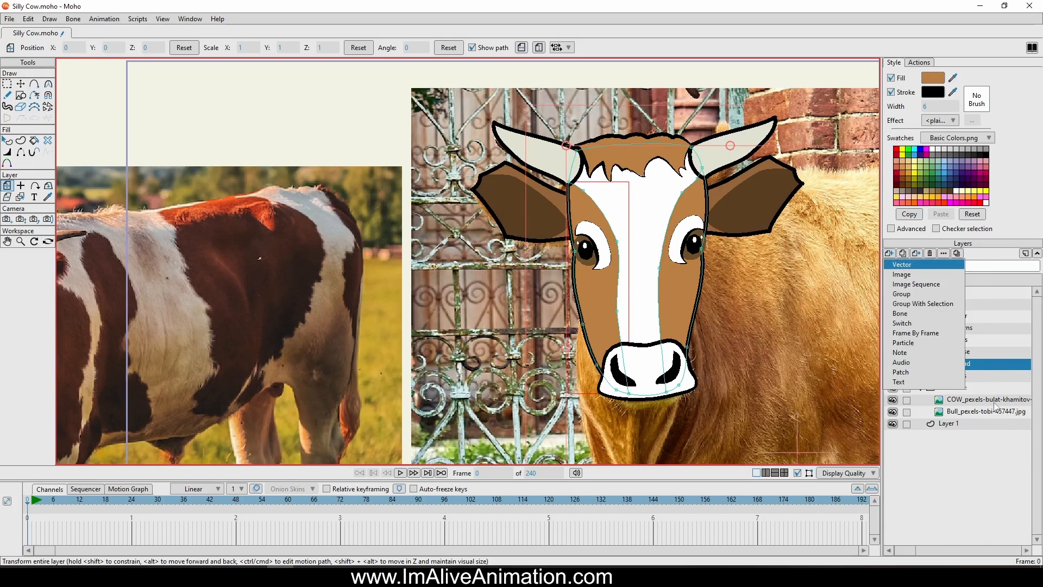
{"action": "left_click", "coordinate": [899, 263]}
{"action": "double_click", "coordinate": [973, 365]}
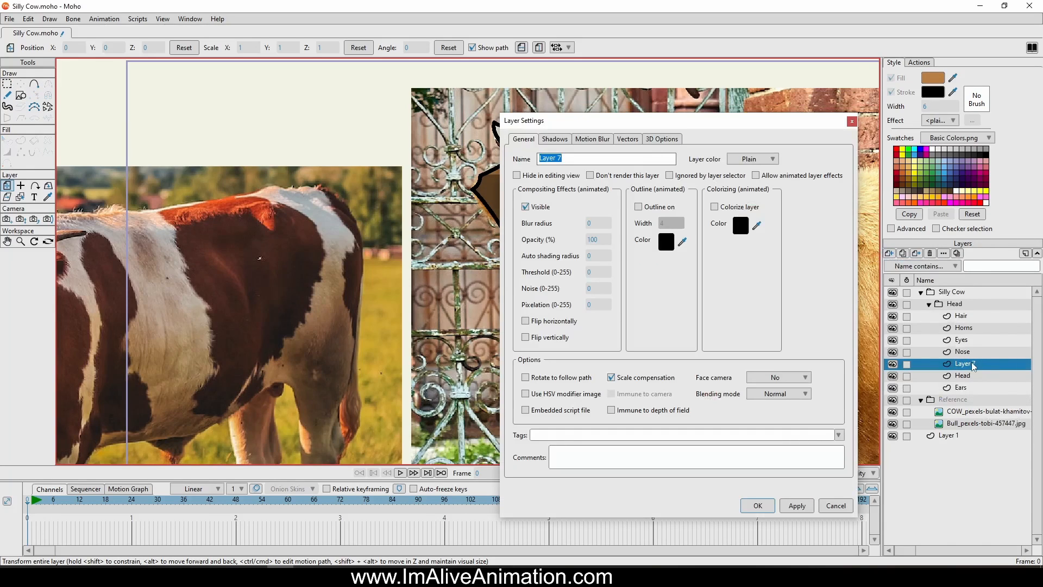
{"action": "type", "text": "Shading"}
{"action": "key", "text": "Return"}
Draw a closed curve inside the face across the forehead, down past both eyes and around the nose, and lower its upper corner point
{"action": "left_click", "coordinate": [34, 84]}
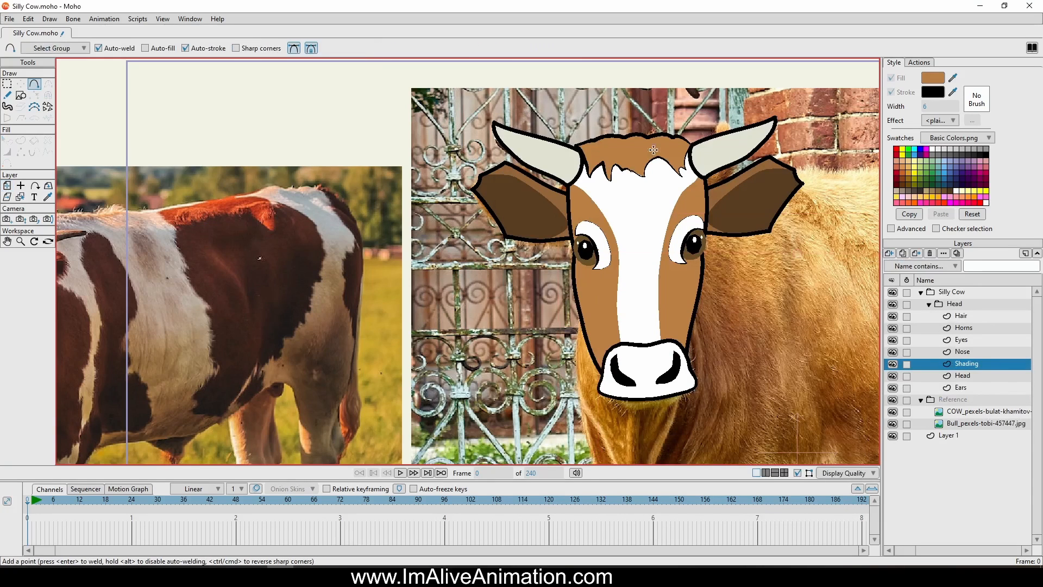
{"action": "left_click_drag", "start_coordinate": [630, 175], "coordinate": [622, 192]}
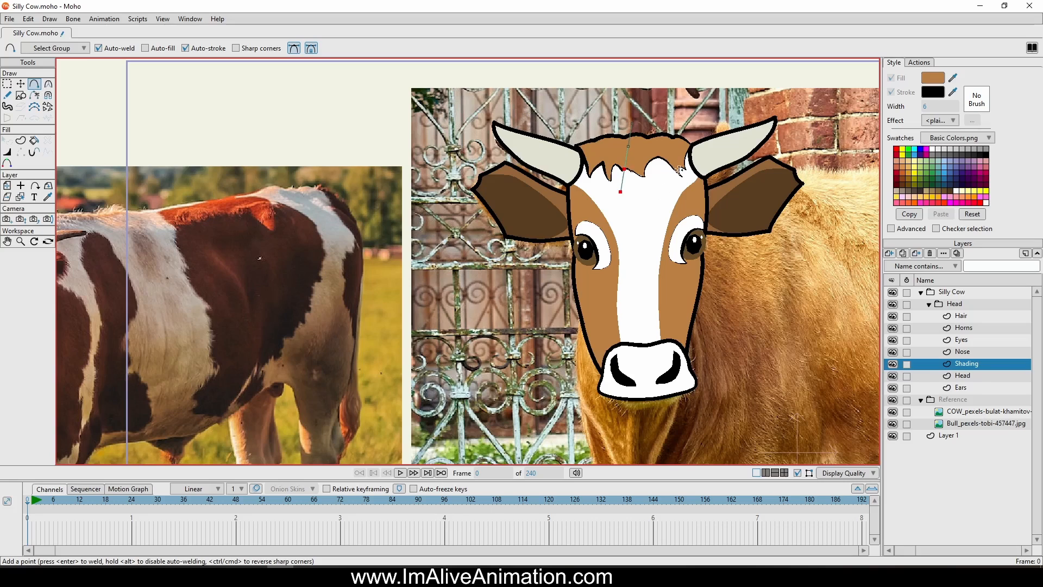
{"action": "key", "text": "ctrl+z"}
{"action": "mouse_move", "coordinate": [697, 172]}
{"action": "left_mouse_down"}
{"action": "mouse_move", "coordinate": [691, 189]}
{"action": "mouse_move", "coordinate": [612, 178]}
{"action": "mouse_move", "coordinate": [592, 197]}
{"action": "left_mouse_up"}
{"action": "left_click_drag", "start_coordinate": [592, 197], "coordinate": [605, 300]}
{"action": "left_click_drag", "start_coordinate": [605, 300], "coordinate": [612, 375]}
{"action": "mouse_move", "coordinate": [611, 374]}
{"action": "left_mouse_down"}
{"action": "mouse_move", "coordinate": [659, 379]}
{"action": "mouse_move", "coordinate": [681, 348]}
{"action": "mouse_move", "coordinate": [674, 239]}
{"action": "mouse_move", "coordinate": [702, 191]}
{"action": "mouse_move", "coordinate": [697, 171]}
{"action": "left_mouse_up"}
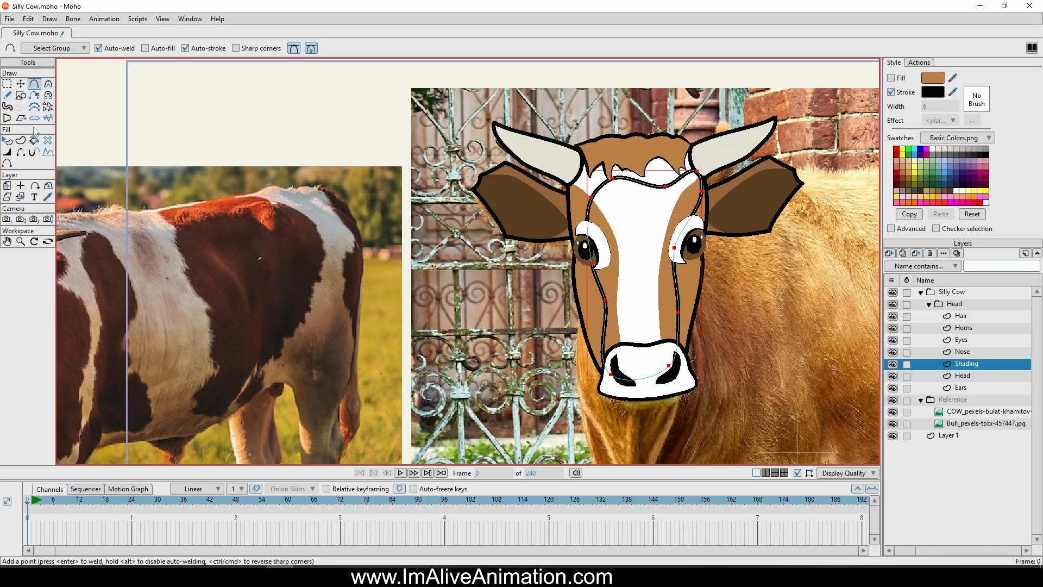
{"action": "key", "text": "t"}
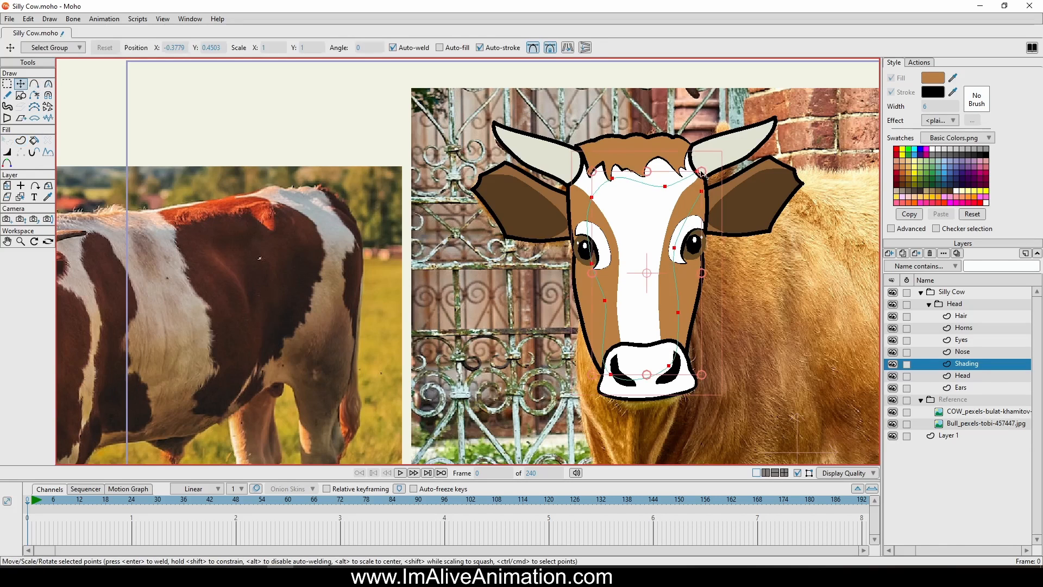
{"action": "left_click_drag", "start_coordinate": [702, 173], "coordinate": [702, 191]}
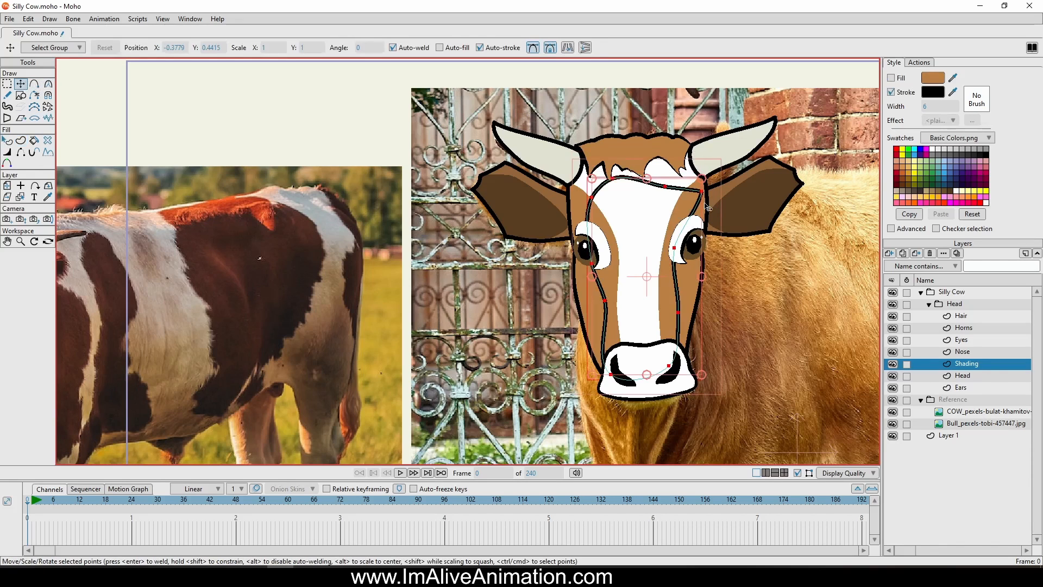
Remove the black stroke from the inner shading curve and set the style to a semi-transparent fill with a soft edge effect
{"action": "left_click", "coordinate": [7, 140]}
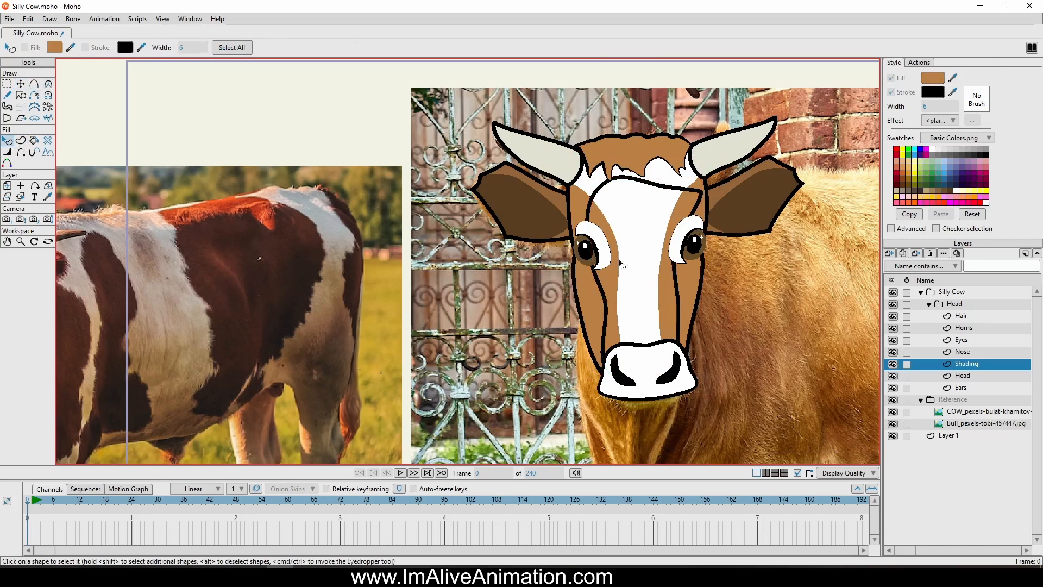
{"action": "left_click", "coordinate": [694, 209]}
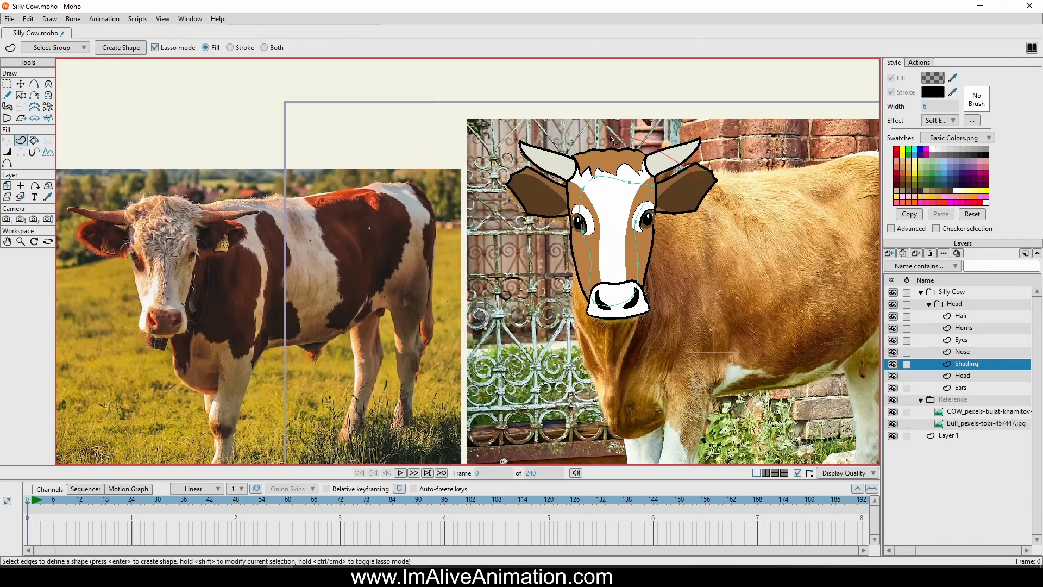
{"action": "mouse_move", "coordinate": [527, 217]}
{"action": "left_mouse_down"}
{"action": "mouse_move", "coordinate": [551, 282]}
{"action": "mouse_move", "coordinate": [661, 363]}
{"action": "mouse_move", "coordinate": [700, 179]}
{"action": "left_mouse_up"}
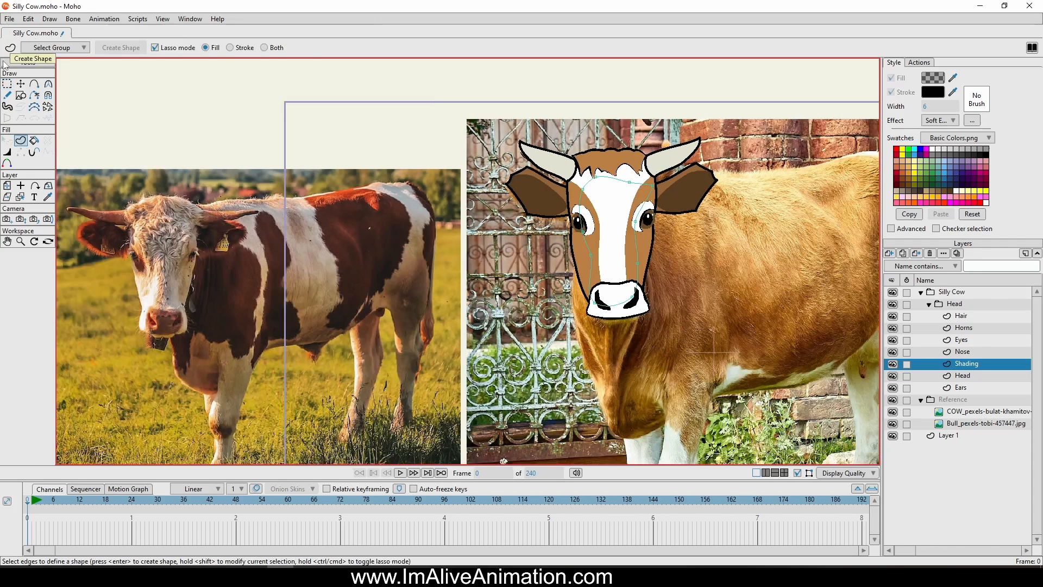
Draw a large closed oval around the entire head on the Shading layer, extending past the ears and below the nose
{"action": "left_click", "coordinate": [34, 84]}
{"action": "left_click_drag", "start_coordinate": [557, 164], "coordinate": [550, 320]}
{"action": "left_click", "coordinate": [671, 334]}
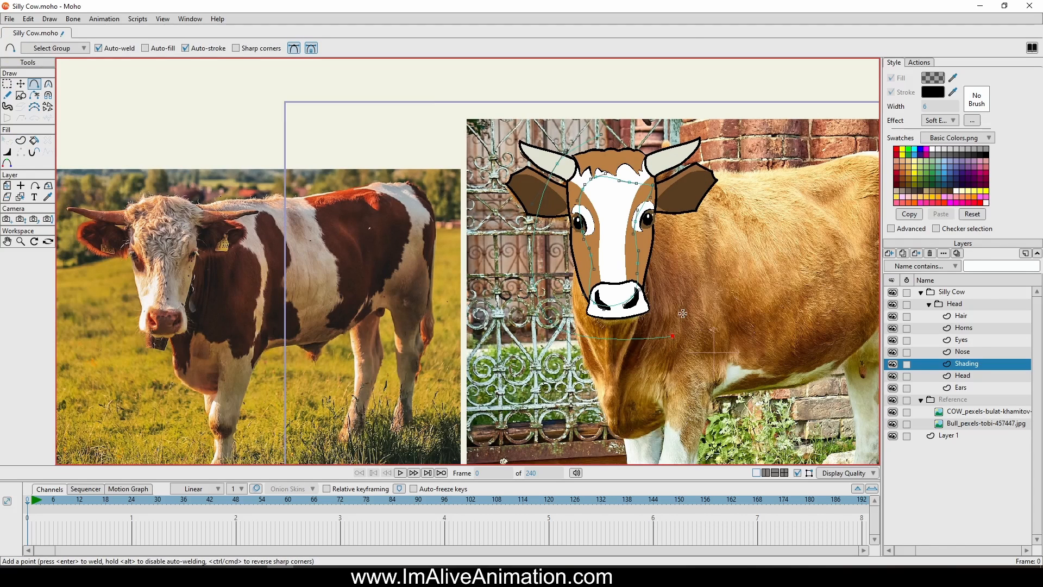
{"action": "left_click", "coordinate": [682, 172]}
{"action": "left_click", "coordinate": [600, 135]}
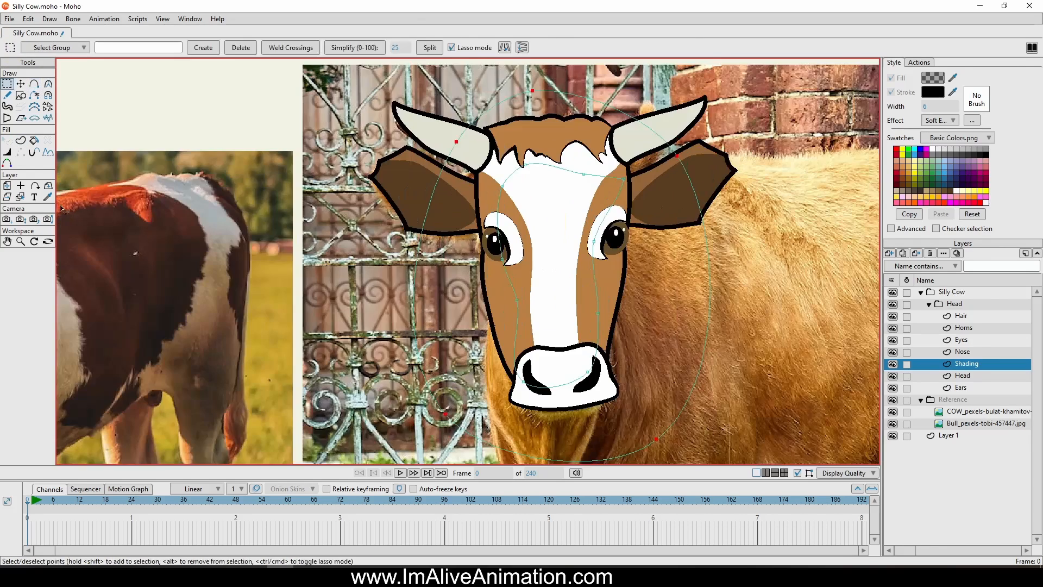
Create a fill shape from the area between the large oval and the inner face curve
{"action": "left_click", "coordinate": [20, 140]}
{"action": "left_click", "coordinate": [441, 155]}
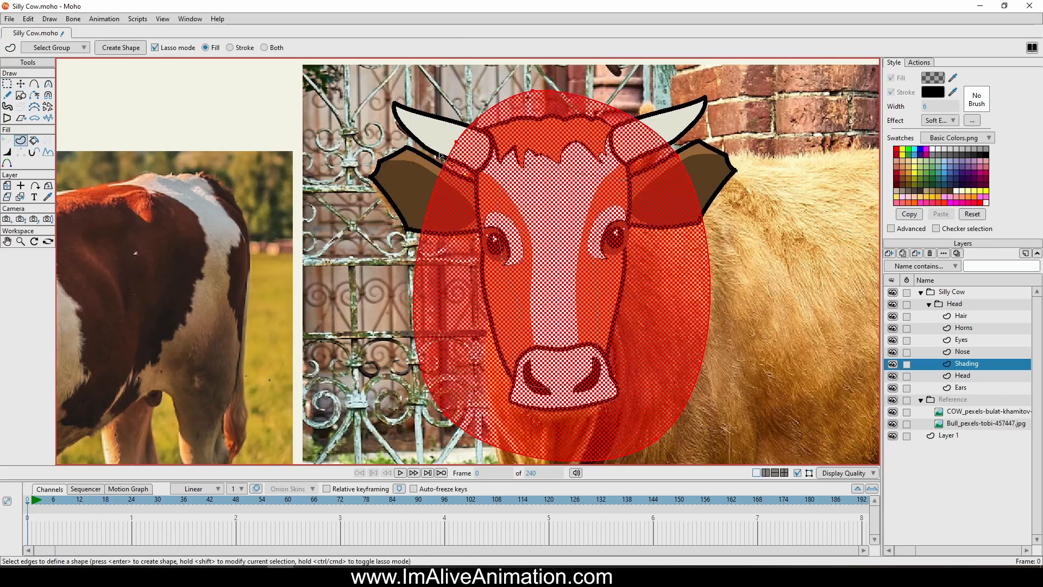
{"action": "left_click", "coordinate": [571, 170], "text": "shift"}
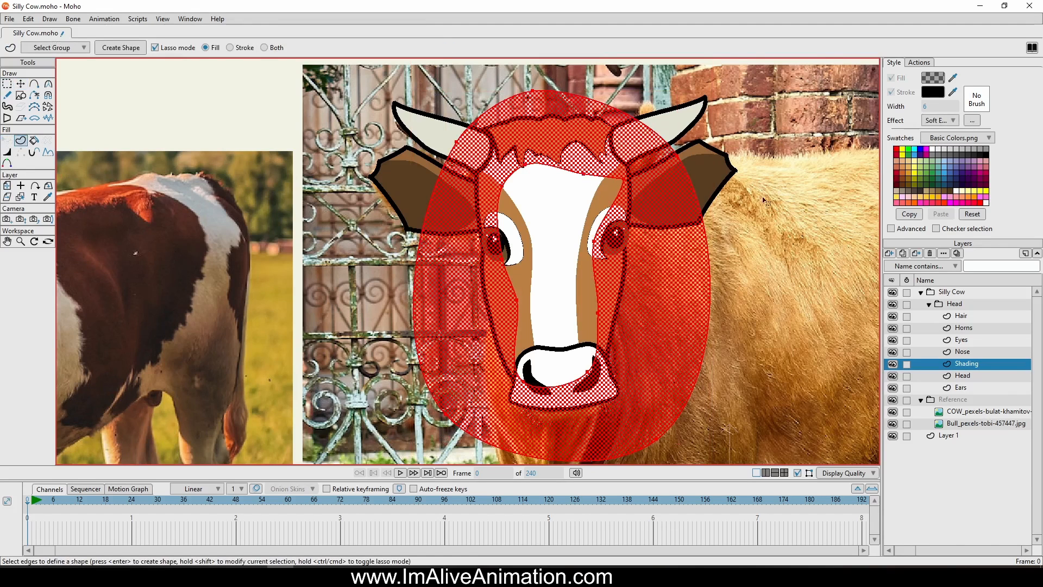
{"action": "left_click", "coordinate": [121, 48]}
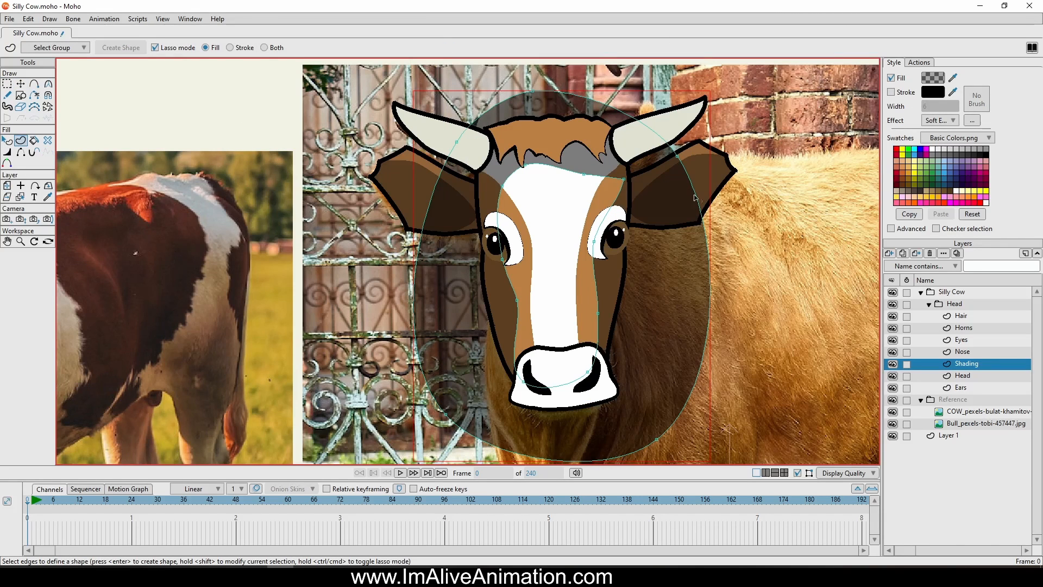
{"action": "left_click_drag", "start_coordinate": [635, 243], "coordinate": [632, 227]}
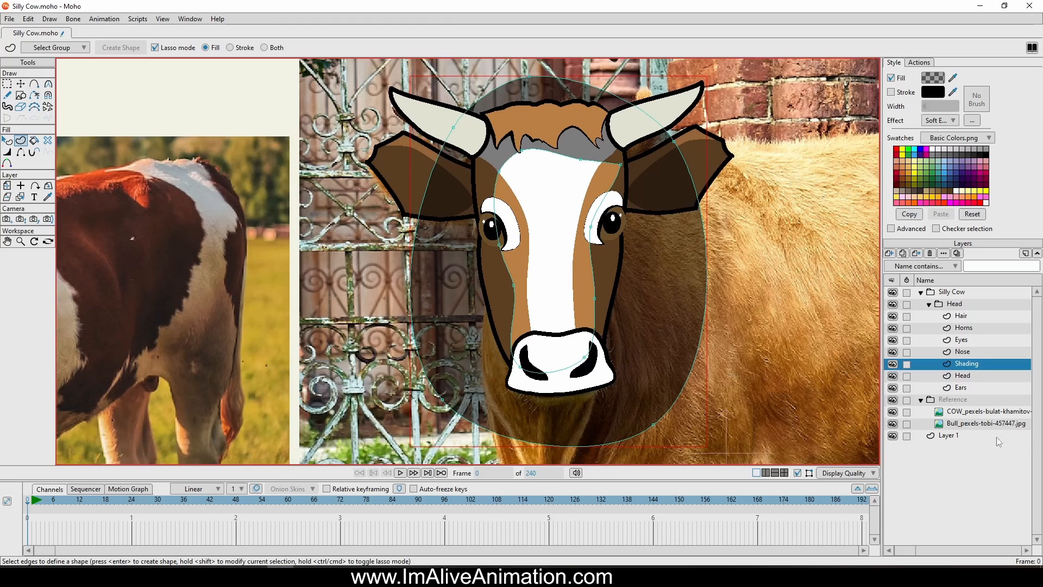
{"action": "right_click", "coordinate": [955, 306]}
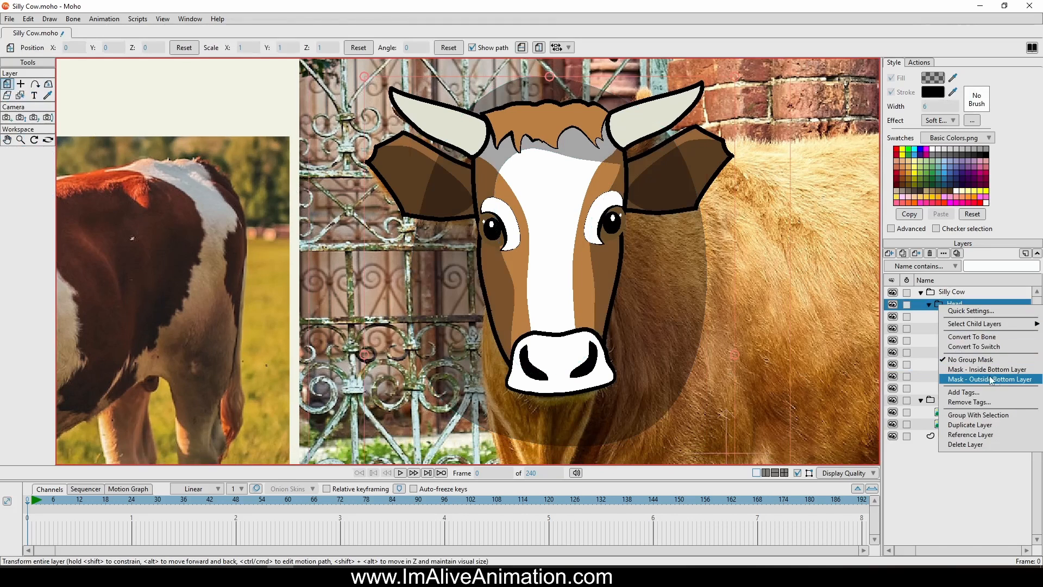
{"action": "left_click", "coordinate": [931, 308]}
{"action": "right_click", "coordinate": [931, 309]}
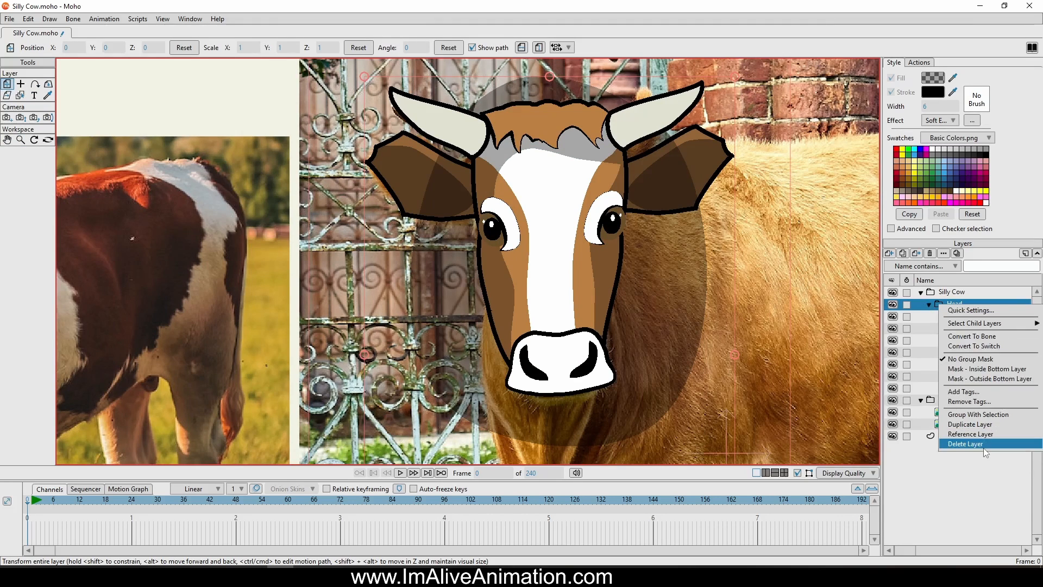
Enable masking on the Head group, trying Hide all and settling on Reveal all
{"action": "double_click", "coordinate": [965, 302]}
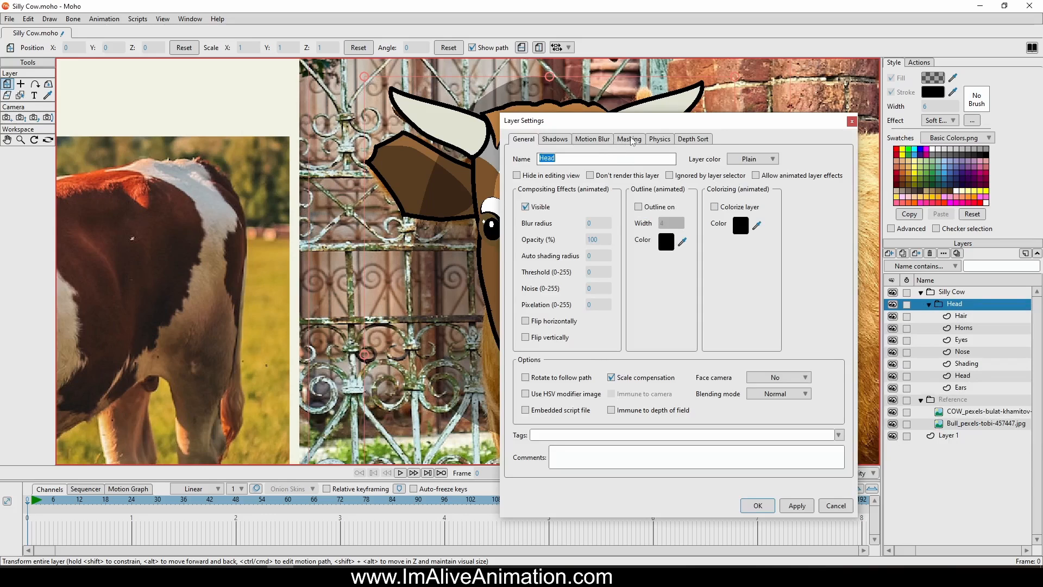
{"action": "left_click", "coordinate": [630, 139]}
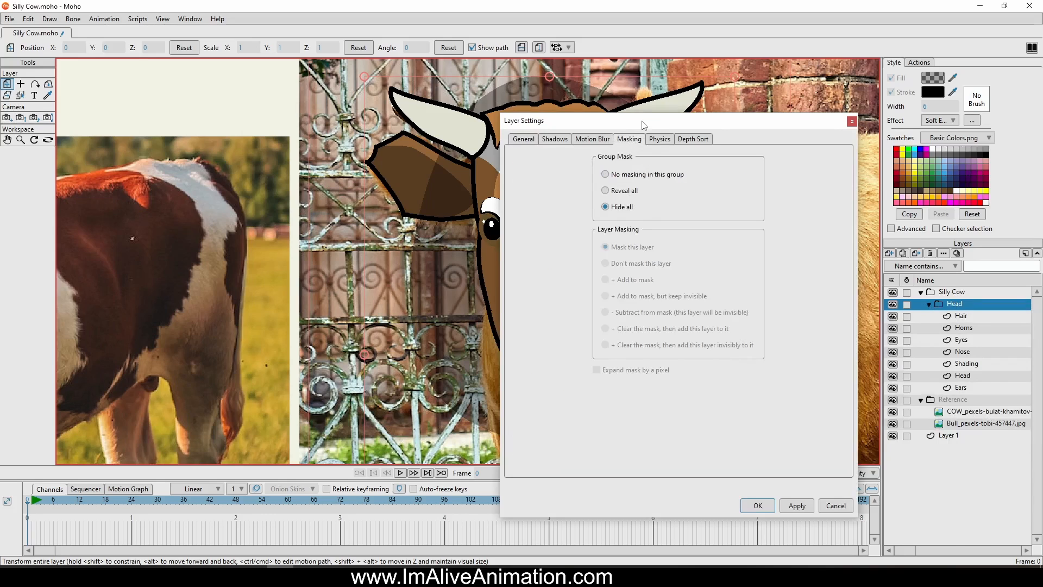
{"action": "left_click_drag", "start_coordinate": [650, 117], "coordinate": [757, 79]}
{"action": "left_click", "coordinate": [904, 468]}
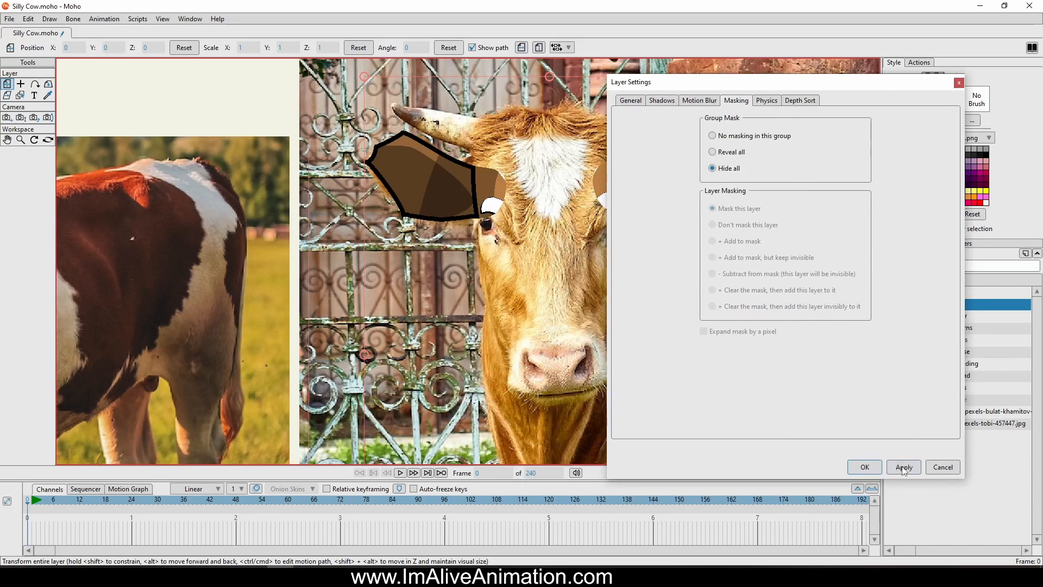
{"action": "left_click", "coordinate": [712, 152]}
{"action": "left_click", "coordinate": [872, 470]}
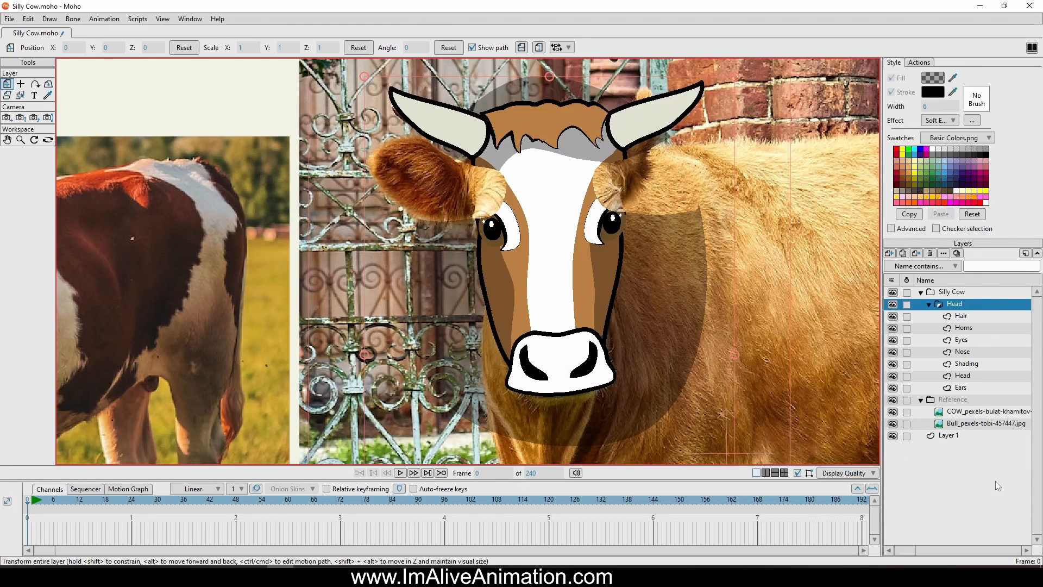
Set the Ears layer's masking mode to Don't mask this layer
{"action": "left_click", "coordinate": [961, 389]}
{"action": "right_click", "coordinate": [960, 389]}
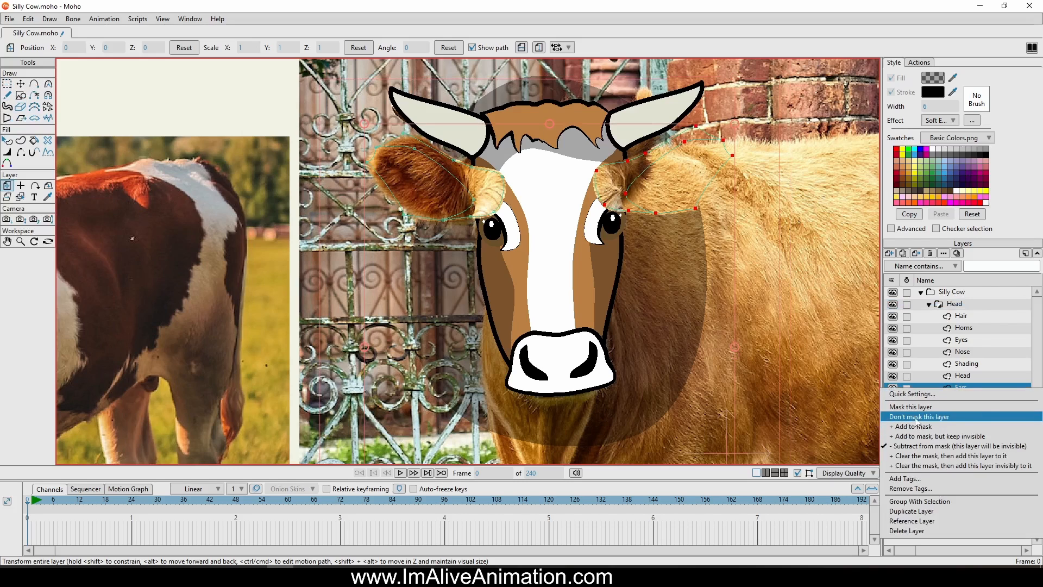
{"action": "left_click", "coordinate": [917, 418]}
Set the Head vector layer's masking mode to + Add to mask
{"action": "left_click", "coordinate": [958, 365]}
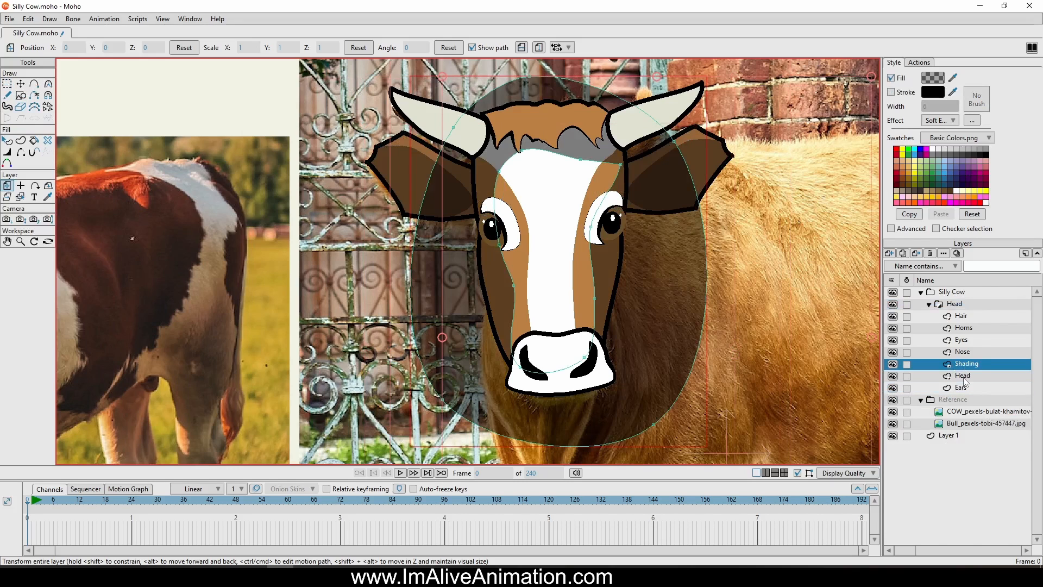
{"action": "left_click", "coordinate": [961, 376]}
{"action": "right_click", "coordinate": [956, 376]}
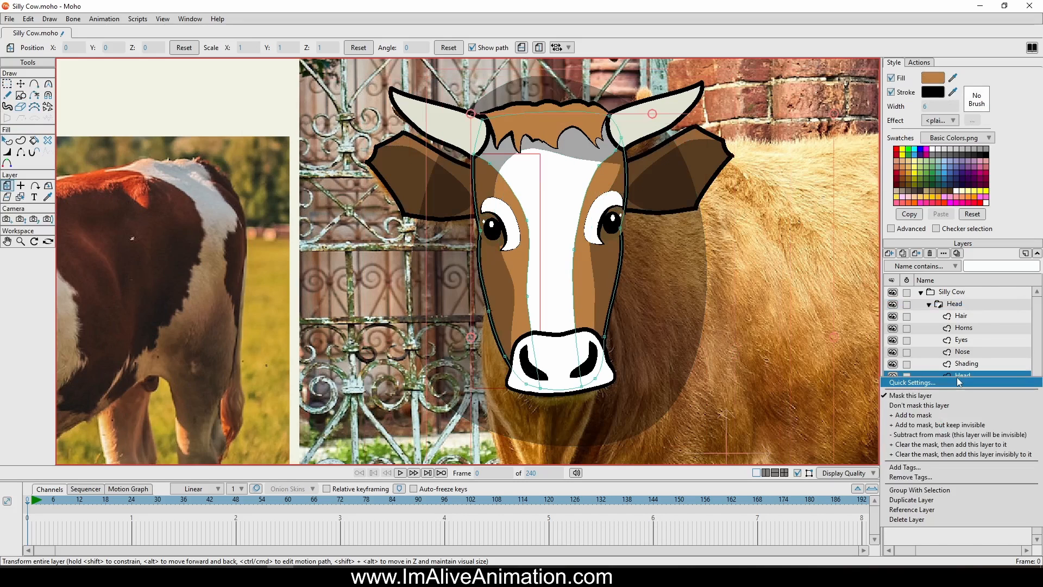
{"action": "left_click", "coordinate": [936, 416]}
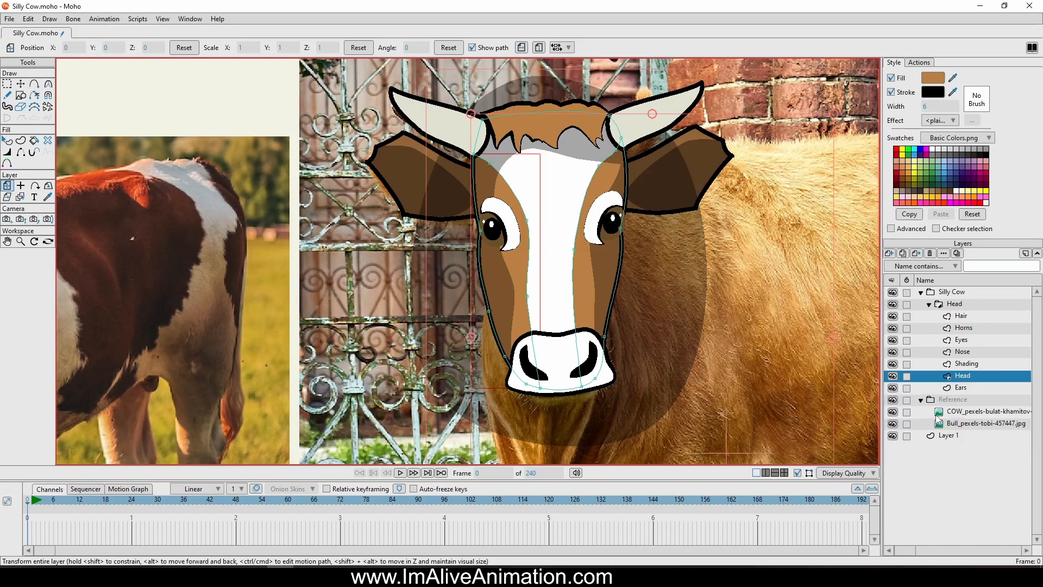
Set the Nose, Eyes, Horns and Hair layers to Don't mask this layer and select the Head group
{"action": "left_click", "coordinate": [962, 364]}
{"action": "left_click", "coordinate": [956, 353]}
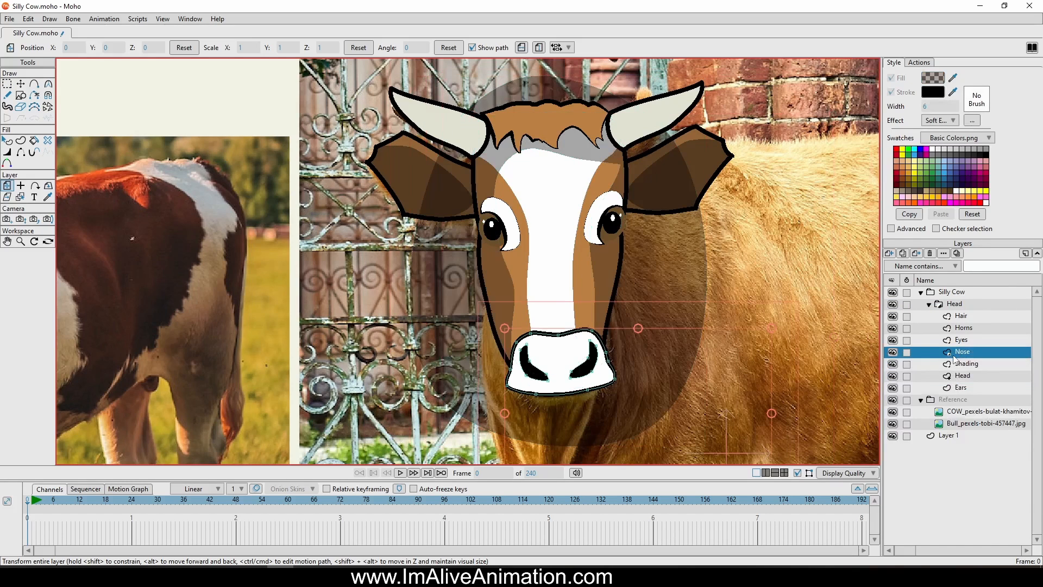
{"action": "right_click", "coordinate": [949, 356]}
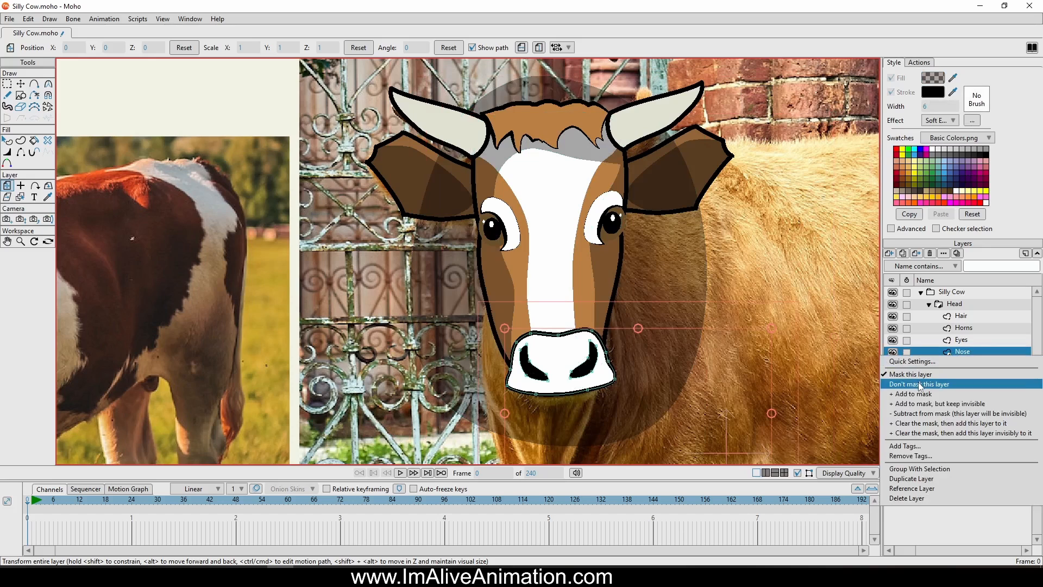
{"action": "left_click", "coordinate": [959, 343]}
{"action": "right_click", "coordinate": [959, 339]}
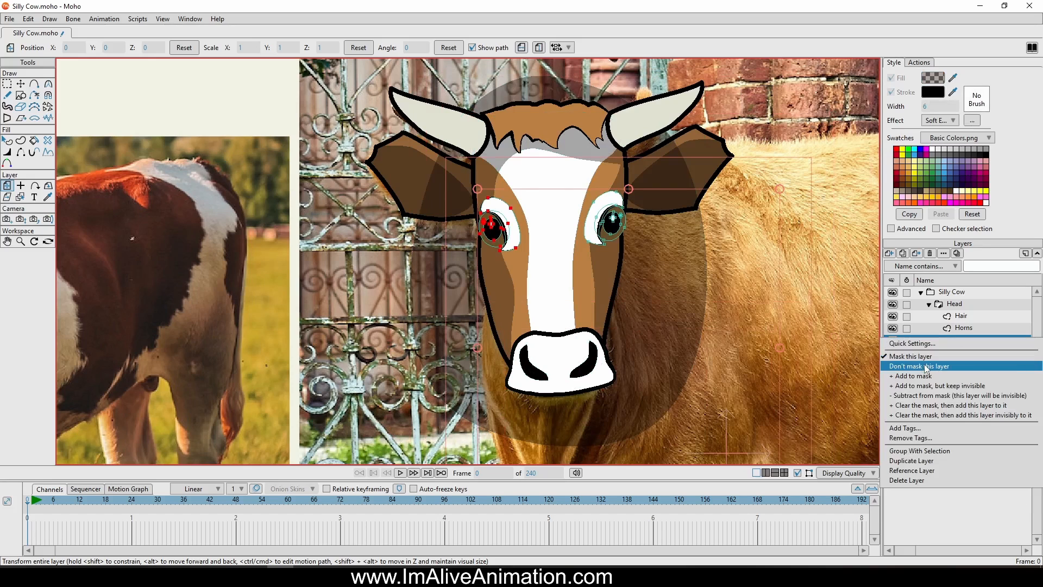
{"action": "left_click", "coordinate": [957, 331]}
{"action": "left_click", "coordinate": [956, 329]}
{"action": "right_click", "coordinate": [956, 330]}
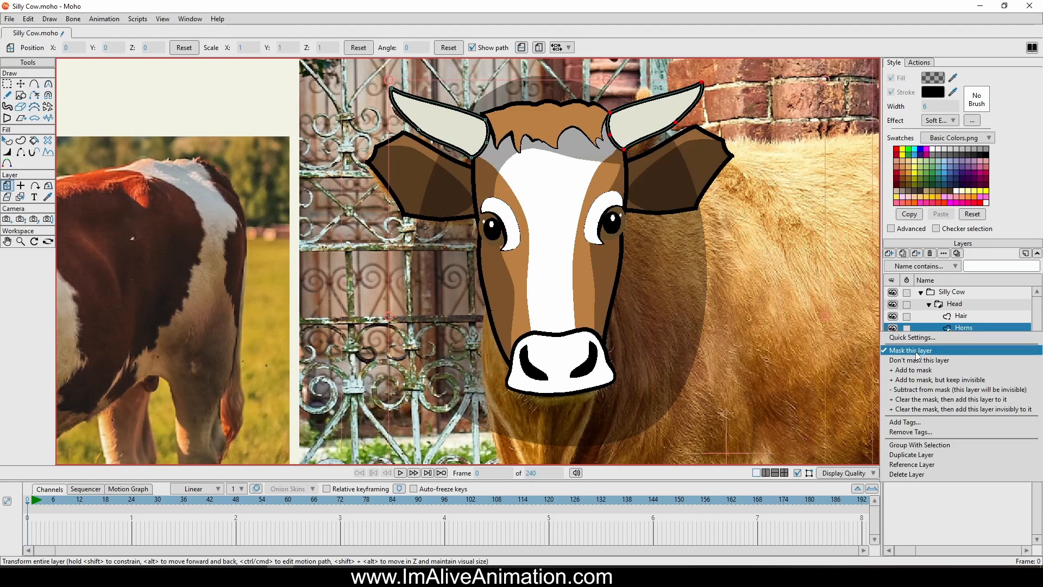
{"action": "left_click", "coordinate": [917, 352]}
{"action": "left_click", "coordinate": [959, 315]}
{"action": "right_click", "coordinate": [959, 317]}
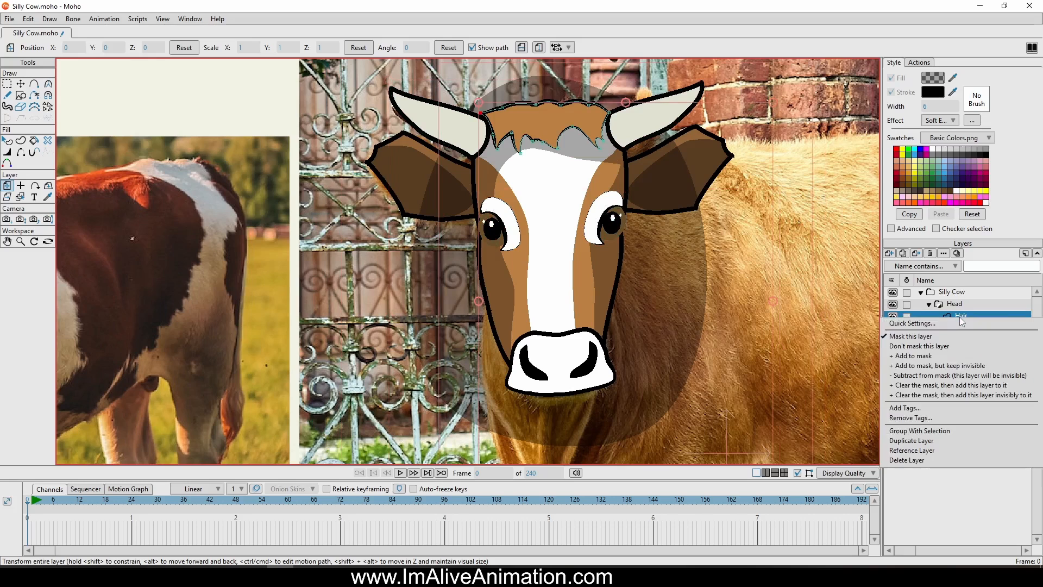
{"action": "left_click", "coordinate": [919, 346]}
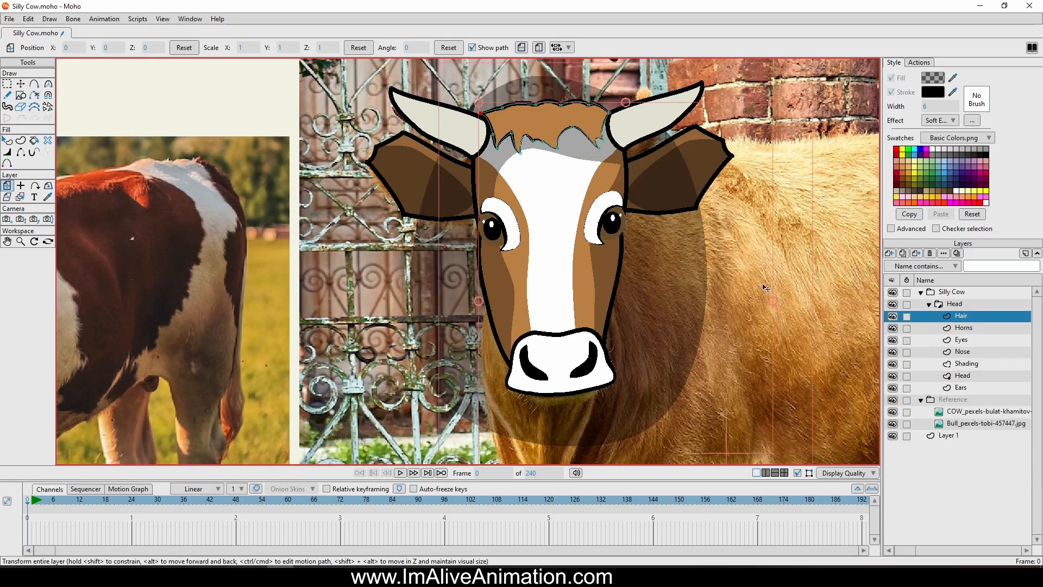
{"action": "left_click", "coordinate": [957, 304]}
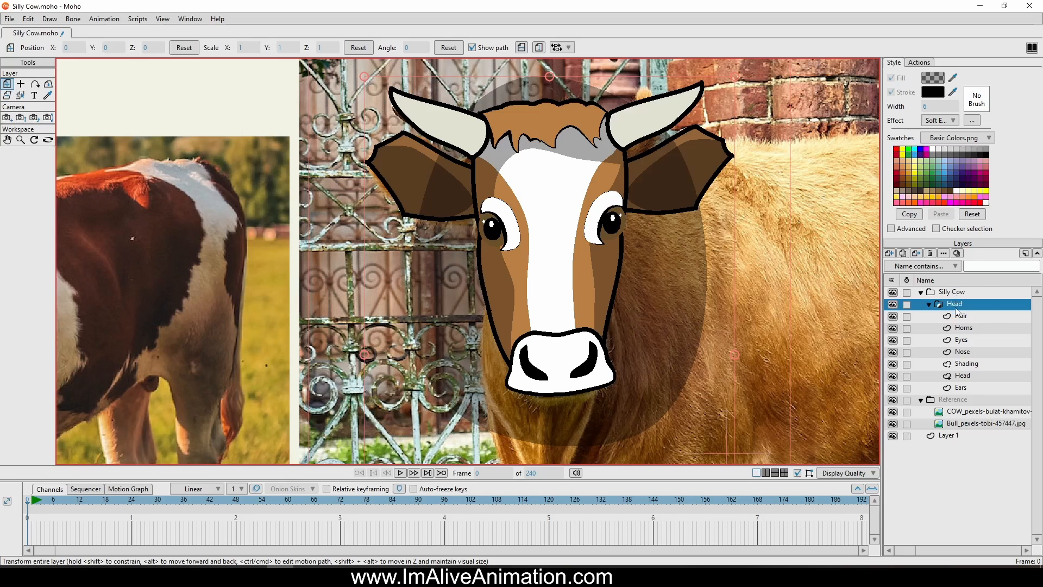
Set the Head group's group mask to Hide all and nudge the group slightly downward
{"action": "double_click", "coordinate": [956, 307]}
{"action": "left_click", "coordinate": [737, 100]}
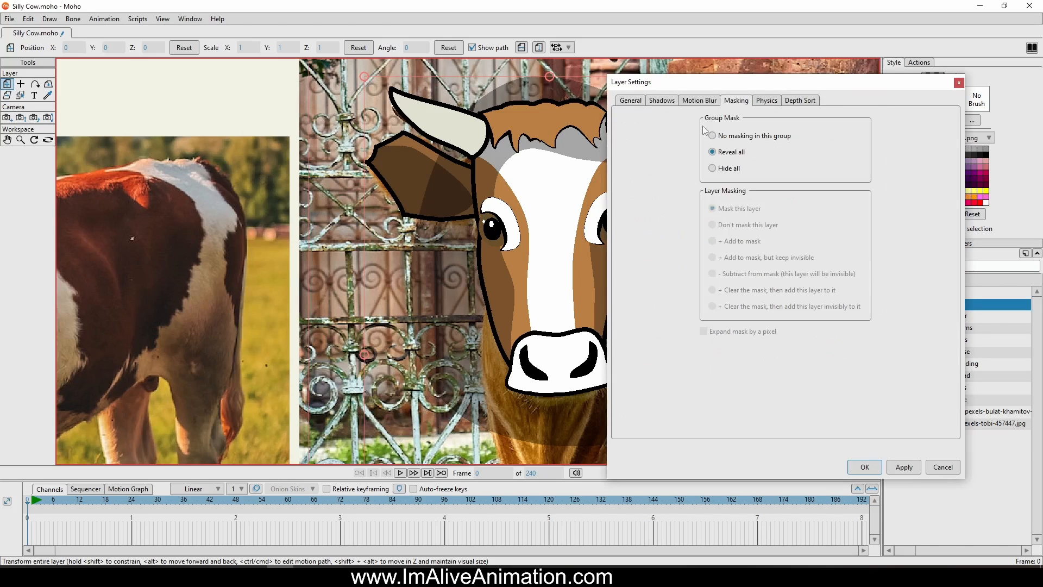
{"action": "left_click", "coordinate": [722, 168]}
{"action": "left_click", "coordinate": [864, 468]}
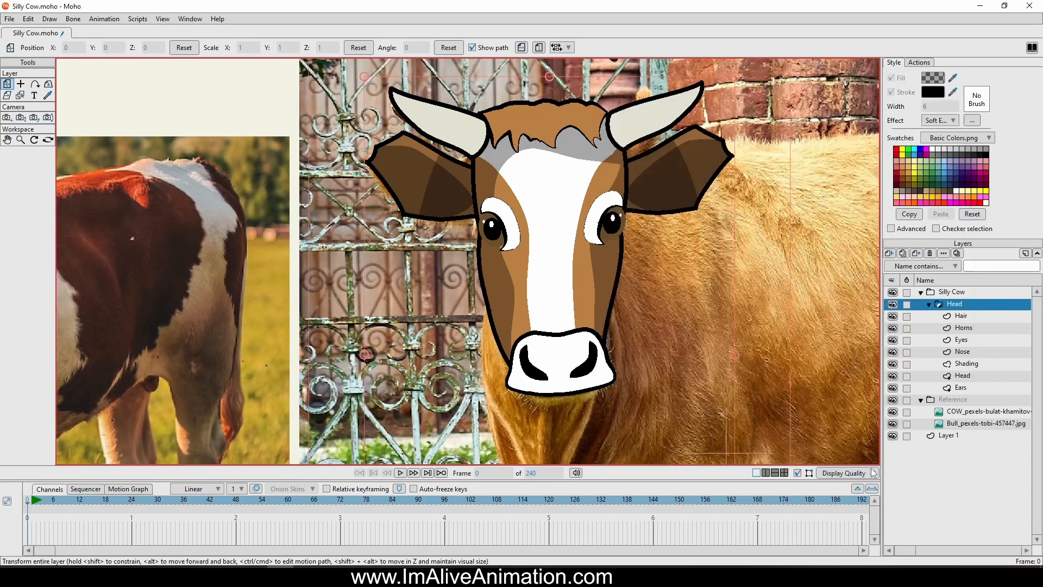
{"action": "left_click_drag", "start_coordinate": [724, 256], "coordinate": [724, 258]}
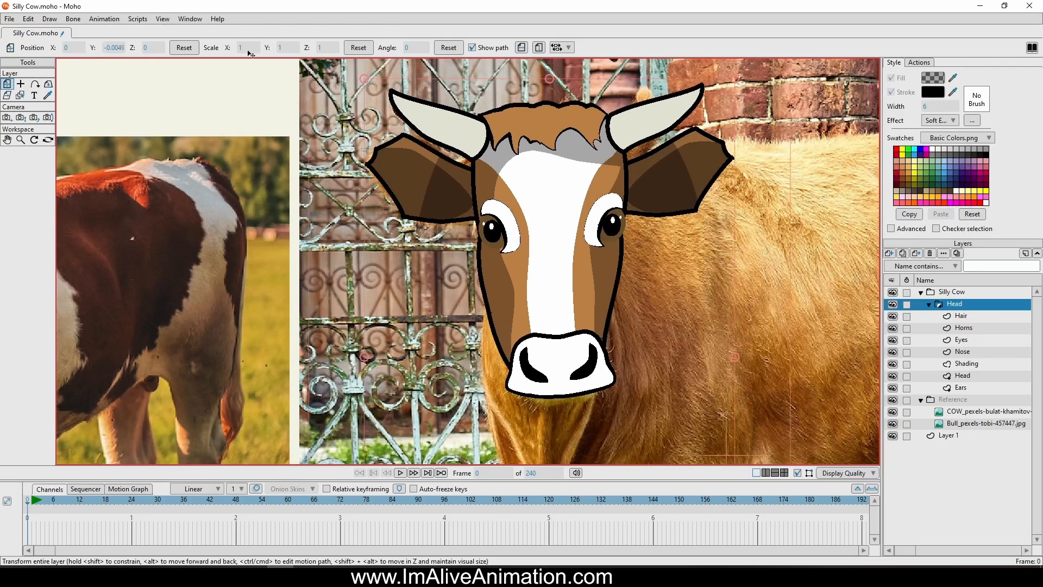
Set the Ears layer to Don't mask this layer and render a preview of the current frame
{"action": "left_click", "coordinate": [9, 18]}
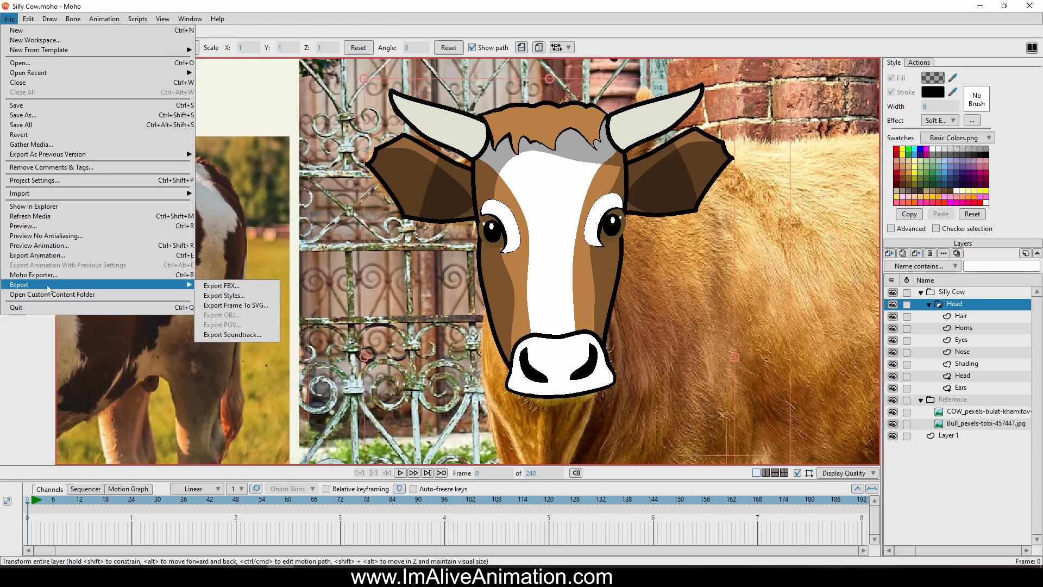
{"action": "right_click", "coordinate": [955, 389]}
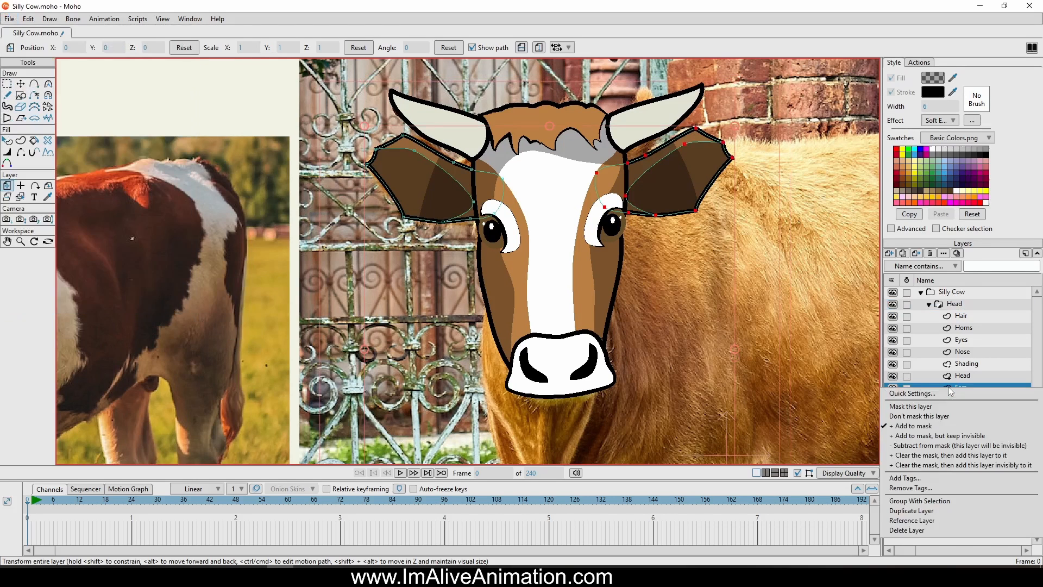
{"action": "left_click", "coordinate": [907, 416]}
{"action": "left_click", "coordinate": [9, 19]}
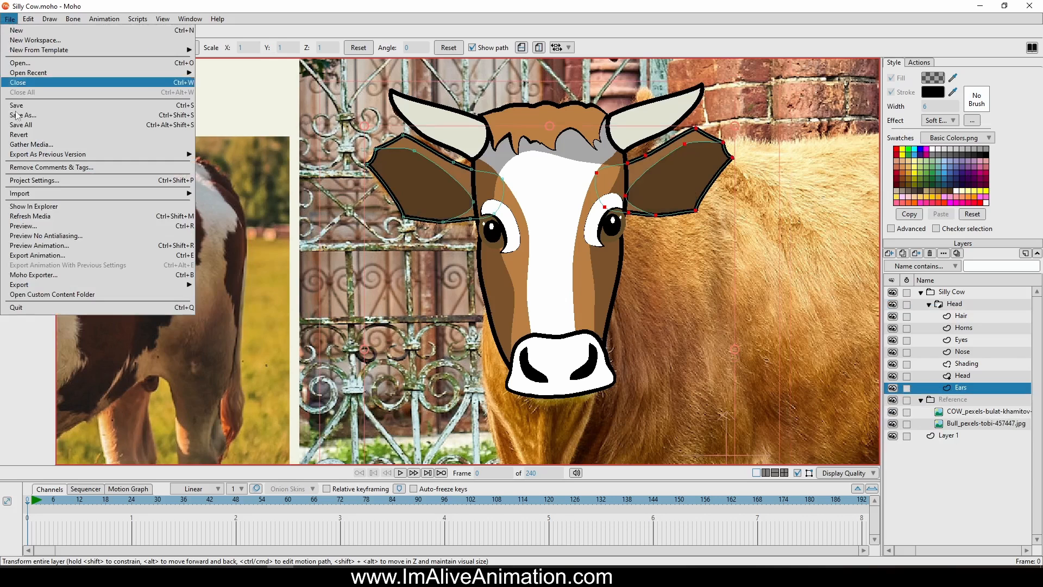
{"action": "left_click", "coordinate": [25, 226]}
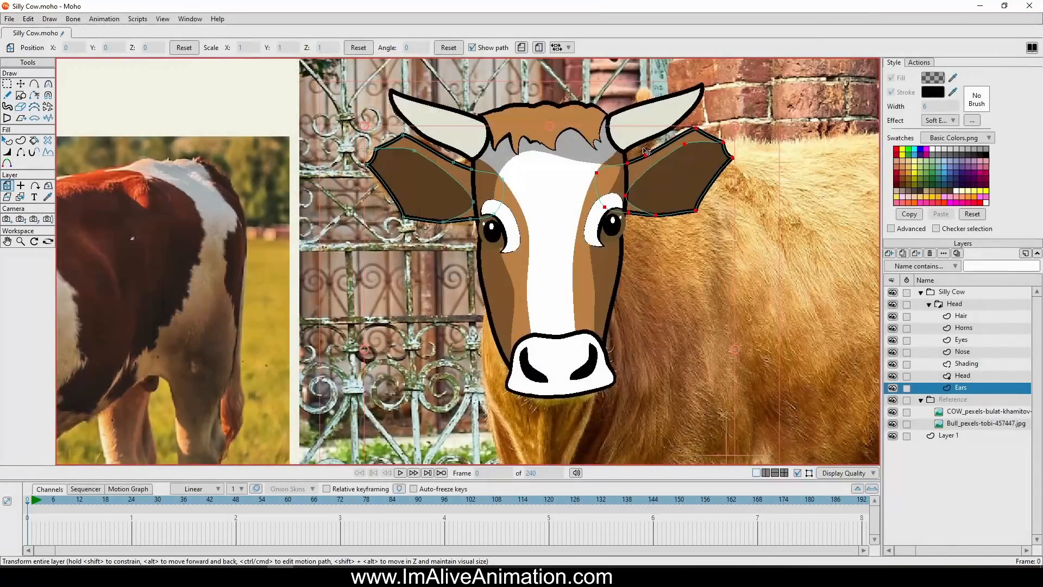
Reshape the outline of the ear on the right by adjusting its curve handles to round the tip and corners
{"action": "scroll", "coordinate": [730, 167], "scroll_direction": "up", "scroll_amount": 6}
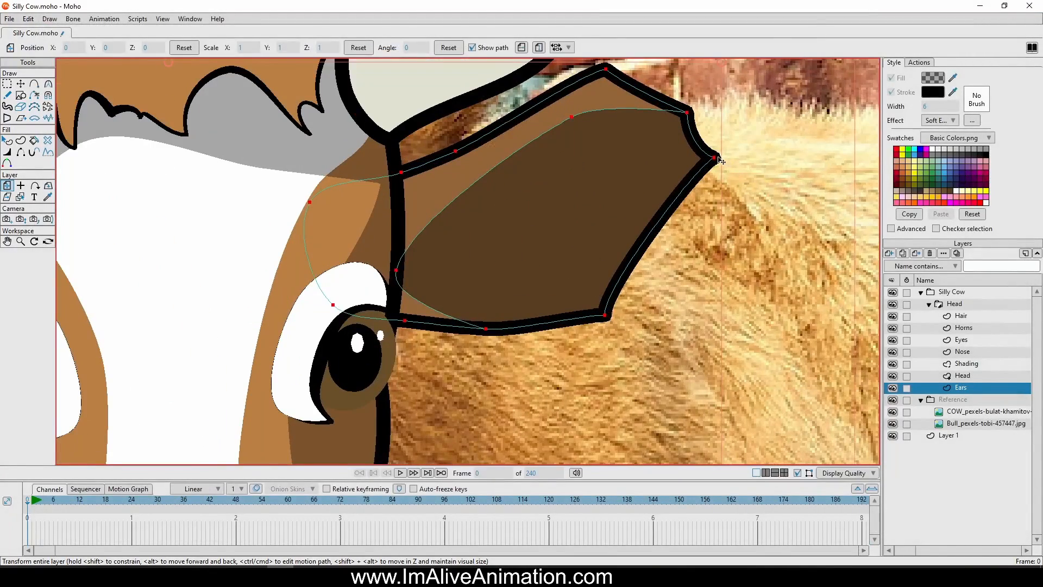
{"action": "left_click", "coordinate": [21, 84]}
{"action": "left_click", "coordinate": [715, 158]}
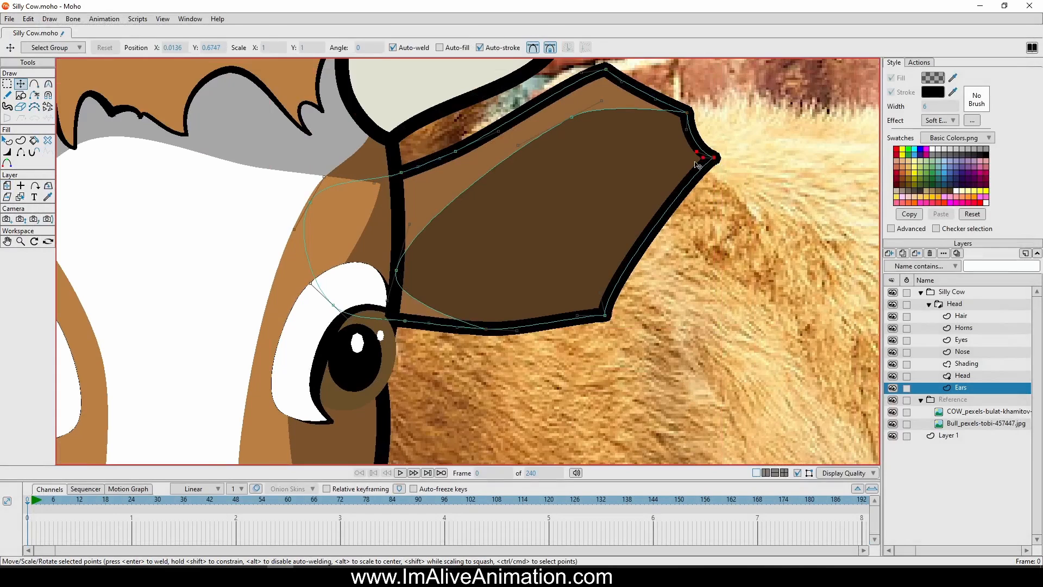
{"action": "left_click_drag", "start_coordinate": [716, 162], "coordinate": [734, 226]}
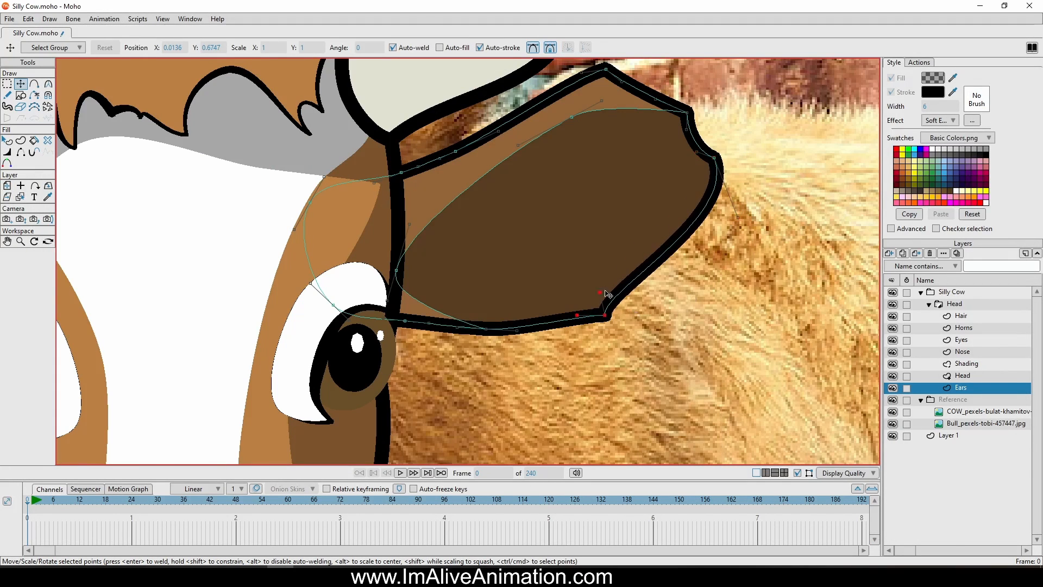
{"action": "left_click_drag", "start_coordinate": [608, 294], "coordinate": [617, 301]}
{"action": "left_click_drag", "start_coordinate": [702, 151], "coordinate": [691, 129]}
{"action": "left_click_drag", "start_coordinate": [623, 84], "coordinate": [614, 175]}
{"action": "scroll", "coordinate": [713, 228], "scroll_direction": "down", "scroll_amount": 6}
{"action": "left_click_drag", "start_coordinate": [732, 215], "coordinate": [721, 218]}
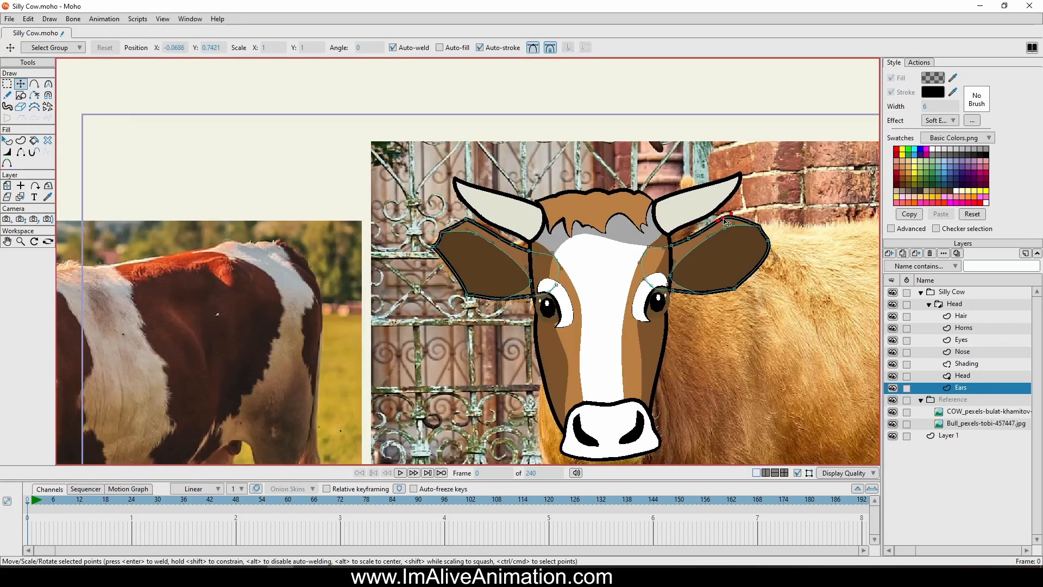
Delete the entire angular ear on the left side of the head
{"action": "scroll", "coordinate": [493, 237], "scroll_direction": "up", "scroll_amount": 3}
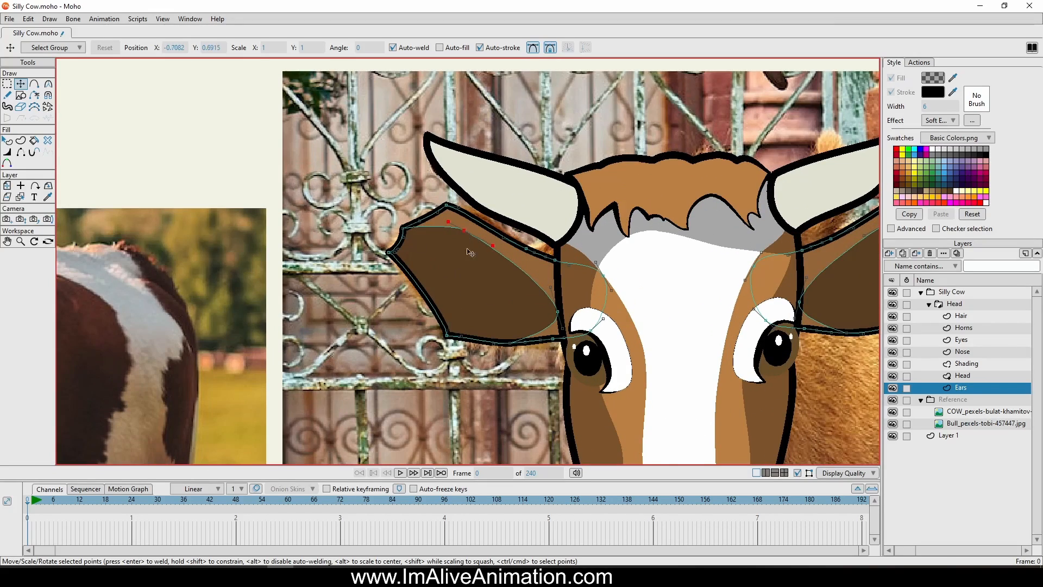
{"action": "scroll", "coordinate": [478, 244], "scroll_direction": "down", "scroll_amount": 5}
{"action": "left_click", "coordinate": [485, 267], "text": "ctrl"}
{"action": "key", "text": "Delete"}
{"action": "left_click", "coordinate": [537, 258], "text": "ctrl"}
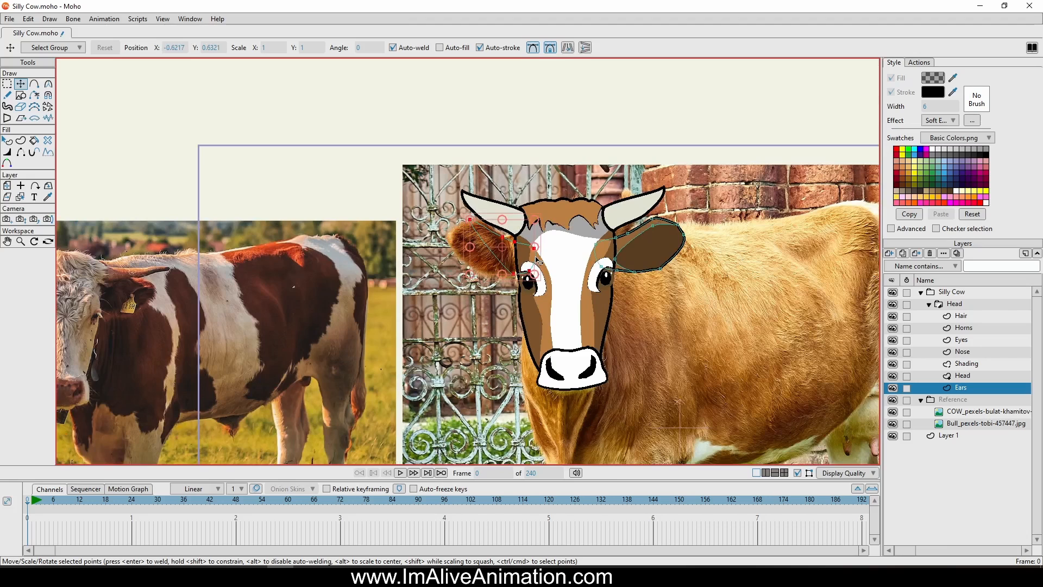
{"action": "key", "text": "Delete"}
Duplicate the rounded ear, flip the copy horizontally and place it on the opposite side of the head
{"action": "left_click", "coordinate": [7, 83]}
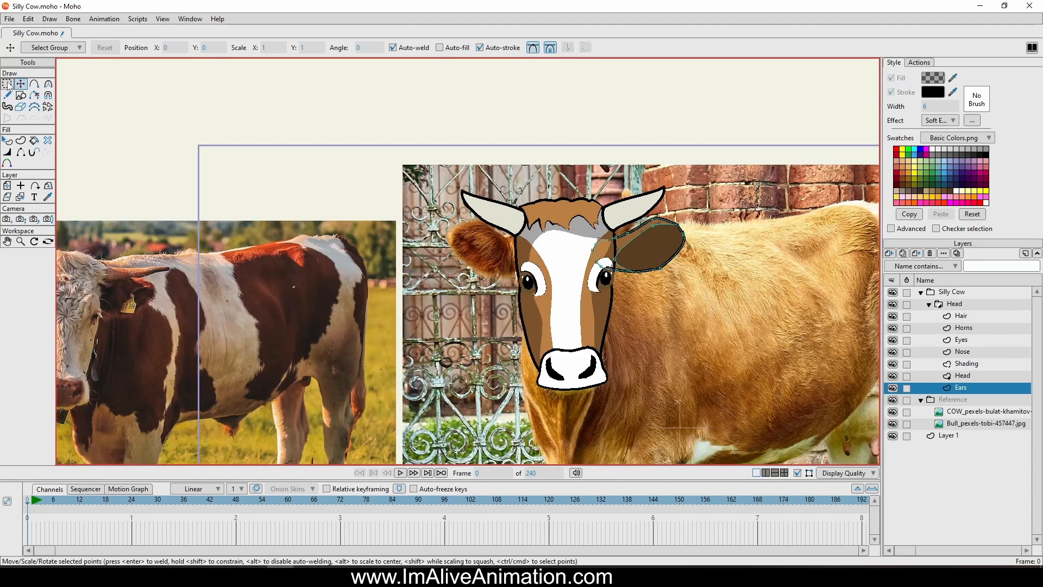
{"action": "mouse_move", "coordinate": [548, 271]}
{"action": "left_mouse_down"}
{"action": "mouse_move", "coordinate": [728, 304]}
{"action": "mouse_move", "coordinate": [560, 264]}
{"action": "left_mouse_up"}
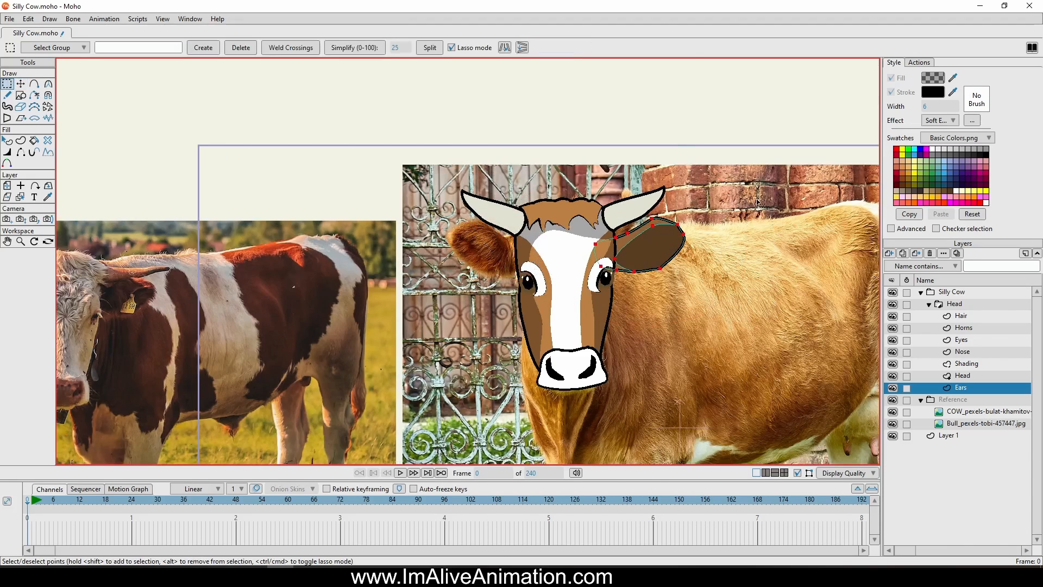
{"action": "key", "text": "ctrl+c"}
{"action": "key", "text": "ctrl+v"}
{"action": "left_click", "coordinate": [566, 48]}
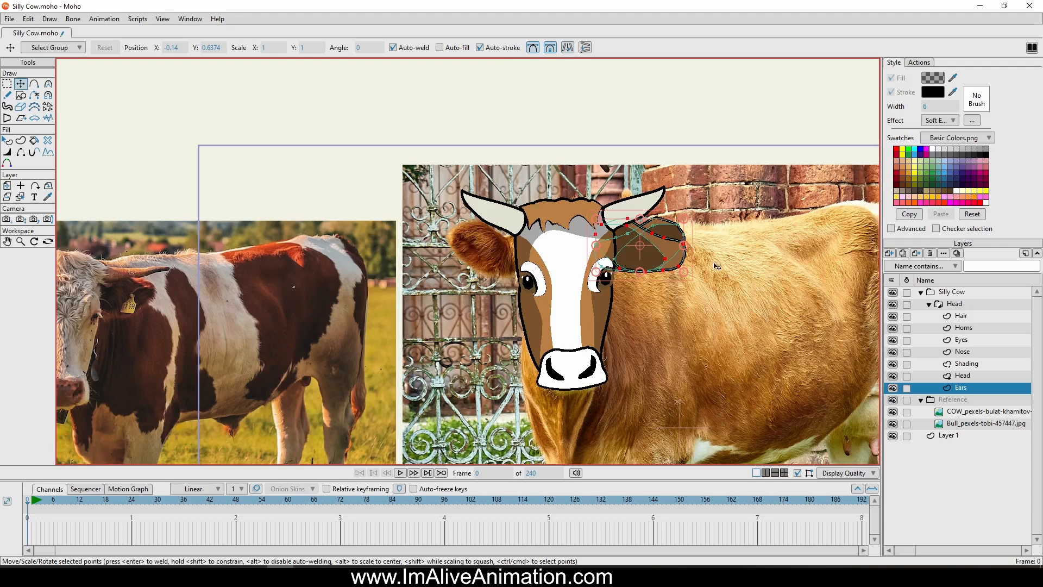
{"action": "left_click_drag", "start_coordinate": [734, 282], "coordinate": [590, 288]}
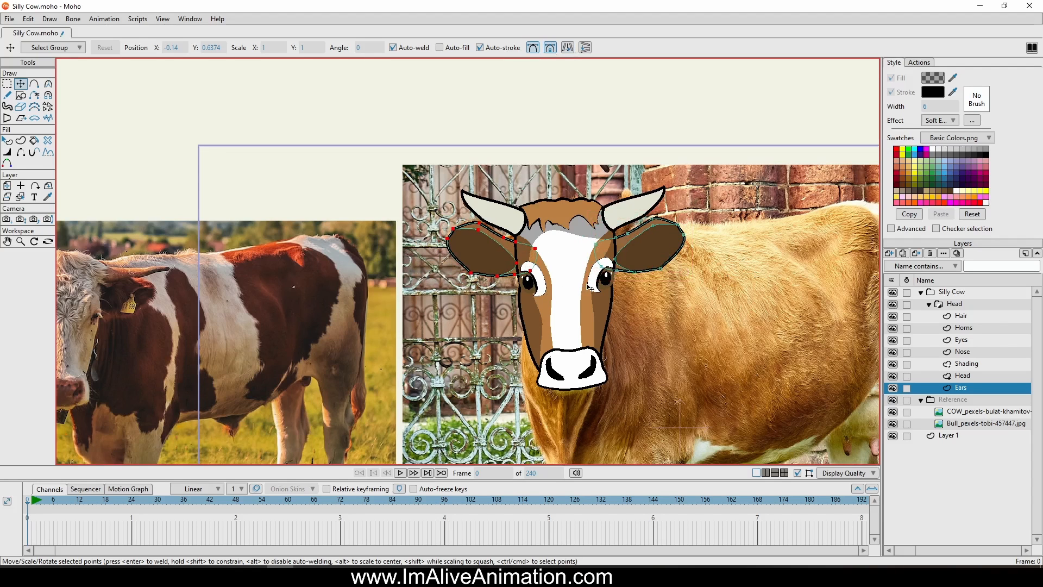
{"action": "scroll", "coordinate": [590, 288], "scroll_direction": "down", "scroll_amount": 4}
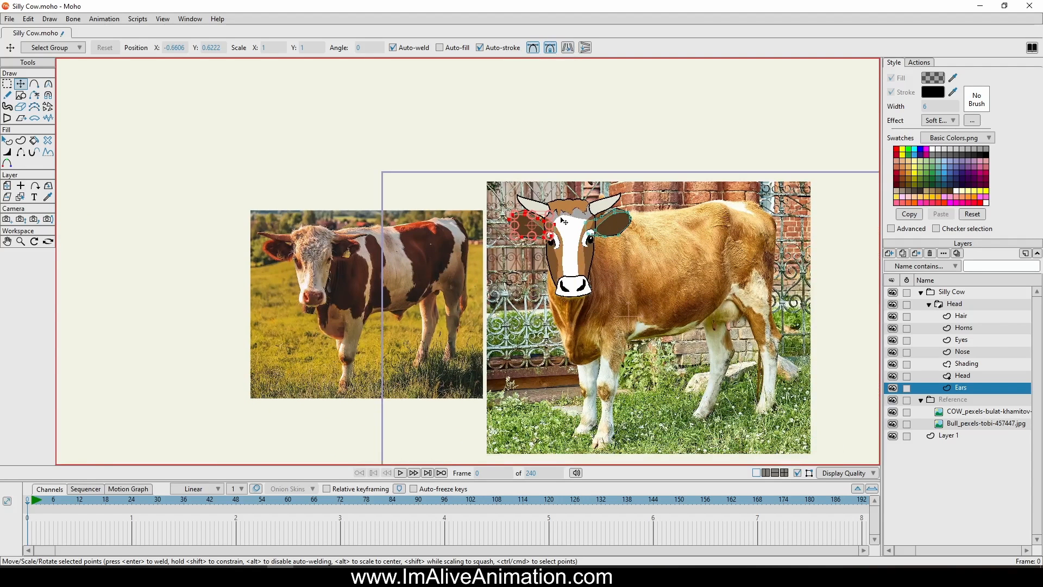
Add a vector layer between Head and Ears, set it to Don't mask this layer and name it Mouth
{"action": "scroll", "coordinate": [572, 292], "scroll_direction": "up", "scroll_amount": 6}
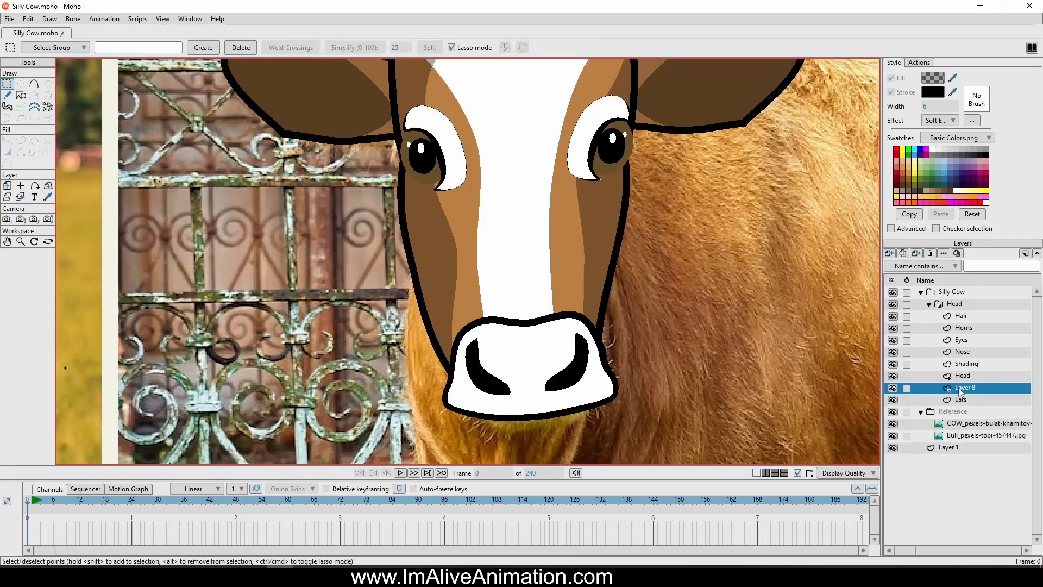
{"action": "right_click", "coordinate": [960, 391]}
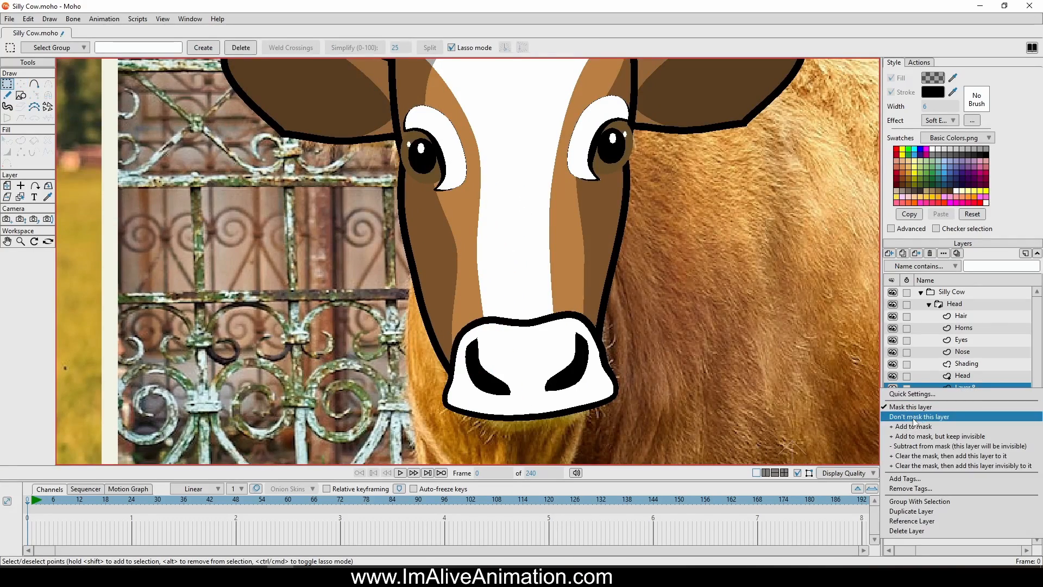
{"action": "left_click", "coordinate": [918, 417]}
{"action": "left_click_drag", "start_coordinate": [978, 393], "coordinate": [977, 405]}
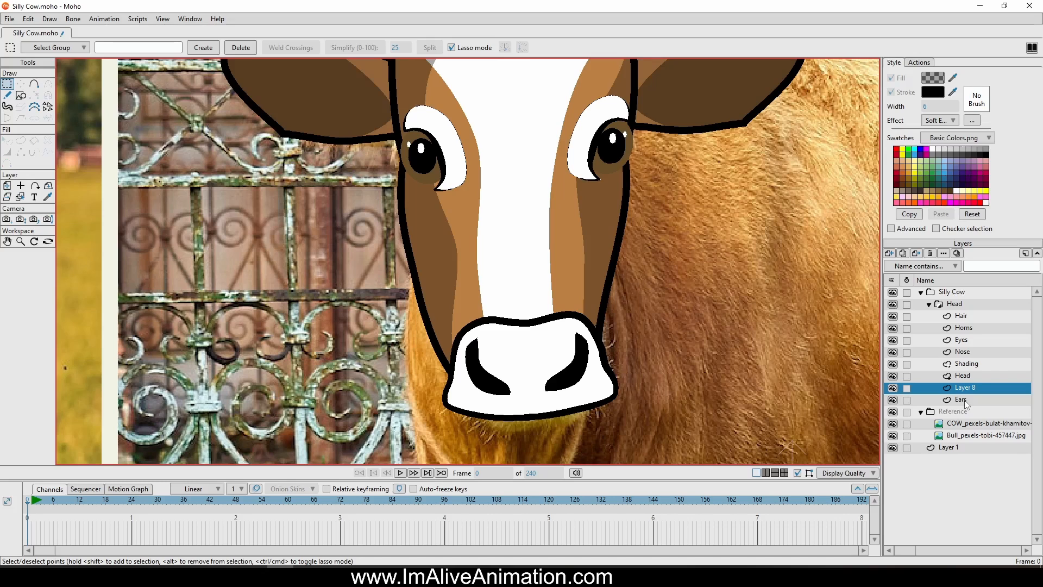
{"action": "double_click", "coordinate": [969, 389]}
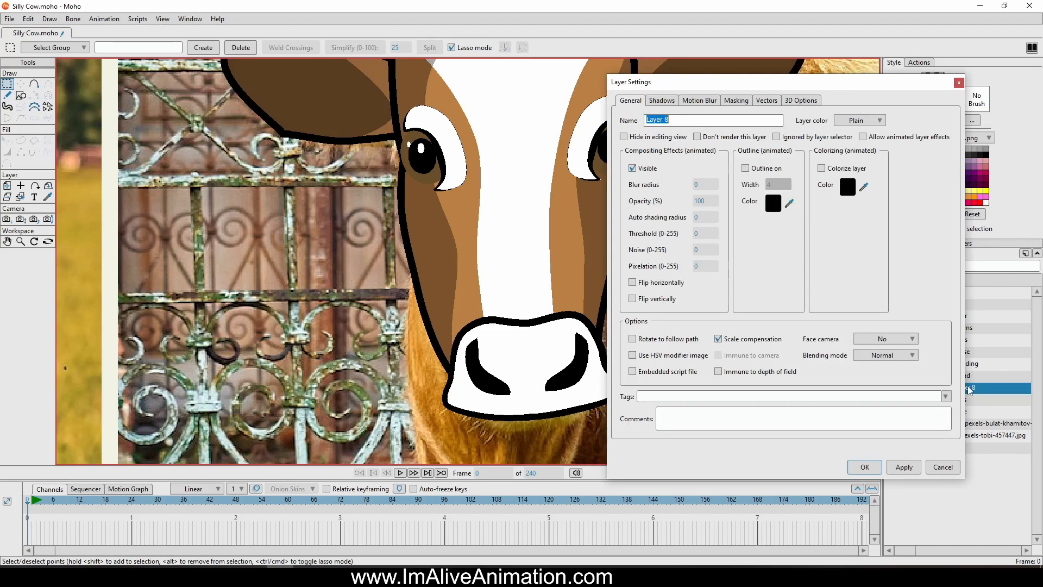
{"action": "type", "text": "Mouth"}
{"action": "key", "text": "Return"}
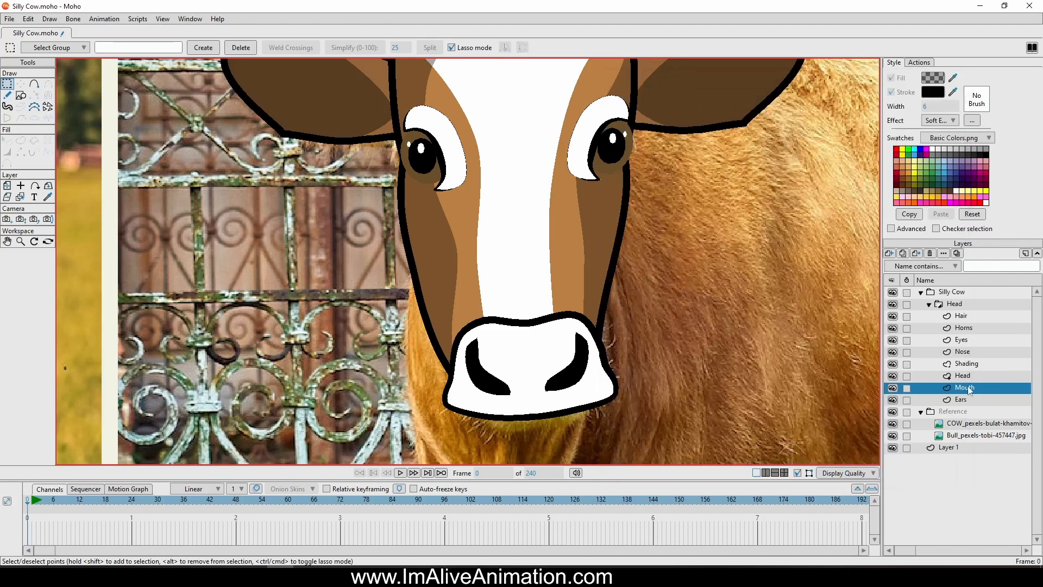
Draw a rounded lower-jaw curve beneath the nose with the Add Point tool, running from one nose corner to the other
{"action": "left_click", "coordinate": [34, 84]}
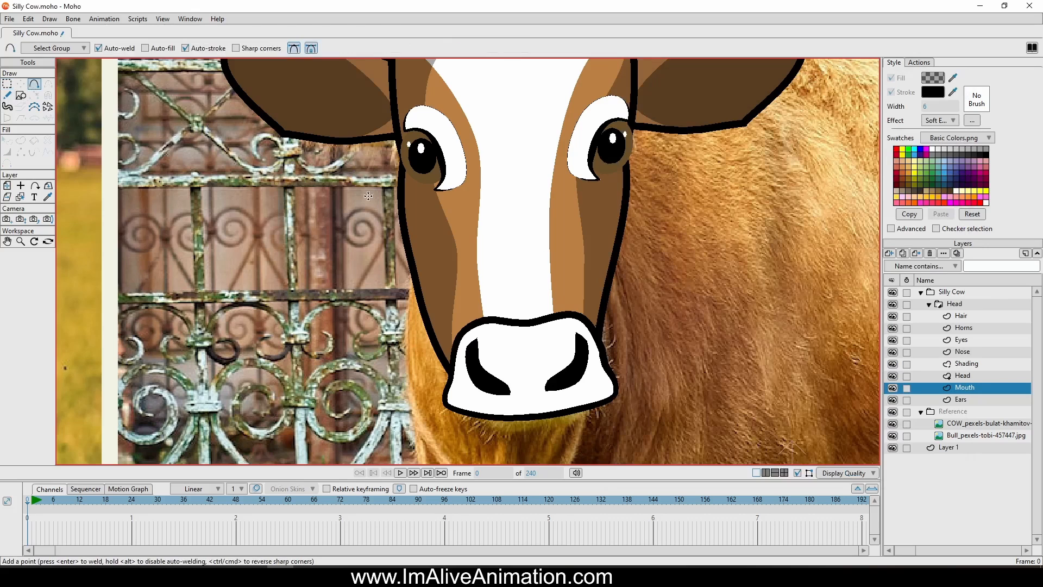
{"action": "scroll", "coordinate": [451, 376], "scroll_direction": "up", "scroll_amount": 3}
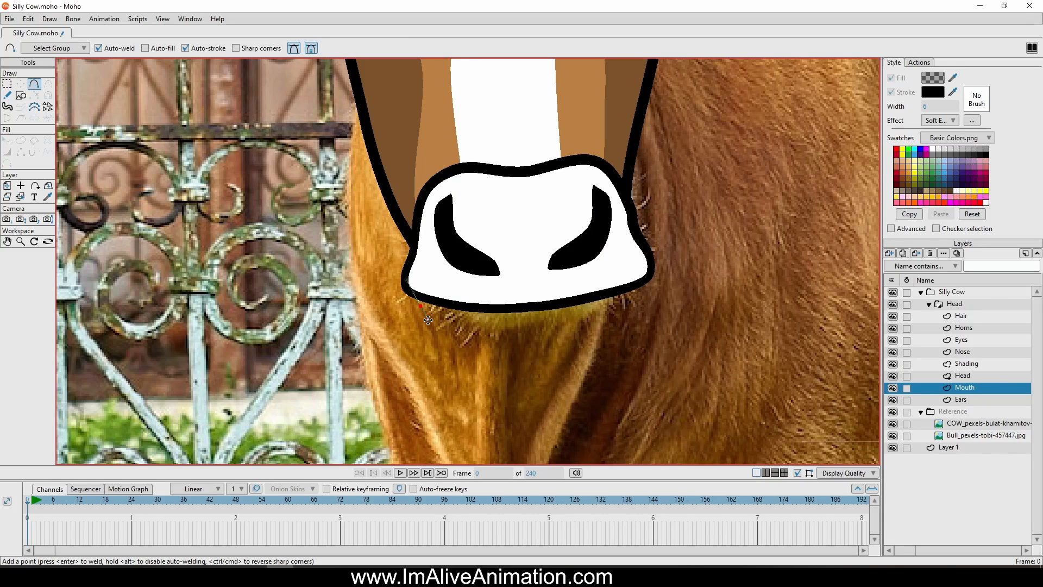
{"action": "left_click_drag", "start_coordinate": [428, 320], "coordinate": [428, 320]}
{"action": "left_click_drag", "start_coordinate": [490, 348], "coordinate": [523, 357]}
{"action": "mouse_move", "coordinate": [590, 345]}
{"action": "left_mouse_down"}
{"action": "mouse_move", "coordinate": [631, 330]}
{"action": "mouse_move", "coordinate": [641, 268]}
{"action": "mouse_move", "coordinate": [514, 287]}
{"action": "mouse_move", "coordinate": [407, 279]}
{"action": "left_mouse_up"}
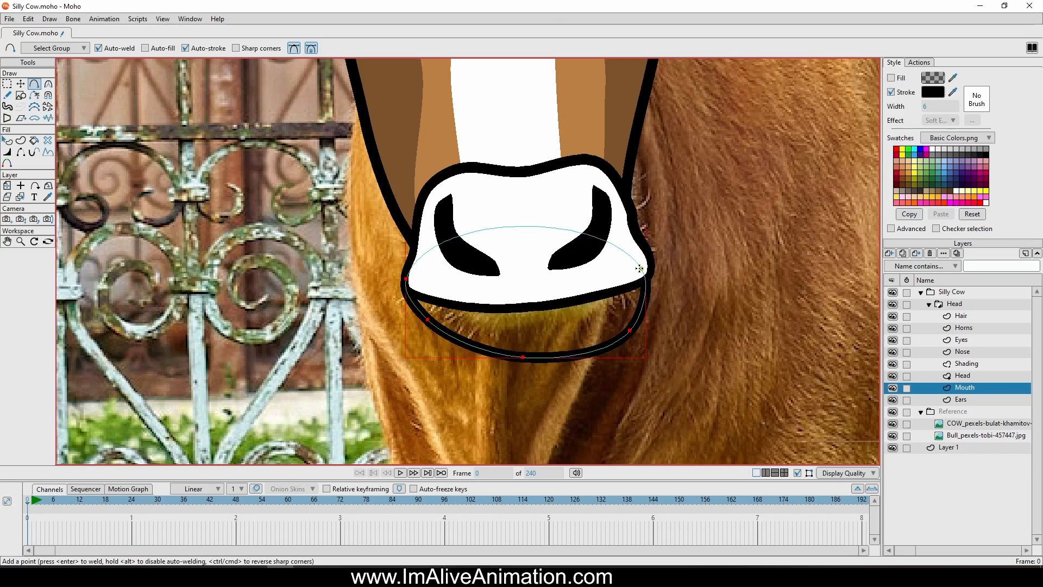
Undo the stroked jaw closure and, with Auto-stroke off, draw the inner lip line and an arch behind the nose
{"action": "key", "text": "ctrl+z"}
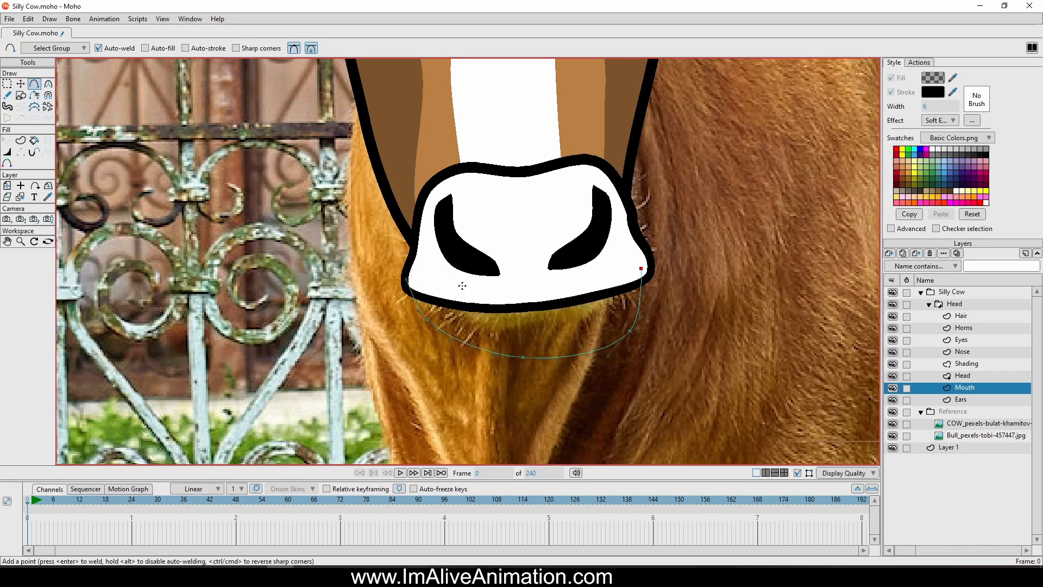
{"action": "left_click_drag", "start_coordinate": [406, 280], "coordinate": [628, 274]}
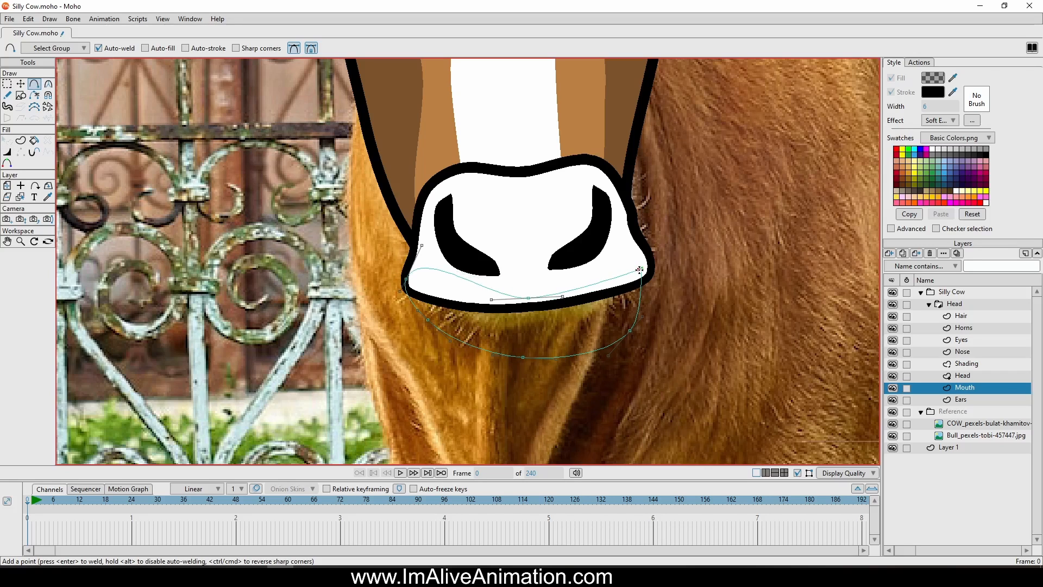
{"action": "left_click_drag", "start_coordinate": [406, 278], "coordinate": [615, 212]}
{"action": "left_click_drag", "start_coordinate": [615, 212], "coordinate": [641, 269]}
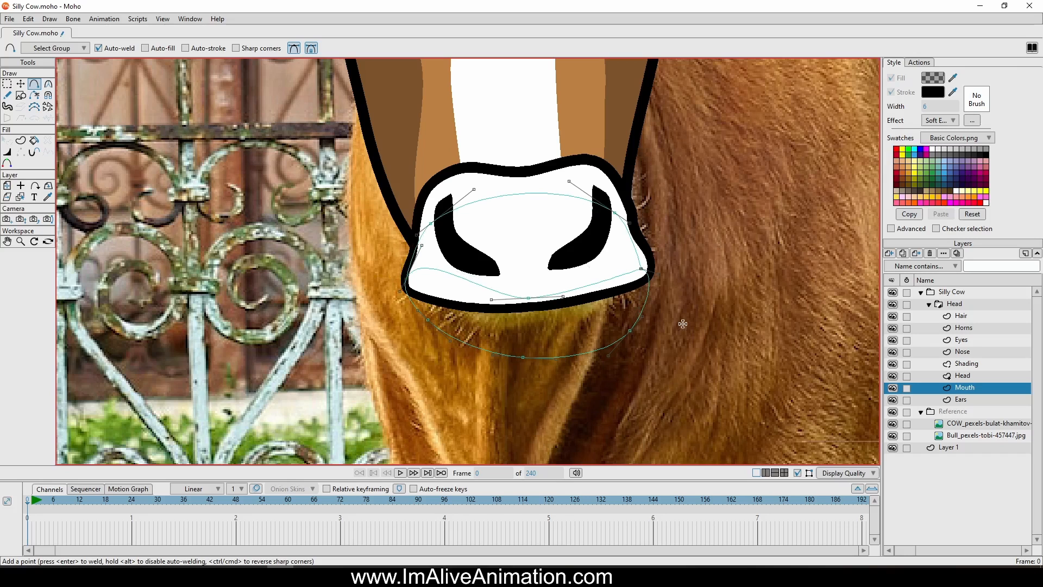
Adjust the mouth shape's points and curve handles to smooth both lip corners, widen the jaw's left side and refine the upper arch
{"action": "left_click", "coordinate": [20, 83]}
{"action": "scroll", "coordinate": [459, 287], "scroll_direction": "up", "scroll_amount": 3}
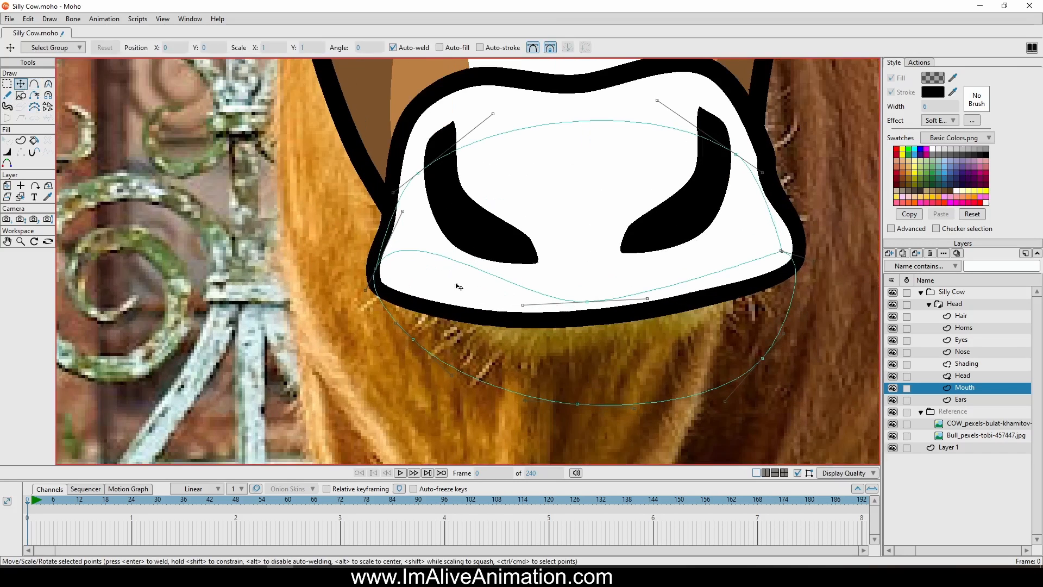
{"action": "left_click_drag", "start_coordinate": [402, 211], "coordinate": [423, 291]}
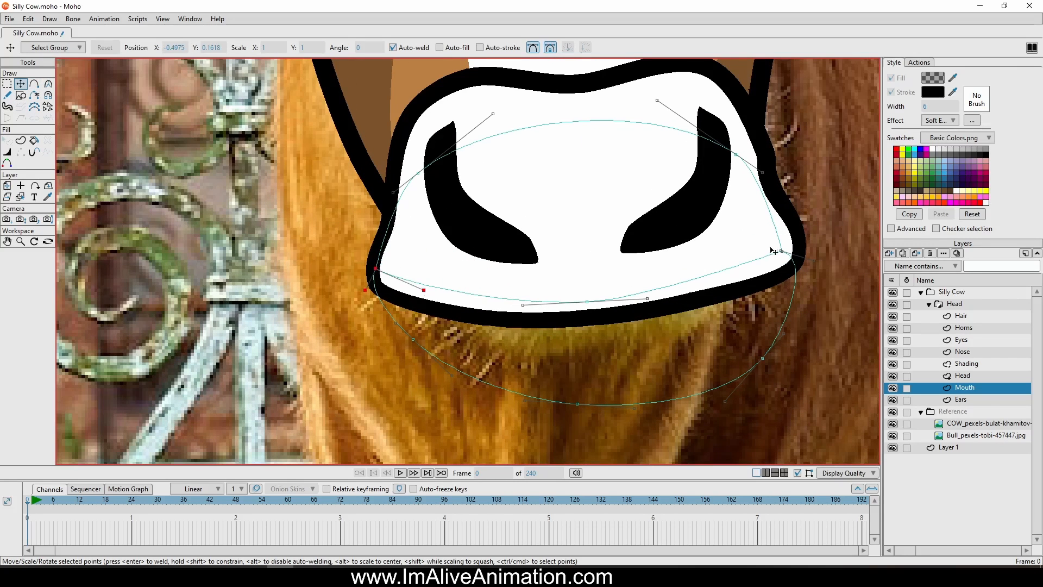
{"action": "left_click_drag", "start_coordinate": [780, 251], "coordinate": [758, 272]}
{"action": "left_click_drag", "start_coordinate": [802, 225], "coordinate": [815, 295]}
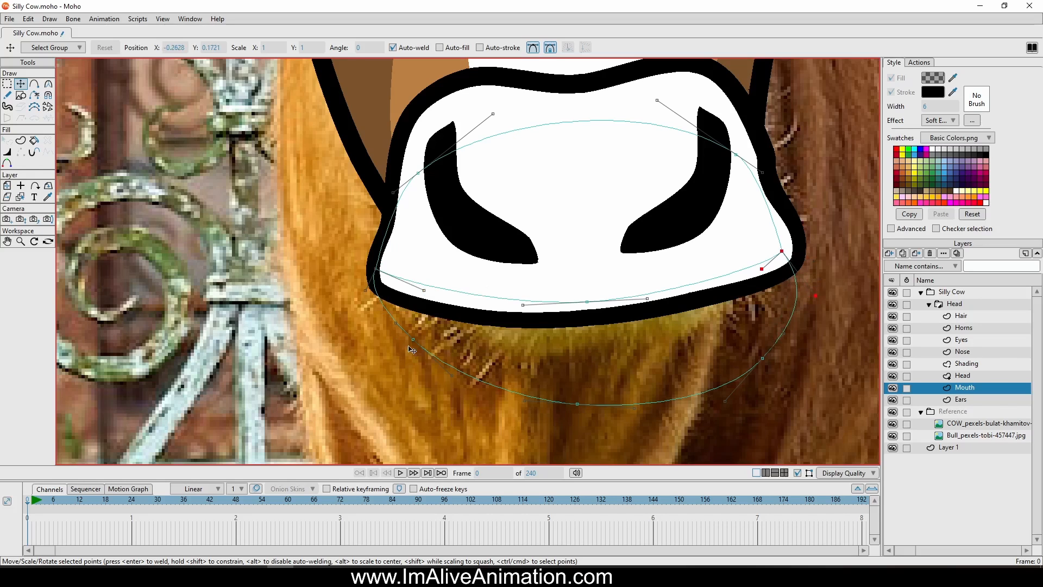
{"action": "left_click_drag", "start_coordinate": [408, 346], "coordinate": [380, 354]}
{"action": "left_click", "coordinate": [376, 268]}
{"action": "left_click_drag", "start_coordinate": [428, 172], "coordinate": [433, 168]}
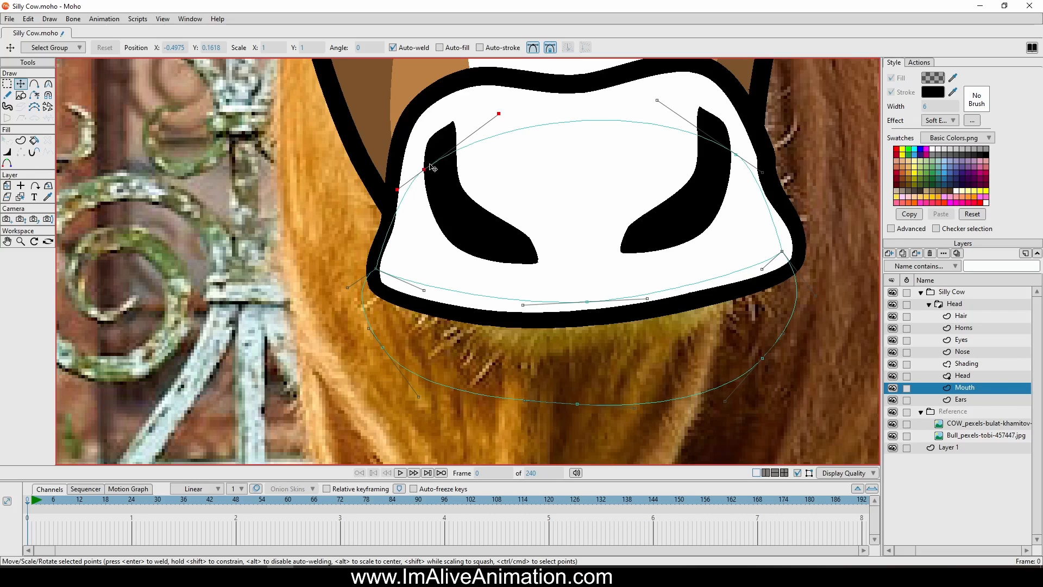
Draw a teeth outline above the inner lip line with the Add Point tool, from lip corner to lip corner, with a central divider
{"action": "left_click", "coordinate": [35, 84]}
{"action": "scroll", "coordinate": [422, 246], "scroll_direction": "up", "scroll_amount": 2}
{"action": "left_click", "coordinate": [395, 291]}
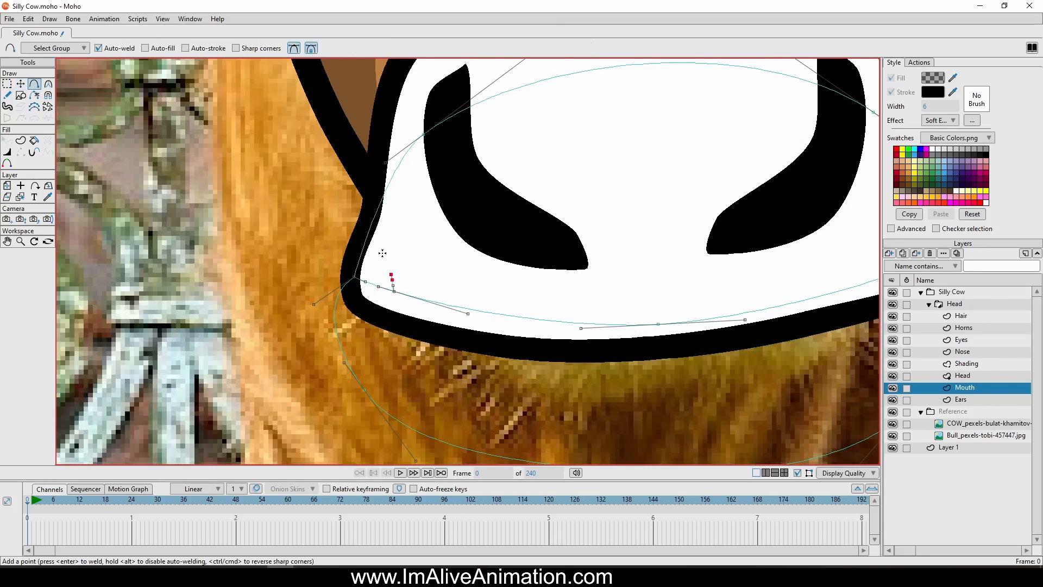
{"action": "left_click_drag", "start_coordinate": [382, 253], "coordinate": [653, 257]}
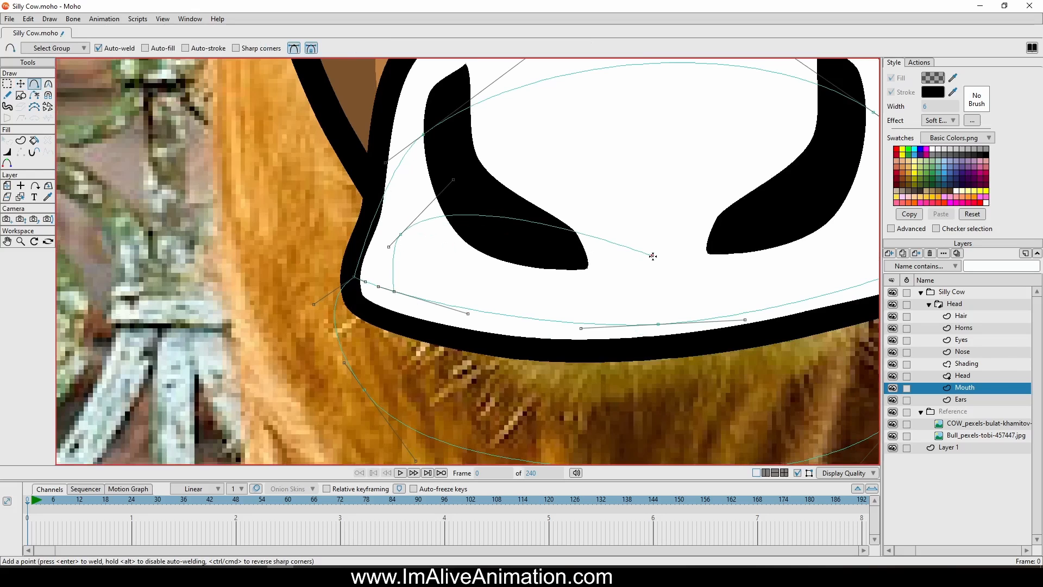
{"action": "scroll", "coordinate": [653, 256], "scroll_direction": "down", "scroll_amount": 3}
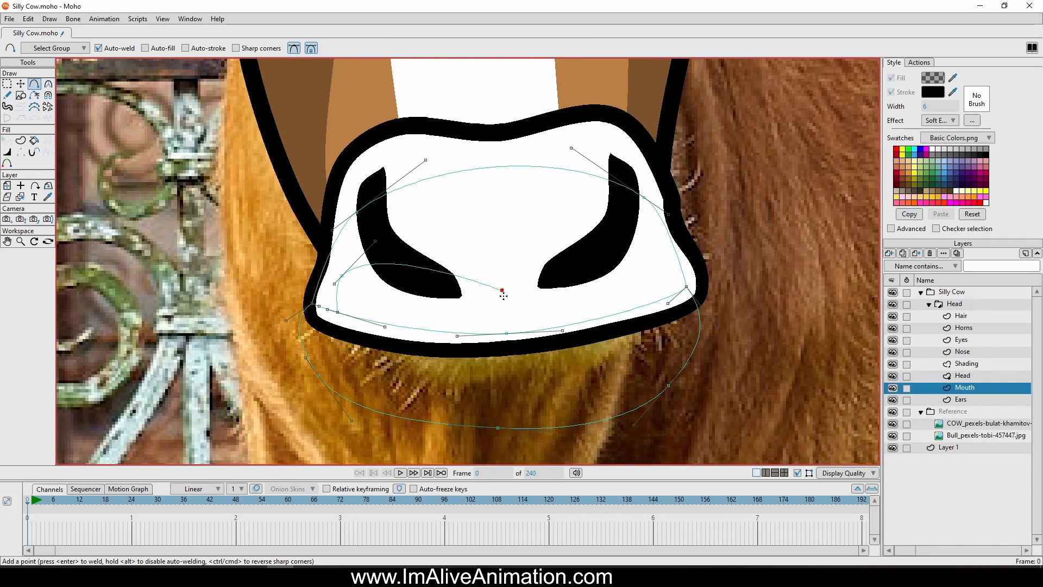
{"action": "left_click_drag", "start_coordinate": [503, 296], "coordinate": [507, 333]}
{"action": "mouse_move", "coordinate": [505, 291]}
{"action": "left_mouse_down"}
{"action": "mouse_move", "coordinate": [607, 259]}
{"action": "mouse_move", "coordinate": [655, 261]}
{"action": "mouse_move", "coordinate": [678, 291]}
{"action": "left_mouse_up"}
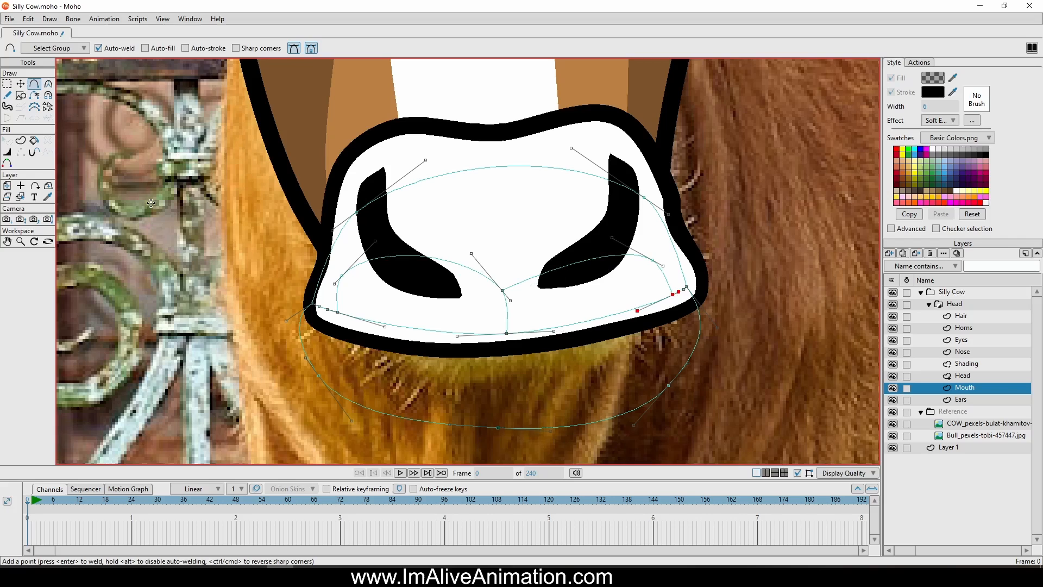
Adjust the curve handles along the teeth outline's upper edge to flatten both halves and soften the centre dip
{"action": "left_click", "coordinate": [21, 83]}
{"action": "left_click_drag", "start_coordinate": [373, 239], "coordinate": [391, 272]}
{"action": "left_click_drag", "start_coordinate": [471, 253], "coordinate": [506, 305]}
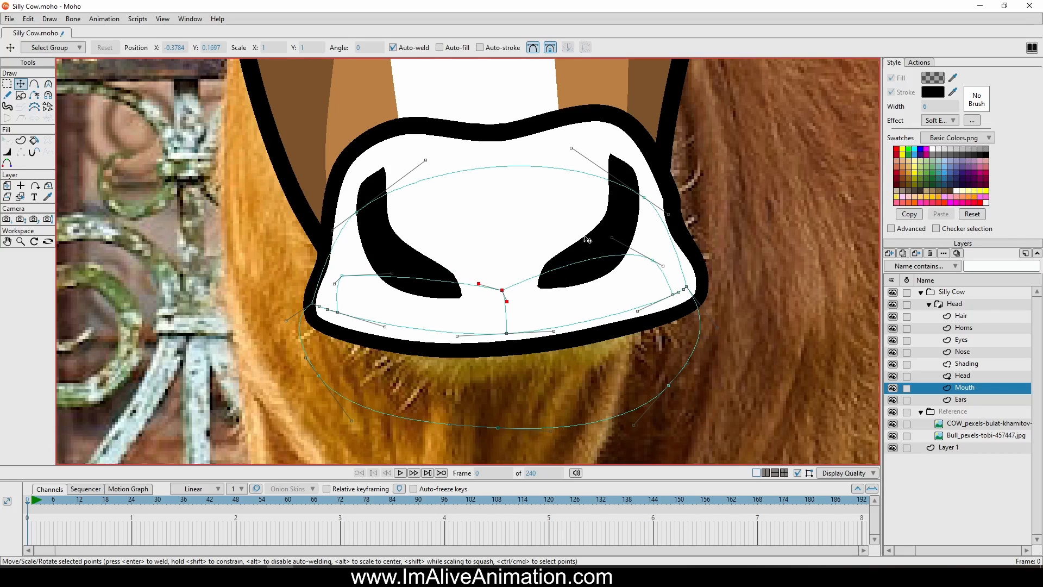
{"action": "left_click_drag", "start_coordinate": [611, 238], "coordinate": [594, 267]}
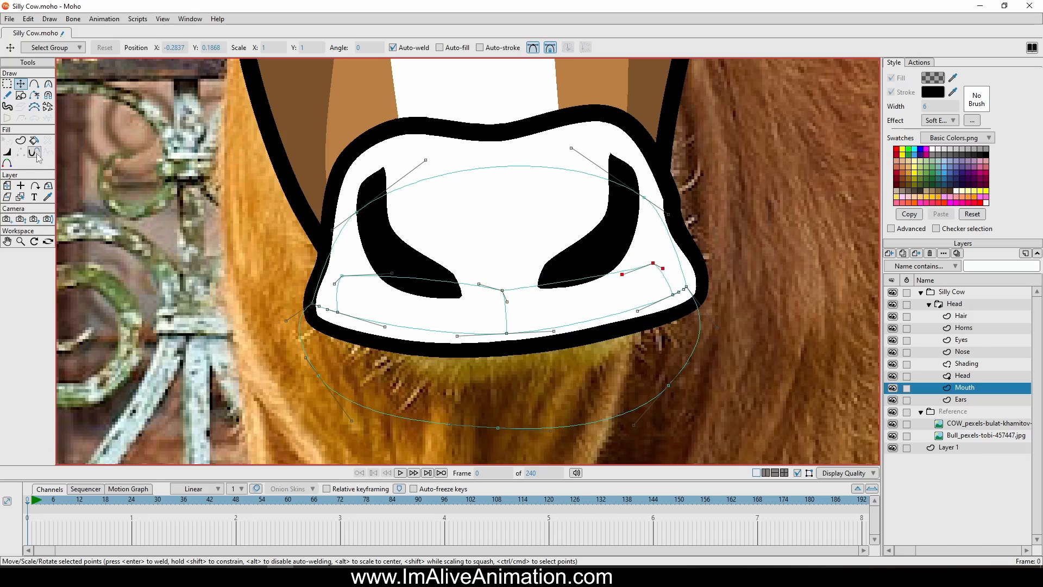
Lasso the lower-jaw edges below the inner lip line and create a fill shape from them
{"action": "left_click", "coordinate": [20, 141]}
{"action": "scroll", "coordinate": [472, 334], "scroll_direction": "down", "scroll_amount": 3}
{"action": "scroll", "coordinate": [592, 314], "scroll_direction": "up", "scroll_amount": 1}
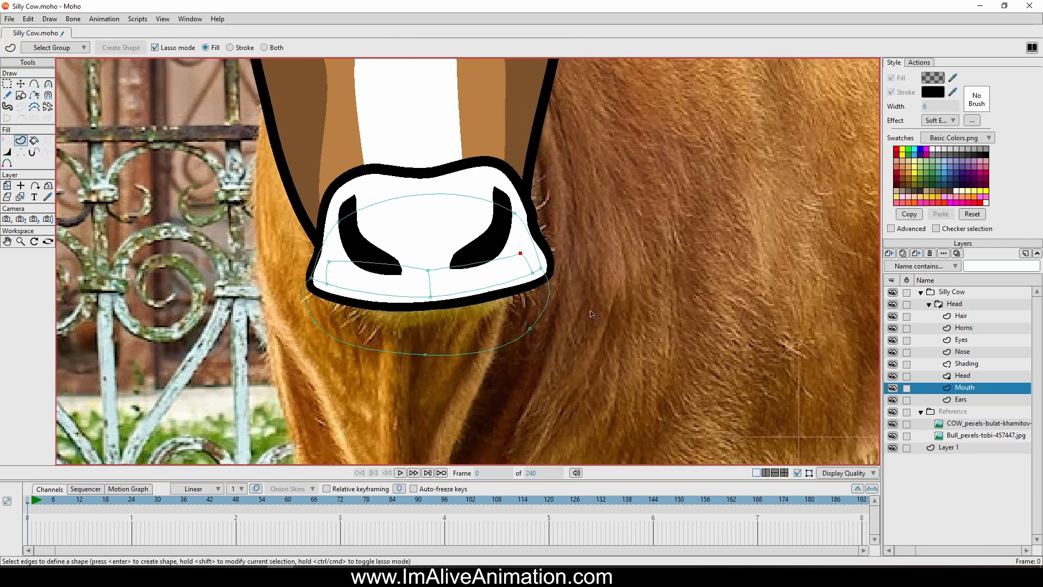
{"action": "mouse_move", "coordinate": [517, 270]}
{"action": "left_mouse_down"}
{"action": "mouse_move", "coordinate": [392, 283]}
{"action": "mouse_move", "coordinate": [597, 400]}
{"action": "left_mouse_up"}
{"action": "left_click_drag", "start_coordinate": [562, 262], "coordinate": [560, 261]}
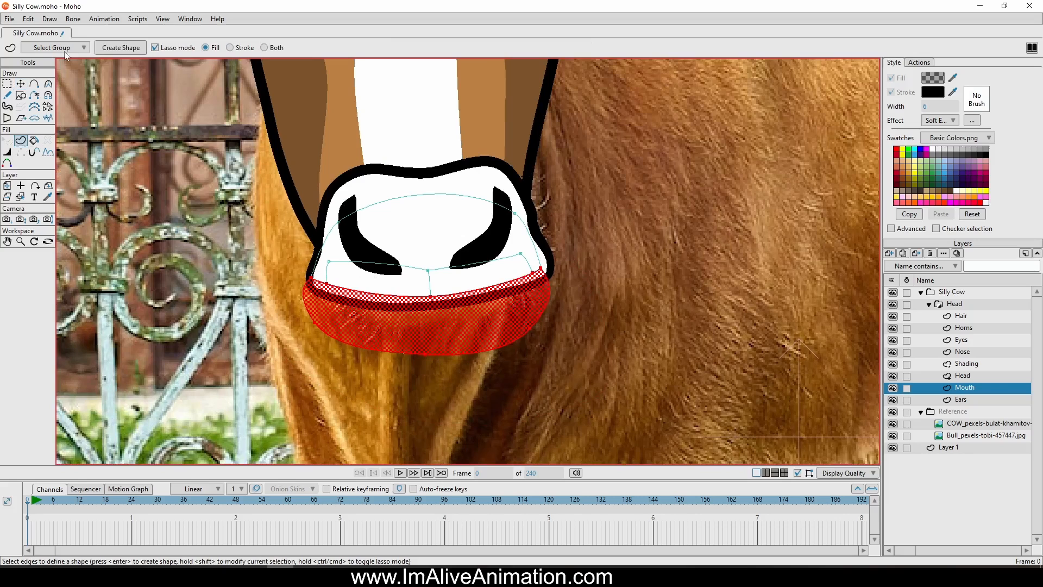
{"action": "left_click", "coordinate": [120, 47]}
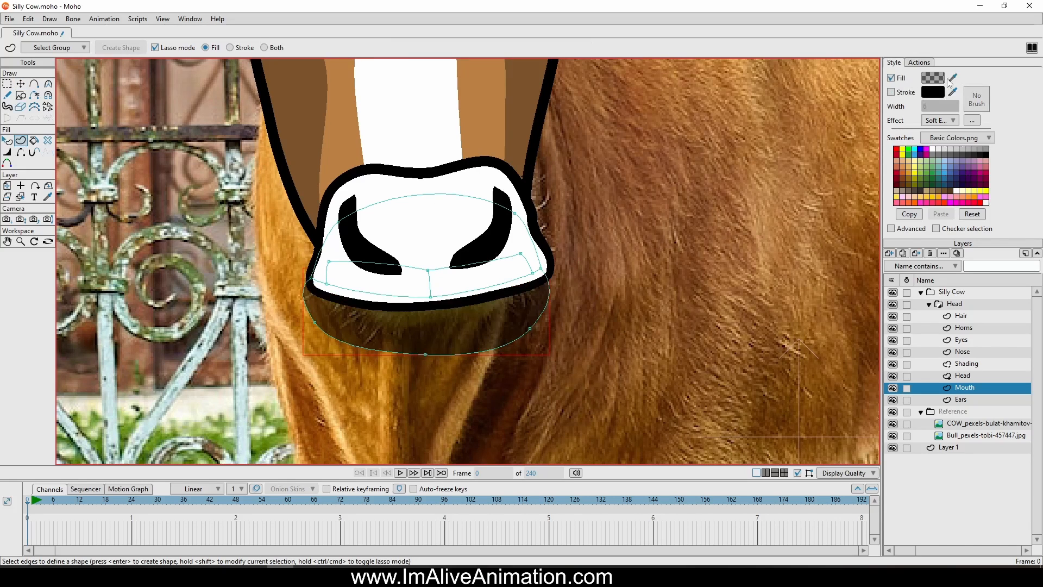
Set the lower jaw's fill to fully opaque black
{"action": "left_click", "coordinate": [933, 76]}
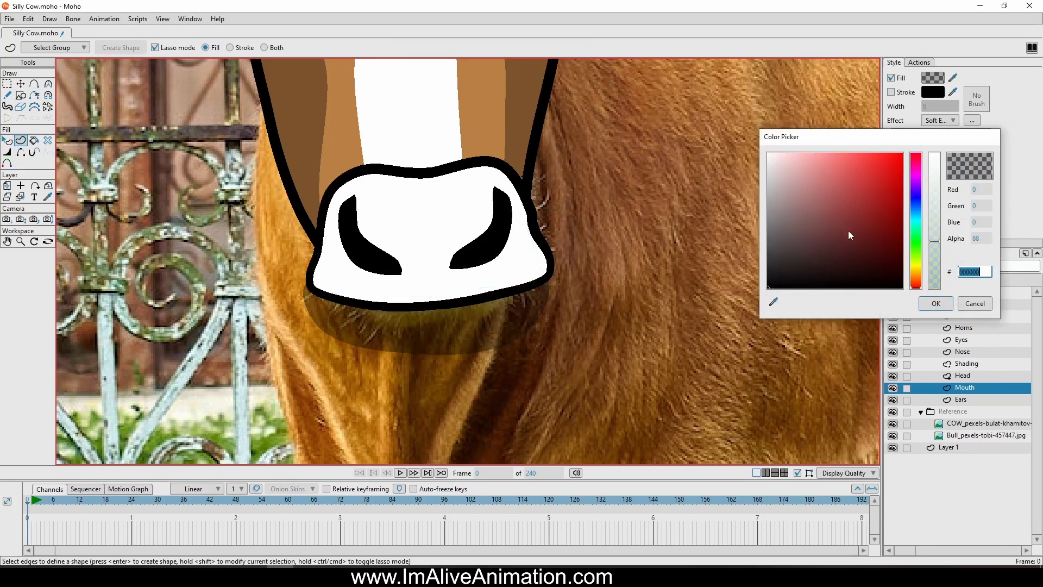
{"action": "left_click_drag", "start_coordinate": [939, 204], "coordinate": [939, 142]}
{"action": "left_click", "coordinate": [935, 303]}
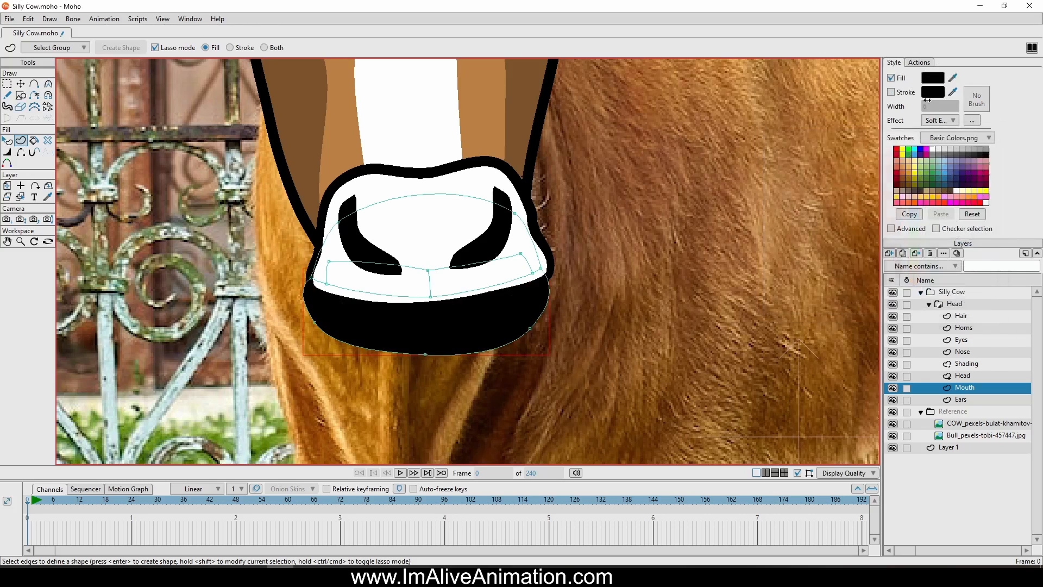
Fill the lower jaw with the light brown sampled from the face and turn on its black stroke
{"action": "left_click", "coordinate": [7, 140]}
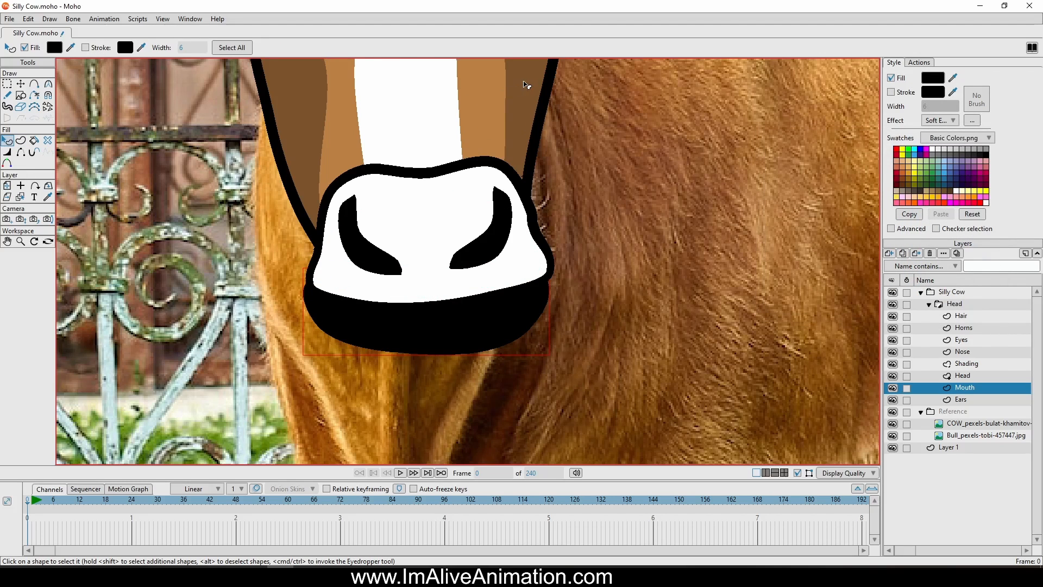
{"action": "left_click", "coordinate": [483, 93], "text": "ctrl"}
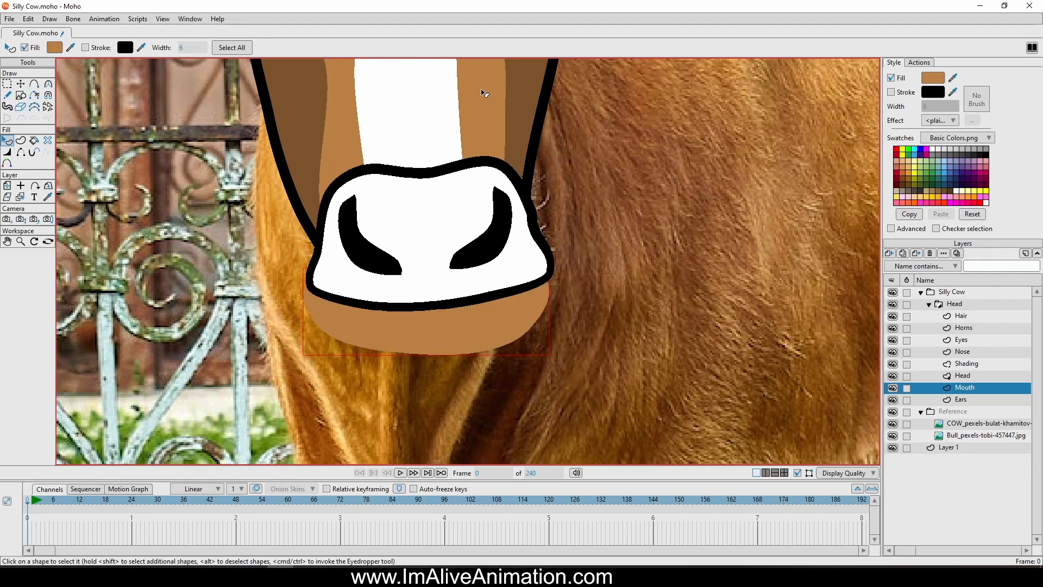
{"action": "left_click", "coordinate": [901, 92]}
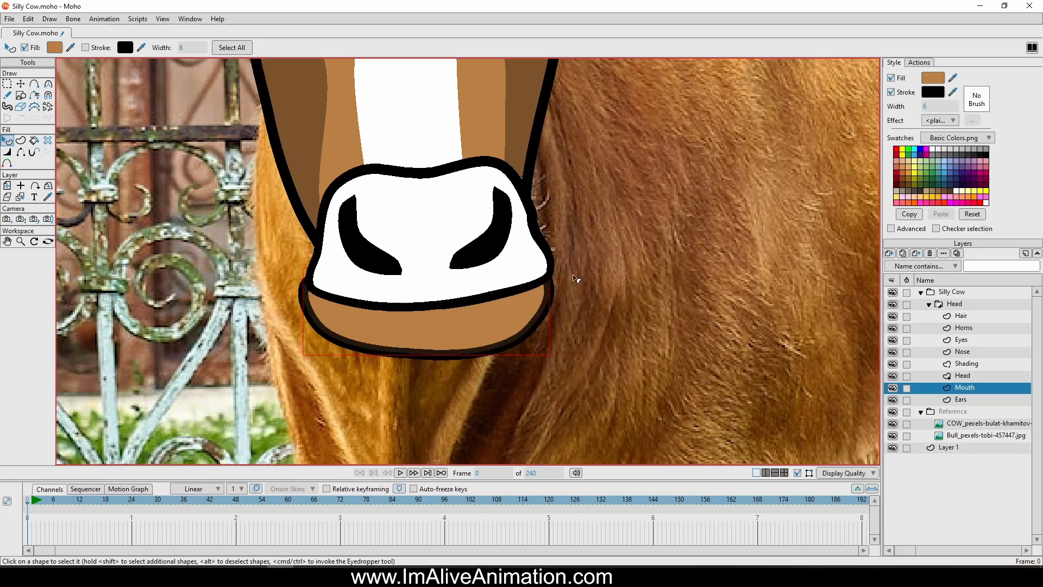
Hide the Head and Nose layers to expose the complete mouth drawing
{"action": "left_click", "coordinate": [893, 375]}
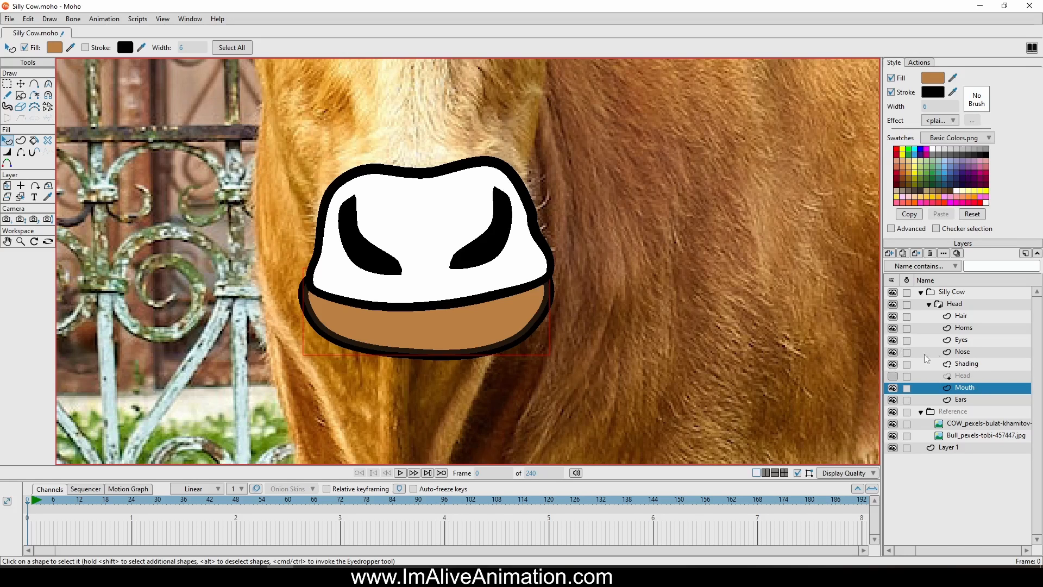
{"action": "left_click", "coordinate": [893, 352]}
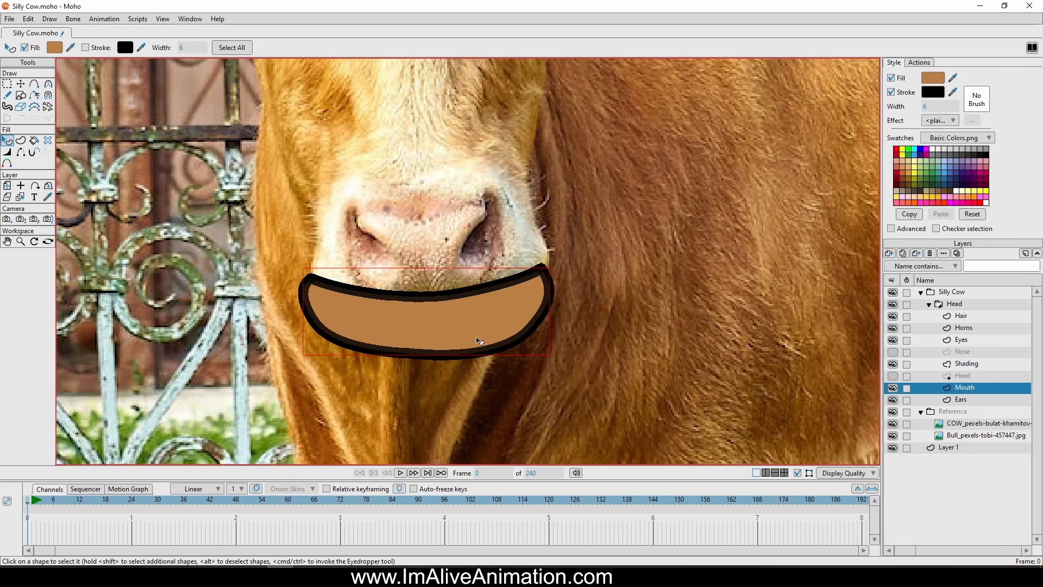
{"action": "scroll", "coordinate": [414, 338], "scroll_direction": "up", "scroll_amount": 4}
Lasso the teeth outline, create a shape from it, and give it a white fill with a black stroke
{"action": "left_click", "coordinate": [21, 143]}
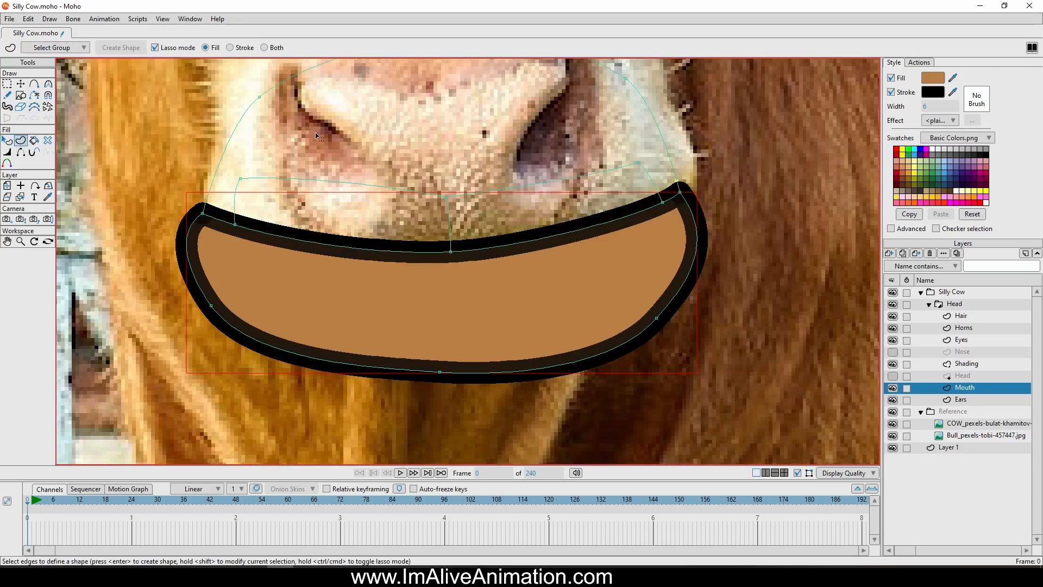
{"action": "mouse_move", "coordinate": [268, 157]}
{"action": "left_mouse_down"}
{"action": "mouse_move", "coordinate": [224, 169]}
{"action": "mouse_move", "coordinate": [218, 222]}
{"action": "mouse_move", "coordinate": [474, 284]}
{"action": "mouse_move", "coordinate": [594, 263]}
{"action": "left_mouse_up"}
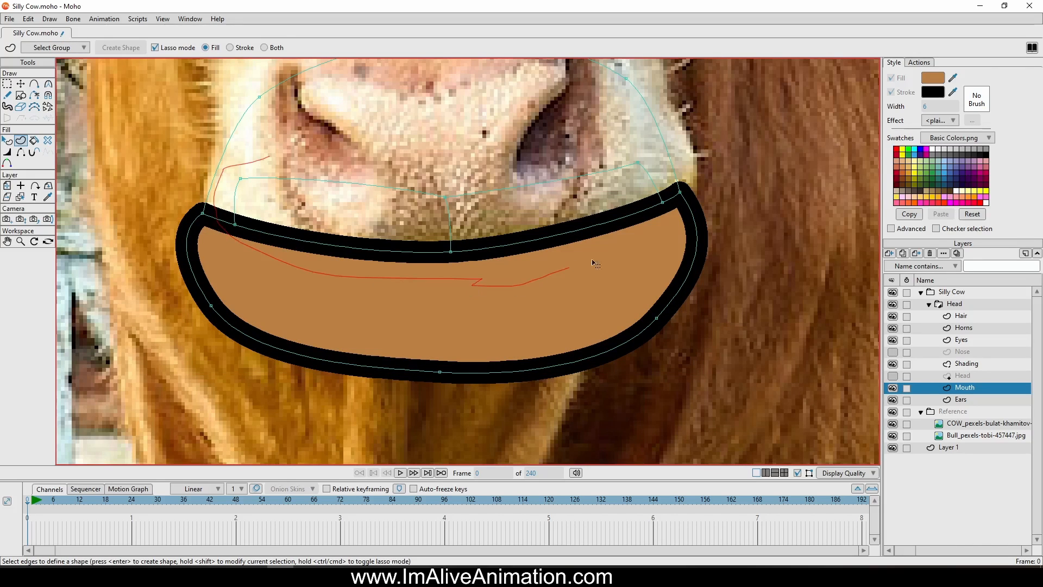
{"action": "left_click_drag", "start_coordinate": [427, 246], "coordinate": [415, 236]}
{"action": "key", "text": "d"}
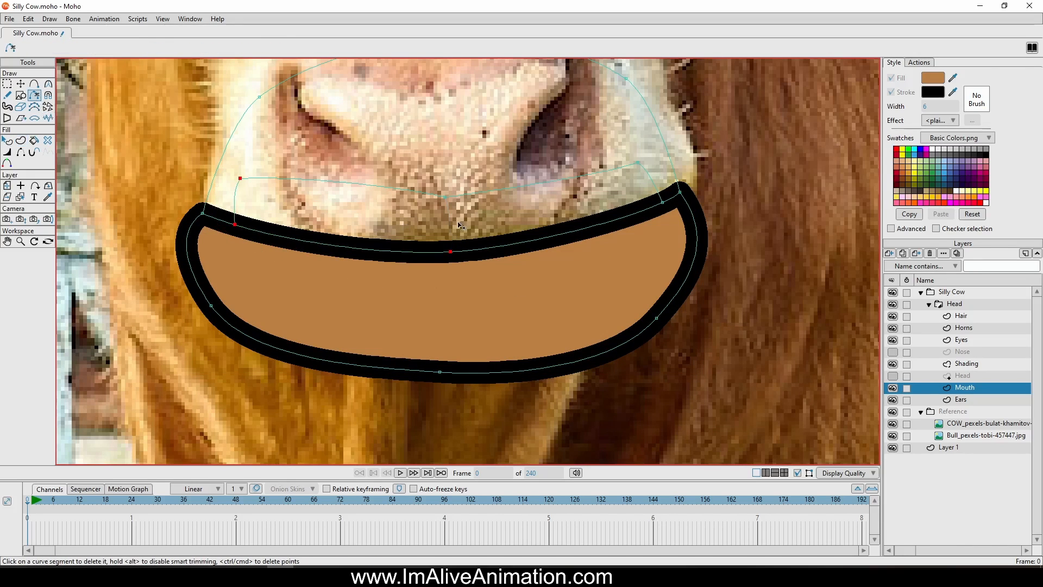
{"action": "left_click", "coordinate": [21, 140]}
{"action": "mouse_move", "coordinate": [252, 146]}
{"action": "left_mouse_down"}
{"action": "mouse_move", "coordinate": [224, 200]}
{"action": "mouse_move", "coordinate": [443, 267]}
{"action": "mouse_move", "coordinate": [671, 203]}
{"action": "mouse_move", "coordinate": [655, 168]}
{"action": "mouse_move", "coordinate": [451, 171]}
{"action": "left_mouse_up"}
{"action": "key", "text": "Return"}
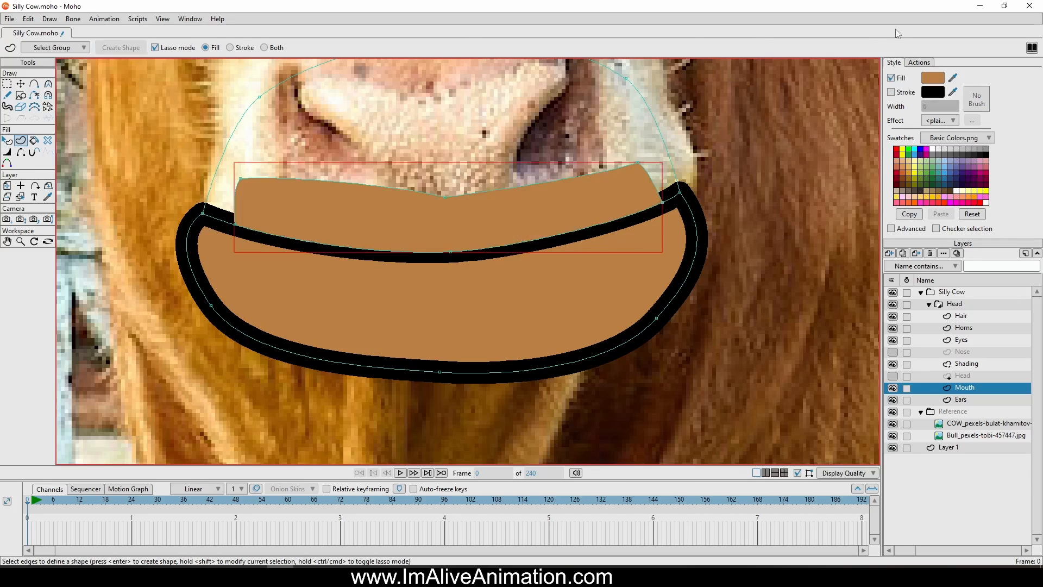
{"action": "left_click", "coordinate": [900, 93]}
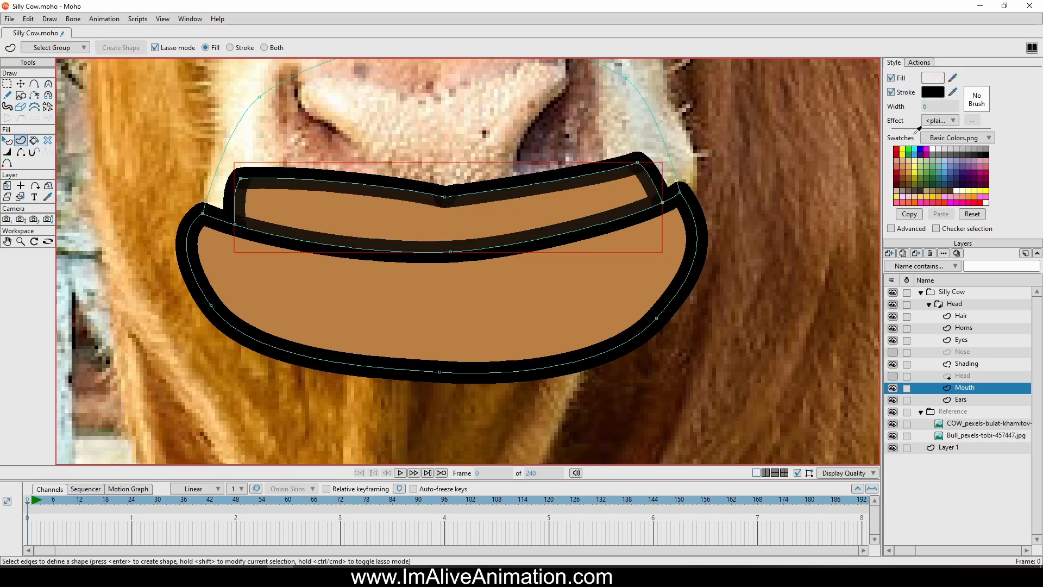
{"action": "left_click", "coordinate": [937, 150]}
Create a shape from the upper mouth arch and turn on its black stroke
{"action": "scroll", "coordinate": [380, 221], "scroll_direction": "down", "scroll_amount": 4}
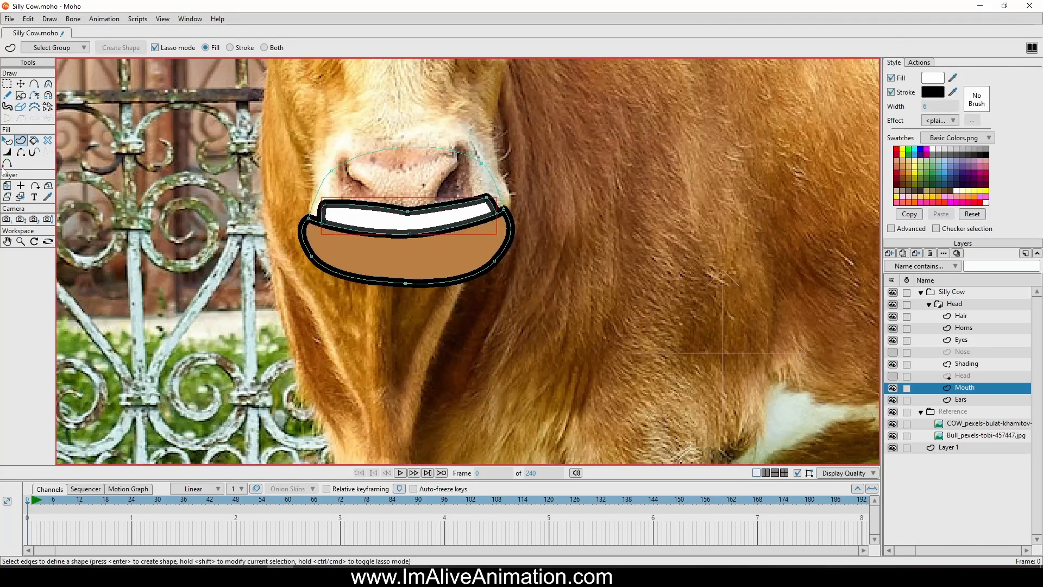
{"action": "mouse_move", "coordinate": [323, 103]}
{"action": "left_mouse_down"}
{"action": "mouse_move", "coordinate": [260, 179]}
{"action": "mouse_move", "coordinate": [300, 212]}
{"action": "left_mouse_up"}
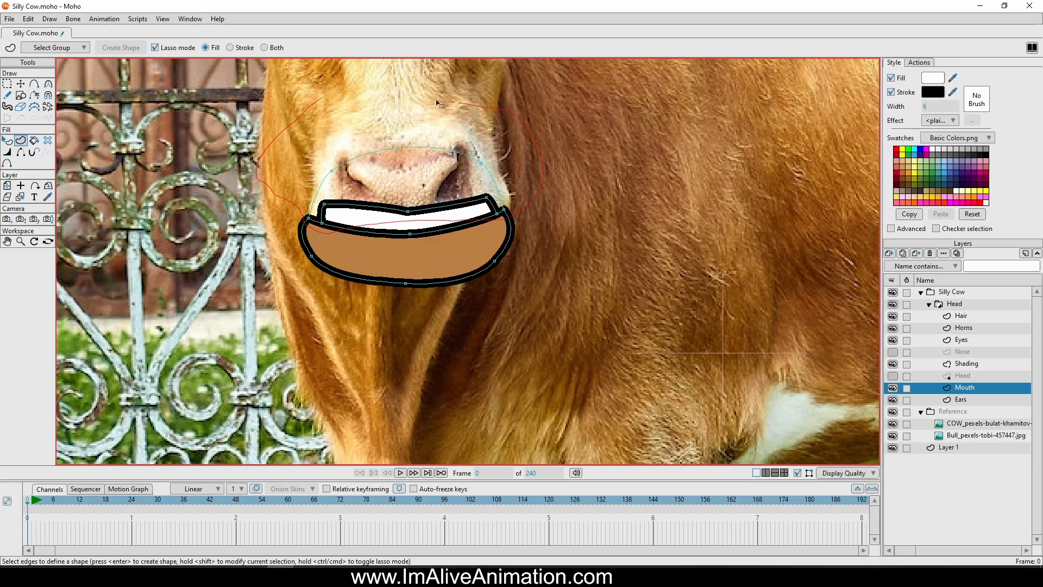
{"action": "left_click_drag", "start_coordinate": [439, 102], "coordinate": [432, 103]}
{"action": "left_click", "coordinate": [114, 48]}
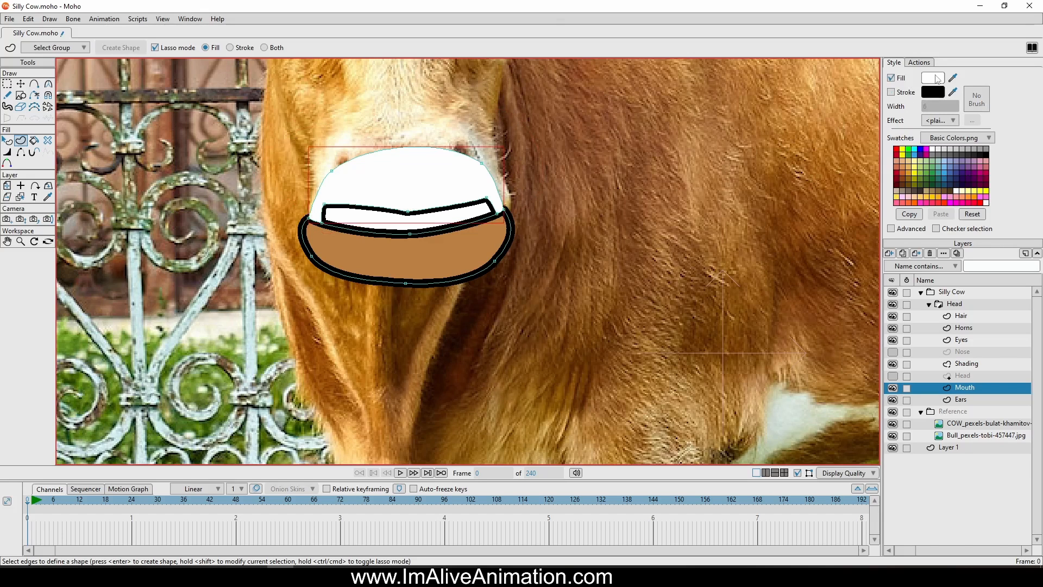
{"action": "left_click", "coordinate": [902, 93]}
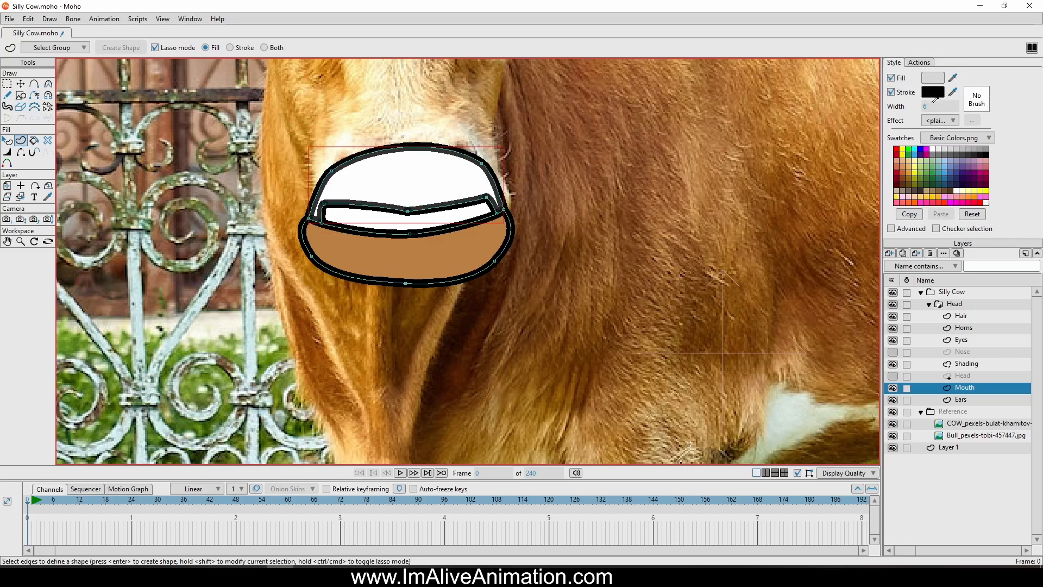
Set the upper mouth interior's fill to a dark red
{"action": "left_click", "coordinate": [902, 149]}
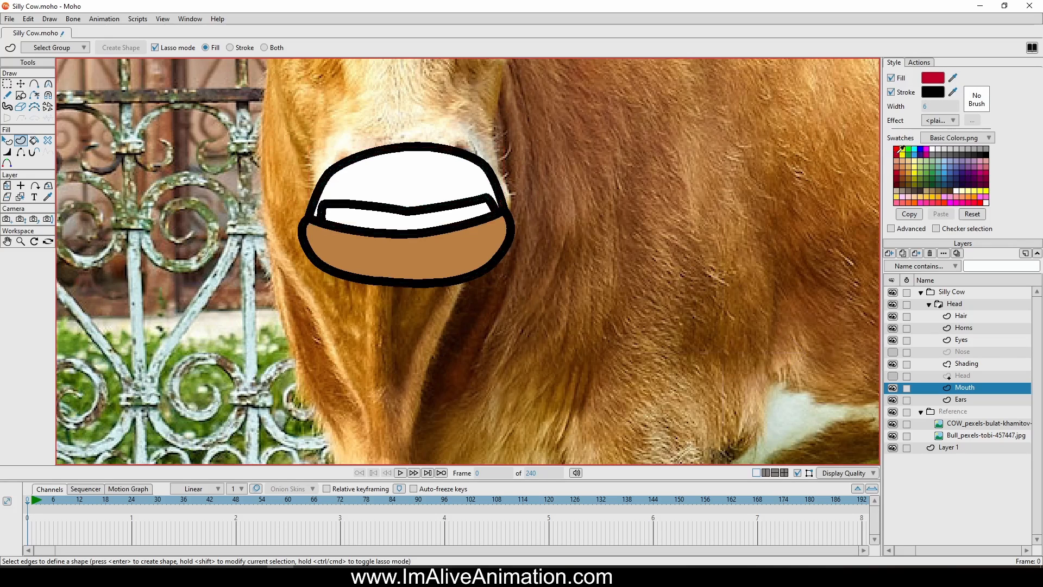
{"action": "left_click", "coordinate": [933, 79]}
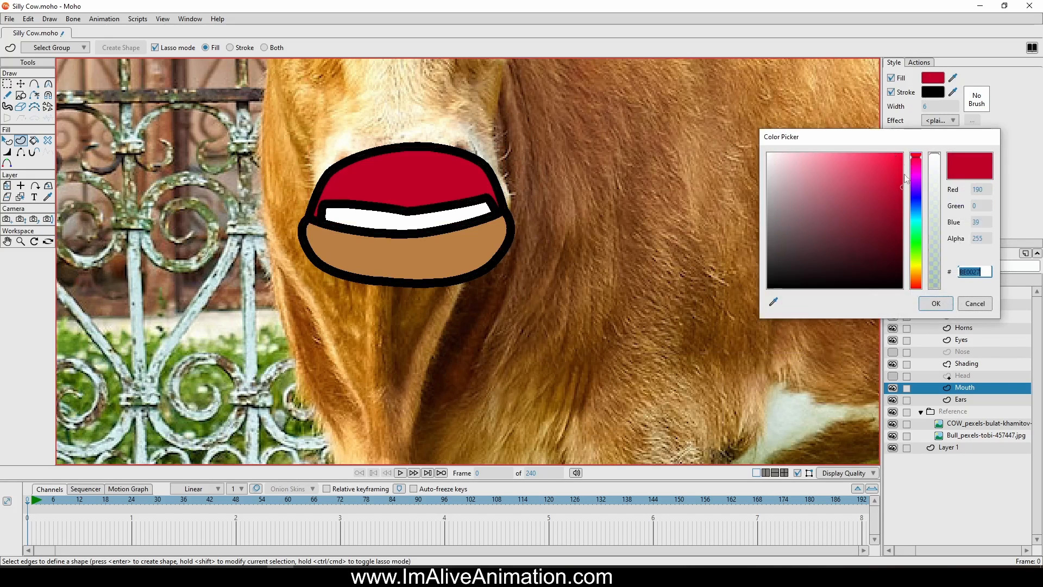
{"action": "left_click", "coordinate": [895, 229]}
{"action": "left_click", "coordinate": [949, 305]}
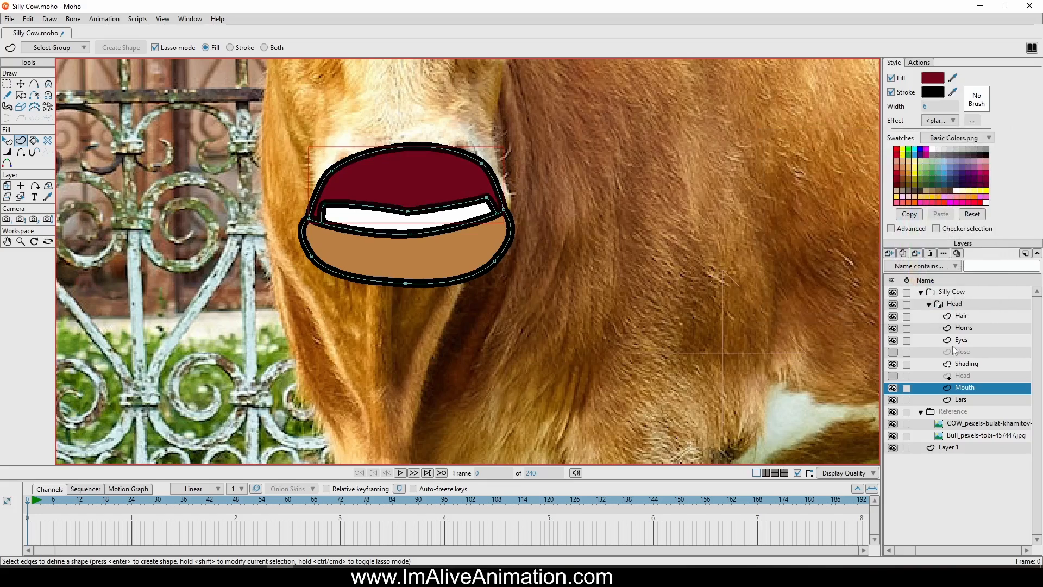
Show the Head and Nose layers again
{"action": "left_click", "coordinate": [893, 376]}
{"action": "left_click", "coordinate": [892, 352]}
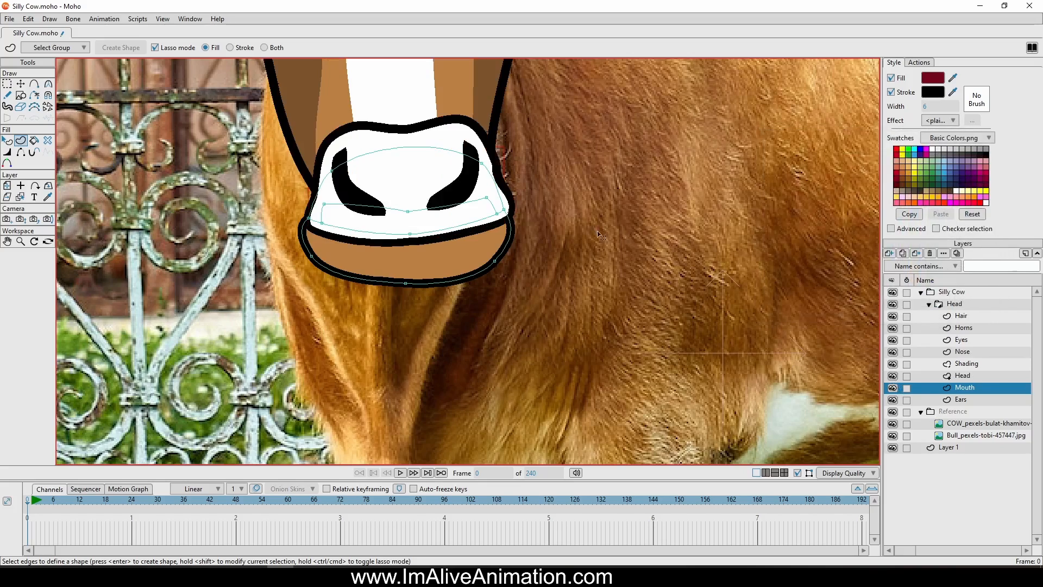
{"action": "scroll", "coordinate": [585, 250], "scroll_direction": "down", "scroll_amount": 3}
{"action": "scroll", "coordinate": [560, 248], "scroll_direction": "up", "scroll_amount": 4}
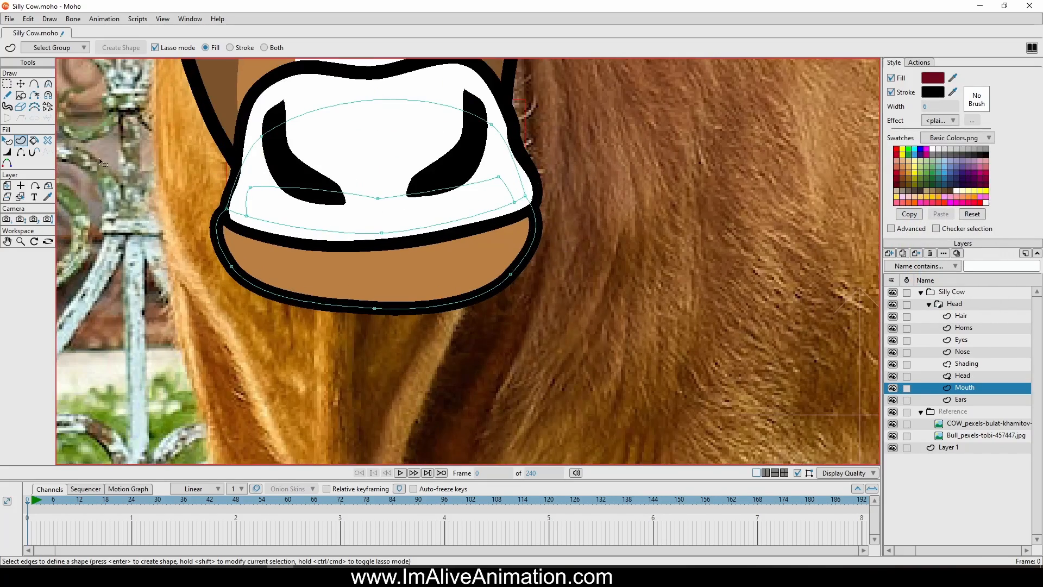
Move the lip corner and jaw points inward on both sides to narrow the lower jaw beneath the nose
{"action": "left_click", "coordinate": [20, 84]}
{"action": "scroll", "coordinate": [199, 213], "scroll_direction": "up", "scroll_amount": 2}
{"action": "left_click", "coordinate": [249, 206]}
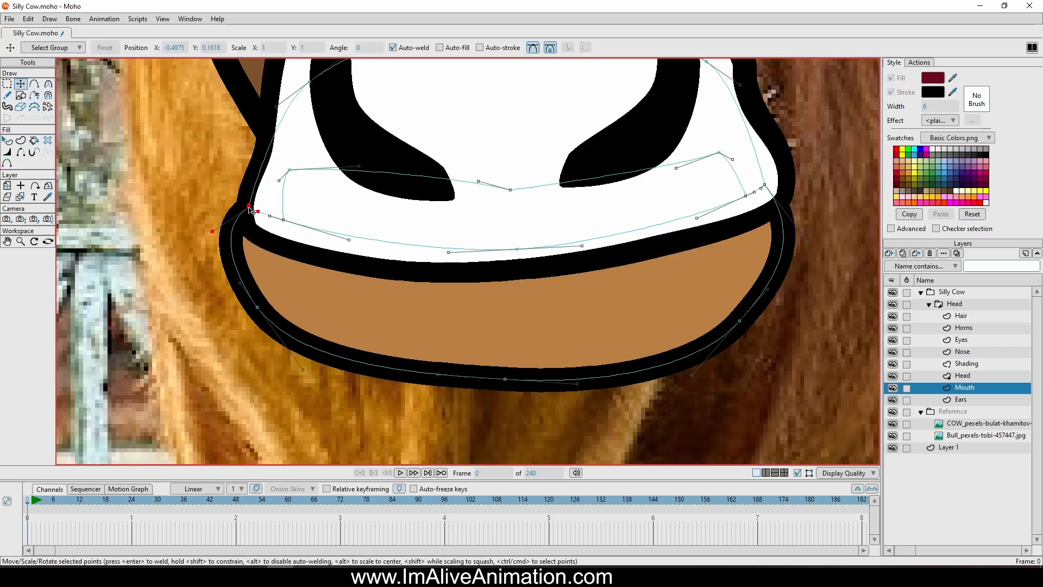
{"action": "left_click_drag", "start_coordinate": [251, 209], "coordinate": [280, 230]}
{"action": "left_click_drag", "start_coordinate": [257, 307], "coordinate": [283, 340]}
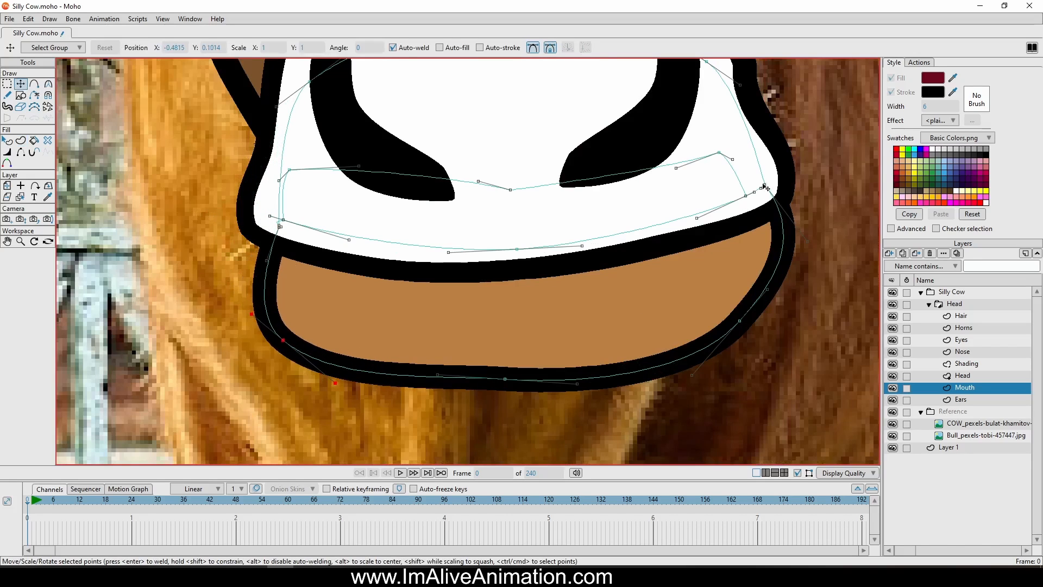
{"action": "left_click_drag", "start_coordinate": [745, 197], "coordinate": [763, 223]}
{"action": "left_click", "coordinate": [760, 209]}
{"action": "left_click_drag", "start_coordinate": [741, 317], "coordinate": [726, 320]}
{"action": "left_click_drag", "start_coordinate": [679, 383], "coordinate": [686, 364]}
{"action": "scroll", "coordinate": [689, 367], "scroll_direction": "down", "scroll_amount": 5}
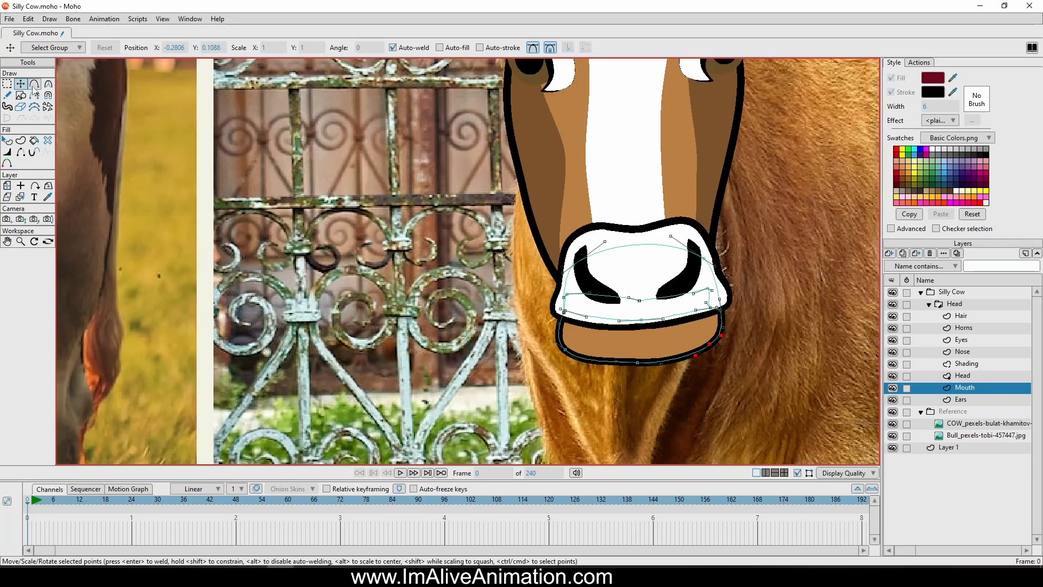
Shift the whole Mouth layer very slightly behind the nose with the Transform Layer tool
{"action": "left_click", "coordinate": [8, 188]}
{"action": "scroll", "coordinate": [405, 163], "scroll_direction": "down", "scroll_amount": 4}
{"action": "scroll", "coordinate": [576, 320], "scroll_direction": "up", "scroll_amount": 3}
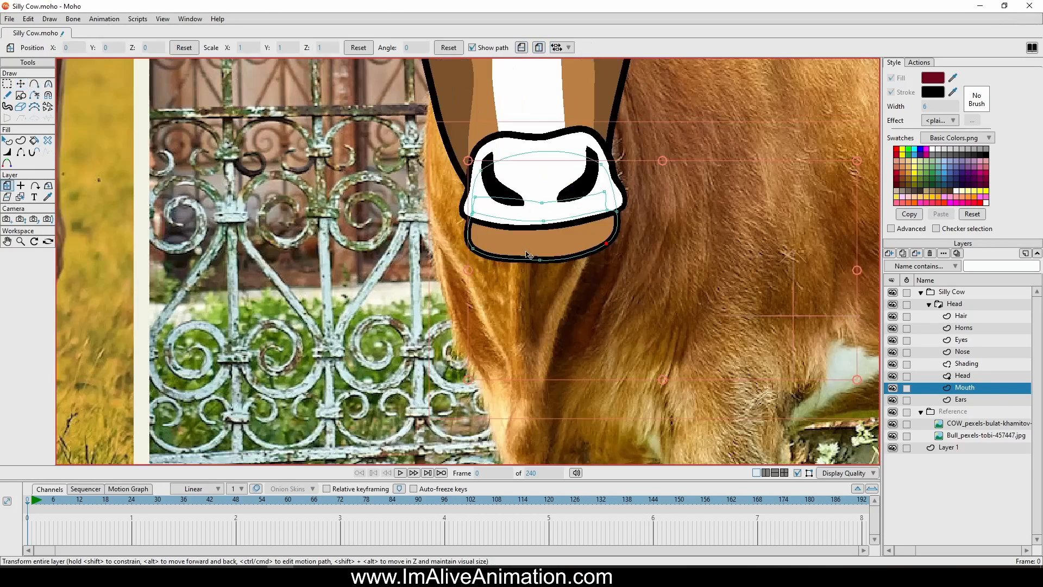
{"action": "mouse_move", "coordinate": [526, 252]}
{"action": "left_mouse_down"}
{"action": "mouse_move", "coordinate": [547, 282]}
{"action": "mouse_move", "coordinate": [535, 296]}
{"action": "mouse_move", "coordinate": [532, 247]}
{"action": "mouse_move", "coordinate": [532, 259]}
{"action": "mouse_move", "coordinate": [520, 242]}
{"action": "left_mouse_up"}
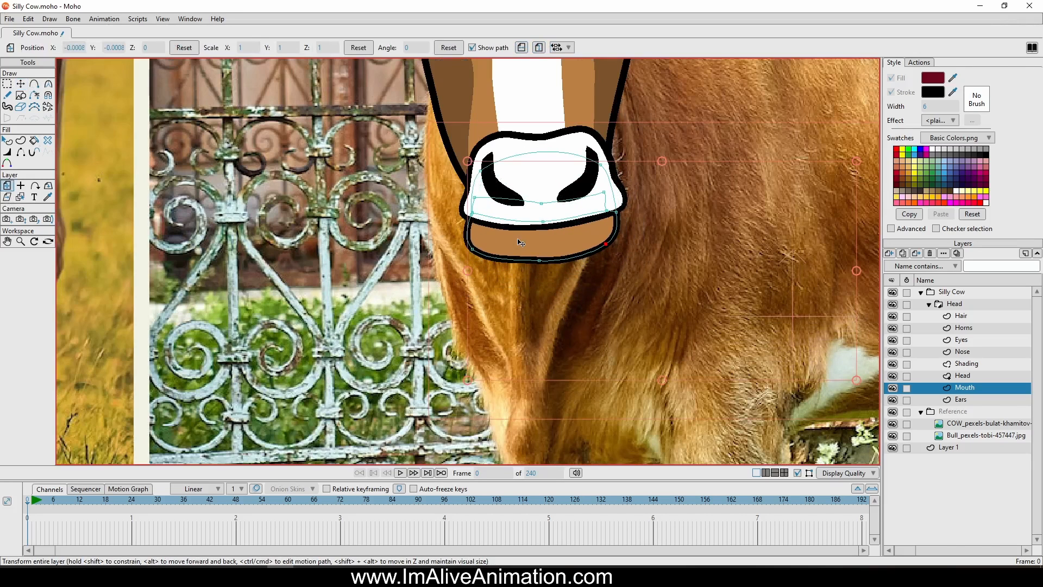
Select the points of the teeth strip inside the mouth and move them slightly downward behind the nose
{"action": "left_click", "coordinate": [7, 85]}
{"action": "scroll", "coordinate": [522, 163], "scroll_direction": "up", "scroll_amount": 3}
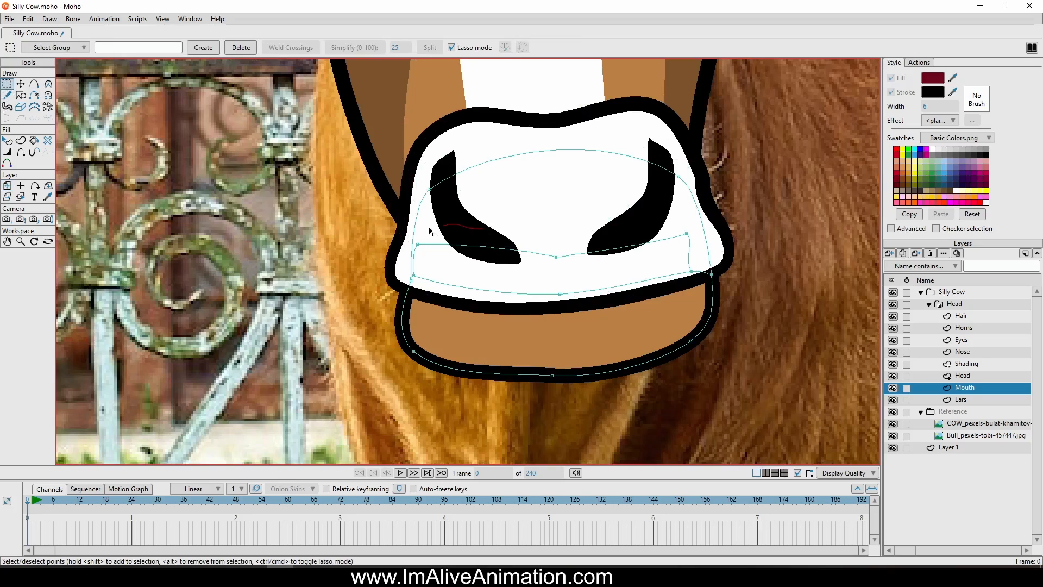
{"action": "mouse_move", "coordinate": [431, 232]}
{"action": "left_mouse_down"}
{"action": "mouse_move", "coordinate": [412, 289]}
{"action": "mouse_move", "coordinate": [599, 298]}
{"action": "mouse_move", "coordinate": [739, 232]}
{"action": "mouse_move", "coordinate": [521, 225]}
{"action": "mouse_move", "coordinate": [416, 238]}
{"action": "left_mouse_up"}
{"action": "left_click", "coordinate": [21, 85]}
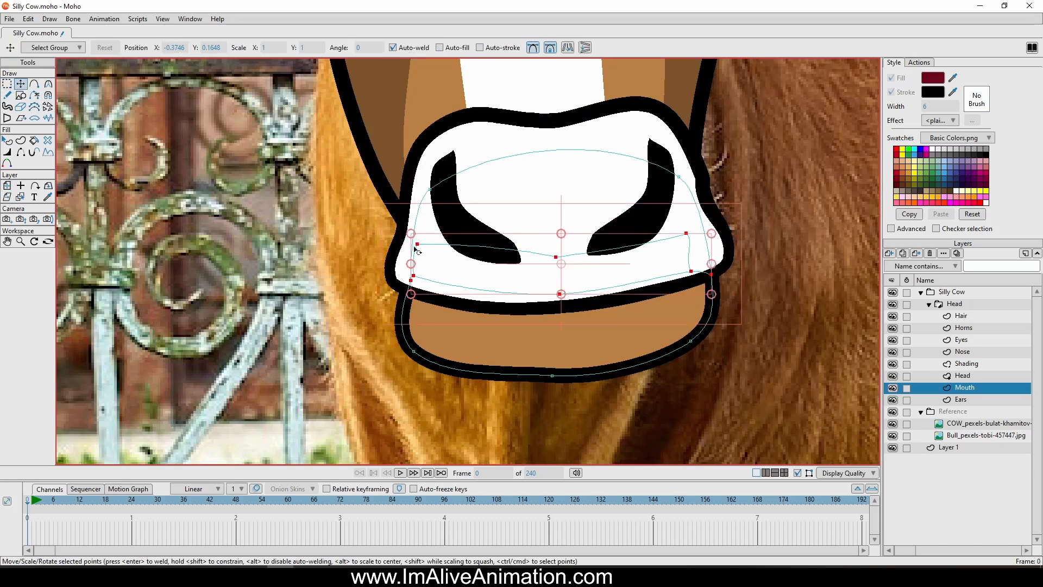
{"action": "scroll", "coordinate": [617, 295], "scroll_direction": "up", "scroll_amount": 2}
{"action": "left_click_drag", "start_coordinate": [616, 295], "coordinate": [615, 318]}
{"action": "scroll", "coordinate": [705, 337], "scroll_direction": "down", "scroll_amount": 3}
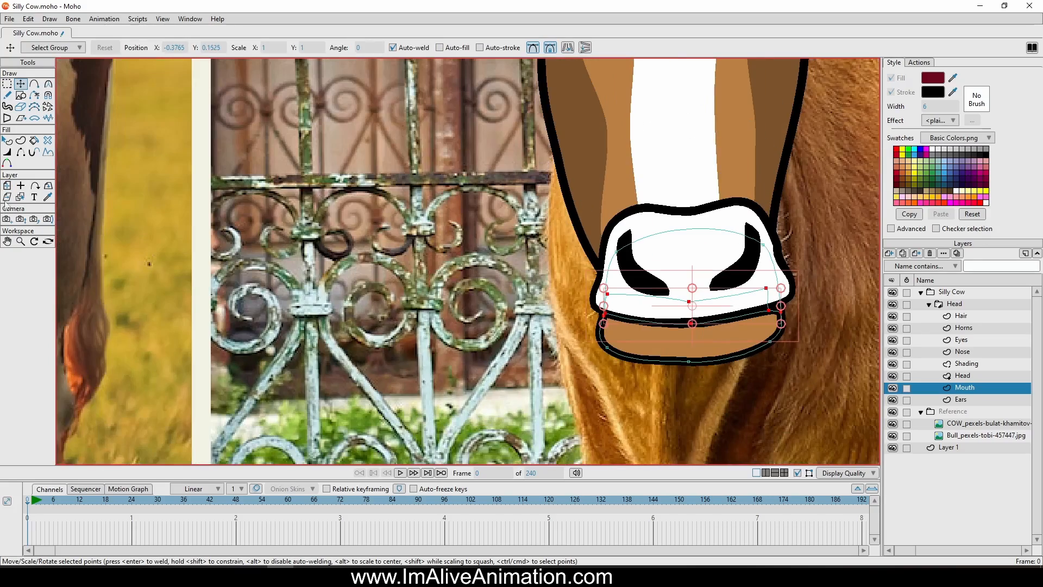
Shift the whole Mouth layer slightly up with the Transform Layer tool so the jaw fits closer beneath the nose
{"action": "left_click", "coordinate": [9, 184]}
{"action": "scroll", "coordinate": [299, 235], "scroll_direction": "down", "scroll_amount": 5}
{"action": "left_click_drag", "start_coordinate": [540, 343], "coordinate": [438, 297]}
{"action": "scroll", "coordinate": [432, 265], "scroll_direction": "up", "scroll_amount": 5}
{"action": "scroll", "coordinate": [466, 266], "scroll_direction": "down", "scroll_amount": 3}
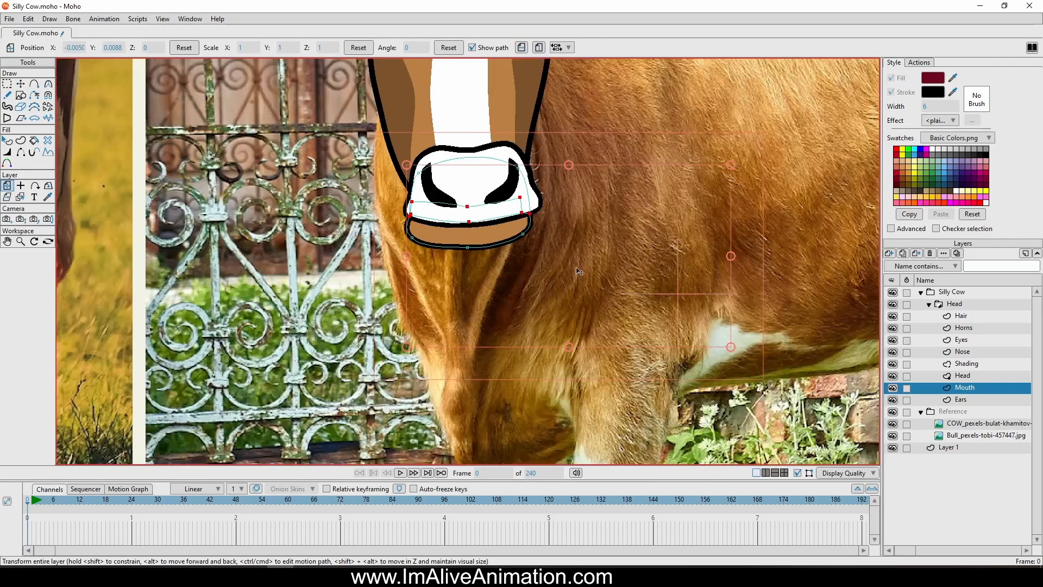
{"action": "left_click_drag", "start_coordinate": [590, 233], "coordinate": [532, 371]}
{"action": "scroll", "coordinate": [525, 203], "scroll_direction": "down", "scroll_amount": 2}
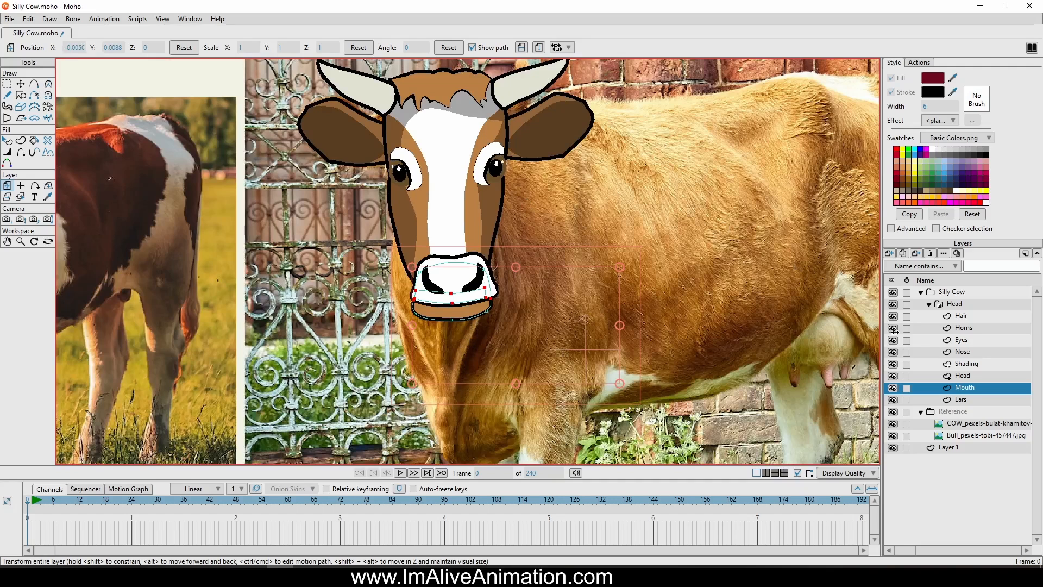
Add a vector layer named Body and place it beneath the Head group
{"action": "left_click", "coordinate": [959, 315]}
{"action": "left_click", "coordinate": [929, 305]}
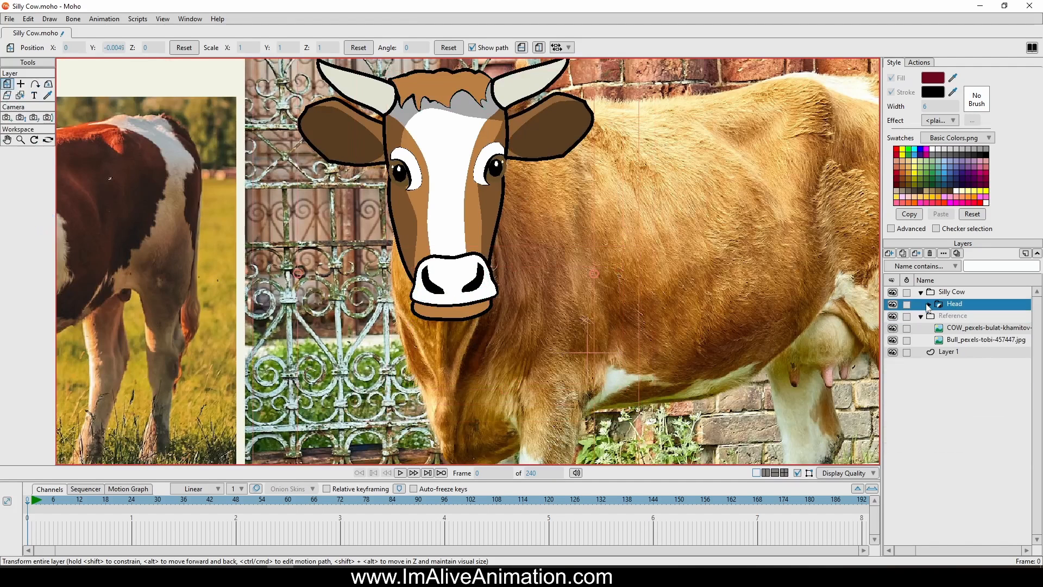
{"action": "left_click", "coordinate": [929, 305]}
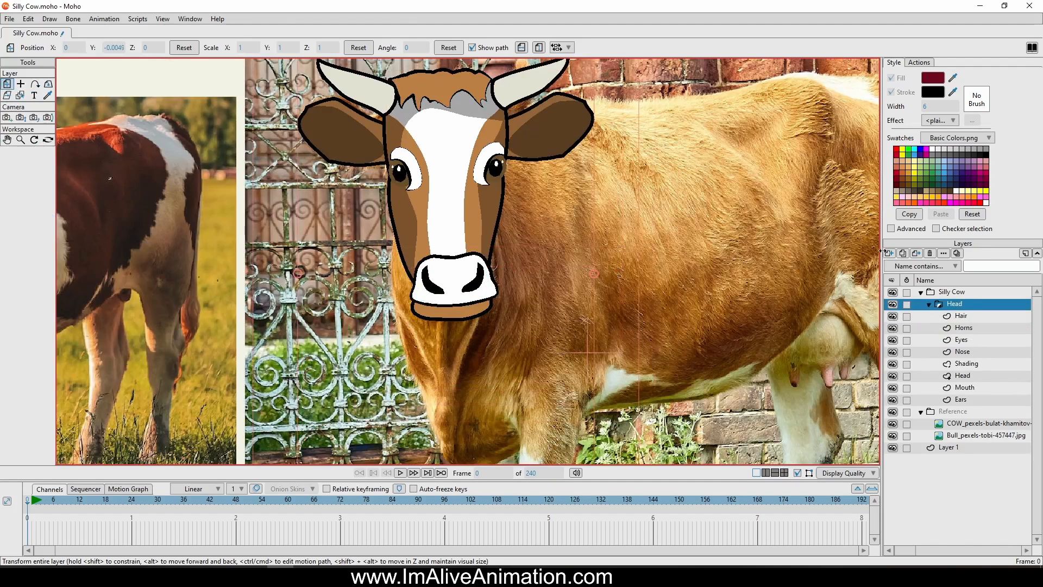
{"action": "left_click", "coordinate": [887, 253]}
{"action": "left_click", "coordinate": [907, 267]}
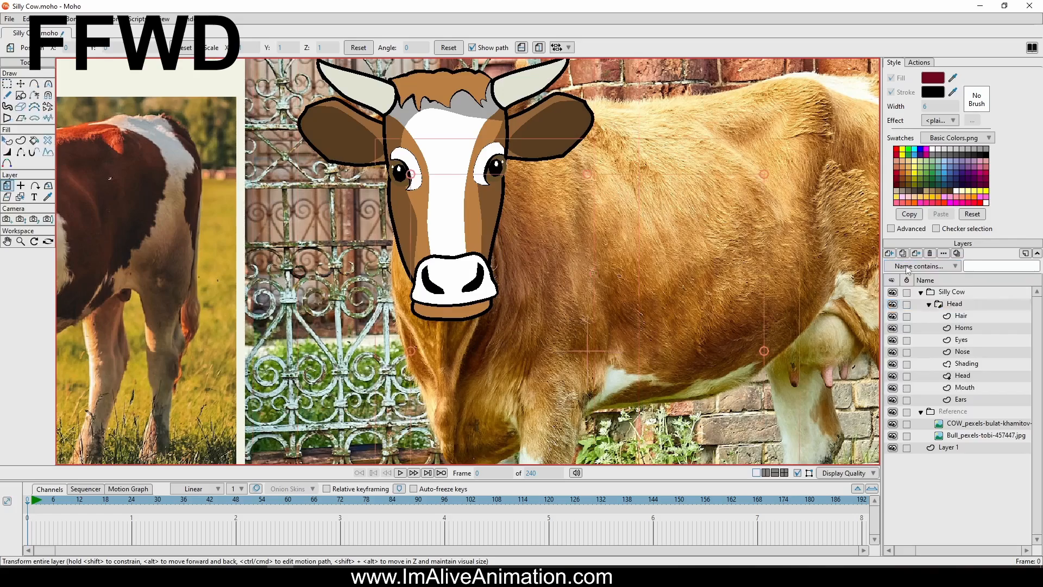
{"action": "left_click", "coordinate": [929, 316]}
{"action": "double_click", "coordinate": [954, 304]}
{"action": "type", "text": "Body"}
{"action": "key", "text": "Return"}
{"action": "left_click_drag", "start_coordinate": [954, 305], "coordinate": [954, 322]}
Trace the body outline over the brown cow photo along the back, rump, belly, chest and neck with Add Point
{"action": "left_click", "coordinate": [34, 84]}
{"action": "scroll", "coordinate": [321, 128], "scroll_direction": "down", "scroll_amount": 1}
{"action": "left_click_drag", "start_coordinate": [418, 117], "coordinate": [530, 110]}
{"action": "left_click", "coordinate": [630, 108]}
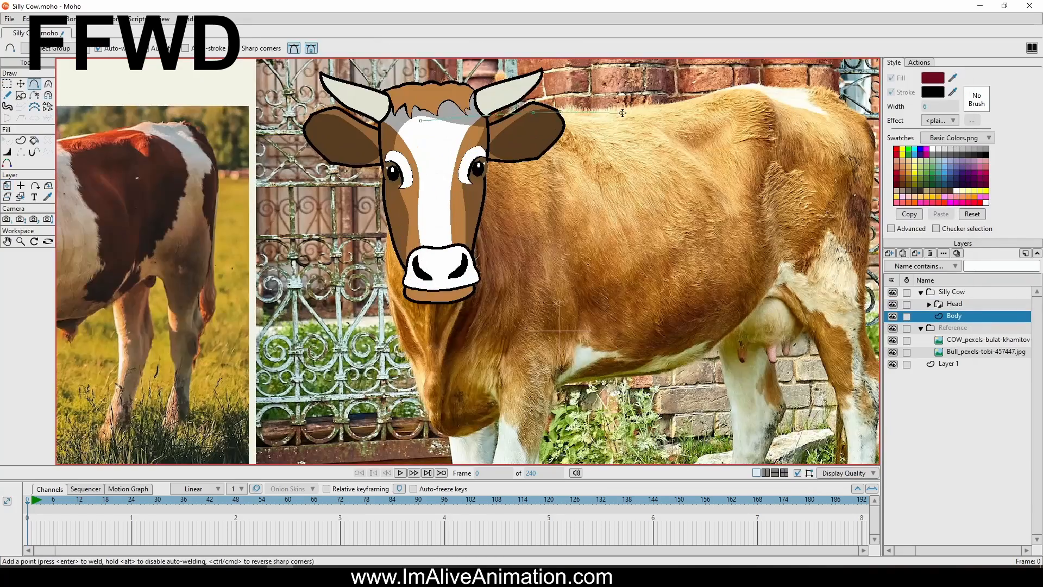
{"action": "left_click", "coordinate": [737, 85]}
{"action": "left_click", "coordinate": [698, 124]}
{"action": "left_click", "coordinate": [681, 230]}
{"action": "left_click", "coordinate": [586, 274]}
{"action": "left_click", "coordinate": [219, 143]}
{"action": "left_click", "coordinate": [247, 94]}
{"action": "scroll", "coordinate": [280, 122], "scroll_direction": "down", "scroll_amount": 1}
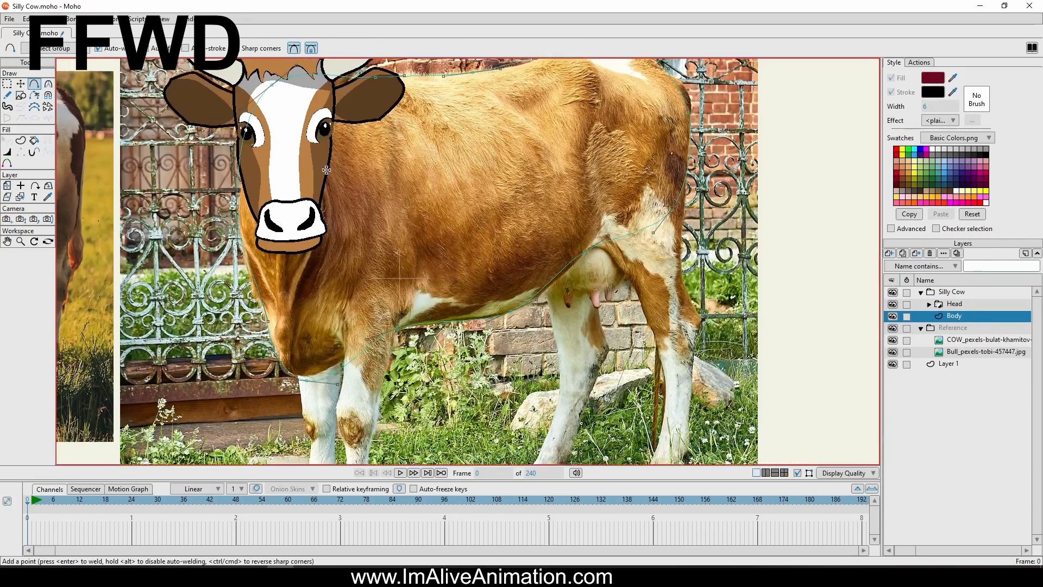
{"action": "left_click", "coordinate": [340, 291]}
{"action": "left_click", "coordinate": [329, 391]}
{"action": "scroll", "coordinate": [329, 326], "scroll_direction": "down", "scroll_amount": 1}
Create a filled and stroked shape for the neck and set its fill to brown C88543
{"action": "left_click", "coordinate": [21, 140]}
{"action": "mouse_move", "coordinate": [389, 201]}
{"action": "left_mouse_down"}
{"action": "mouse_move", "coordinate": [358, 288]}
{"action": "mouse_move", "coordinate": [387, 209]}
{"action": "left_mouse_up"}
{"action": "key", "text": "Return"}
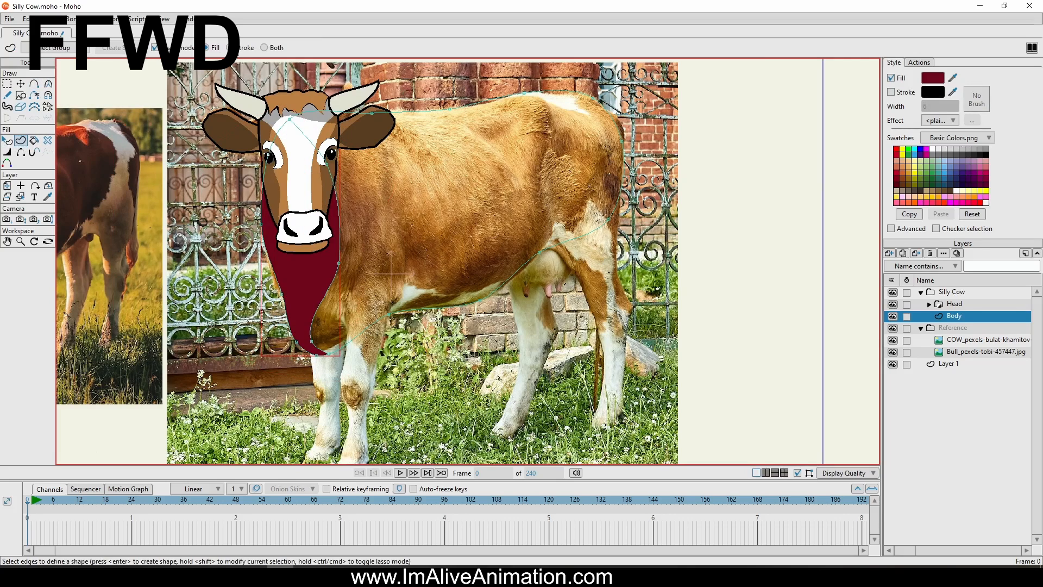
{"action": "key", "text": "q"}
{"action": "left_click", "coordinate": [891, 92]}
{"action": "left_click_drag", "start_coordinate": [953, 78], "coordinate": [302, 248]}
{"action": "left_click", "coordinate": [933, 78]}
{"action": "mouse_move", "coordinate": [852, 190]}
{"action": "left_mouse_down"}
{"action": "mouse_move", "coordinate": [869, 218]}
{"action": "mouse_move", "coordinate": [857, 181]}
{"action": "left_mouse_up"}
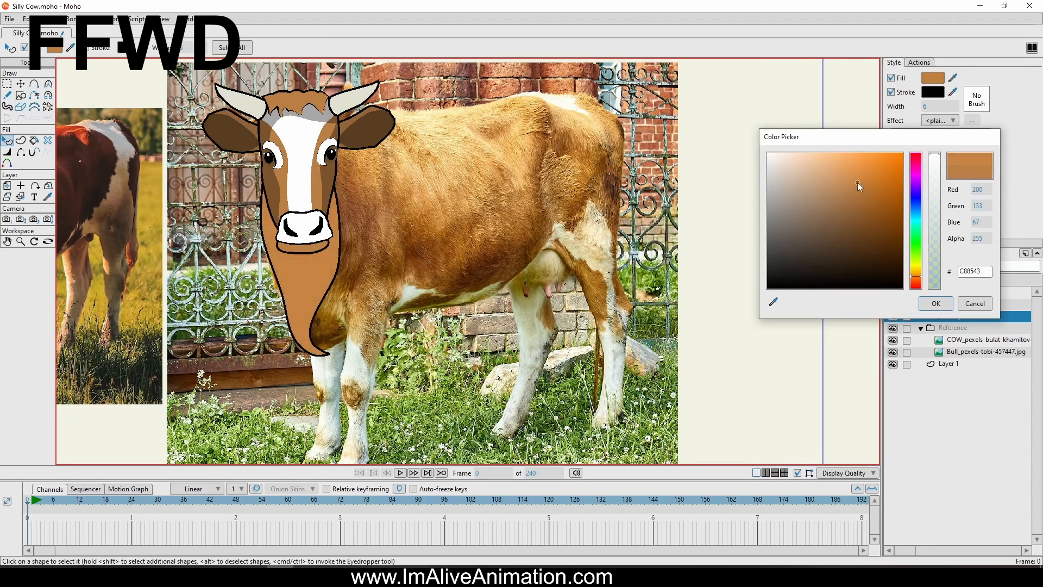
{"action": "left_click", "coordinate": [946, 303]}
Create the torso as a shape with both fill and stroke, and set its fill to white
{"action": "key", "text": "u"}
{"action": "mouse_move", "coordinate": [280, 108]}
{"action": "left_mouse_down"}
{"action": "mouse_move", "coordinate": [629, 304]}
{"action": "mouse_move", "coordinate": [277, 92]}
{"action": "left_mouse_up"}
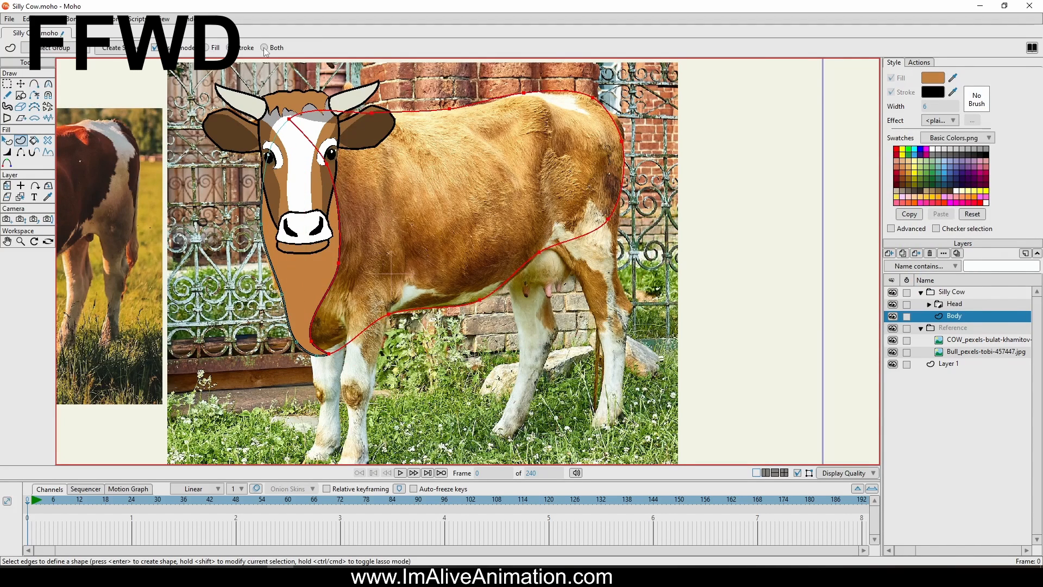
{"action": "left_click", "coordinate": [264, 48]}
{"action": "key", "text": "Return"}
{"action": "left_click", "coordinate": [933, 78]}
{"action": "left_click", "coordinate": [946, 303]}
Add a vector layer named Near foreleg above the Body layer
{"action": "left_click", "coordinate": [889, 253]}
{"action": "left_click", "coordinate": [904, 264]}
{"action": "double_click", "coordinate": [954, 316]}
{"action": "type", "text": "N"}
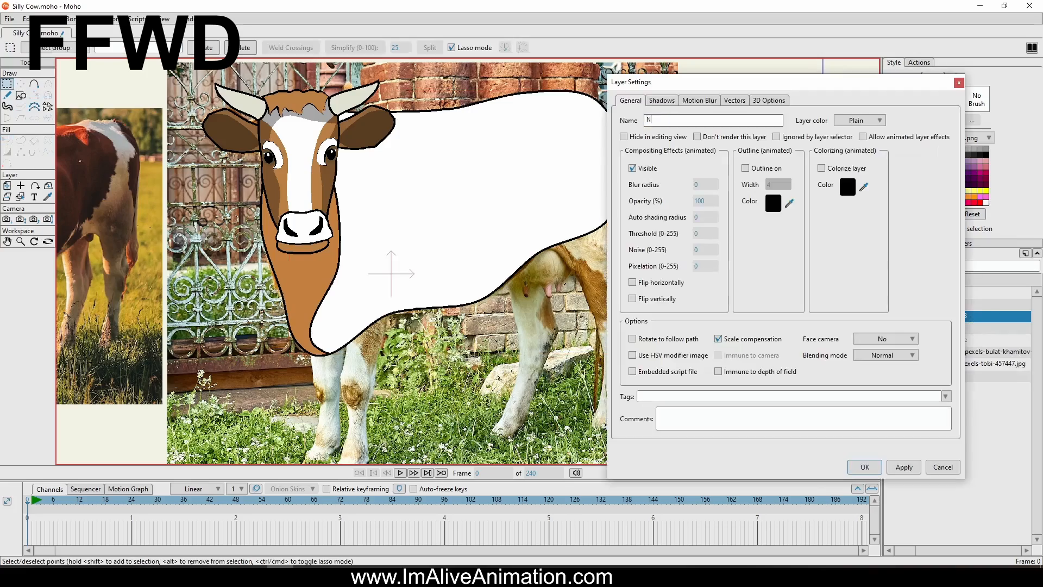
{"action": "type", "text": "ear foreleg"}
{"action": "key", "text": "Return"}
Hide the Body layer and trace the near foreleg's closed outline over the photo from shoulder to hoof
{"action": "left_click", "coordinate": [893, 328]}
{"action": "key", "text": "a"}
{"action": "left_click_drag", "start_coordinate": [392, 273], "coordinate": [487, 197]}
{"action": "left_click_drag", "start_coordinate": [509, 176], "coordinate": [487, 233]}
{"action": "left_click", "coordinate": [465, 313]}
{"action": "left_click", "coordinate": [459, 360]}
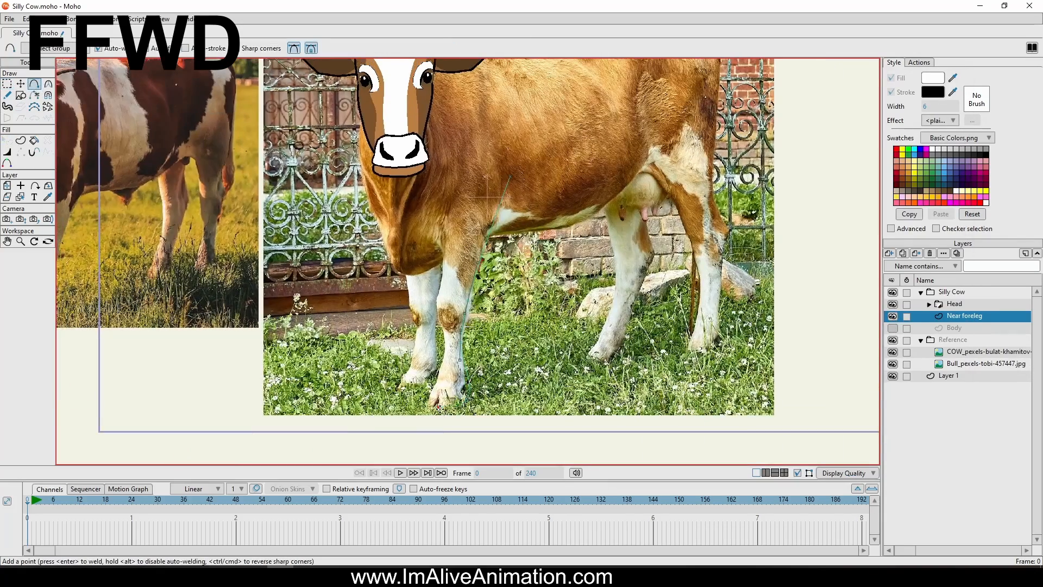
{"action": "left_click", "coordinate": [439, 408]}
{"action": "left_click", "coordinate": [427, 406]}
{"action": "left_click", "coordinate": [444, 348]}
{"action": "left_click", "coordinate": [510, 176]}
Hide the Reference group and reshape the near foreleg's hoof by adjusting its points and curve handles
{"action": "left_click", "coordinate": [892, 339]}
{"action": "scroll", "coordinate": [451, 380], "scroll_direction": "up", "scroll_amount": 8}
{"action": "key", "text": "t"}
{"action": "left_click", "coordinate": [574, 375]}
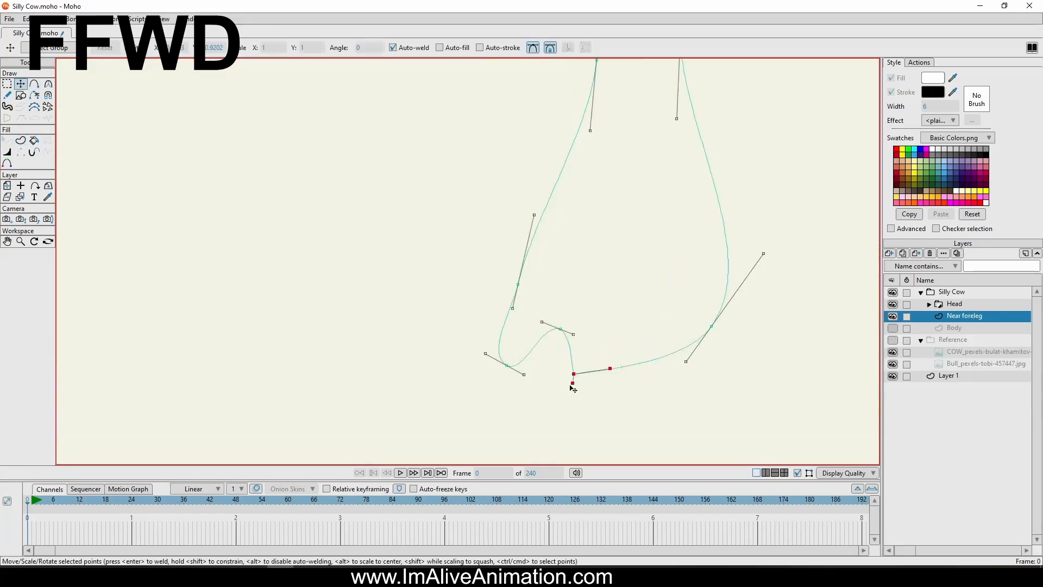
{"action": "left_click_drag", "start_coordinate": [573, 383], "coordinate": [566, 346]}
{"action": "left_click_drag", "start_coordinate": [573, 373], "coordinate": [580, 387]}
{"action": "left_click_drag", "start_coordinate": [573, 334], "coordinate": [564, 348]}
{"action": "left_click_drag", "start_coordinate": [541, 322], "coordinate": [541, 341]}
{"action": "left_click_drag", "start_coordinate": [507, 365], "coordinate": [508, 376]}
{"action": "left_click_drag", "start_coordinate": [525, 385], "coordinate": [519, 333]}
{"action": "left_click_drag", "start_coordinate": [711, 326], "coordinate": [741, 307]}
Adjust the curve handle at the rear of the foreleg's shoulder and show the Body and Reference layers
{"action": "scroll", "coordinate": [715, 360], "scroll_direction": "down", "scroll_amount": 5}
{"action": "left_click", "coordinate": [739, 139]}
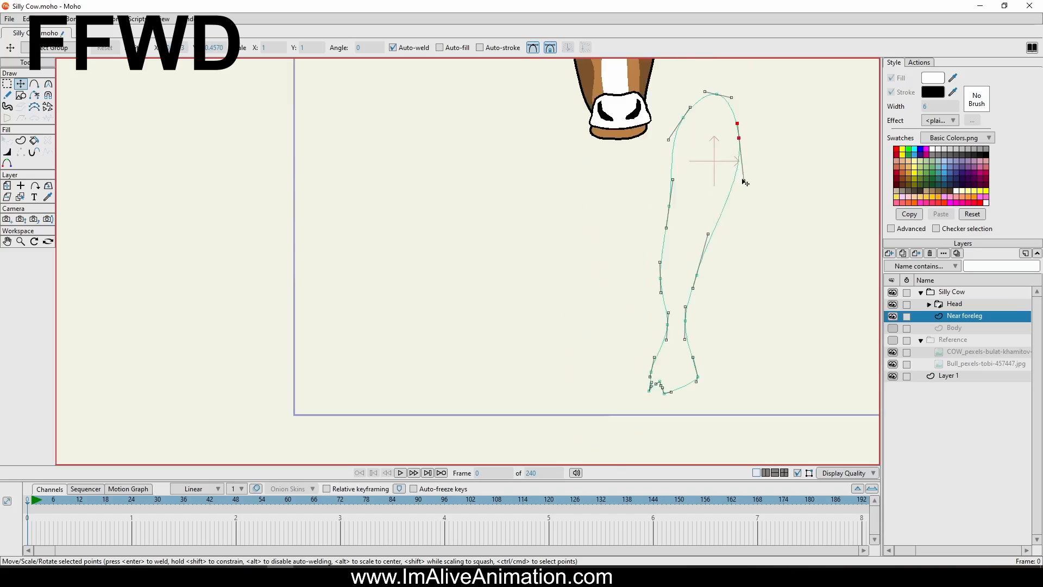
{"action": "left_click_drag", "start_coordinate": [745, 179], "coordinate": [713, 179]}
{"action": "left_click", "coordinate": [893, 328]}
{"action": "left_click", "coordinate": [892, 340]}
Create the white, black-stroked near foreleg shape and taper its outline away at the top of the shoulder
{"action": "left_click", "coordinate": [20, 141]}
{"action": "key", "text": "ctrl+a"}
{"action": "key", "text": "Return"}
{"action": "left_click", "coordinate": [7, 152]}
{"action": "scroll", "coordinate": [703, 118], "scroll_direction": "up", "scroll_amount": 5}
{"action": "left_click_drag", "start_coordinate": [722, 77], "coordinate": [722, 156]}
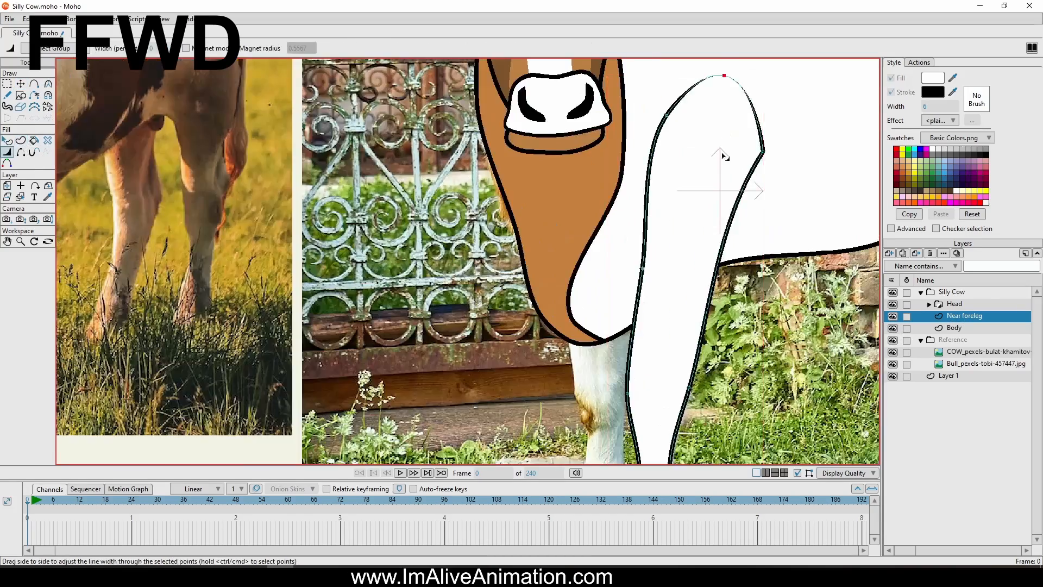
Draw a hoof dividing line and a small oval patch outline on the near foreleg's knee
{"action": "left_click", "coordinate": [35, 83]}
{"action": "scroll", "coordinate": [581, 347], "scroll_direction": "down", "scroll_amount": 4}
{"action": "scroll", "coordinate": [425, 254], "scroll_direction": "up", "scroll_amount": 6}
{"action": "left_click_drag", "start_coordinate": [406, 238], "coordinate": [428, 255]}
{"action": "left_click", "coordinate": [412, 293]}
Create shapes from the new foreleg details, giving the knee patch a brown fill without a stroke
{"action": "left_click", "coordinate": [20, 140]}
{"action": "key", "text": "Return"}
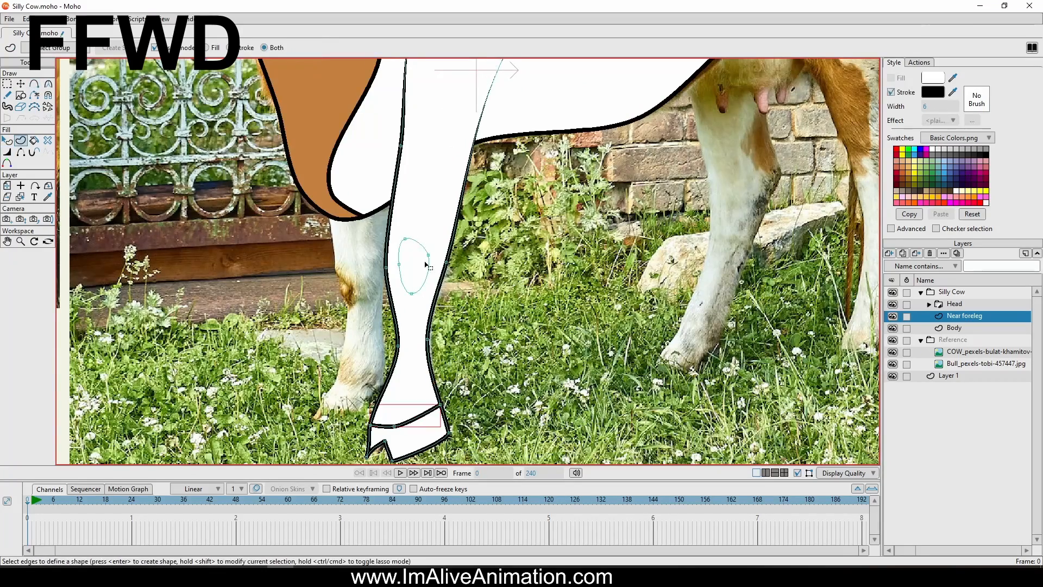
{"action": "left_click", "coordinate": [426, 263]}
{"action": "key", "text": "Return"}
{"action": "left_click", "coordinate": [7, 141]}
{"action": "left_click", "coordinate": [891, 92]}
Duplicate the Near foreleg layer, rename the copy Far foreleg 2 and place it beneath the Body layer
{"action": "scroll", "coordinate": [505, 280], "scroll_direction": "down", "scroll_amount": 4}
{"action": "left_click", "coordinate": [7, 83]}
{"action": "left_click", "coordinate": [903, 253]}
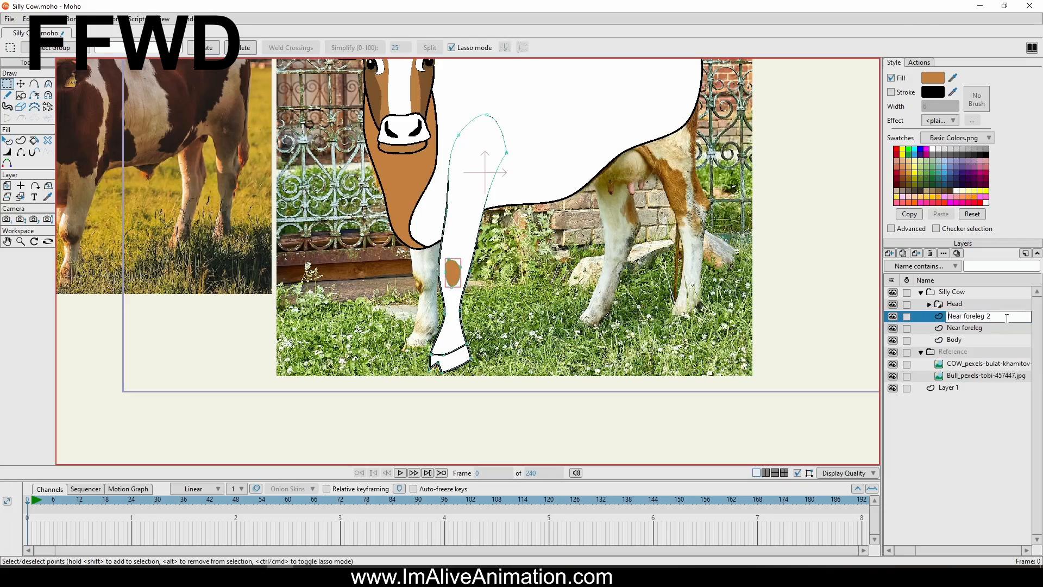
{"action": "double_click", "coordinate": [939, 315]}
{"action": "double_click", "coordinate": [654, 119]}
{"action": "type", "text": "Far"}
{"action": "key", "text": "Return"}
{"action": "left_click_drag", "start_coordinate": [964, 315], "coordinate": [964, 345]}
Move all points of the far foreleg sideways and slightly down so it stands in front of the near one
{"action": "key", "text": "ctrl+a"}
{"action": "left_click", "coordinate": [21, 84]}
{"action": "left_click_drag", "start_coordinate": [568, 205], "coordinate": [531, 211]}
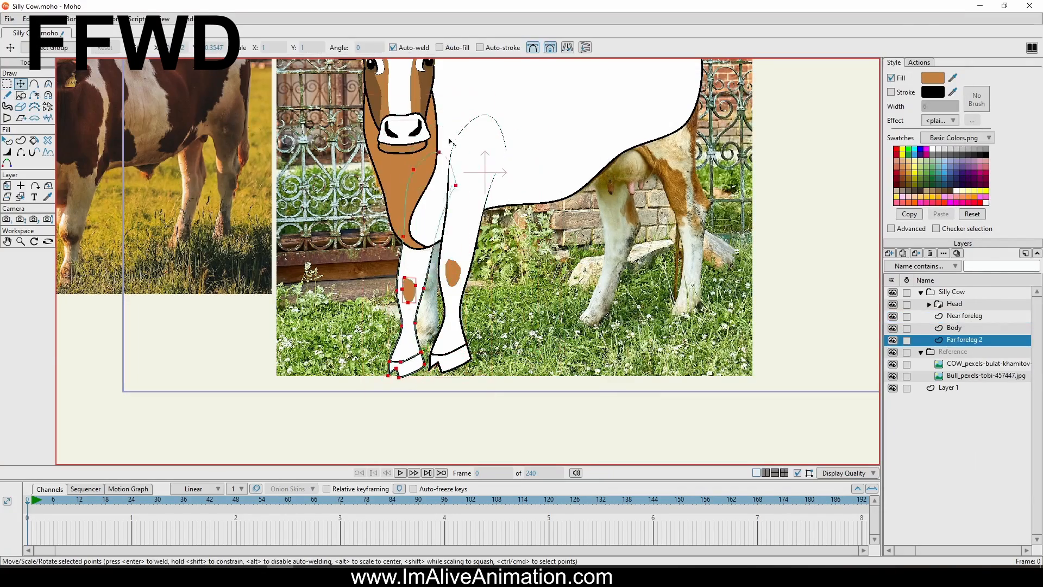
{"action": "scroll", "coordinate": [532, 206], "scroll_direction": "down", "scroll_amount": 5}
{"action": "scroll", "coordinate": [692, 211], "scroll_direction": "up", "scroll_amount": 2}
Add a vector layer named Hind Leg between the Near foreleg and Body layers
{"action": "left_click", "coordinate": [890, 254]}
{"action": "left_click", "coordinate": [903, 265]}
{"action": "left_click_drag", "start_coordinate": [957, 340], "coordinate": [957, 323]}
{"action": "double_click", "coordinate": [957, 330]}
{"action": "type", "text": "Hind Leg"}
{"action": "key", "text": "Return"}
Hide the Body layer and trace the hind leg's front edge over the photo down to the hoof
{"action": "key", "text": "a"}
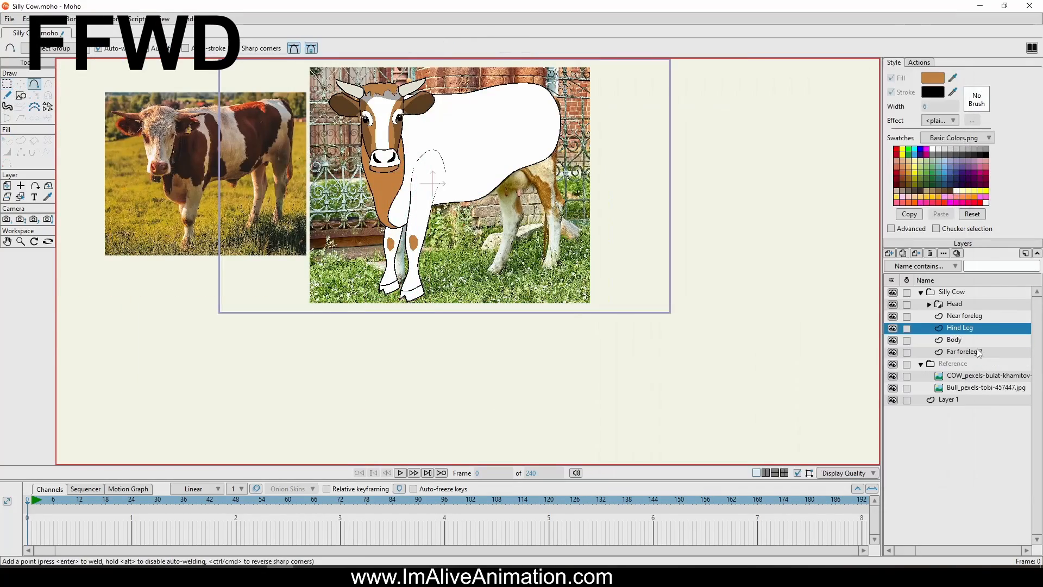
{"action": "left_click", "coordinate": [893, 340]}
{"action": "scroll", "coordinate": [565, 218], "scroll_direction": "up", "scroll_amount": 3}
{"action": "scroll", "coordinate": [524, 413], "scroll_direction": "up", "scroll_amount": 7}
{"action": "left_click", "coordinate": [529, 175]}
{"action": "left_click", "coordinate": [520, 214]}
{"action": "left_click_drag", "start_coordinate": [520, 213], "coordinate": [508, 441]}
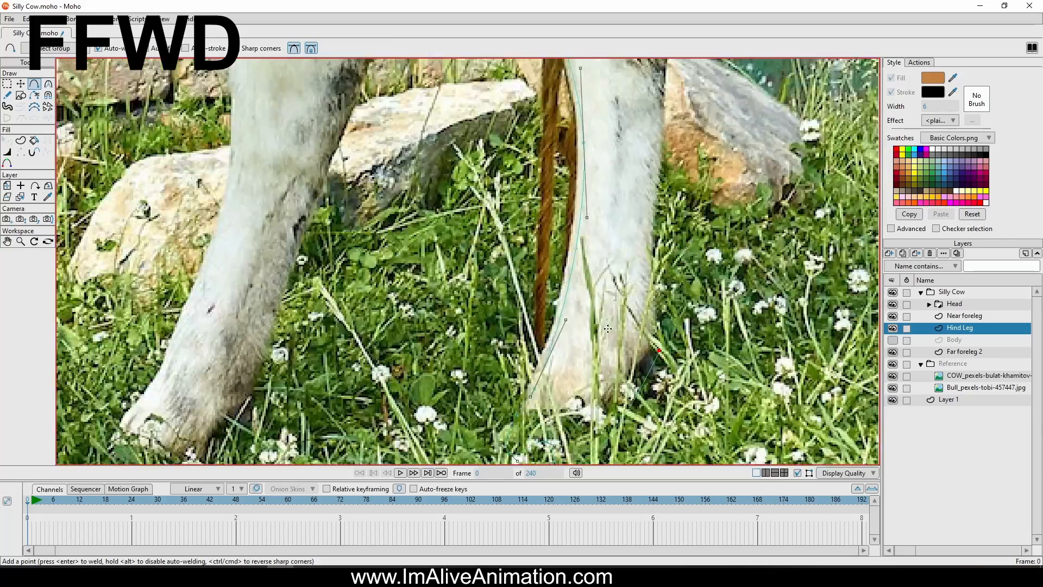
Trace the hind leg's rear edge up to the rump and over the hip to close the outline
{"action": "left_click", "coordinate": [646, 93]}
{"action": "left_click_drag", "start_coordinate": [646, 93], "coordinate": [696, 326]}
{"action": "left_click", "coordinate": [703, 226]}
{"action": "left_click_drag", "start_coordinate": [702, 225], "coordinate": [759, 404]}
{"action": "left_click", "coordinate": [723, 79]}
{"action": "left_click_drag", "start_coordinate": [723, 79], "coordinate": [776, 360]}
{"action": "left_click", "coordinate": [768, 239]}
{"action": "left_click", "coordinate": [609, 221]}
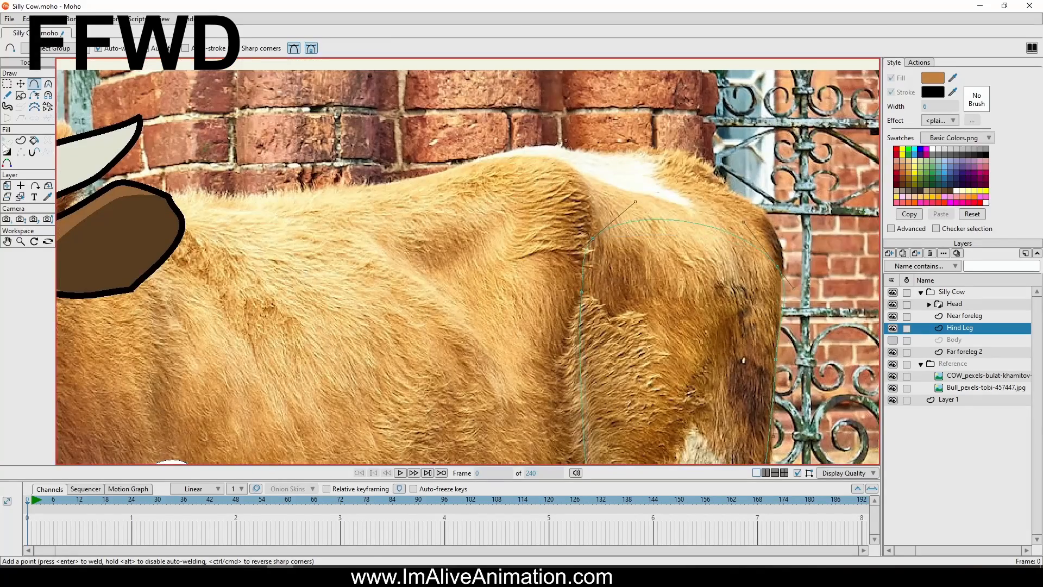
{"action": "left_click", "coordinate": [582, 294]}
Nudge a point on the hind leg's outline, create its filled and stroked shape, and sample white as the fill
{"action": "key", "text": "u"}
{"action": "left_click_drag", "start_coordinate": [624, 435], "coordinate": [588, 104]}
{"action": "key", "text": "t"}
{"action": "left_click_drag", "start_coordinate": [625, 310], "coordinate": [633, 316]}
{"action": "key", "text": "u"}
{"action": "key", "text": "ctrl+a"}
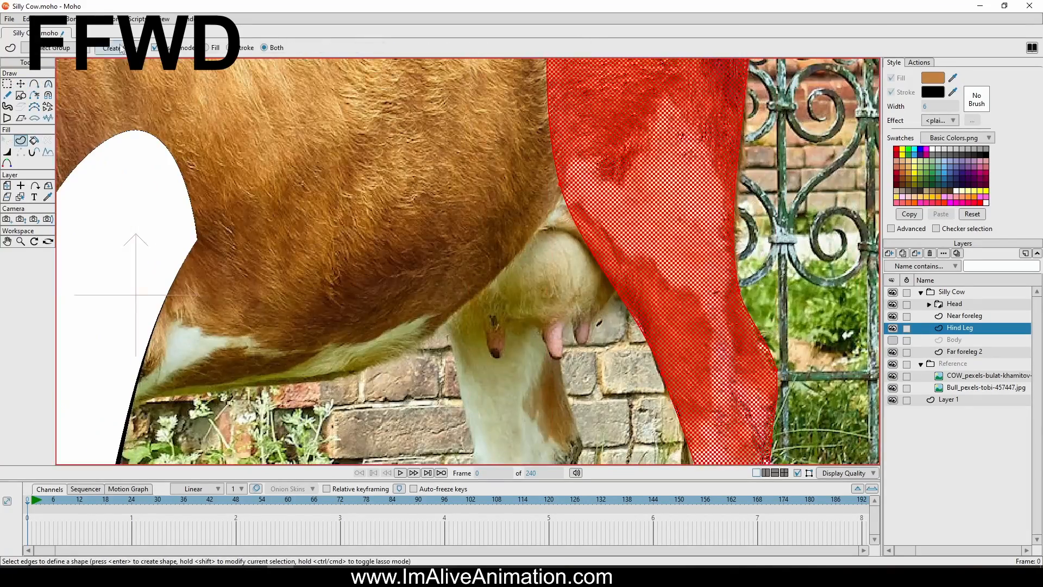
{"action": "key", "text": "Return"}
{"action": "scroll", "coordinate": [761, 326], "scroll_direction": "down", "scroll_amount": 5}
{"action": "left_click_drag", "start_coordinate": [953, 78], "coordinate": [545, 331]}
Reduce the stroke width at the top of the hind leg with the Line Width tool
{"action": "key", "text": "w"}
{"action": "scroll", "coordinate": [687, 163], "scroll_direction": "up", "scroll_amount": 5}
{"action": "left_click_drag", "start_coordinate": [548, 225], "coordinate": [527, 224]}
{"action": "left_click_drag", "start_coordinate": [603, 434], "coordinate": [576, 81]}
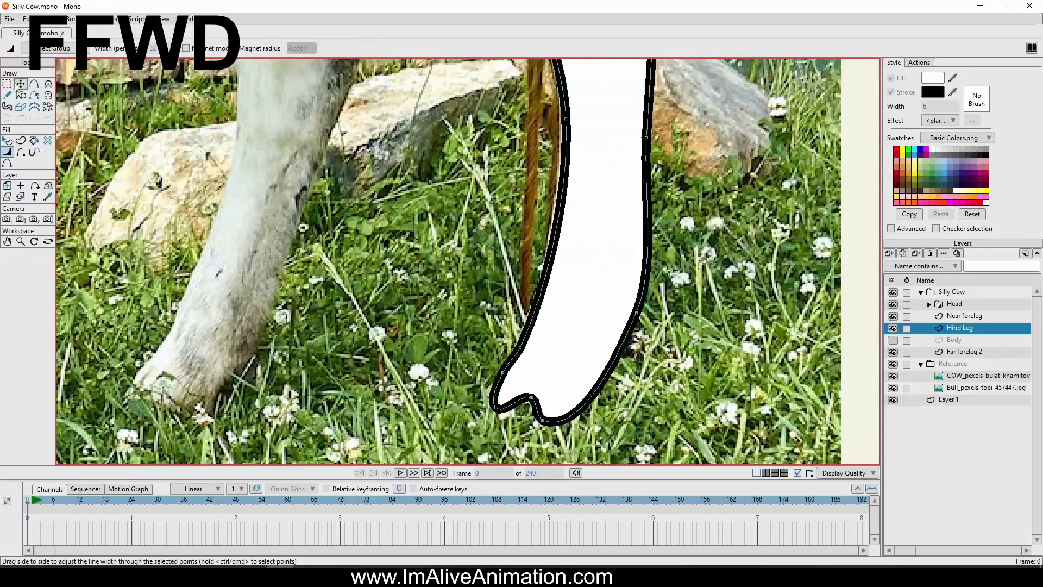
Reshape the hind leg's lower outline and hoof by repositioning its points, giving the hoof sharper corners
{"action": "scroll", "coordinate": [598, 304], "scroll_direction": "up", "scroll_amount": 2}
{"action": "key", "text": "t"}
{"action": "mouse_move", "coordinate": [437, 283]}
{"action": "left_mouse_down"}
{"action": "mouse_move", "coordinate": [441, 271]}
{"action": "mouse_move", "coordinate": [439, 296]}
{"action": "left_mouse_up"}
{"action": "left_click_drag", "start_coordinate": [605, 179], "coordinate": [578, 188]}
{"action": "scroll", "coordinate": [576, 191], "scroll_direction": "down", "scroll_amount": 2}
{"action": "left_click_drag", "start_coordinate": [647, 131], "coordinate": [634, 130]}
{"action": "scroll", "coordinate": [664, 172], "scroll_direction": "up", "scroll_amount": 1}
{"action": "left_click_drag", "start_coordinate": [667, 187], "coordinate": [618, 205]}
{"action": "left_click_drag", "start_coordinate": [548, 253], "coordinate": [516, 224]}
{"action": "scroll", "coordinate": [525, 257], "scroll_direction": "up", "scroll_amount": 5}
{"action": "left_click_drag", "start_coordinate": [584, 233], "coordinate": [585, 178]}
{"action": "left_click_drag", "start_coordinate": [775, 203], "coordinate": [776, 181]}
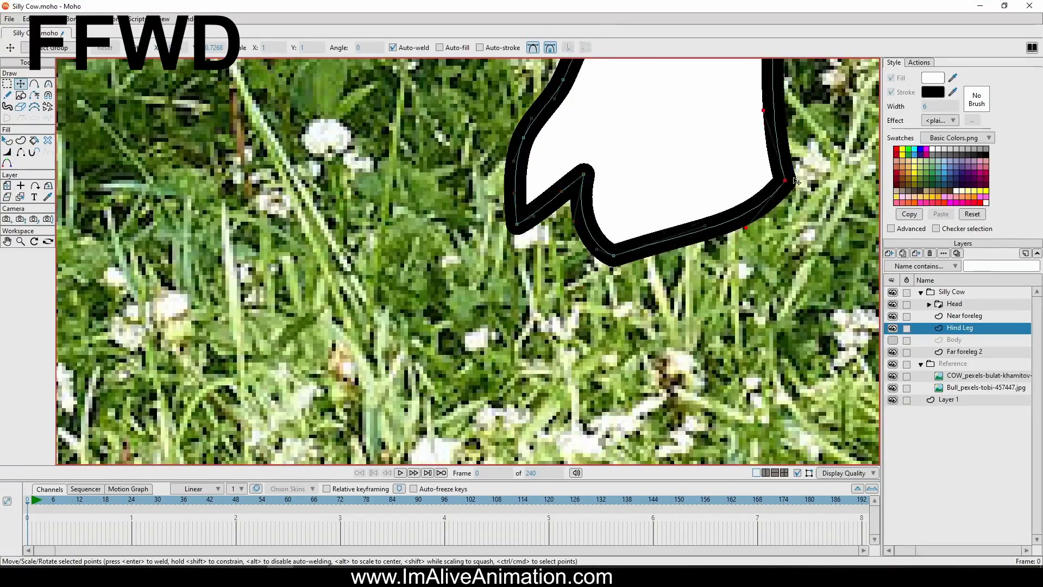
Duplicate the Hind Leg layer, place the copy beneath Body, and shift its points over to the far hind leg's position
{"action": "scroll", "coordinate": [637, 381], "scroll_direction": "down", "scroll_amount": 8}
{"action": "key", "text": "ctrl+a"}
{"action": "left_click", "coordinate": [902, 254]}
{"action": "left_click_drag", "start_coordinate": [960, 328], "coordinate": [965, 357]}
{"action": "left_click_drag", "start_coordinate": [619, 141], "coordinate": [549, 137]}
{"action": "scroll", "coordinate": [548, 272], "scroll_direction": "up", "scroll_amount": 2}
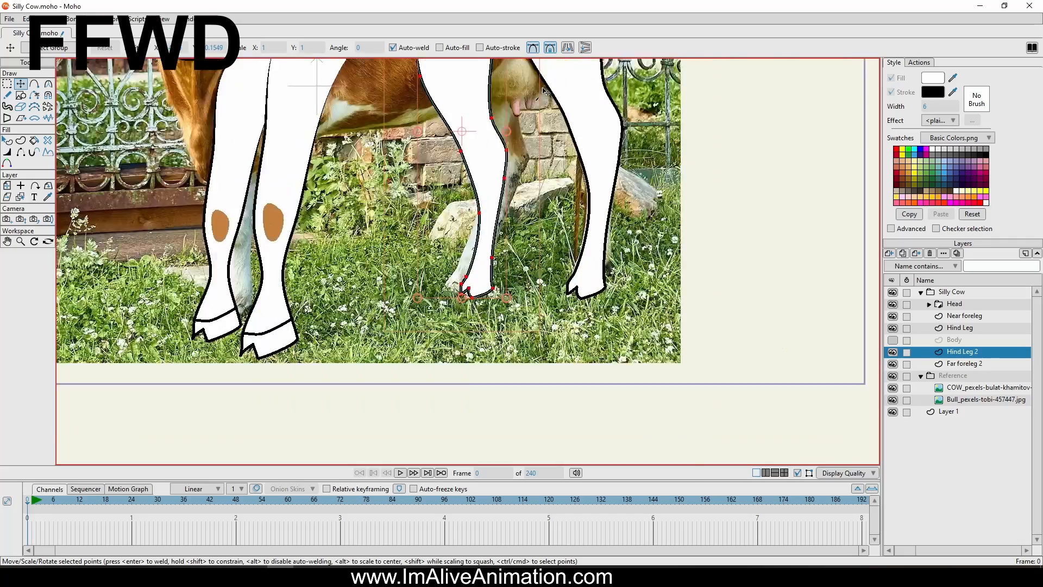
{"action": "scroll", "coordinate": [576, 326], "scroll_direction": "down", "scroll_amount": 3}
{"action": "left_click_drag", "start_coordinate": [562, 217], "coordinate": [548, 217]}
Show the Body layer again and render a preview of the cow
{"action": "left_click", "coordinate": [892, 340]}
{"action": "scroll", "coordinate": [679, 206], "scroll_direction": "down", "scroll_amount": 3}
{"action": "left_click", "coordinate": [9, 19]}
{"action": "left_click", "coordinate": [32, 231]}
{"action": "left_click", "coordinate": [1030, 13]}
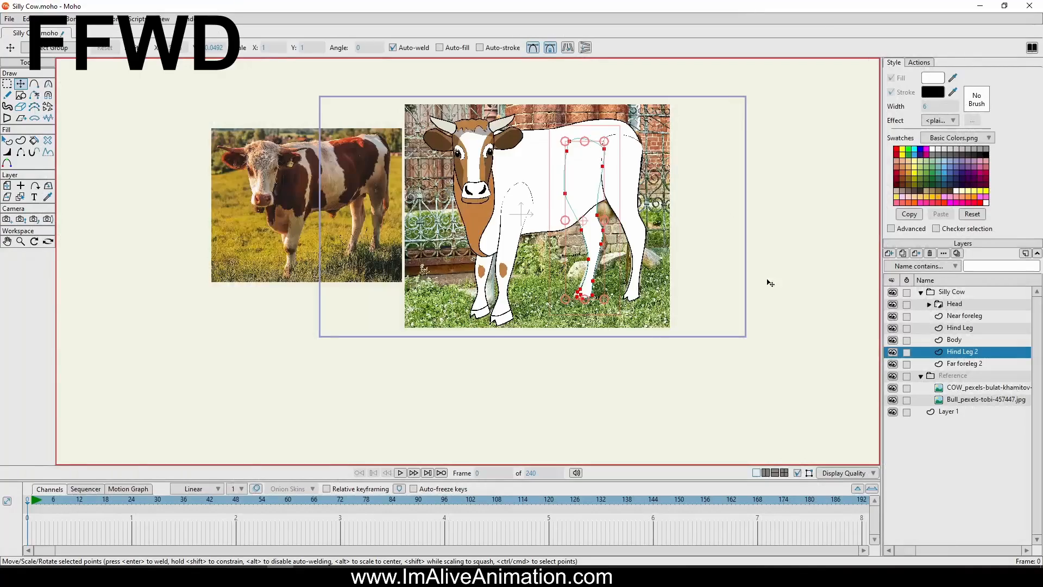
On the Body layer, draw the wavy outline of a large coat patch from the shoulder under the flank to the rump
{"action": "key", "text": "a"}
{"action": "scroll", "coordinate": [467, 109], "scroll_direction": "up", "scroll_amount": 5}
{"action": "left_click", "coordinate": [954, 340]}
{"action": "mouse_move", "coordinate": [537, 158]}
{"action": "left_mouse_down"}
{"action": "mouse_move", "coordinate": [559, 186]}
{"action": "mouse_move", "coordinate": [570, 233]}
{"action": "left_mouse_up"}
{"action": "left_click_drag", "start_coordinate": [569, 233], "coordinate": [560, 269]}
{"action": "left_click_drag", "start_coordinate": [560, 269], "coordinate": [613, 315]}
{"action": "left_click_drag", "start_coordinate": [722, 284], "coordinate": [732, 268]}
{"action": "left_click_drag", "start_coordinate": [732, 267], "coordinate": [706, 191]}
{"action": "left_click_drag", "start_coordinate": [706, 191], "coordinate": [776, 128]}
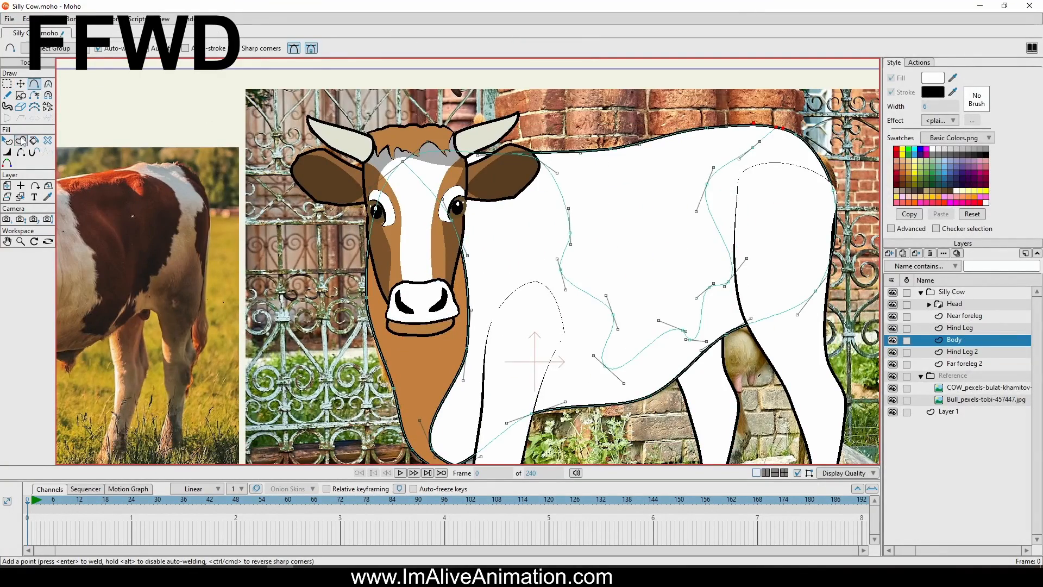
Create a filled shape from the coat patch outline and colour it brown
{"action": "left_click", "coordinate": [20, 140]}
{"action": "left_click_drag", "start_coordinate": [529, 120], "coordinate": [782, 380]}
{"action": "key", "text": "space"}
{"action": "mouse_move", "coordinate": [70, 48]}
{"action": "left_mouse_down"}
{"action": "mouse_move", "coordinate": [380, 160]}
{"action": "mouse_move", "coordinate": [402, 138]}
{"action": "left_mouse_up"}
Hide the stroke edges around the inner boundary of the brown coat patch and render a preview
{"action": "left_click", "coordinate": [21, 152]}
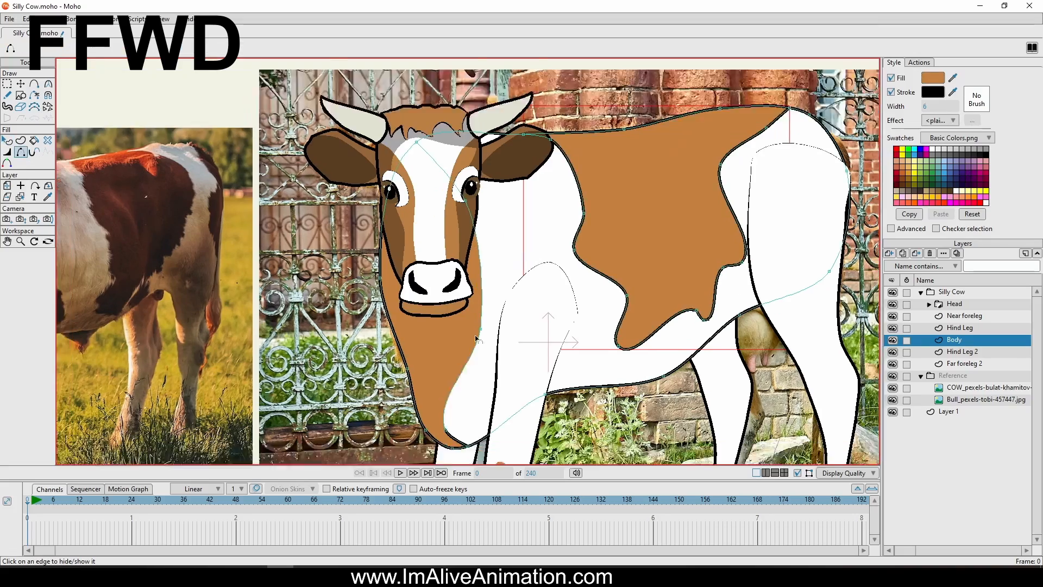
{"action": "left_click", "coordinate": [603, 217]}
{"action": "left_click", "coordinate": [731, 238]}
{"action": "left_click", "coordinate": [720, 190]}
{"action": "left_click", "coordinate": [701, 261]}
{"action": "scroll", "coordinate": [532, 214], "scroll_direction": "down", "scroll_amount": 5}
{"action": "left_click", "coordinate": [9, 20]}
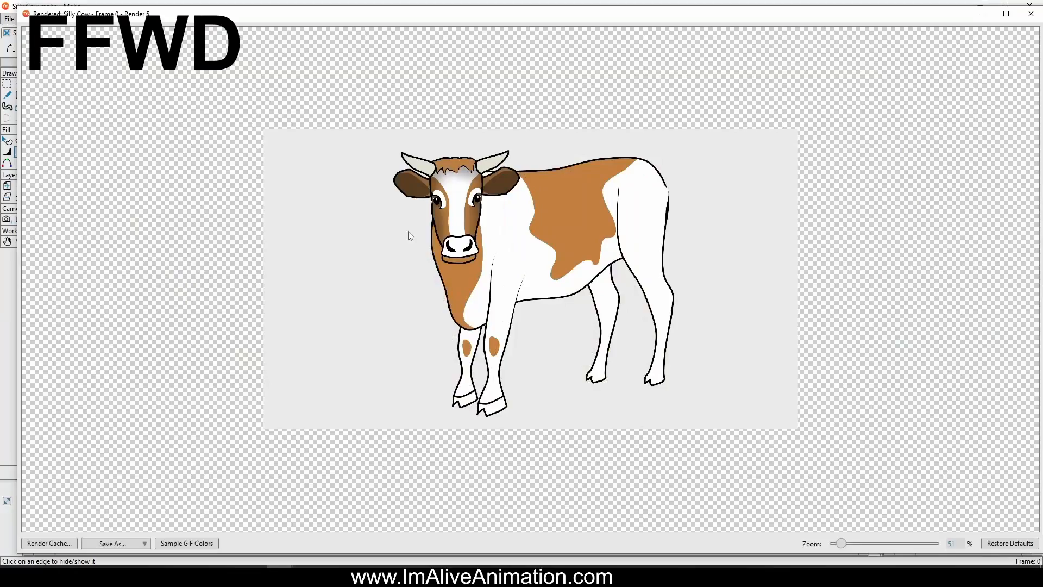
{"action": "left_click", "coordinate": [1030, 14]}
Add a new vector layer named Tail directly beneath the Body layer
{"action": "key", "text": "a"}
{"action": "scroll", "coordinate": [734, 244], "scroll_direction": "up", "scroll_amount": 5}
{"action": "left_click", "coordinate": [889, 254]}
{"action": "left_click", "coordinate": [902, 262]}
{"action": "left_click_drag", "start_coordinate": [964, 340], "coordinate": [971, 356]}
{"action": "double_click", "coordinate": [971, 353]}
{"action": "type", "text": "Tail"}
{"action": "key", "text": "Return"}
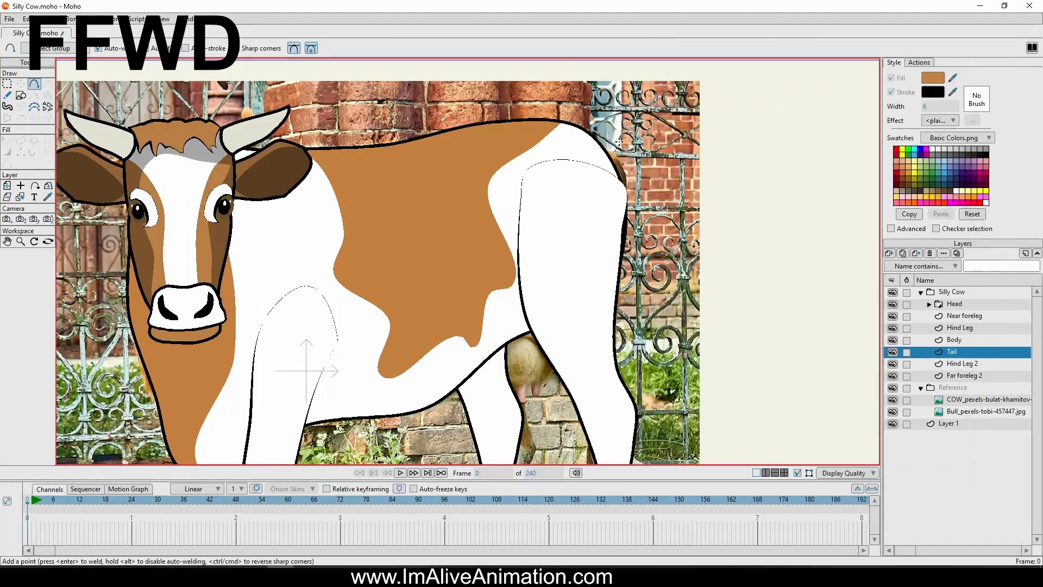
Draw the outline of a long, narrow tail with a pointed tuft at its end, beside the cow's hindquarters
{"action": "left_click_drag", "start_coordinate": [727, 137], "coordinate": [740, 152]}
{"action": "left_click_drag", "start_coordinate": [740, 152], "coordinate": [755, 288]}
{"action": "left_click_drag", "start_coordinate": [755, 287], "coordinate": [761, 380]}
{"action": "left_click_drag", "start_coordinate": [714, 143], "coordinate": [728, 162]}
{"action": "left_click_drag", "start_coordinate": [728, 162], "coordinate": [740, 292]}
{"action": "left_click_drag", "start_coordinate": [740, 291], "coordinate": [737, 352]}
{"action": "scroll", "coordinate": [738, 352], "scroll_direction": "up", "scroll_amount": 2}
{"action": "left_click_drag", "start_coordinate": [712, 124], "coordinate": [737, 188]}
{"action": "mouse_move", "coordinate": [736, 188]}
{"action": "left_mouse_down"}
{"action": "mouse_move", "coordinate": [714, 222]}
{"action": "mouse_move", "coordinate": [743, 312]}
{"action": "left_mouse_up"}
{"action": "left_click_drag", "start_coordinate": [742, 312], "coordinate": [769, 241]}
Adjust the points and curve handles along the tail and its tuft
{"action": "key", "text": "t"}
{"action": "scroll", "coordinate": [639, 302], "scroll_direction": "up", "scroll_amount": 3}
{"action": "left_click", "coordinate": [529, 187]}
{"action": "scroll", "coordinate": [549, 190], "scroll_direction": "down", "scroll_amount": 3}
{"action": "left_click", "coordinate": [532, 236]}
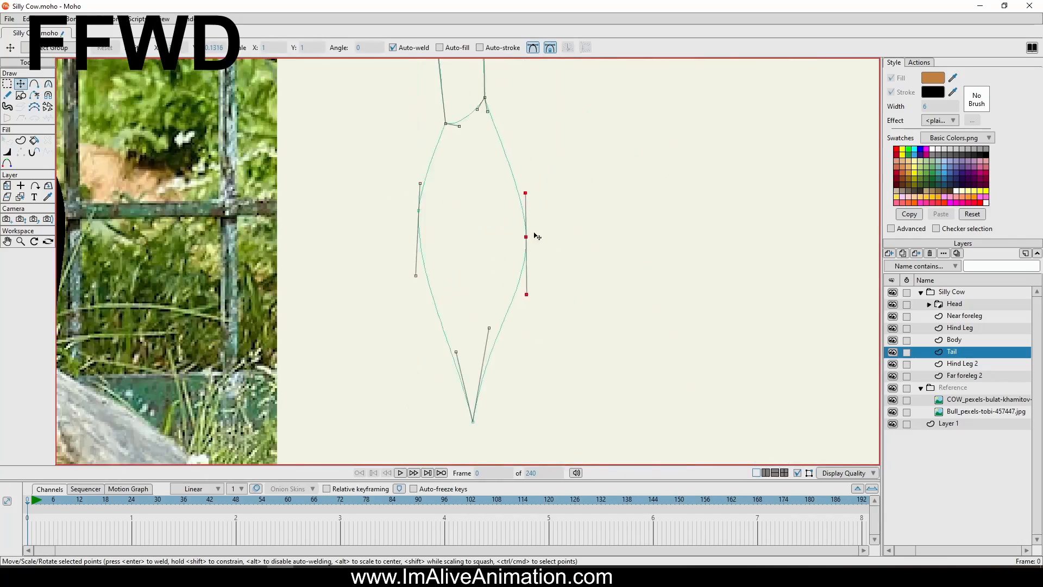
{"action": "scroll", "coordinate": [536, 236], "scroll_direction": "down", "scroll_amount": 2}
{"action": "left_click", "coordinate": [568, 169]}
{"action": "scroll", "coordinate": [500, 203], "scroll_direction": "up", "scroll_amount": 3}
{"action": "left_click", "coordinate": [516, 138]}
{"action": "scroll", "coordinate": [521, 163], "scroll_direction": "down", "scroll_amount": 5}
Create brown filled shapes with black strokes for the tail and its tuft
{"action": "left_click", "coordinate": [20, 140]}
{"action": "scroll", "coordinate": [577, 287], "scroll_direction": "down", "scroll_amount": 2}
{"action": "mouse_move", "coordinate": [581, 322]}
{"action": "left_mouse_down"}
{"action": "mouse_move", "coordinate": [594, 322]}
{"action": "mouse_move", "coordinate": [617, 383]}
{"action": "left_mouse_up"}
{"action": "key", "text": "Return"}
{"action": "key", "text": "Return"}
{"action": "left_click", "coordinate": [7, 141]}
{"action": "left_click", "coordinate": [932, 148]}
{"action": "key", "text": "ctrl+z"}
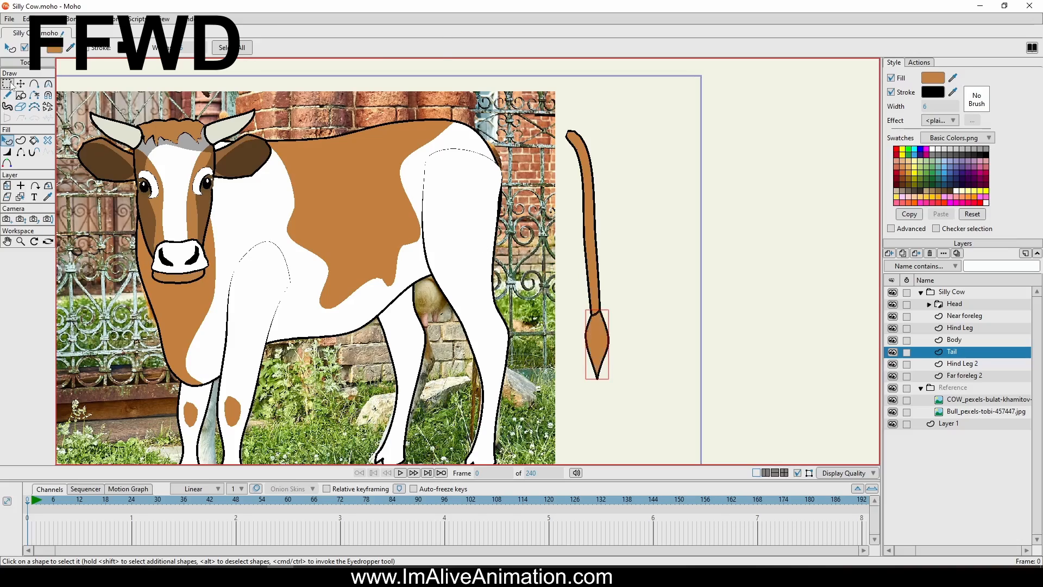
Move the whole tail onto the cow's rump and adjust its top points at frame 113
{"action": "key", "text": "t"}
{"action": "key", "text": "ctrl+a"}
{"action": "left_click_drag", "start_coordinate": [598, 304], "coordinate": [465, 303]}
{"action": "scroll", "coordinate": [484, 451], "scroll_direction": "up", "scroll_amount": 2}
{"action": "left_click", "coordinate": [518, 499]}
{"action": "scroll", "coordinate": [484, 380], "scroll_direction": "down", "scroll_amount": 2}
{"action": "scroll", "coordinate": [478, 125], "scroll_direction": "up", "scroll_amount": 8}
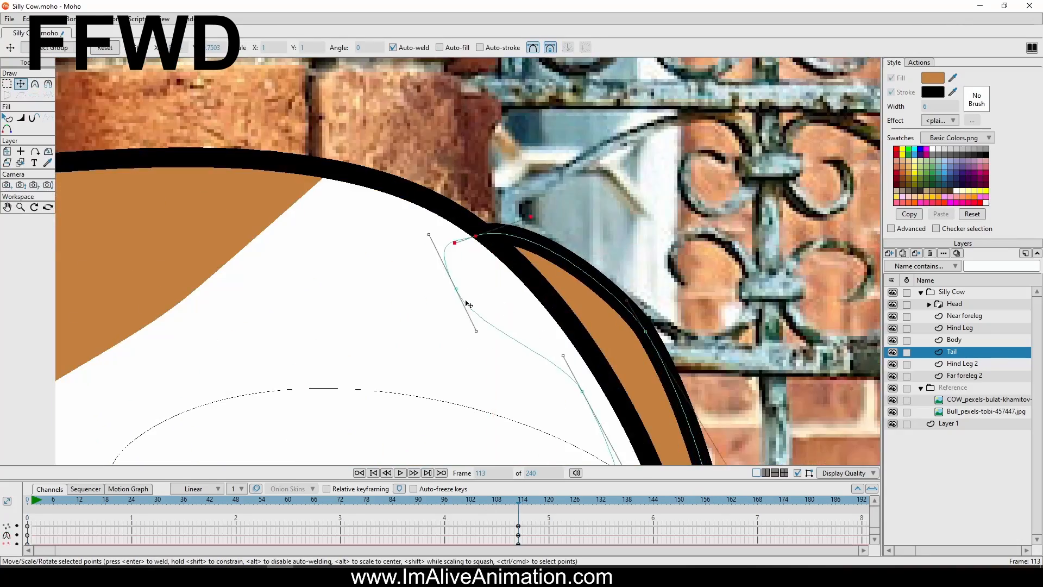
Render a preview of the cow with its tail at frame 113
{"action": "scroll", "coordinate": [456, 255], "scroll_direction": "down", "scroll_amount": 3}
{"action": "scroll", "coordinate": [454, 233], "scroll_direction": "down", "scroll_amount": 5}
{"action": "left_click", "coordinate": [9, 19]}
{"action": "left_click", "coordinate": [50, 234]}
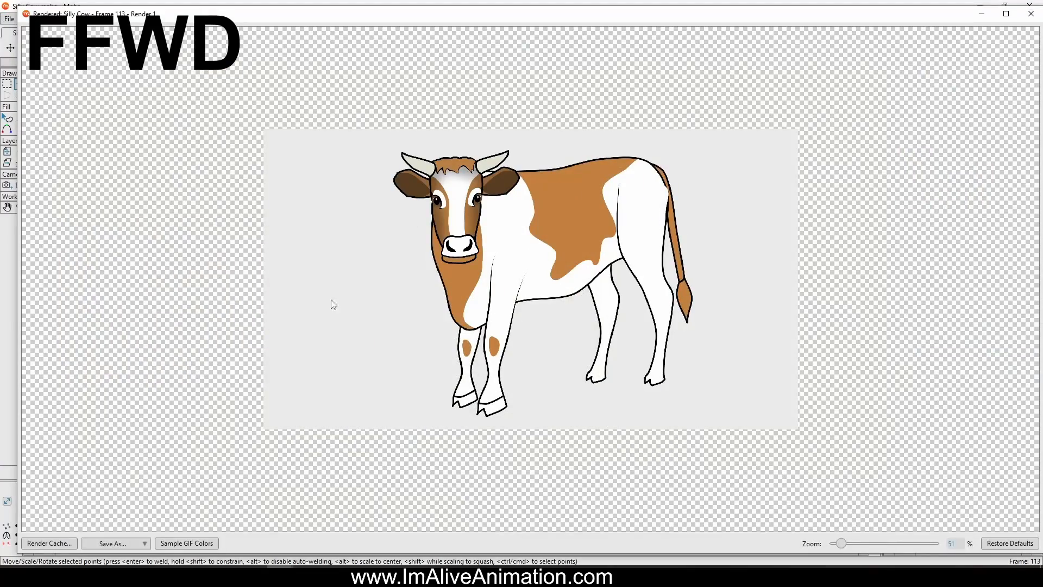
{"action": "left_click", "coordinate": [1030, 13]}
Return to frame 0 and draw a line across the hind leg on the Hind Leg layer to mark the top of the hoof
{"action": "scroll", "coordinate": [536, 109], "scroll_direction": "up", "scroll_amount": 10}
{"action": "left_click", "coordinate": [960, 328]}
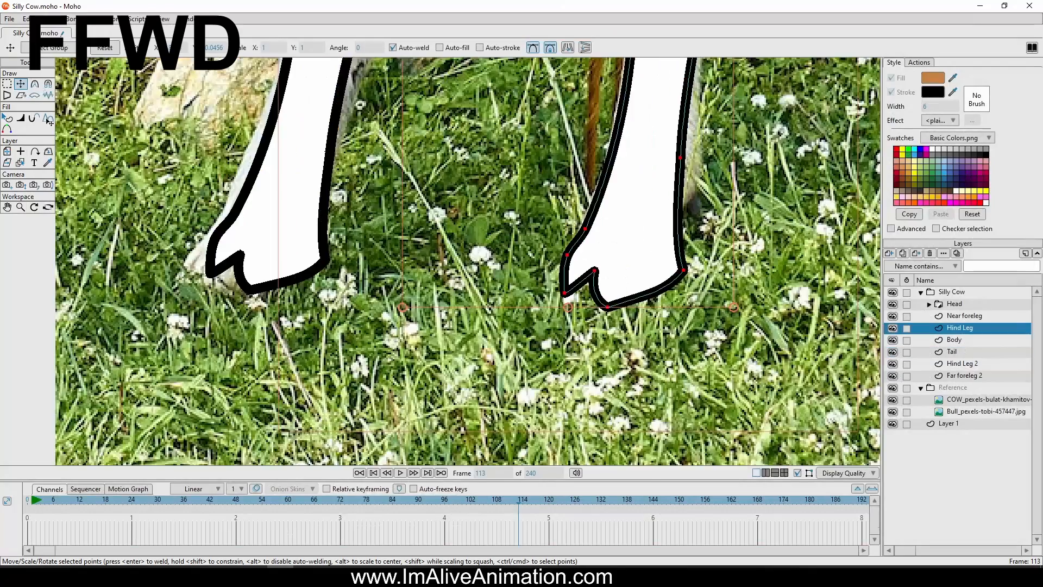
{"action": "left_click", "coordinate": [27, 499]}
{"action": "left_click", "coordinate": [34, 83]}
{"action": "scroll", "coordinate": [568, 209], "scroll_direction": "up", "scroll_amount": 3}
{"action": "mouse_move", "coordinate": [757, 247]}
{"action": "left_mouse_down"}
{"action": "mouse_move", "coordinate": [636, 275]}
{"action": "mouse_move", "coordinate": [602, 248]}
{"action": "left_mouse_up"}
{"action": "key", "text": "u"}
{"action": "scroll", "coordinate": [501, 257], "scroll_direction": "down", "scroll_amount": 8}
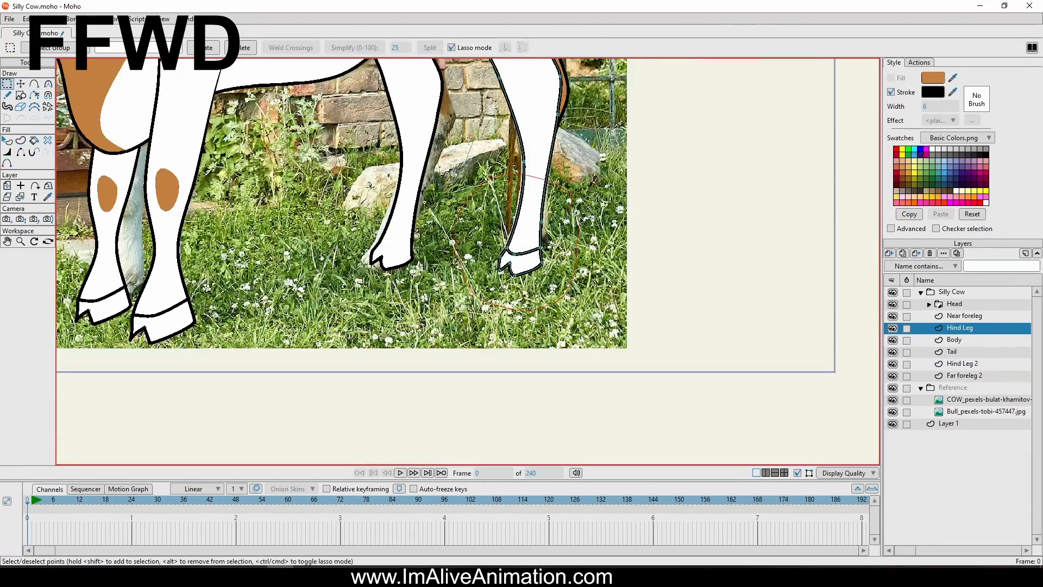
Select the hind hoof's points and reposition the hoof at the end of the leg
{"action": "key", "text": "t"}
{"action": "scroll", "coordinate": [576, 304], "scroll_direction": "up", "scroll_amount": 4}
{"action": "mouse_move", "coordinate": [505, 234]}
{"action": "left_mouse_down"}
{"action": "mouse_move", "coordinate": [550, 288]}
{"action": "mouse_move", "coordinate": [497, 270]}
{"action": "left_mouse_up"}
{"action": "scroll", "coordinate": [558, 317], "scroll_direction": "down", "scroll_amount": 8}
{"action": "key", "text": "g"}
{"action": "key", "text": "t"}
{"action": "left_click_drag", "start_coordinate": [527, 288], "coordinate": [521, 269]}
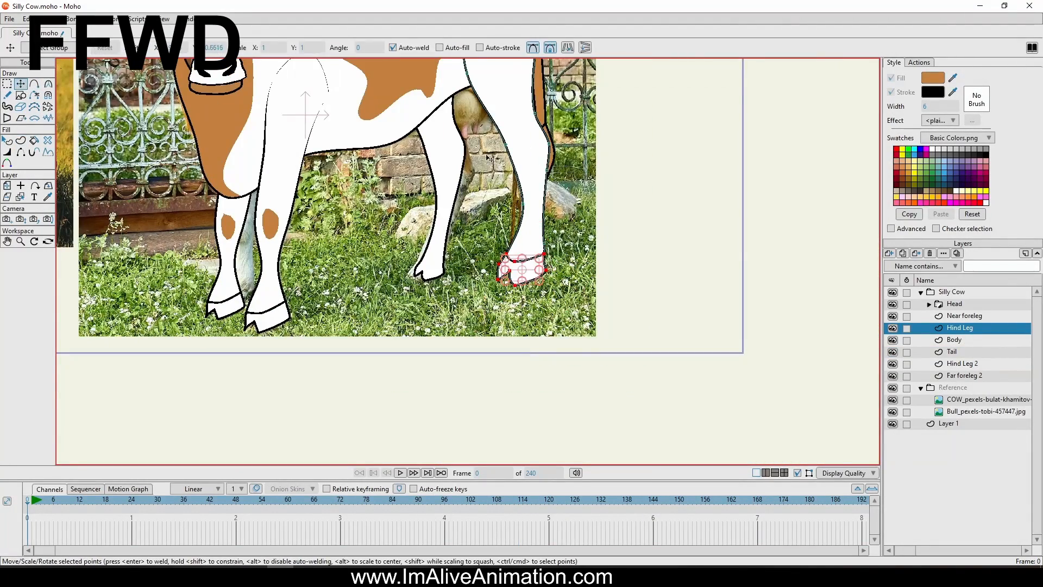
Replace the artwork on the Hind Leg 2 layer with a copy of the updated hind leg, including its hoof
{"action": "left_click", "coordinate": [962, 364]}
{"action": "key", "text": "Delete"}
{"action": "left_click", "coordinate": [972, 329]}
{"action": "left_click", "coordinate": [964, 352]}
{"action": "left_click", "coordinate": [964, 363]}
{"action": "key", "text": "ctrl+v"}
{"action": "left_click", "coordinate": [965, 328]}
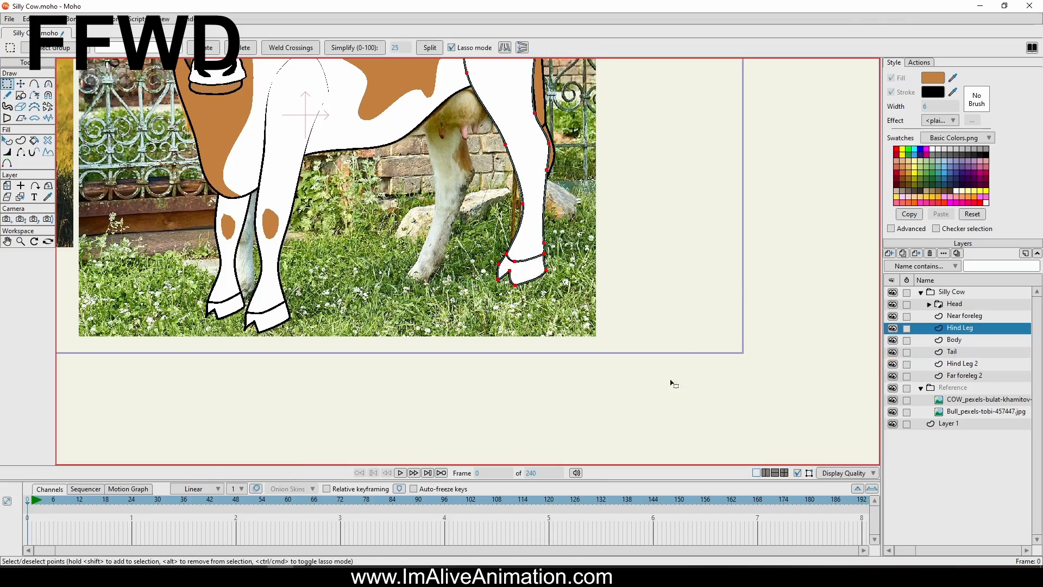
{"action": "left_click", "coordinate": [964, 363]}
{"action": "key", "text": "ctrl+v"}
Render a preview of the cow with both hind hooves
{"action": "scroll", "coordinate": [488, 248], "scroll_direction": "down", "scroll_amount": 4}
{"action": "key", "text": "ctrl+r"}
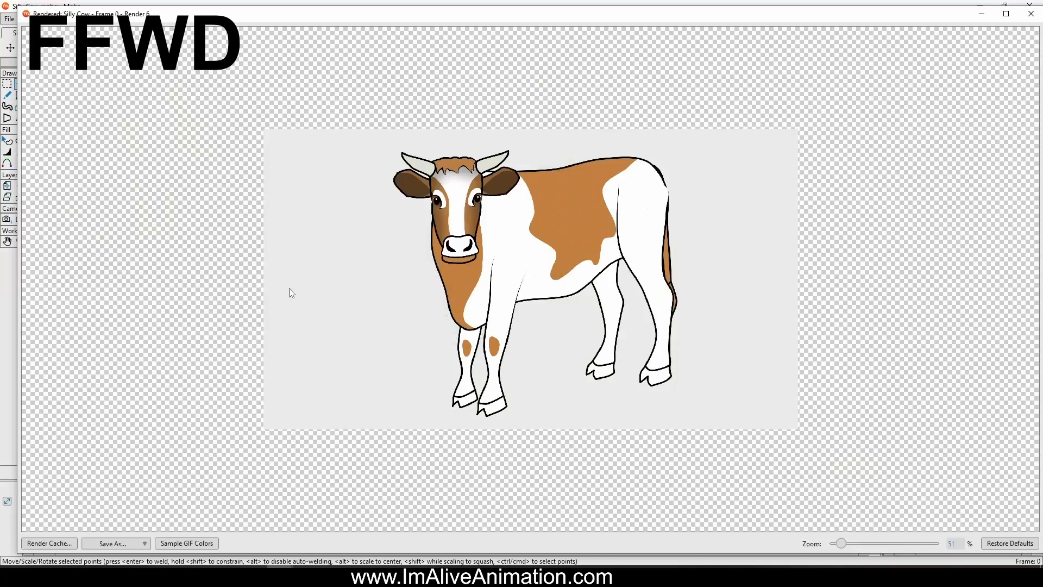
{"action": "left_click", "coordinate": [1030, 13]}
Move the upper rear point of the Hind Leg outline inward so it sits inside the rump
{"action": "scroll", "coordinate": [625, 218], "scroll_direction": "up", "scroll_amount": 5}
{"action": "left_click", "coordinate": [962, 328]}
{"action": "scroll", "coordinate": [706, 223], "scroll_direction": "up", "scroll_amount": 4}
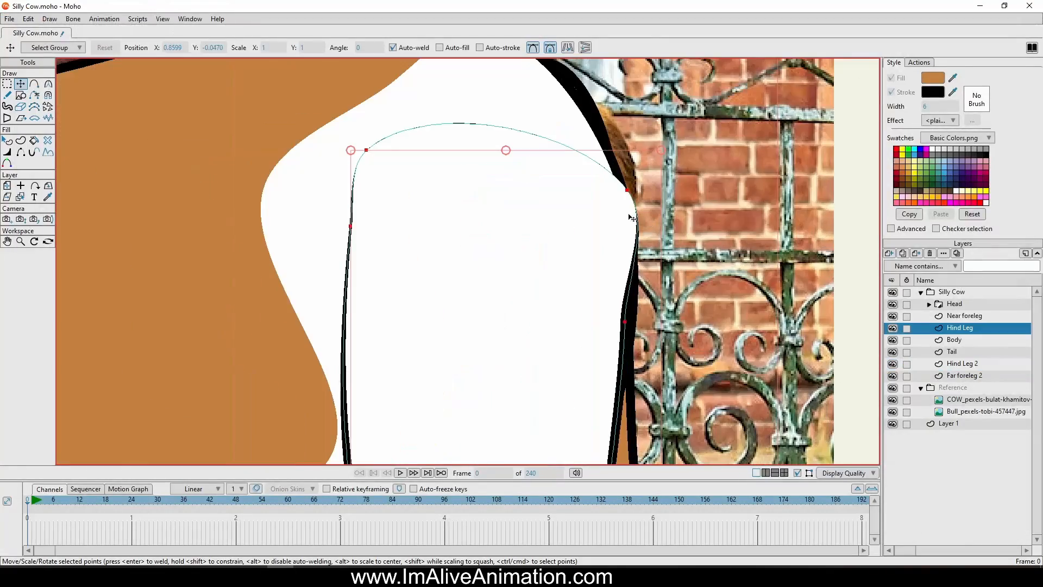
{"action": "left_click_drag", "start_coordinate": [629, 192], "coordinate": [611, 192]}
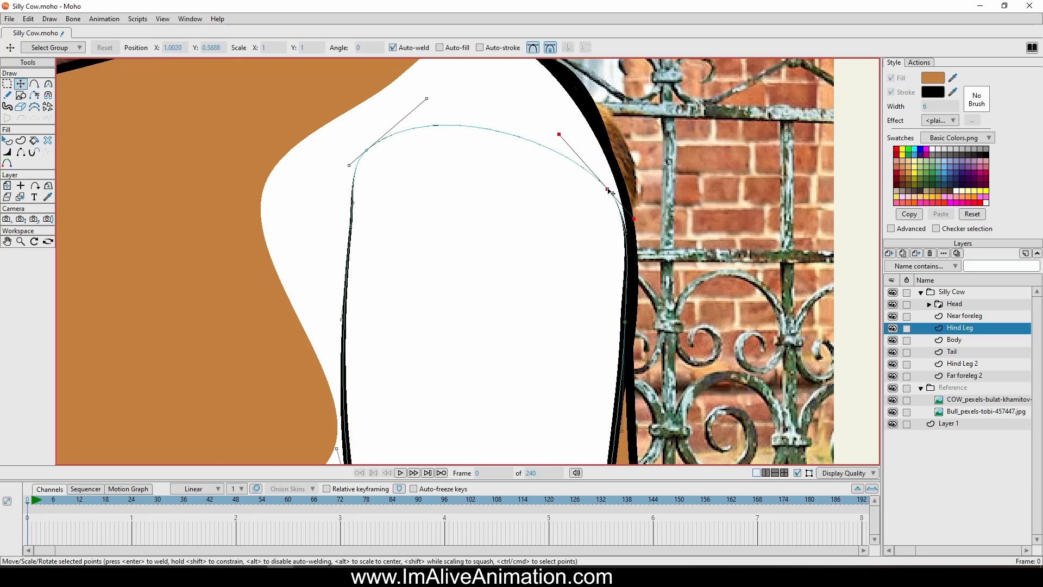
{"action": "scroll", "coordinate": [612, 190], "scroll_direction": "down", "scroll_amount": 7}
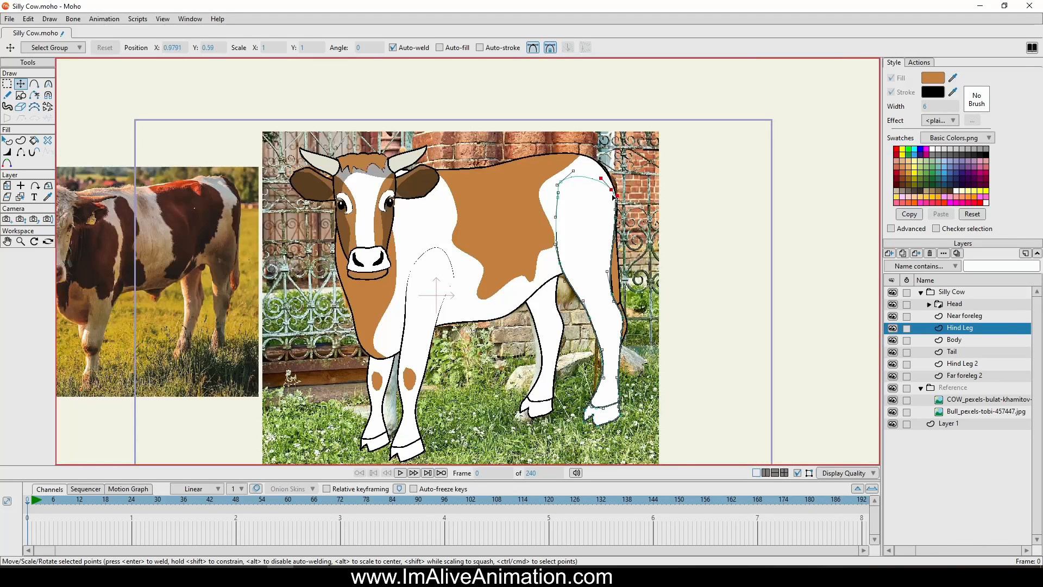
Convert the Silly Cow group layer to a bone layer
{"action": "right_click", "coordinate": [948, 293]}
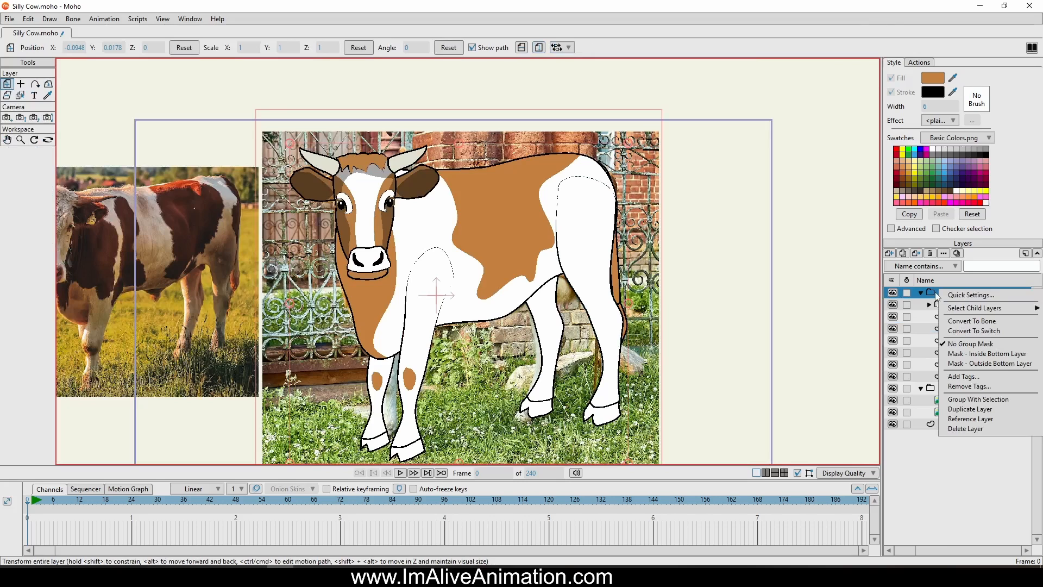
{"action": "left_click", "coordinate": [931, 297]}
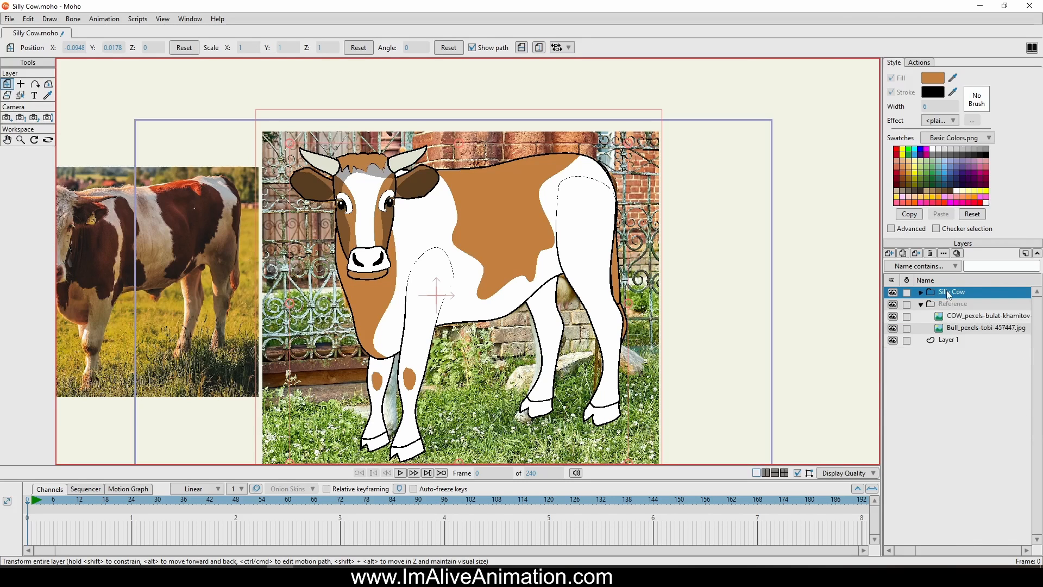
{"action": "left_click", "coordinate": [920, 293]}
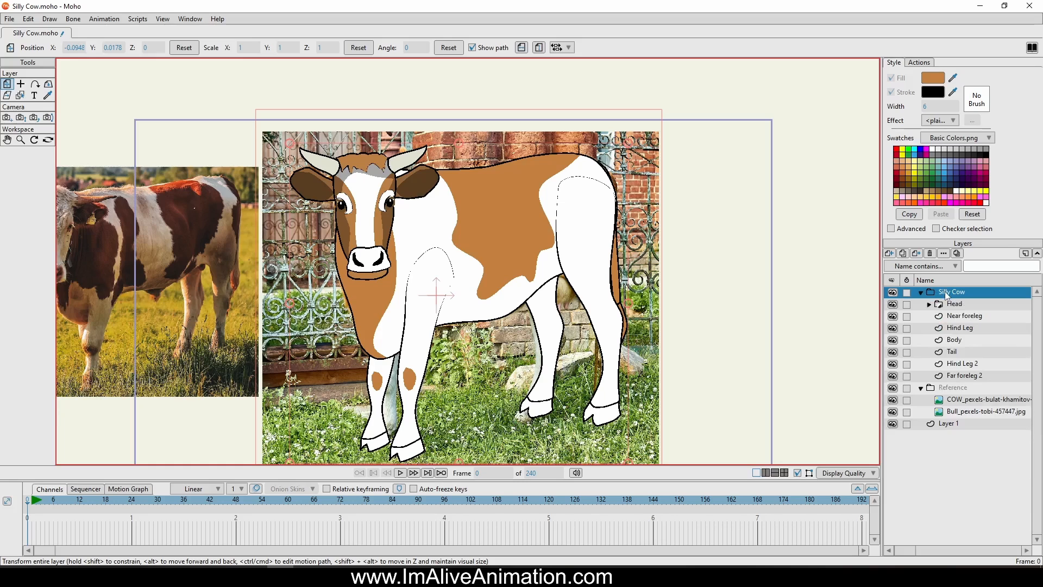
{"action": "right_click", "coordinate": [947, 296]}
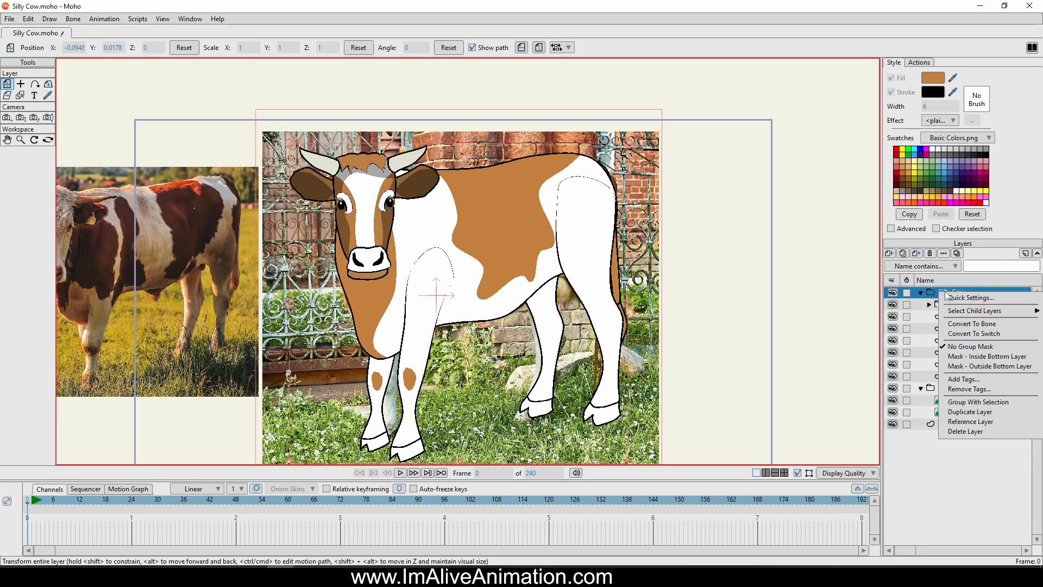
{"action": "left_click", "coordinate": [1005, 324]}
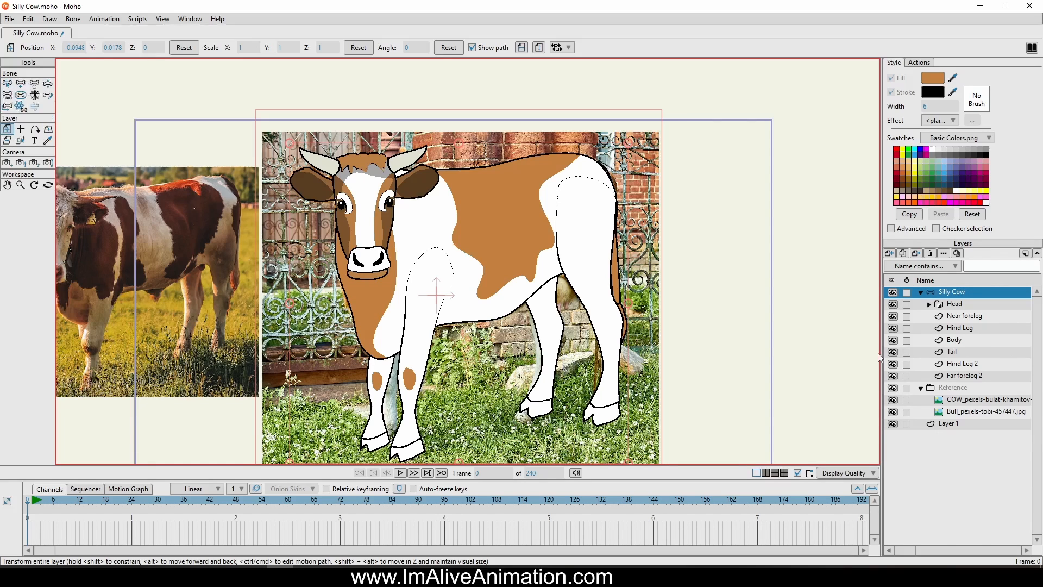
Add a root bone running straight up from the cow's back to above the body
{"action": "left_click", "coordinate": [21, 83]}
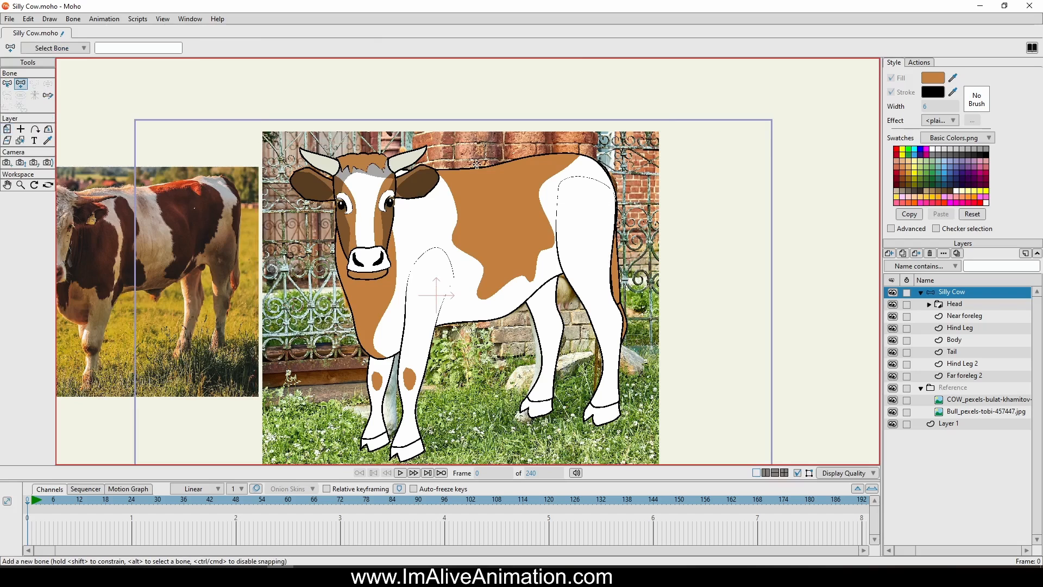
{"action": "left_click_drag", "start_coordinate": [516, 213], "coordinate": [545, 250]}
{"action": "scroll", "coordinate": [531, 237], "scroll_direction": "up", "scroll_amount": 1}
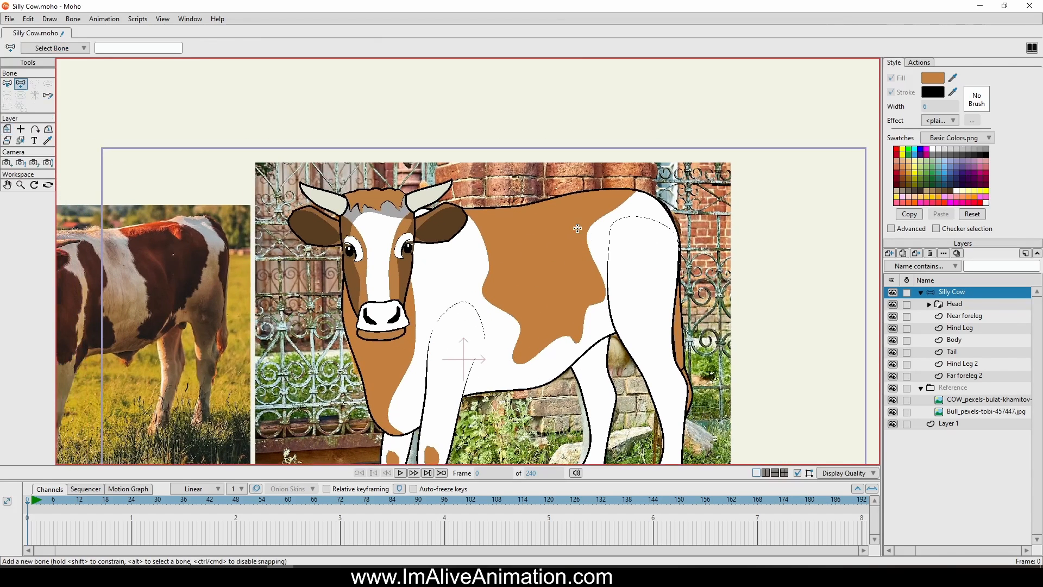
{"action": "left_click_drag", "start_coordinate": [575, 229], "coordinate": [578, 80]}
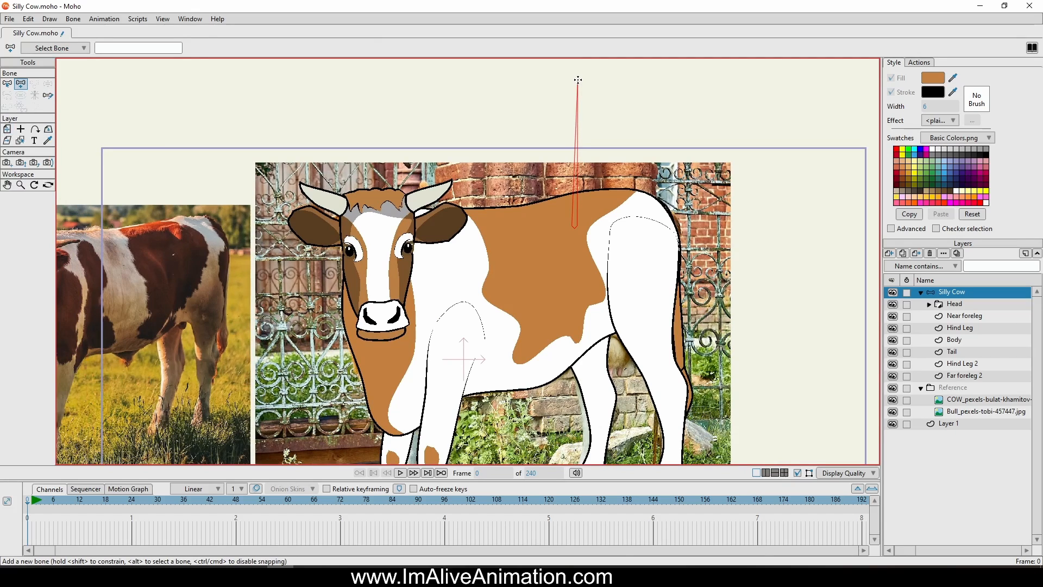
Add a hip bone from the root bone's base toward the rump, with two-bone chains down the near and far hind legs
{"action": "scroll", "coordinate": [651, 159], "scroll_direction": "down", "scroll_amount": 4}
{"action": "scroll", "coordinate": [651, 225], "scroll_direction": "up", "scroll_amount": 2}
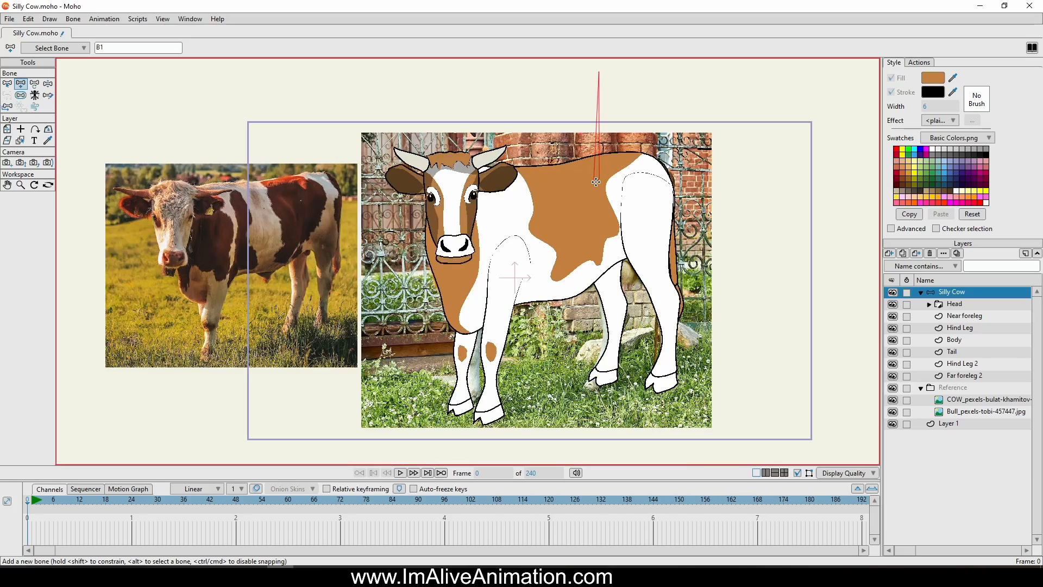
{"action": "left_click_drag", "start_coordinate": [596, 181], "coordinate": [664, 384]}
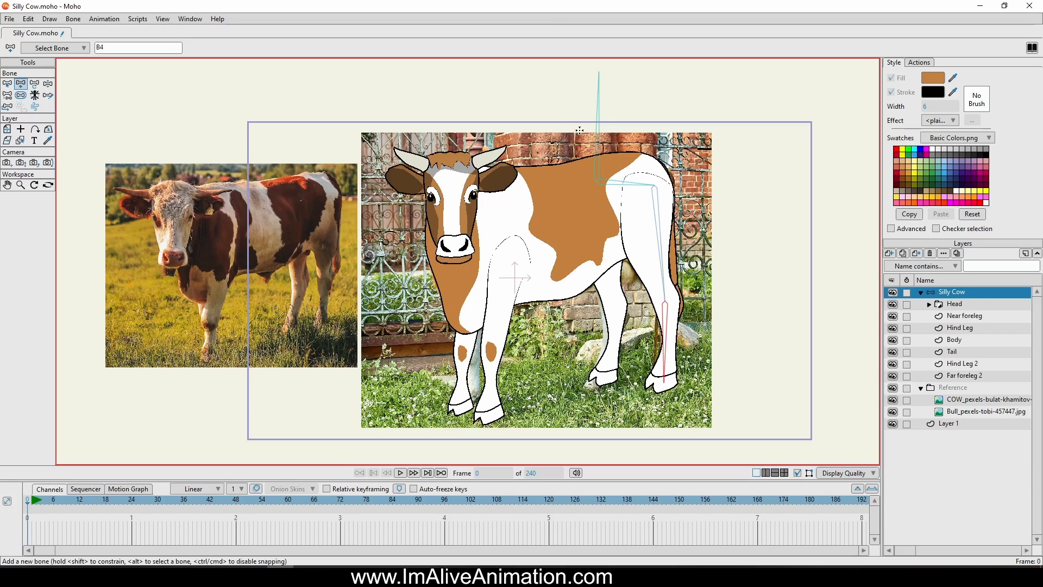
{"action": "left_click", "coordinate": [596, 147], "text": "alt"}
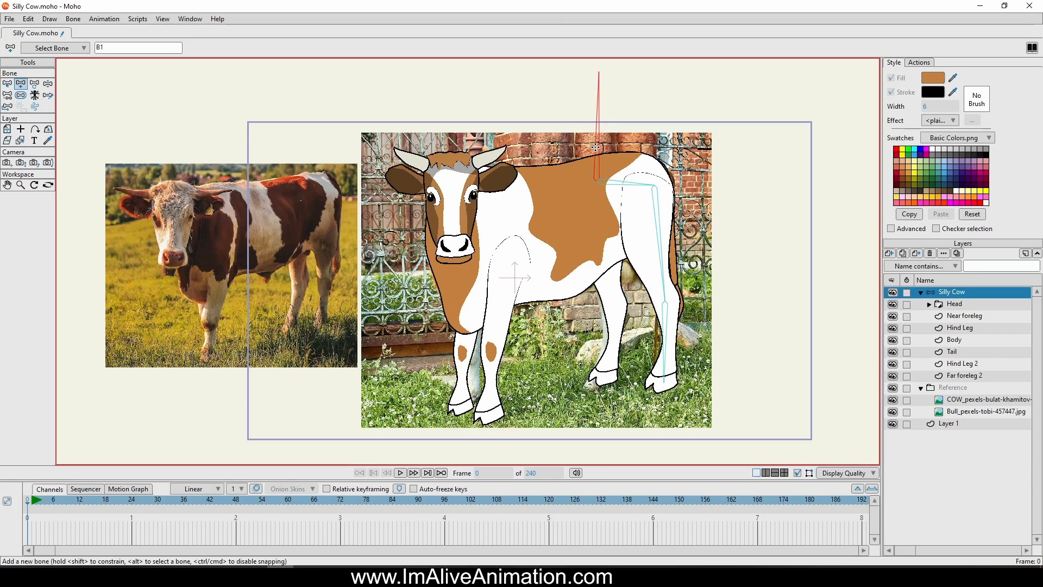
{"action": "left_click", "coordinate": [611, 184], "text": "alt"}
{"action": "left_click_drag", "start_coordinate": [606, 195], "coordinate": [605, 383]}
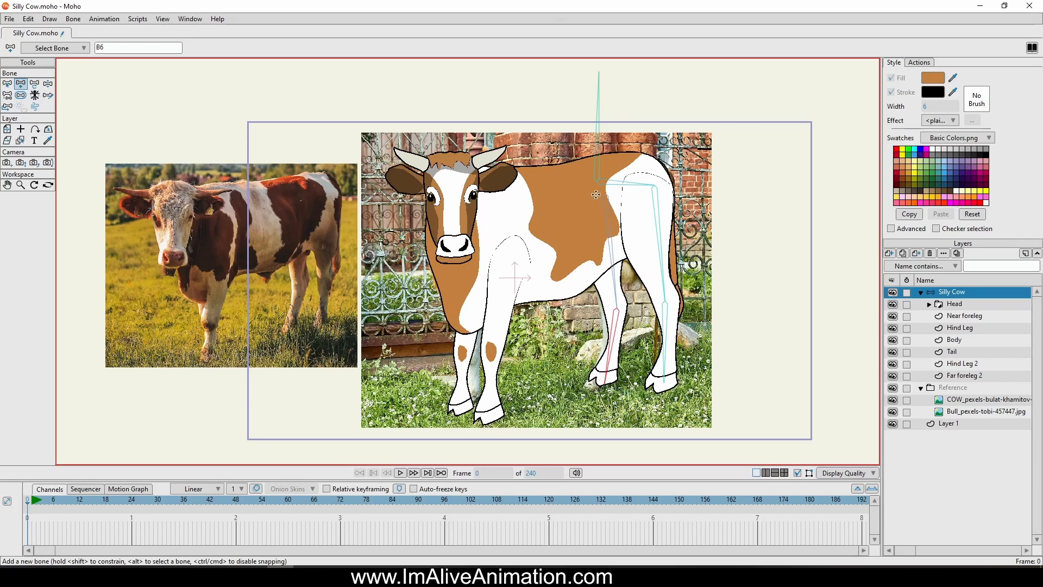
With the root bone as parent, add a spine bone forward to the neck and two-bone chains down the near and far forelegs
{"action": "left_click", "coordinate": [594, 163], "text": "alt"}
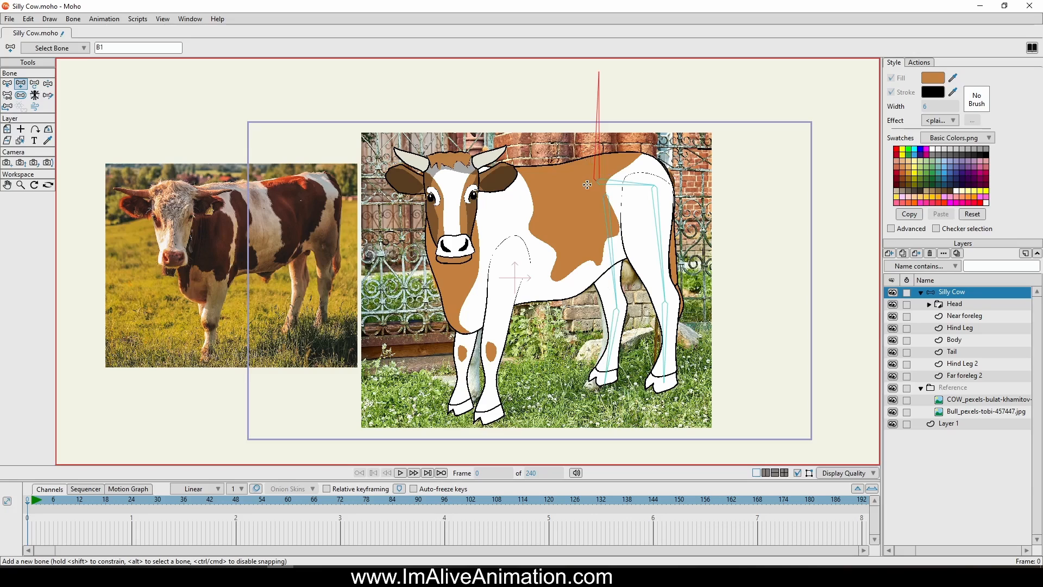
{"action": "left_click_drag", "start_coordinate": [593, 182], "coordinate": [493, 192]}
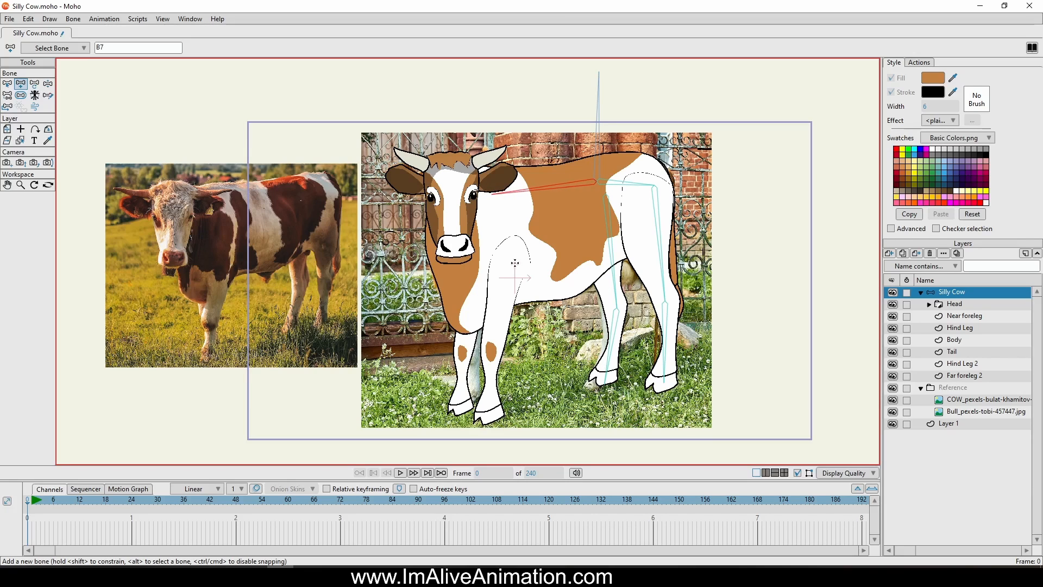
{"action": "left_click_drag", "start_coordinate": [509, 256], "coordinate": [487, 422]}
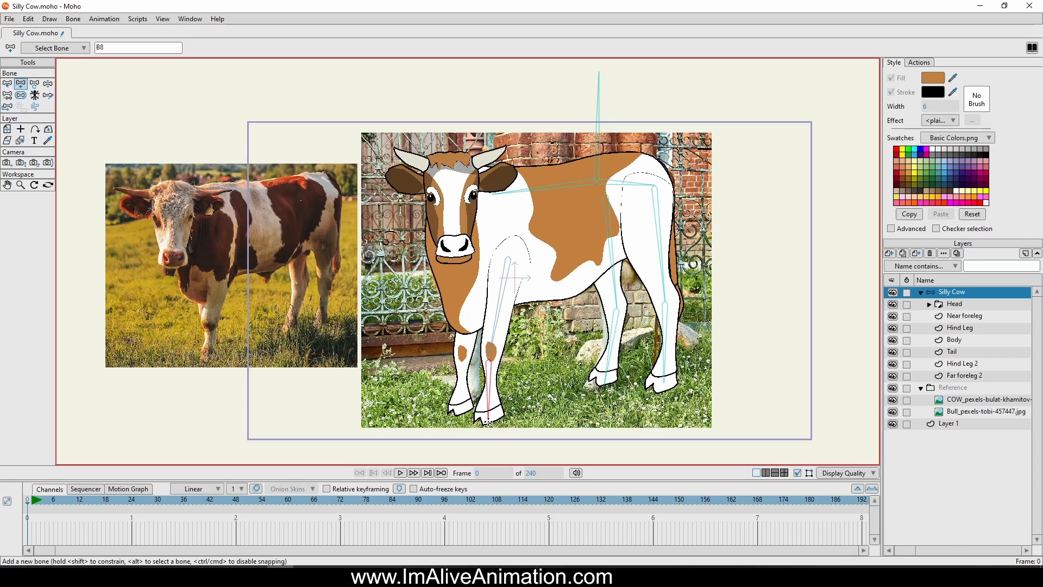
{"action": "left_click", "coordinate": [531, 189], "text": "alt"}
{"action": "left_click_drag", "start_coordinate": [468, 267], "coordinate": [458, 410]}
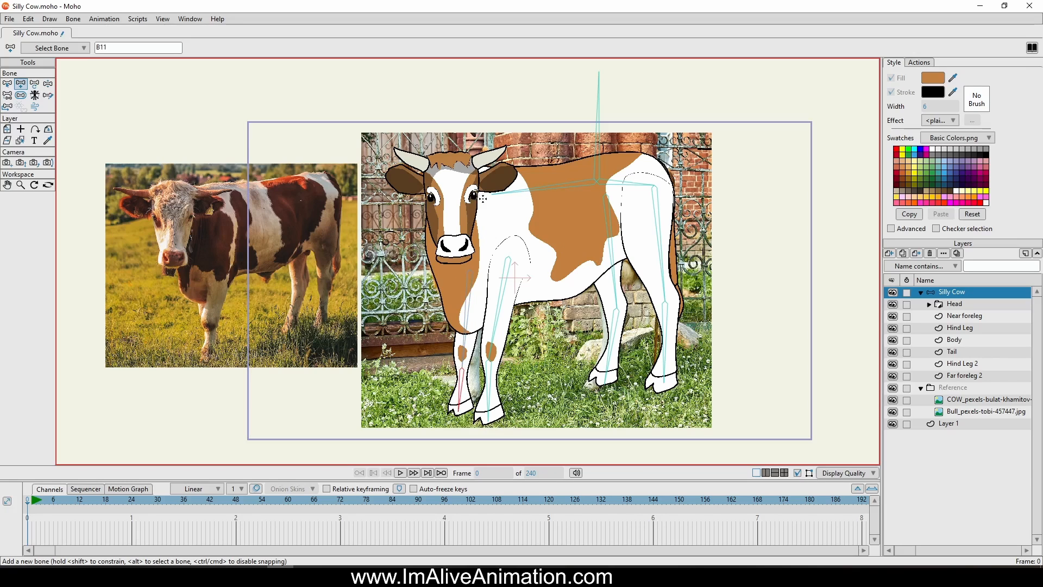
With the spine bone as parent, add a head bone from between the eyes straight up above the horns, checking the bones' strength areas
{"action": "left_click", "coordinate": [515, 191], "text": "alt"}
{"action": "left_click_drag", "start_coordinate": [451, 201], "coordinate": [455, 111]}
{"action": "left_click", "coordinate": [21, 95]}
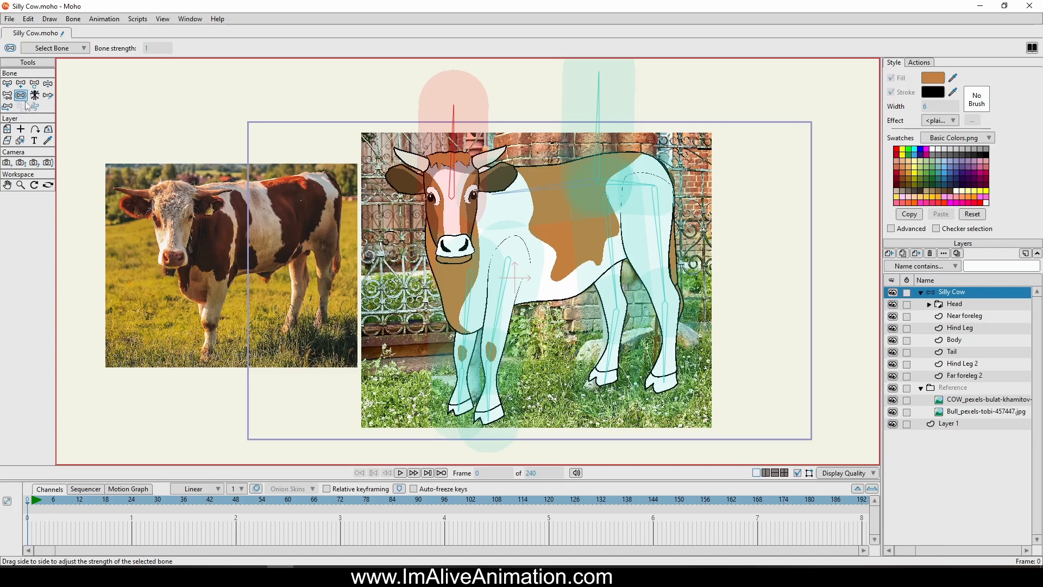
{"action": "left_click", "coordinate": [21, 84]}
With the hip bone as parent, add a five-bone chain down the tail, hiding the Body and Hind Leg layers while placing it
{"action": "scroll", "coordinate": [705, 194], "scroll_direction": "up", "scroll_amount": 2}
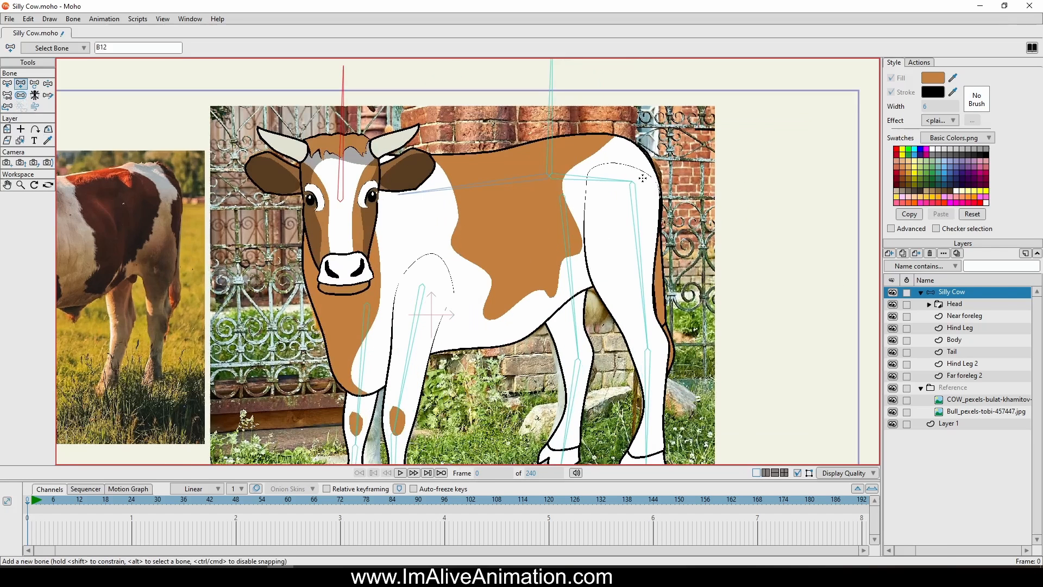
{"action": "left_click", "coordinate": [604, 180], "text": "alt"}
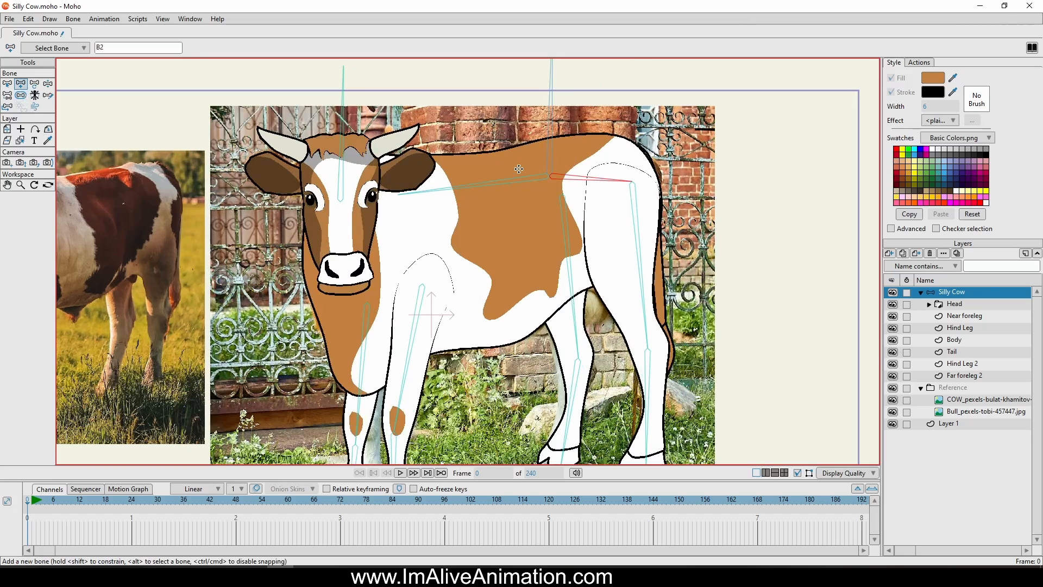
{"action": "left_click", "coordinate": [893, 340]}
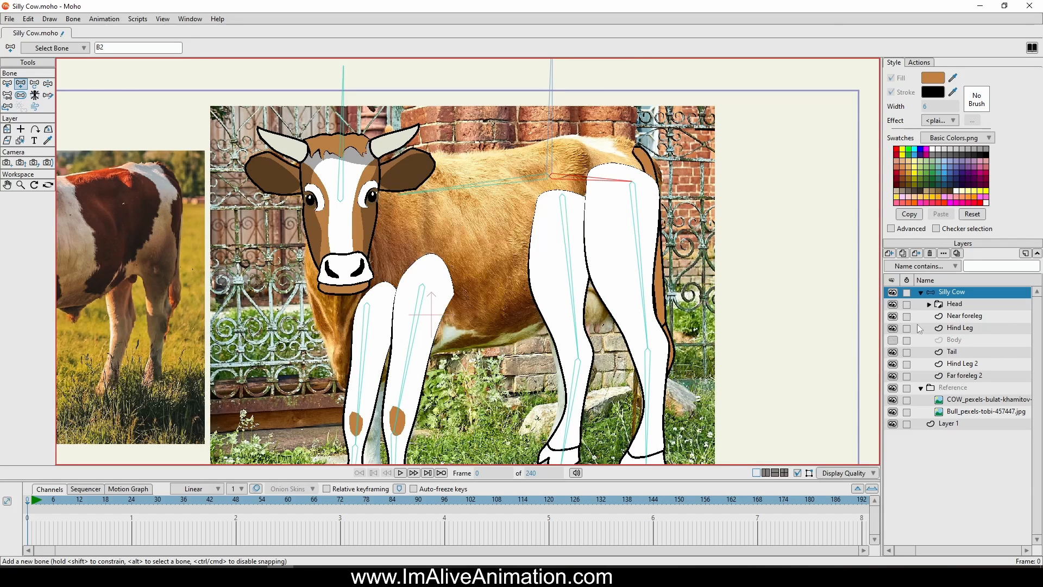
{"action": "left_click", "coordinate": [892, 328]}
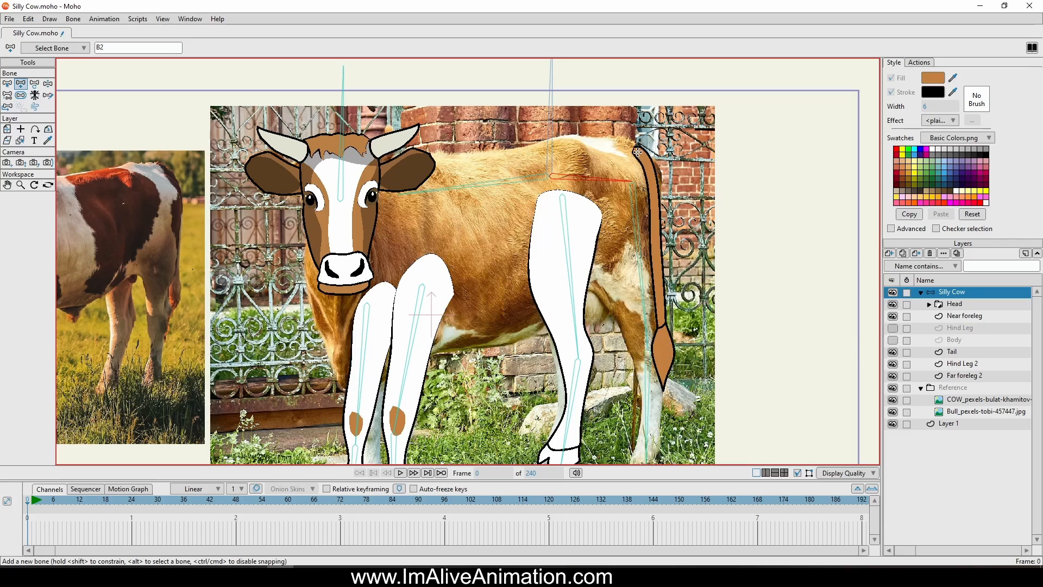
{"action": "left_click_drag", "start_coordinate": [638, 152], "coordinate": [664, 393]}
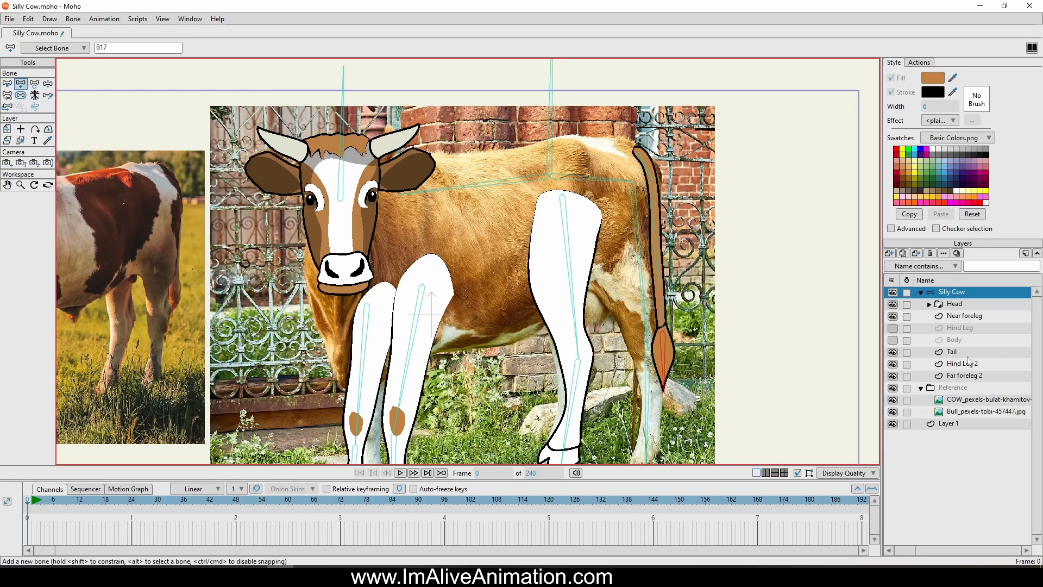
{"action": "left_click", "coordinate": [893, 340]}
{"action": "left_click", "coordinate": [892, 328]}
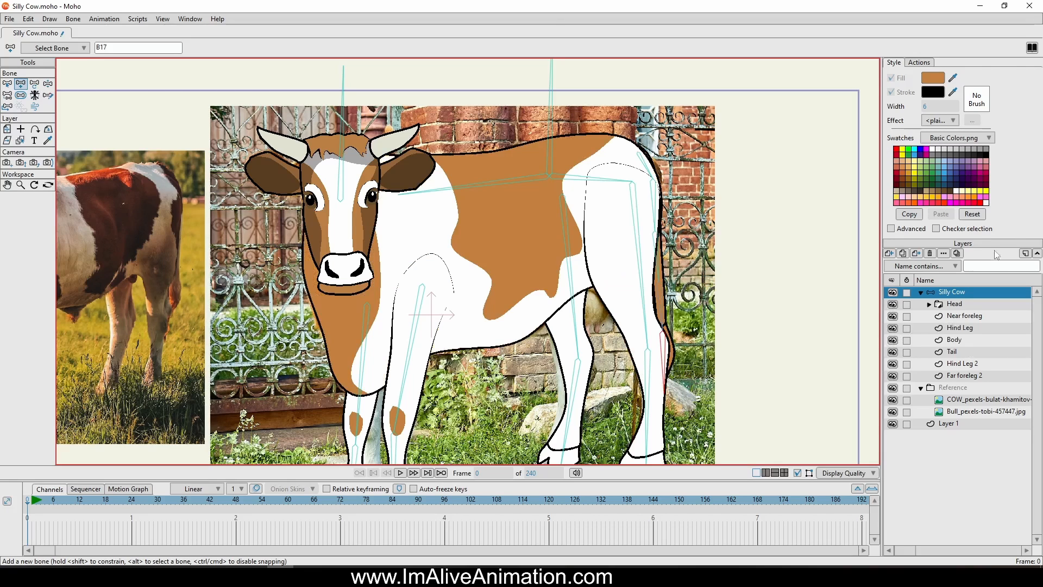
Bind the Head group layer to the head bone
{"action": "left_click", "coordinate": [959, 309]}
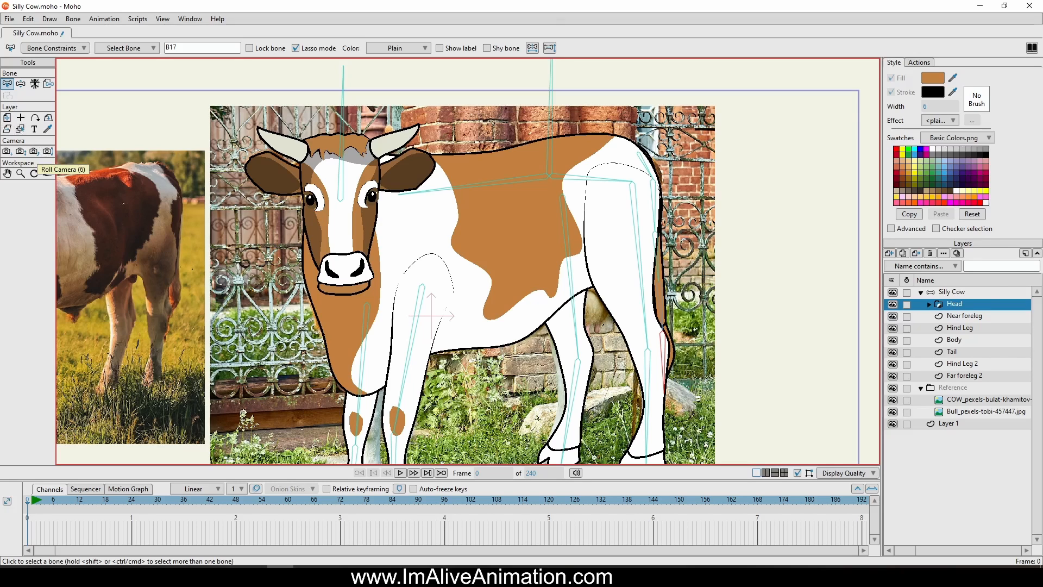
{"action": "left_click", "coordinate": [49, 84]}
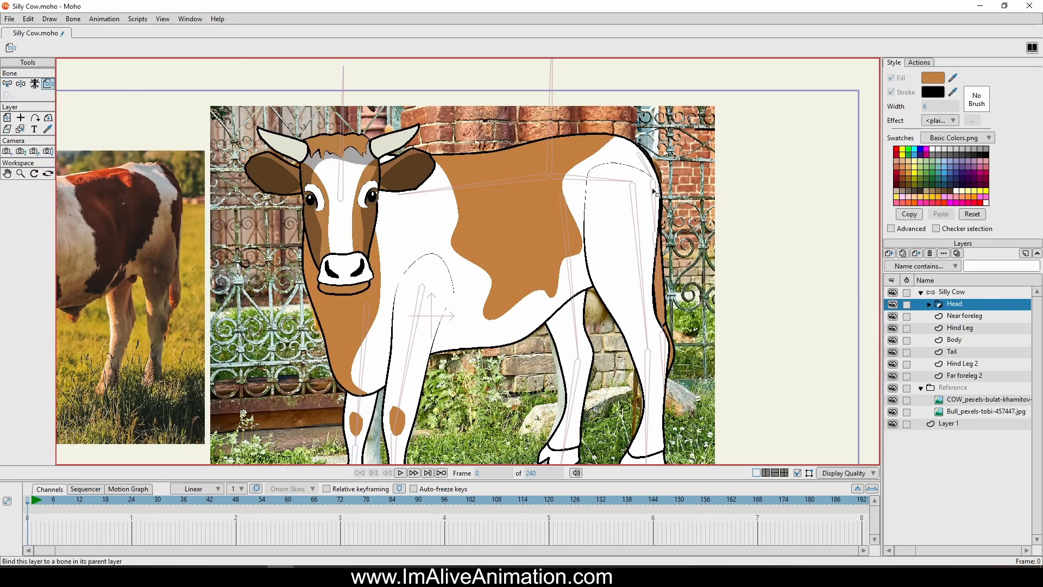
{"action": "left_click", "coordinate": [342, 175]}
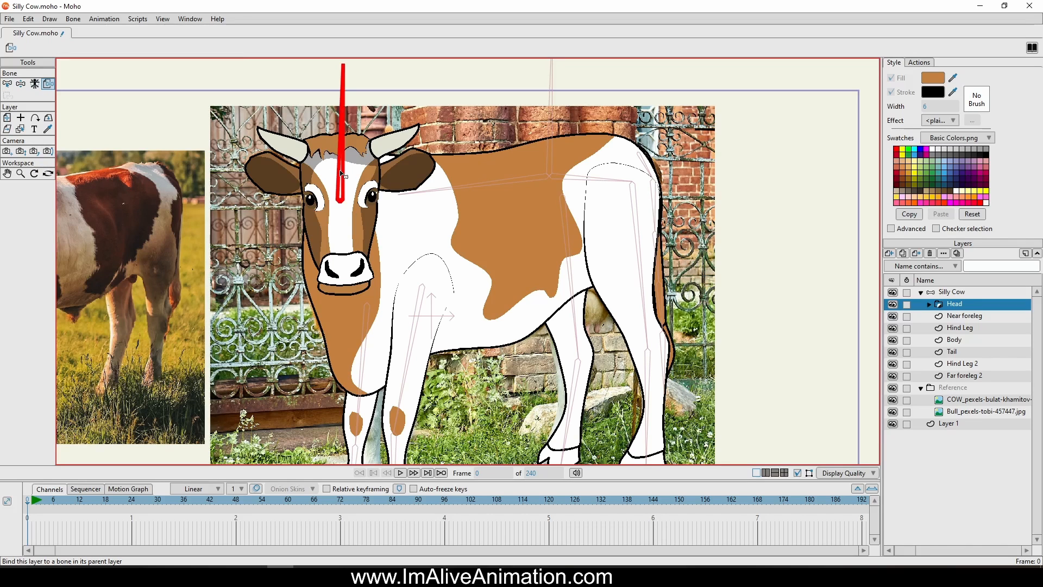
On the Near foreleg layer, bind the three shoulder points at the top of the leg to the spine bone
{"action": "left_click", "coordinate": [966, 317]}
{"action": "left_click_drag", "start_coordinate": [591, 334], "coordinate": [603, 263]}
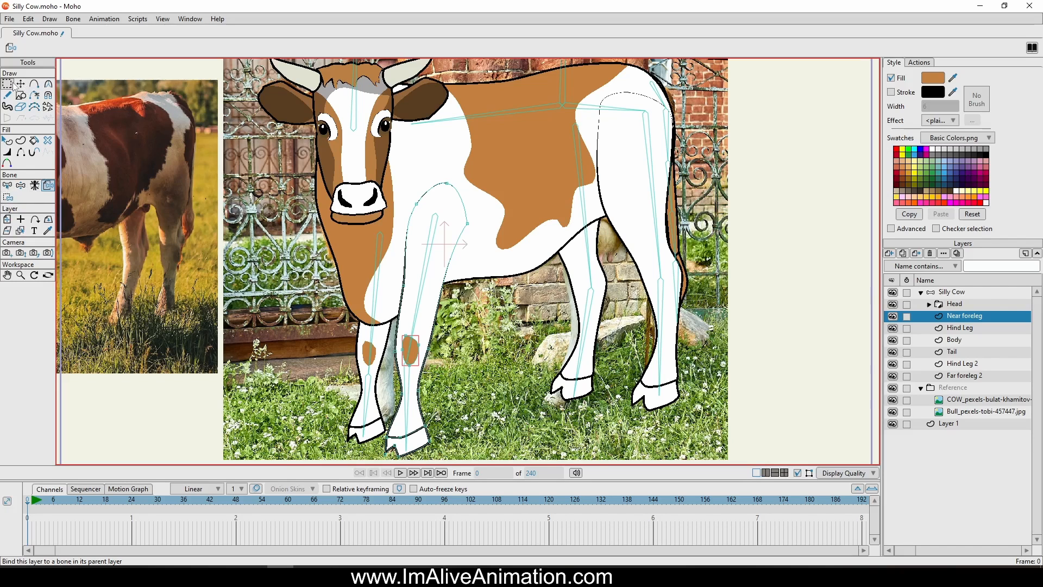
{"action": "left_click", "coordinate": [8, 198]}
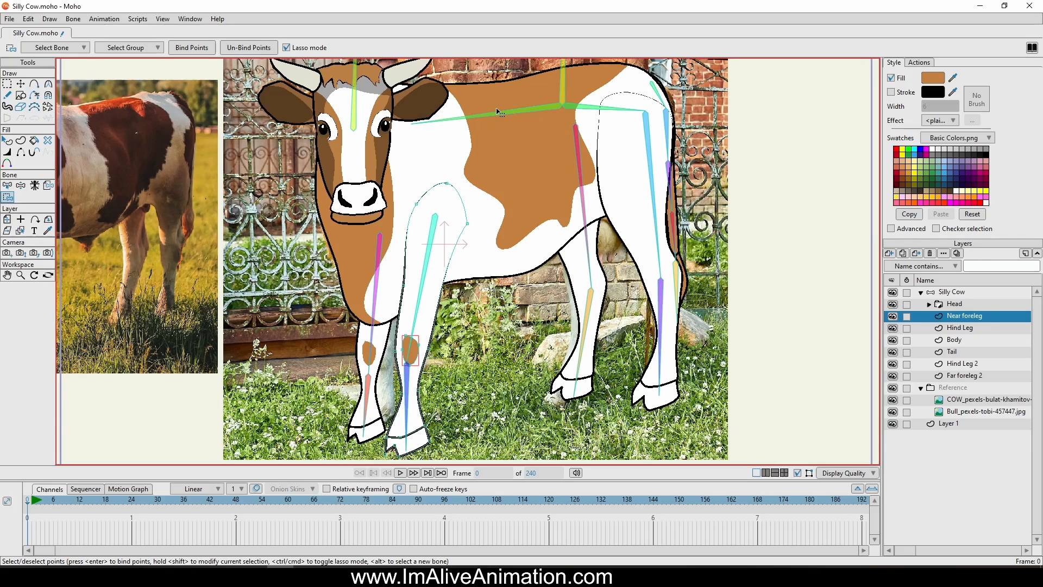
{"action": "scroll", "coordinate": [500, 118], "scroll_direction": "up", "scroll_amount": 3}
{"action": "mouse_move", "coordinate": [502, 153]}
{"action": "left_mouse_down"}
{"action": "mouse_move", "coordinate": [389, 133]}
{"action": "mouse_move", "coordinate": [521, 164]}
{"action": "mouse_move", "coordinate": [505, 155]}
{"action": "left_mouse_up"}
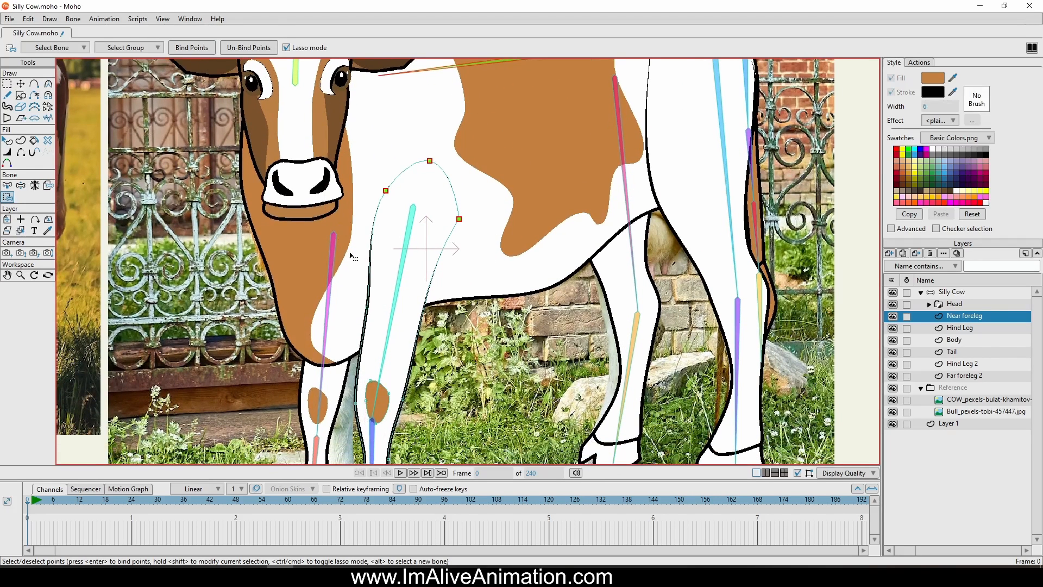
{"action": "scroll", "coordinate": [399, 283], "scroll_direction": "down", "scroll_amount": 1}
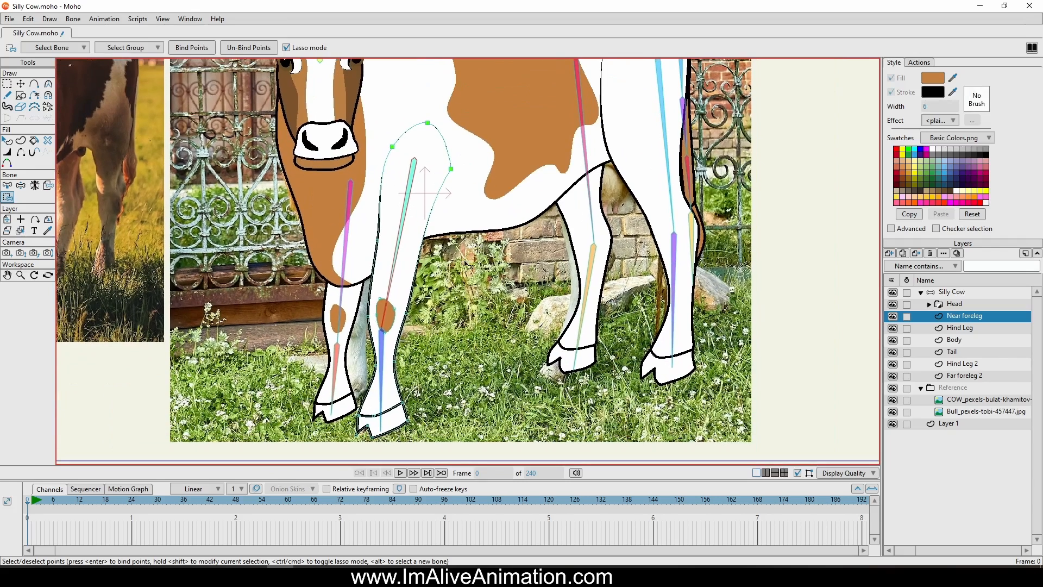
Bind the near foreleg's mid-leg and knee-patch points to its upper leg bone, and its lower leg and hoof points to the lower bone
{"action": "left_click_drag", "start_coordinate": [470, 230], "coordinate": [368, 205]}
{"action": "mouse_move", "coordinate": [342, 336]}
{"action": "left_mouse_down"}
{"action": "mouse_move", "coordinate": [391, 347]}
{"action": "mouse_move", "coordinate": [481, 227]}
{"action": "left_mouse_up"}
{"action": "left_click", "coordinate": [202, 48]}
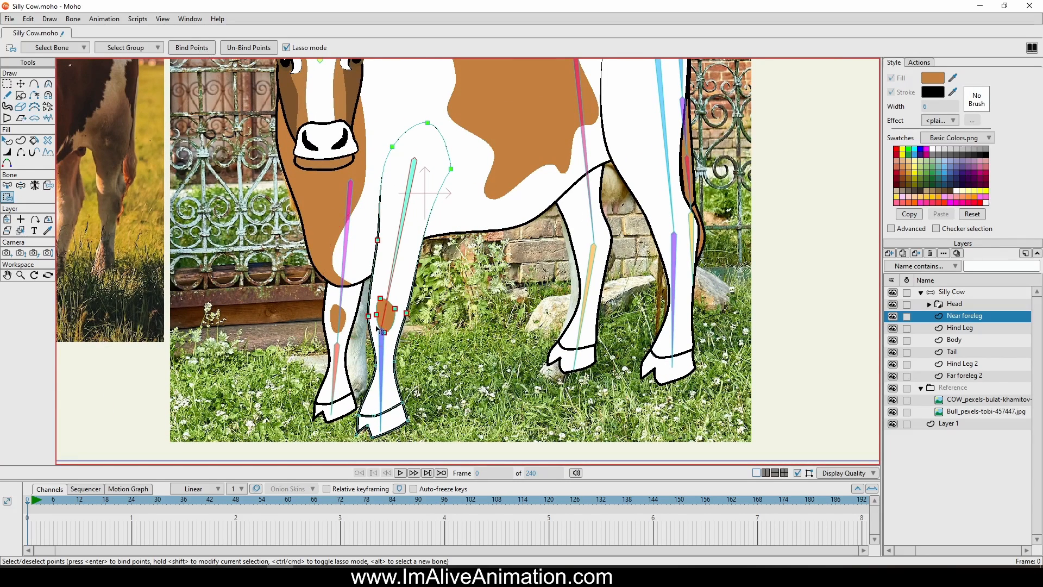
{"action": "left_click", "coordinate": [385, 359]}
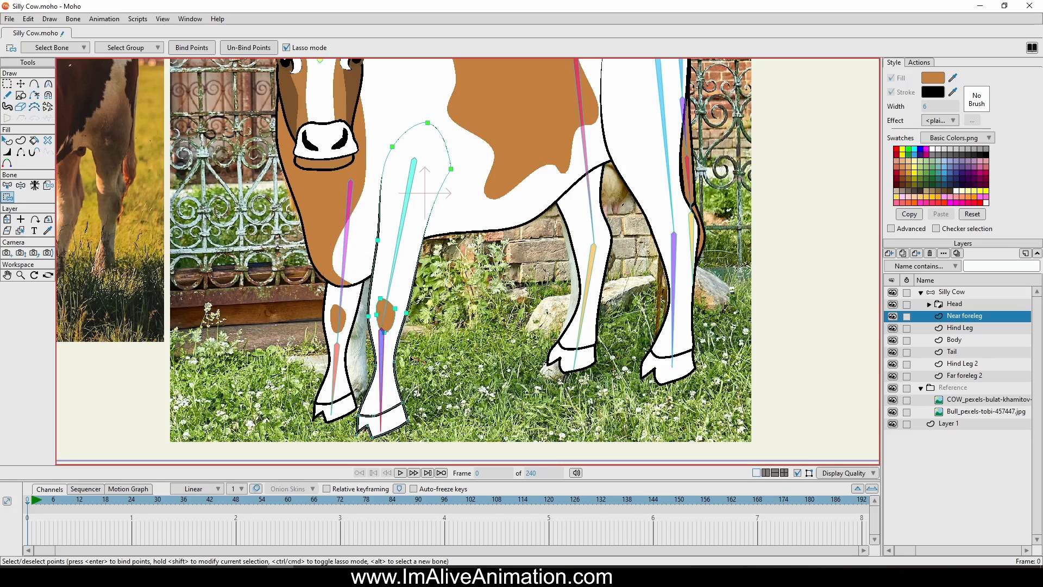
{"action": "mouse_move", "coordinate": [394, 354]}
{"action": "left_mouse_down"}
{"action": "mouse_move", "coordinate": [309, 440]}
{"action": "mouse_move", "coordinate": [451, 358]}
{"action": "mouse_move", "coordinate": [416, 345]}
{"action": "left_mouse_up"}
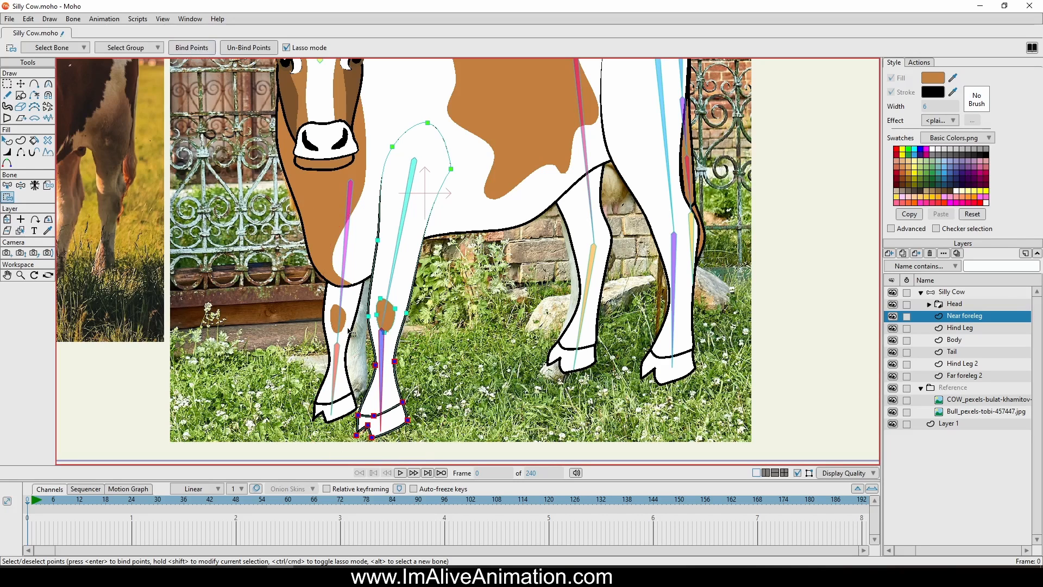
On the Hind Leg layer, bind the points around the top of the thigh to the hip bone
{"action": "left_click", "coordinate": [970, 328]}
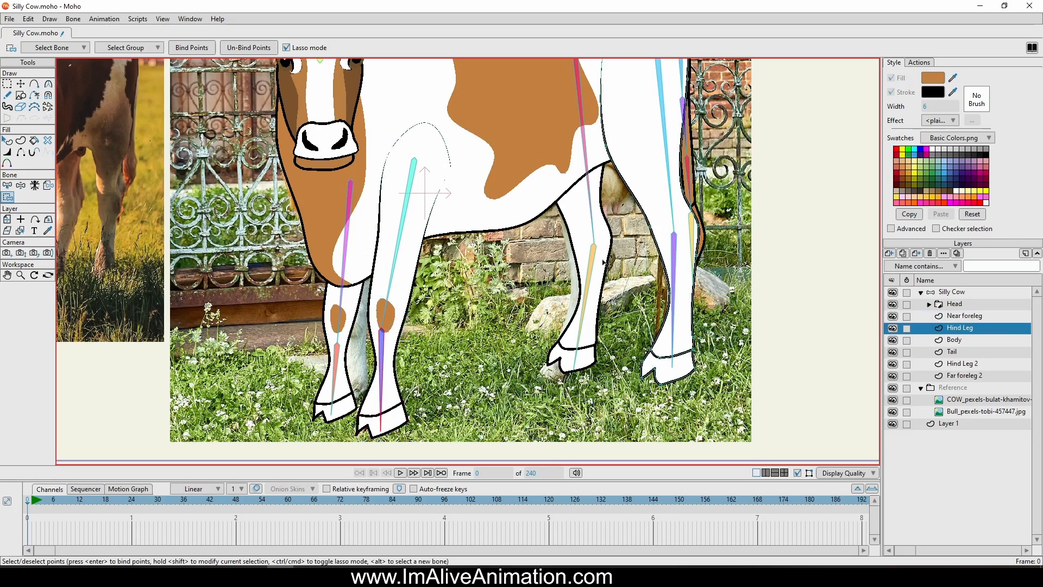
{"action": "left_click_drag", "start_coordinate": [627, 247], "coordinate": [578, 339]}
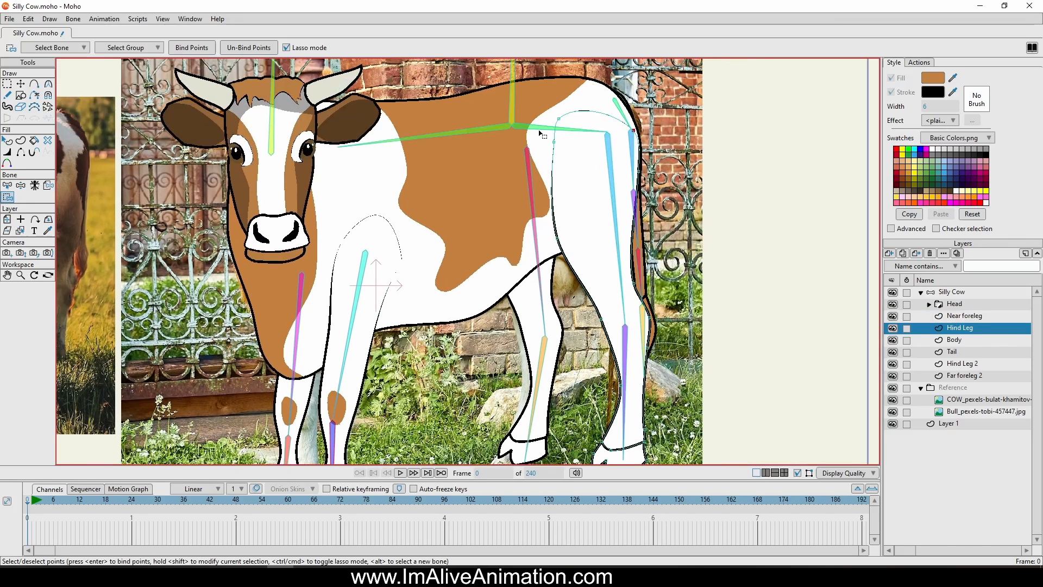
{"action": "mouse_move", "coordinate": [542, 133]}
{"action": "left_mouse_down"}
{"action": "mouse_move", "coordinate": [533, 98]}
{"action": "mouse_move", "coordinate": [509, 139]}
{"action": "mouse_move", "coordinate": [525, 199]}
{"action": "mouse_move", "coordinate": [554, 220]}
{"action": "mouse_move", "coordinate": [695, 191]}
{"action": "mouse_move", "coordinate": [615, 78]}
{"action": "mouse_move", "coordinate": [550, 71]}
{"action": "left_mouse_up"}
{"action": "left_click", "coordinate": [206, 51]}
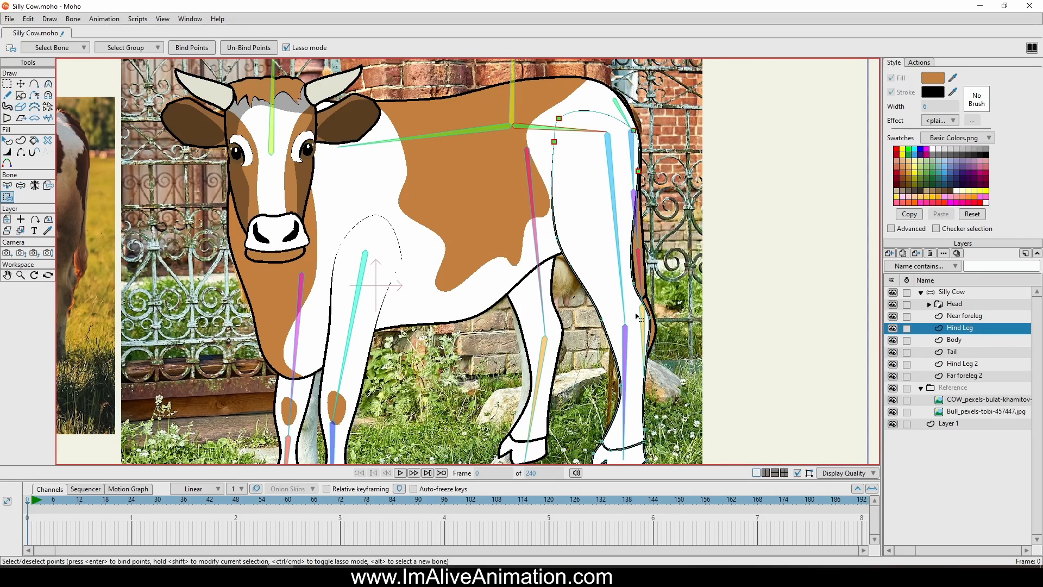
Bind the near hind leg's thigh and hock points to its upper leg bone, and its shin and hoof points to the lower bone
{"action": "left_click", "coordinate": [621, 277], "text": "alt"}
{"action": "mouse_move", "coordinate": [683, 239]}
{"action": "left_mouse_down"}
{"action": "mouse_move", "coordinate": [540, 201]}
{"action": "mouse_move", "coordinate": [540, 266]}
{"action": "mouse_move", "coordinate": [579, 326]}
{"action": "left_mouse_up"}
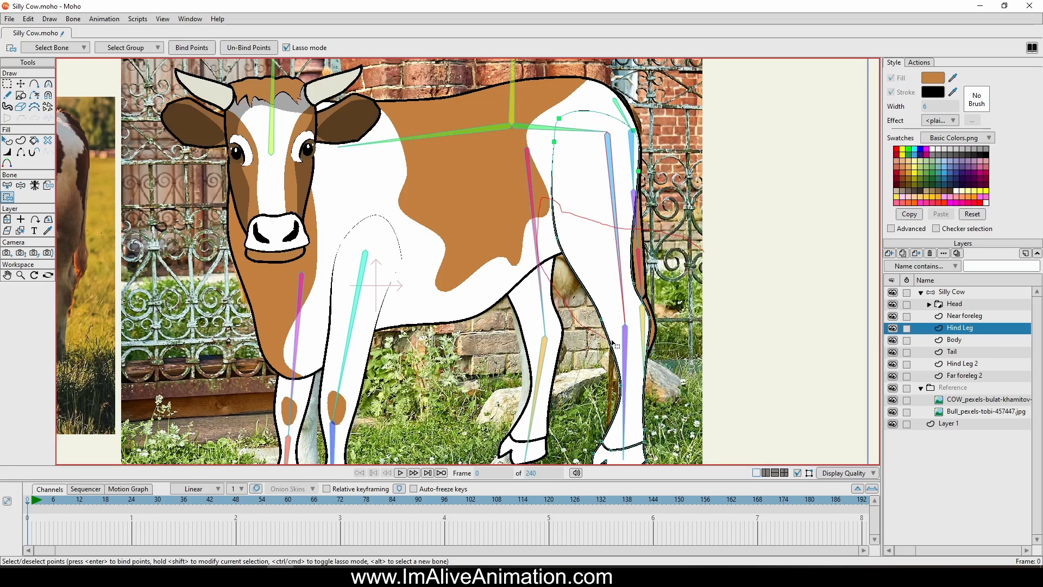
{"action": "left_click_drag", "start_coordinate": [673, 249], "coordinate": [672, 227]}
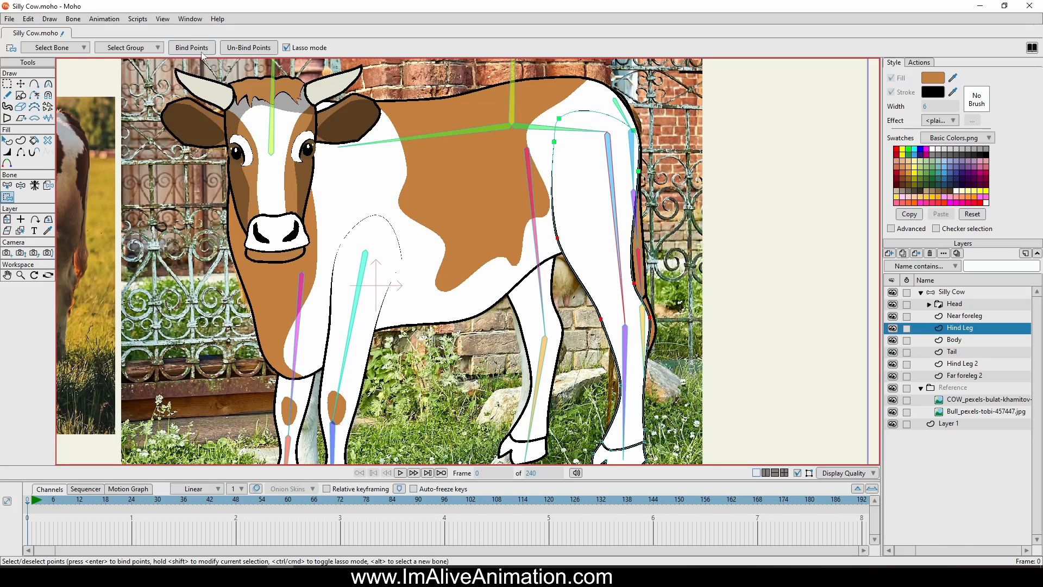
{"action": "scroll", "coordinate": [580, 286], "scroll_direction": "down", "scroll_amount": 3}
{"action": "left_click", "coordinate": [617, 260]}
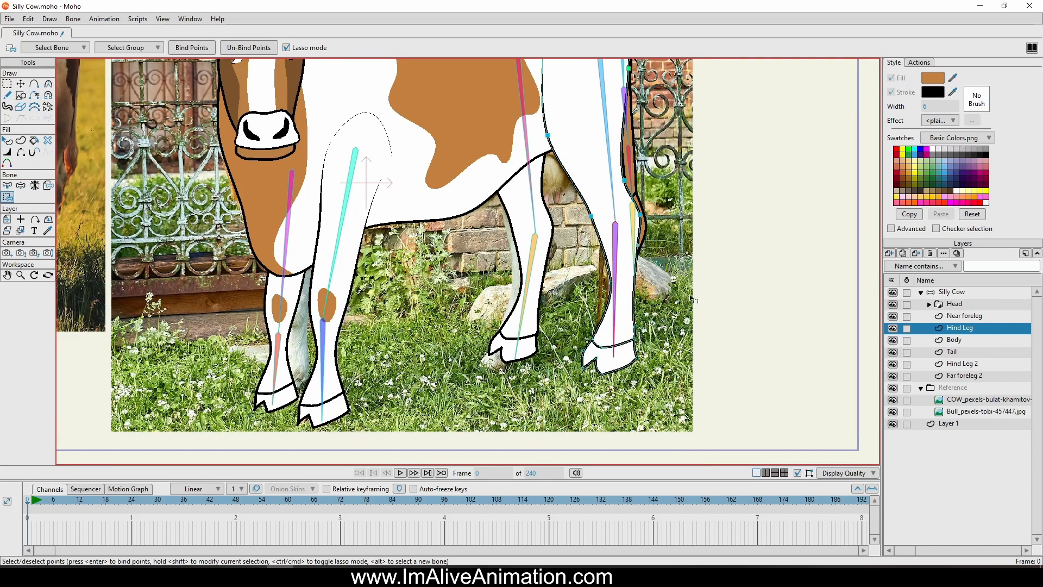
{"action": "mouse_move", "coordinate": [707, 269]}
{"action": "left_mouse_down"}
{"action": "mouse_move", "coordinate": [676, 240]}
{"action": "mouse_move", "coordinate": [605, 242]}
{"action": "mouse_move", "coordinate": [619, 428]}
{"action": "mouse_move", "coordinate": [683, 259]}
{"action": "left_mouse_up"}
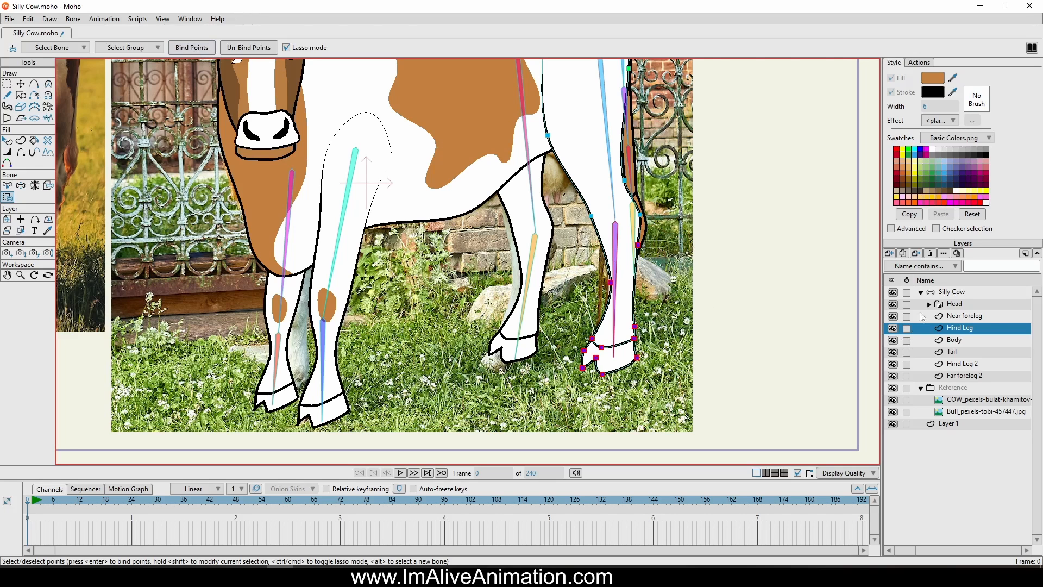
On the Body layer, bind the rear points to the hip bone and the front points, including chest and neck, to the spine bone
{"action": "left_click", "coordinate": [974, 341]}
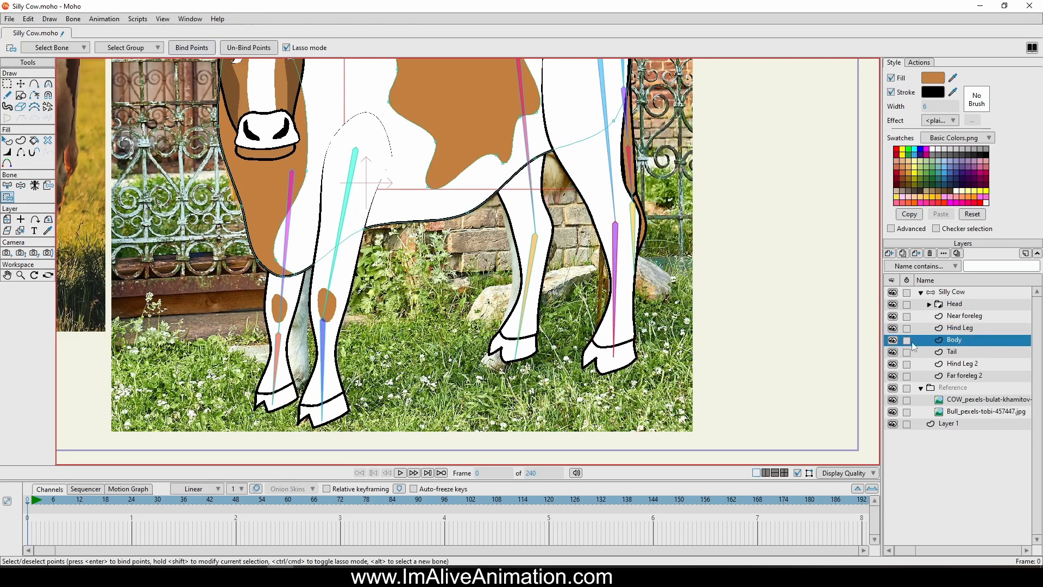
{"action": "scroll", "coordinate": [824, 302], "scroll_direction": "down", "scroll_amount": 3}
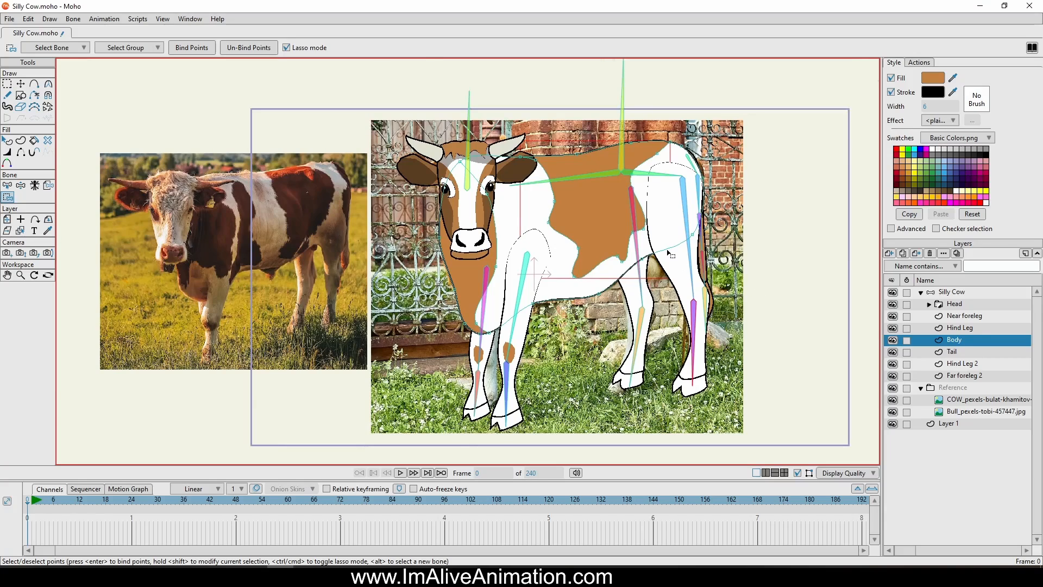
{"action": "scroll", "coordinate": [666, 249], "scroll_direction": "up", "scroll_amount": 2}
{"action": "left_click", "coordinate": [628, 95]}
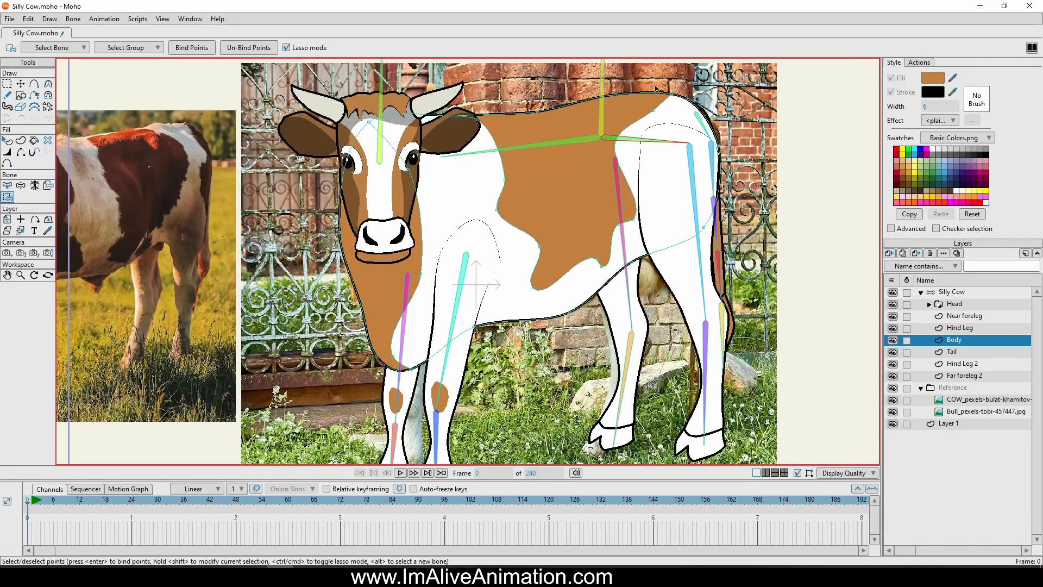
{"action": "mouse_move", "coordinate": [562, 105]}
{"action": "left_mouse_down"}
{"action": "mouse_move", "coordinate": [578, 248]}
{"action": "mouse_move", "coordinate": [826, 194]}
{"action": "mouse_move", "coordinate": [565, 68]}
{"action": "left_mouse_up"}
{"action": "left_click_drag", "start_coordinate": [274, 32], "coordinate": [267, 38]}
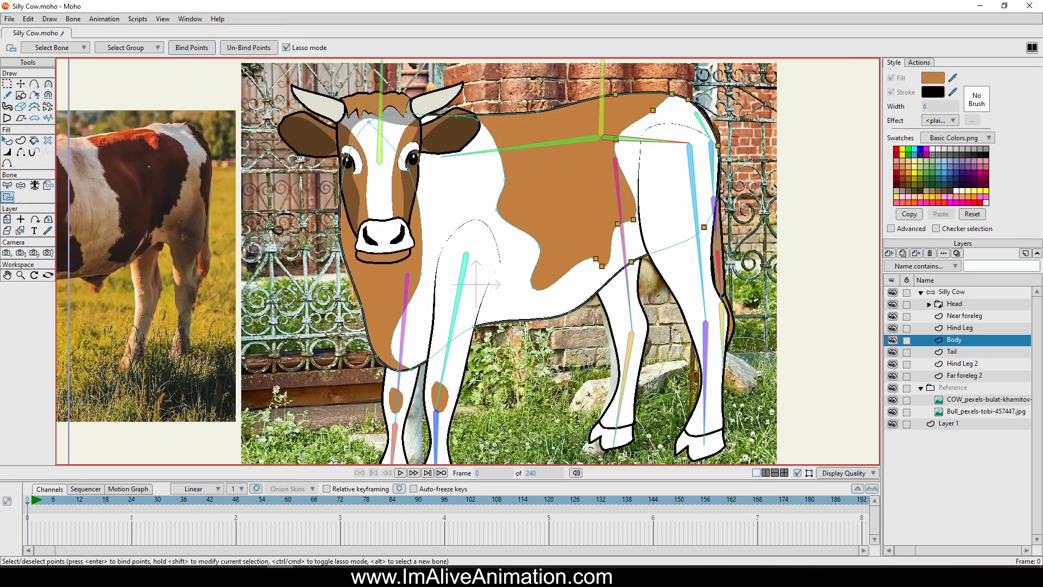
{"action": "left_click", "coordinate": [584, 143]}
{"action": "mouse_move", "coordinate": [571, 103]}
{"action": "left_mouse_down"}
{"action": "mouse_move", "coordinate": [629, 268]}
{"action": "mouse_move", "coordinate": [566, 257]}
{"action": "mouse_move", "coordinate": [478, 380]}
{"action": "mouse_move", "coordinate": [223, 179]}
{"action": "mouse_move", "coordinate": [413, 67]}
{"action": "mouse_move", "coordinate": [544, 82]}
{"action": "left_mouse_up"}
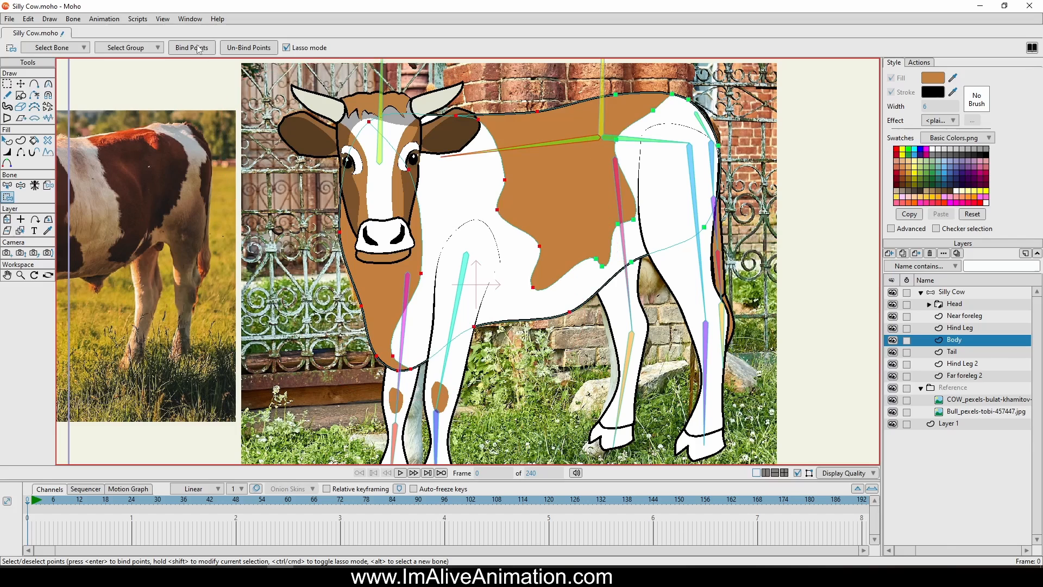
On the Hind Leg 2 layer, bind the four points at the top of the thigh to the hip bone
{"action": "left_click", "coordinate": [951, 353]}
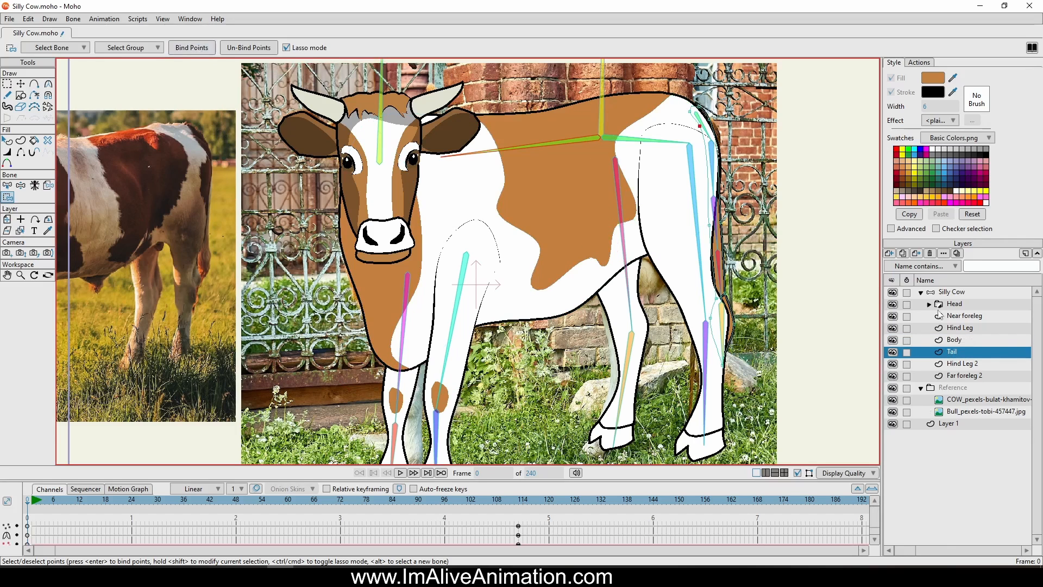
{"action": "left_click", "coordinate": [959, 361]}
{"action": "left_click_drag", "start_coordinate": [868, 322], "coordinate": [832, 275]}
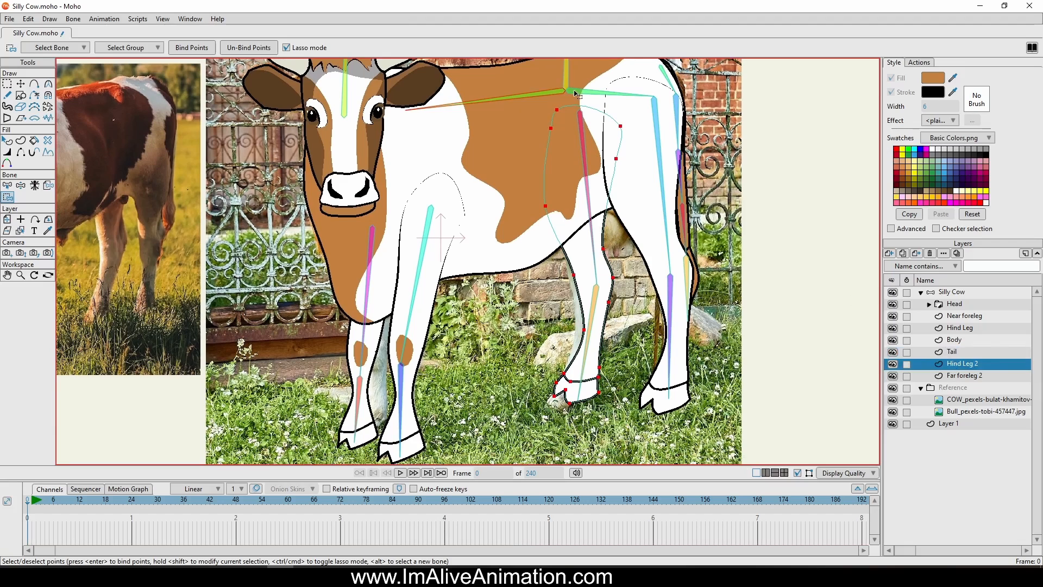
{"action": "mouse_move", "coordinate": [619, 101]}
{"action": "left_mouse_down"}
{"action": "mouse_move", "coordinate": [530, 84]}
{"action": "mouse_move", "coordinate": [484, 164]}
{"action": "mouse_move", "coordinate": [514, 179]}
{"action": "mouse_move", "coordinate": [611, 184]}
{"action": "mouse_move", "coordinate": [630, 88]}
{"action": "left_mouse_up"}
{"action": "left_click", "coordinate": [199, 46]}
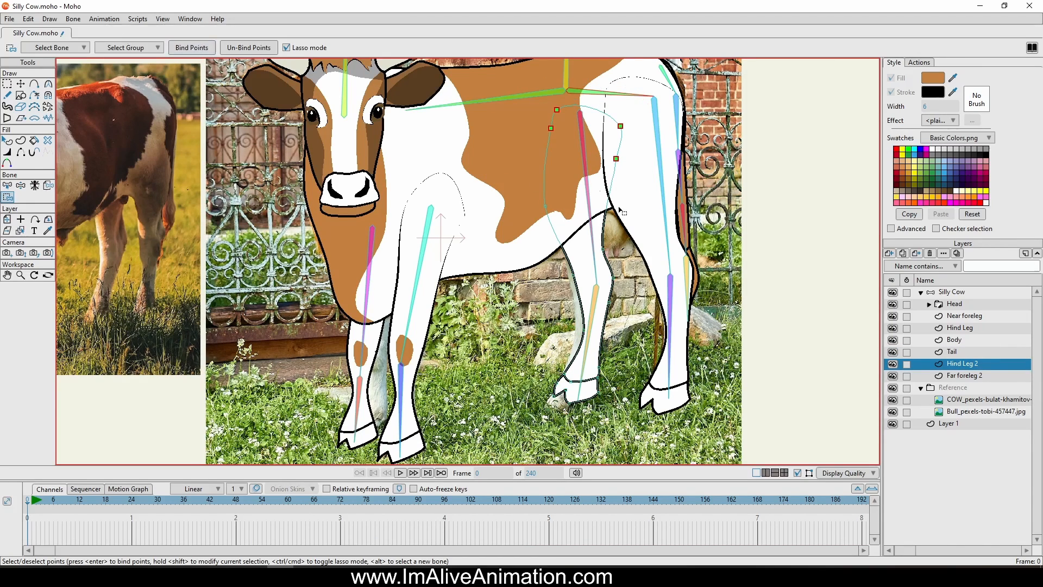
Bind the far hind leg's thigh and hock points to its upper leg bone, and its shin and hoof points to the lower bone
{"action": "left_click", "coordinate": [591, 227], "text": "alt"}
{"action": "mouse_move", "coordinate": [639, 216]}
{"action": "left_mouse_down"}
{"action": "mouse_move", "coordinate": [497, 238]}
{"action": "mouse_move", "coordinate": [535, 280]}
{"action": "mouse_move", "coordinate": [640, 285]}
{"action": "mouse_move", "coordinate": [645, 213]}
{"action": "left_mouse_up"}
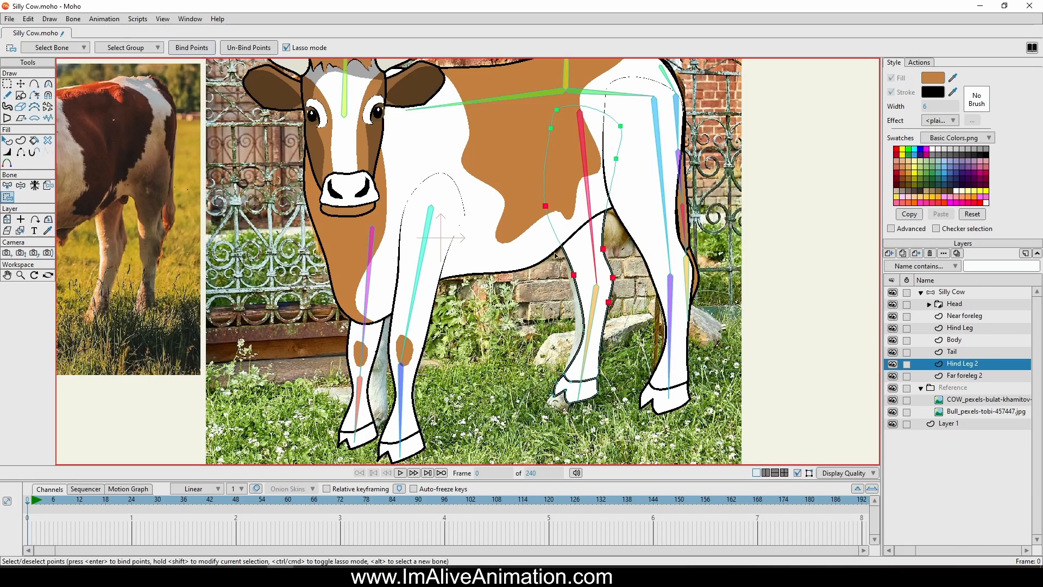
{"action": "left_click", "coordinate": [596, 312], "text": "alt"}
{"action": "mouse_move", "coordinate": [651, 352]}
{"action": "left_mouse_down"}
{"action": "mouse_move", "coordinate": [562, 320]}
{"action": "mouse_move", "coordinate": [516, 405]}
{"action": "left_mouse_up"}
{"action": "left_click_drag", "start_coordinate": [636, 318], "coordinate": [639, 321]}
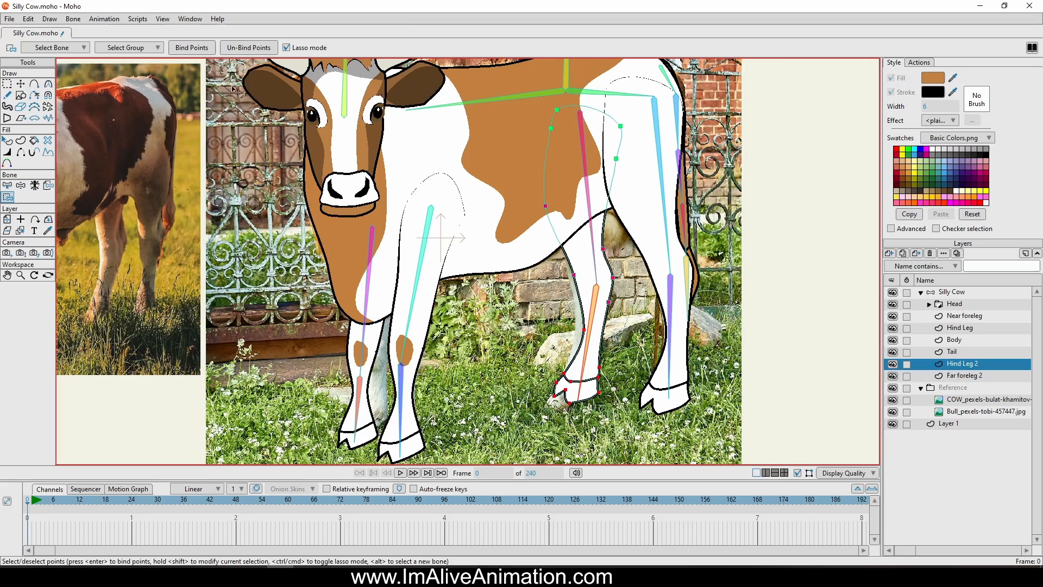
{"action": "left_click", "coordinate": [194, 49]}
{"action": "scroll", "coordinate": [607, 249], "scroll_direction": "down", "scroll_amount": 2}
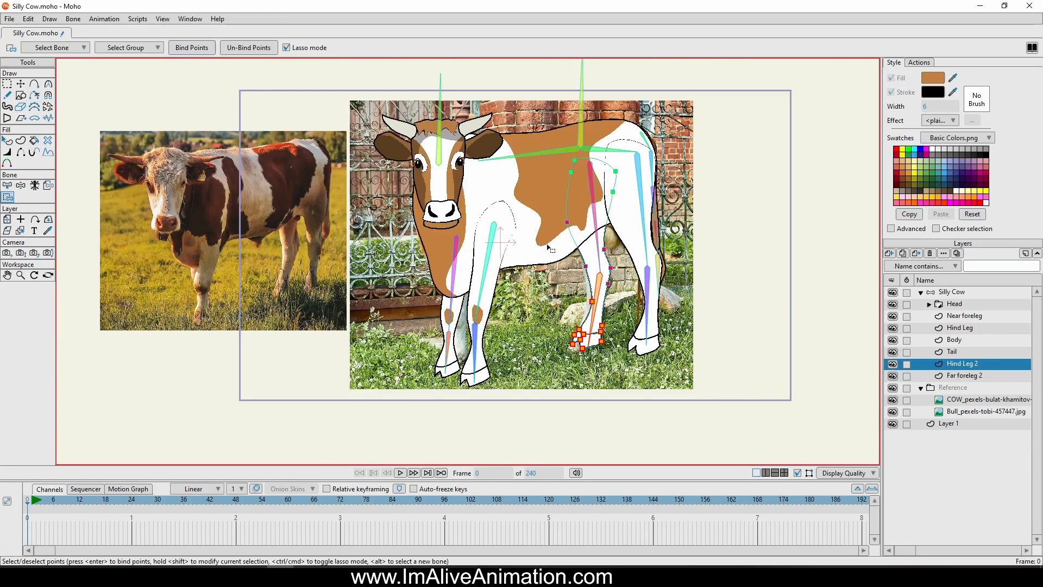
{"action": "left_click", "coordinate": [951, 292]}
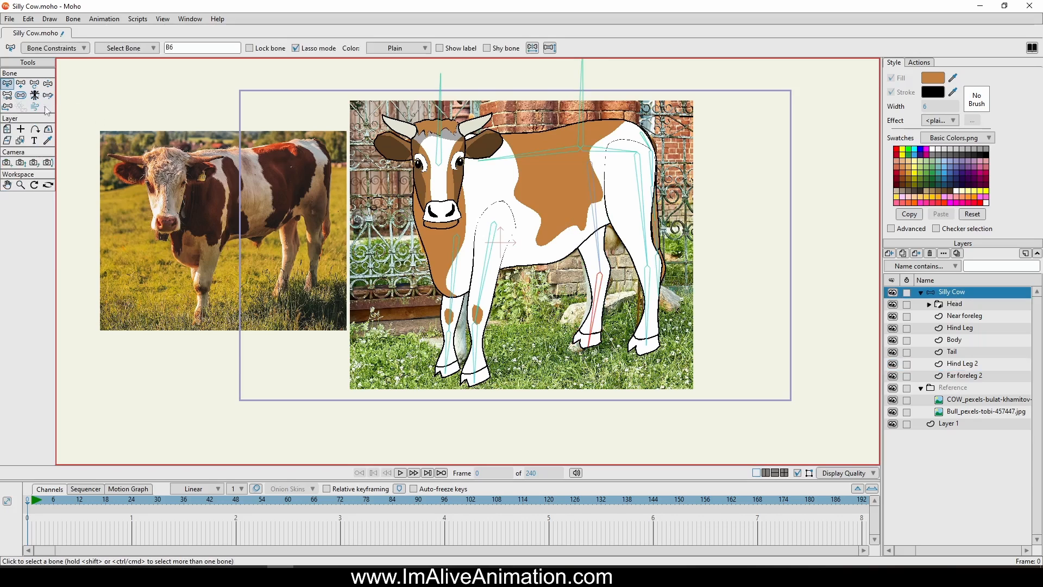
Set the bone strength of all the skeleton's bones to 0
{"action": "left_click", "coordinate": [21, 95]}
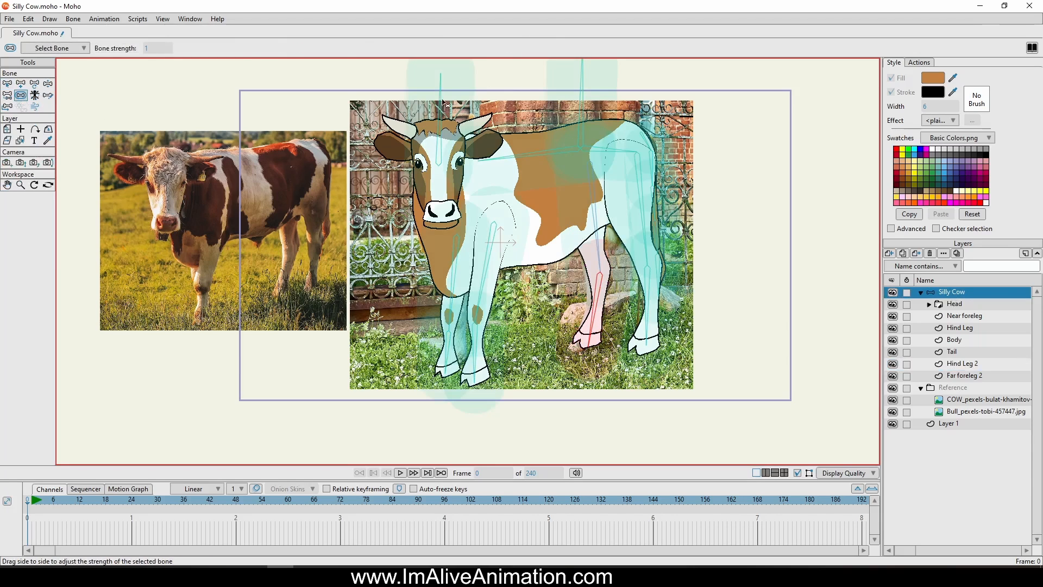
{"action": "left_click_drag", "start_coordinate": [443, 103], "coordinate": [286, 188]}
{"action": "key", "text": "ctrl+a"}
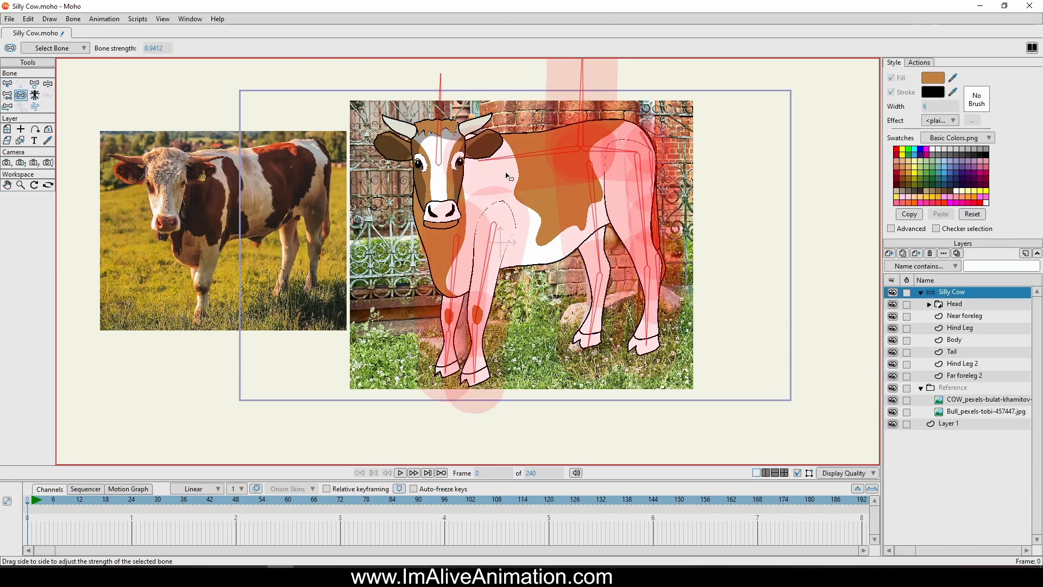
{"action": "left_click_drag", "start_coordinate": [507, 174], "coordinate": [15, 183]}
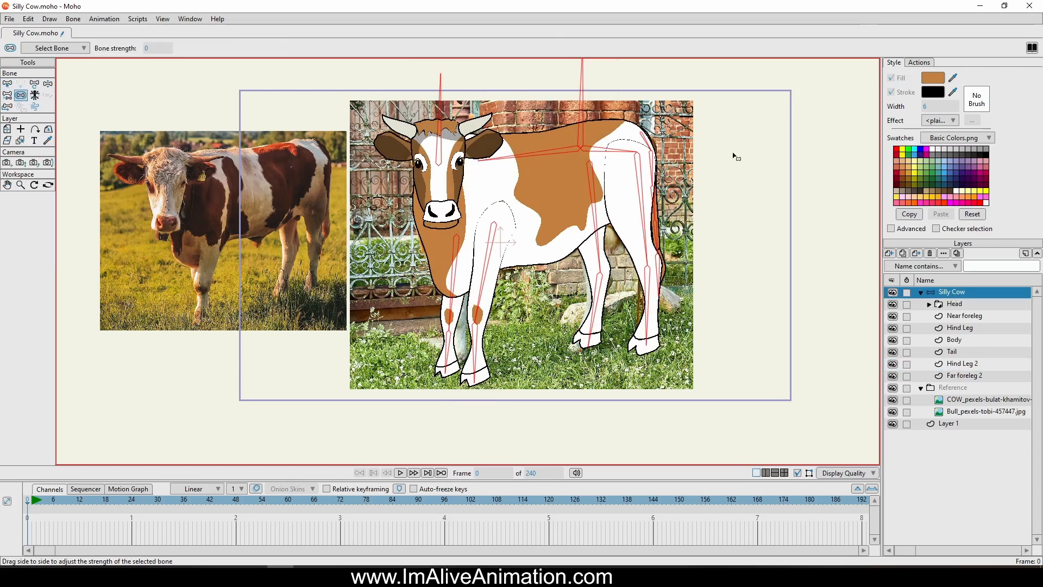
Give each tail bone a small region of influence, with a bone strength of about 0.2 to 0.26
{"action": "left_click", "coordinate": [670, 143]}
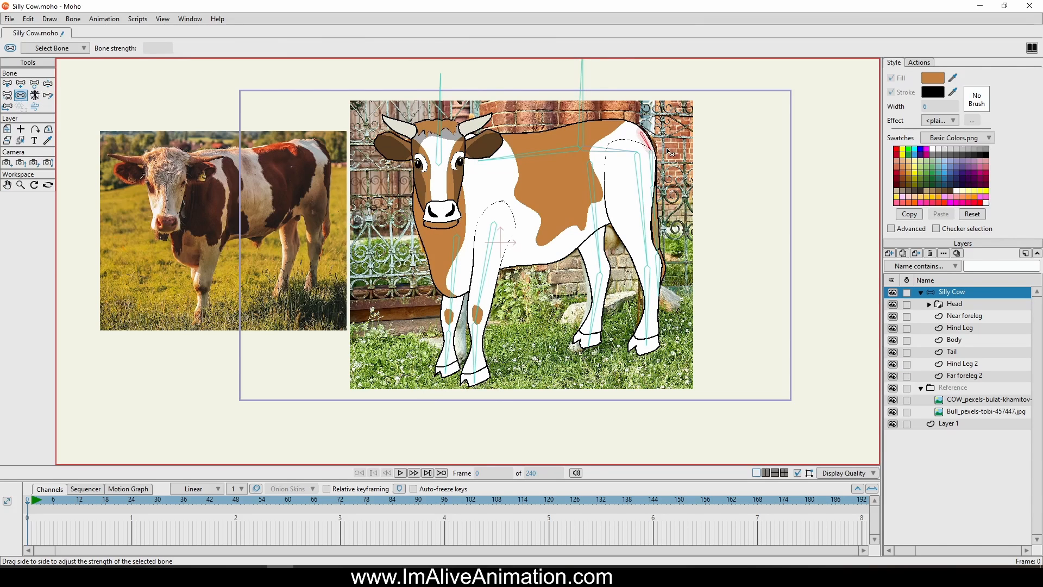
{"action": "left_click", "coordinate": [653, 171]}
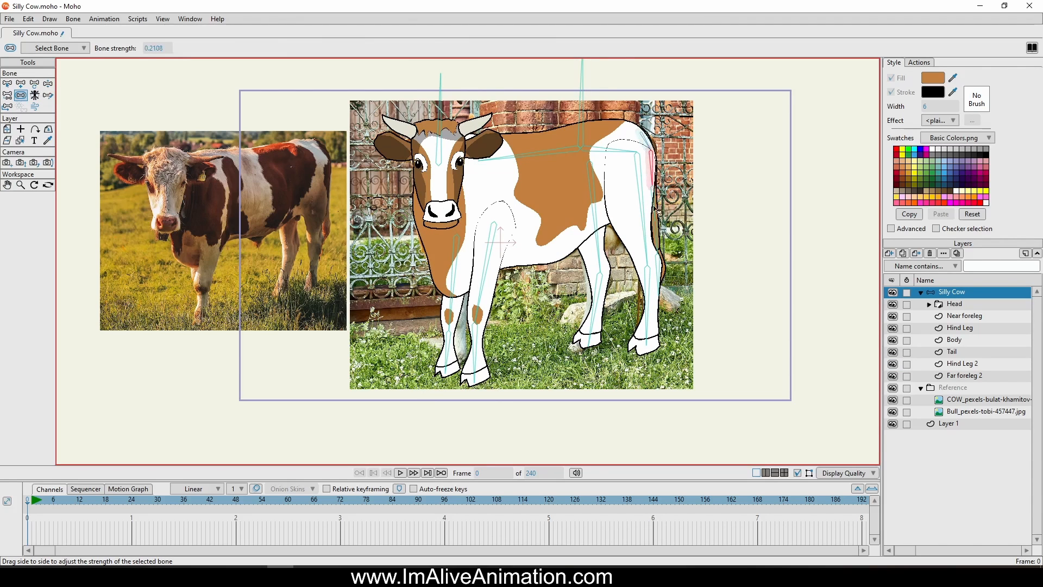
{"action": "left_click", "coordinate": [655, 208]}
{"action": "scroll", "coordinate": [667, 228], "scroll_direction": "up", "scroll_amount": 3}
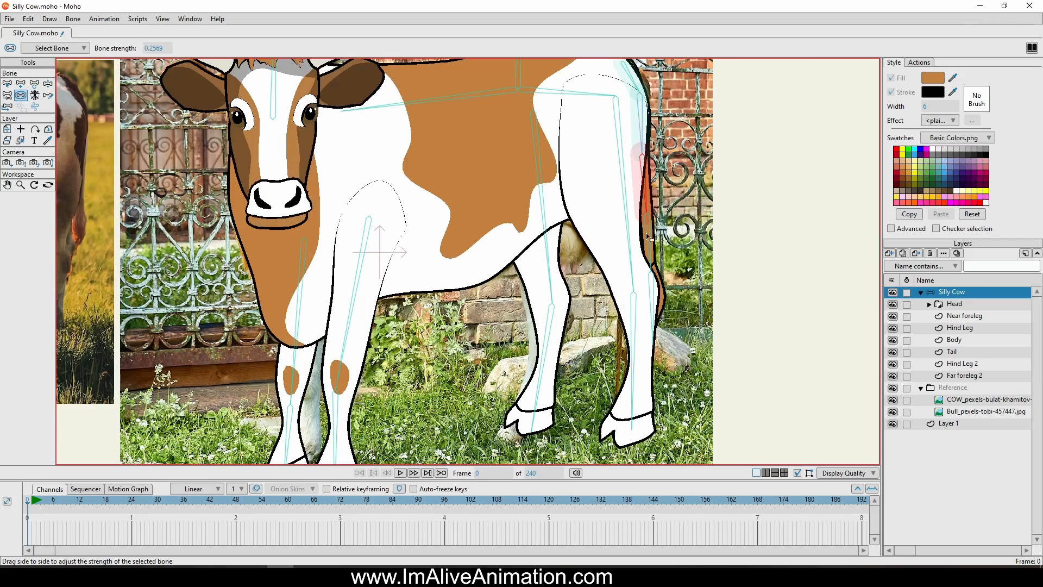
{"action": "left_click_drag", "start_coordinate": [646, 234], "coordinate": [663, 233]}
{"action": "left_click", "coordinate": [668, 302]}
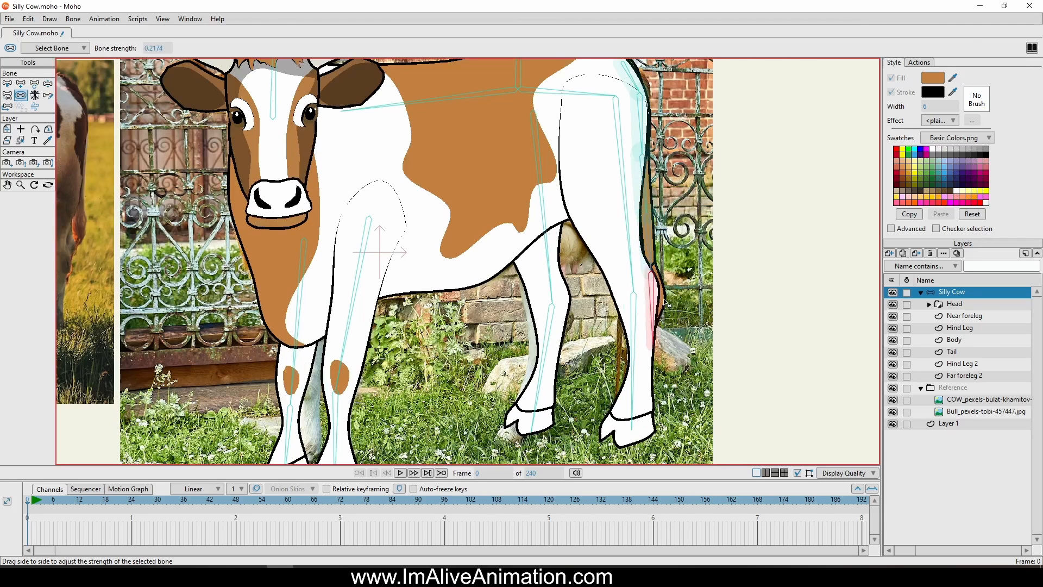
{"action": "scroll", "coordinate": [324, 246], "scroll_direction": "down", "scroll_amount": 3}
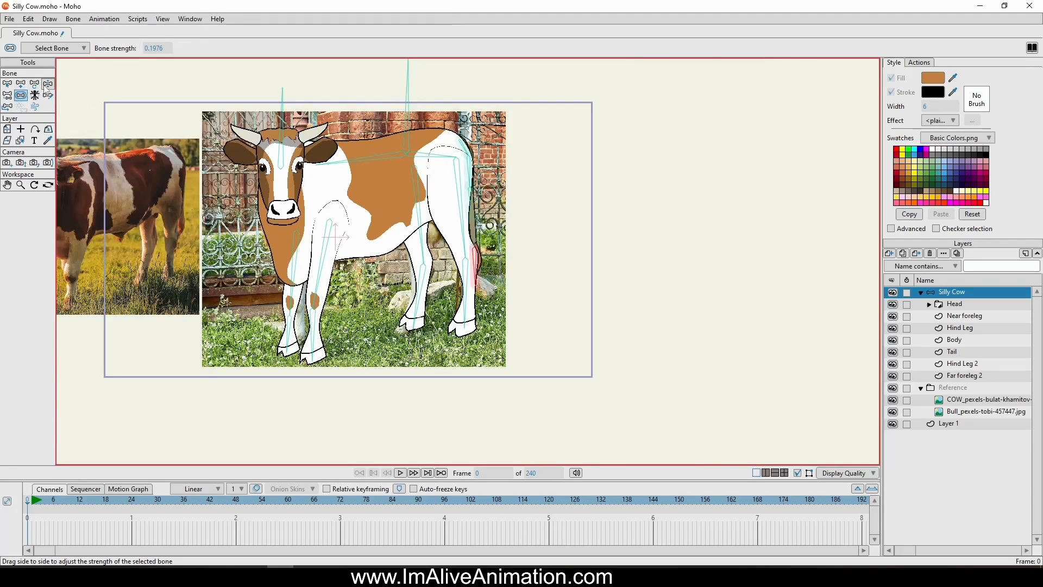
Test the rig by manipulating the spine, leg and tail bones to check how the artwork deforms
{"action": "left_click", "coordinate": [47, 84]}
{"action": "left_click_drag", "start_coordinate": [309, 138], "coordinate": [407, 135]}
{"action": "mouse_move", "coordinate": [385, 94]}
{"action": "left_mouse_down"}
{"action": "mouse_move", "coordinate": [389, 103]}
{"action": "mouse_move", "coordinate": [400, 93]}
{"action": "mouse_move", "coordinate": [387, 96]}
{"action": "left_mouse_up"}
{"action": "mouse_move", "coordinate": [500, 77]}
{"action": "left_mouse_down"}
{"action": "mouse_move", "coordinate": [531, 86]}
{"action": "mouse_move", "coordinate": [505, 76]}
{"action": "left_mouse_up"}
{"action": "left_click_drag", "start_coordinate": [466, 164], "coordinate": [474, 153]}
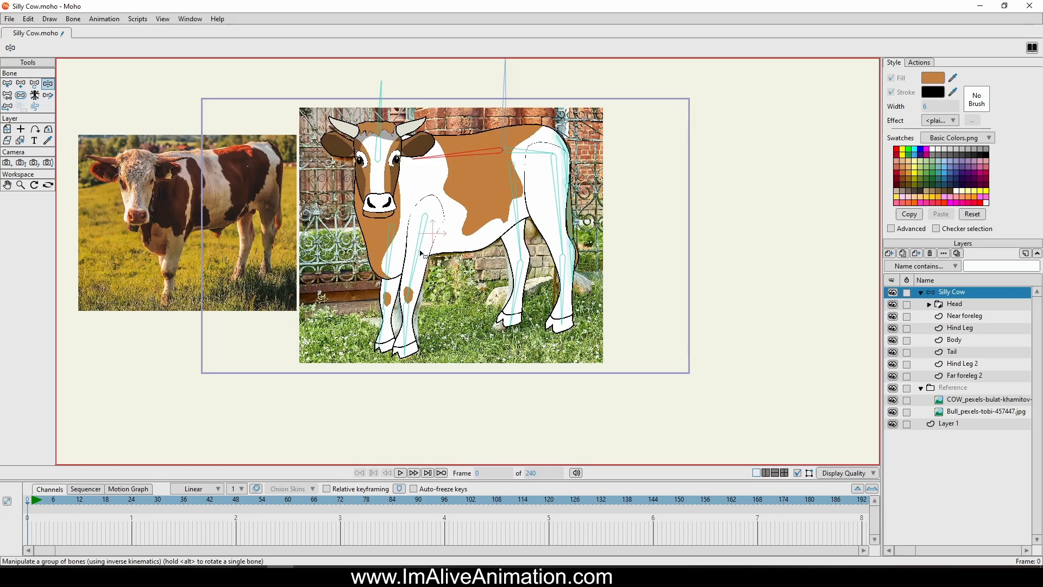
{"action": "scroll", "coordinate": [423, 255], "scroll_direction": "up", "scroll_amount": 3}
{"action": "scroll", "coordinate": [552, 182], "scroll_direction": "down", "scroll_amount": 1}
{"action": "left_click", "coordinate": [636, 301]}
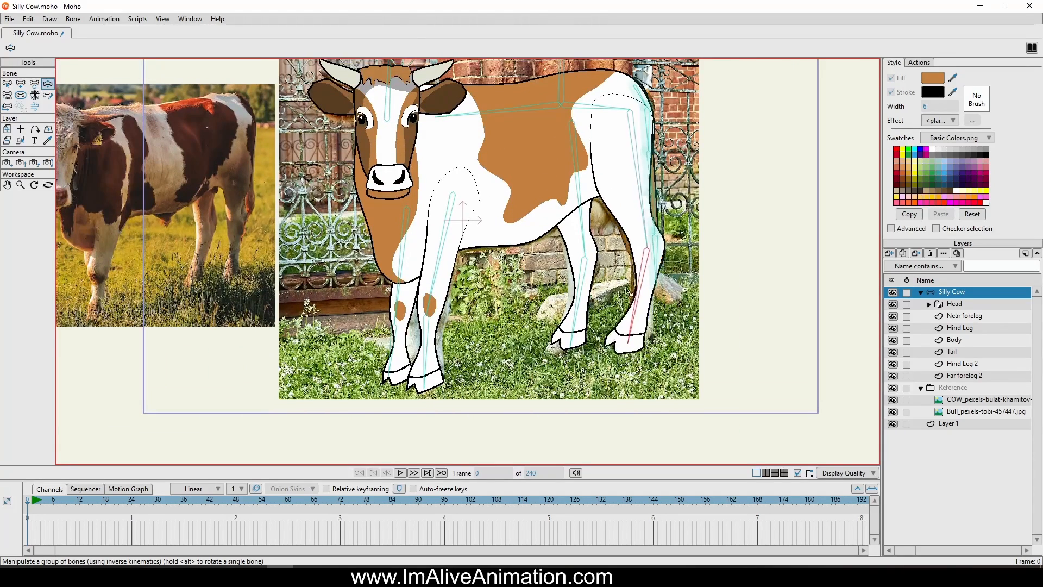
{"action": "left_click_drag", "start_coordinate": [628, 292], "coordinate": [634, 269]}
{"action": "mouse_move", "coordinate": [578, 272]}
{"action": "left_mouse_down"}
{"action": "mouse_move", "coordinate": [546, 244]}
{"action": "mouse_move", "coordinate": [580, 252]}
{"action": "mouse_move", "coordinate": [568, 268]}
{"action": "left_mouse_up"}
{"action": "left_click_drag", "start_coordinate": [467, 324], "coordinate": [535, 263]}
{"action": "left_click_drag", "start_coordinate": [660, 140], "coordinate": [702, 187]}
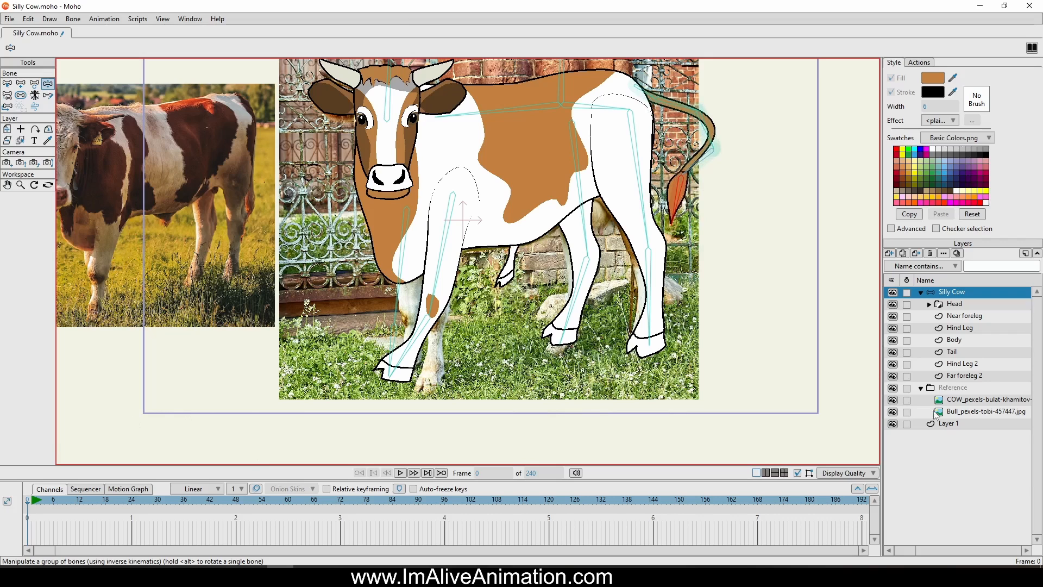
On the Near foreleg layer, bind the three points at the top of the shoulder to the spine bone
{"action": "left_click", "coordinate": [963, 318]}
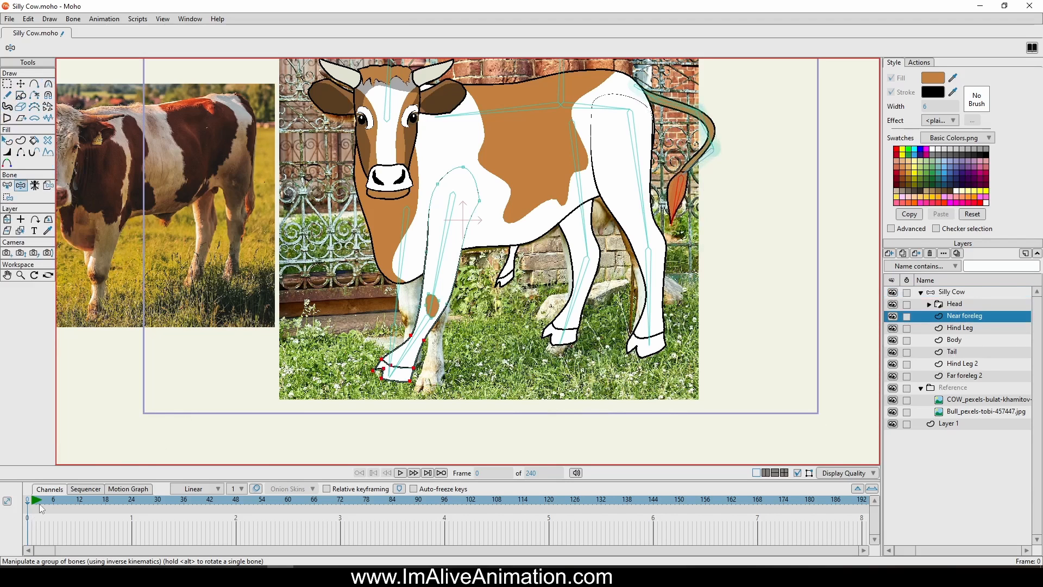
{"action": "left_click", "coordinate": [8, 83]}
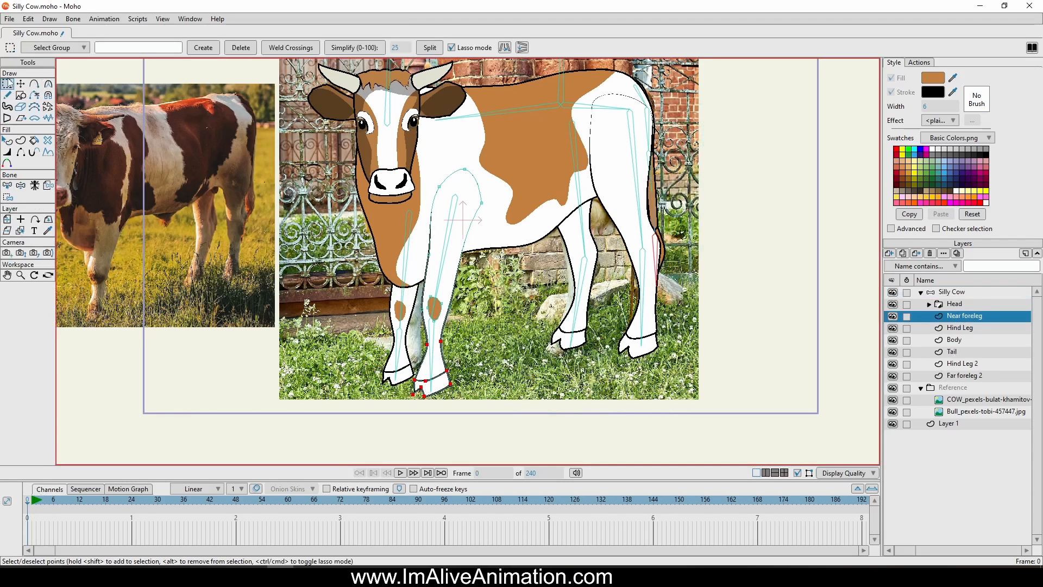
{"action": "left_click", "coordinate": [8, 197]}
{"action": "scroll", "coordinate": [487, 256], "scroll_direction": "up", "scroll_amount": 3}
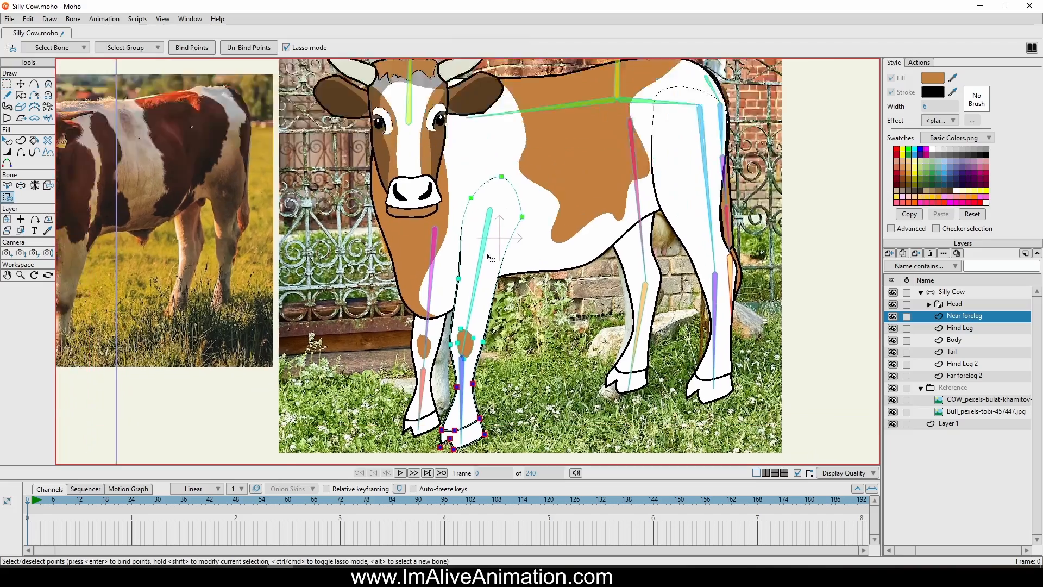
{"action": "left_click_drag", "start_coordinate": [487, 256], "coordinate": [507, 299]}
{"action": "left_click", "coordinate": [510, 157], "text": "alt"}
{"action": "left_click_drag", "start_coordinate": [523, 223], "coordinate": [512, 152]}
{"action": "scroll", "coordinate": [421, 185], "scroll_direction": "up", "scroll_amount": 2}
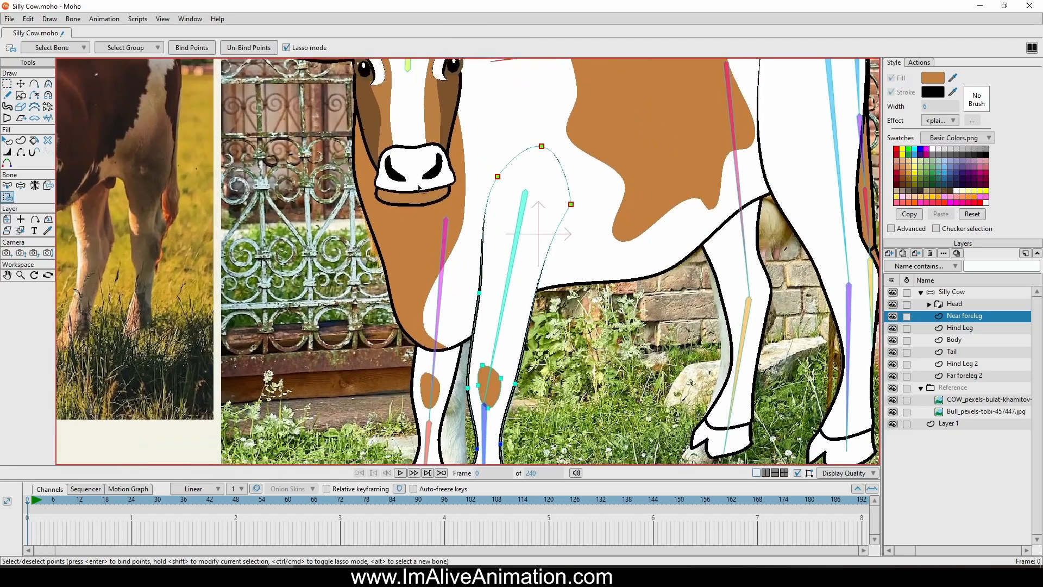
On the Far foreleg 2 layer, bind the three points at the top of the shoulder to the spine bone
{"action": "left_click_drag", "start_coordinate": [418, 189], "coordinate": [412, 130]}
{"action": "left_click", "coordinate": [962, 364]}
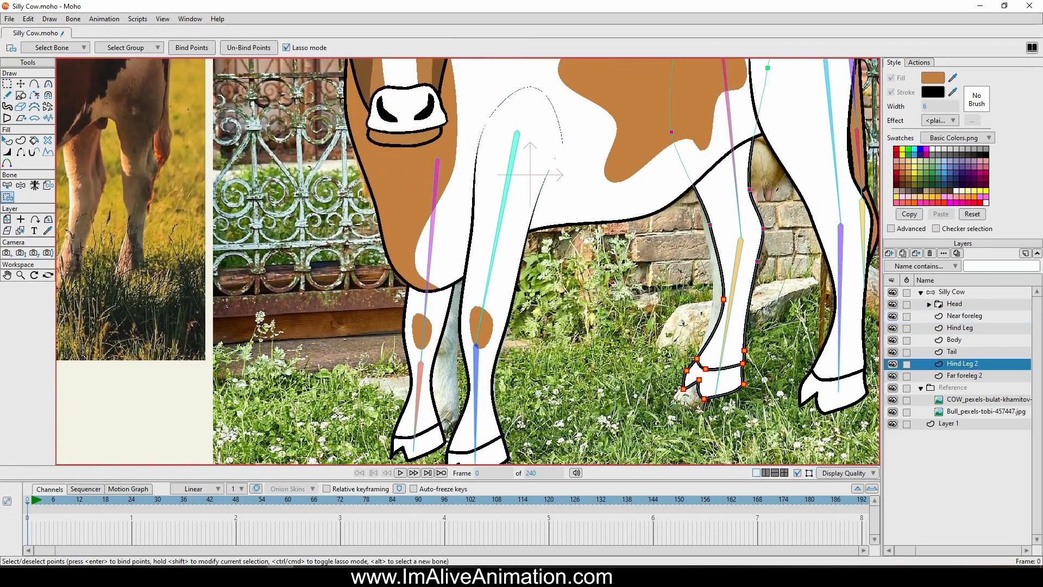
{"action": "left_click", "coordinate": [966, 376]}
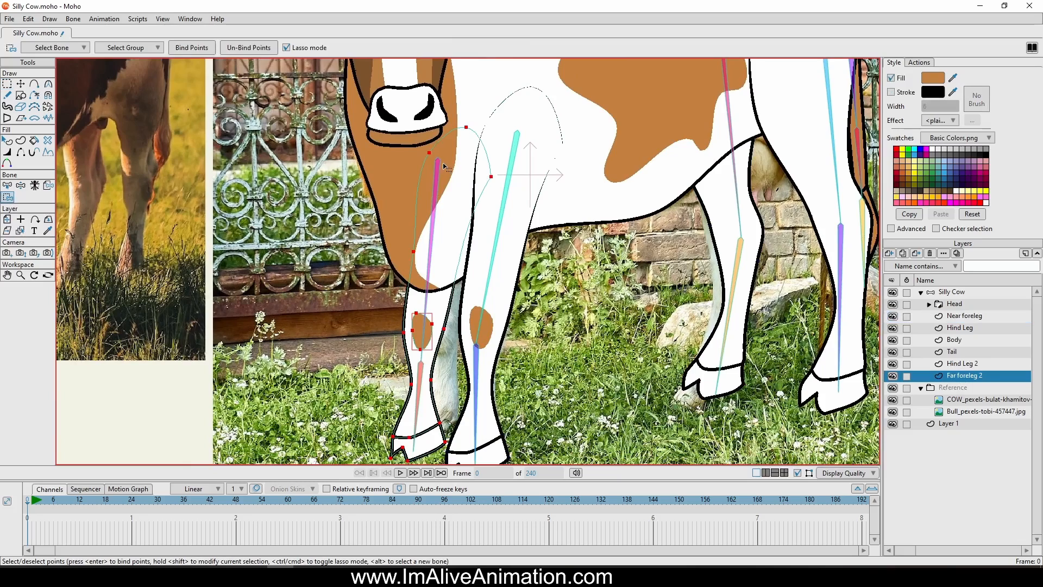
{"action": "scroll", "coordinate": [444, 166], "scroll_direction": "down", "scroll_amount": 3}
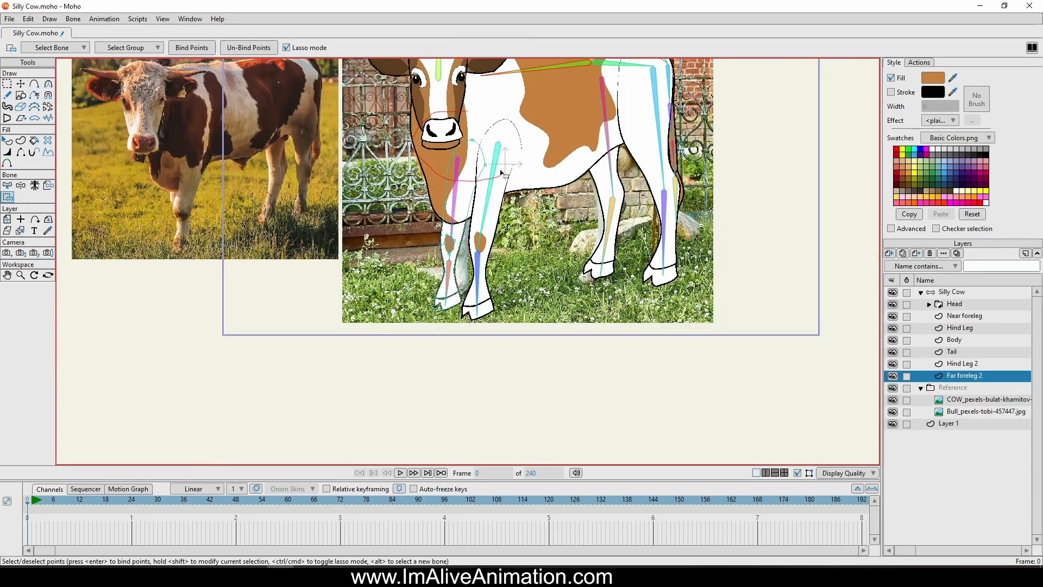
{"action": "left_click_drag", "start_coordinate": [502, 173], "coordinate": [497, 176]}
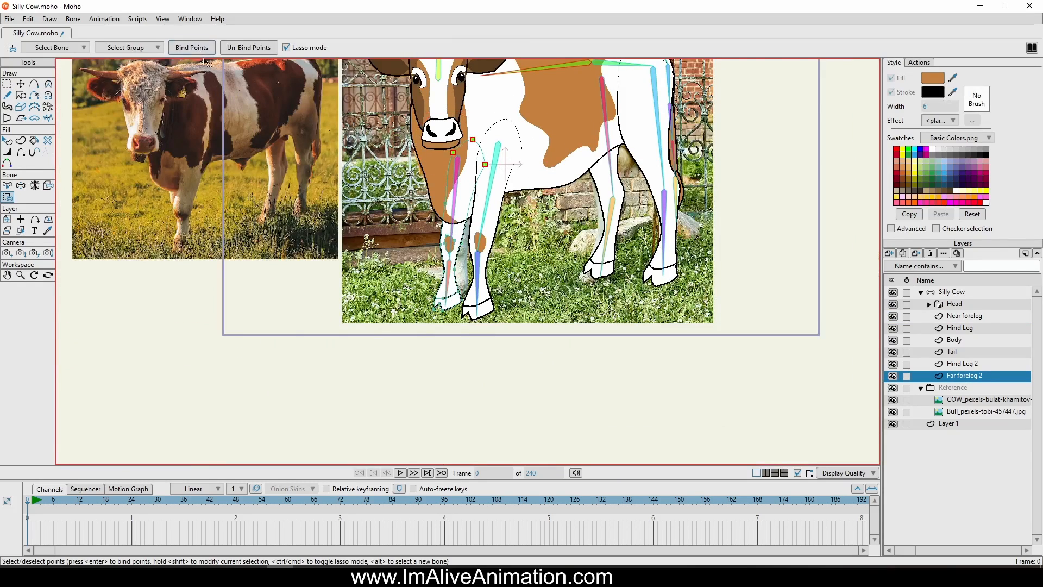
{"action": "scroll", "coordinate": [466, 241], "scroll_direction": "up", "scroll_amount": 3}
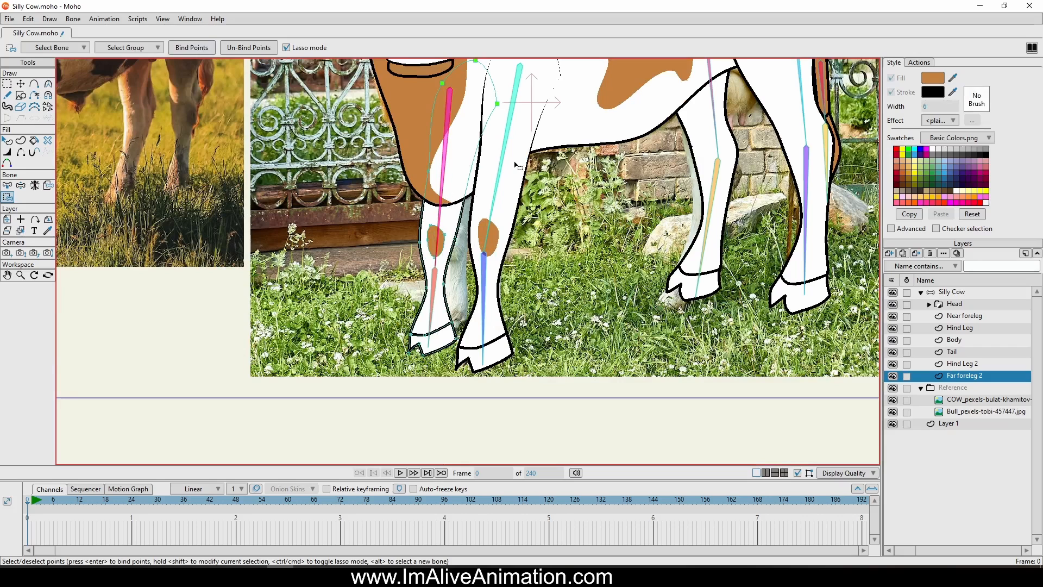
Bind the far foreleg's upper-leg and knee points to its upper bone, and its shin and hoof points to the lower bone
{"action": "mouse_move", "coordinate": [515, 162]}
{"action": "left_mouse_down"}
{"action": "mouse_move", "coordinate": [390, 125]}
{"action": "mouse_move", "coordinate": [368, 174]}
{"action": "left_mouse_up"}
{"action": "mouse_move", "coordinate": [410, 255]}
{"action": "left_mouse_down"}
{"action": "mouse_move", "coordinate": [461, 267]}
{"action": "mouse_move", "coordinate": [486, 253]}
{"action": "mouse_move", "coordinate": [515, 162]}
{"action": "left_mouse_up"}
{"action": "mouse_move", "coordinate": [436, 304]}
{"action": "left_mouse_down"}
{"action": "mouse_move", "coordinate": [429, 272]}
{"action": "mouse_move", "coordinate": [365, 337]}
{"action": "mouse_move", "coordinate": [519, 299]}
{"action": "left_mouse_up"}
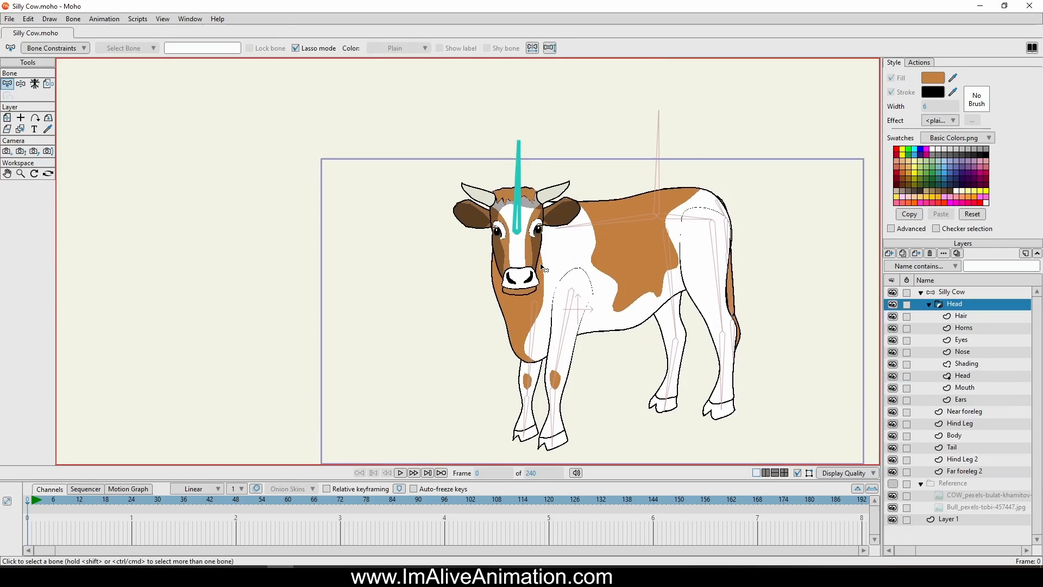
Convert the Head group layer to a bone layer
{"action": "scroll", "coordinate": [559, 243], "scroll_direction": "up", "scroll_amount": 4}
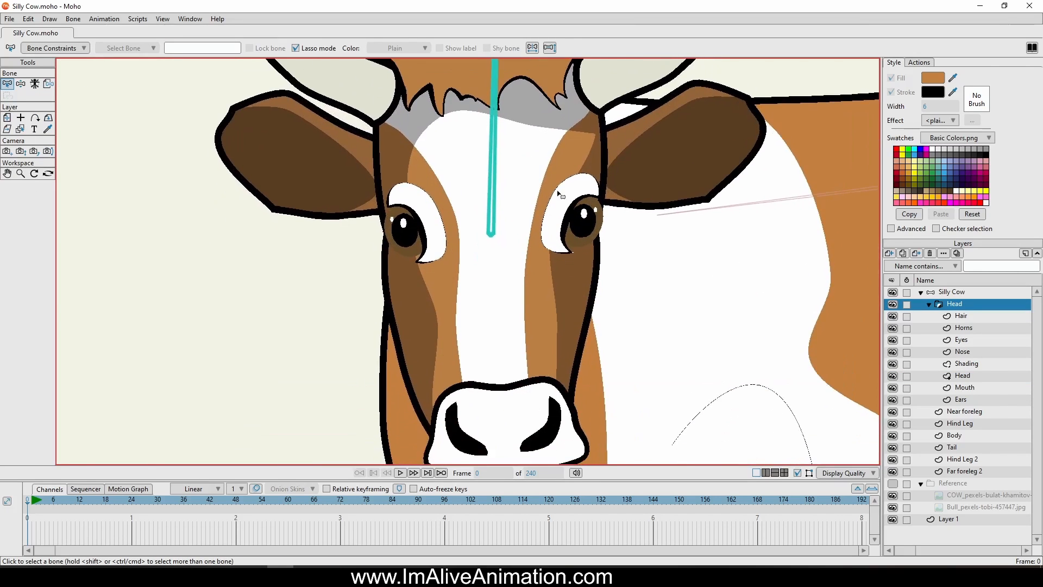
{"action": "scroll", "coordinate": [559, 194], "scroll_direction": "down", "scroll_amount": 2}
{"action": "right_click", "coordinate": [972, 310]}
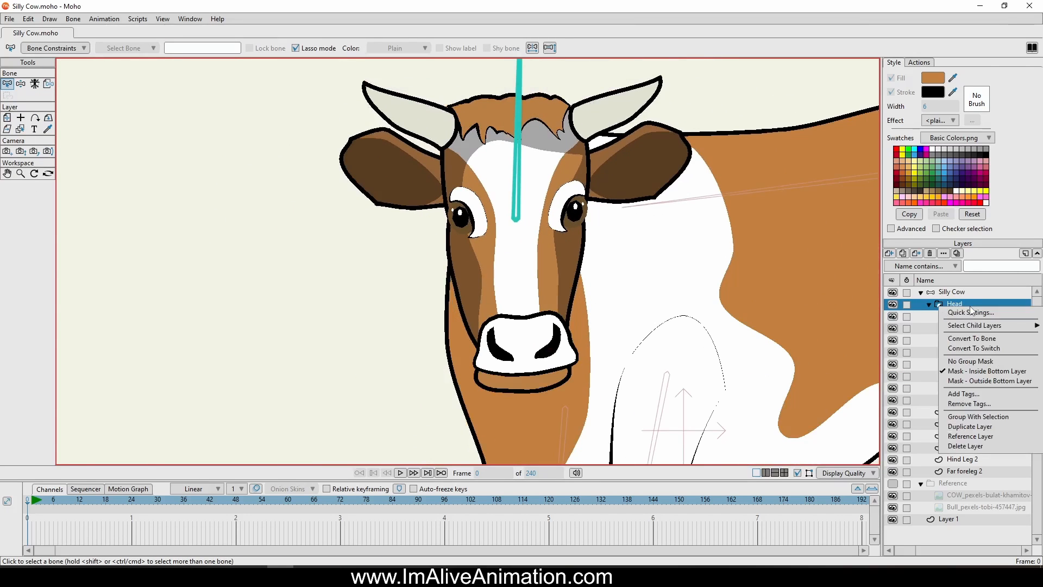
{"action": "left_click", "coordinate": [985, 340]}
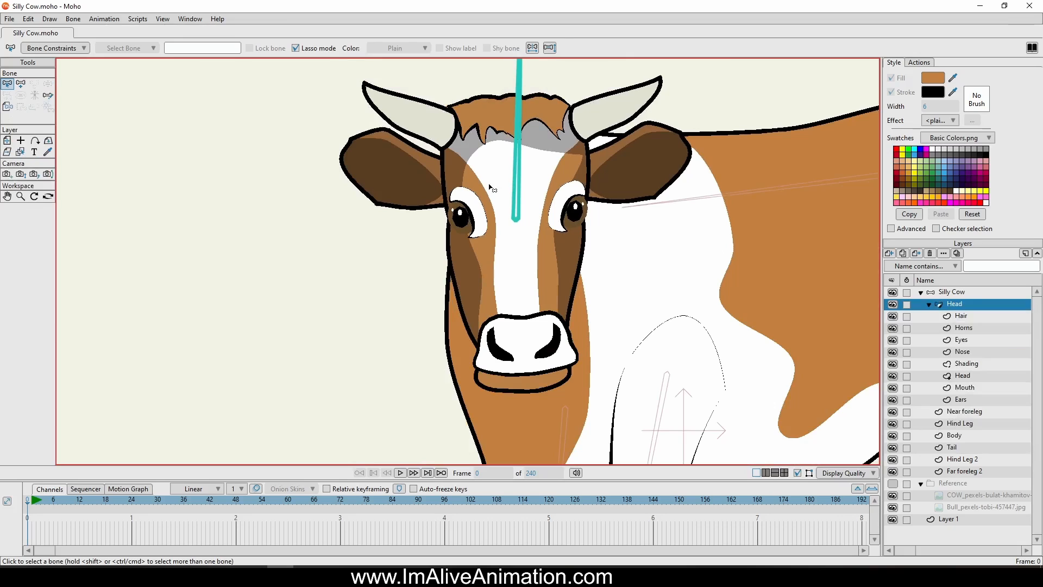
Draw a vertical bone down the middle of the face, from below the eye line to just above the nose
{"action": "left_click", "coordinate": [21, 84]}
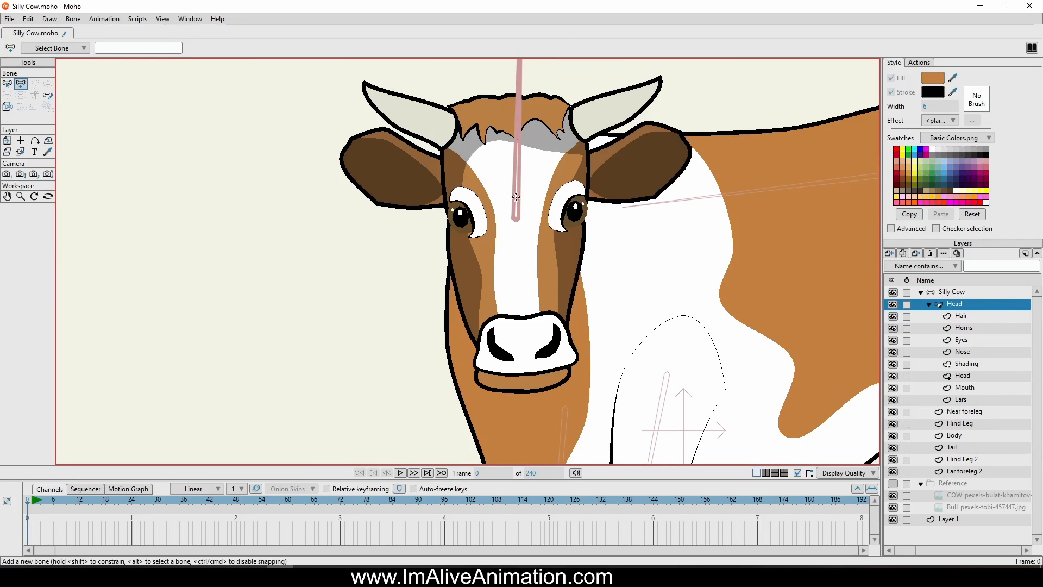
{"action": "left_click_drag", "start_coordinate": [511, 183], "coordinate": [532, 210]}
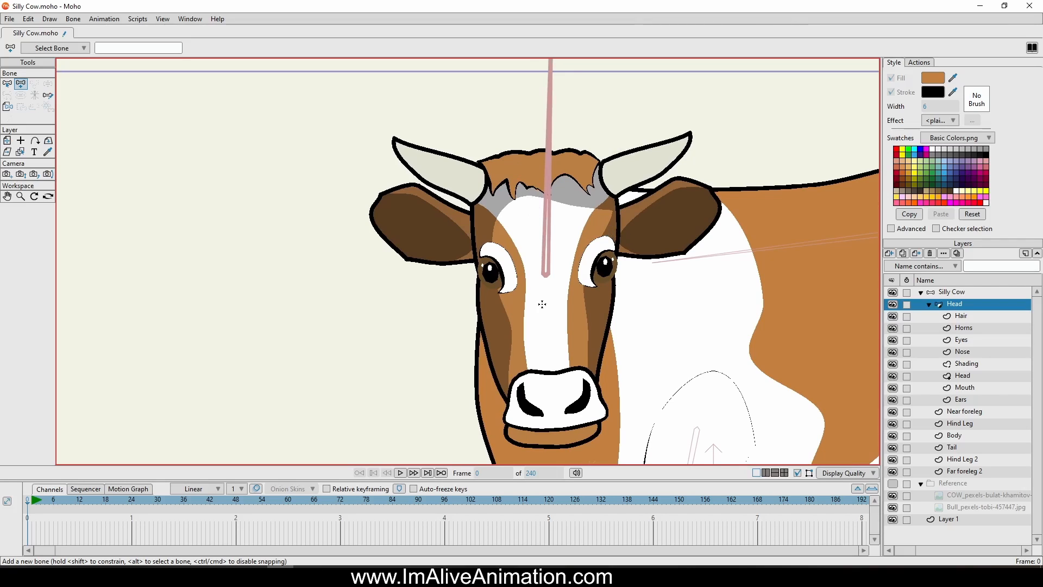
{"action": "left_click_drag", "start_coordinate": [546, 288], "coordinate": [547, 362]}
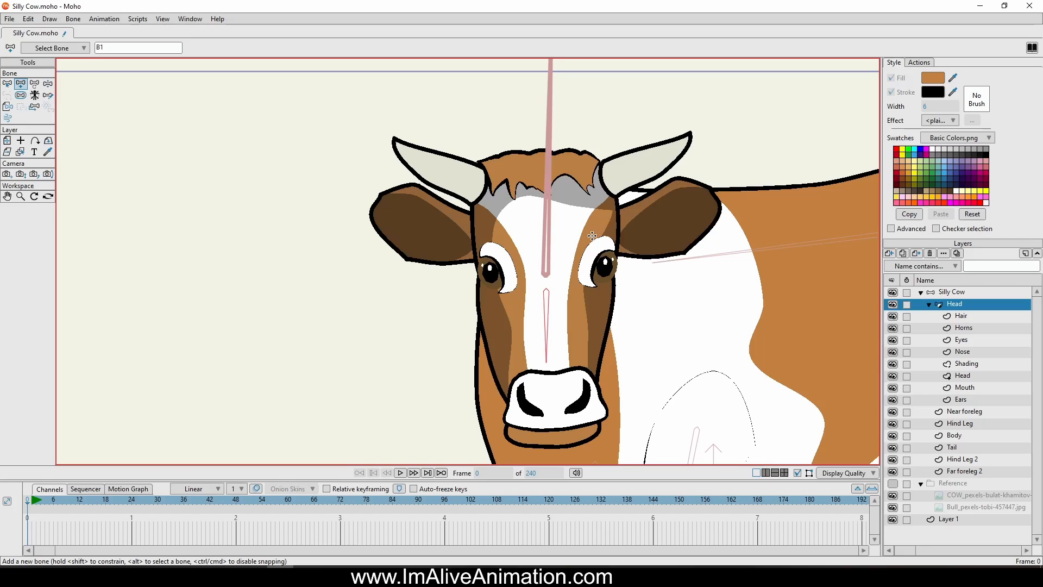
Draw a bone outward along each ear, both parented to the face bone
{"action": "left_click_drag", "start_coordinate": [592, 236], "coordinate": [715, 206]}
{"action": "left_click", "coordinate": [8, 95]}
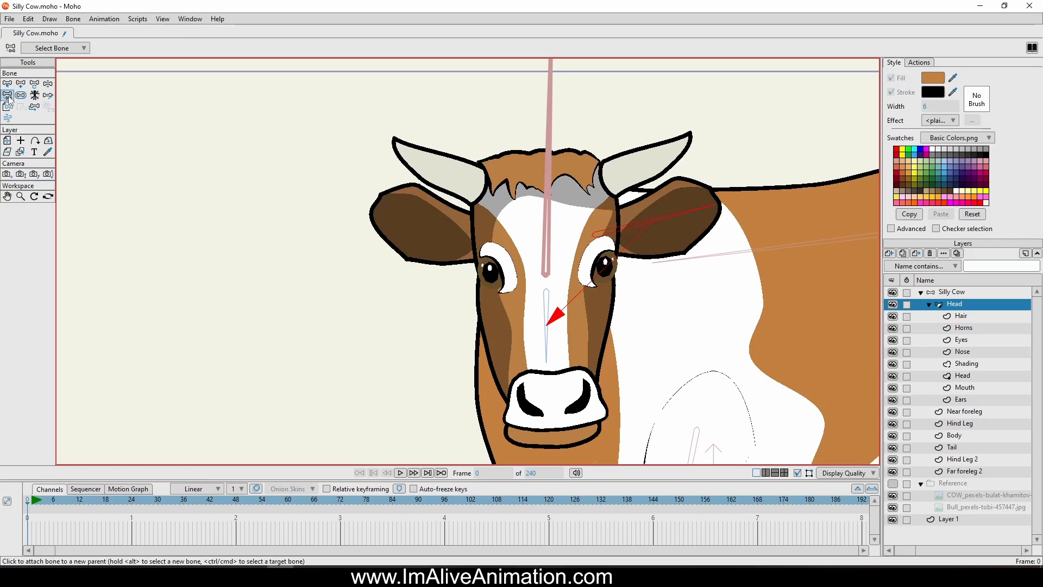
{"action": "left_click", "coordinate": [20, 83]}
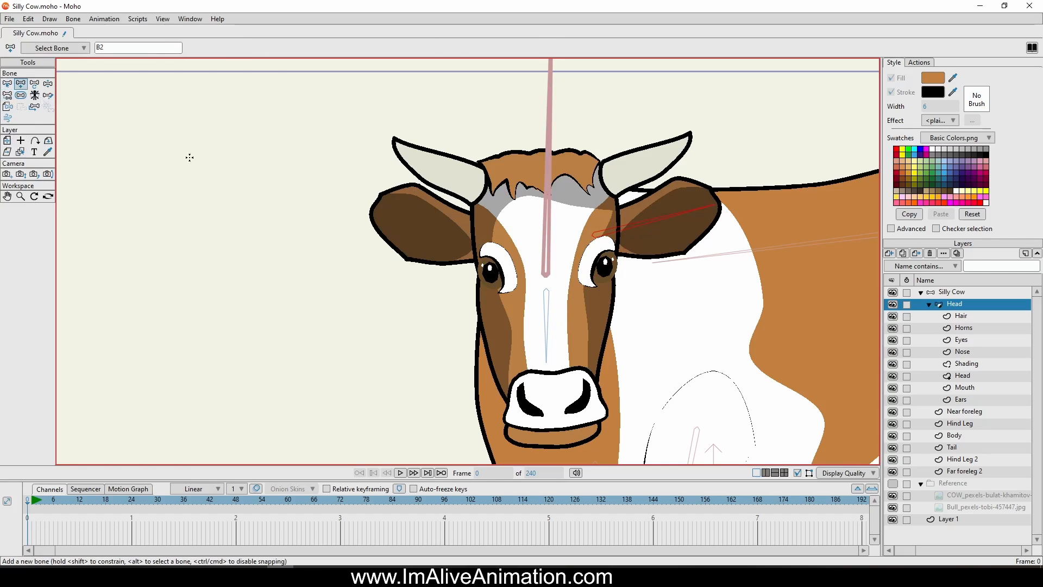
{"action": "left_click", "coordinate": [546, 321], "text": "alt"}
{"action": "left_click_drag", "start_coordinate": [493, 243], "coordinate": [344, 209]}
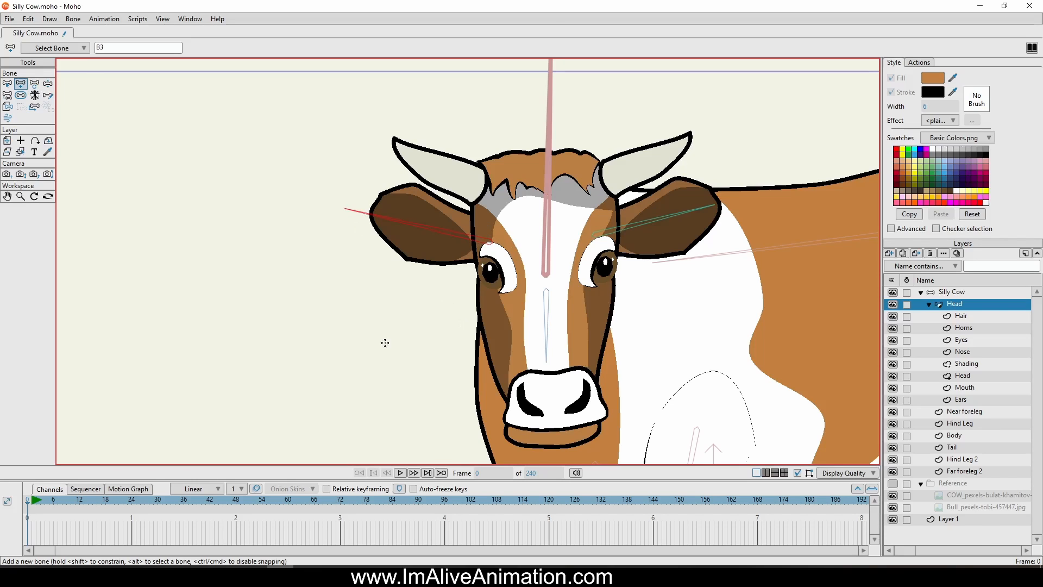
Draw a separate, unparented horizontal bone from the middle of the mouth out past the side of the face
{"action": "scroll", "coordinate": [531, 250], "scroll_direction": "up", "scroll_amount": 3}
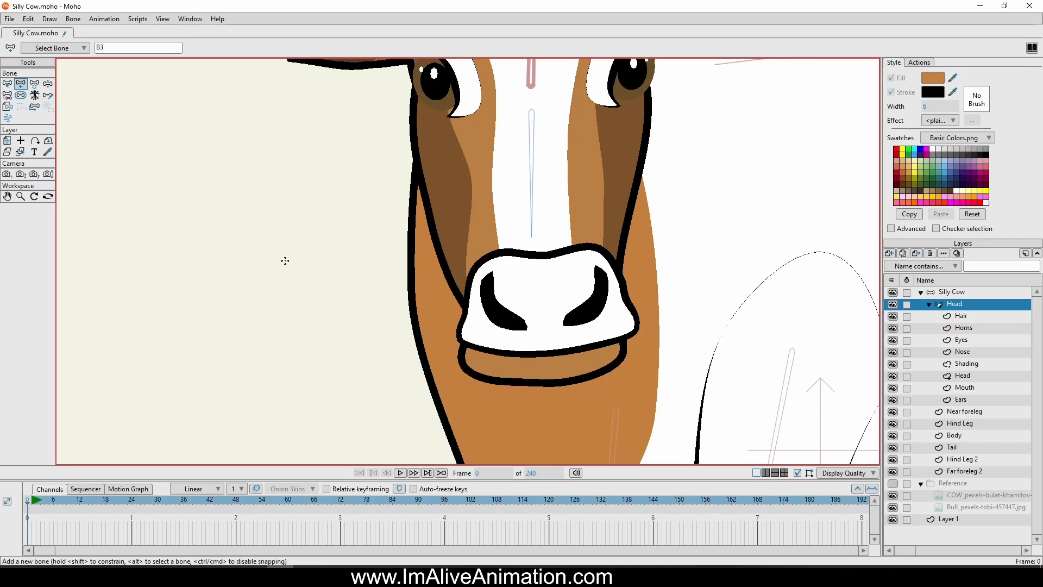
{"action": "scroll", "coordinate": [283, 274], "scroll_direction": "down", "scroll_amount": 3}
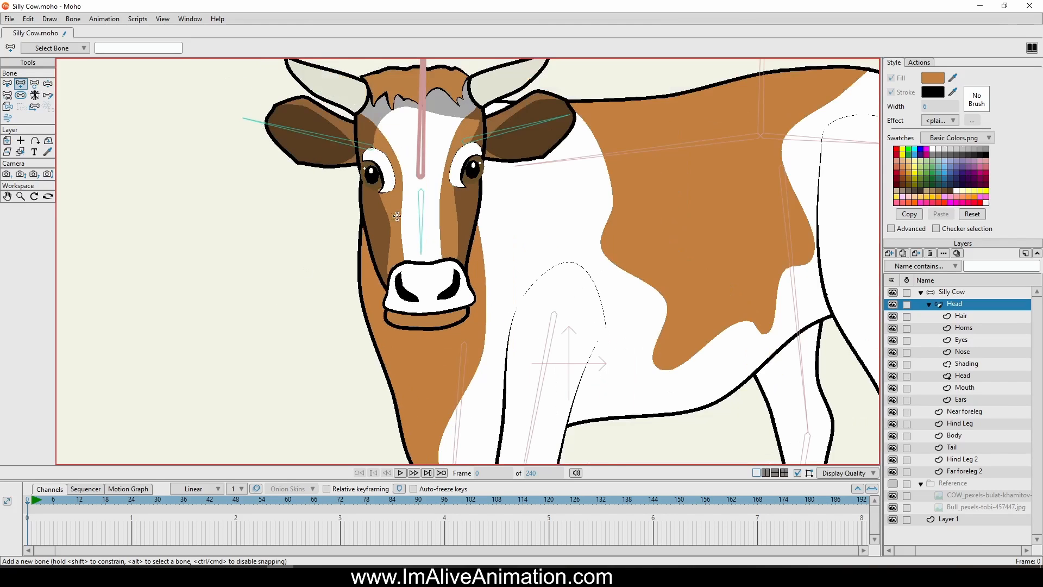
{"action": "scroll", "coordinate": [465, 343], "scroll_direction": "up", "scroll_amount": 3}
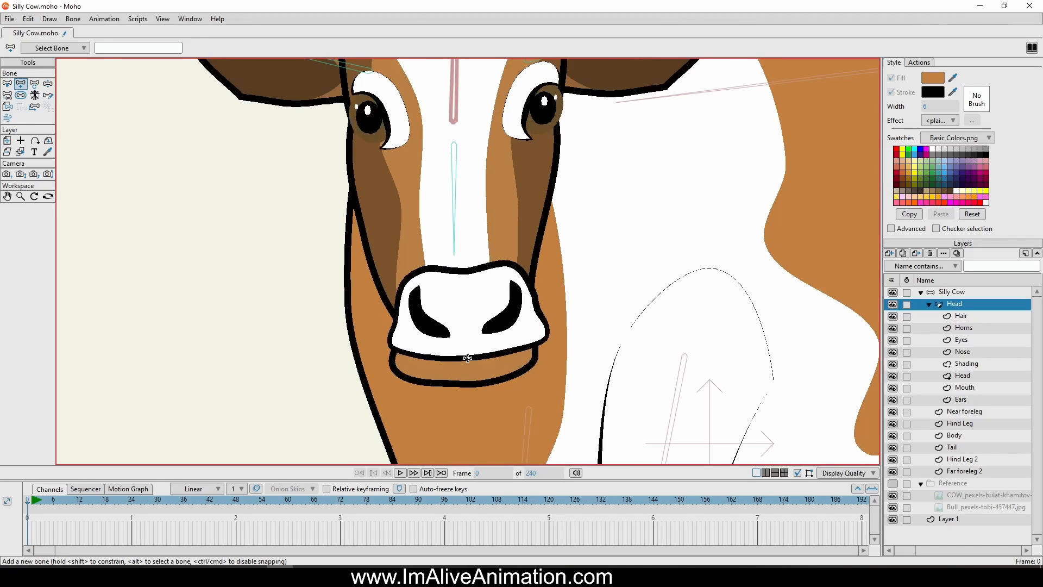
{"action": "left_click_drag", "start_coordinate": [465, 358], "coordinate": [282, 363]}
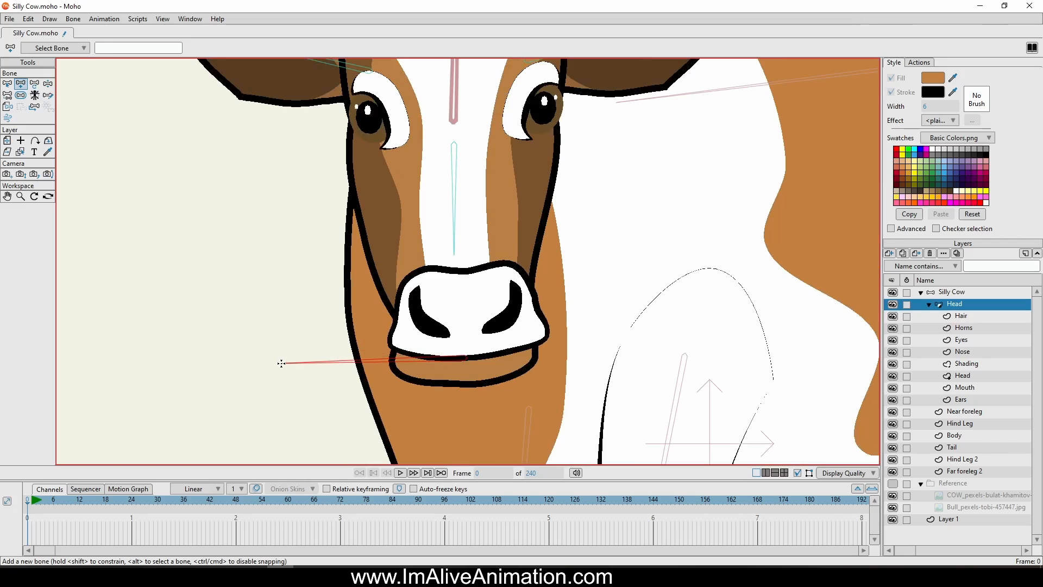
Bind the Mouth layer to the horizontal mouth bone, then test it by swinging the bone and undo the movement
{"action": "left_click", "coordinate": [965, 387]}
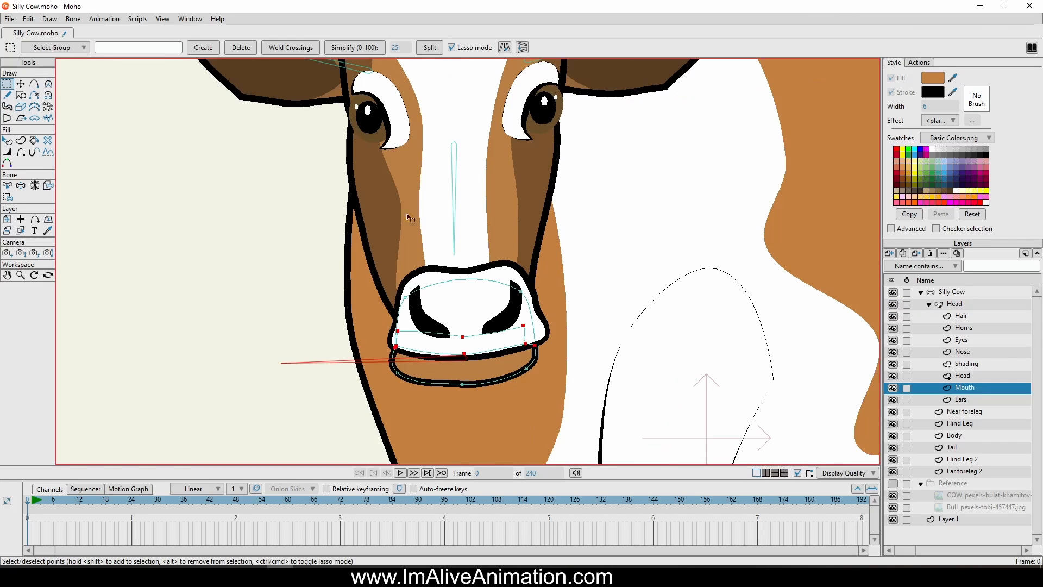
{"action": "left_click", "coordinate": [48, 186]}
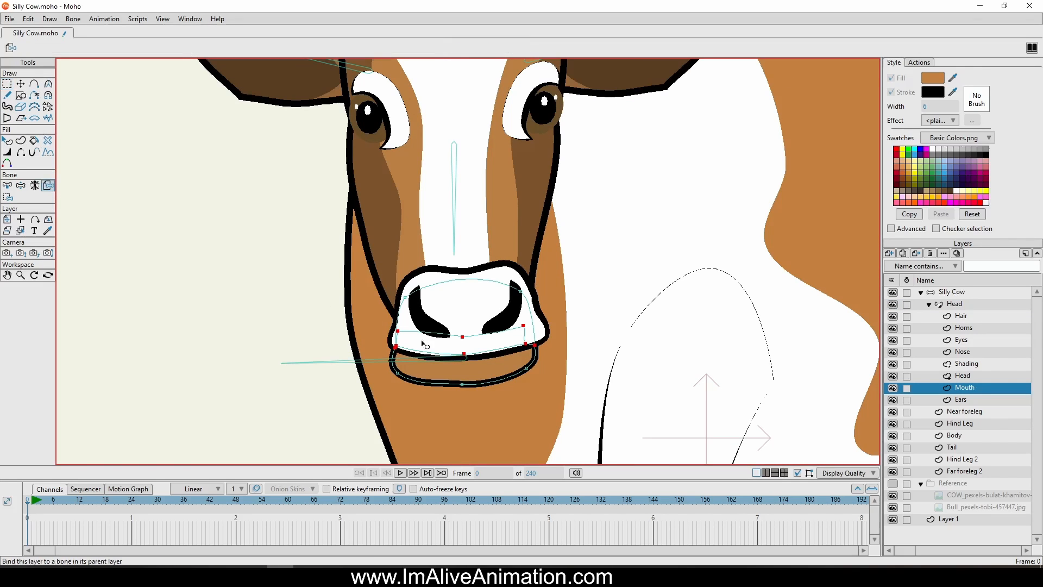
{"action": "left_click", "coordinate": [362, 361]}
{"action": "left_click", "coordinate": [21, 185]}
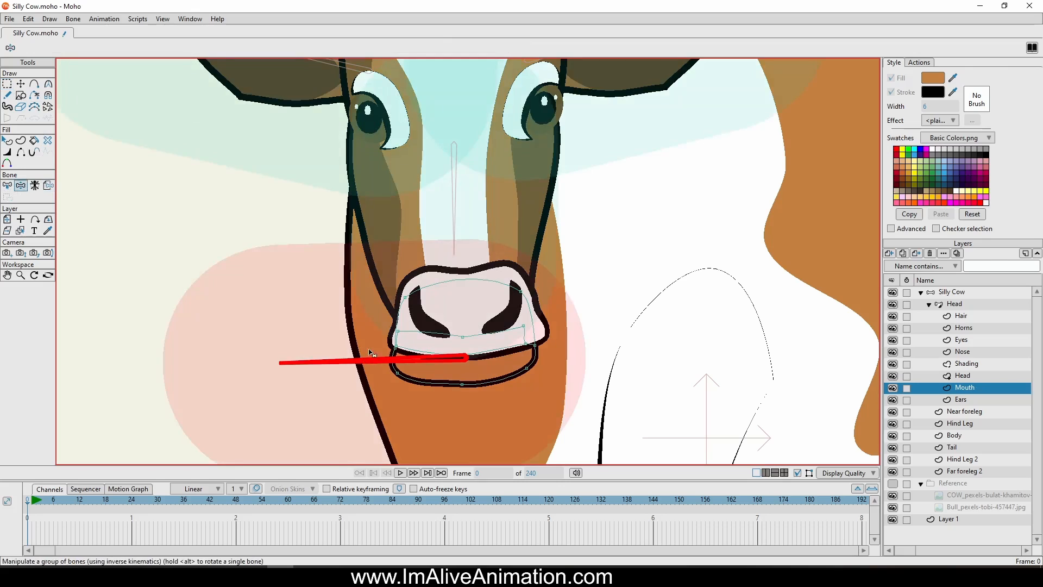
{"action": "left_click_drag", "start_coordinate": [362, 360], "coordinate": [309, 390]}
{"action": "key", "text": "ctrl+z"}
Reduce the bone strength of the mouth bone to 0 and shrink the influence areas of both ear bones
{"action": "left_click", "coordinate": [954, 304]}
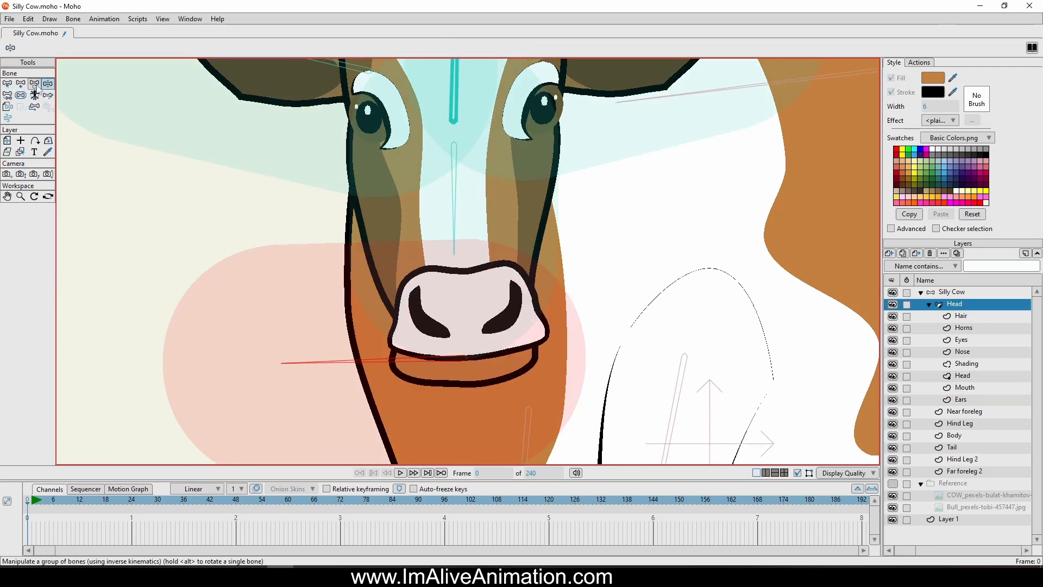
{"action": "left_click", "coordinate": [21, 96]}
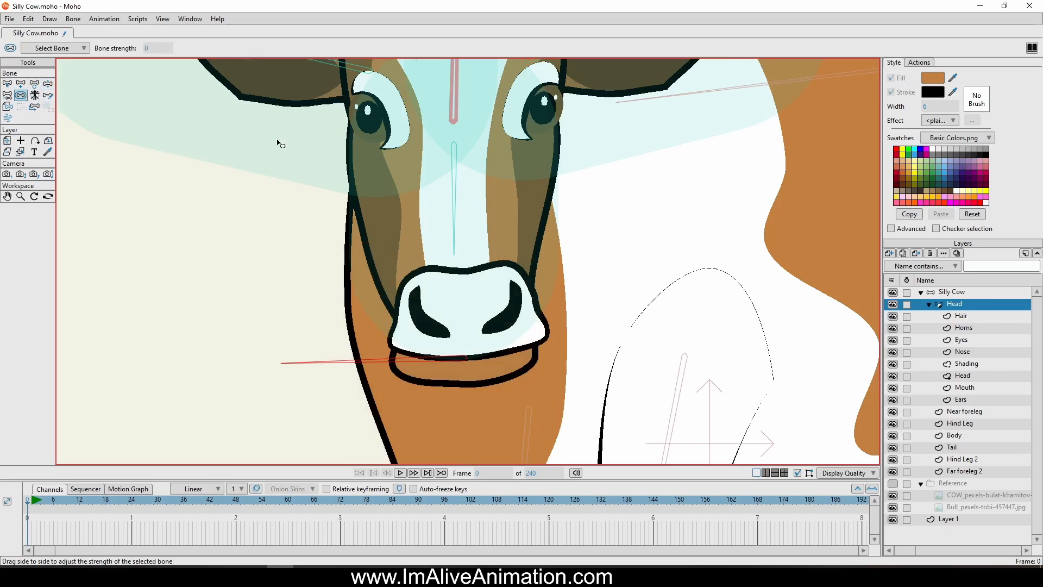
{"action": "scroll", "coordinate": [277, 142], "scroll_direction": "down", "scroll_amount": 3}
{"action": "left_click_drag", "start_coordinate": [277, 143], "coordinate": [333, 255]}
{"action": "left_click_drag", "start_coordinate": [326, 196], "coordinate": [170, 176]}
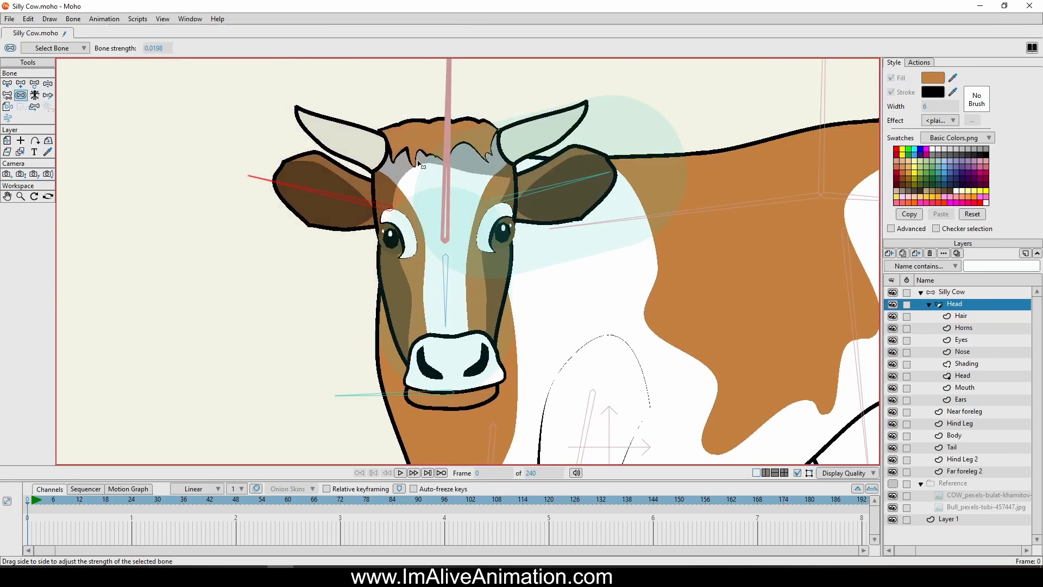
{"action": "left_click", "coordinate": [579, 190]}
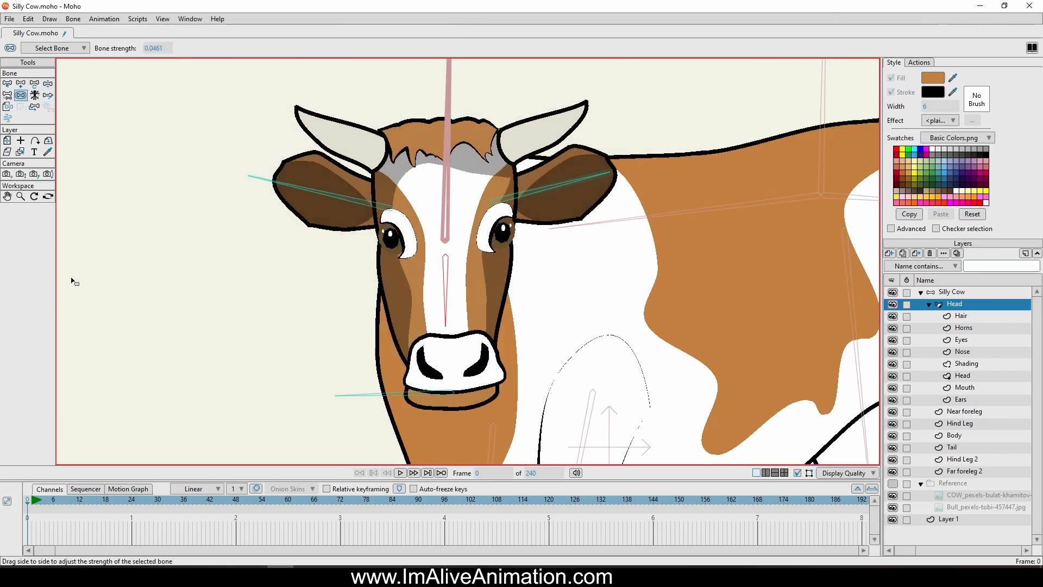
Test the head rig by moving the mouth bone
{"action": "left_click", "coordinate": [48, 83]}
{"action": "left_click_drag", "start_coordinate": [390, 276], "coordinate": [391, 253]}
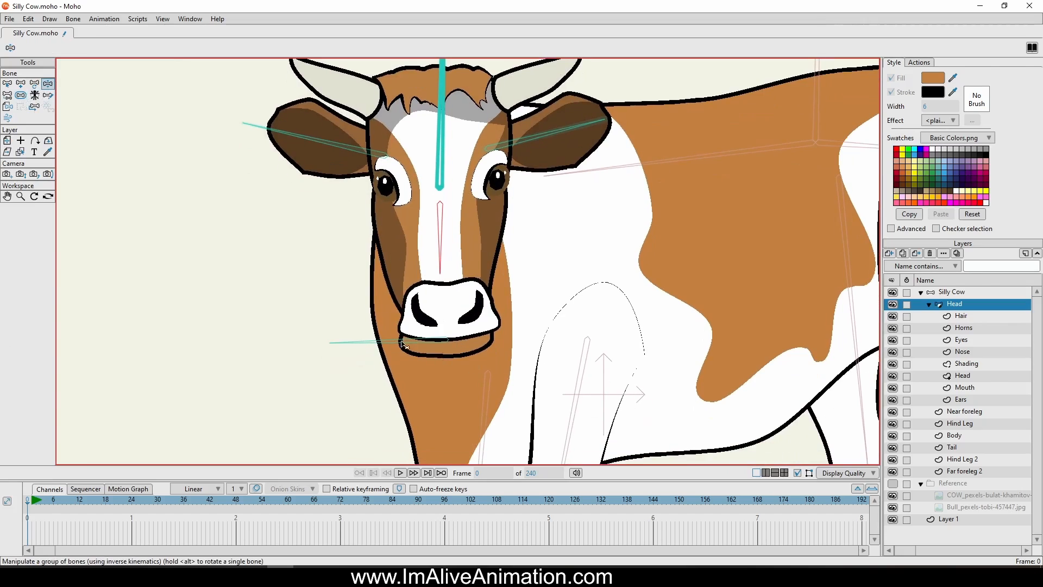
{"action": "mouse_move", "coordinate": [399, 341]}
{"action": "left_mouse_down"}
{"action": "mouse_move", "coordinate": [390, 361]}
{"action": "mouse_move", "coordinate": [410, 344]}
{"action": "mouse_move", "coordinate": [392, 344]}
{"action": "mouse_move", "coordinate": [402, 359]}
{"action": "mouse_move", "coordinate": [409, 334]}
{"action": "left_mouse_up"}
Release the Mouth layer and its points from their bone binding
{"action": "left_click", "coordinate": [7, 84]}
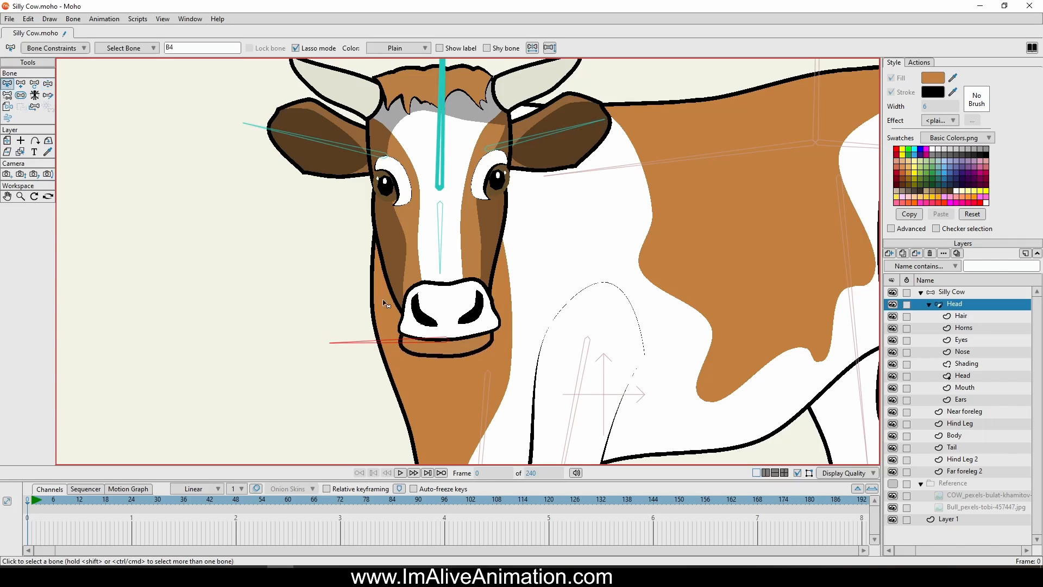
{"action": "left_click", "coordinate": [965, 387]}
{"action": "scroll", "coordinate": [433, 340], "scroll_direction": "up", "scroll_amount": 3}
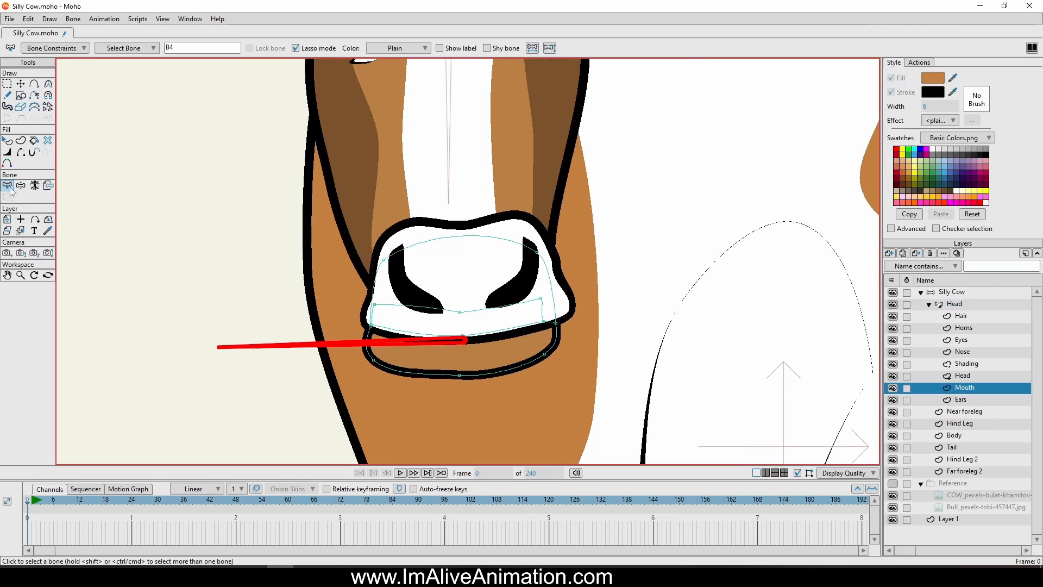
{"action": "left_click", "coordinate": [48, 186]}
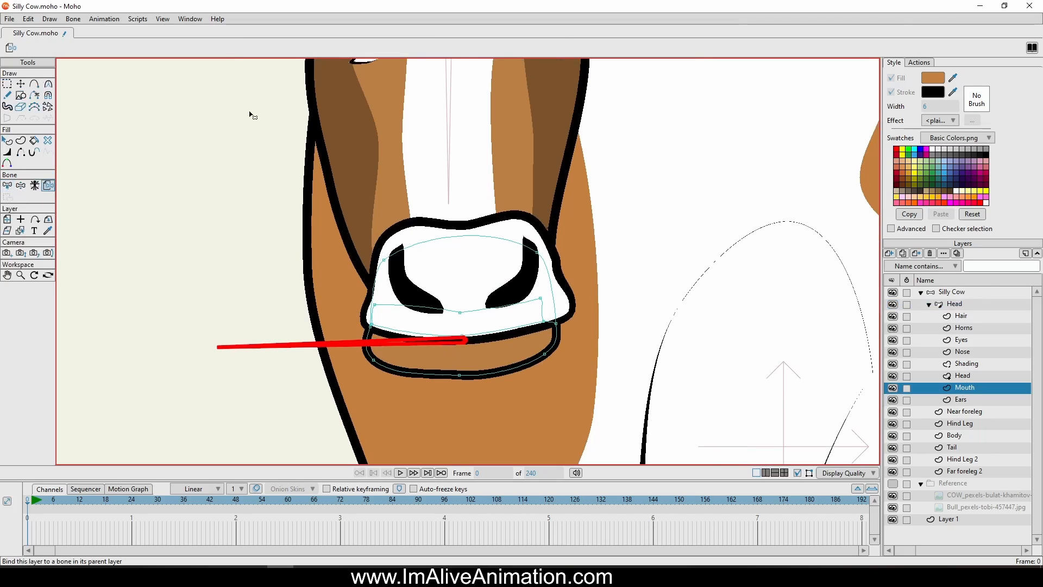
{"action": "left_click", "coordinate": [72, 19]}
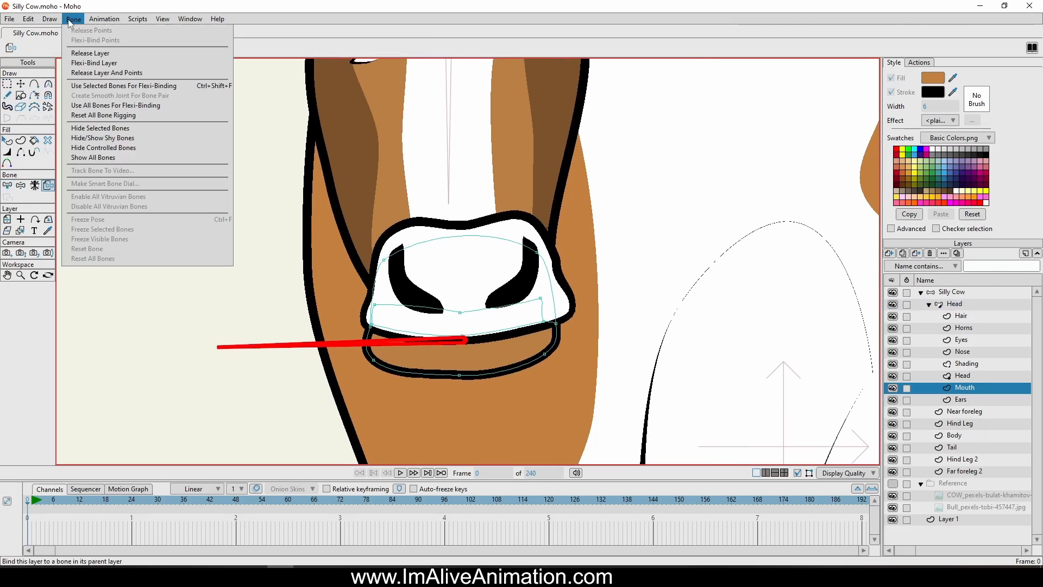
{"action": "left_click", "coordinate": [101, 73]}
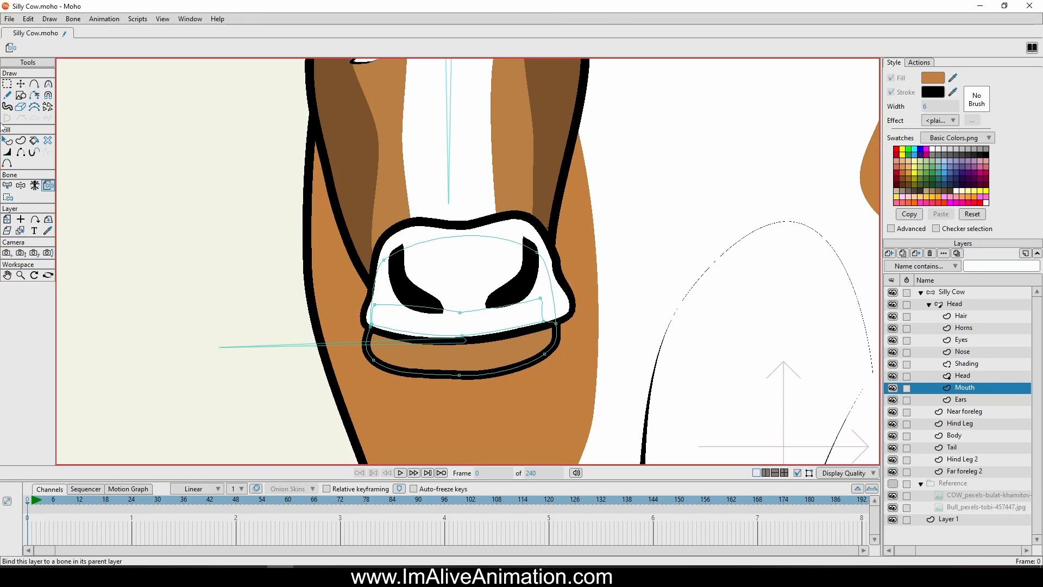
Bind the two upper mouth points behind the nose to the vertical face bone
{"action": "left_click", "coordinate": [8, 197]}
{"action": "scroll", "coordinate": [509, 235], "scroll_direction": "up", "scroll_amount": 1}
{"action": "scroll", "coordinate": [476, 275], "scroll_direction": "down", "scroll_amount": 1}
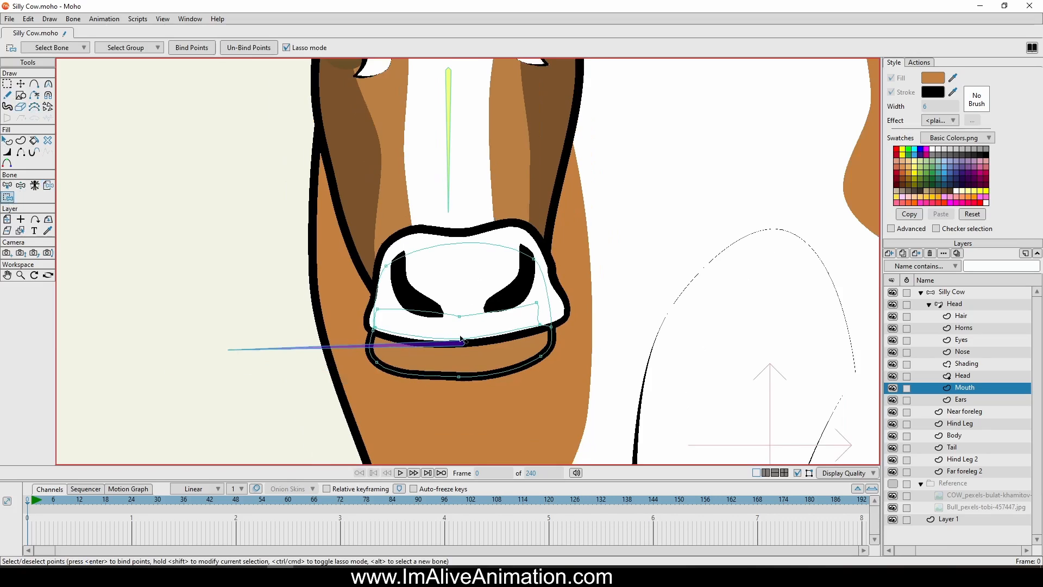
{"action": "left_click", "coordinate": [449, 182], "text": "alt"}
{"action": "left_click_drag", "start_coordinate": [448, 212], "coordinate": [378, 220]}
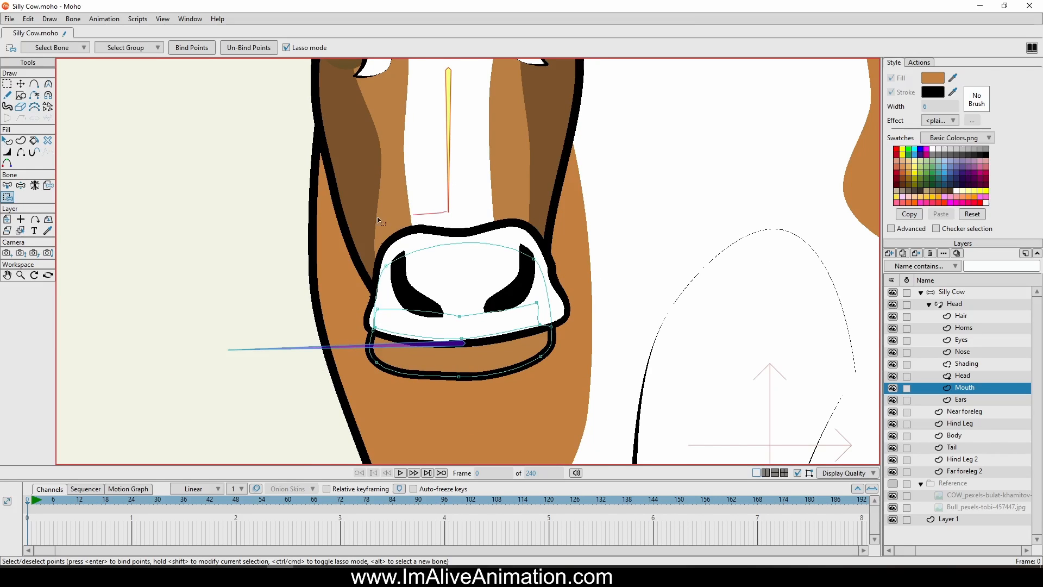
{"action": "mouse_move", "coordinate": [410, 287]}
{"action": "left_mouse_down"}
{"action": "mouse_move", "coordinate": [567, 247]}
{"action": "mouse_move", "coordinate": [524, 209]}
{"action": "left_mouse_up"}
{"action": "left_click", "coordinate": [191, 48]}
Bind the remaining lower mouth points to the horizontal mouth bone and test the binding by moving that bone
{"action": "left_click", "coordinate": [313, 349], "text": "alt"}
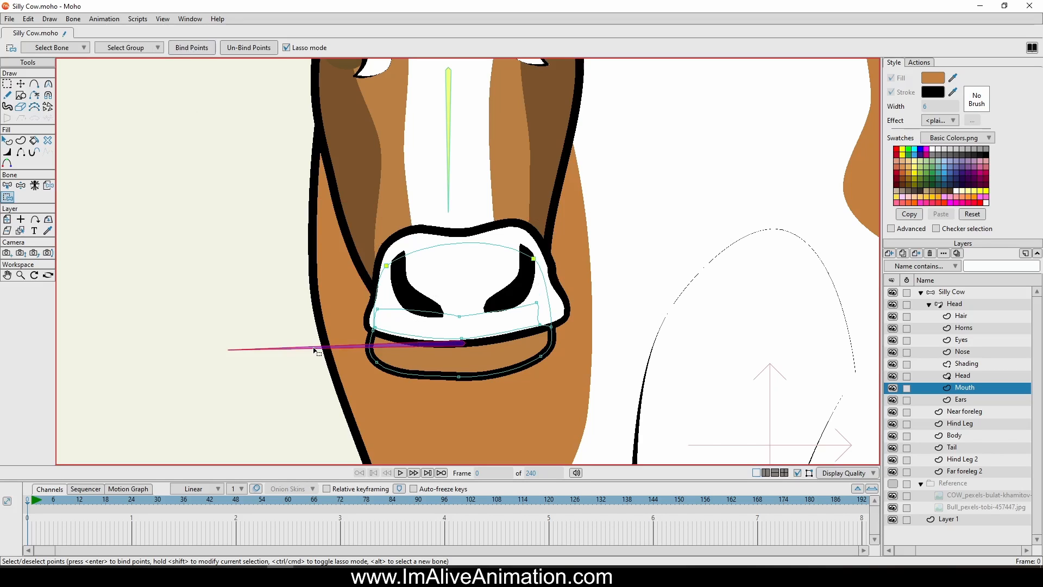
{"action": "mouse_move", "coordinate": [298, 289]}
{"action": "left_mouse_down"}
{"action": "mouse_move", "coordinate": [657, 348]}
{"action": "mouse_move", "coordinate": [577, 293]}
{"action": "mouse_move", "coordinate": [256, 289]}
{"action": "left_mouse_up"}
{"action": "left_click", "coordinate": [181, 48]}
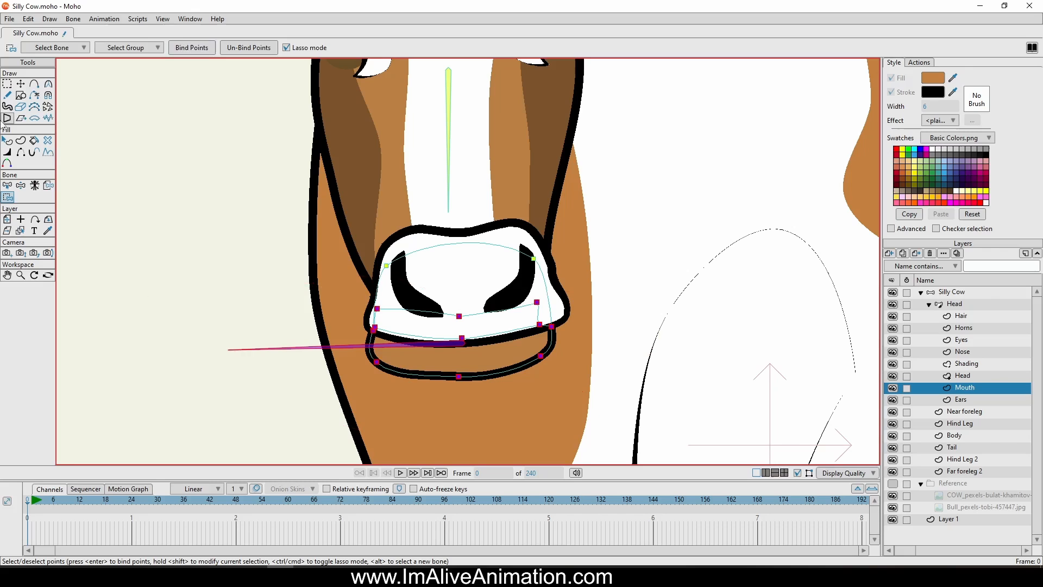
{"action": "left_click", "coordinate": [20, 186]}
{"action": "mouse_move", "coordinate": [362, 362]}
{"action": "left_mouse_down"}
{"action": "mouse_move", "coordinate": [326, 365]}
{"action": "mouse_move", "coordinate": [356, 401]}
{"action": "mouse_move", "coordinate": [372, 349]}
{"action": "mouse_move", "coordinate": [304, 379]}
{"action": "mouse_move", "coordinate": [342, 340]}
{"action": "mouse_move", "coordinate": [372, 383]}
{"action": "mouse_move", "coordinate": [375, 347]}
{"action": "left_mouse_up"}
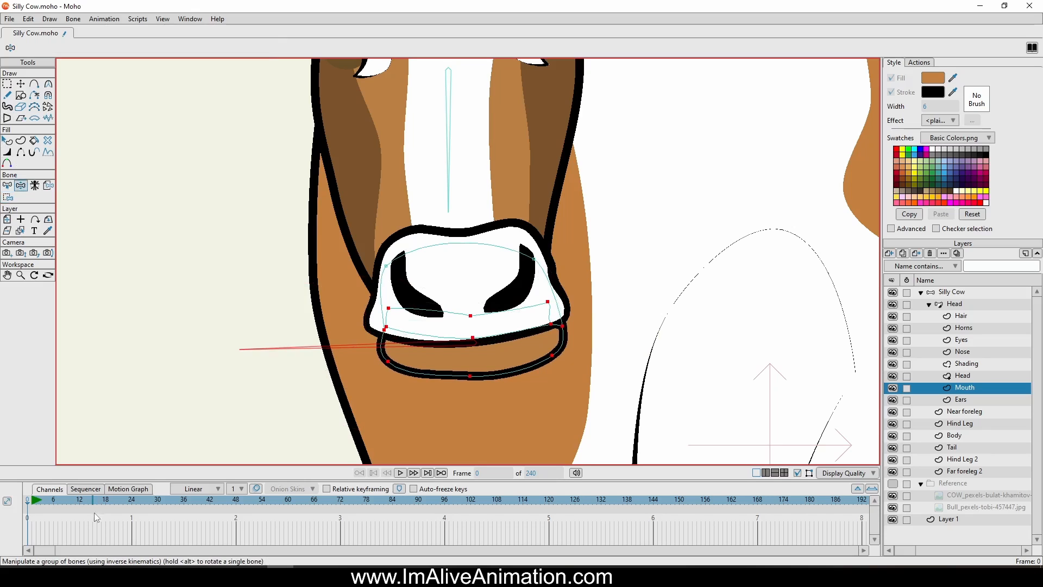
On the Ears layer, bind the outer points of the ear nearer the body to that ear's bone
{"action": "key", "text": "g"}
{"action": "scroll", "coordinate": [160, 265], "scroll_direction": "down", "scroll_amount": 2}
{"action": "left_click_drag", "start_coordinate": [164, 261], "coordinate": [365, 326]}
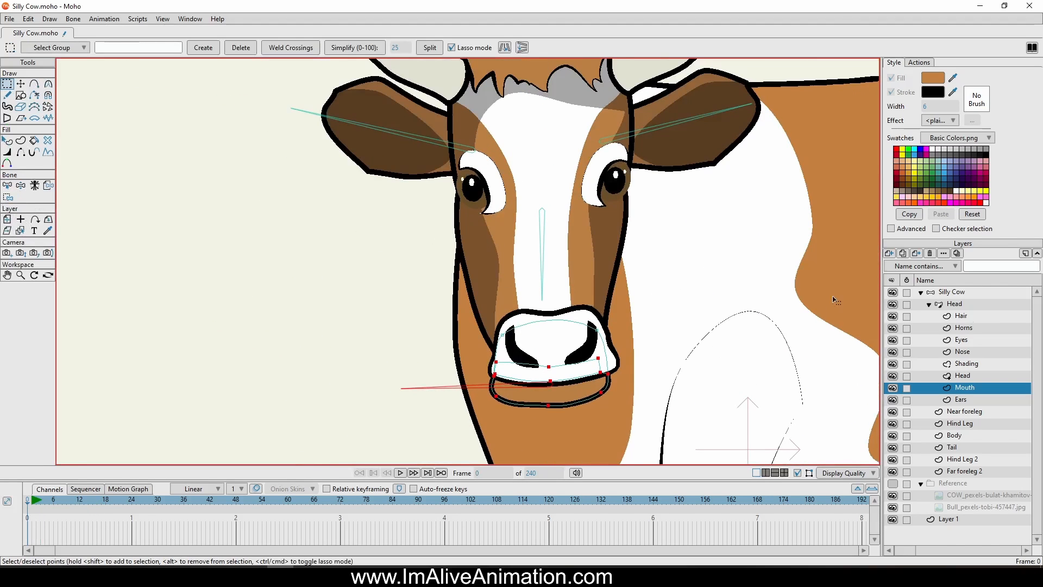
{"action": "left_click", "coordinate": [961, 400]}
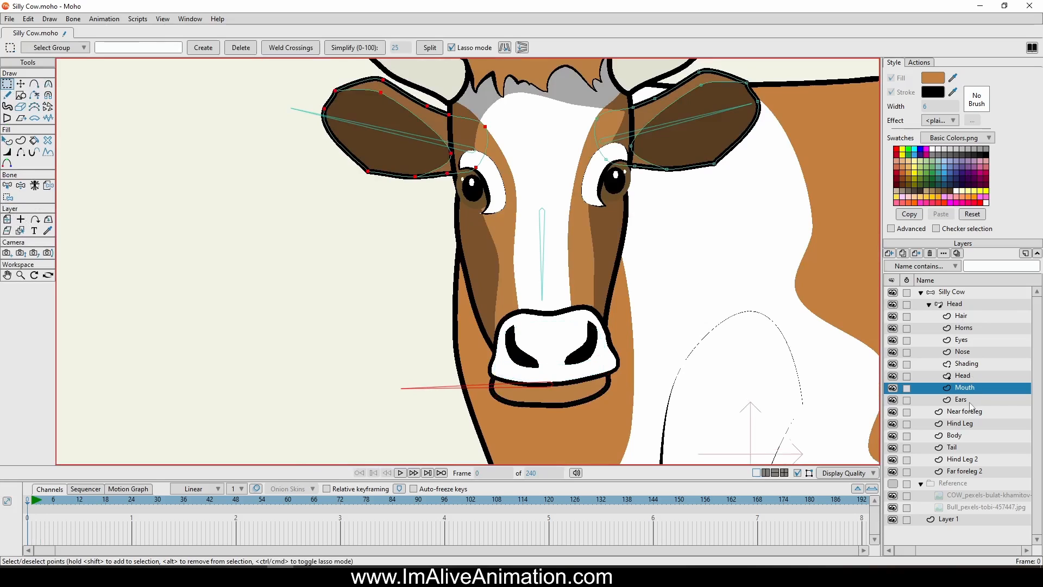
{"action": "left_click", "coordinate": [8, 196]}
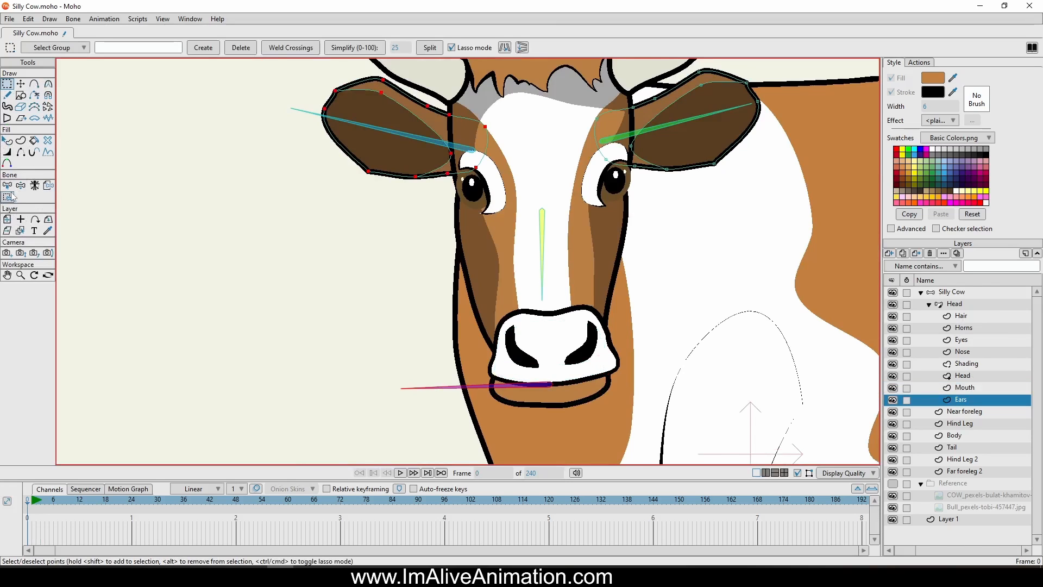
{"action": "left_click_drag", "start_coordinate": [316, 204], "coordinate": [260, 250]}
{"action": "left_click", "coordinate": [658, 163], "text": "alt"}
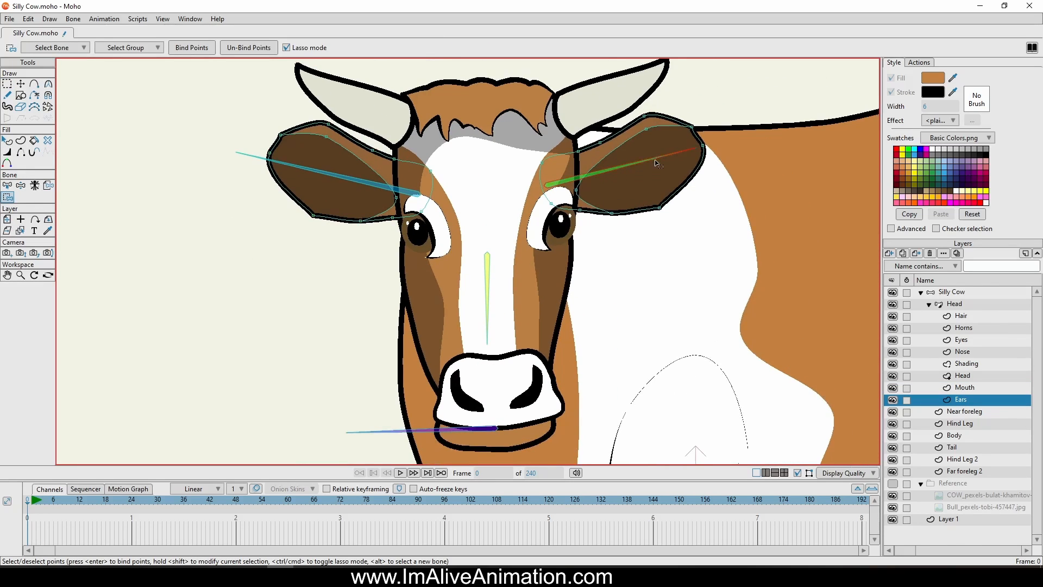
{"action": "mouse_move", "coordinate": [724, 92]}
{"action": "left_mouse_down"}
{"action": "mouse_move", "coordinate": [677, 83]}
{"action": "mouse_move", "coordinate": [613, 86]}
{"action": "mouse_move", "coordinate": [571, 128]}
{"action": "left_mouse_up"}
{"action": "left_click_drag", "start_coordinate": [580, 233], "coordinate": [724, 93]}
{"action": "left_click", "coordinate": [187, 48]}
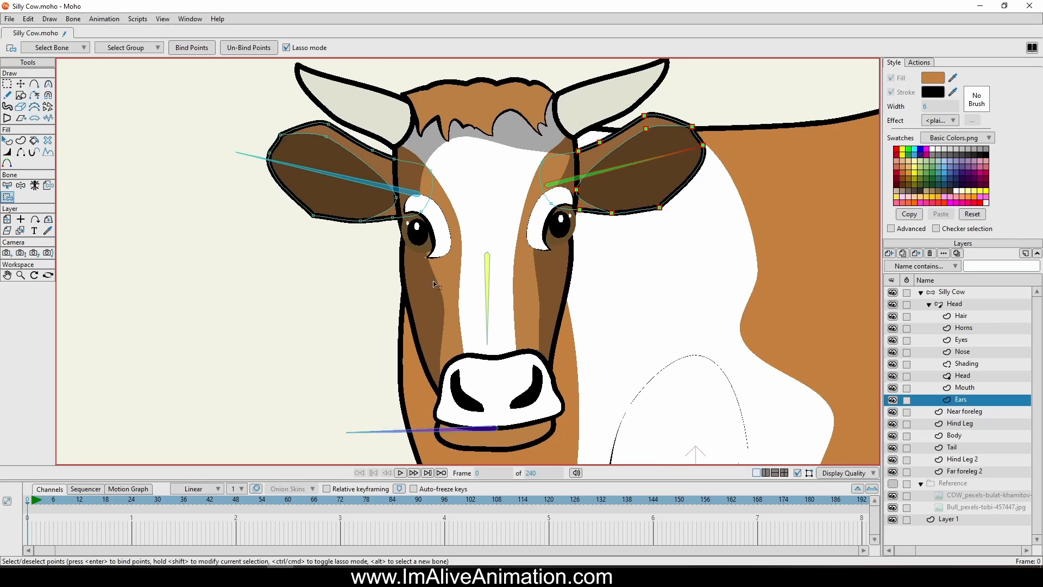
Rebind the ear nearer the body to its bone, including the two inner base points behind the face
{"action": "left_click", "coordinate": [487, 285], "text": "alt"}
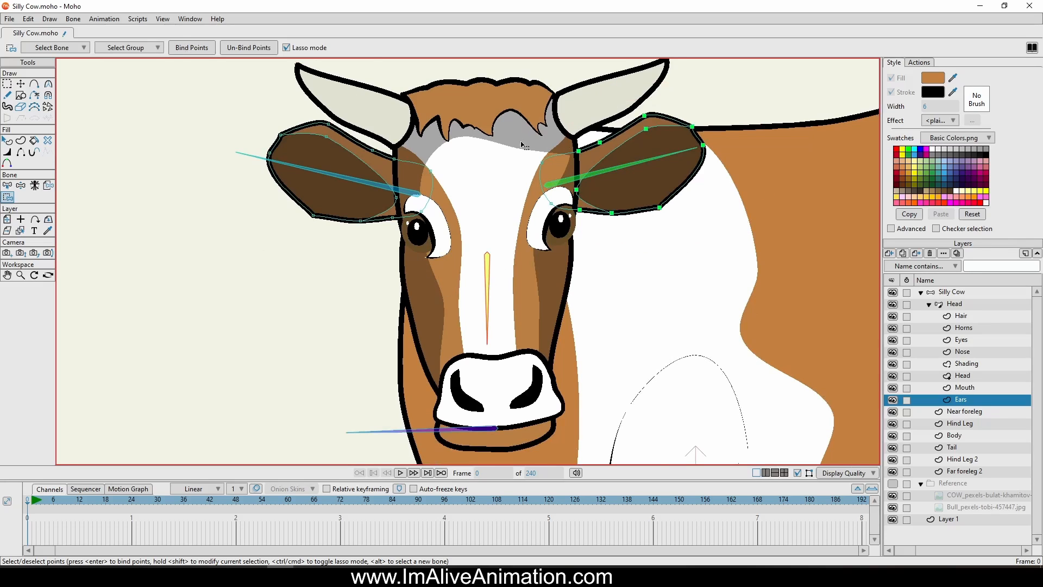
{"action": "mouse_move", "coordinate": [578, 127]}
{"action": "left_mouse_down"}
{"action": "mouse_move", "coordinate": [492, 186]}
{"action": "mouse_move", "coordinate": [782, 247]}
{"action": "left_mouse_up"}
{"action": "left_click", "coordinate": [650, 161], "text": "alt"}
{"action": "mouse_move", "coordinate": [775, 112]}
{"action": "left_mouse_down"}
{"action": "mouse_move", "coordinate": [593, 84]}
{"action": "mouse_move", "coordinate": [766, 97]}
{"action": "left_mouse_up"}
{"action": "left_click", "coordinate": [176, 47]}
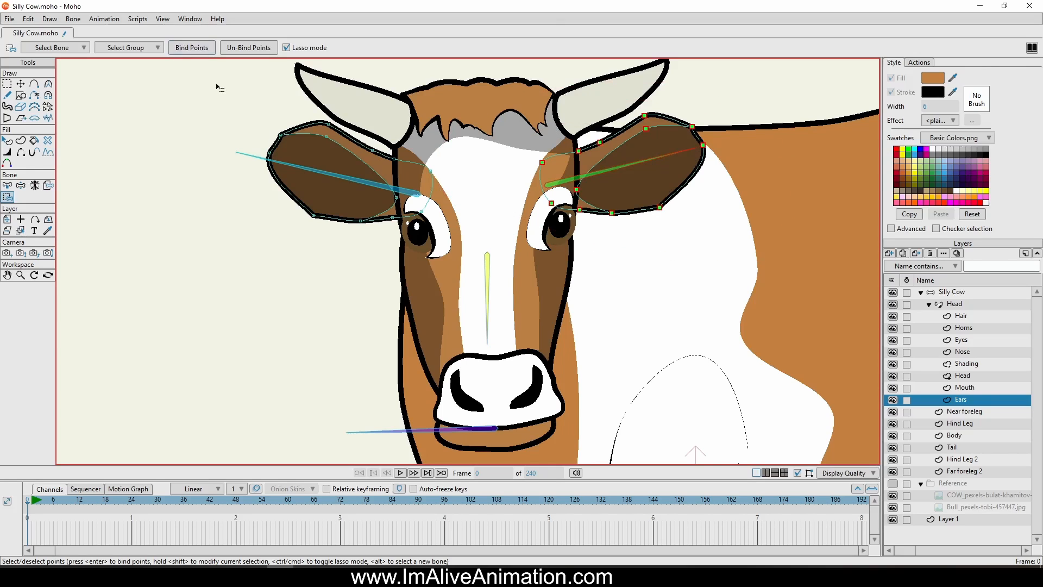
Bind all points of the ear farther from the body to its own bone and test it by rotating the bone
{"action": "left_click", "coordinate": [405, 191], "text": "alt"}
{"action": "mouse_move", "coordinate": [332, 87]}
{"action": "left_mouse_down"}
{"action": "mouse_move", "coordinate": [462, 162]}
{"action": "mouse_move", "coordinate": [334, 90]}
{"action": "left_mouse_up"}
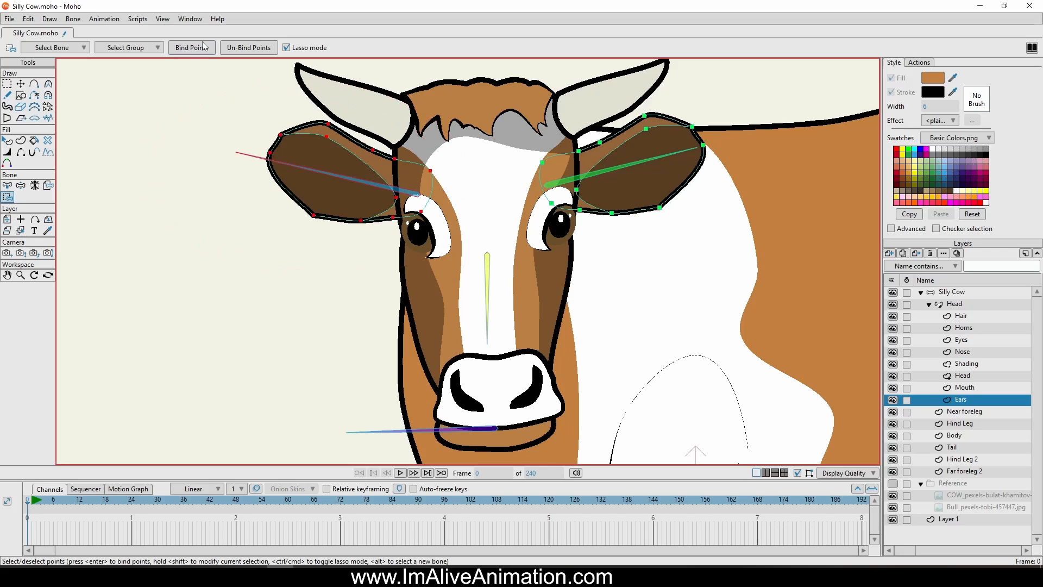
{"action": "left_click", "coordinate": [188, 48]}
{"action": "left_click", "coordinate": [21, 186]}
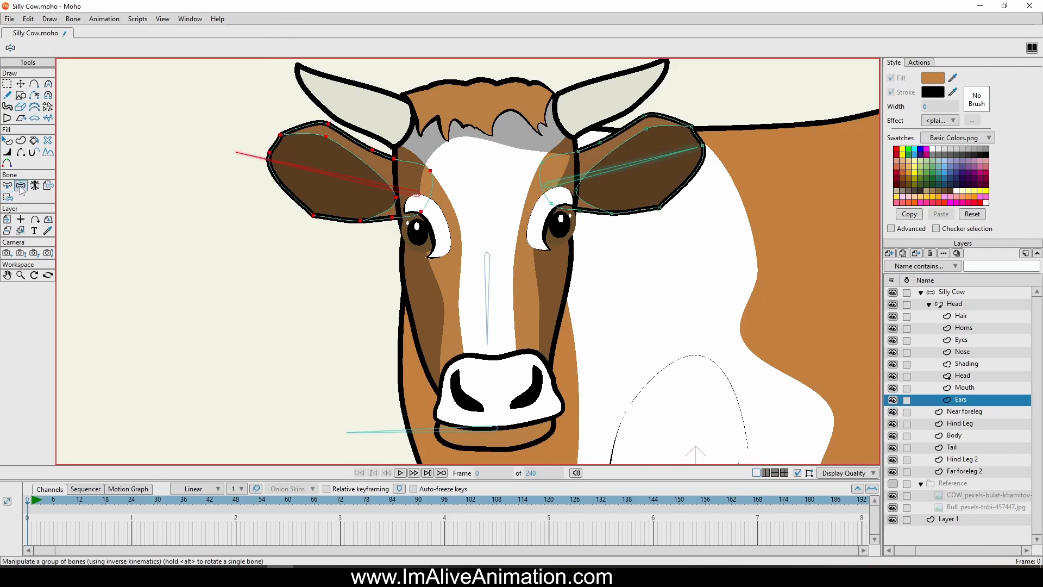
{"action": "left_click_drag", "start_coordinate": [276, 152], "coordinate": [270, 165]}
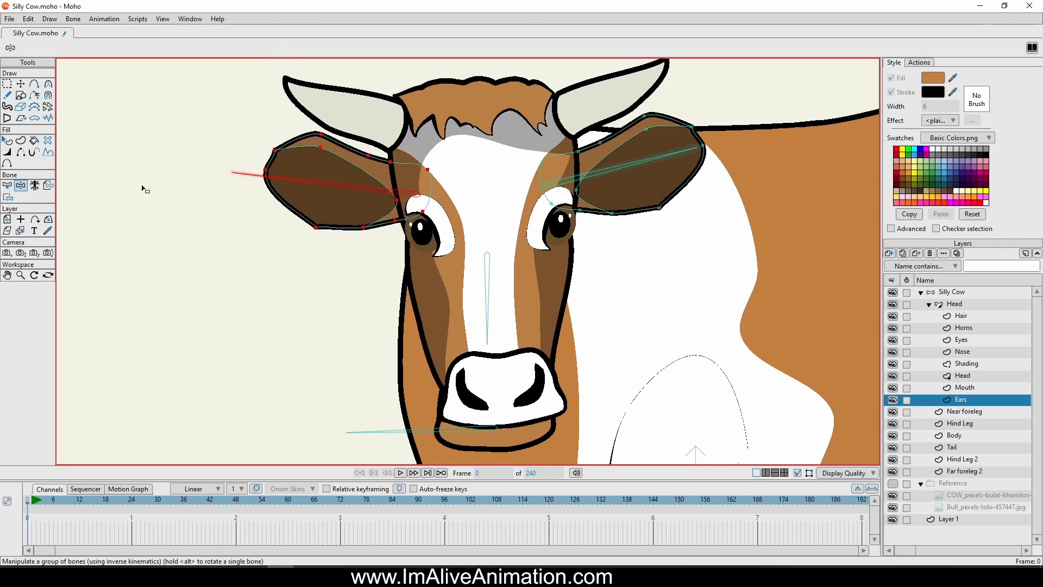
On the Head bone layer, reduce the bone strength of both ear bones to 0
{"action": "left_click", "coordinate": [963, 304]}
{"action": "left_click", "coordinate": [21, 95]}
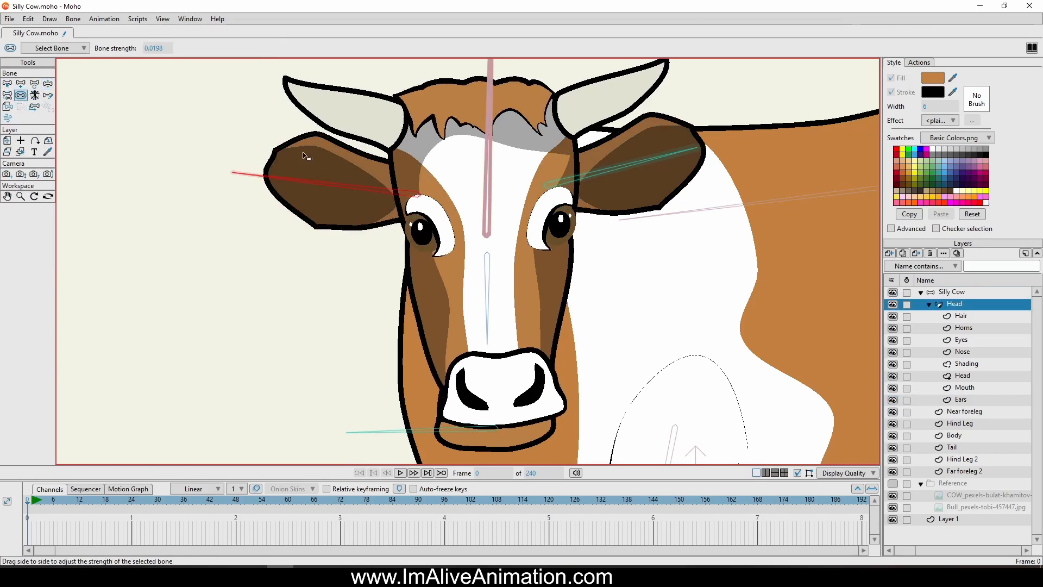
{"action": "left_click", "coordinate": [603, 185]}
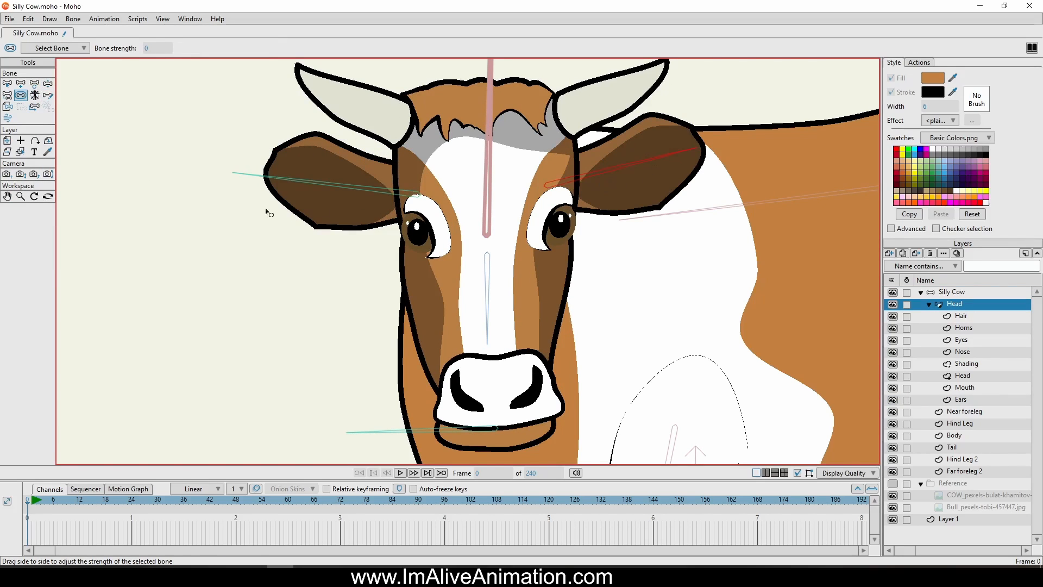
{"action": "left_click", "coordinate": [328, 195]}
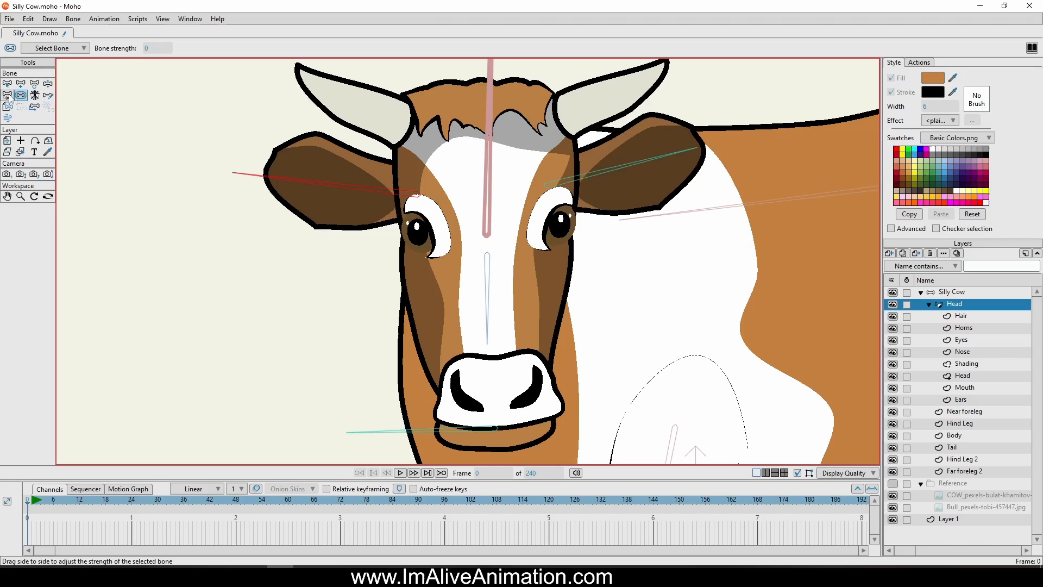
Test the head rig by moving both ear bones and lowering the mouth bone
{"action": "left_click", "coordinate": [47, 84]}
{"action": "left_click_drag", "start_coordinate": [328, 192], "coordinate": [275, 149]}
{"action": "left_click_drag", "start_coordinate": [571, 152], "coordinate": [663, 155]}
{"action": "scroll", "coordinate": [542, 288], "scroll_direction": "down", "scroll_amount": 3}
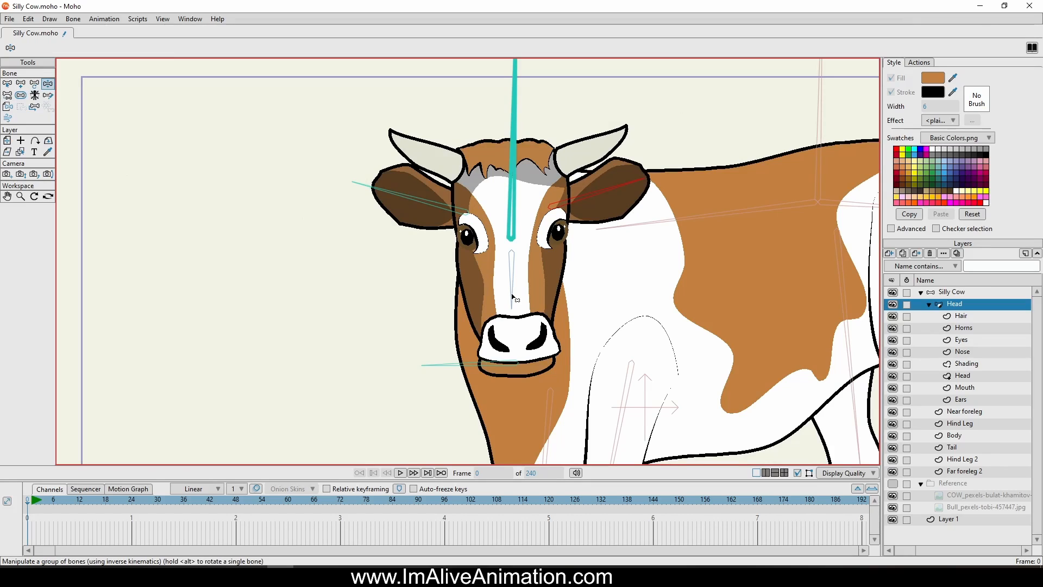
{"action": "left_click_drag", "start_coordinate": [467, 363], "coordinate": [439, 379]}
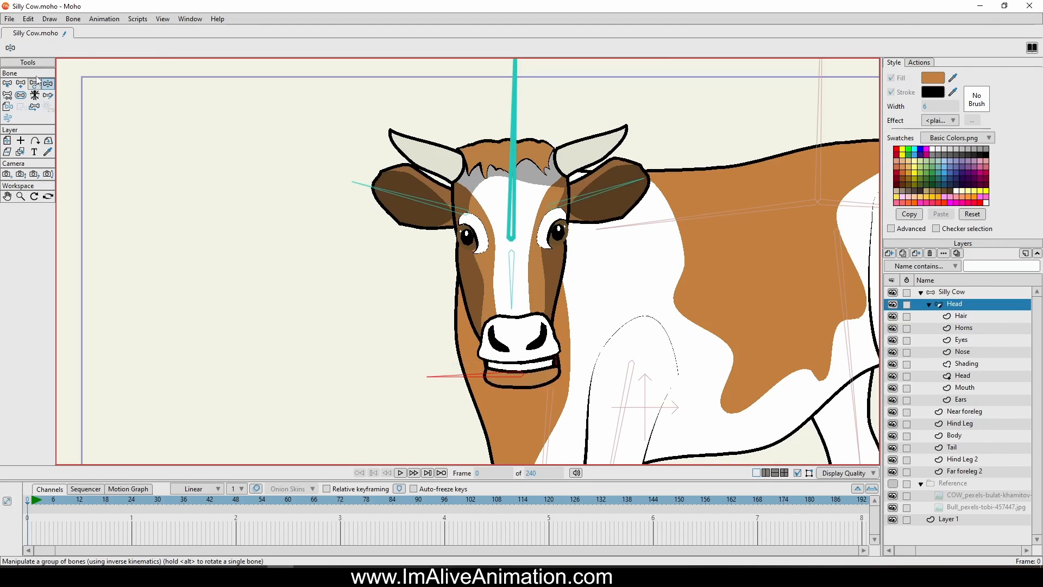
Draw a short, separate vertical bone beside the face, below the ear farther from the body
{"action": "left_click", "coordinate": [7, 85]}
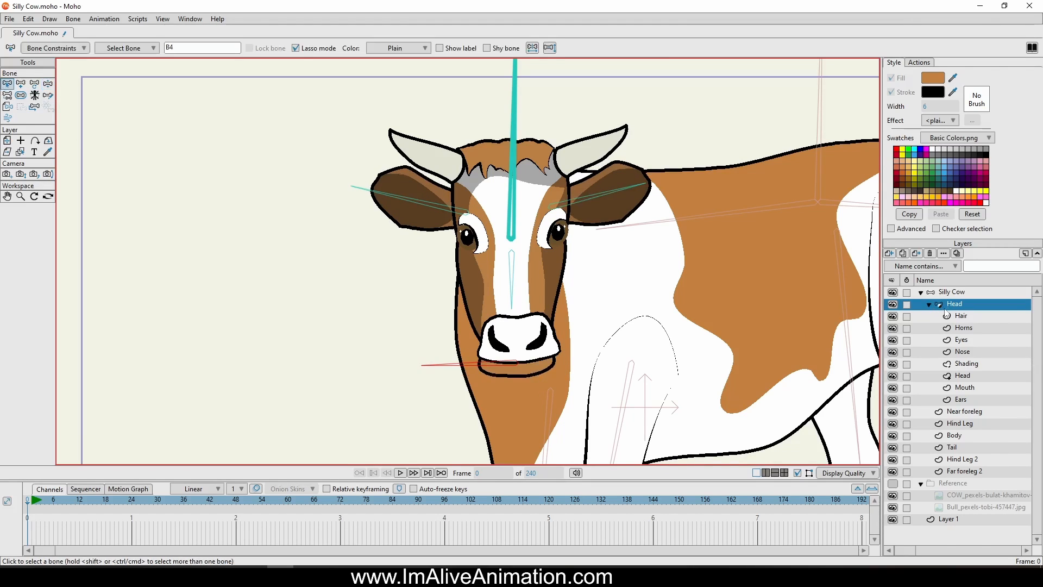
{"action": "left_click", "coordinate": [21, 84]}
{"action": "scroll", "coordinate": [488, 212], "scroll_direction": "up", "scroll_amount": 2}
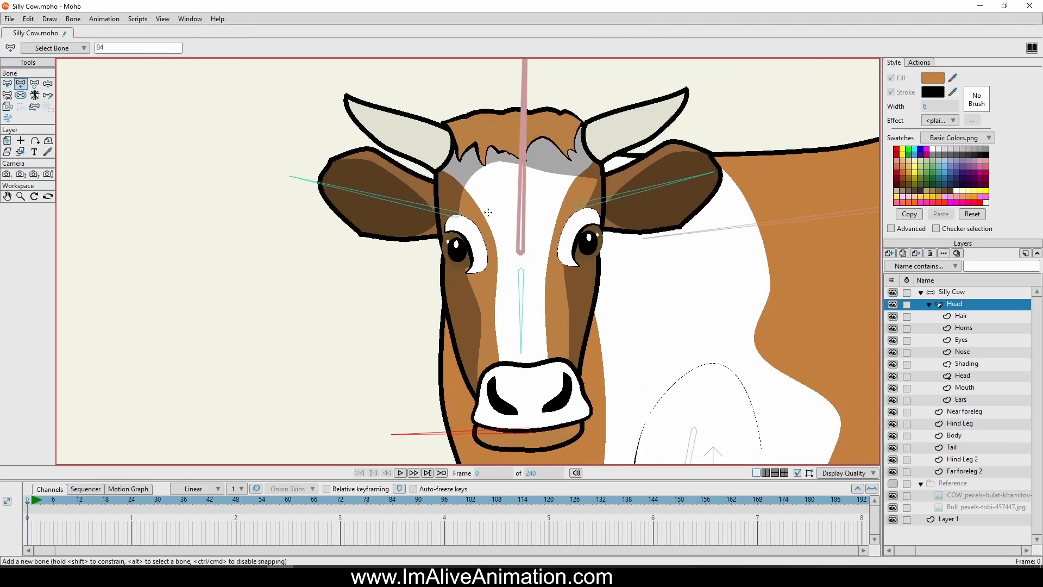
{"action": "scroll", "coordinate": [489, 213], "scroll_direction": "up", "scroll_amount": 4}
{"action": "left_click_drag", "start_coordinate": [204, 271], "coordinate": [343, 236]}
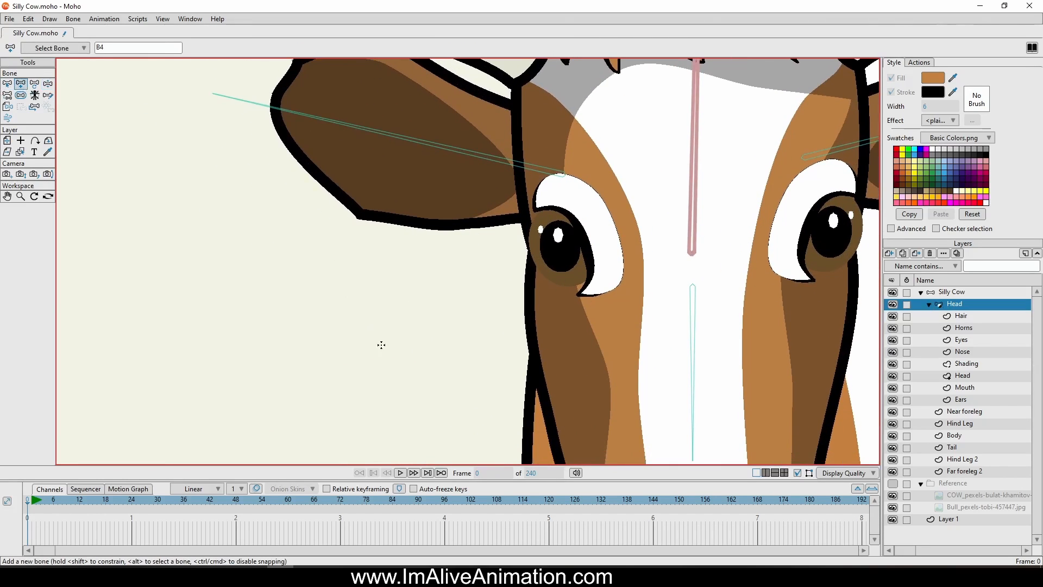
{"action": "left_click_drag", "start_coordinate": [413, 354], "coordinate": [414, 274]}
Turn the new bone into a smart bone dial named Eyes, from -90 to 90 degrees over 100 frames with separate positive and negative actions
{"action": "left_click", "coordinate": [73, 19]}
{"action": "mouse_move", "coordinate": [52, 19]}
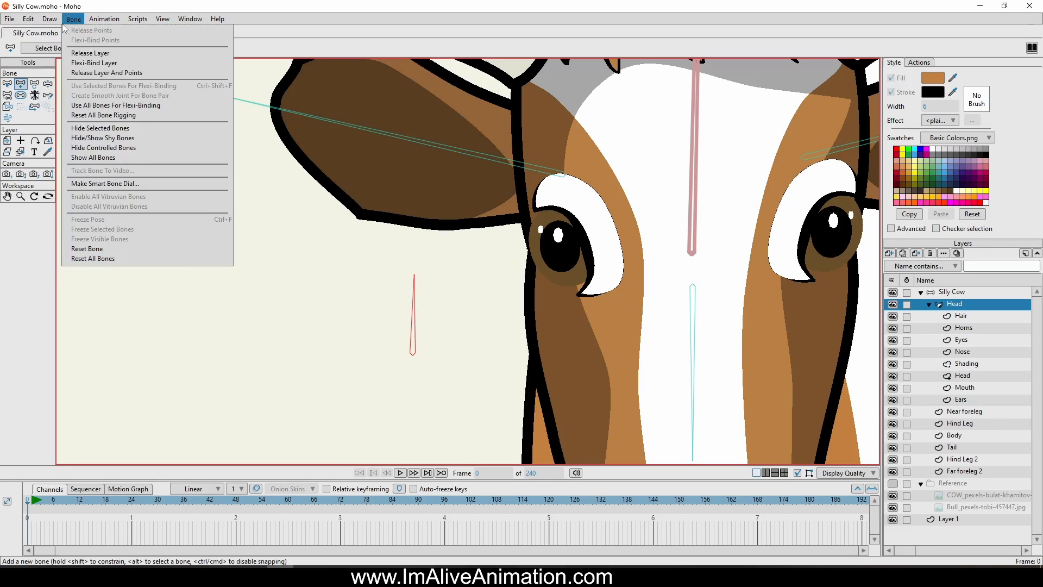
{"action": "left_click", "coordinate": [107, 185]}
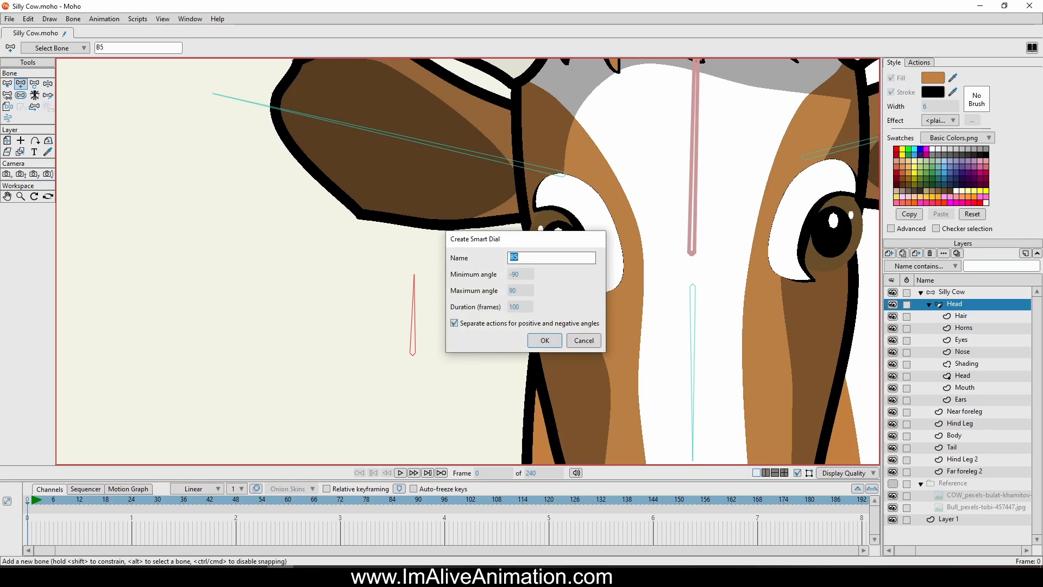
{"action": "left_click", "coordinate": [534, 336]}
{"action": "key", "text": "b"}
{"action": "scroll", "coordinate": [714, 271], "scroll_direction": "down", "scroll_amount": 6}
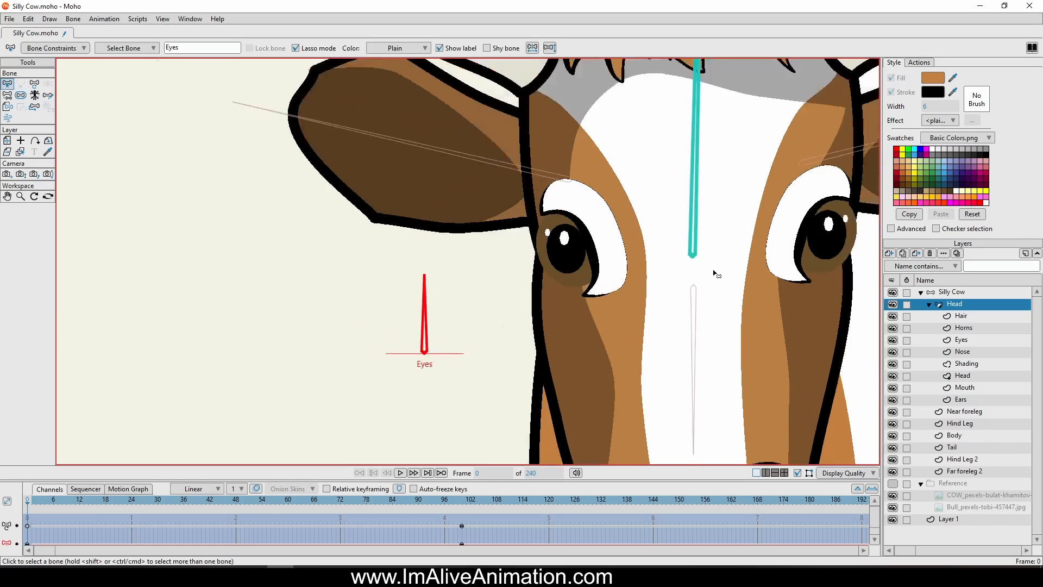
{"action": "scroll", "coordinate": [725, 213], "scroll_direction": "up", "scroll_amount": 5}
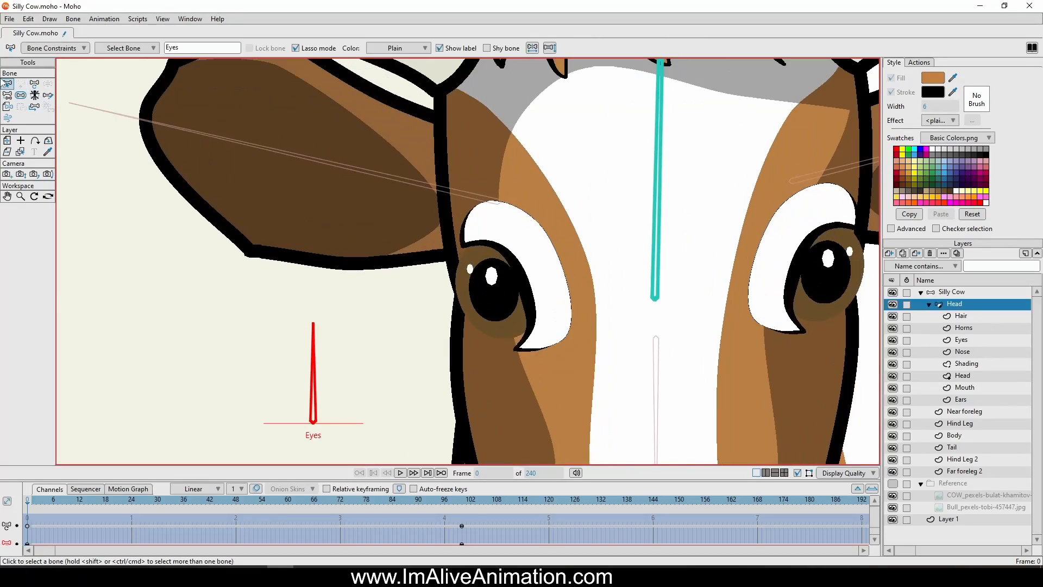
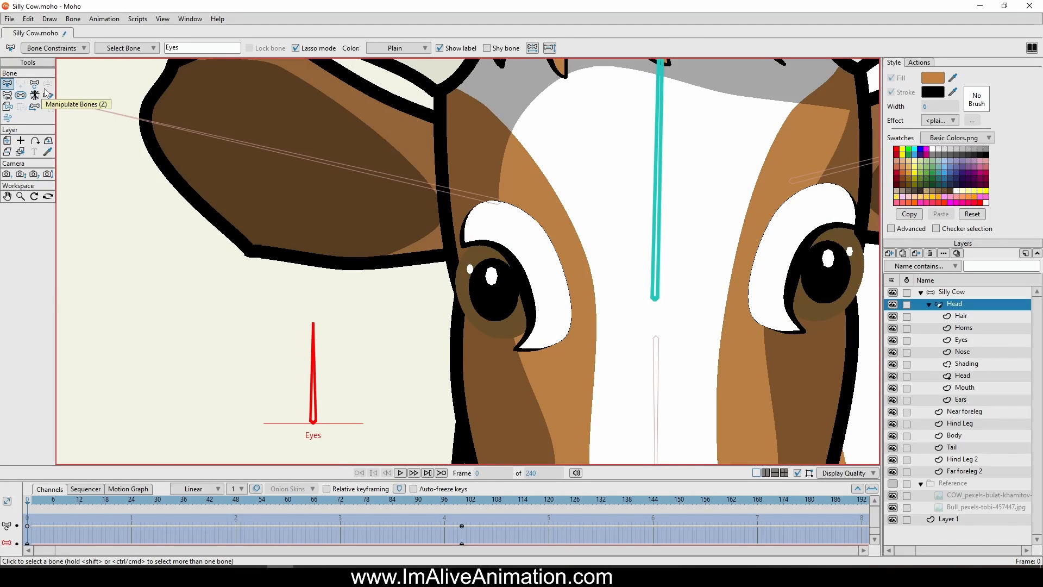
On the Head bone layer, move the Eyes dial's end keyframes to frame 120
{"action": "left_click", "coordinate": [967, 341]}
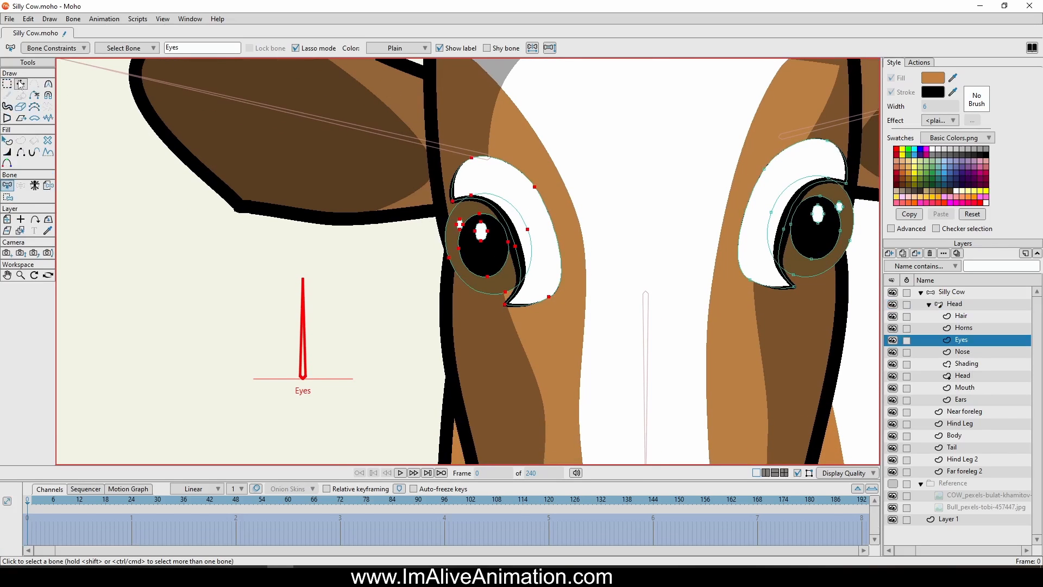
{"action": "left_click_drag", "start_coordinate": [28, 498], "coordinate": [548, 542]}
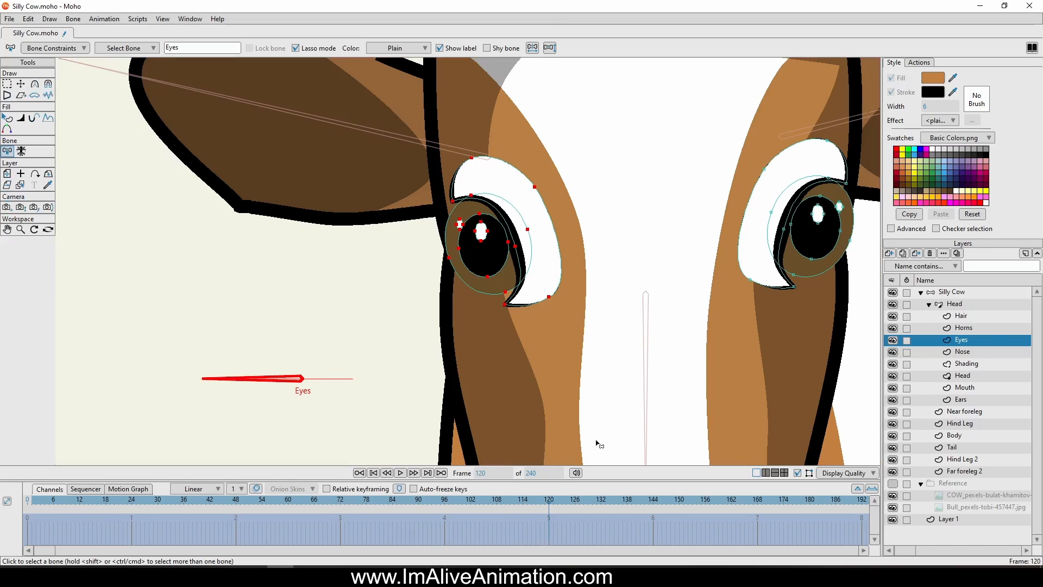
{"action": "left_click", "coordinate": [961, 304]}
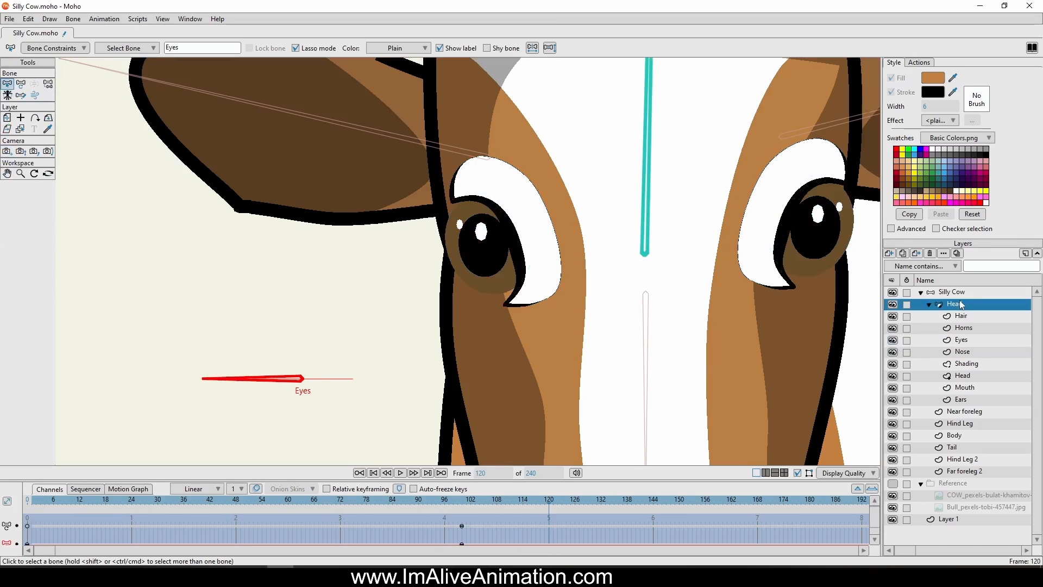
{"action": "left_click_drag", "start_coordinate": [460, 525], "coordinate": [548, 526]}
{"action": "left_click_drag", "start_coordinate": [602, 480], "coordinate": [600, 437]}
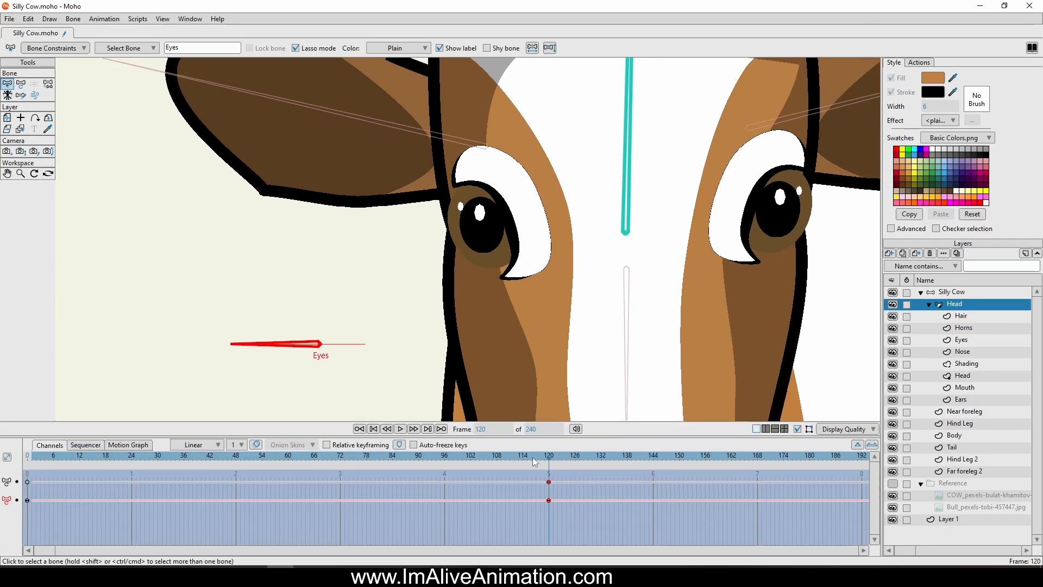
On the Eyes layer at frame 120, enlarge the white eye patch and its black lid line on the side nearer the dial
{"action": "left_click", "coordinate": [22, 130]}
{"action": "left_click", "coordinate": [526, 184]}
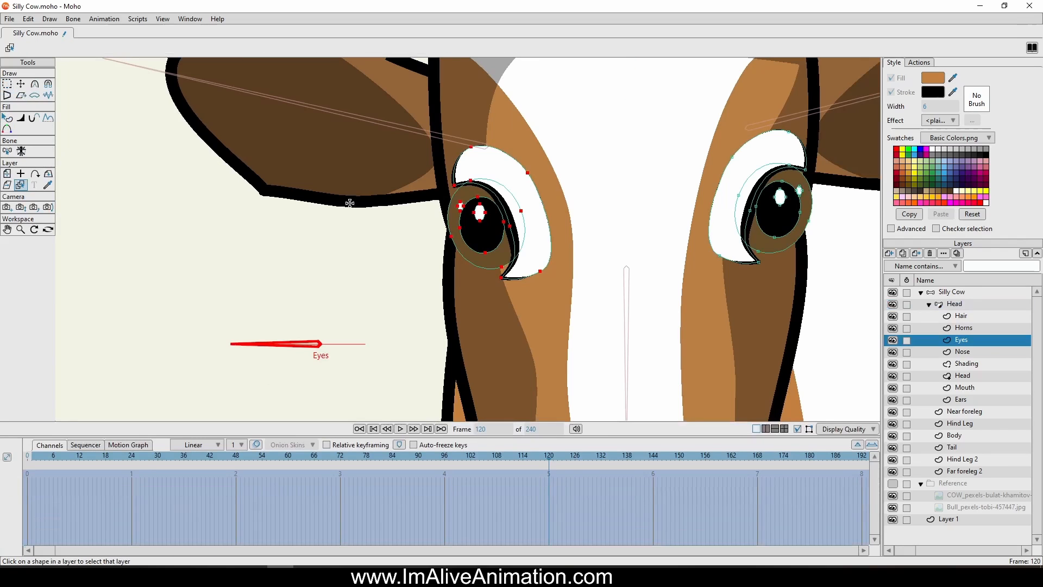
{"action": "left_click", "coordinate": [21, 83]}
{"action": "scroll", "coordinate": [566, 220], "scroll_direction": "up", "scroll_amount": 3}
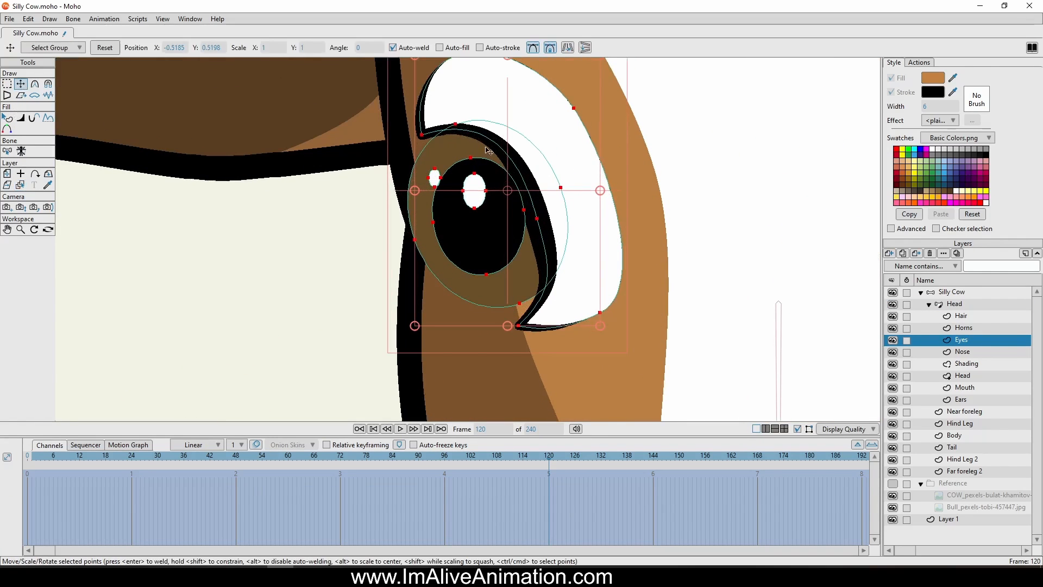
{"action": "left_click_drag", "start_coordinate": [475, 148], "coordinate": [476, 227]}
{"action": "scroll", "coordinate": [477, 228], "scroll_direction": "down", "scroll_amount": 2}
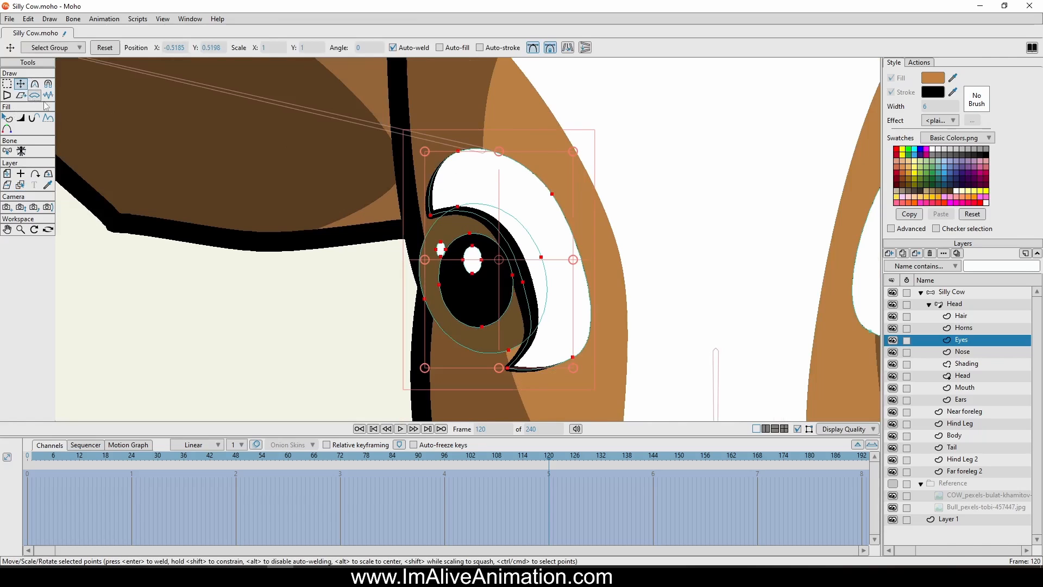
{"action": "left_click", "coordinate": [479, 178]}
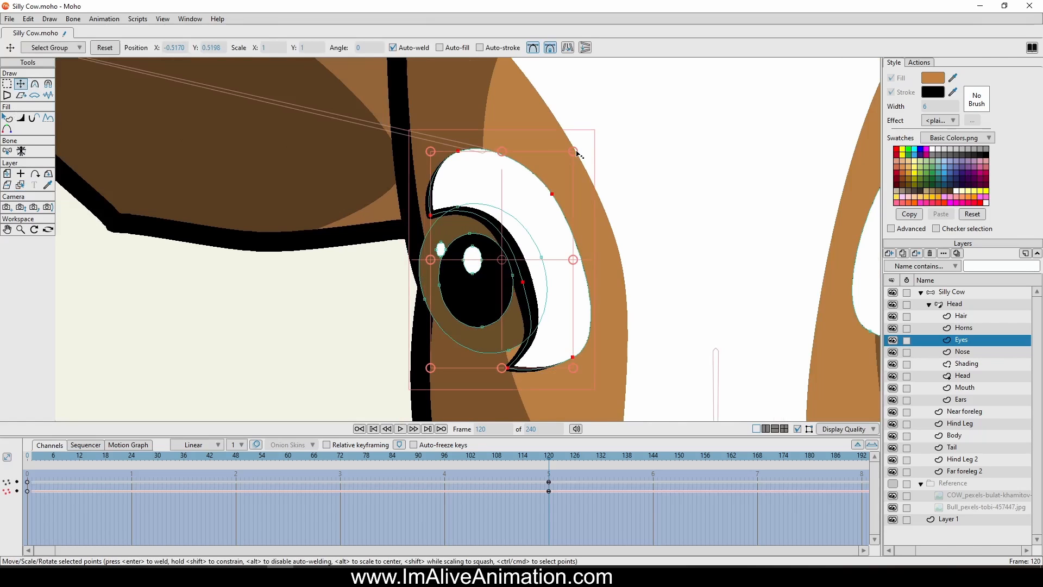
{"action": "left_click_drag", "start_coordinate": [568, 154], "coordinate": [631, 84]}
Reposition the enlarged white patch and lid line so they sit over the iris nearer the dial
{"action": "scroll", "coordinate": [724, 176], "scroll_direction": "down", "scroll_amount": 5}
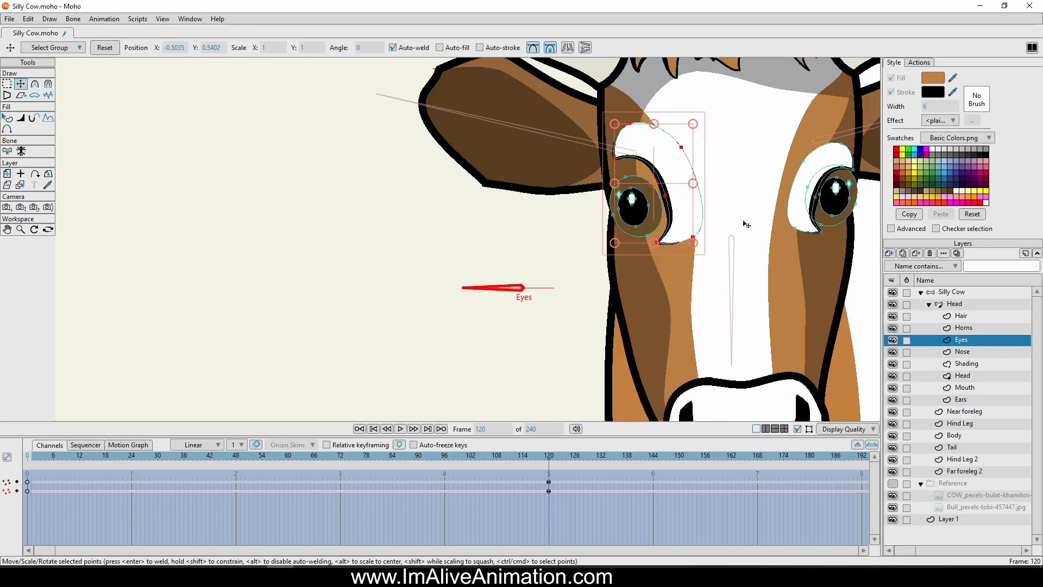
{"action": "left_click_drag", "start_coordinate": [707, 171], "coordinate": [660, 216]}
{"action": "left_click_drag", "start_coordinate": [647, 168], "coordinate": [642, 229]}
{"action": "key", "text": "ctrl+z"}
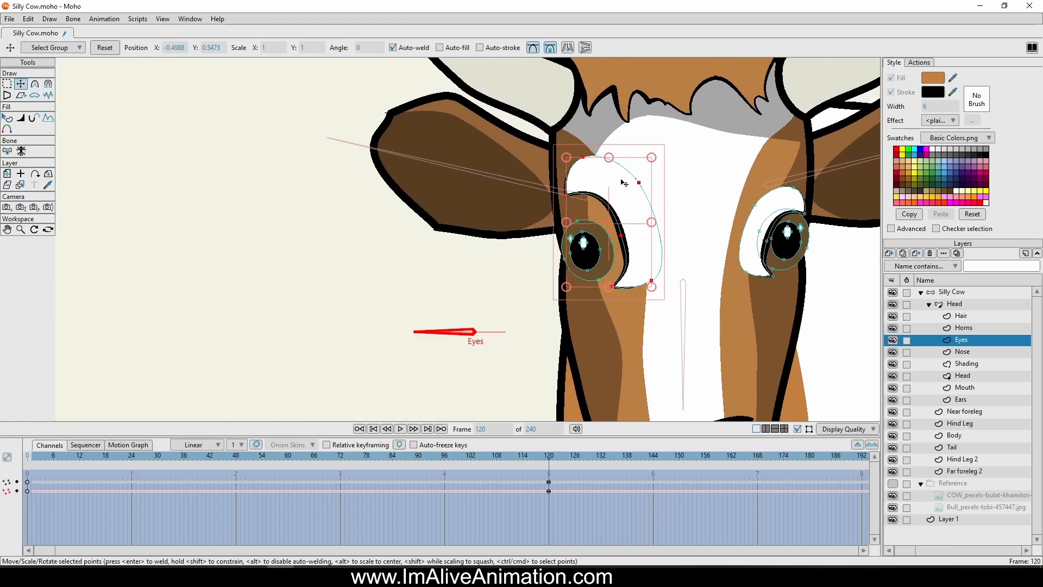
{"action": "left_click_drag", "start_coordinate": [623, 179], "coordinate": [601, 196]}
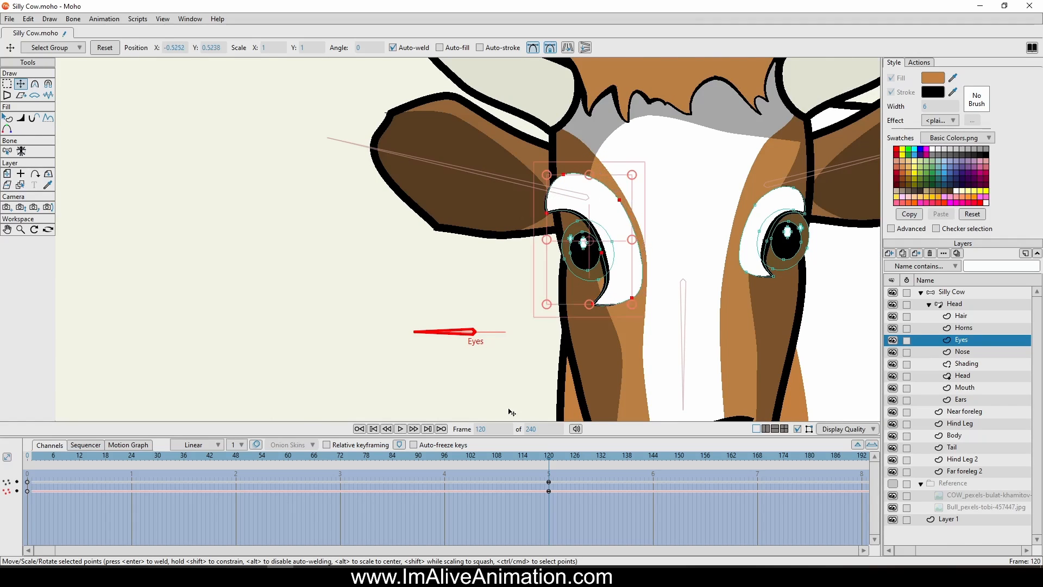
{"action": "left_click_drag", "start_coordinate": [548, 457], "coordinate": [549, 478]}
{"action": "scroll", "coordinate": [596, 223], "scroll_direction": "up", "scroll_amount": 2}
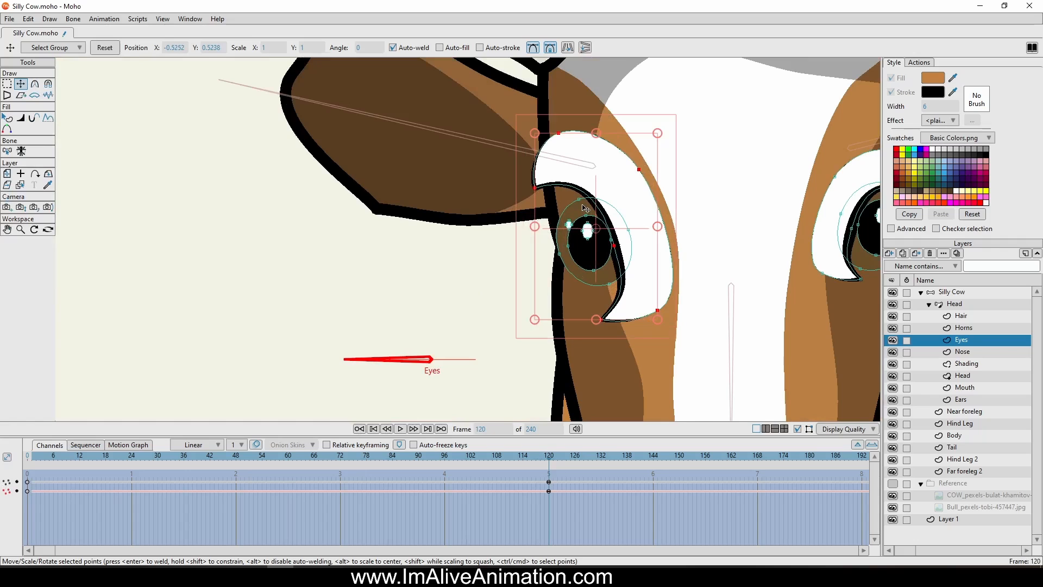
Select the iris and pupil of the eye nearer the dial, enlarge them and fit them beneath the lid
{"action": "left_click", "coordinate": [581, 207]}
{"action": "scroll", "coordinate": [570, 231], "scroll_direction": "up", "scroll_amount": 4}
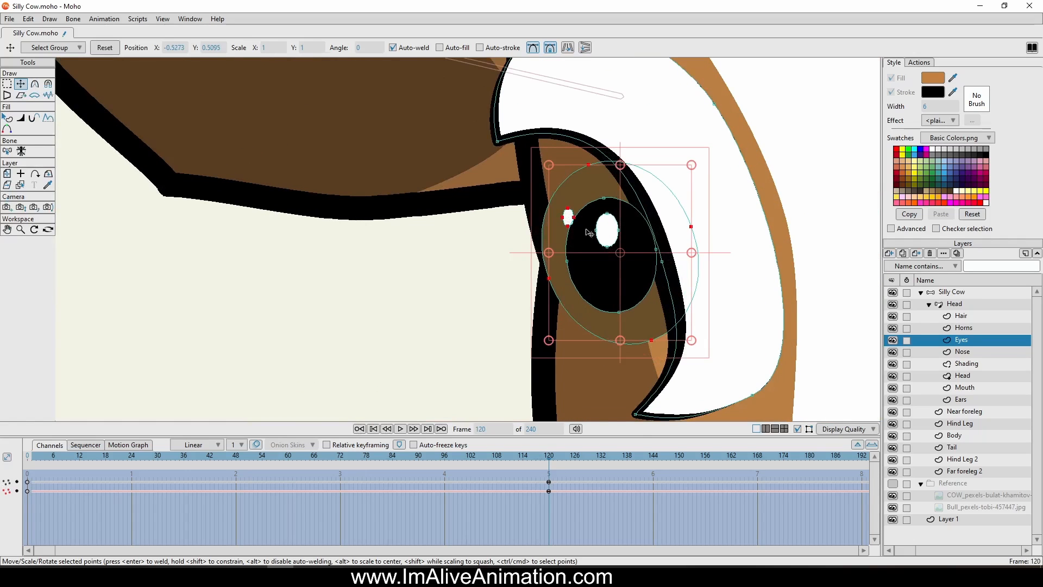
{"action": "left_click", "coordinate": [636, 278]}
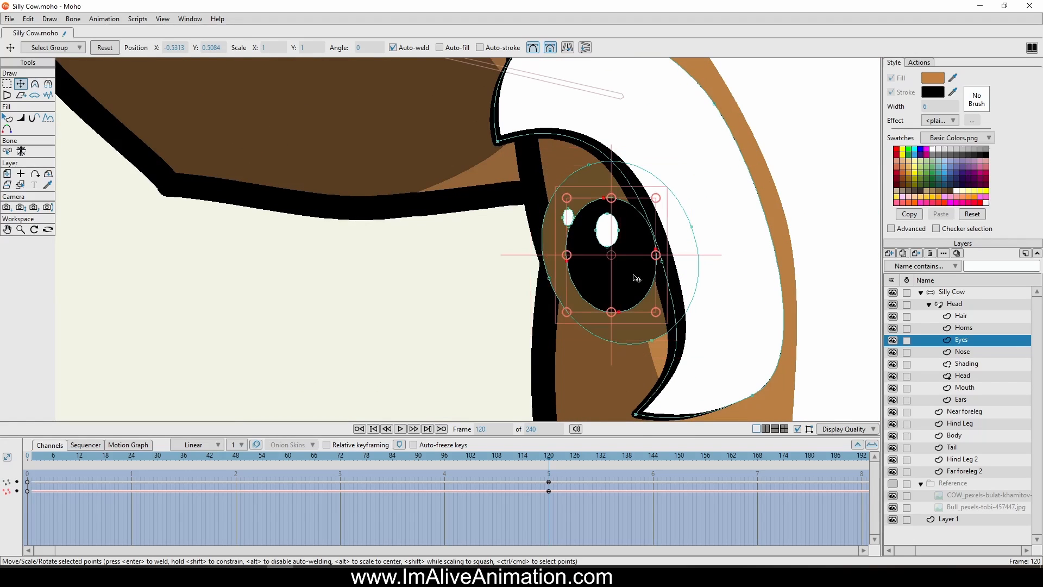
{"action": "left_click_drag", "start_coordinate": [601, 160], "coordinate": [601, 163]}
{"action": "left_click", "coordinate": [601, 163], "text": "shift"}
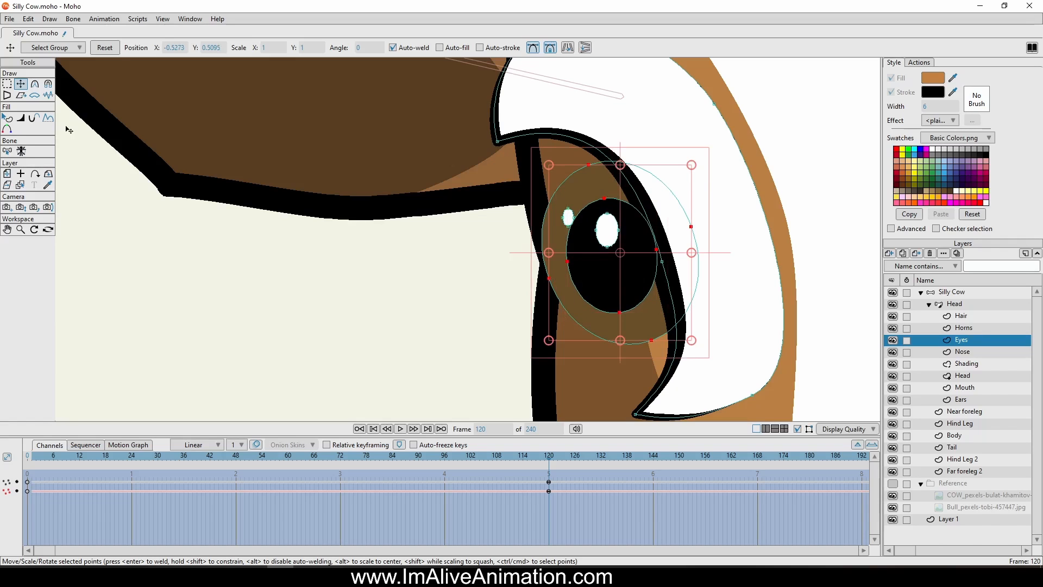
{"action": "left_click_drag", "start_coordinate": [546, 166], "coordinate": [409, 104]}
{"action": "scroll", "coordinate": [515, 169], "scroll_direction": "down", "scroll_amount": 3}
{"action": "left_click_drag", "start_coordinate": [562, 185], "coordinate": [565, 216]}
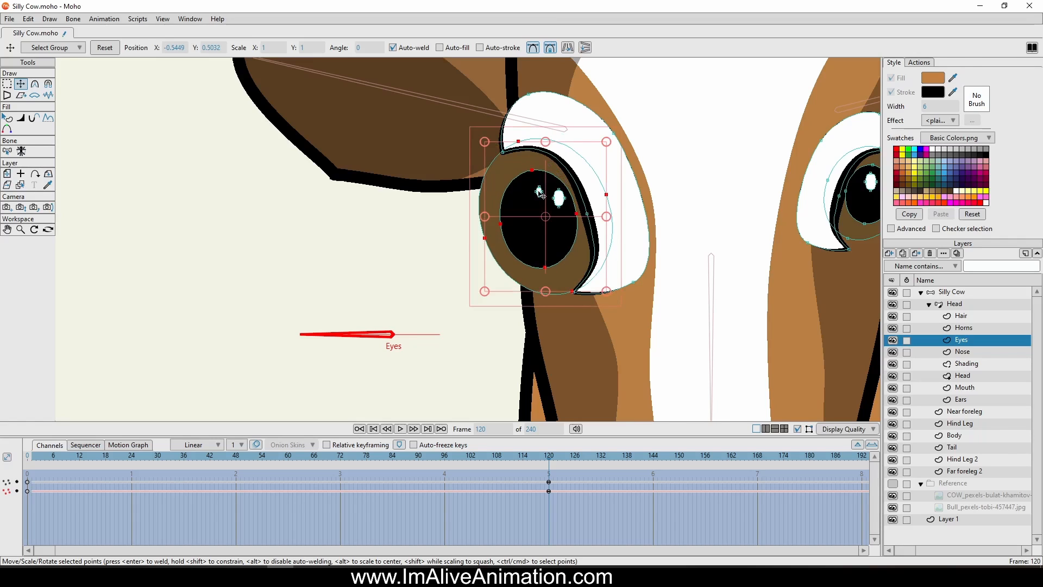
Move both white highlights onto the enlarged pupil of the eye nearer the dial
{"action": "left_click", "coordinate": [540, 192]}
{"action": "scroll", "coordinate": [558, 199], "scroll_direction": "up", "scroll_amount": 3}
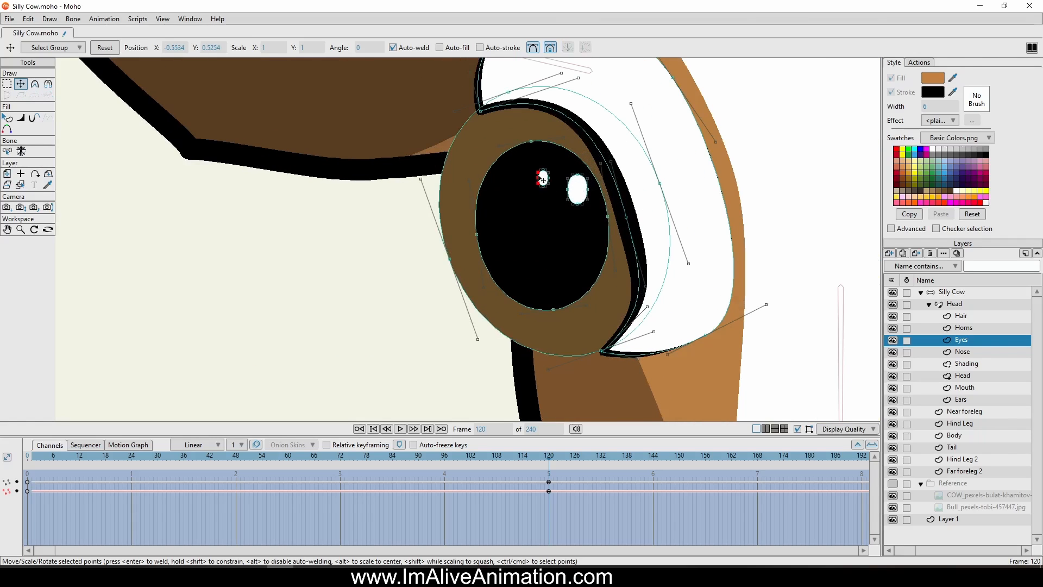
{"action": "left_click", "coordinate": [543, 178]}
{"action": "left_click_drag", "start_coordinate": [566, 251], "coordinate": [545, 229]}
{"action": "left_click", "coordinate": [579, 196]}
{"action": "scroll", "coordinate": [587, 257], "scroll_direction": "down", "scroll_amount": 4}
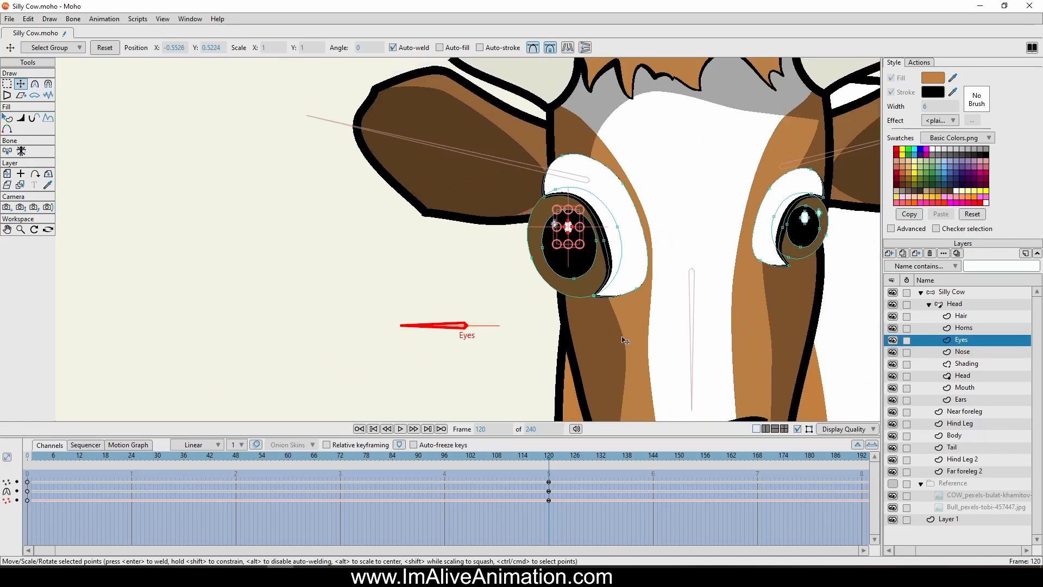
Set all of the Eyes layer's keyframes in this action to linear interpolation
{"action": "mouse_move", "coordinate": [26, 461]}
{"action": "left_mouse_down"}
{"action": "mouse_move", "coordinate": [440, 472]}
{"action": "mouse_move", "coordinate": [26, 468]}
{"action": "left_mouse_up"}
{"action": "left_click_drag", "start_coordinate": [634, 542], "coordinate": [28, 481]}
{"action": "right_click", "coordinate": [28, 481]}
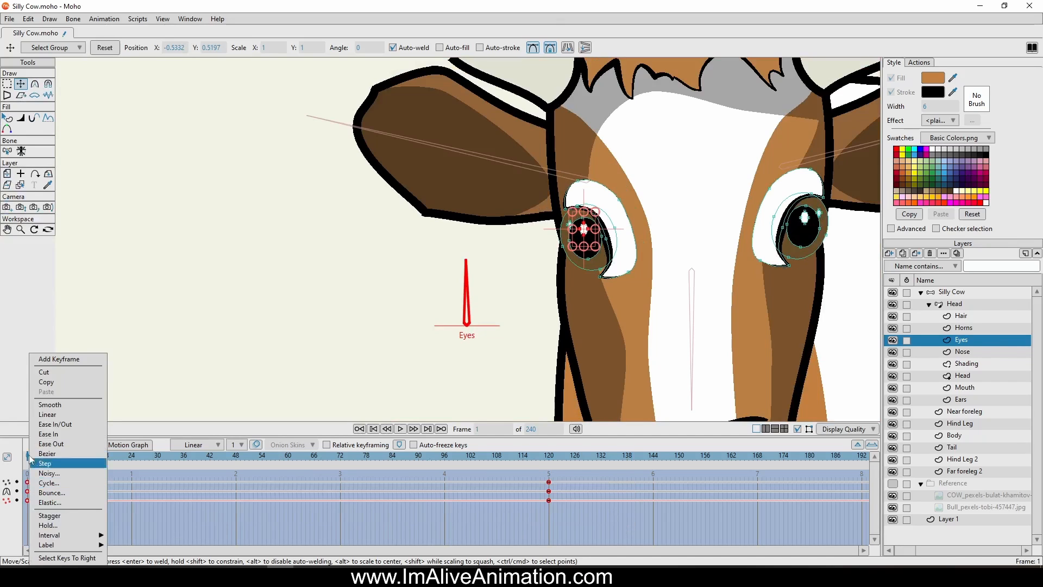
{"action": "left_click", "coordinate": [45, 415]}
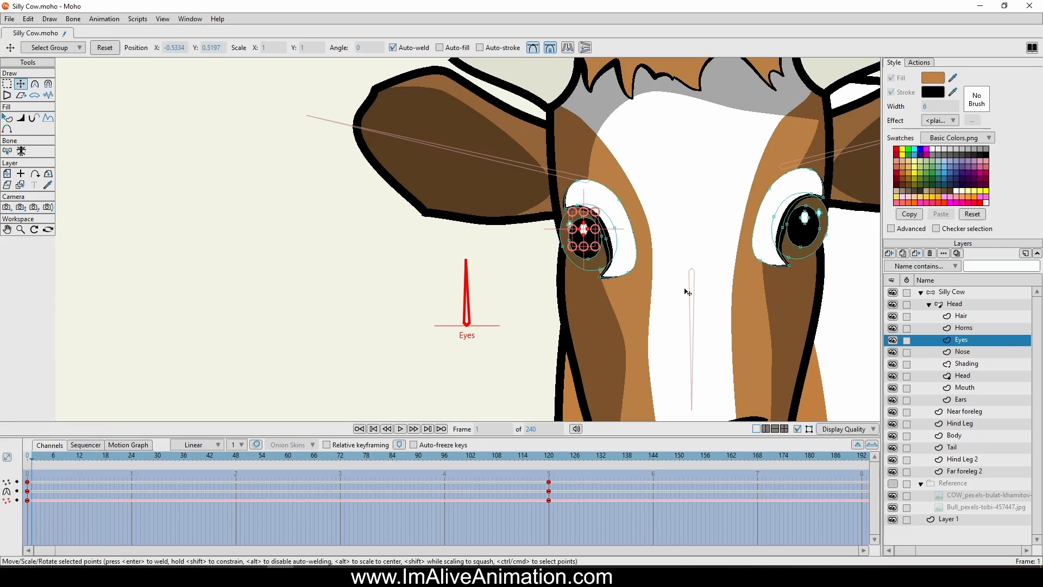
At frame 120, lasso the white patch, lid, iris and pupil of the eye farther from the dial, enlarge them and recentre them
{"action": "left_click", "coordinate": [551, 462]}
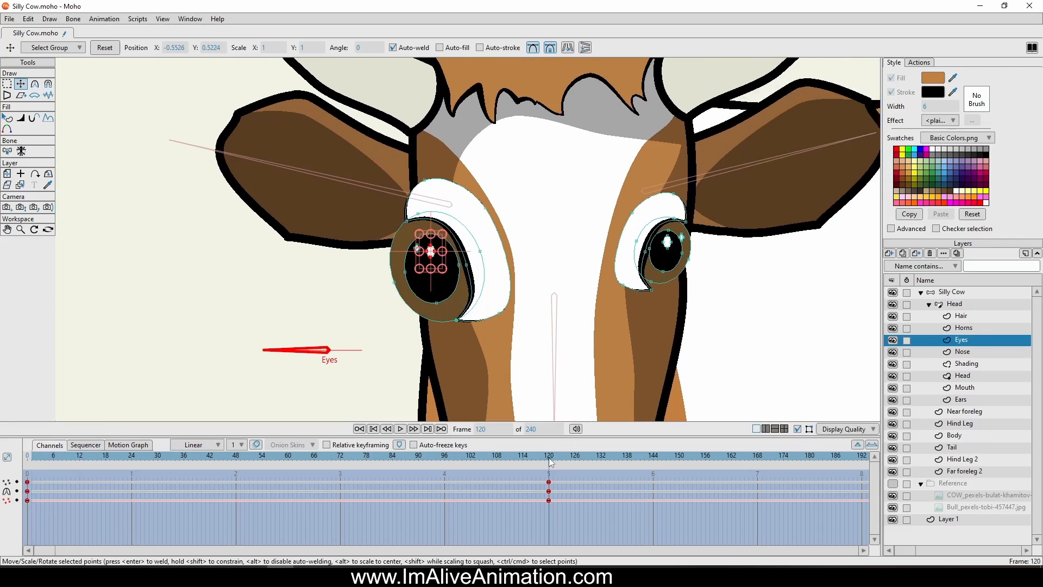
{"action": "left_click", "coordinate": [7, 84]}
{"action": "scroll", "coordinate": [640, 262], "scroll_direction": "up", "scroll_amount": 2}
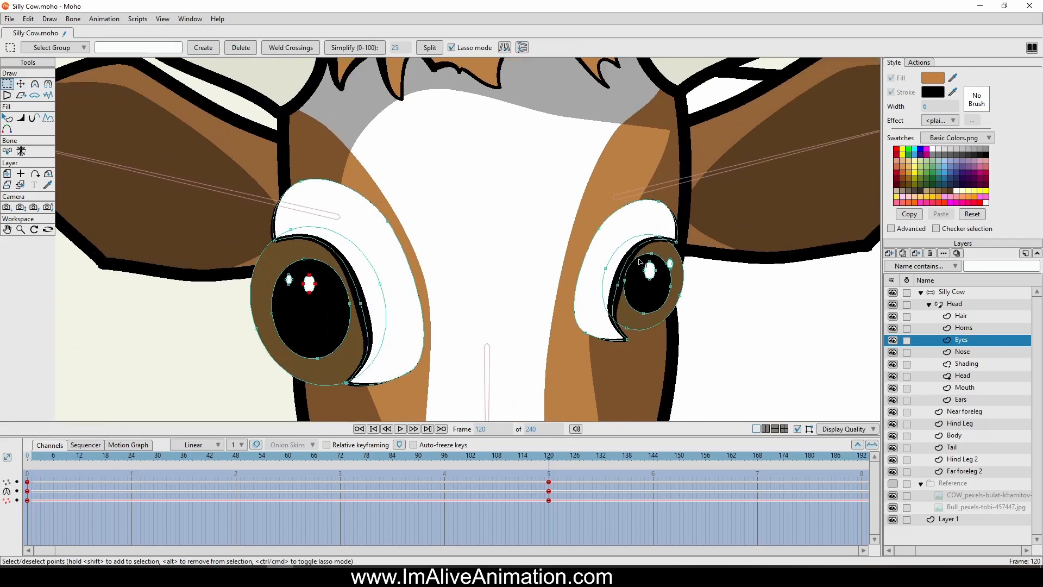
{"action": "mouse_move", "coordinate": [651, 175]}
{"action": "left_mouse_down"}
{"action": "mouse_move", "coordinate": [534, 278]}
{"action": "mouse_move", "coordinate": [577, 364]}
{"action": "mouse_move", "coordinate": [645, 368]}
{"action": "mouse_move", "coordinate": [661, 321]}
{"action": "left_mouse_up"}
{"action": "mouse_move", "coordinate": [639, 266]}
{"action": "left_mouse_down"}
{"action": "mouse_move", "coordinate": [651, 259]}
{"action": "mouse_move", "coordinate": [663, 270]}
{"action": "left_mouse_up"}
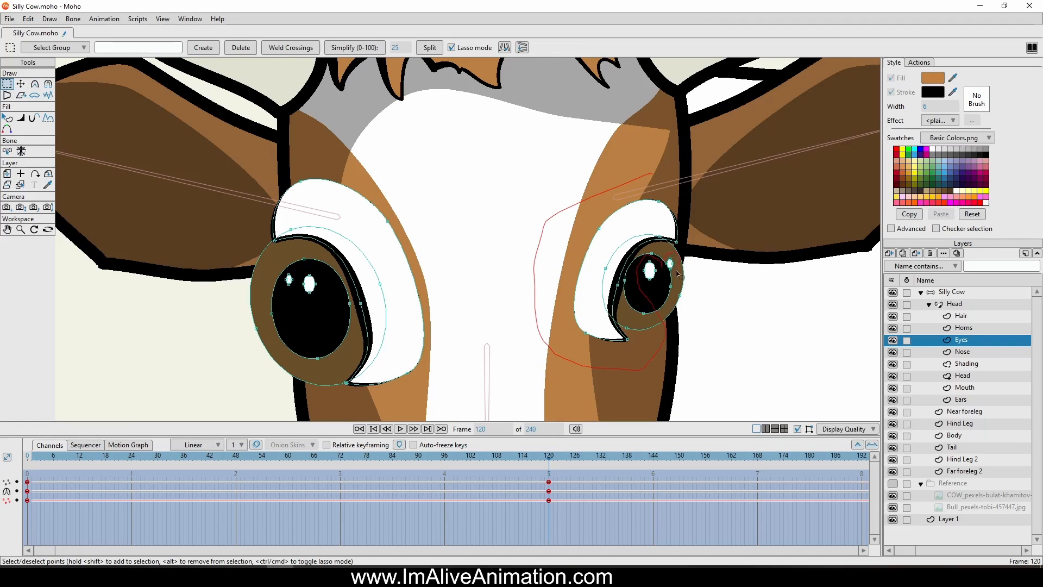
{"action": "mouse_move", "coordinate": [670, 306]}
{"action": "left_mouse_down"}
{"action": "mouse_move", "coordinate": [728, 263]}
{"action": "mouse_move", "coordinate": [684, 173]}
{"action": "left_mouse_up"}
{"action": "left_click", "coordinate": [20, 84]}
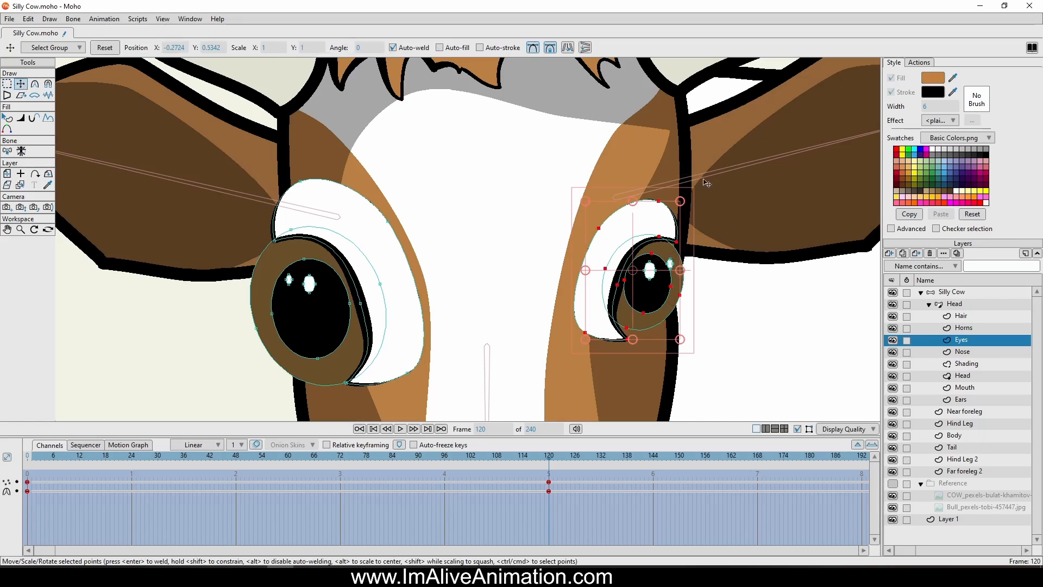
{"action": "left_click_drag", "start_coordinate": [683, 205], "coordinate": [729, 151]}
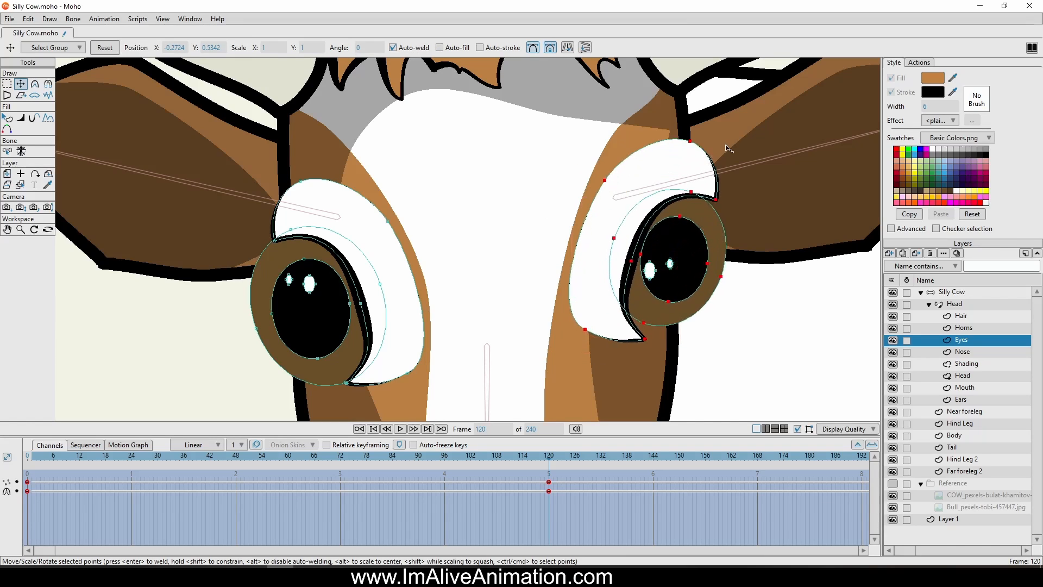
{"action": "left_click_drag", "start_coordinate": [664, 236], "coordinate": [653, 268]}
Reposition both white highlights on the enlarged pupil of the eye farther from the dial at frame 120
{"action": "scroll", "coordinate": [662, 277], "scroll_direction": "up", "scroll_amount": 2}
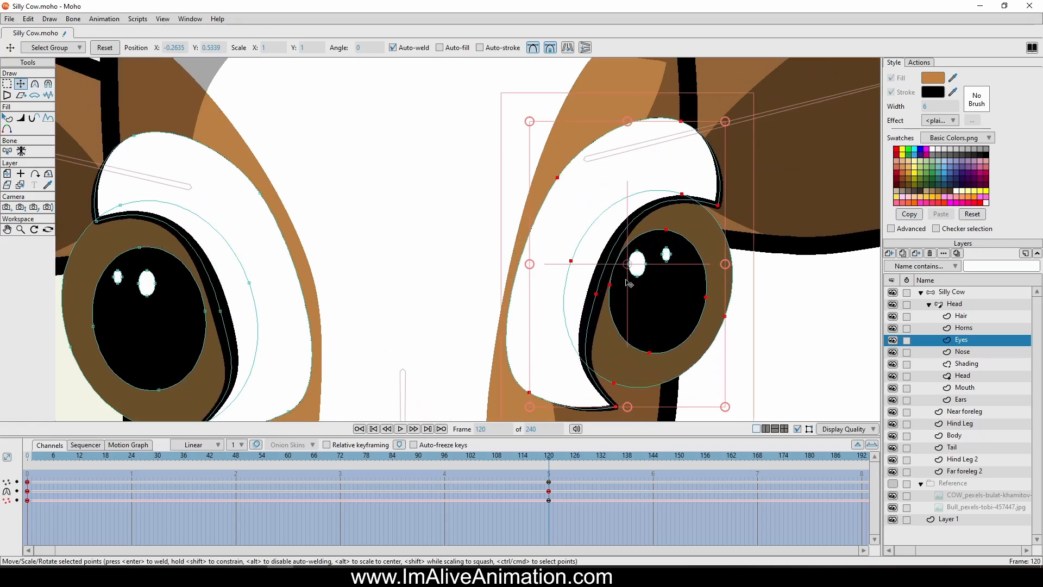
{"action": "left_click", "coordinate": [637, 264], "text": "ctrl"}
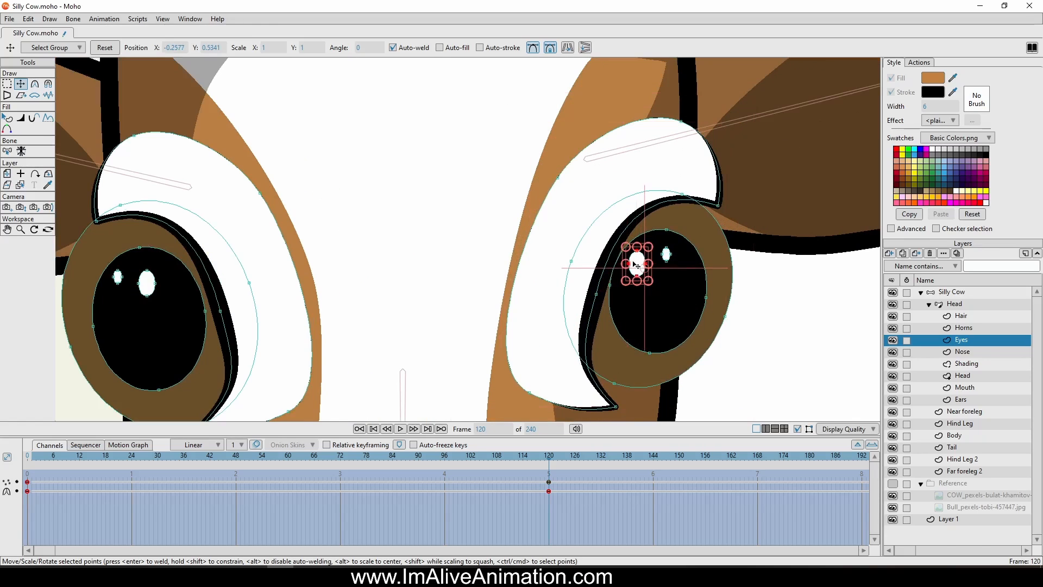
{"action": "left_click_drag", "start_coordinate": [646, 266], "coordinate": [680, 253]}
{"action": "left_click", "coordinate": [667, 253], "text": "ctrl"}
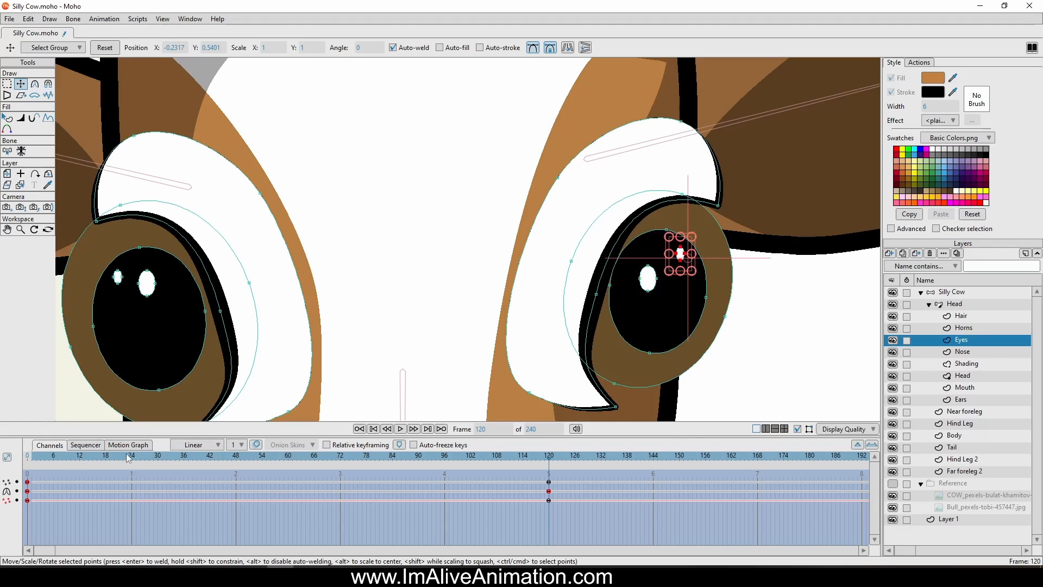
{"action": "left_click_drag", "start_coordinate": [33, 456], "coordinate": [214, 467]}
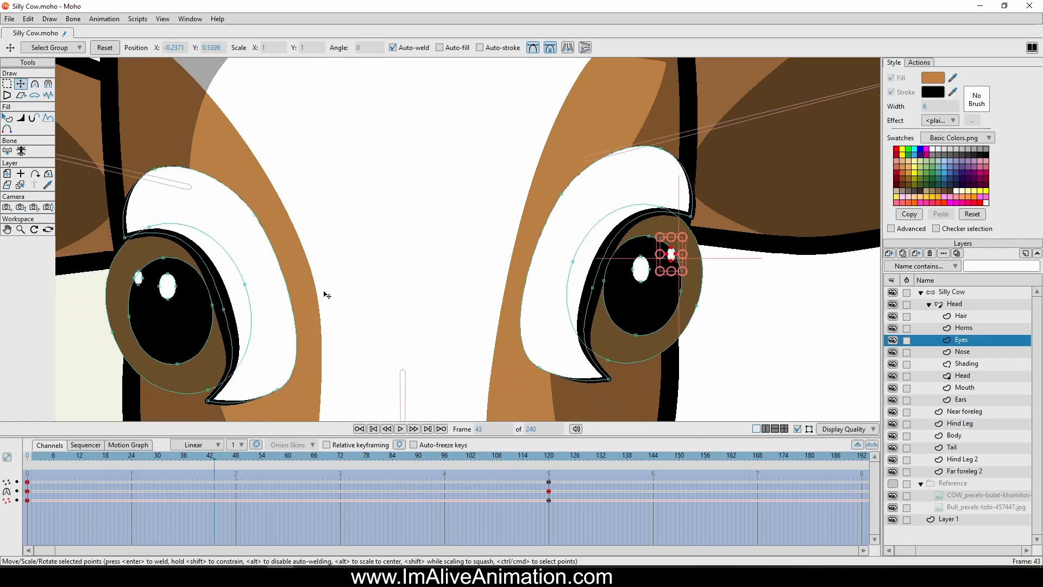
{"action": "scroll", "coordinate": [329, 288], "scroll_direction": "down", "scroll_amount": 2}
{"action": "left_click_drag", "start_coordinate": [33, 454], "coordinate": [549, 501]}
{"action": "left_click", "coordinate": [536, 276], "text": "ctrl"}
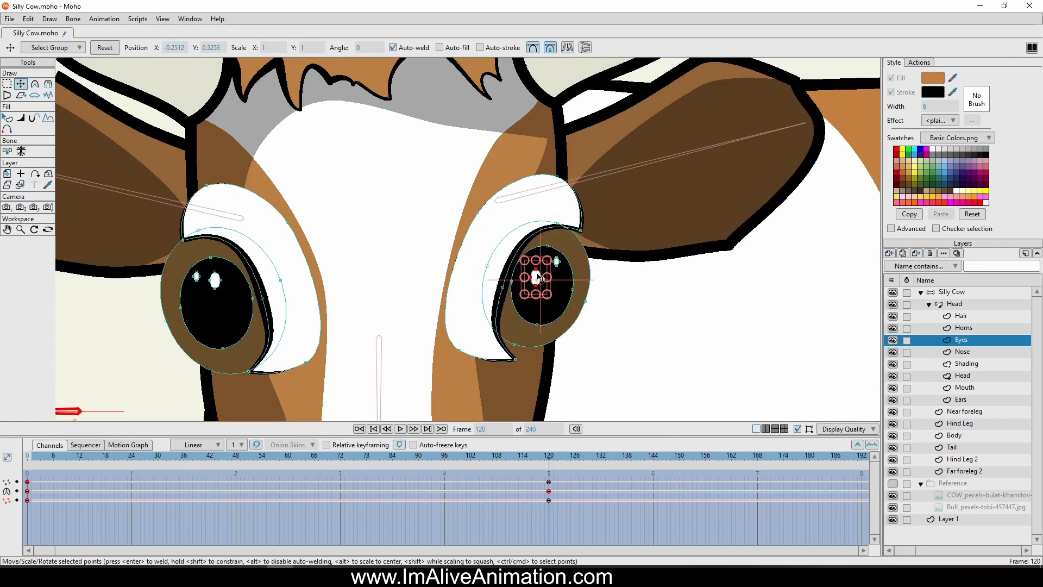
{"action": "left_click_drag", "start_coordinate": [638, 316], "coordinate": [643, 304]}
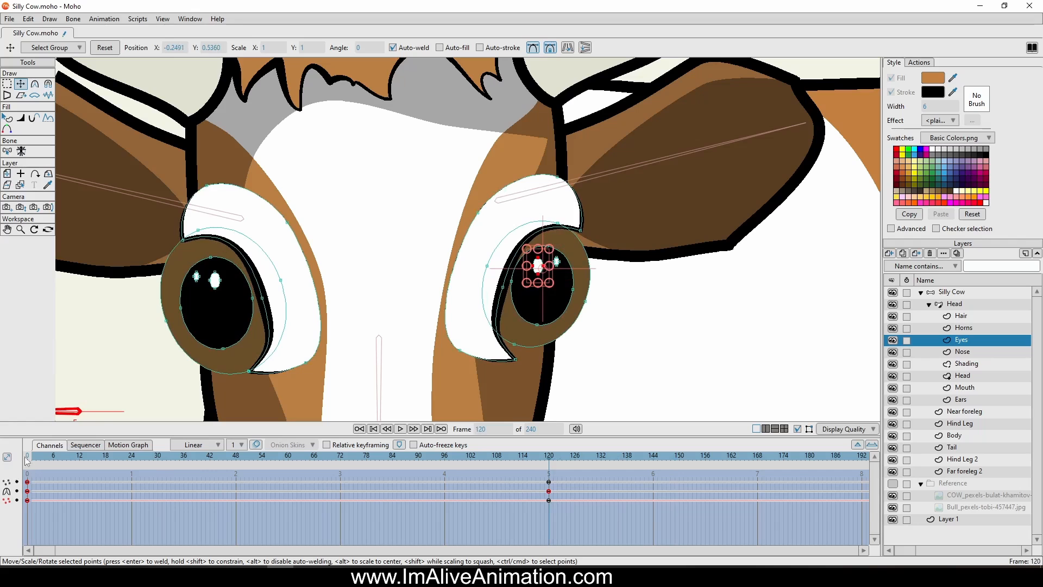
Scrub through the Eyes action to check how both eyes widen, and return to frame 0
{"action": "left_click_drag", "start_coordinate": [28, 461], "coordinate": [163, 465]}
{"action": "scroll", "coordinate": [385, 201], "scroll_direction": "down", "scroll_amount": 8}
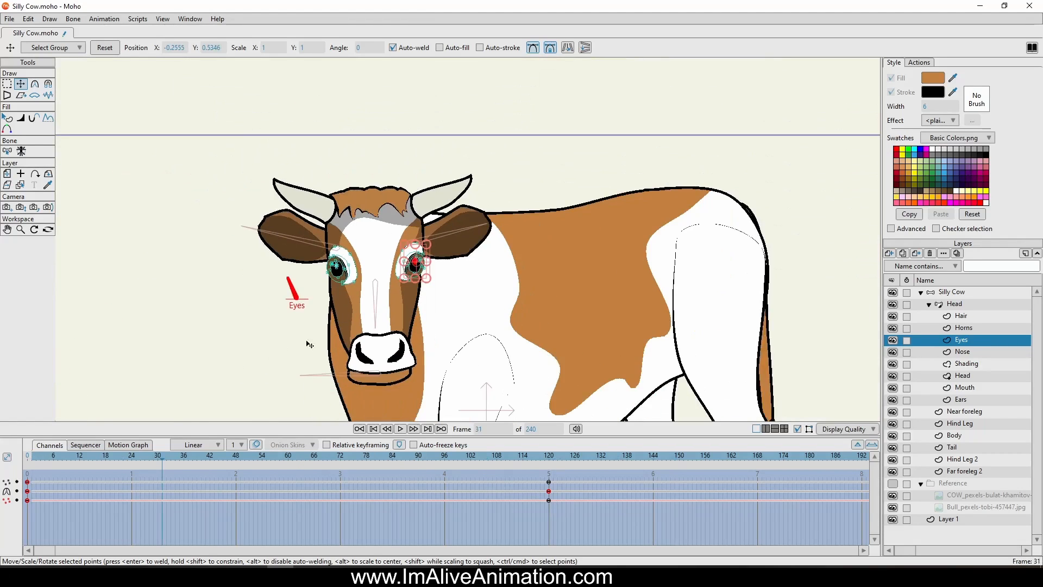
{"action": "left_click_drag", "start_coordinate": [309, 345], "coordinate": [364, 319]}
{"action": "left_click_drag", "start_coordinate": [28, 460], "coordinate": [1, 481]}
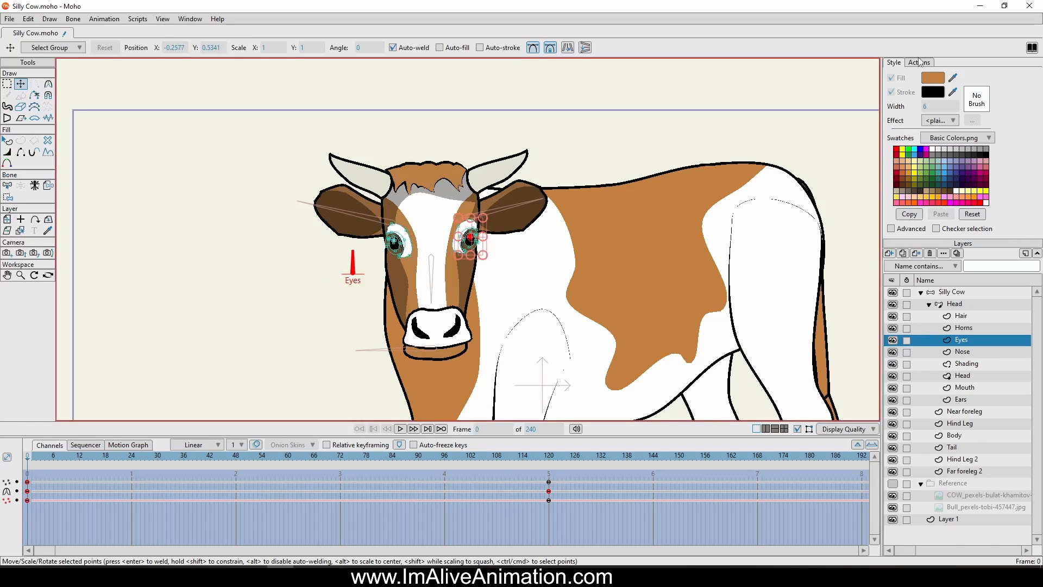
In the Eyes 2 action at frame 120, bring both lid corners of the eye nearer the dial together at its outer edge
{"action": "left_click", "coordinate": [915, 63]}
{"action": "double_click", "coordinate": [904, 135]}
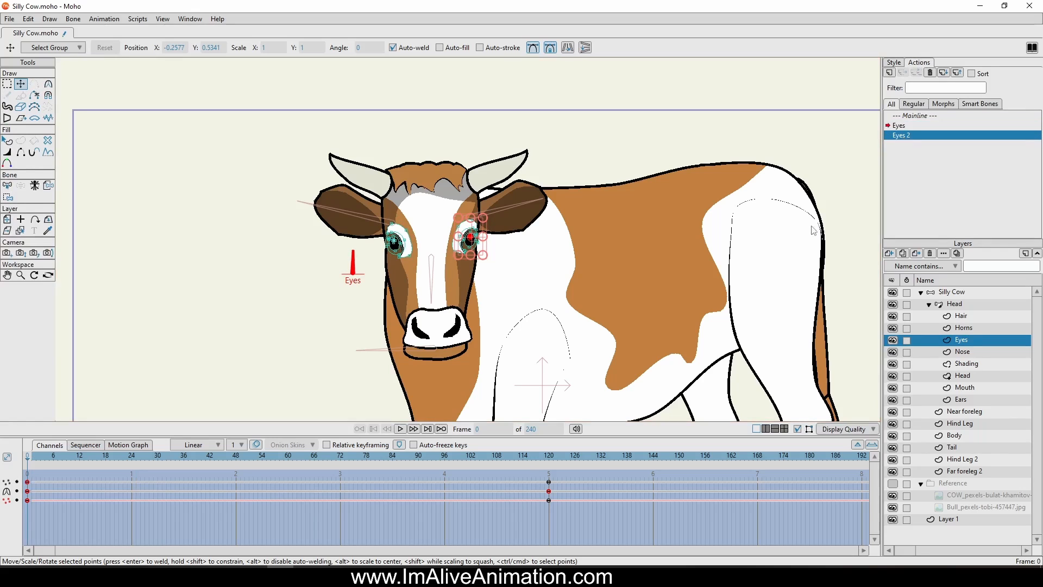
{"action": "left_click", "coordinate": [548, 455]}
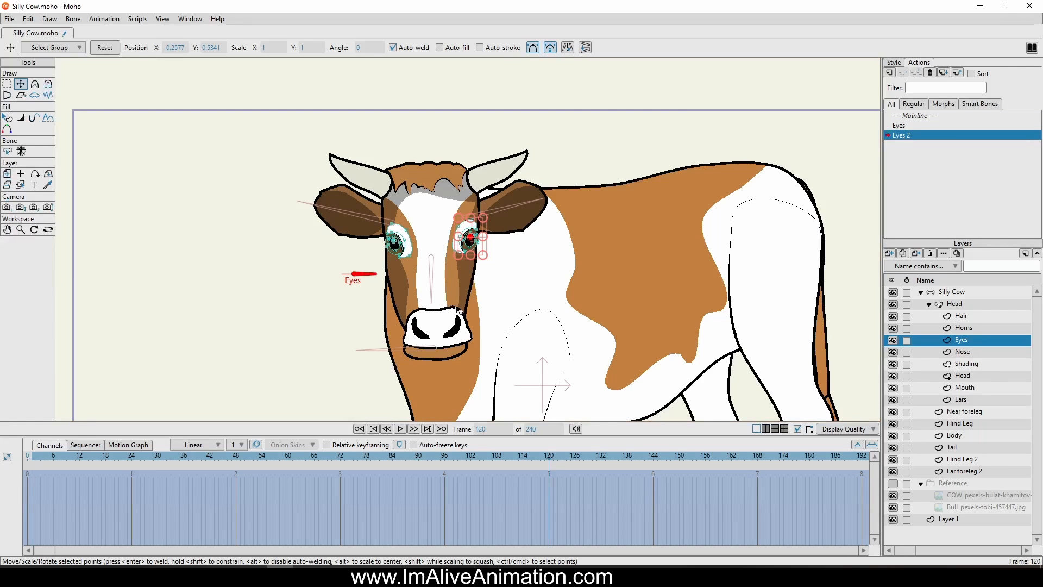
{"action": "scroll", "coordinate": [406, 221], "scroll_direction": "up", "scroll_amount": 3}
{"action": "scroll", "coordinate": [396, 237], "scroll_direction": "up", "scroll_amount": 2}
{"action": "scroll", "coordinate": [495, 193], "scroll_direction": "up", "scroll_amount": 2}
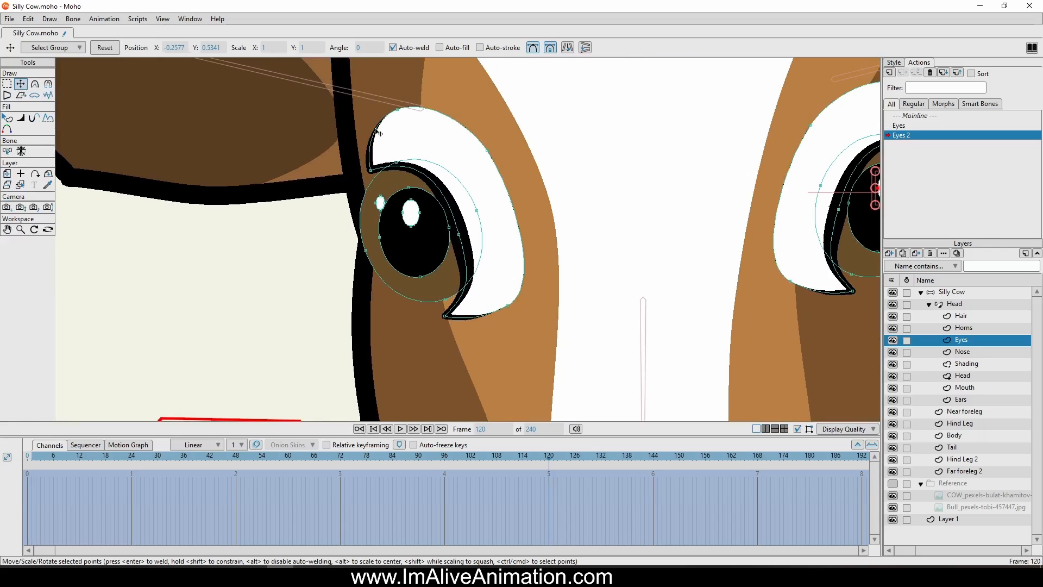
{"action": "scroll", "coordinate": [364, 187], "scroll_direction": "up", "scroll_amount": 2}
{"action": "left_click", "coordinate": [363, 186]}
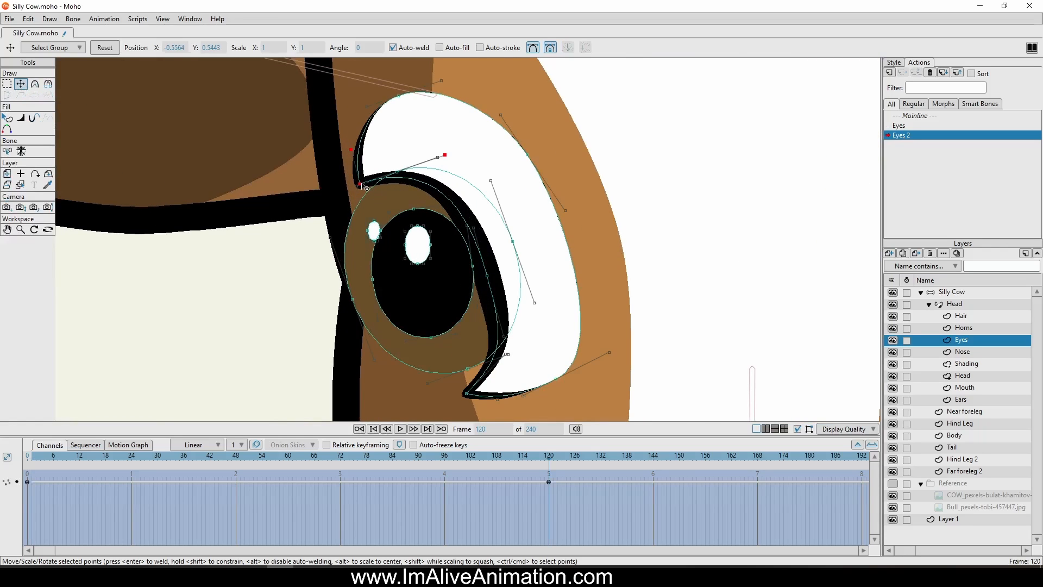
{"action": "left_click_drag", "start_coordinate": [364, 187], "coordinate": [372, 298]}
{"action": "left_click_drag", "start_coordinate": [467, 396], "coordinate": [352, 308]}
{"action": "left_click_drag", "start_coordinate": [290, 258], "coordinate": [318, 252]}
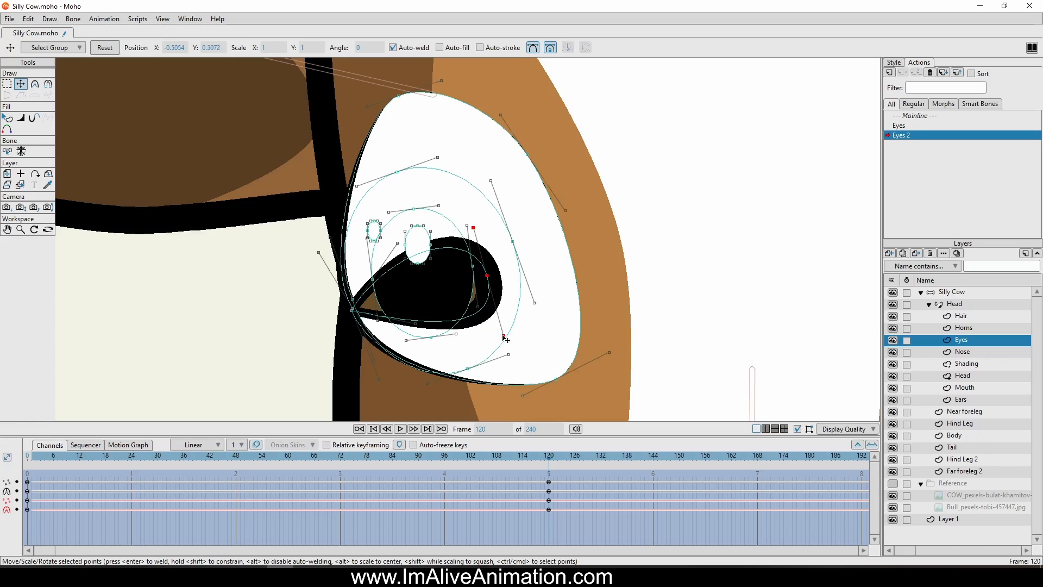
Flatten the lid of the eye nearer the dial into a gently curved closed line and thin the stroke at its inner end
{"action": "left_click_drag", "start_coordinate": [503, 336], "coordinate": [463, 303]}
{"action": "left_click_drag", "start_coordinate": [469, 226], "coordinate": [454, 277]}
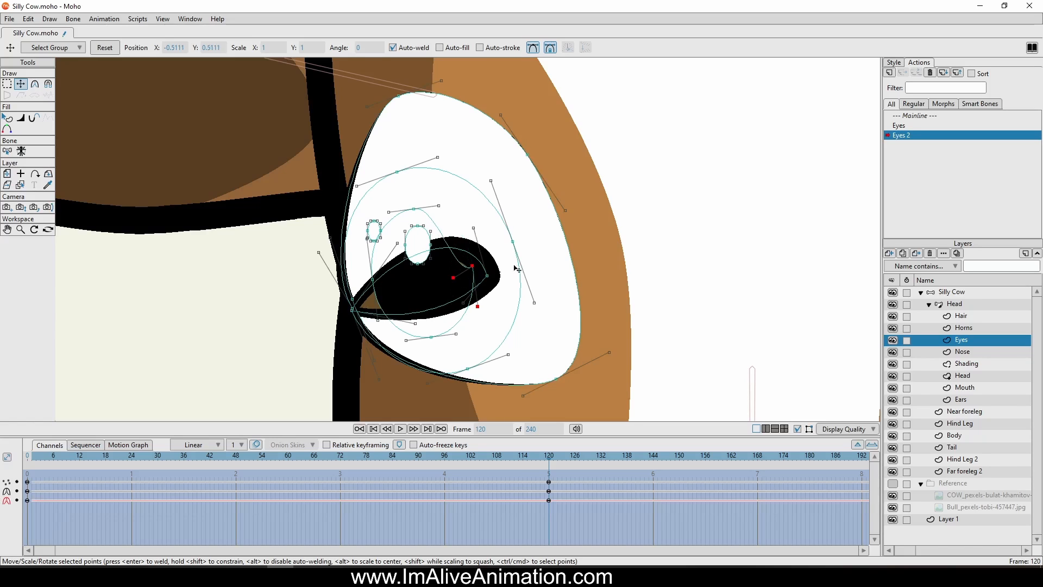
{"action": "key", "text": "ctrl+z"}
{"action": "left_click_drag", "start_coordinate": [473, 228], "coordinate": [454, 291]}
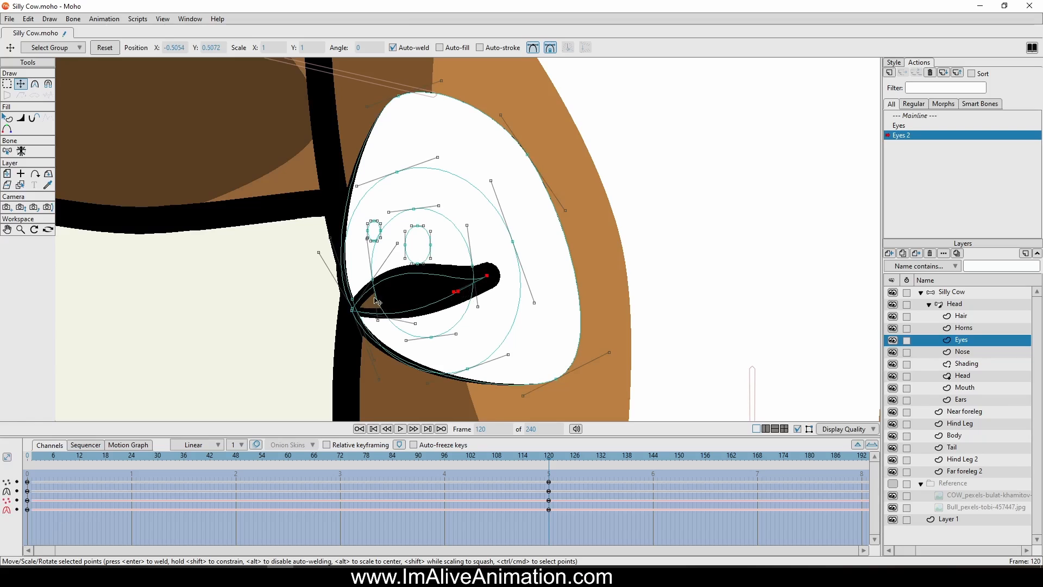
{"action": "left_click_drag", "start_coordinate": [397, 244], "coordinate": [421, 314]}
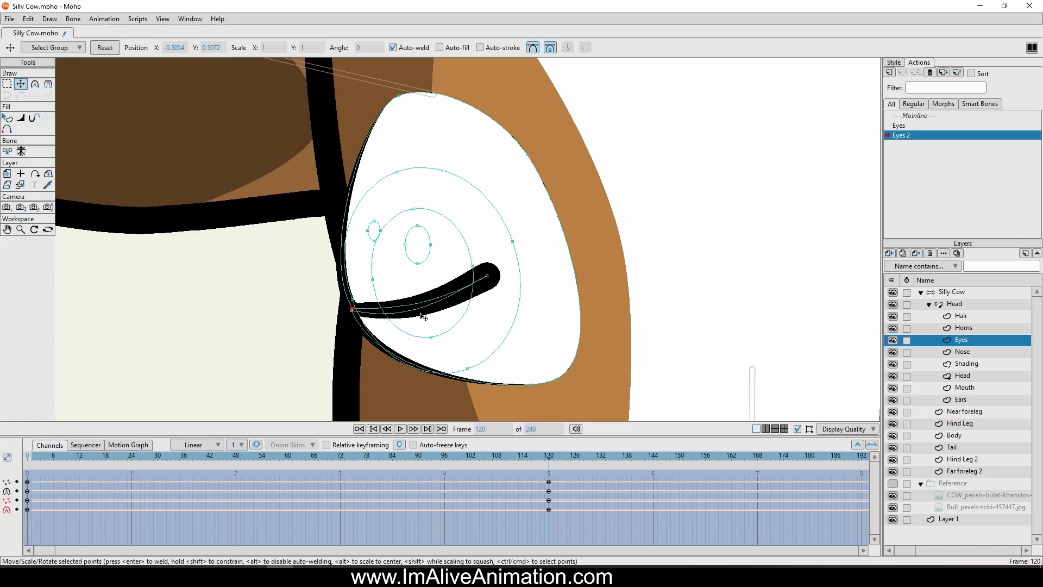
{"action": "left_click", "coordinate": [20, 118]}
{"action": "left_click_drag", "start_coordinate": [505, 276], "coordinate": [485, 279]}
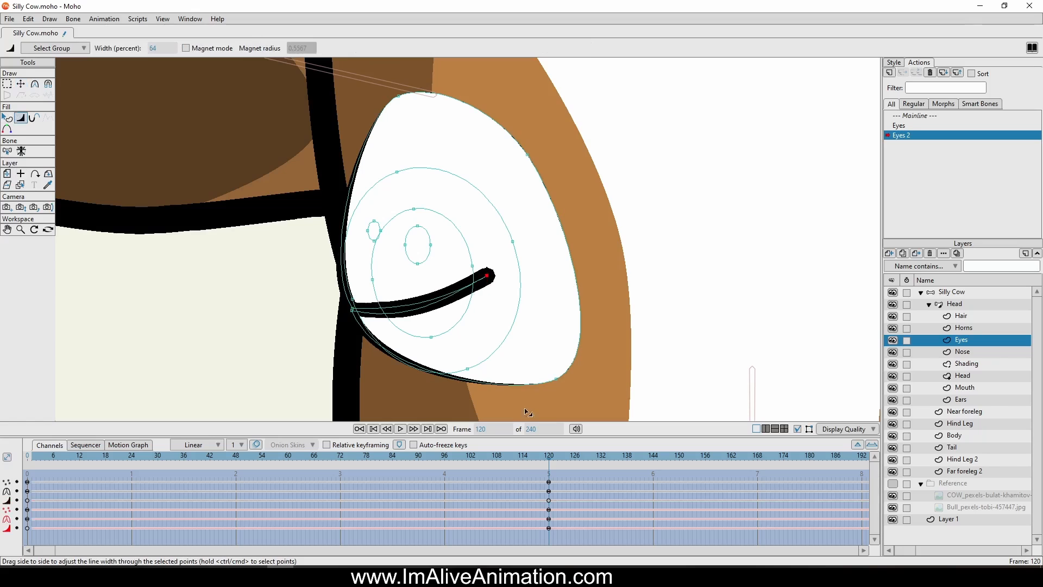
Set all of the Eyes layer's keyframes in Eyes 2 to linear interpolation and scrub through the closing of the first eye
{"action": "scroll", "coordinate": [583, 267], "scroll_direction": "down", "scroll_amount": 3}
{"action": "left_click_drag", "start_coordinate": [575, 530], "coordinate": [28, 480]}
{"action": "right_click", "coordinate": [28, 481]}
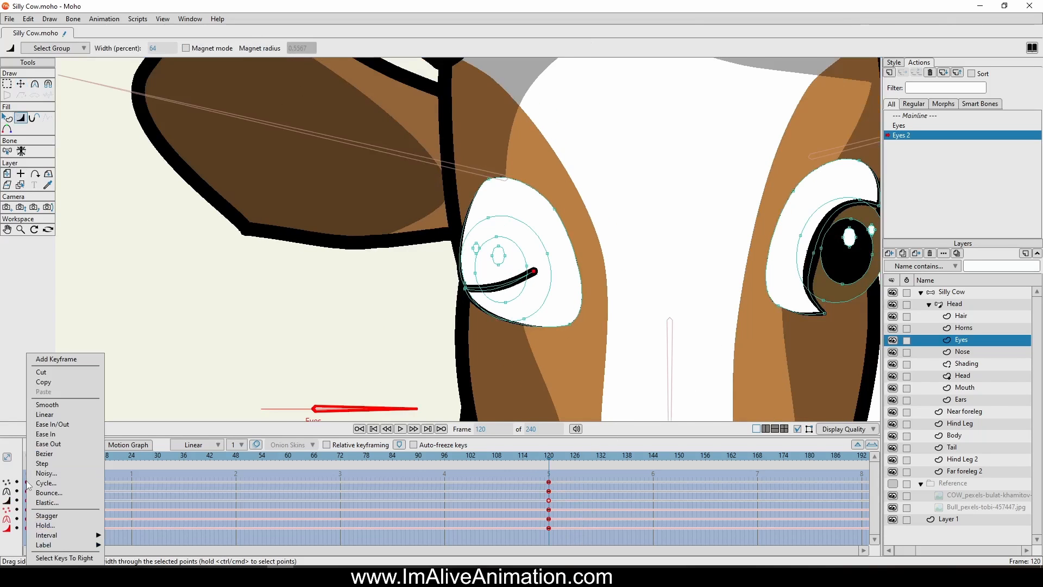
{"action": "left_click", "coordinate": [49, 423]}
{"action": "scroll", "coordinate": [523, 190], "scroll_direction": "down", "scroll_amount": 2}
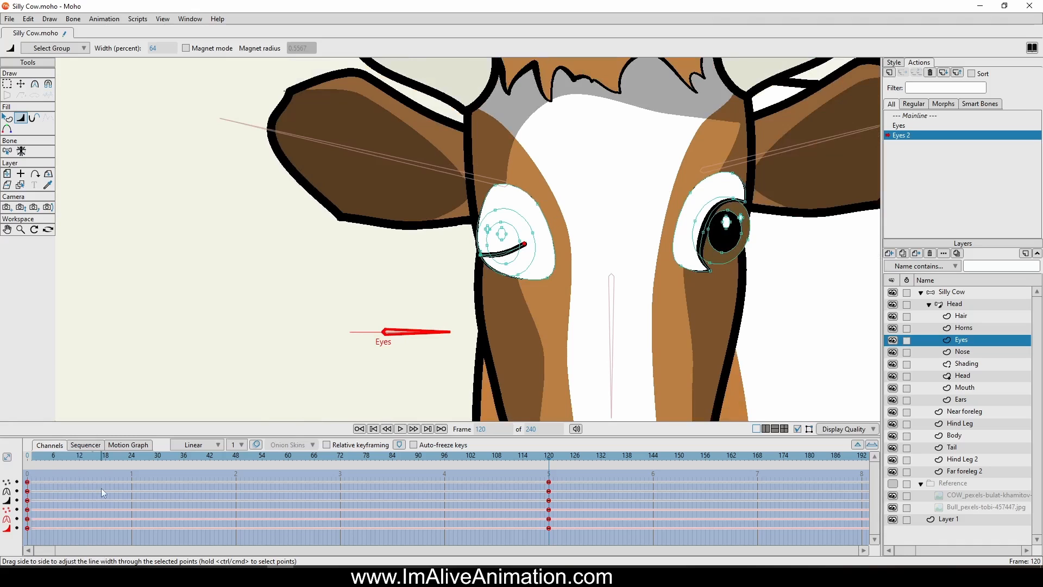
{"action": "left_click_drag", "start_coordinate": [28, 454], "coordinate": [566, 491]}
{"action": "left_click_drag", "start_coordinate": [488, 490], "coordinate": [551, 492]}
At frame 120, bring both lid corners of the eye farther from the dial together at its outer edge
{"action": "scroll", "coordinate": [676, 300], "scroll_direction": "up", "scroll_amount": 3}
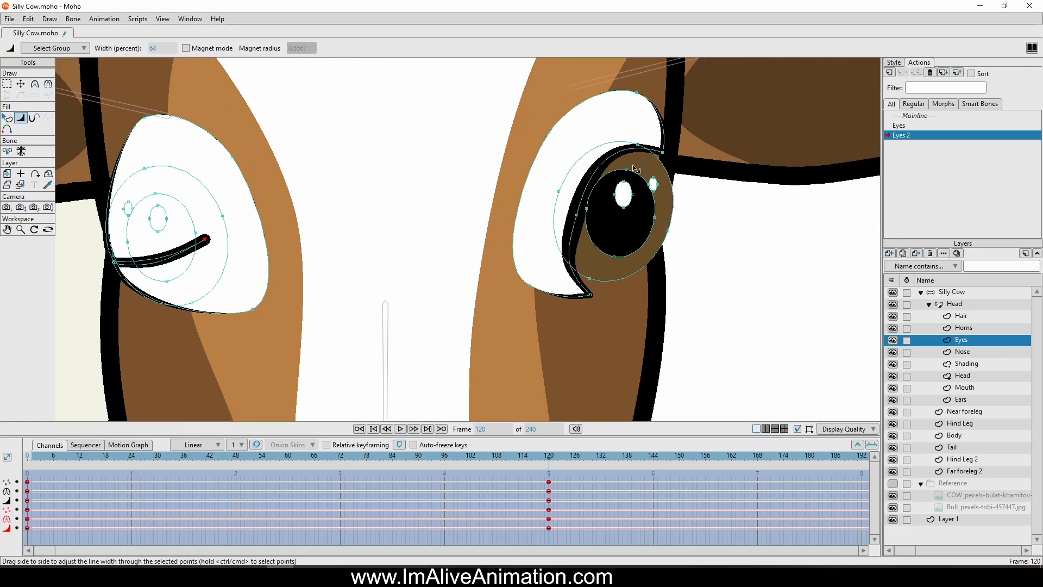
{"action": "left_click", "coordinate": [20, 84]}
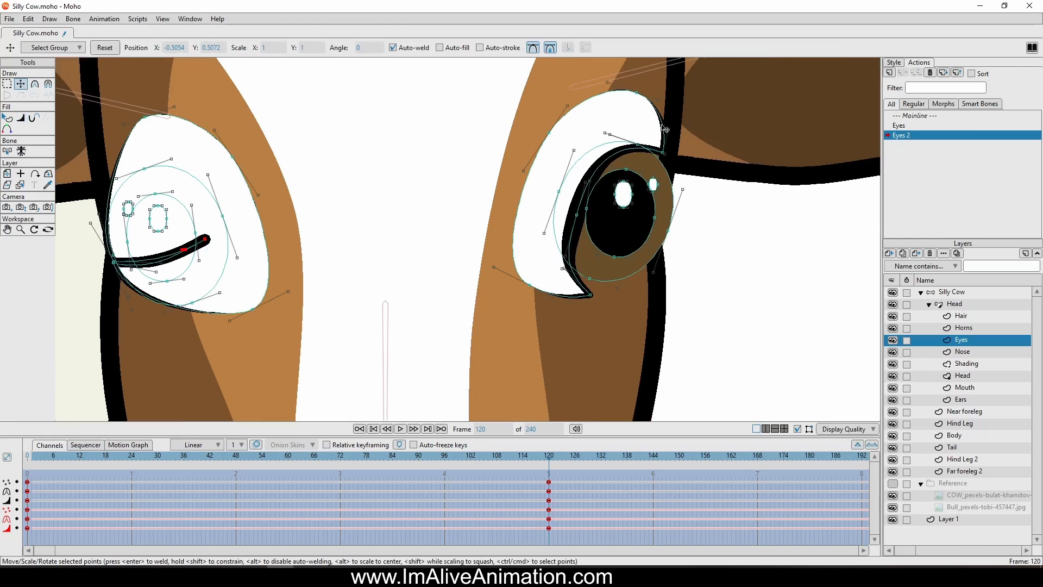
{"action": "left_click_drag", "start_coordinate": [664, 157], "coordinate": [667, 238]}
{"action": "left_click_drag", "start_coordinate": [588, 297], "coordinate": [667, 241]}
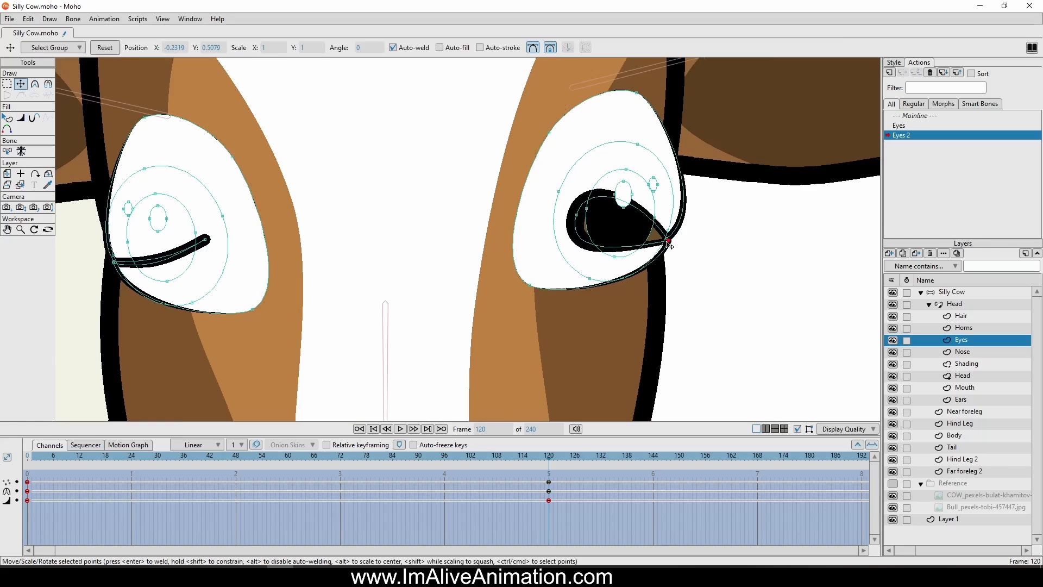
Flatten the lid of the eye farther from the dial into a closed line and thin its inner end to 42 percent width
{"action": "scroll", "coordinate": [595, 213], "scroll_direction": "up", "scroll_amount": 2}
{"action": "left_click_drag", "start_coordinate": [582, 167], "coordinate": [610, 234]}
{"action": "left_click_drag", "start_coordinate": [551, 275], "coordinate": [609, 241]}
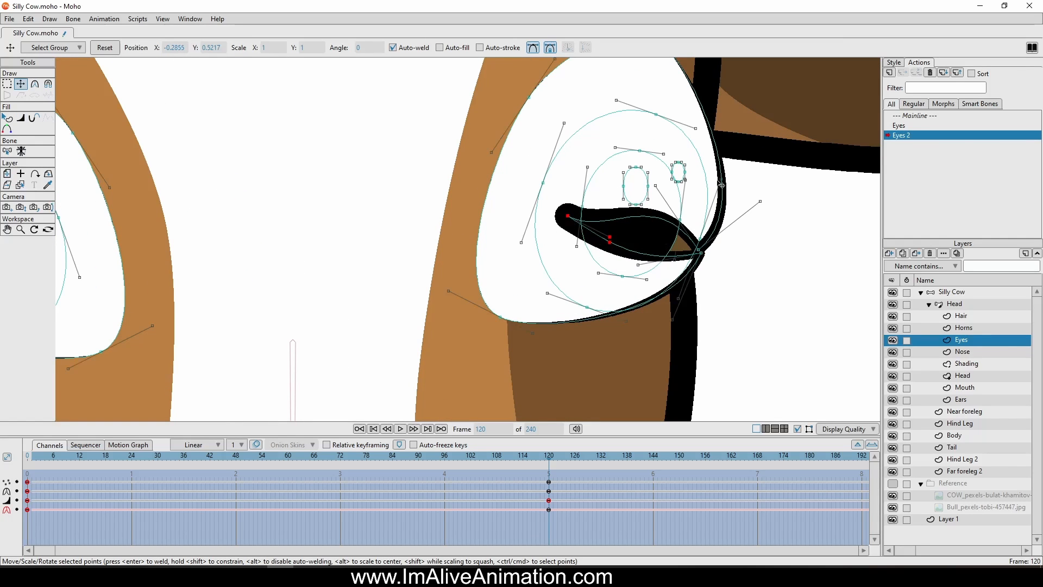
{"action": "left_click_drag", "start_coordinate": [722, 184], "coordinate": [752, 207]}
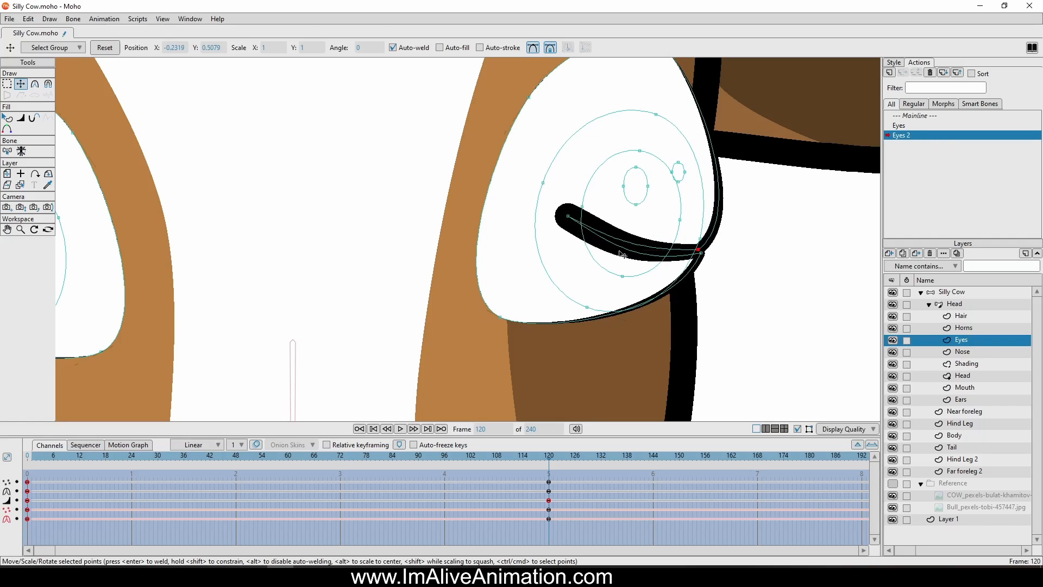
{"action": "key", "text": "w"}
{"action": "left_click_drag", "start_coordinate": [553, 216], "coordinate": [540, 221]}
Return to the Mainline and test the Eyes dial with Manipulate Bones to examine the closing of both eyes
{"action": "scroll", "coordinate": [530, 192], "scroll_direction": "down", "scroll_amount": 2}
{"action": "scroll", "coordinate": [527, 190], "scroll_direction": "down", "scroll_amount": 3}
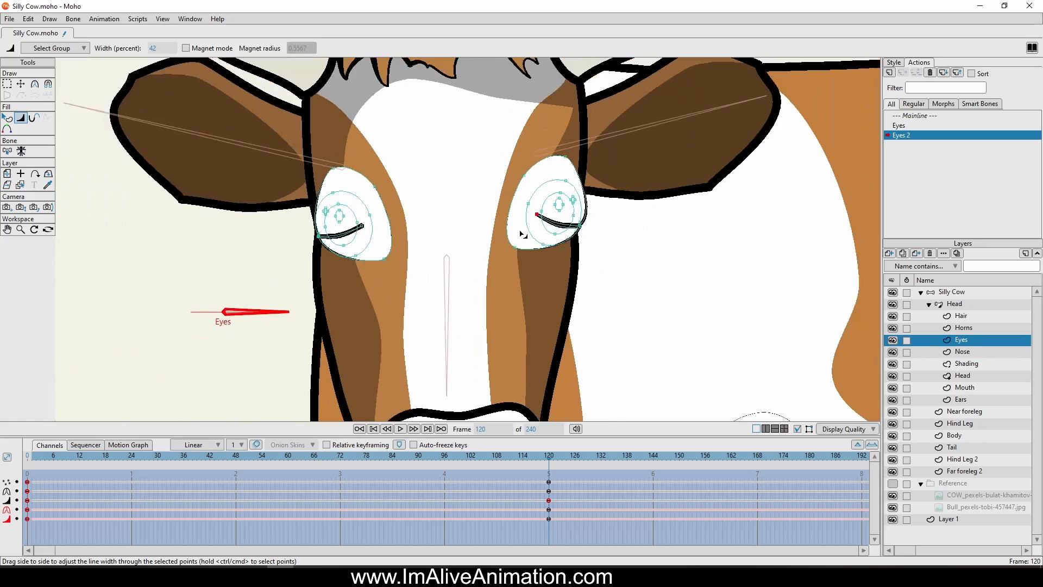
{"action": "double_click", "coordinate": [902, 115]}
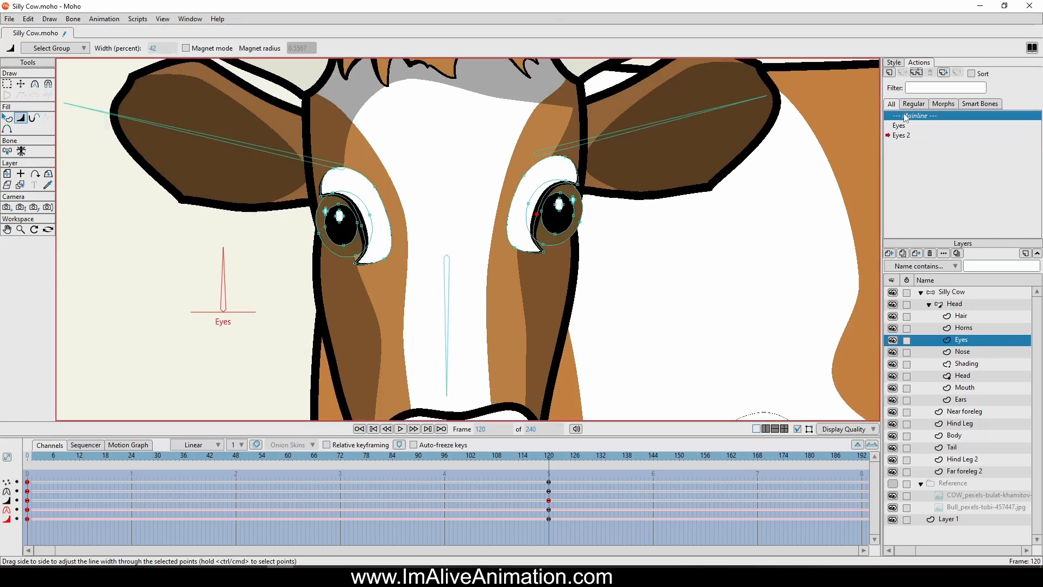
{"action": "left_click", "coordinate": [21, 185]}
{"action": "scroll", "coordinate": [167, 259], "scroll_direction": "down", "scroll_amount": 6}
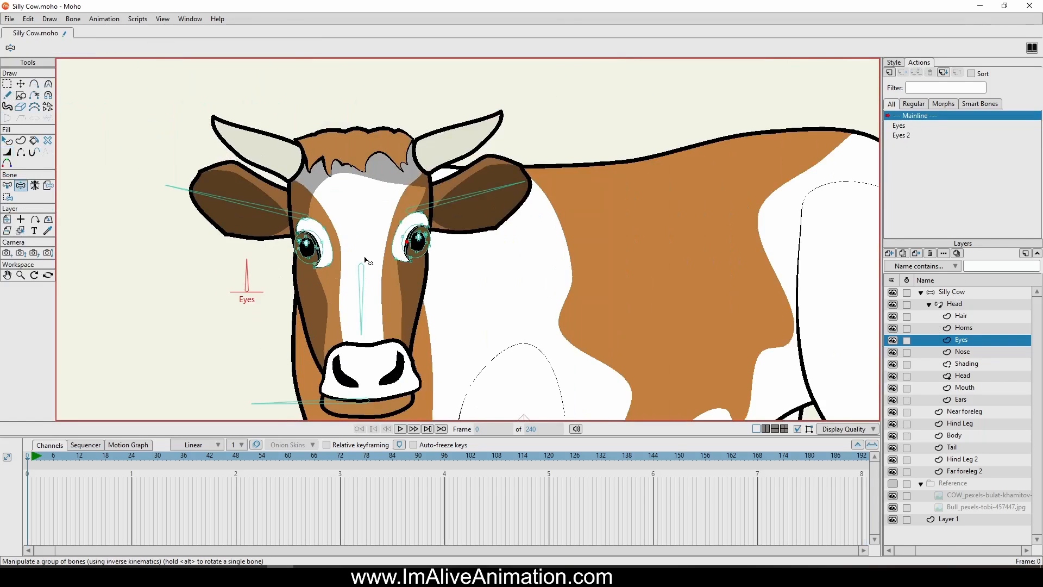
{"action": "left_click_drag", "start_coordinate": [362, 238], "coordinate": [521, 228]}
{"action": "scroll", "coordinate": [380, 224], "scroll_direction": "up", "scroll_amount": 5}
{"action": "scroll", "coordinate": [489, 315], "scroll_direction": "down", "scroll_amount": 5}
{"action": "scroll", "coordinate": [466, 263], "scroll_direction": "up", "scroll_amount": 5}
In the Eyes 2 action, move the Head layer's bone keyframes to frame 120 and scrub through the closing motion
{"action": "double_click", "coordinate": [912, 136]}
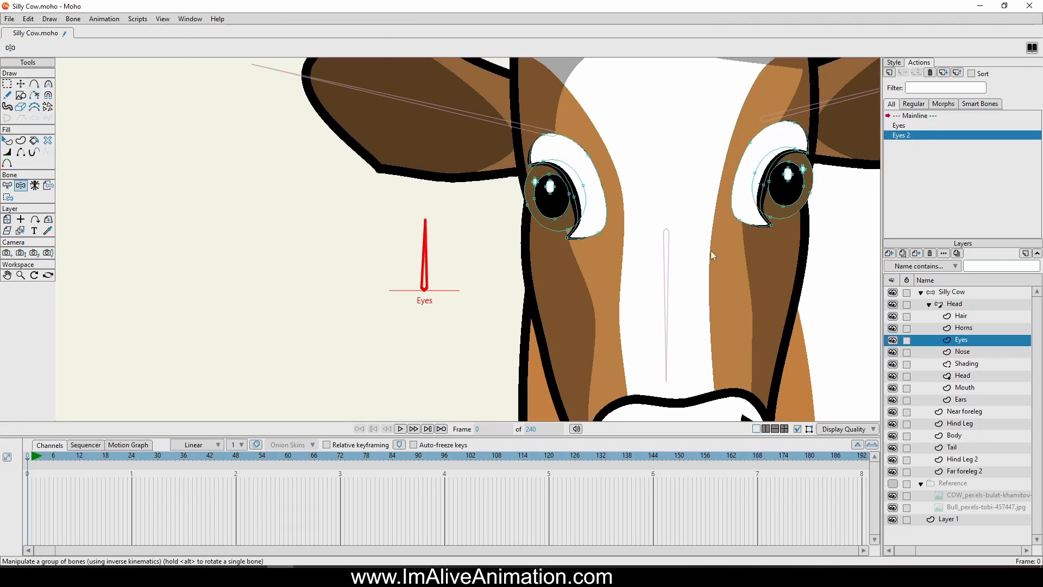
{"action": "left_click", "coordinate": [954, 304]}
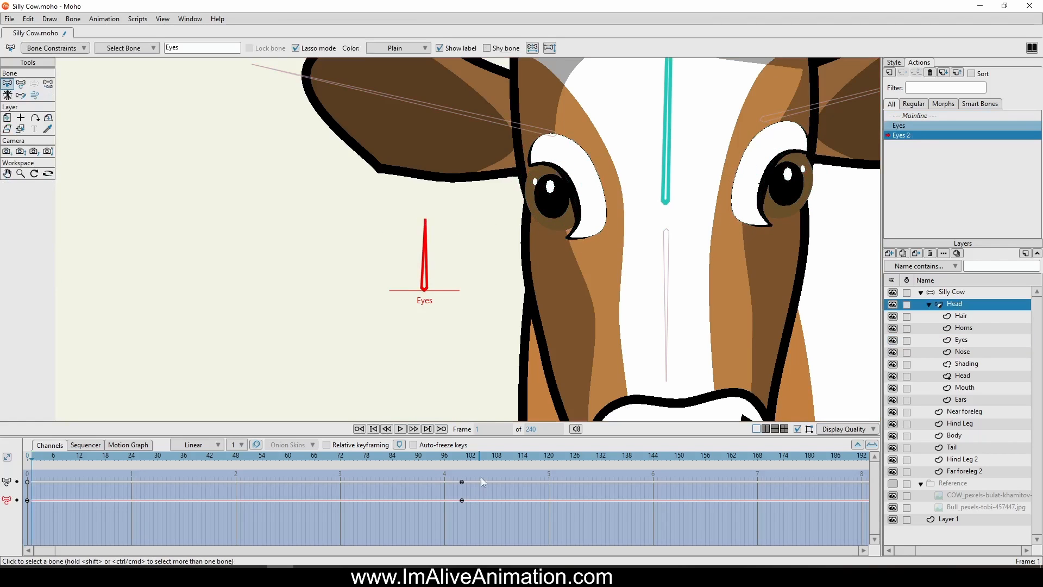
{"action": "left_click_drag", "start_coordinate": [450, 478], "coordinate": [552, 503]}
{"action": "left_click_drag", "start_coordinate": [549, 459], "coordinate": [714, 464]}
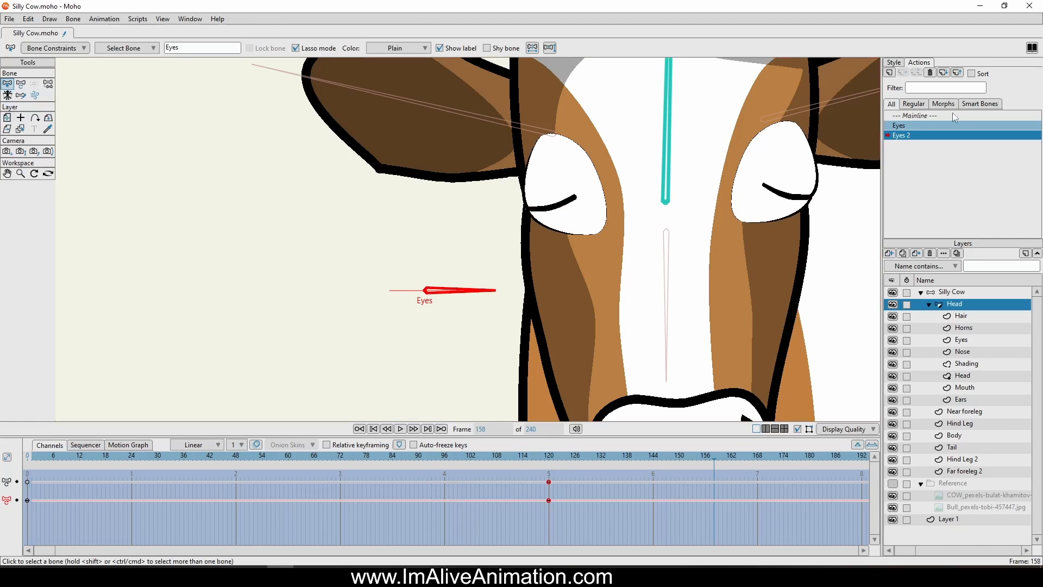
Return to the Mainline and swing the Eyes dial both ways to check that the eyes close and open
{"action": "double_click", "coordinate": [911, 116]}
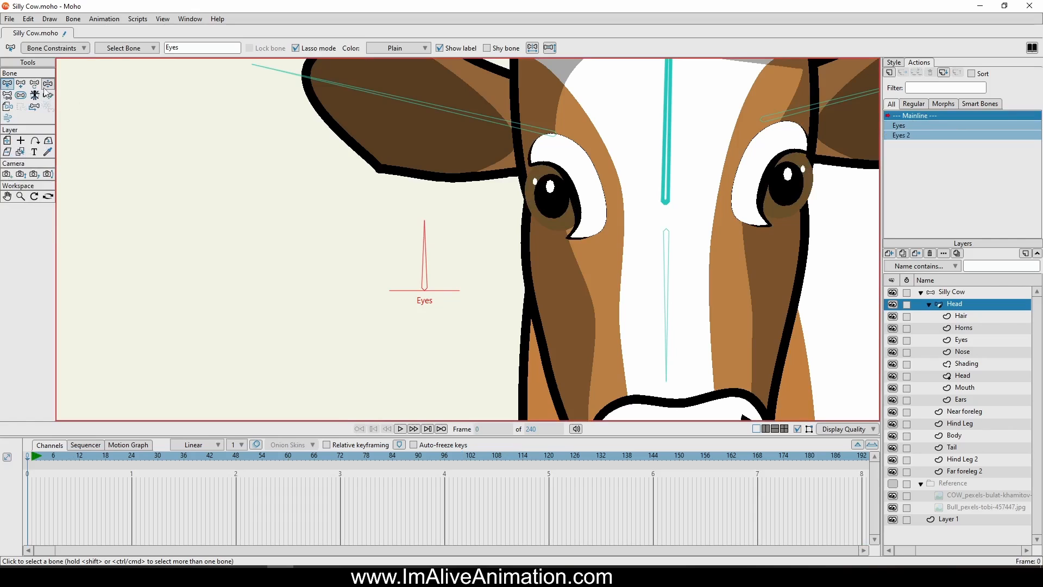
{"action": "left_click", "coordinate": [48, 83]}
{"action": "scroll", "coordinate": [386, 336], "scroll_direction": "down", "scroll_amount": 3}
{"action": "left_click_drag", "start_coordinate": [421, 263], "coordinate": [473, 380]}
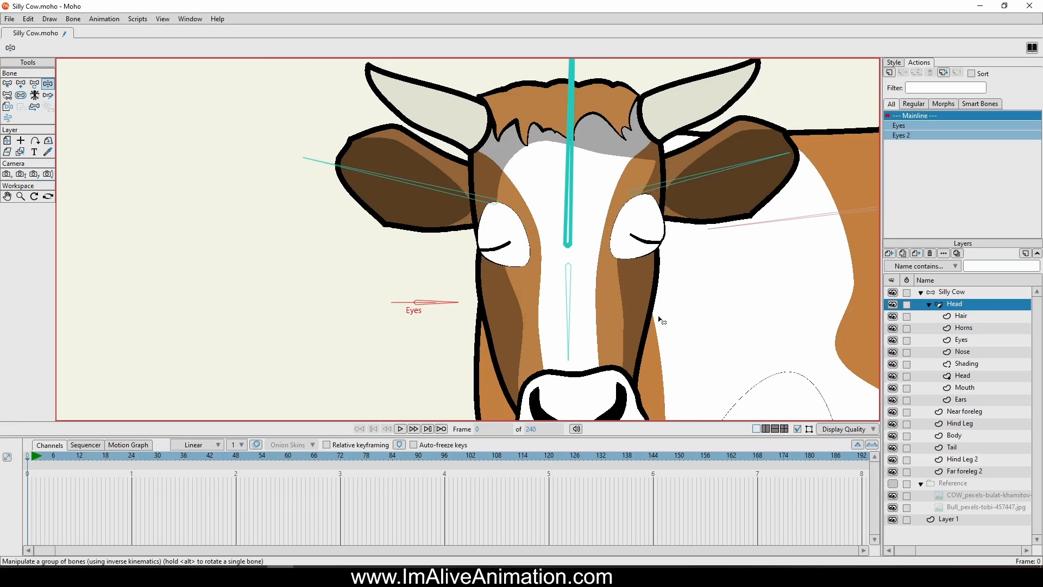
{"action": "scroll", "coordinate": [660, 320], "scroll_direction": "up", "scroll_amount": 3}
{"action": "left_click_drag", "start_coordinate": [316, 304], "coordinate": [246, 235]}
{"action": "scroll", "coordinate": [470, 265], "scroll_direction": "down", "scroll_amount": 5}
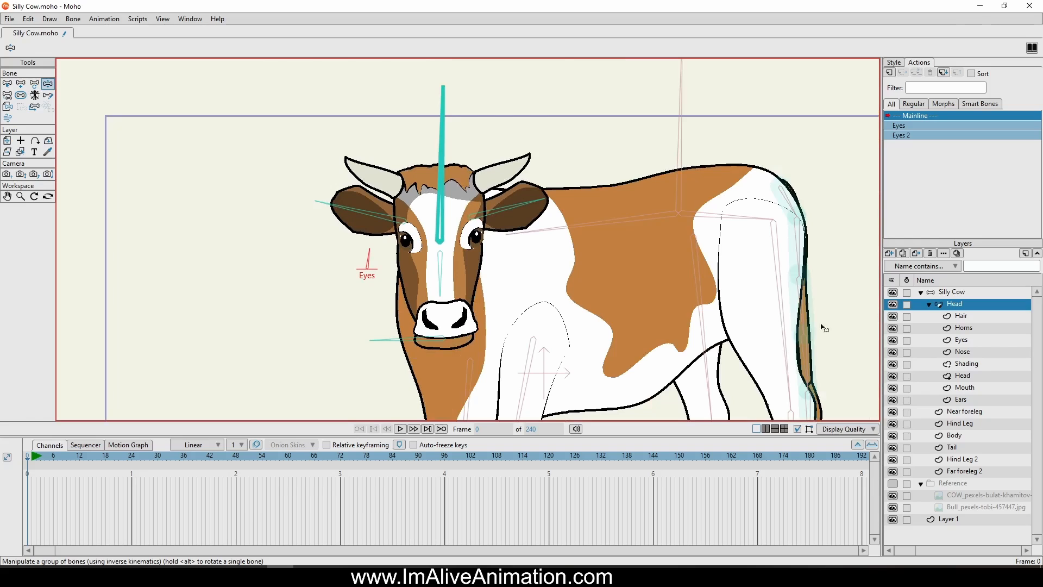
On the Silly Cow layer, draw a short upright bone in the empty area beside the cow's head
{"action": "left_click", "coordinate": [955, 293]}
{"action": "scroll", "coordinate": [776, 235], "scroll_direction": "down", "scroll_amount": 1}
{"action": "left_click_drag", "start_coordinate": [583, 276], "coordinate": [570, 186]}
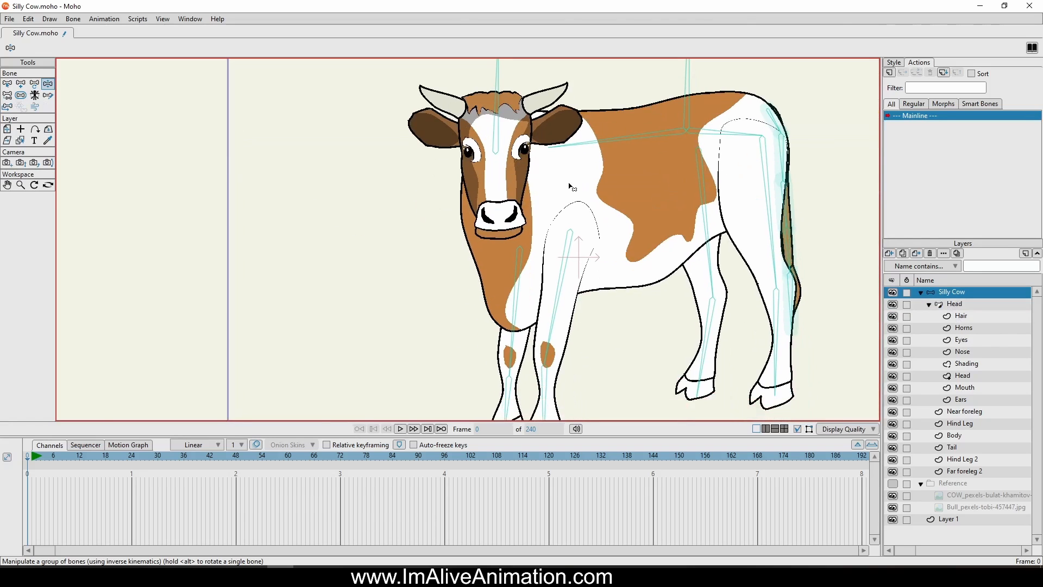
{"action": "scroll", "coordinate": [571, 187], "scroll_direction": "down", "scroll_amount": 2}
{"action": "left_click_drag", "start_coordinate": [222, 98], "coordinate": [220, 112]}
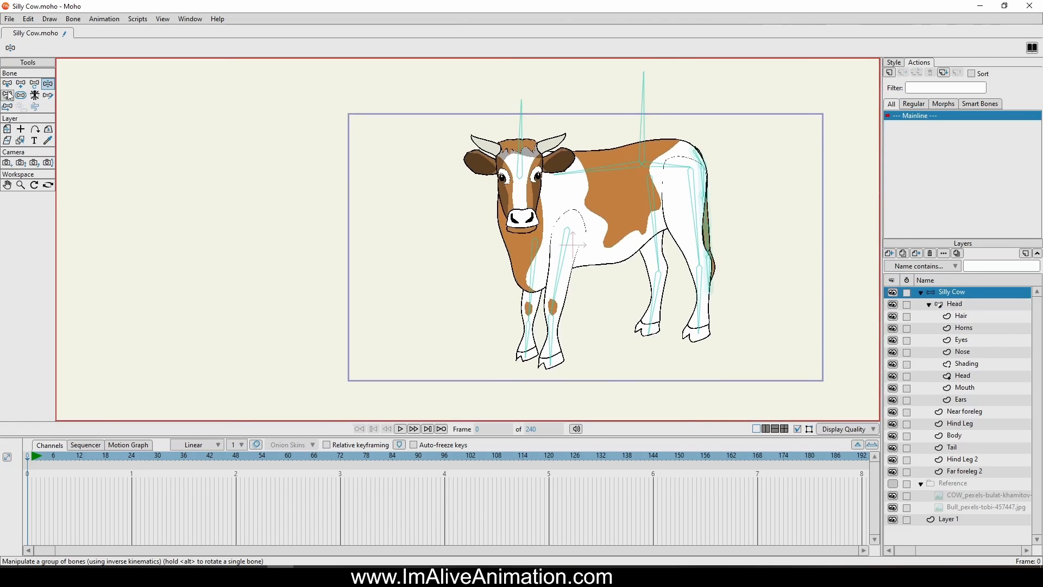
{"action": "left_click", "coordinate": [21, 84]}
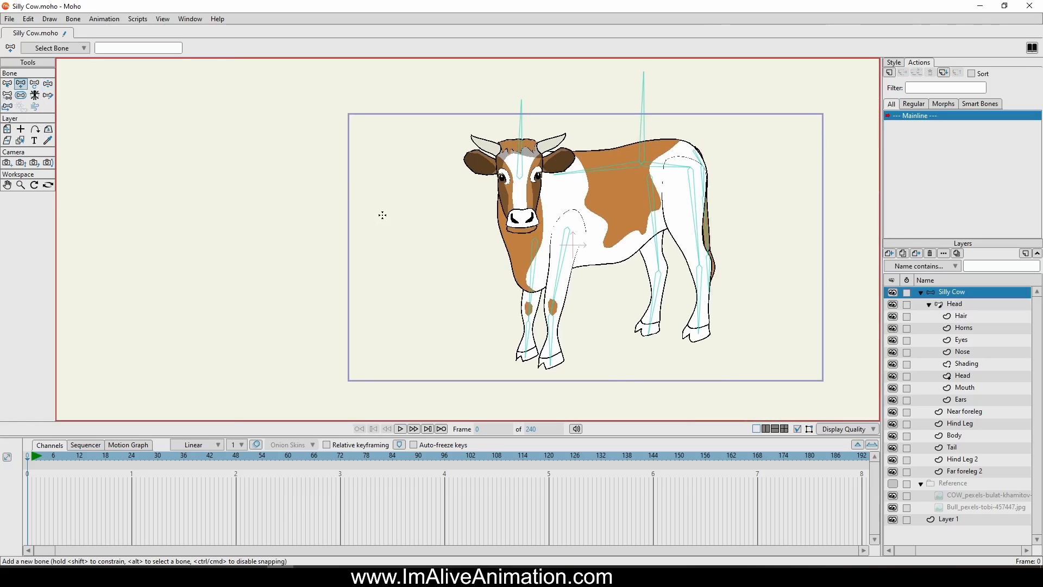
{"action": "scroll", "coordinate": [421, 181], "scroll_direction": "up", "scroll_amount": 2}
{"action": "left_click_drag", "start_coordinate": [418, 169], "coordinate": [421, 118]}
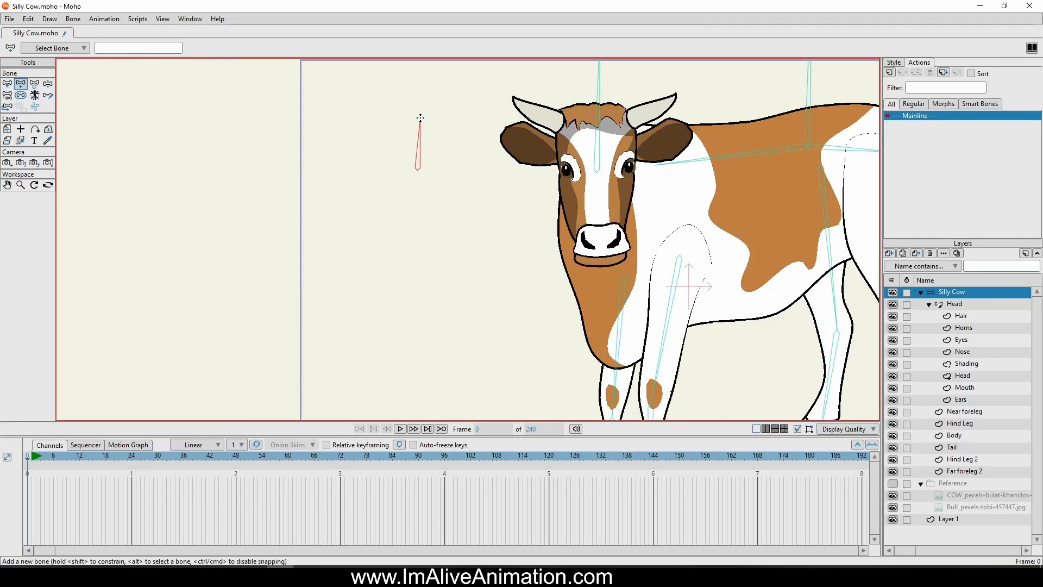
Name the new bone Head SS and set its bone strength to 0
{"action": "double_click", "coordinate": [132, 51]}
{"action": "type", "text": "Head SS"}
{"action": "left_click", "coordinate": [21, 95]}
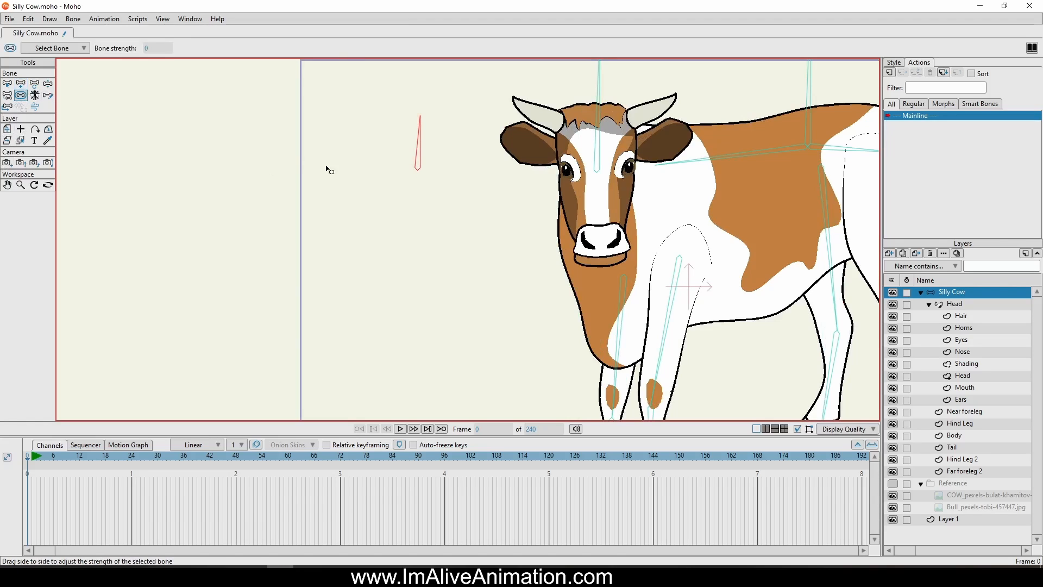
Make the Head SS bone a smart bone dial with a 120-frame duration and separate actions for positive and negative angles
{"action": "left_click", "coordinate": [75, 20]}
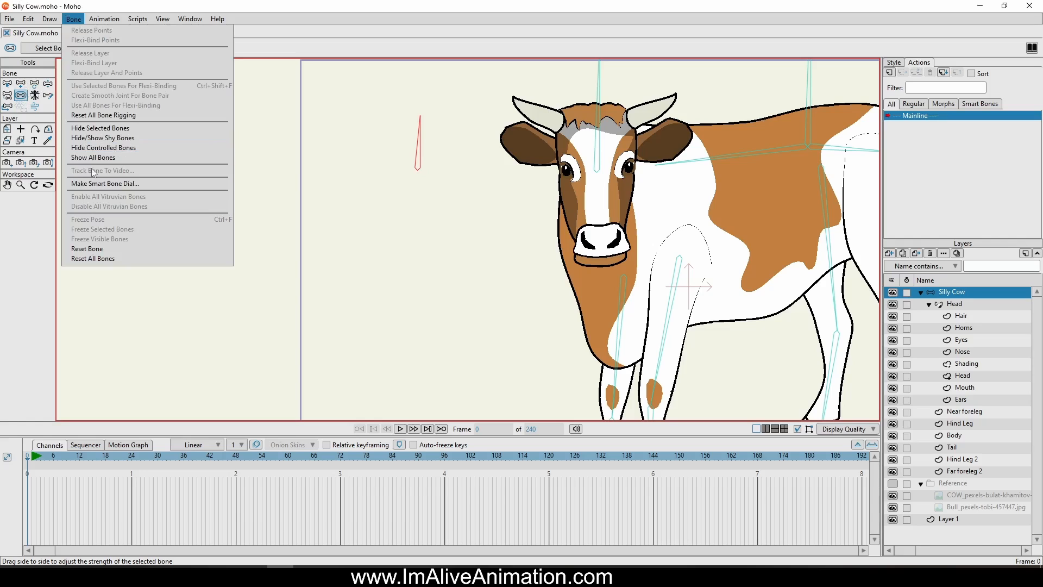
{"action": "left_click", "coordinate": [98, 183]}
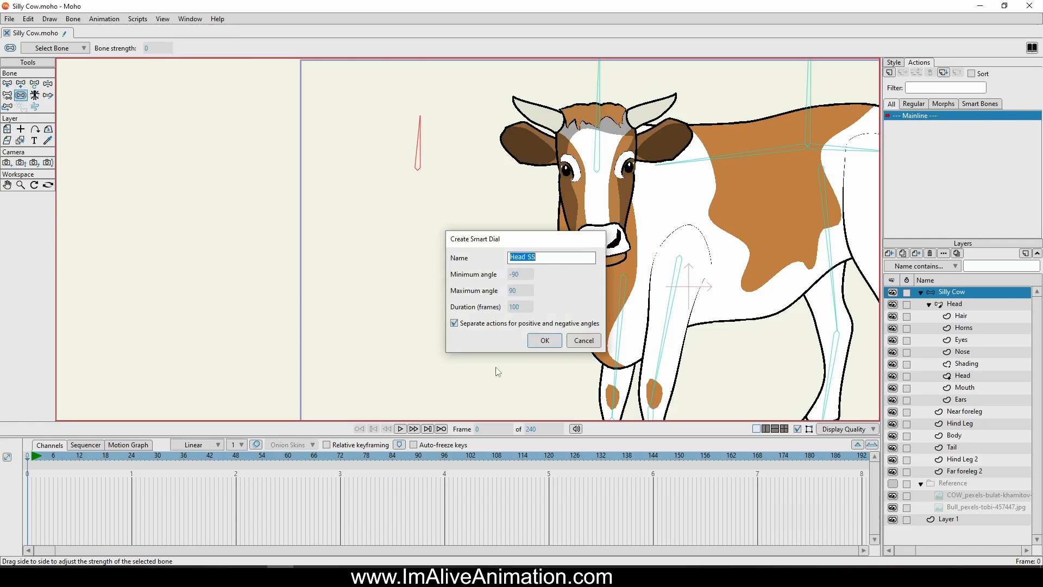
{"action": "double_click", "coordinate": [523, 307]}
{"action": "type", "text": "120"}
{"action": "left_click", "coordinate": [550, 342]}
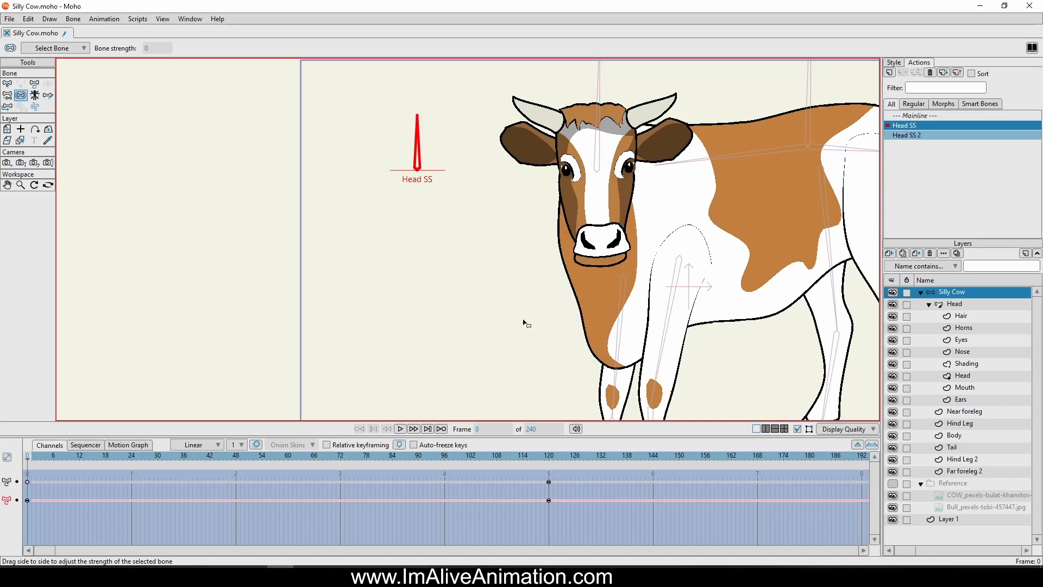
In the Head SS action, select the Head layer and set its origin at frame 0 to the base of the upright head bone
{"action": "left_click", "coordinate": [554, 456]}
{"action": "left_click", "coordinate": [7, 118]}
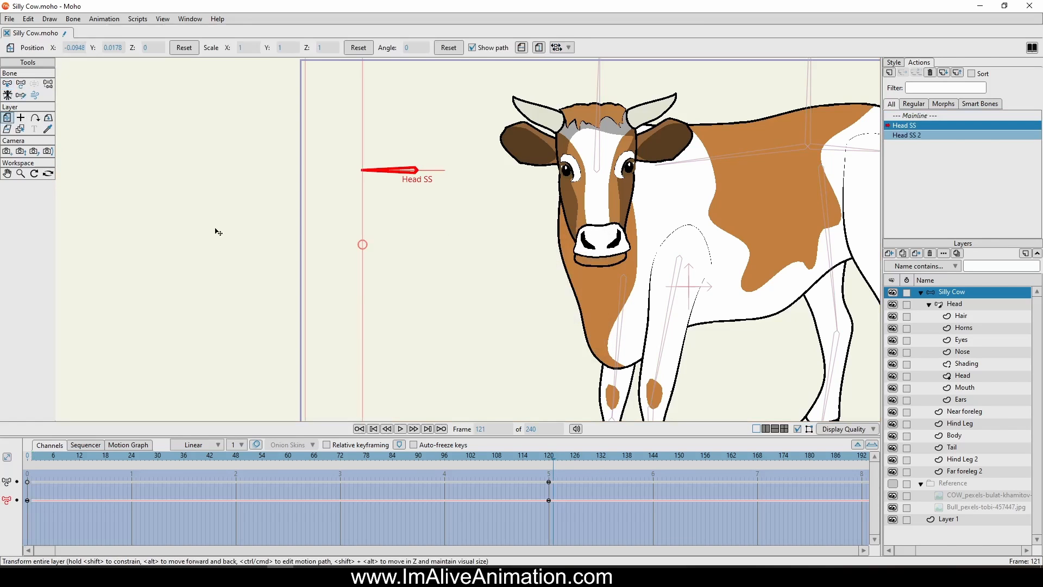
{"action": "left_click", "coordinate": [960, 300]}
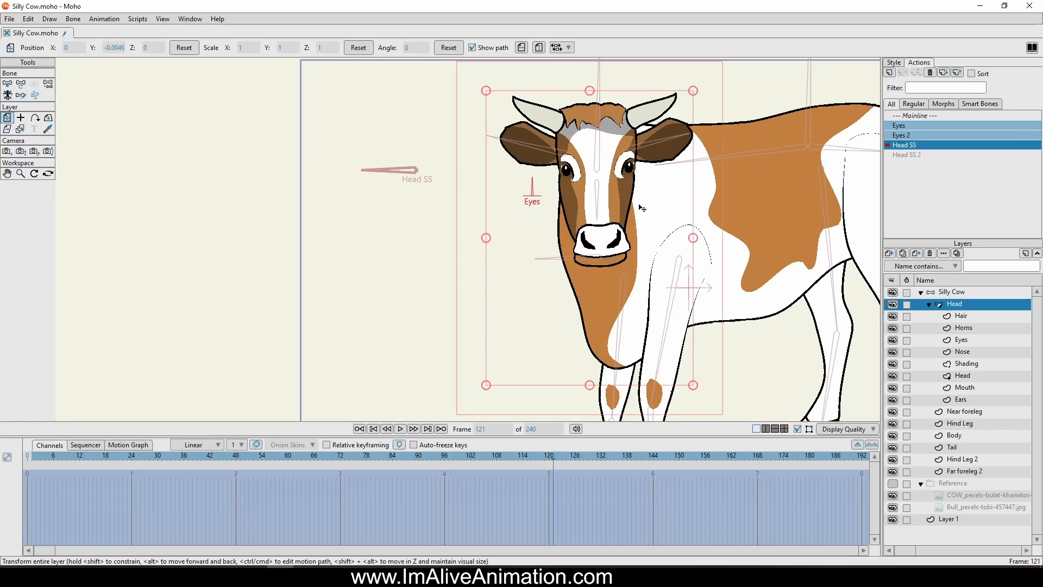
{"action": "left_click", "coordinate": [28, 456]}
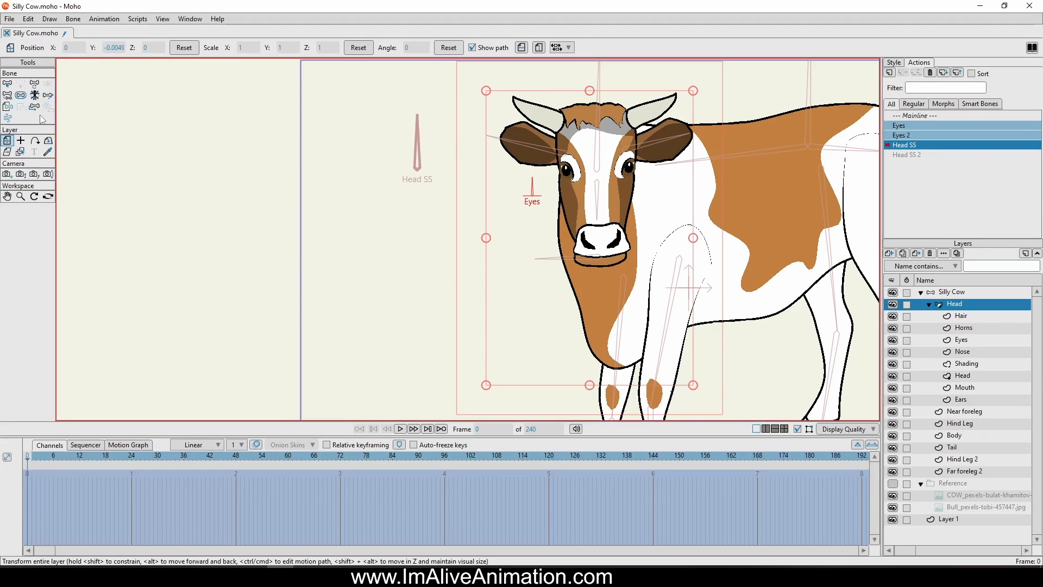
{"action": "left_click", "coordinate": [21, 144]}
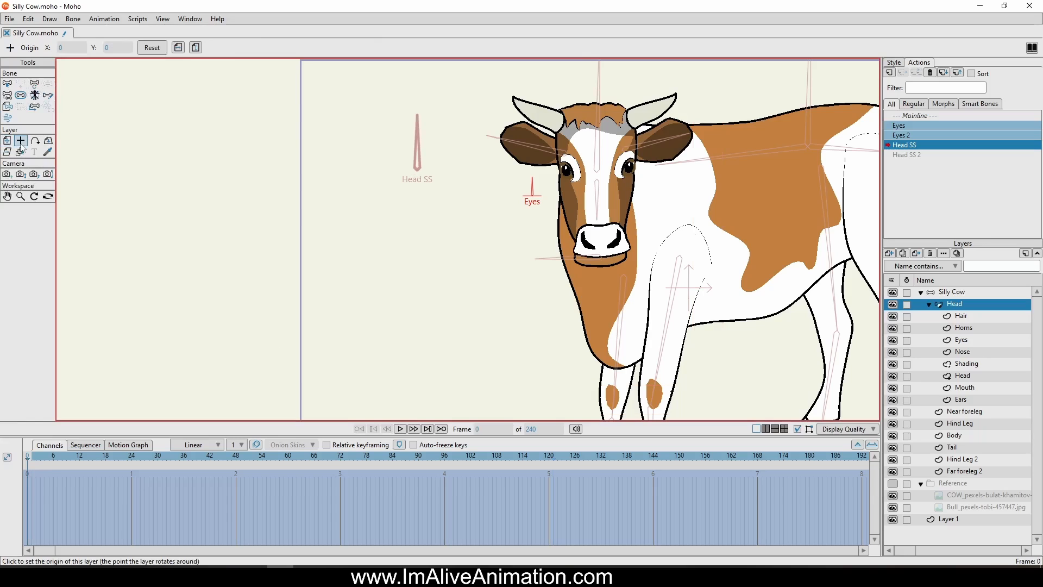
{"action": "left_click", "coordinate": [596, 170]}
At frame 120, squash the Head layer vertically to a scale of about 0.83 and set the interpolation of its two keyframes
{"action": "left_click", "coordinate": [10, 141]}
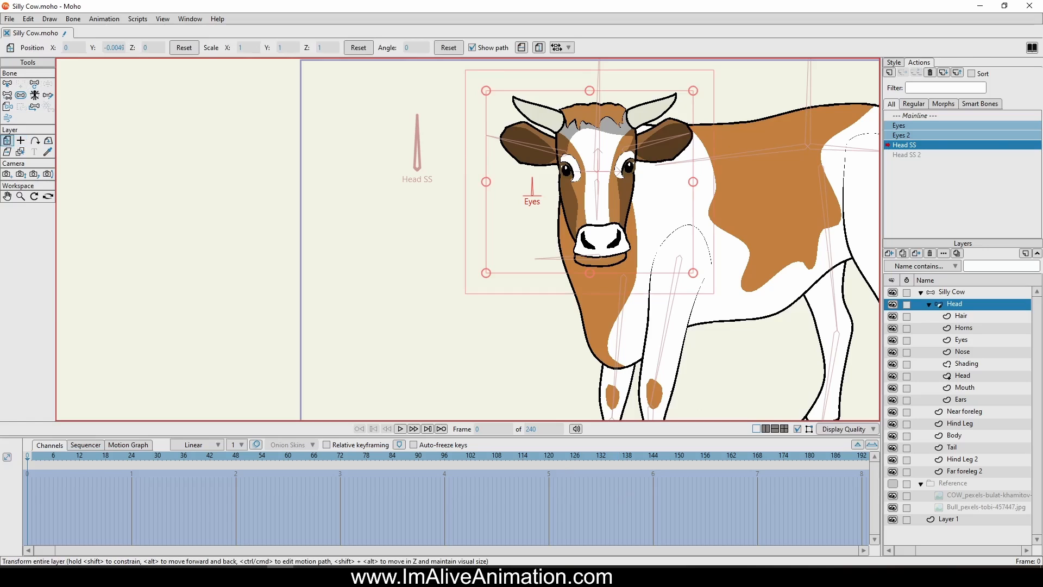
{"action": "left_click", "coordinate": [549, 459]}
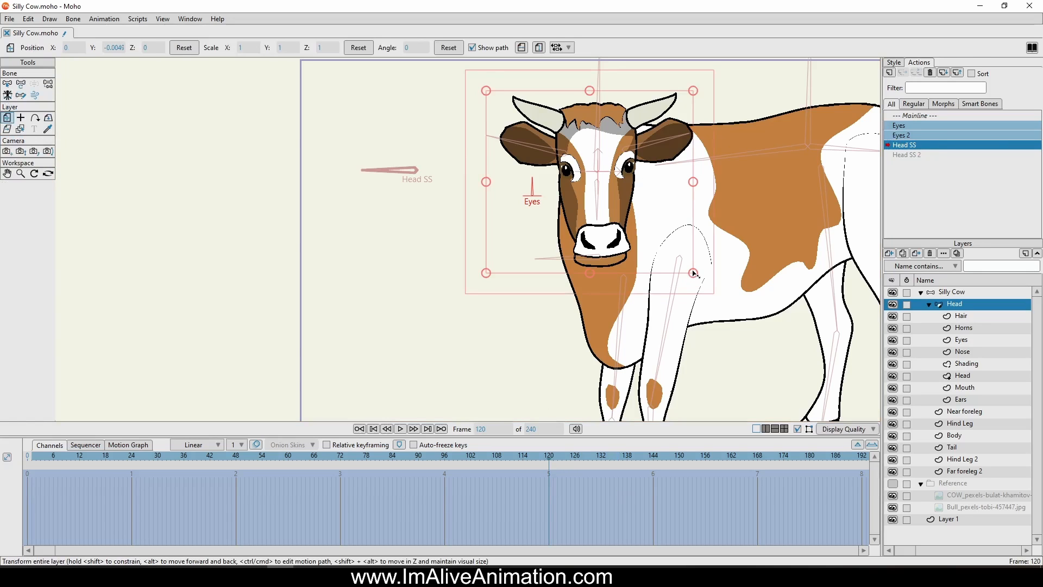
{"action": "left_click_drag", "start_coordinate": [591, 277], "coordinate": [589, 260]}
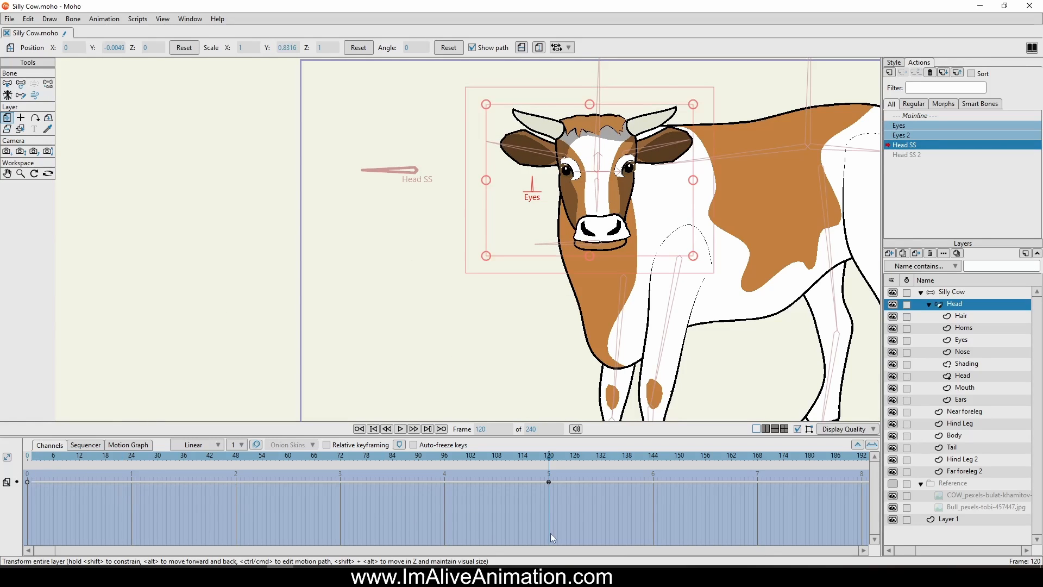
{"action": "left_click_drag", "start_coordinate": [552, 502], "coordinate": [26, 485]}
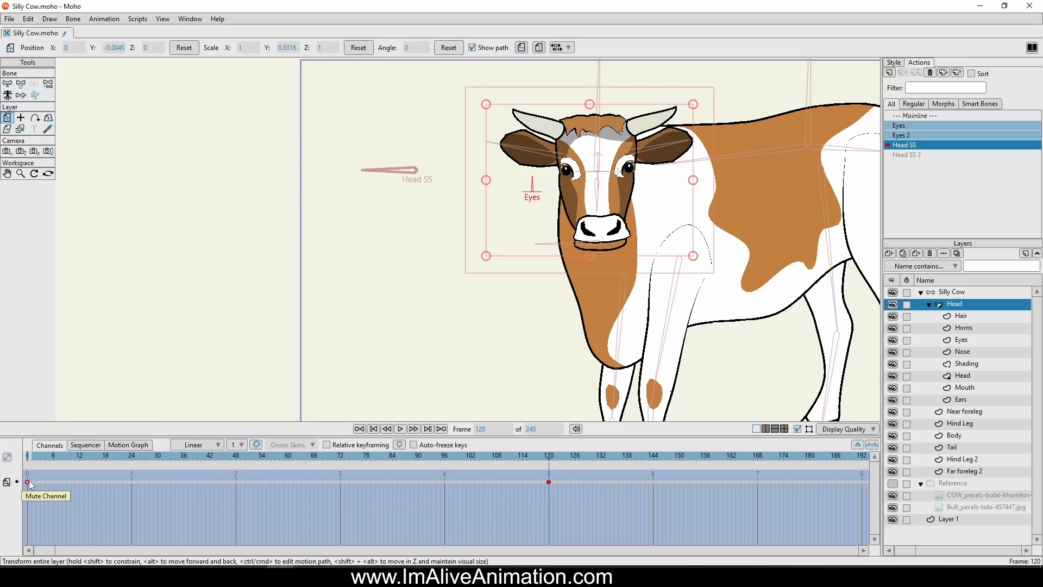
{"action": "right_click", "coordinate": [28, 482]}
{"action": "left_click", "coordinate": [71, 422]}
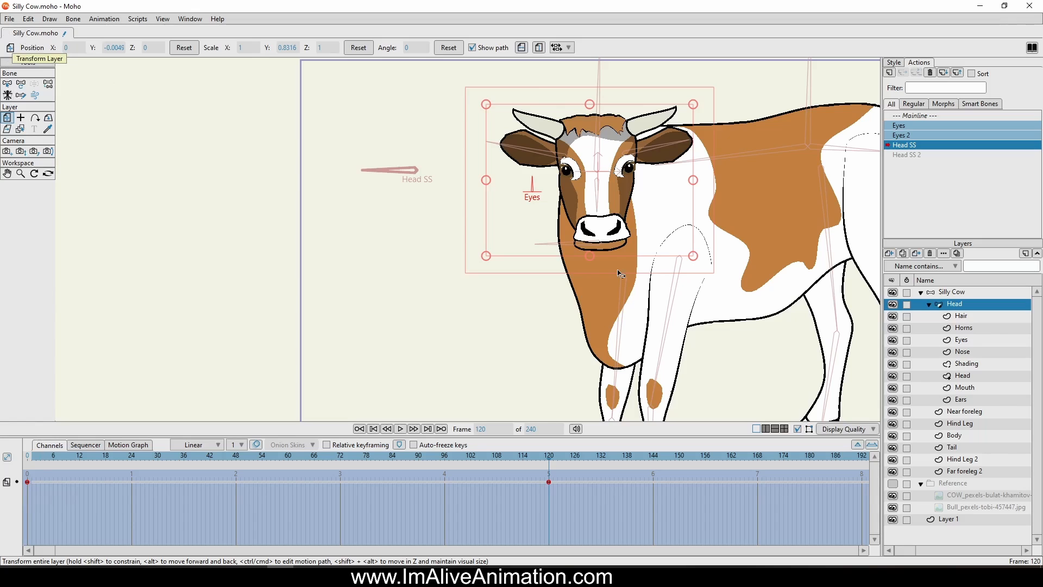
Widen the Head layer to a horizontal scale of about 1.09 at frame 120 and scrub the timeline to check the squash
{"action": "left_click_drag", "start_coordinate": [549, 463], "coordinate": [427, 466]}
{"action": "left_click_drag", "start_coordinate": [288, 464], "coordinate": [550, 467]}
{"action": "left_click_drag", "start_coordinate": [486, 180], "coordinate": [479, 179]}
{"action": "left_click_drag", "start_coordinate": [548, 459], "coordinate": [2, 386]}
{"action": "left_click", "coordinate": [551, 455]}
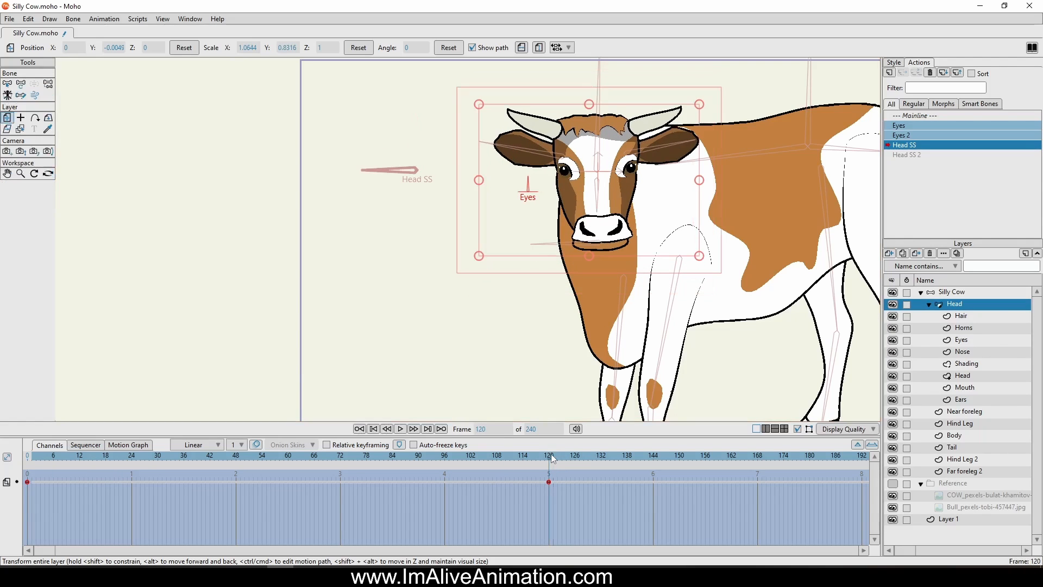
{"action": "left_click_drag", "start_coordinate": [480, 178], "coordinate": [476, 178]}
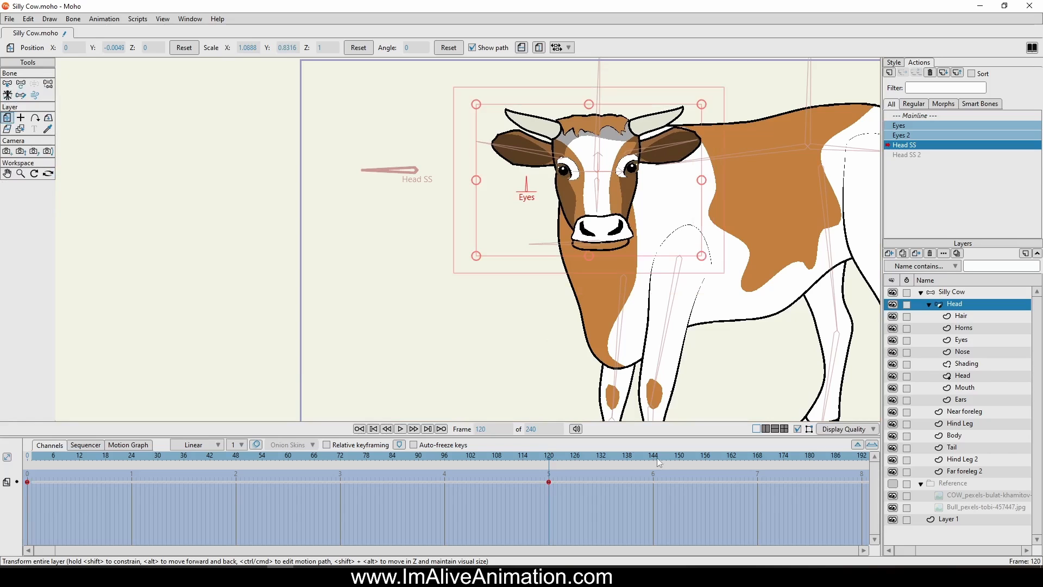
{"action": "left_click_drag", "start_coordinate": [548, 456], "coordinate": [27, 456]}
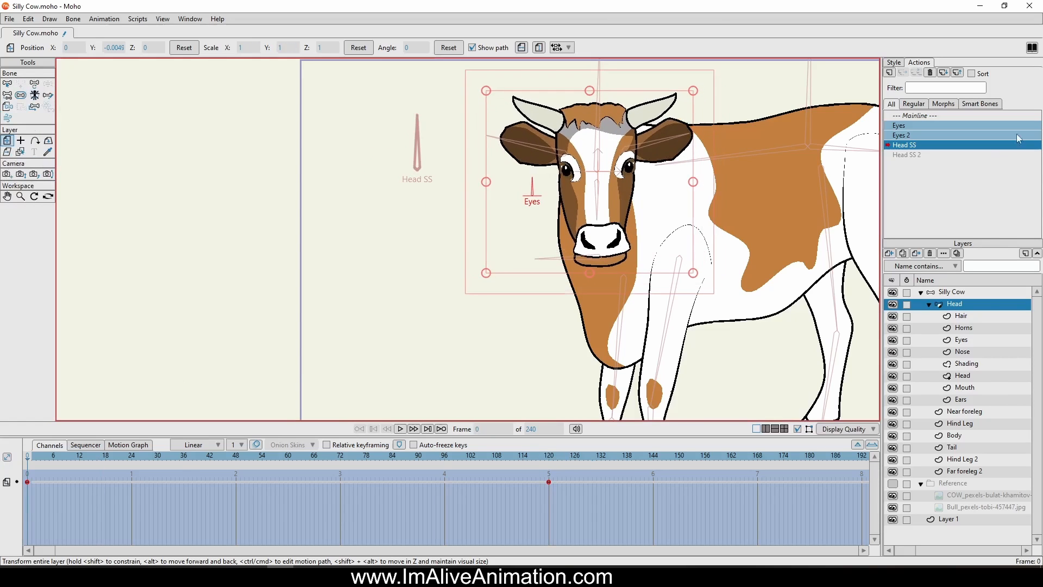
In the Head SS 2 action at frame 120, stretch the Head layer vertically to about 1.23 and narrow it to about 0.89
{"action": "double_click", "coordinate": [923, 155]}
{"action": "left_click", "coordinate": [549, 457]}
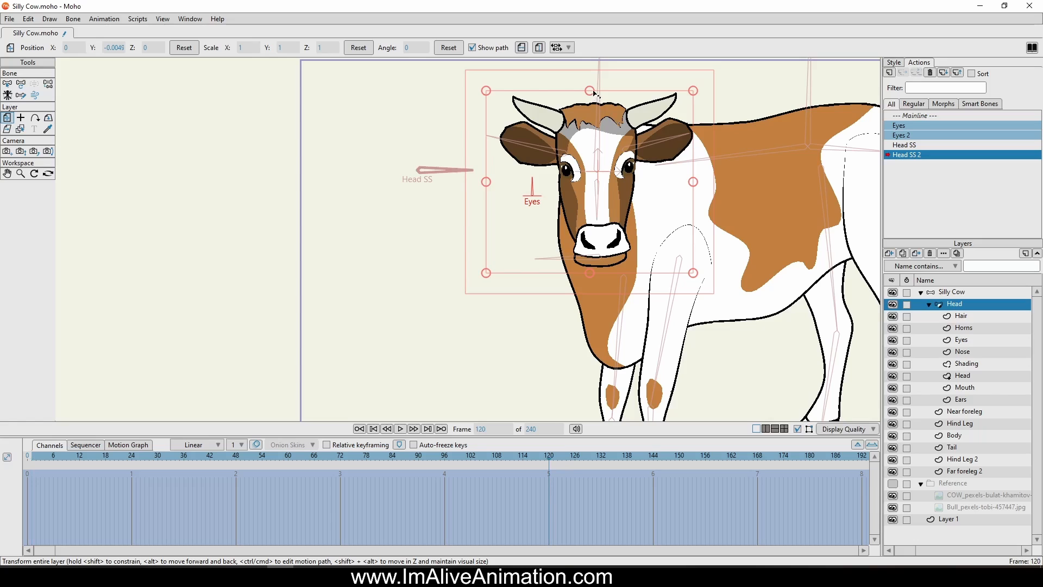
{"action": "left_click_drag", "start_coordinate": [590, 90], "coordinate": [590, 72]}
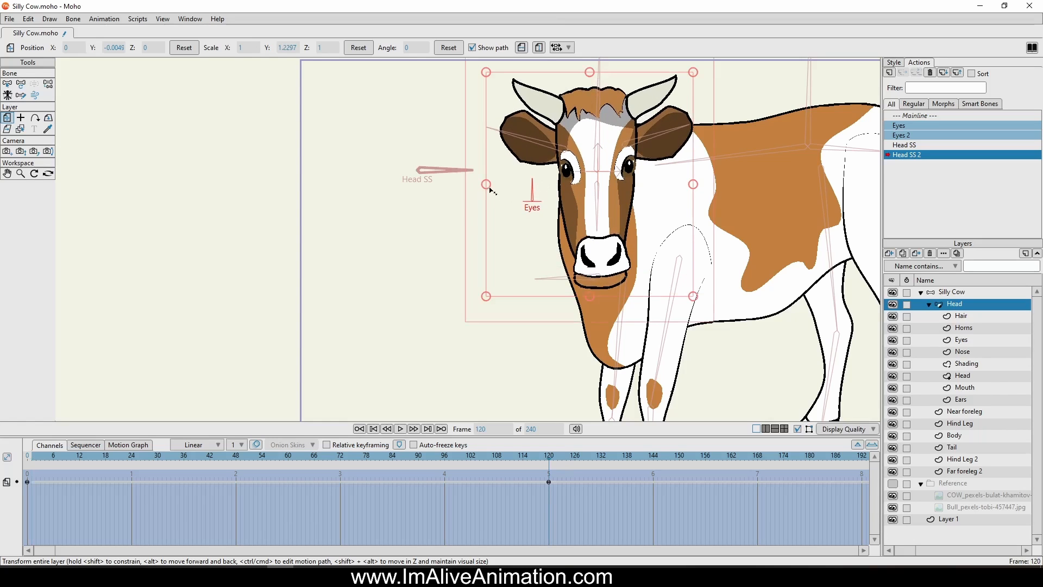
{"action": "left_click_drag", "start_coordinate": [487, 184], "coordinate": [499, 185]}
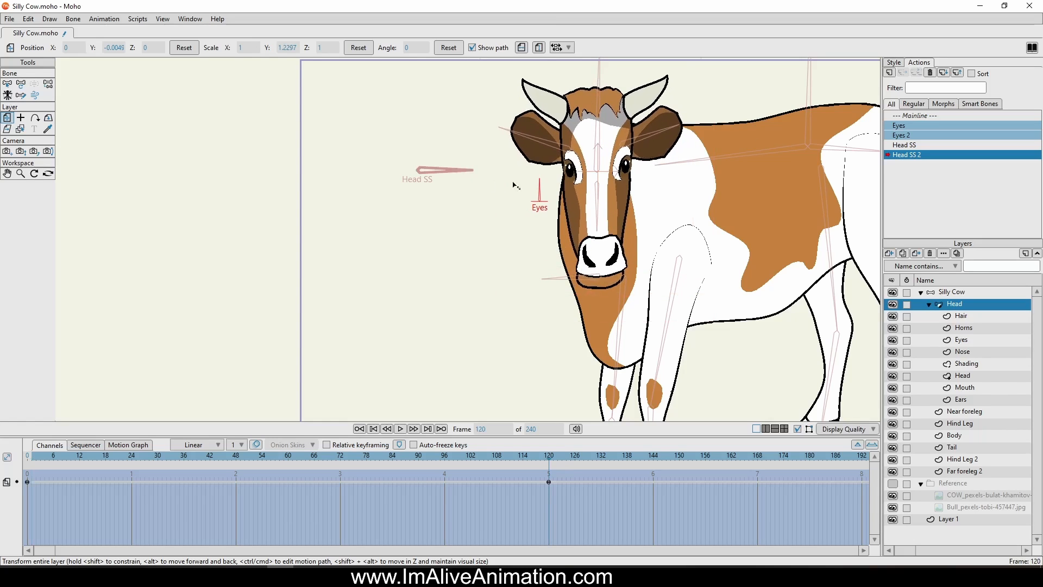
Return to the Mainline and swing the Head SS dial on the Silly Cow layer to check the head's squash and stretch
{"action": "double_click", "coordinate": [917, 116]}
{"action": "left_click", "coordinate": [48, 84]}
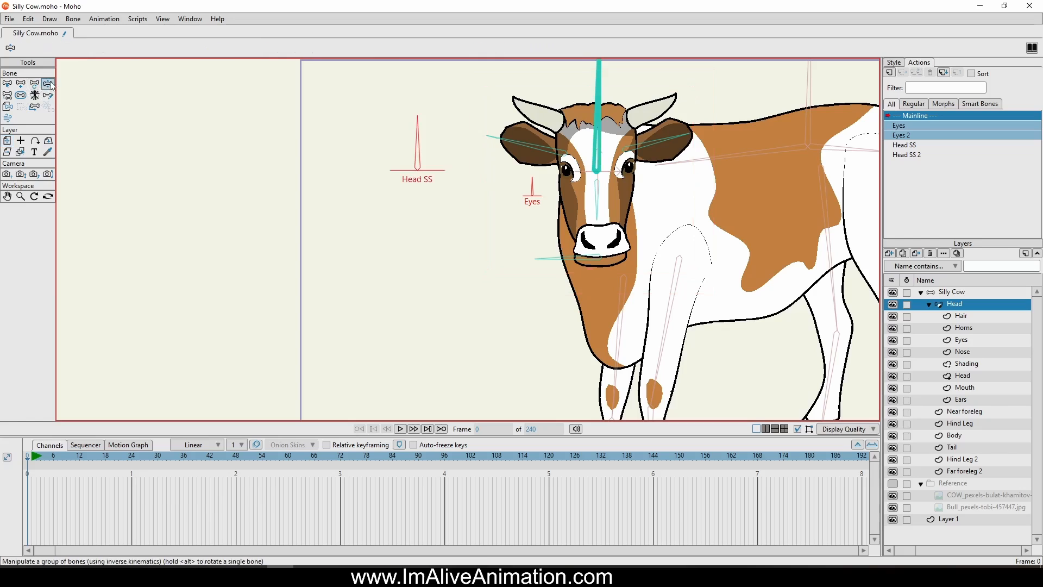
{"action": "scroll", "coordinate": [525, 275], "scroll_direction": "down", "scroll_amount": 3}
{"action": "left_click_drag", "start_coordinate": [456, 186], "coordinate": [436, 172]}
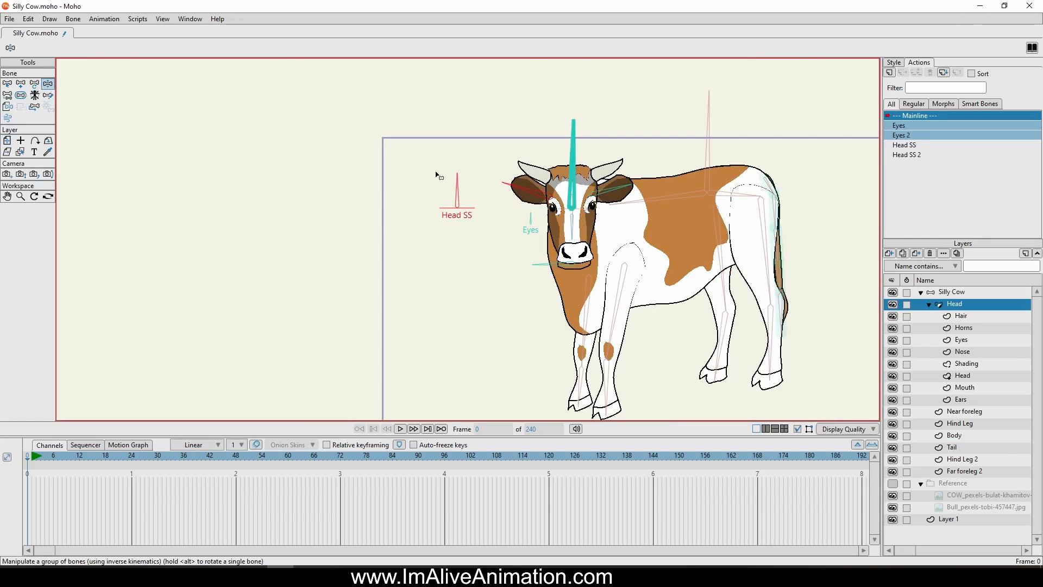
{"action": "left_click", "coordinate": [453, 192]}
{"action": "left_click", "coordinate": [962, 292]}
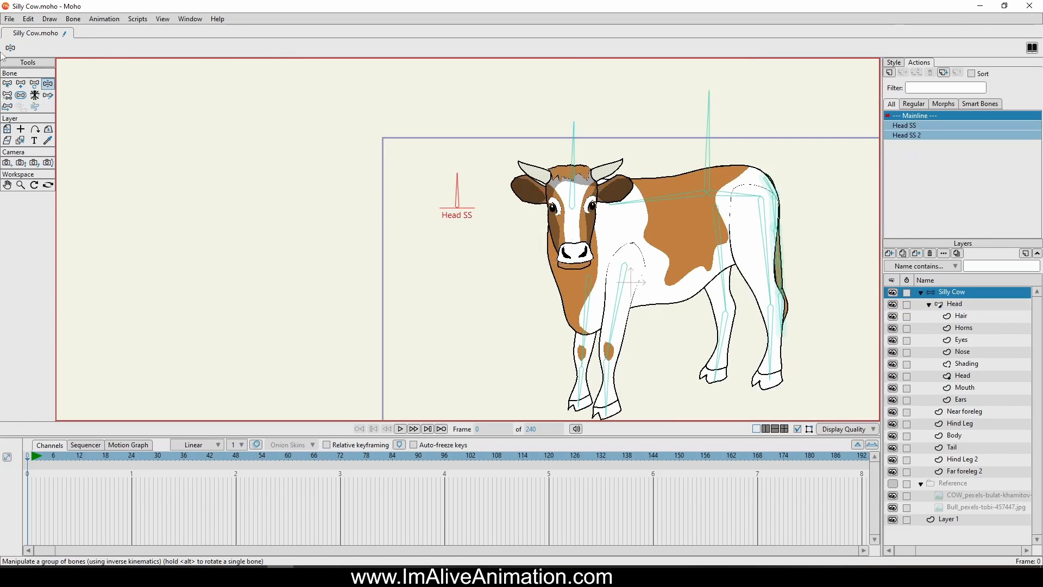
{"action": "left_click_drag", "start_coordinate": [424, 186], "coordinate": [455, 129]}
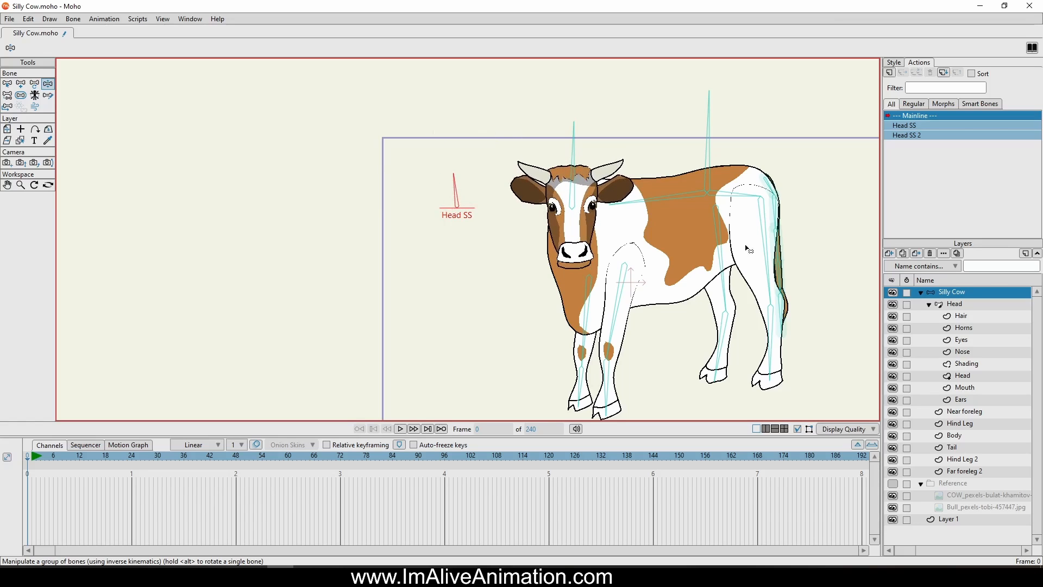
Add a new vector layer directly above the Body layer and name it Udder
{"action": "scroll", "coordinate": [748, 266], "scroll_direction": "down", "scroll_amount": 2}
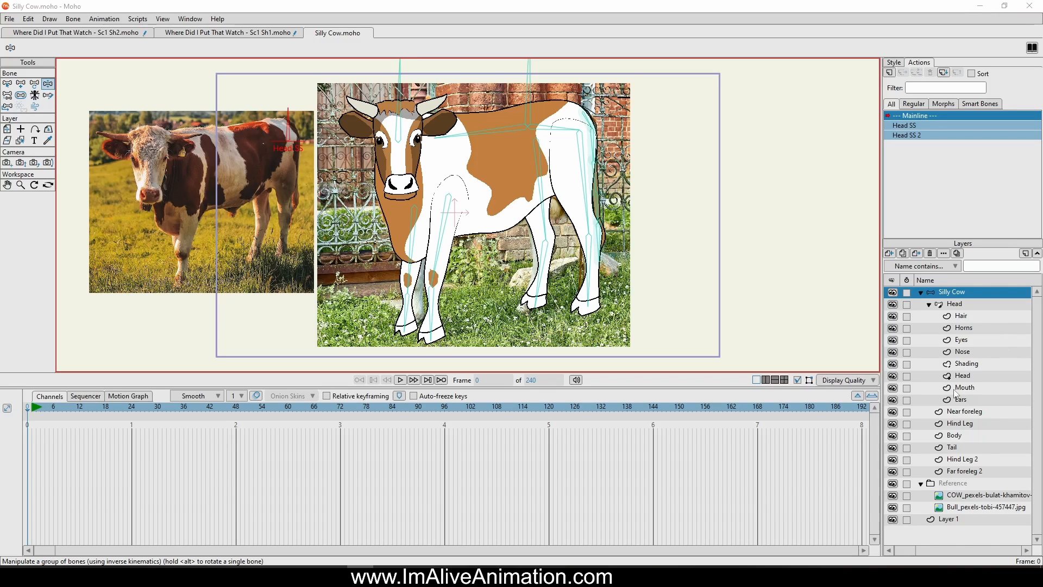
{"action": "left_click", "coordinate": [951, 436]}
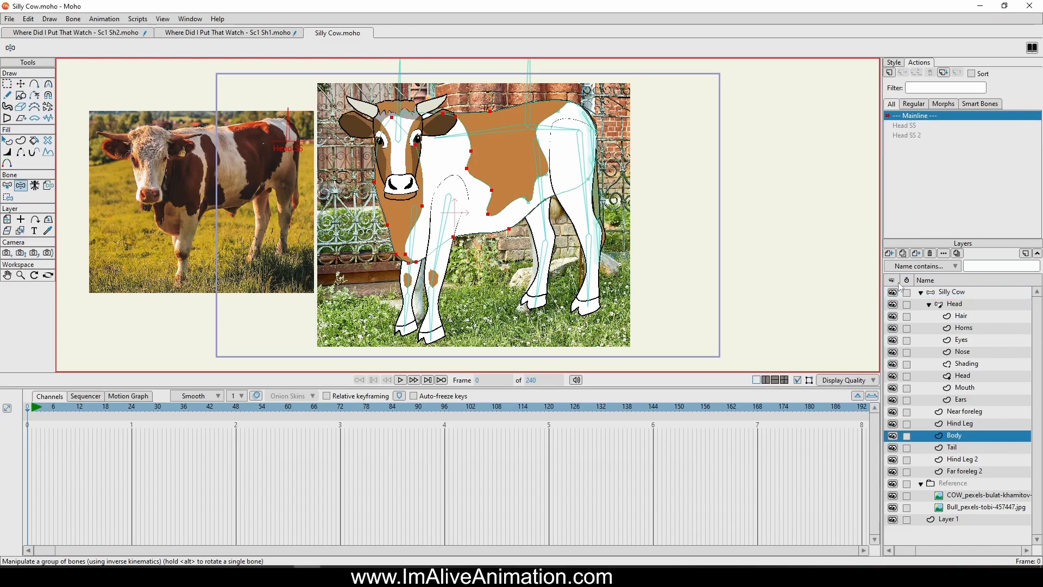
{"action": "left_click", "coordinate": [890, 253]}
{"action": "left_click", "coordinate": [904, 266]}
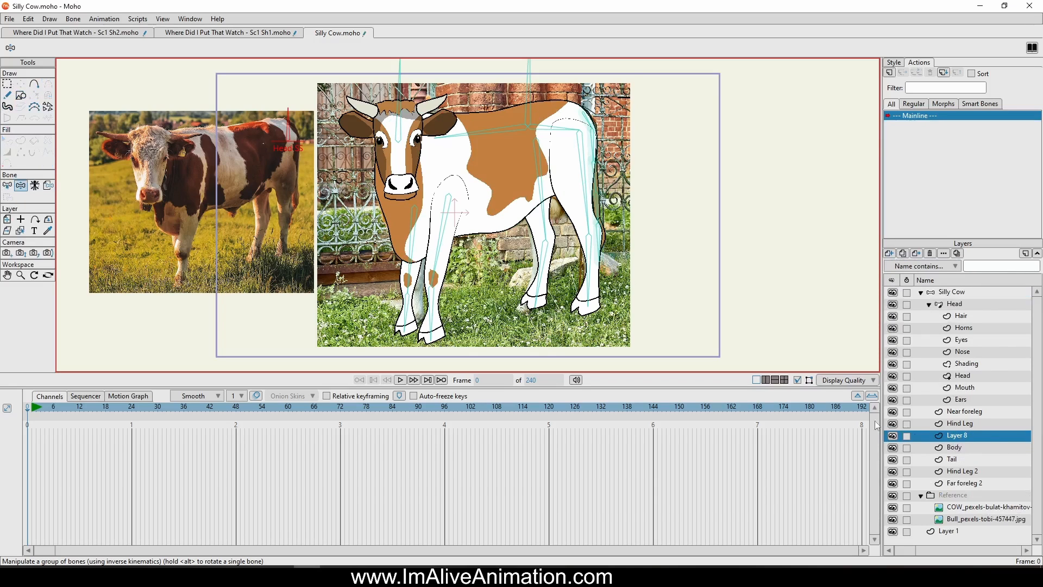
{"action": "double_click", "coordinate": [969, 435]}
{"action": "type", "text": "Udder"}
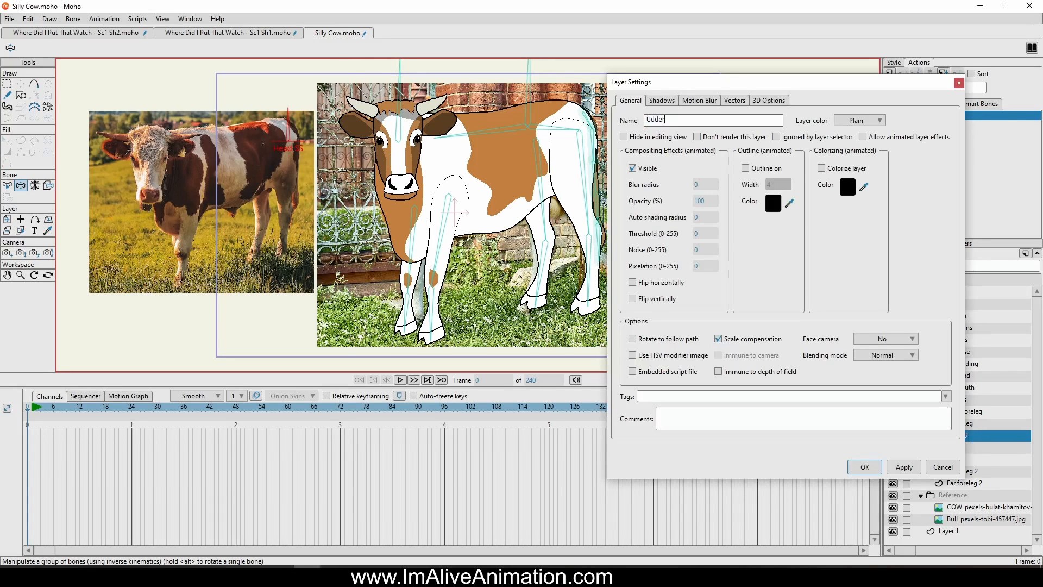
{"action": "key", "text": "Return"}
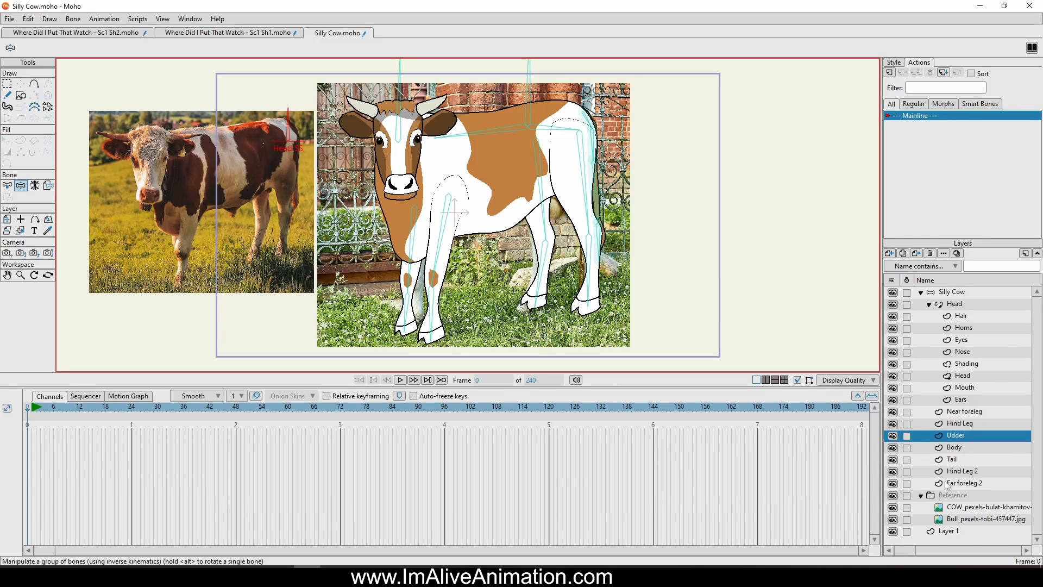
Hide the Hind Leg and Hind Leg 2 layers and trace a closed, rounded udder outline over the photo, overlapping the belly
{"action": "left_click", "coordinate": [893, 472]}
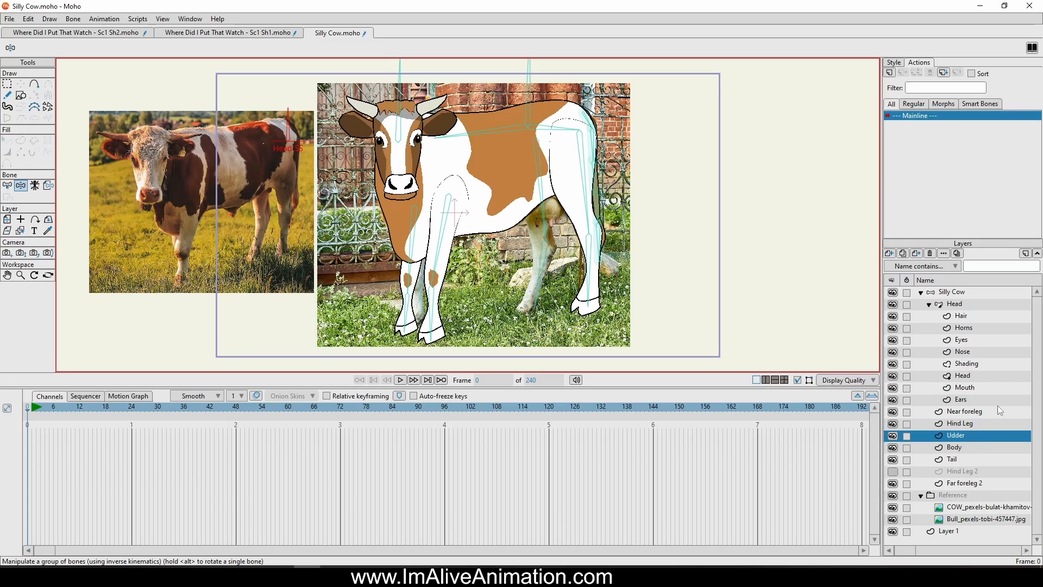
{"action": "left_click", "coordinate": [893, 424]}
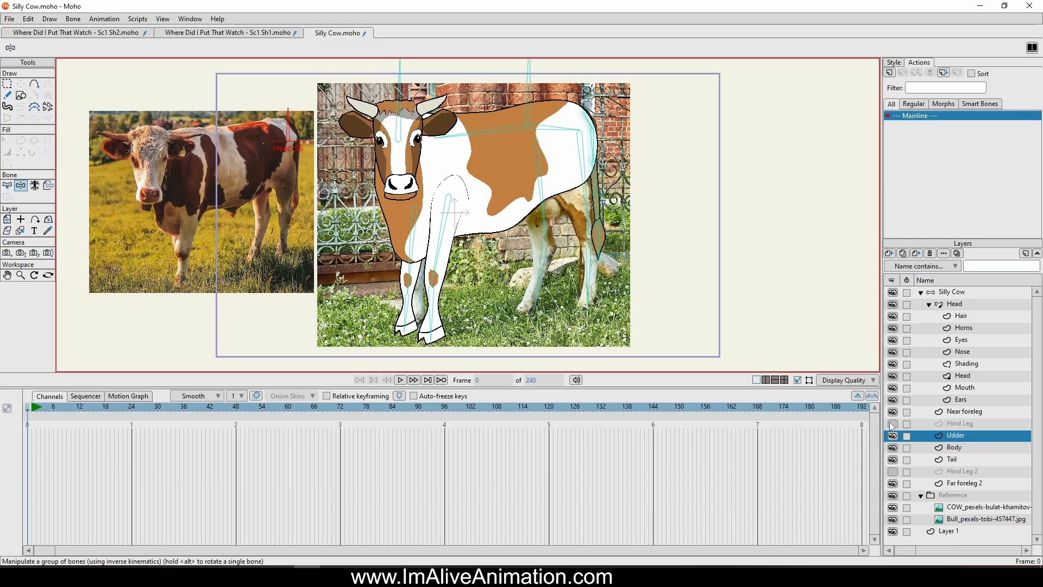
{"action": "scroll", "coordinate": [518, 199], "scroll_direction": "up", "scroll_amount": 5}
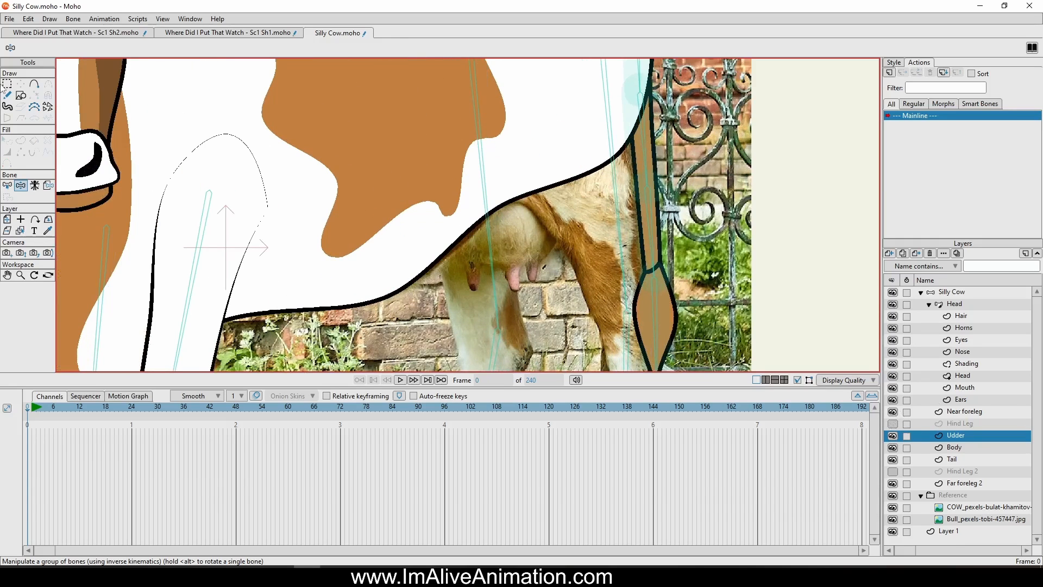
{"action": "left_click", "coordinate": [34, 83]}
{"action": "scroll", "coordinate": [369, 217], "scroll_direction": "down", "scroll_amount": 5}
{"action": "scroll", "coordinate": [368, 217], "scroll_direction": "up", "scroll_amount": 5}
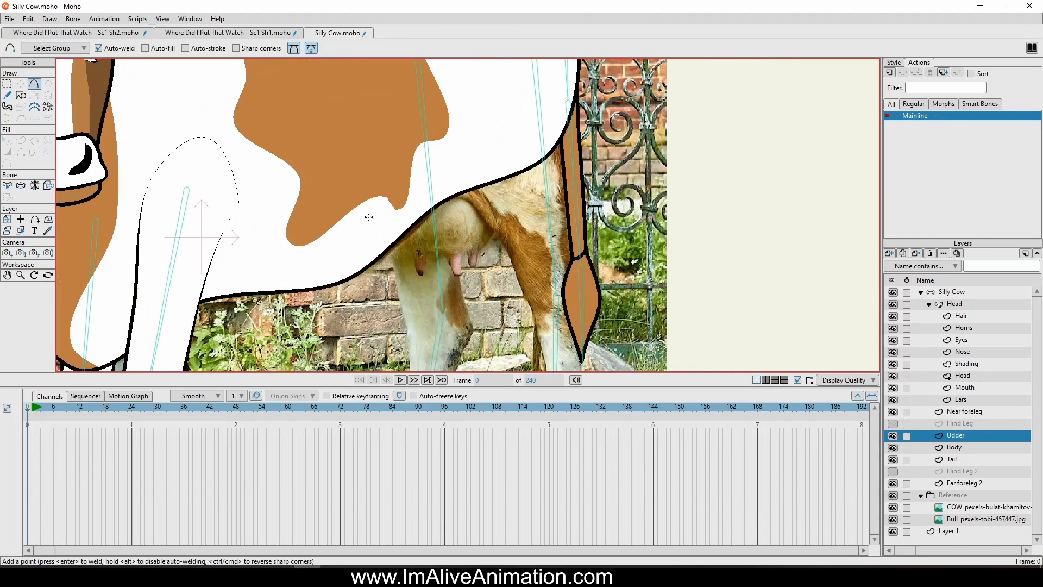
{"action": "mouse_move", "coordinate": [396, 220]}
{"action": "left_mouse_down"}
{"action": "mouse_move", "coordinate": [409, 247]}
{"action": "mouse_move", "coordinate": [465, 253]}
{"action": "mouse_move", "coordinate": [487, 244]}
{"action": "mouse_move", "coordinate": [509, 188]}
{"action": "mouse_move", "coordinate": [494, 156]}
{"action": "mouse_move", "coordinate": [392, 168]}
{"action": "mouse_move", "coordinate": [394, 217]}
{"action": "left_mouse_up"}
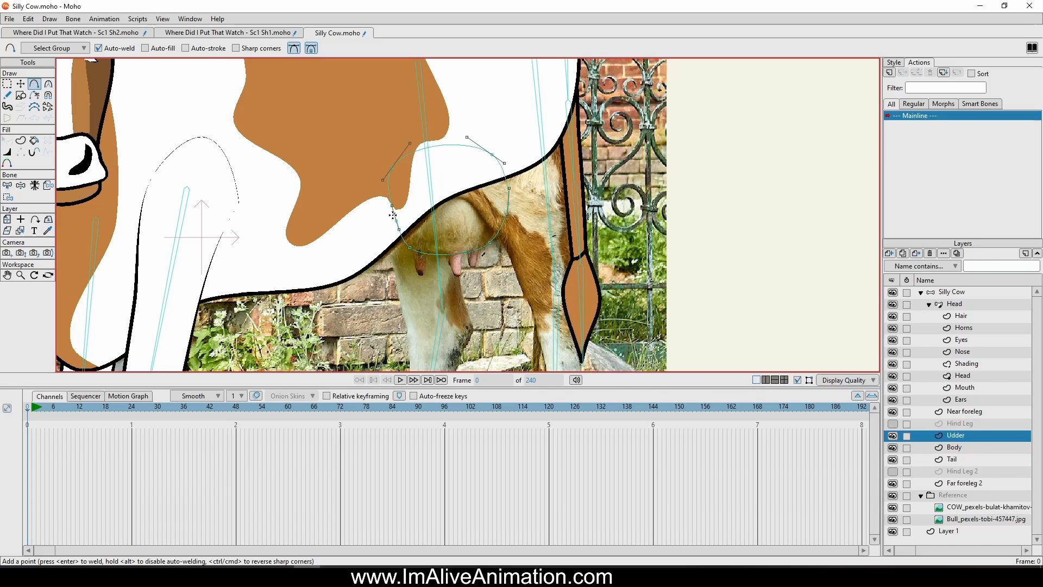
Create a filled and stroked shape from the udder outline and copy the body's white fill and black 6-width stroke onto it
{"action": "left_click", "coordinate": [21, 141]}
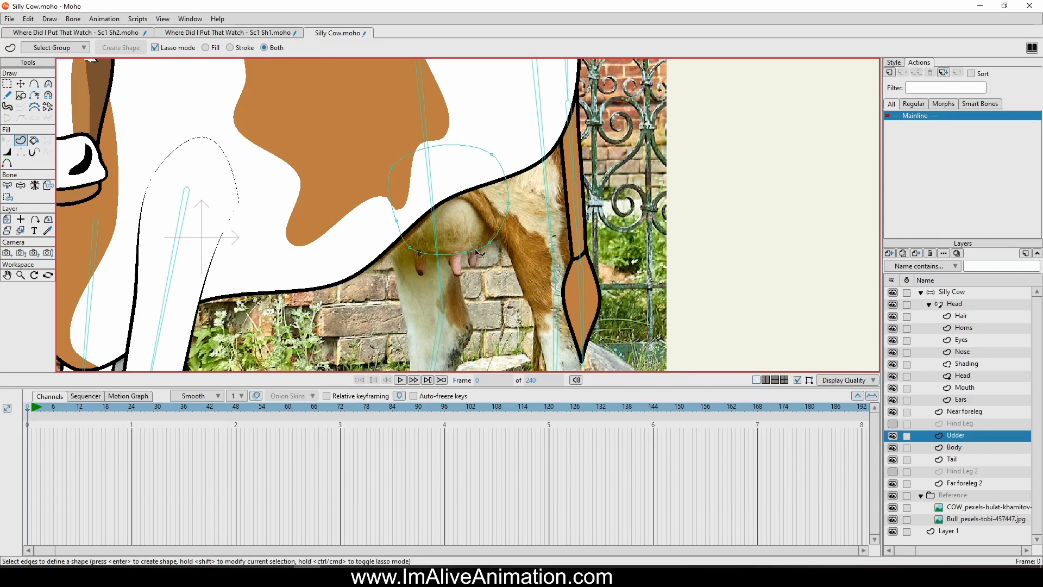
{"action": "left_click", "coordinate": [475, 253]}
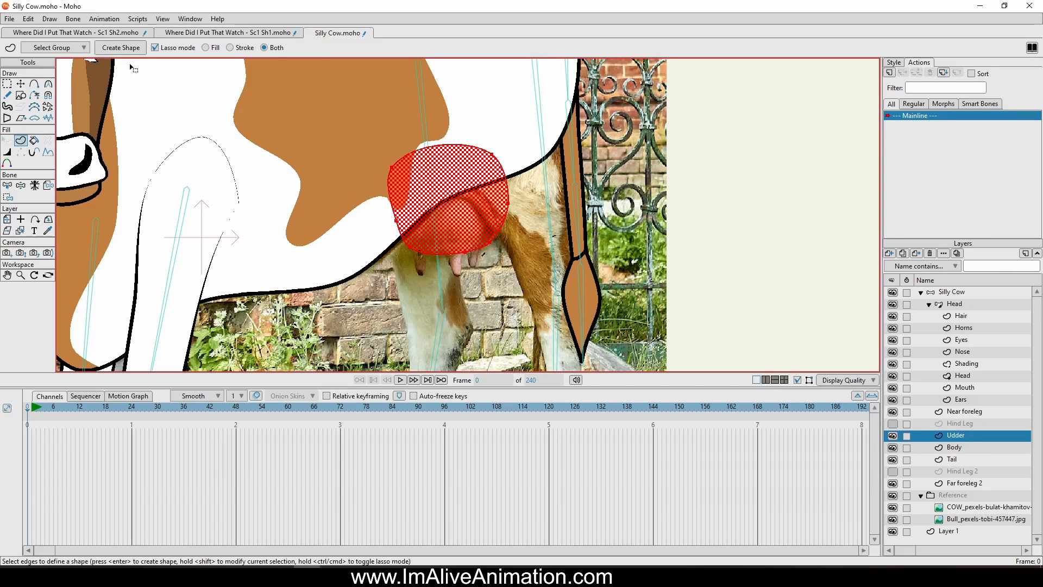
{"action": "left_click", "coordinate": [136, 48]}
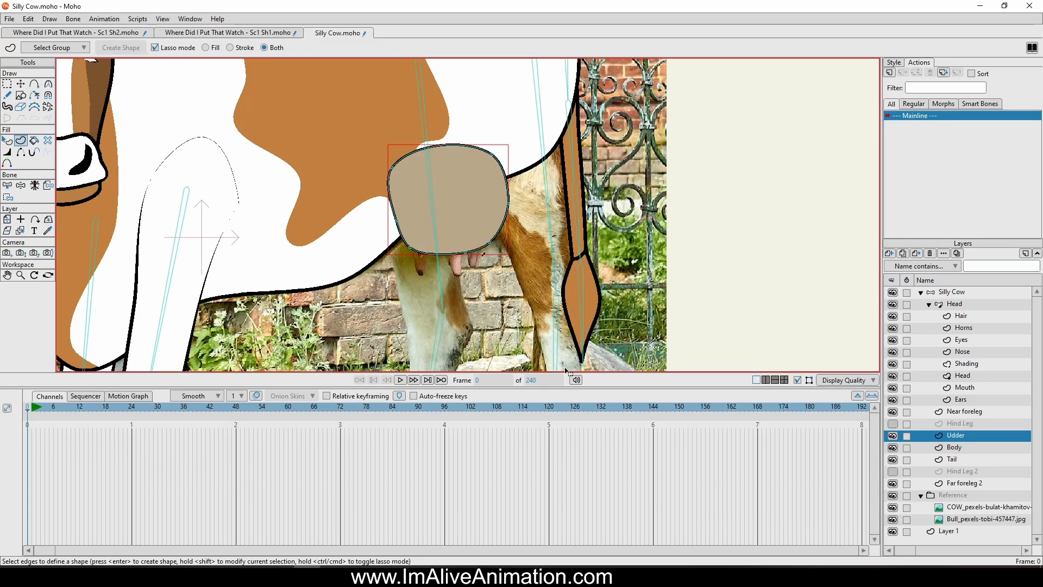
{"action": "left_click", "coordinate": [7, 140]}
{"action": "left_click", "coordinate": [536, 100]}
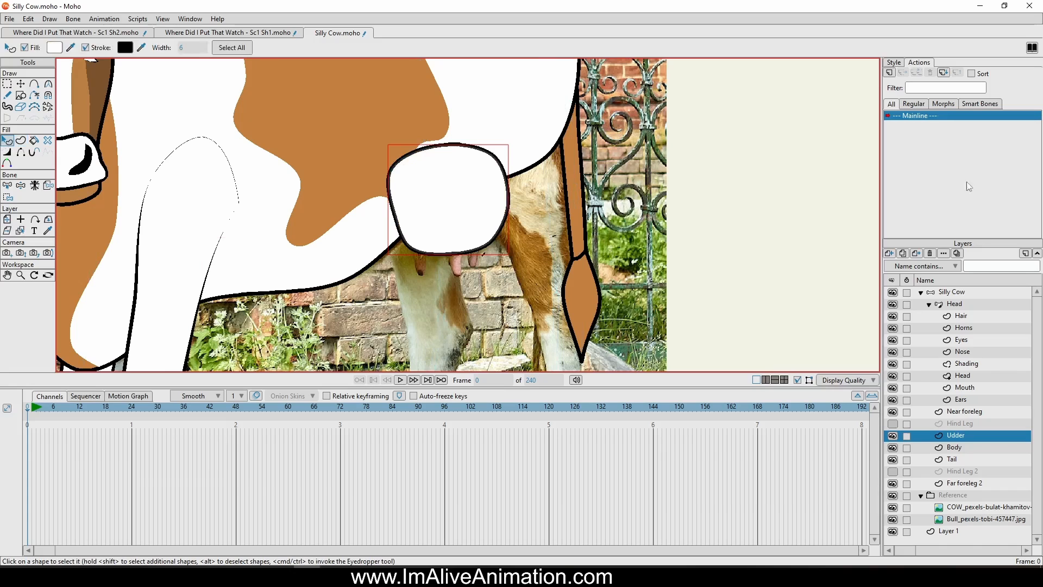
Change the udder shape's fill colour to light grey D5D5D5
{"action": "left_click", "coordinate": [894, 63]}
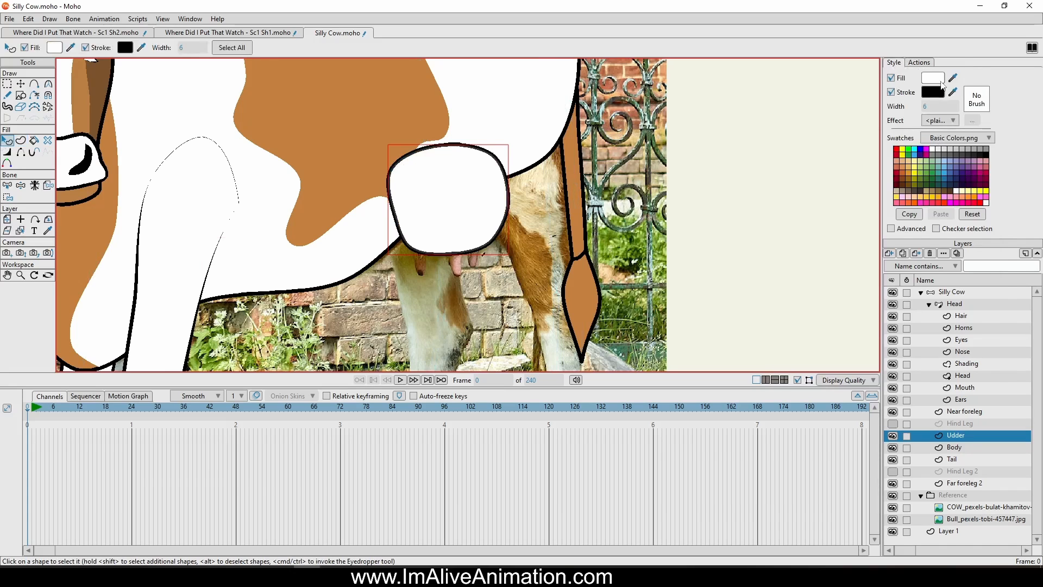
{"action": "left_click", "coordinate": [933, 78]}
{"action": "mouse_move", "coordinate": [778, 171]}
{"action": "left_mouse_down"}
{"action": "mouse_move", "coordinate": [771, 158]}
{"action": "mouse_move", "coordinate": [767, 175]}
{"action": "left_mouse_up"}
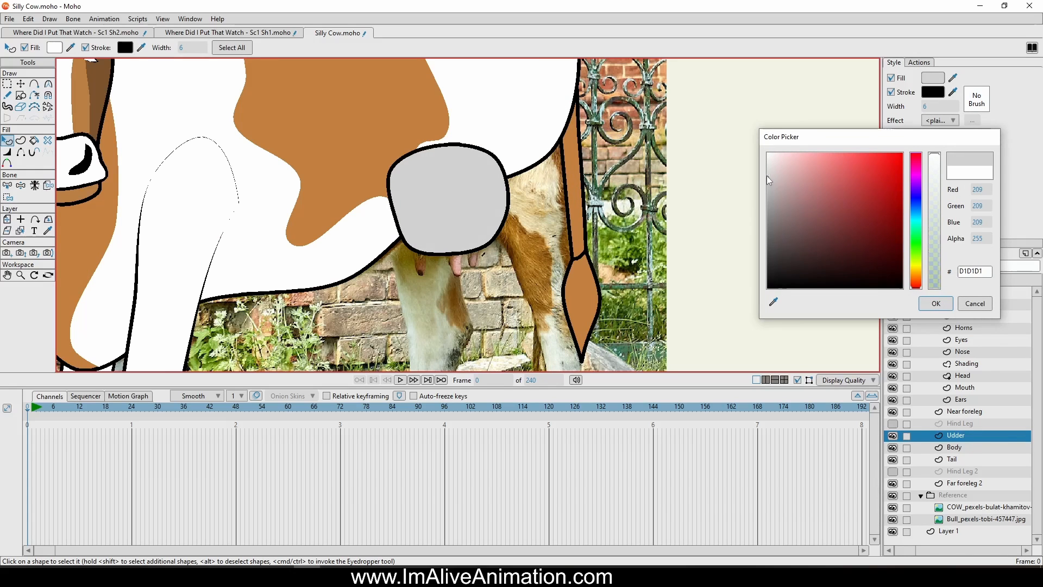
{"action": "left_click", "coordinate": [930, 308]}
Hide the Udder layer, trace a closed tapered outline around the photo's front teat, and adjust its points to fit
{"action": "left_click", "coordinate": [35, 84]}
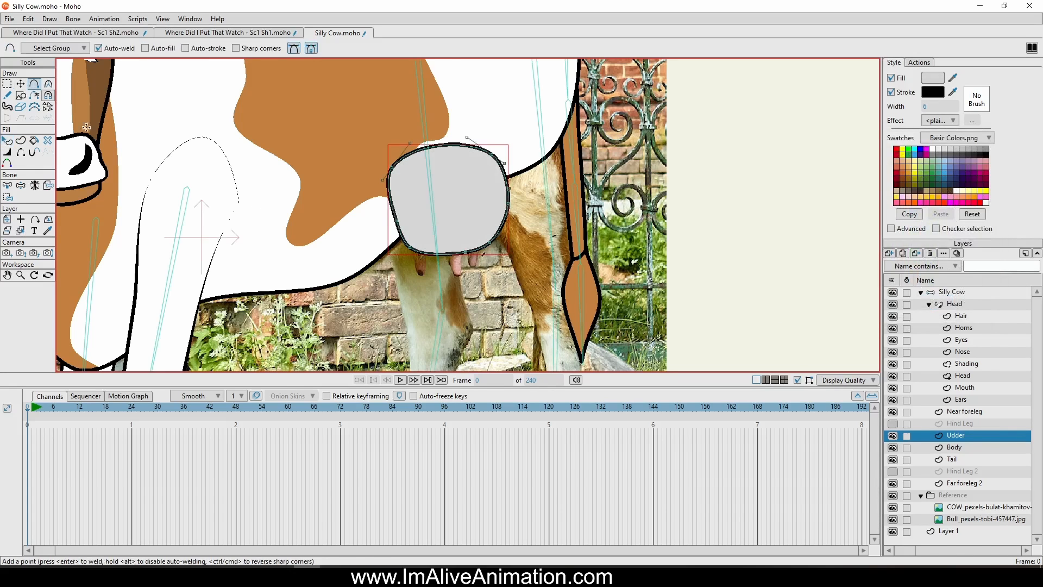
{"action": "scroll", "coordinate": [462, 302], "scroll_direction": "up", "scroll_amount": 3}
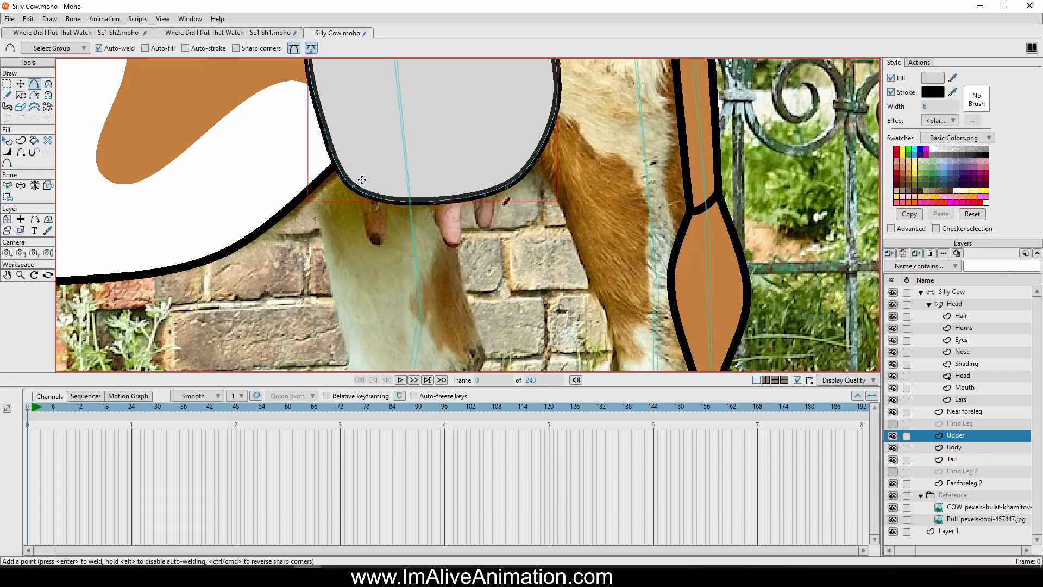
{"action": "left_click", "coordinate": [894, 436]}
{"action": "scroll", "coordinate": [371, 190], "scroll_direction": "up", "scroll_amount": 3}
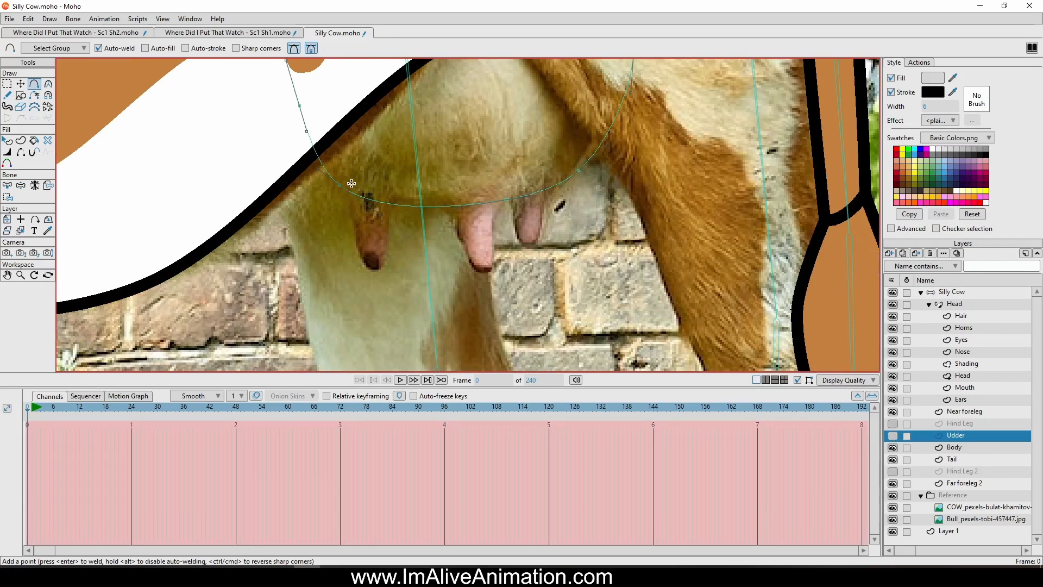
{"action": "mouse_move", "coordinate": [352, 184]}
{"action": "left_mouse_down"}
{"action": "mouse_move", "coordinate": [356, 243]}
{"action": "mouse_move", "coordinate": [375, 270]}
{"action": "mouse_move", "coordinate": [396, 193]}
{"action": "mouse_move", "coordinate": [351, 183]}
{"action": "left_mouse_up"}
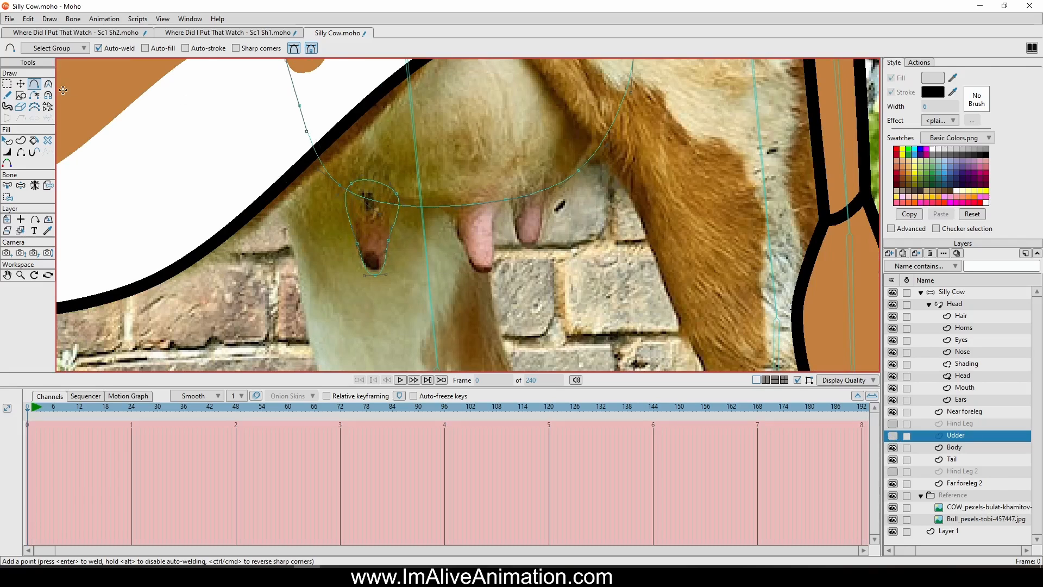
{"action": "left_click", "coordinate": [21, 84]}
{"action": "scroll", "coordinate": [288, 170], "scroll_direction": "up", "scroll_amount": 3}
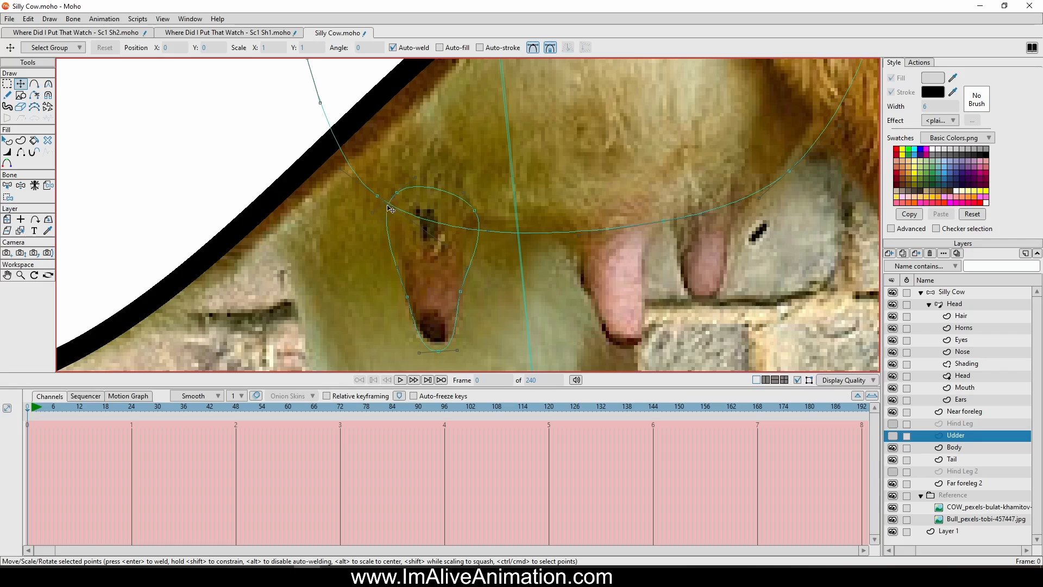
{"action": "left_click_drag", "start_coordinate": [376, 211], "coordinate": [397, 219]}
{"action": "left_click_drag", "start_coordinate": [476, 211], "coordinate": [469, 231]}
{"action": "left_click_drag", "start_coordinate": [435, 345], "coordinate": [438, 338]}
Create a filled and stroked shape from the teat outline and show the Udder layer again
{"action": "left_click", "coordinate": [37, 85]}
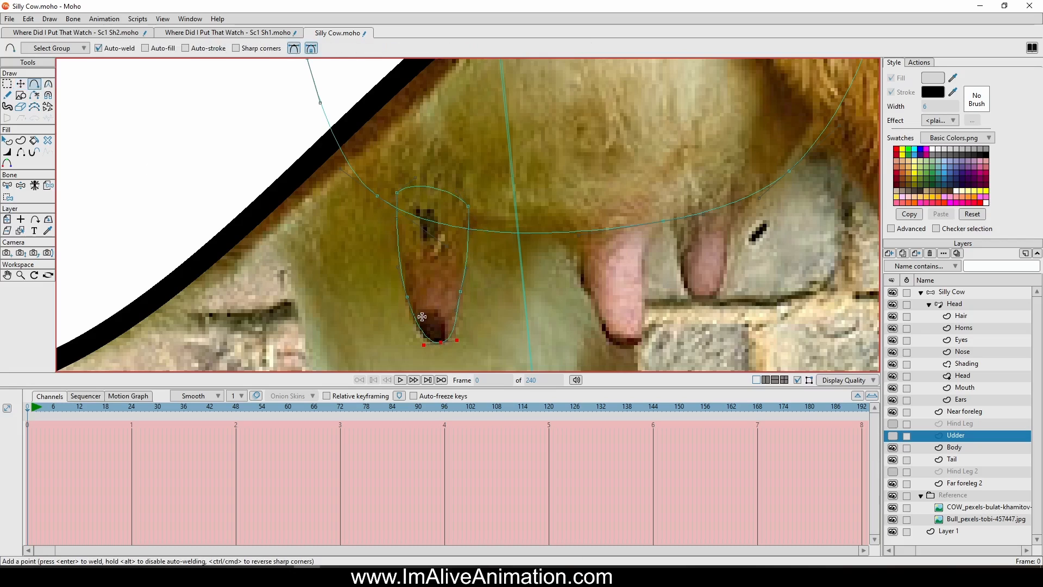
{"action": "left_click", "coordinate": [20, 140]}
{"action": "left_click", "coordinate": [469, 253]}
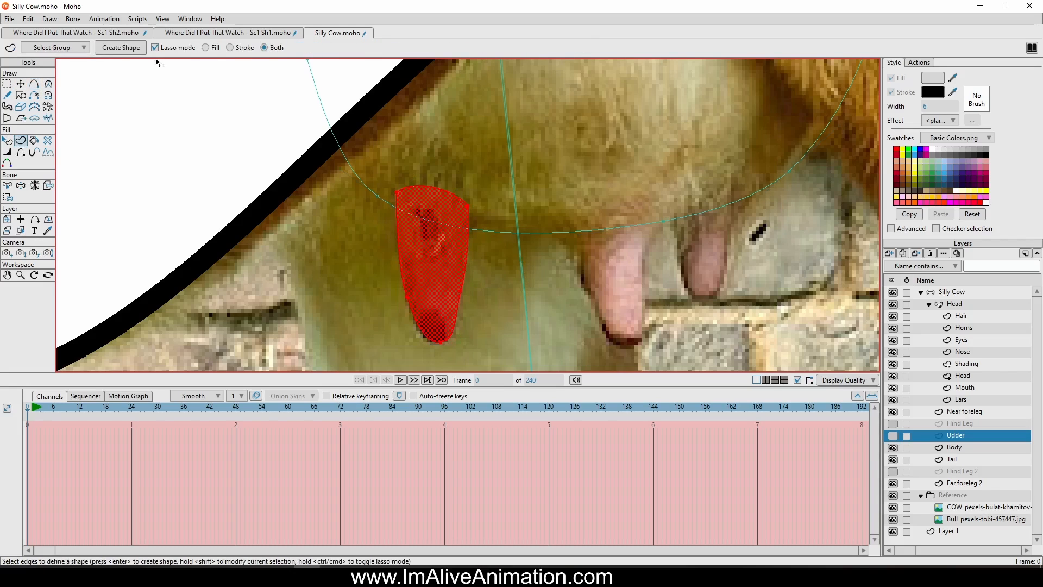
{"action": "left_click", "coordinate": [128, 50]}
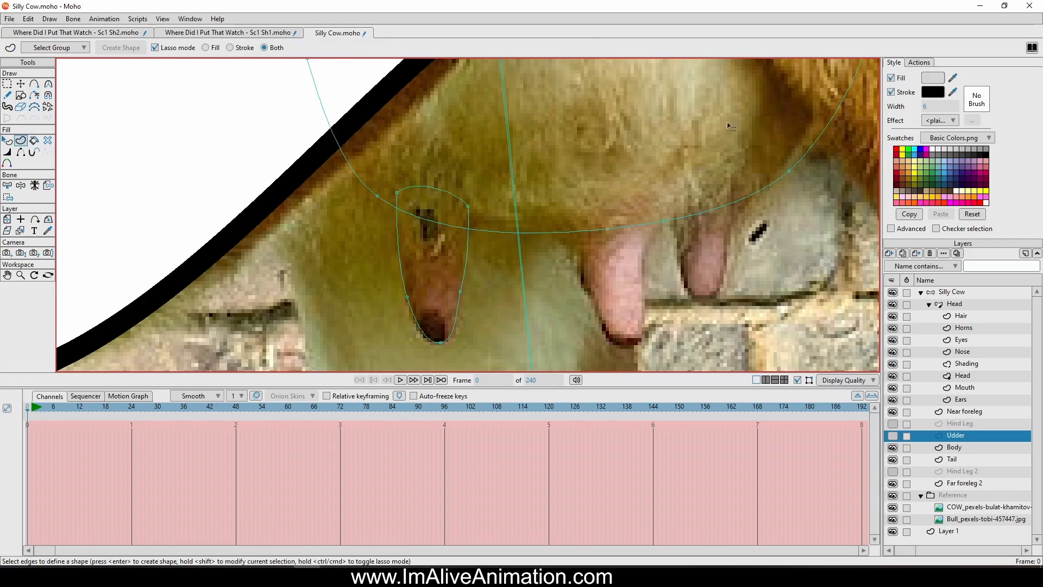
{"action": "left_click", "coordinate": [892, 435]}
{"action": "scroll", "coordinate": [198, 218], "scroll_direction": "down", "scroll_amount": 4}
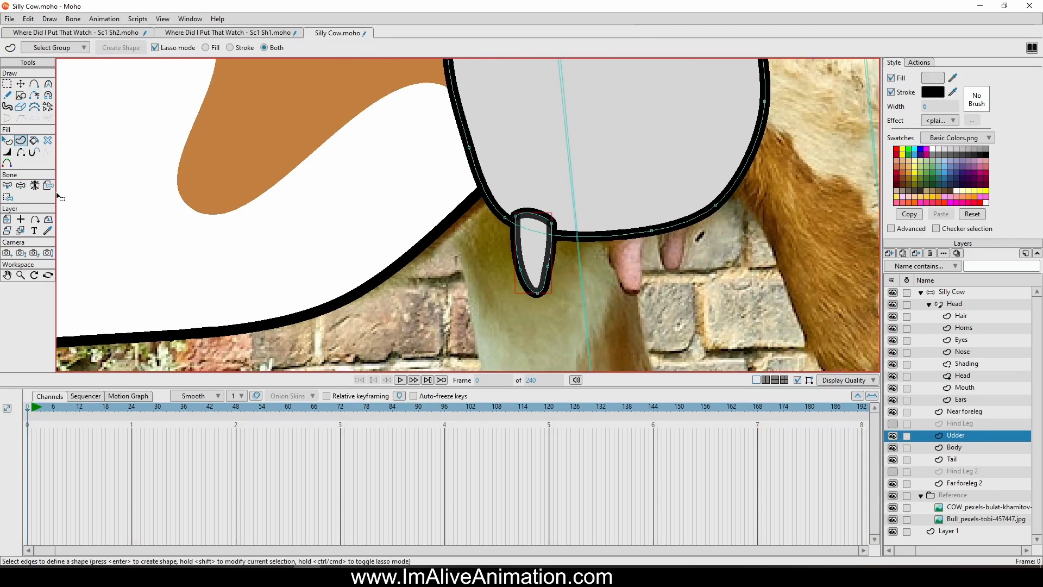
Hide the teat's top edge and move its two open stroke ends onto the udder's lower outline
{"action": "left_click", "coordinate": [20, 152]}
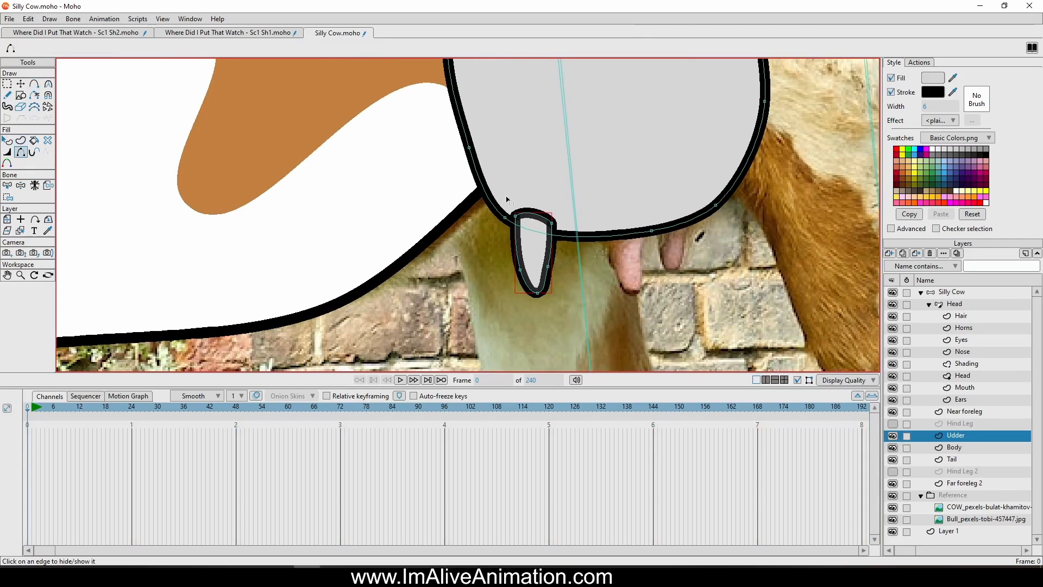
{"action": "left_click", "coordinate": [533, 211]}
{"action": "left_click", "coordinate": [21, 84]}
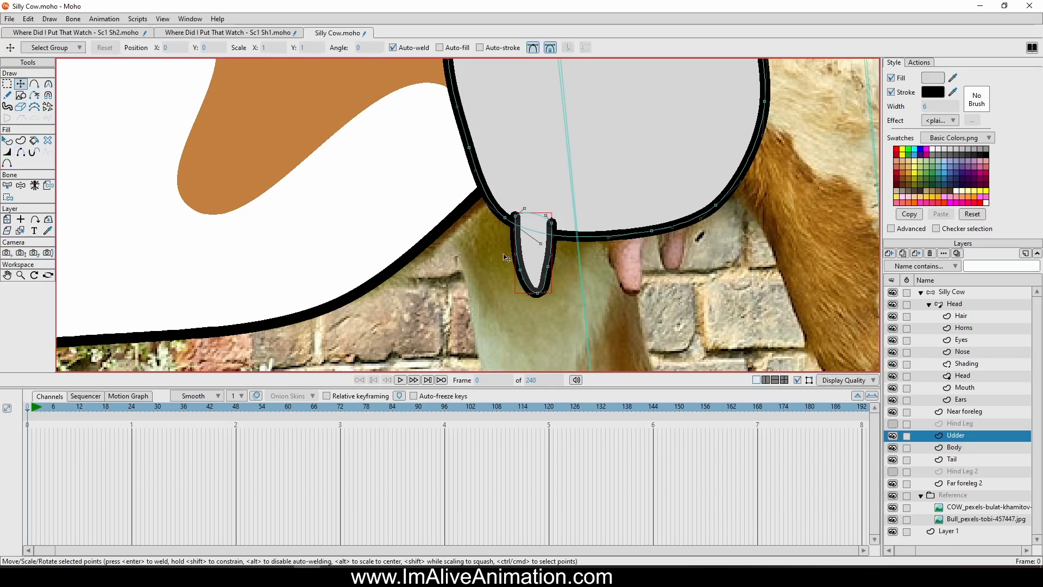
{"action": "scroll", "coordinate": [505, 258], "scroll_direction": "up", "scroll_amount": 4}
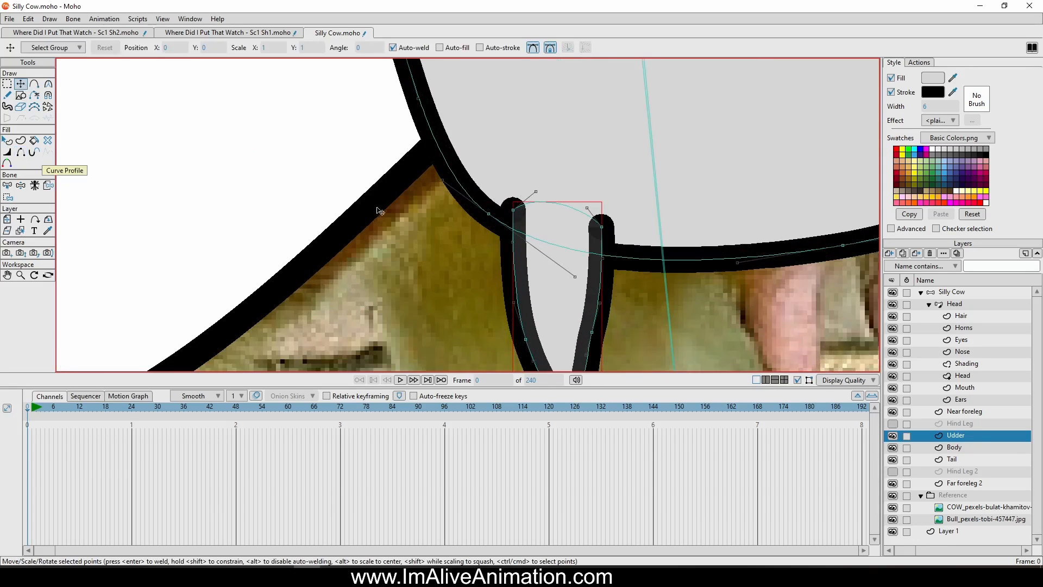
{"action": "left_click_drag", "start_coordinate": [519, 215], "coordinate": [510, 226]}
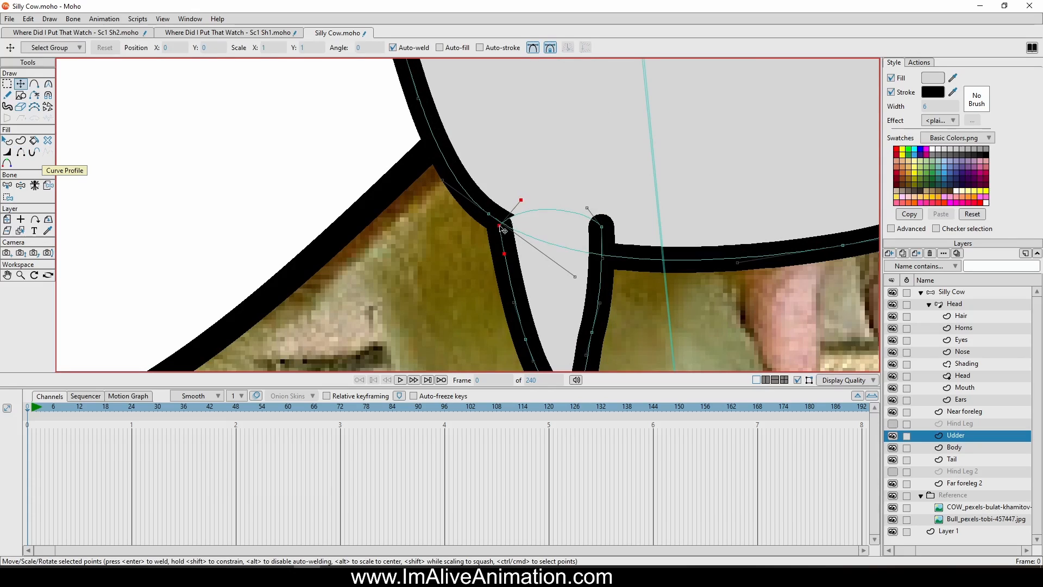
{"action": "left_click_drag", "start_coordinate": [601, 229], "coordinate": [619, 252]}
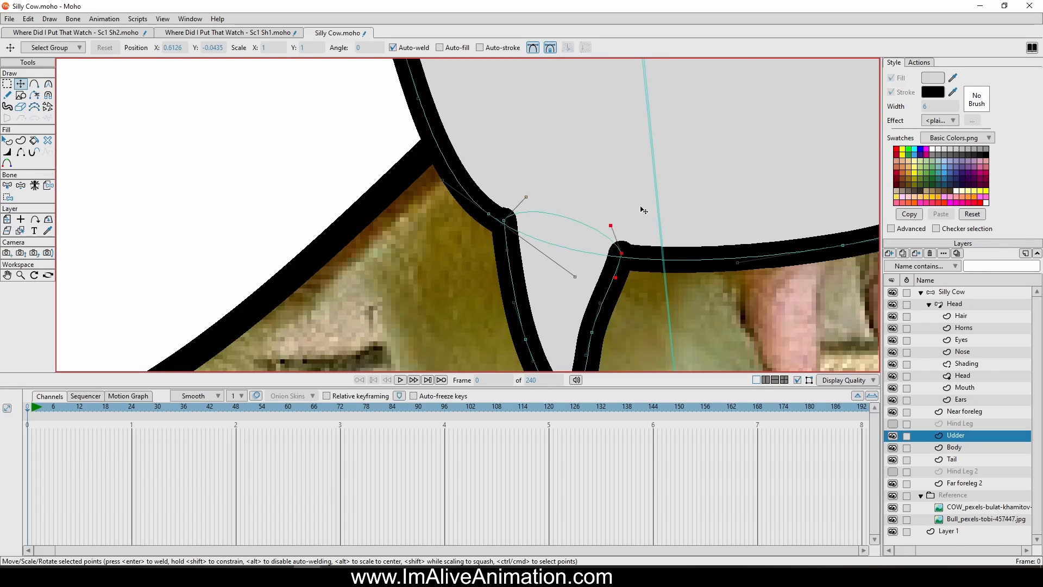
{"action": "scroll", "coordinate": [643, 210], "scroll_direction": "down", "scroll_amount": 3}
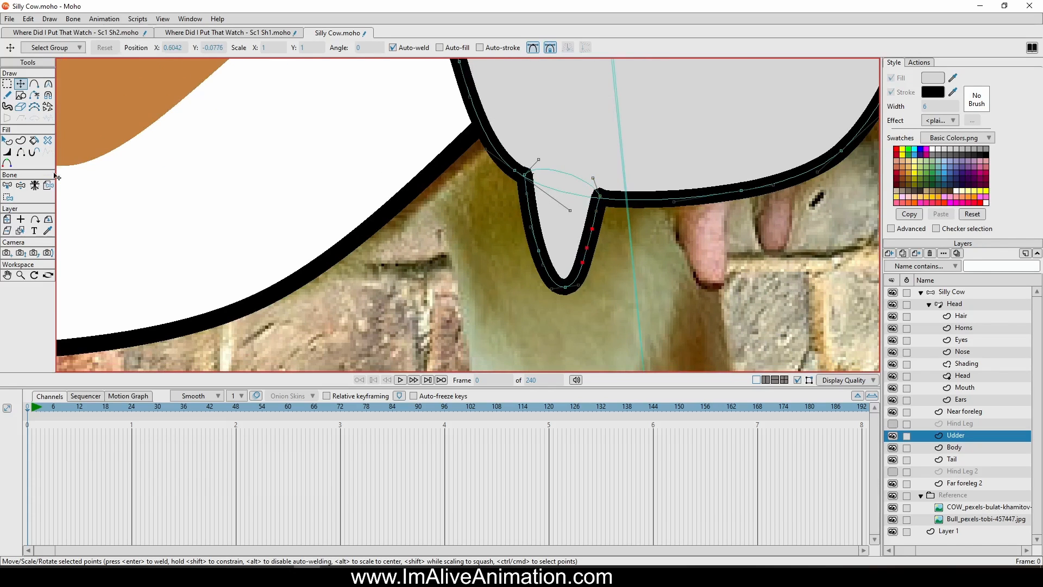
Change the teat's fill colour to dusty pink BC9892
{"action": "left_click", "coordinate": [7, 140]}
{"action": "left_click", "coordinate": [572, 235]}
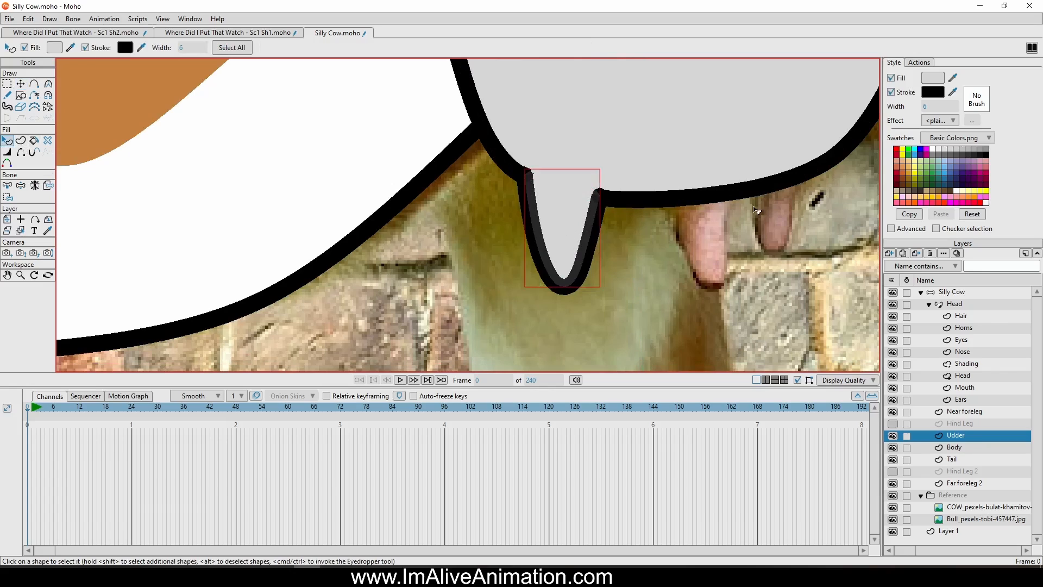
{"action": "left_click", "coordinate": [941, 82]}
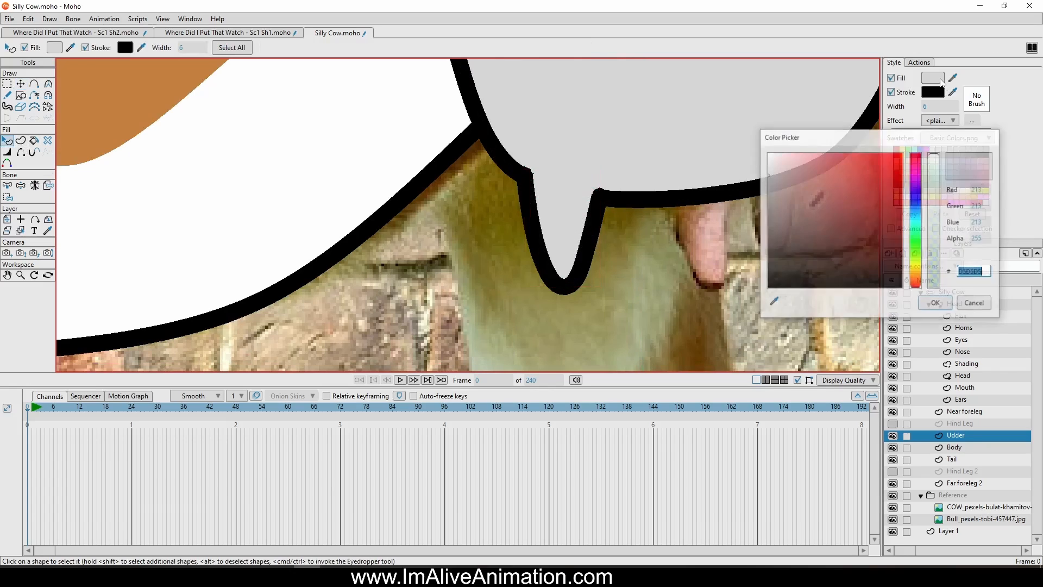
{"action": "left_click_drag", "start_coordinate": [920, 168], "coordinate": [911, 285]}
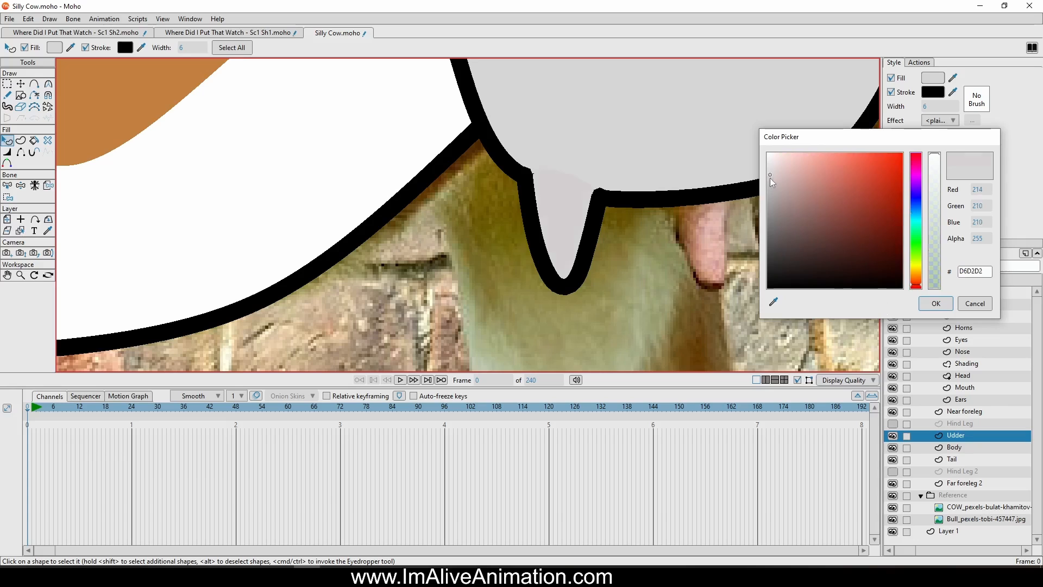
{"action": "mouse_move", "coordinate": [770, 178]}
{"action": "left_mouse_down"}
{"action": "mouse_move", "coordinate": [769, 191]}
{"action": "mouse_move", "coordinate": [797, 188]}
{"action": "left_mouse_up"}
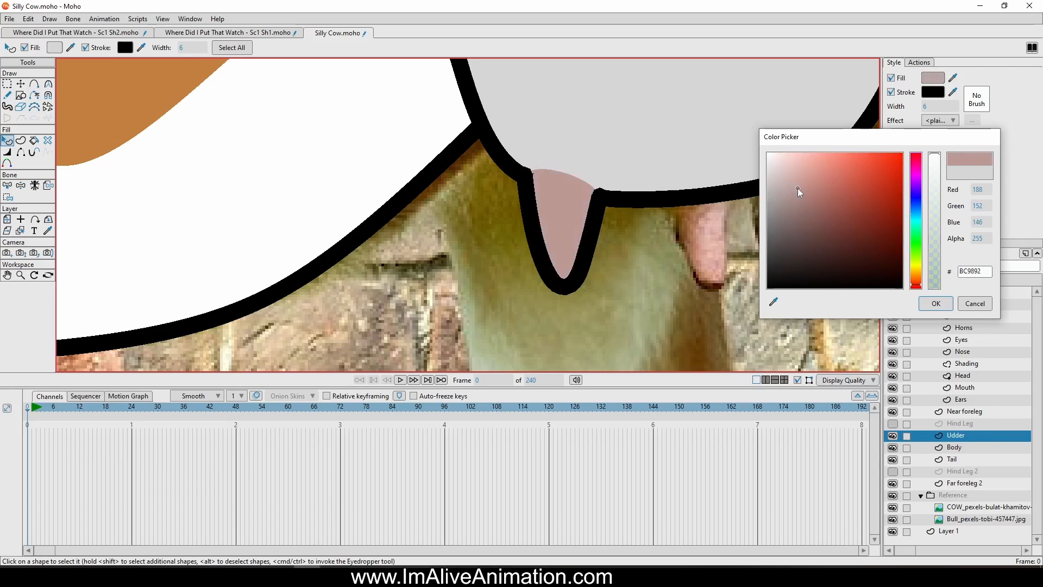
{"action": "left_click", "coordinate": [948, 306]}
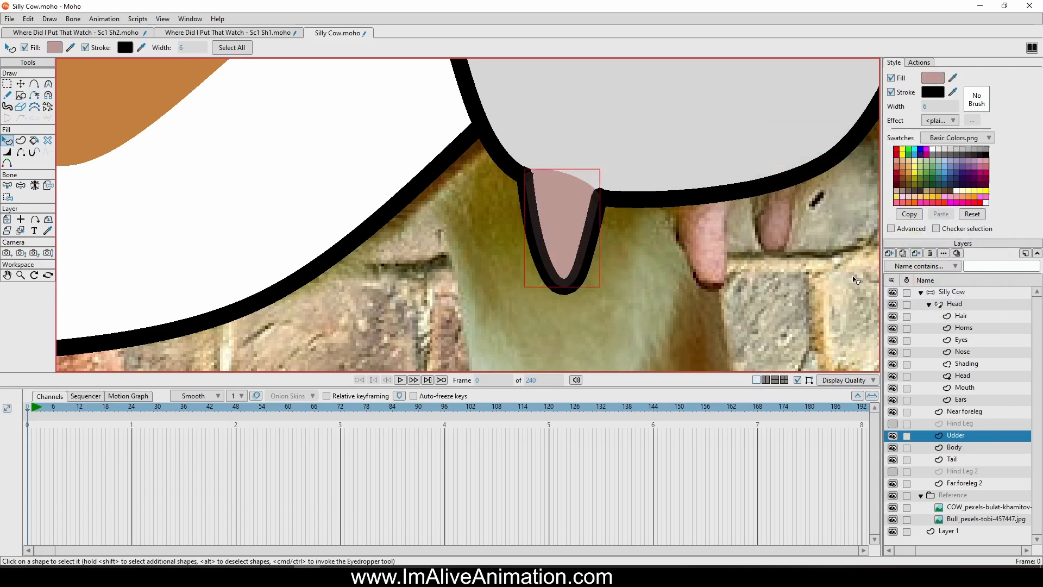
Duplicate the teat, place the copy over the photo's second teat, and flip it horizontally
{"action": "left_click", "coordinate": [20, 84]}
{"action": "scroll", "coordinate": [687, 332], "scroll_direction": "down", "scroll_amount": 6}
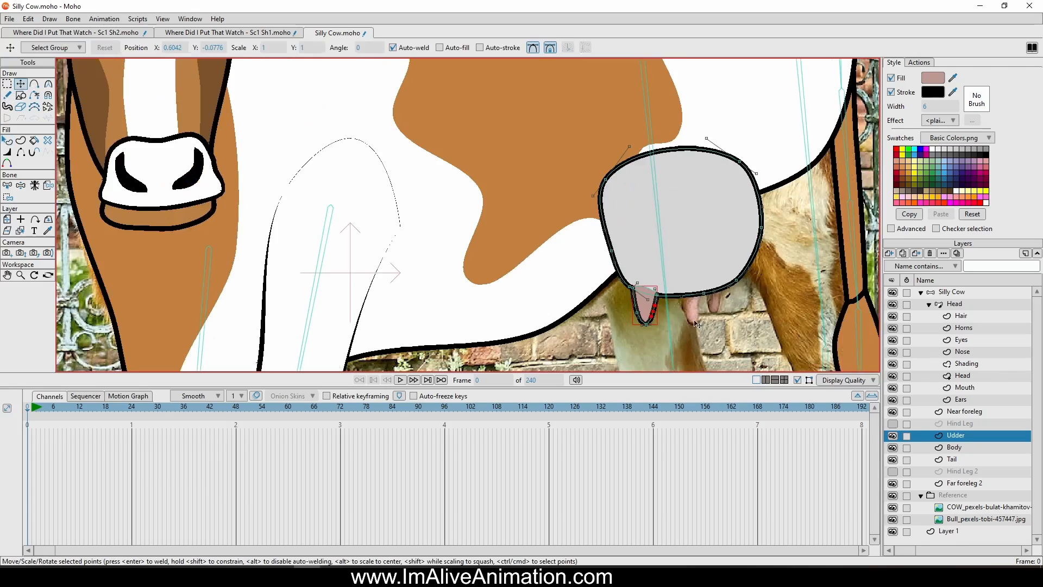
{"action": "left_click_drag", "start_coordinate": [697, 324], "coordinate": [544, 274]}
{"action": "scroll", "coordinate": [553, 252], "scroll_direction": "up", "scroll_amount": 3}
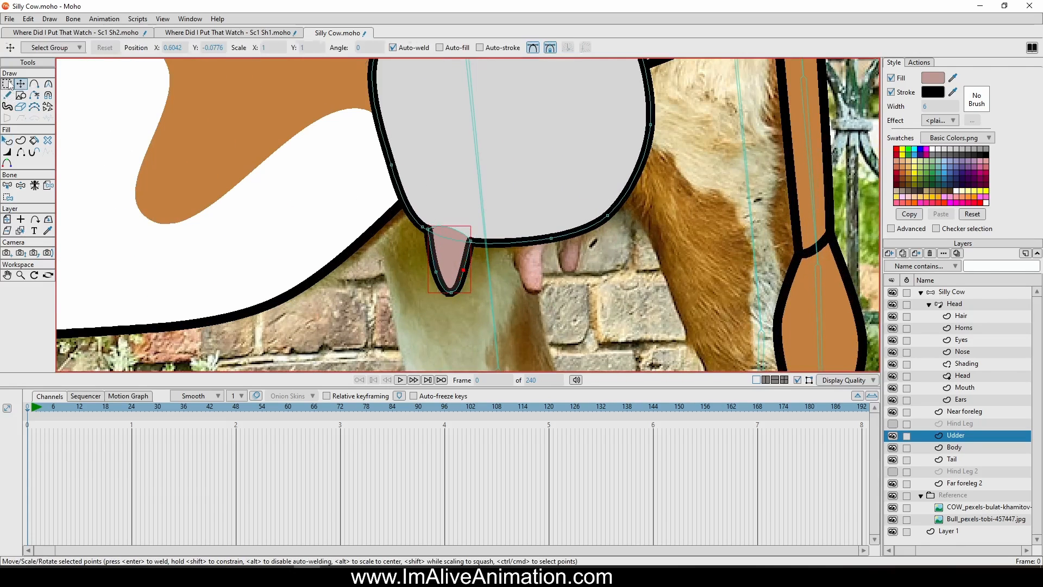
{"action": "left_click", "coordinate": [7, 84]}
{"action": "left_click", "coordinate": [454, 205]}
{"action": "left_click", "coordinate": [454, 263]}
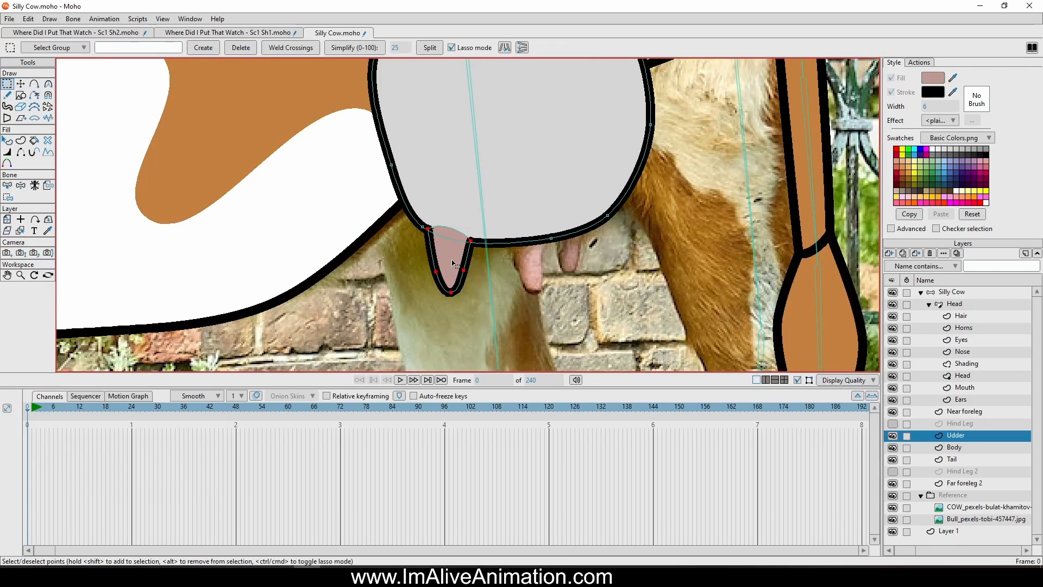
{"action": "key", "text": "ctrl+c"}
{"action": "key", "text": "ctrl+v"}
{"action": "key", "text": "t"}
{"action": "left_click_drag", "start_coordinate": [462, 315], "coordinate": [537, 313]}
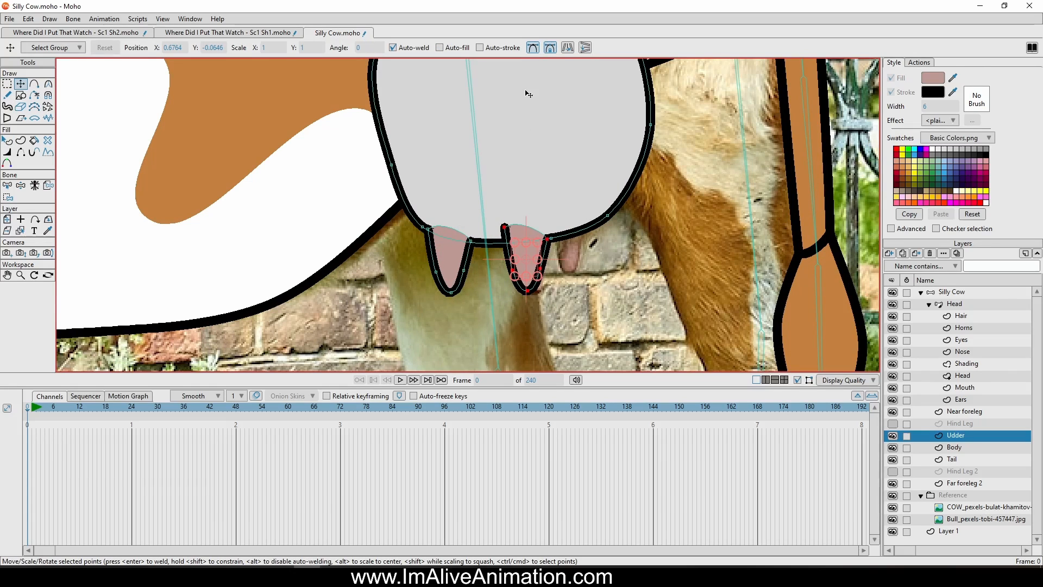
{"action": "left_click", "coordinate": [569, 48]}
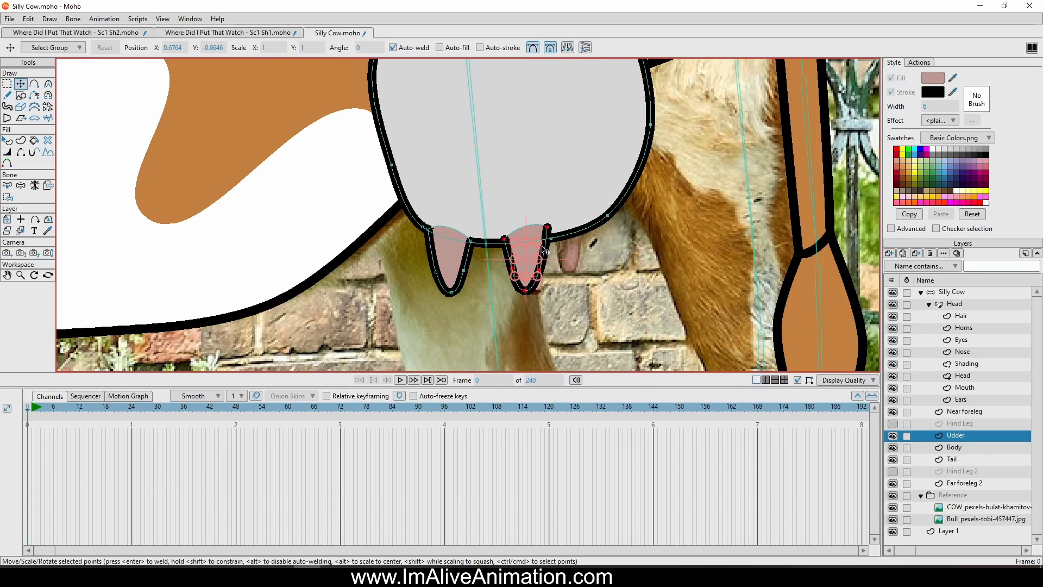
Fit the second teat to the udder by aligning its two upper end points with the udder's outline
{"action": "left_click", "coordinate": [524, 269]}
{"action": "scroll", "coordinate": [534, 276], "scroll_direction": "up", "scroll_amount": 4}
{"action": "left_click_drag", "start_coordinate": [514, 229], "coordinate": [563, 256]}
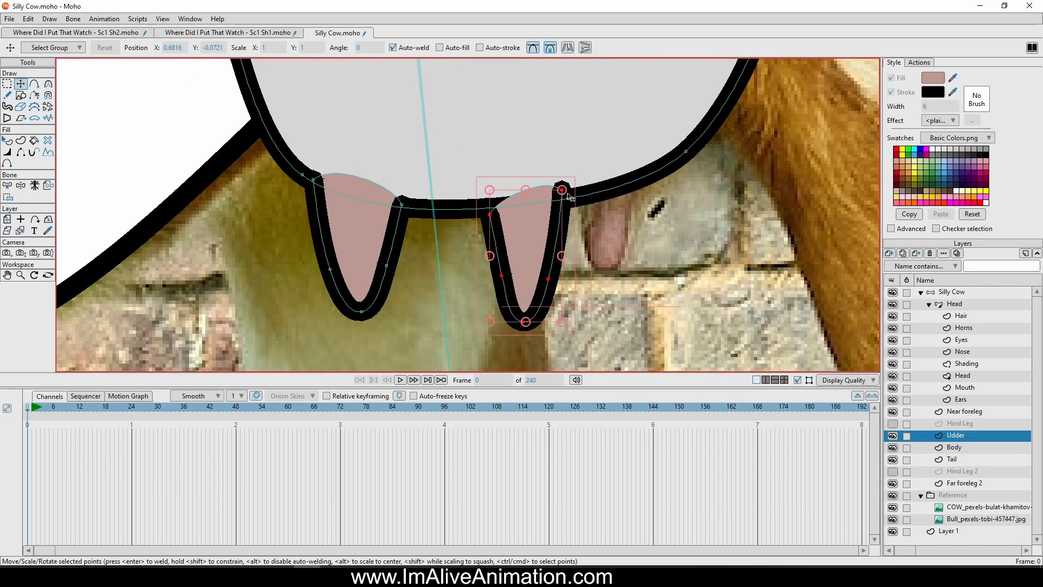
{"action": "left_click", "coordinate": [565, 193]}
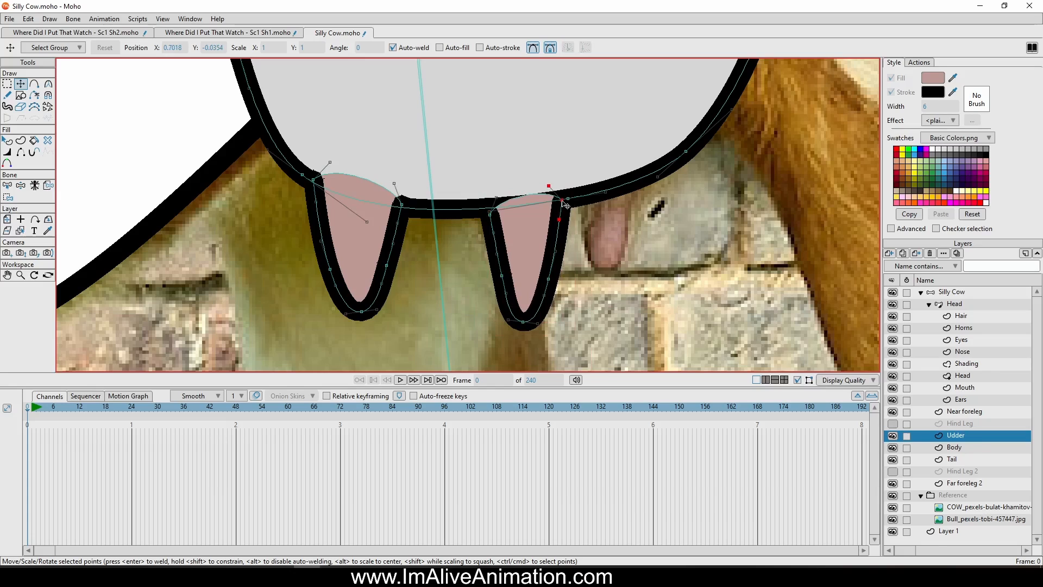
{"action": "left_click_drag", "start_coordinate": [564, 191], "coordinate": [565, 198]}
{"action": "left_click_drag", "start_coordinate": [490, 215], "coordinate": [492, 204]}
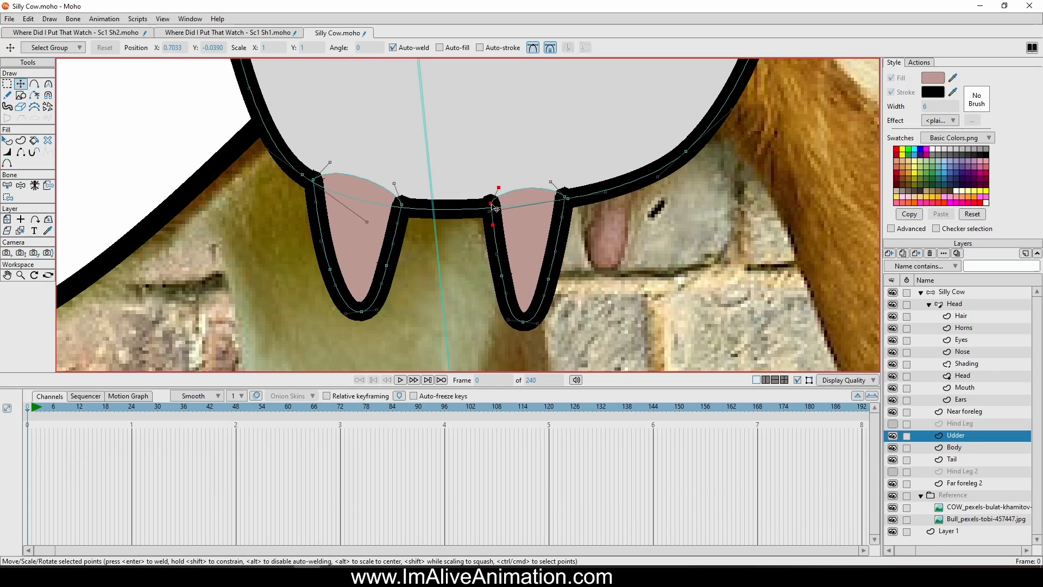
Duplicate the second teat, scale the copy down, and position it over the photo's rear teat
{"action": "left_click", "coordinate": [540, 236]}
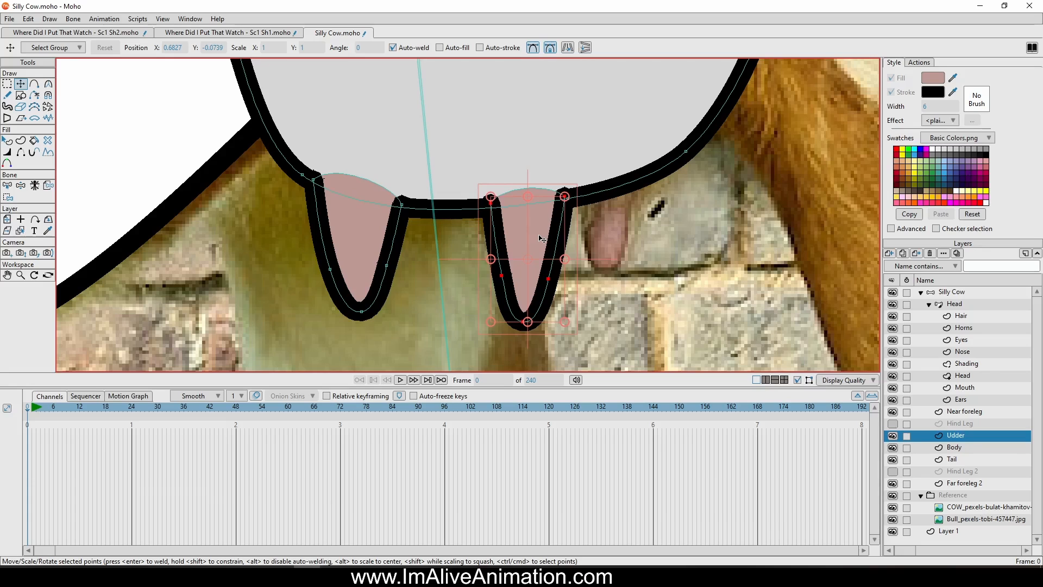
{"action": "left_click_drag", "start_coordinate": [490, 200], "coordinate": [576, 167]}
{"action": "mouse_move", "coordinate": [599, 185]}
{"action": "left_mouse_down"}
{"action": "mouse_move", "coordinate": [601, 228]}
{"action": "mouse_move", "coordinate": [674, 163]}
{"action": "mouse_move", "coordinate": [604, 226]}
{"action": "left_mouse_up"}
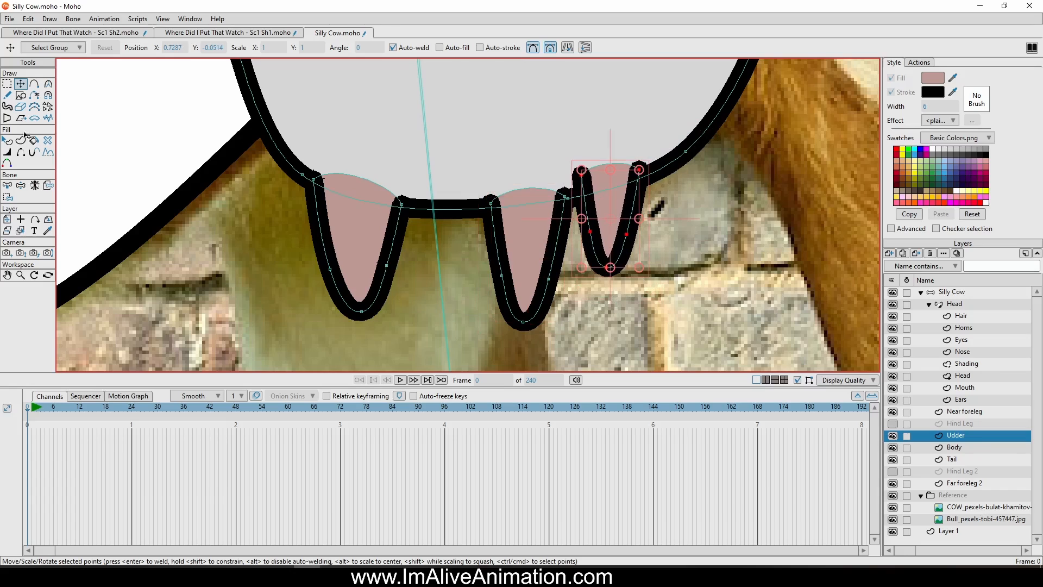
Lower the small rear teat shape in the stacking order so it sits behind the udder, and deselect it
{"action": "key", "text": "q"}
{"action": "left_click", "coordinate": [613, 217]}
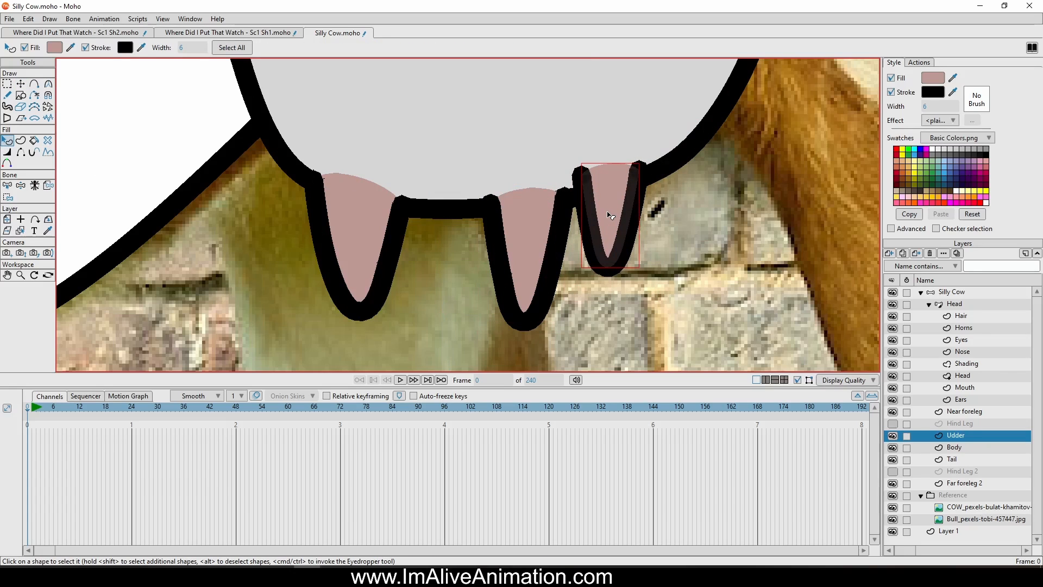
{"action": "key", "text": "Down"}
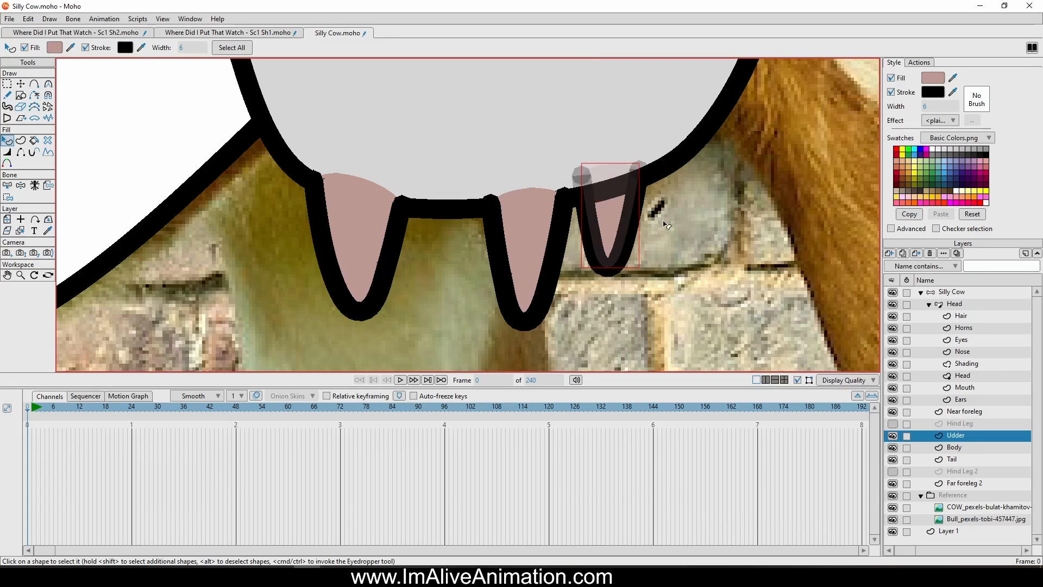
{"action": "left_click", "coordinate": [691, 226]}
{"action": "scroll", "coordinate": [701, 220], "scroll_direction": "down", "scroll_amount": 5}
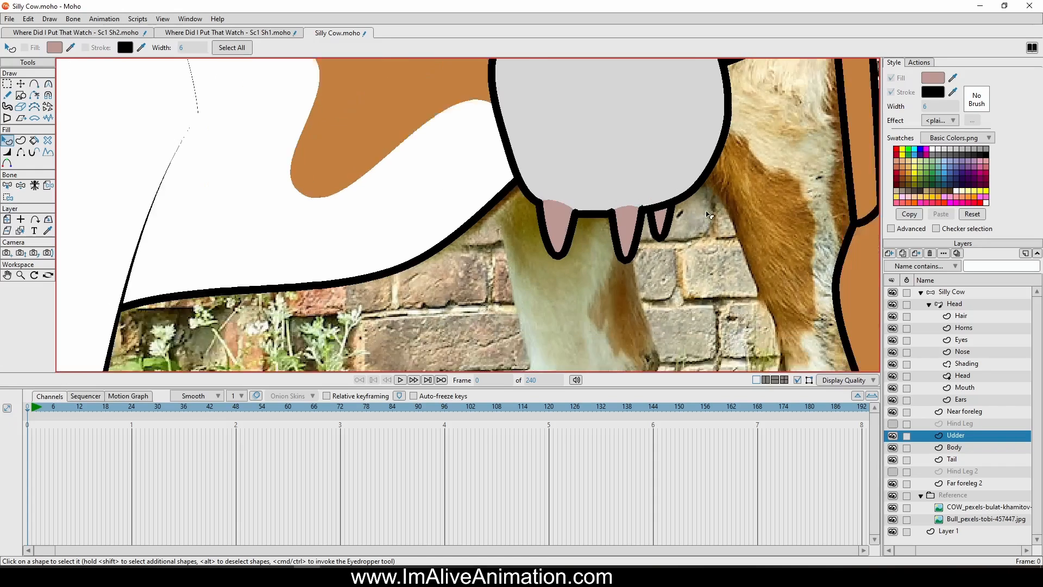
{"action": "scroll", "coordinate": [709, 215], "scroll_direction": "down", "scroll_amount": 3}
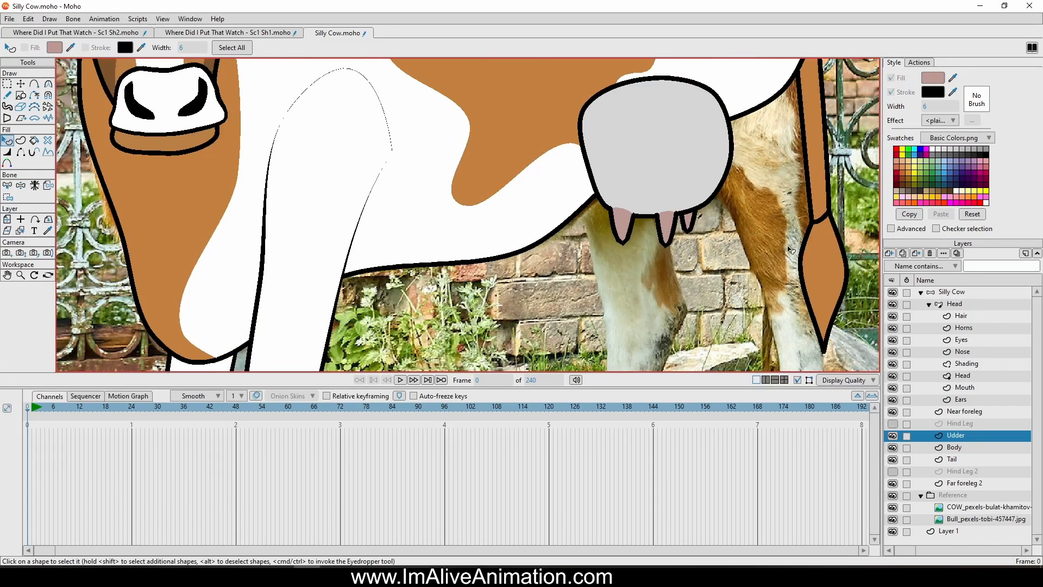
Make the Hind Leg layer visible and move the Udder layer directly below the Body layer
{"action": "left_click", "coordinate": [893, 424]}
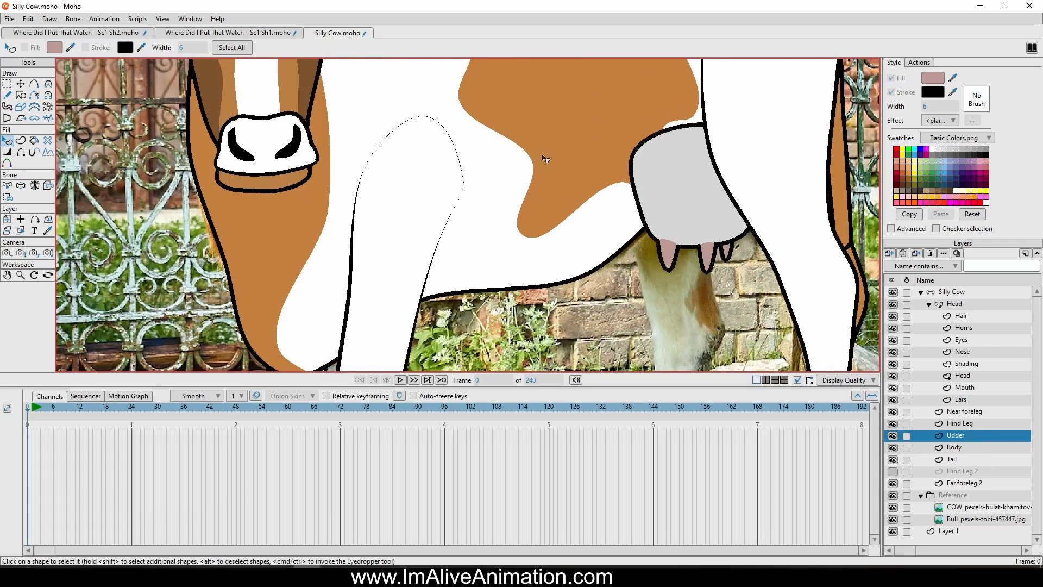
{"action": "left_click_drag", "start_coordinate": [965, 438], "coordinate": [968, 457]}
{"action": "scroll", "coordinate": [744, 194], "scroll_direction": "down", "scroll_amount": 4}
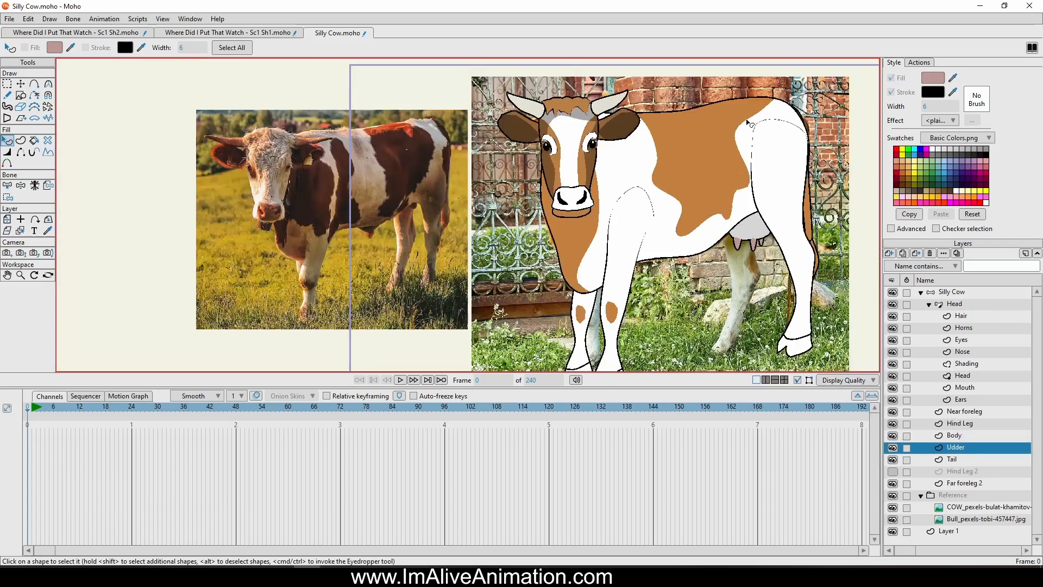
Make the Hind Leg 2 layer visible and render a preview of the whole cow
{"action": "left_click_drag", "start_coordinate": [803, 181], "coordinate": [702, 179]}
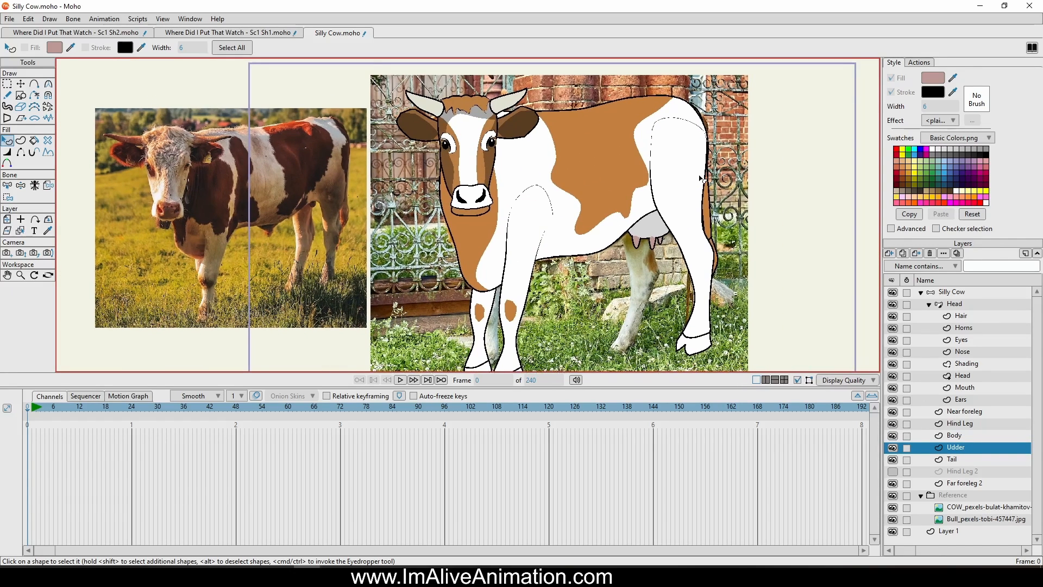
{"action": "left_click", "coordinate": [892, 471]}
{"action": "scroll", "coordinate": [623, 216], "scroll_direction": "down", "scroll_amount": 3}
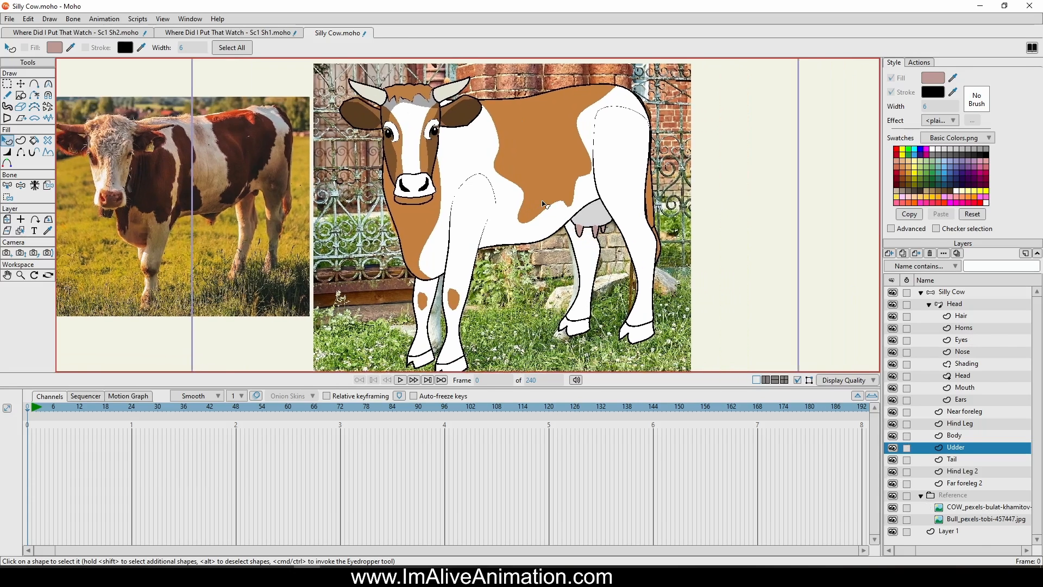
{"action": "left_click", "coordinate": [14, 18]}
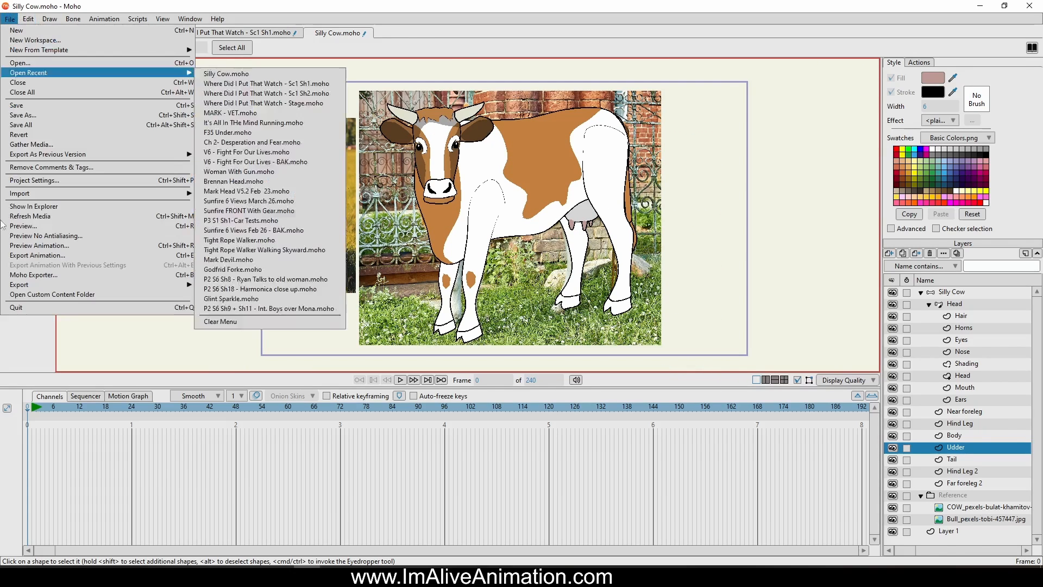
{"action": "left_click", "coordinate": [35, 229]}
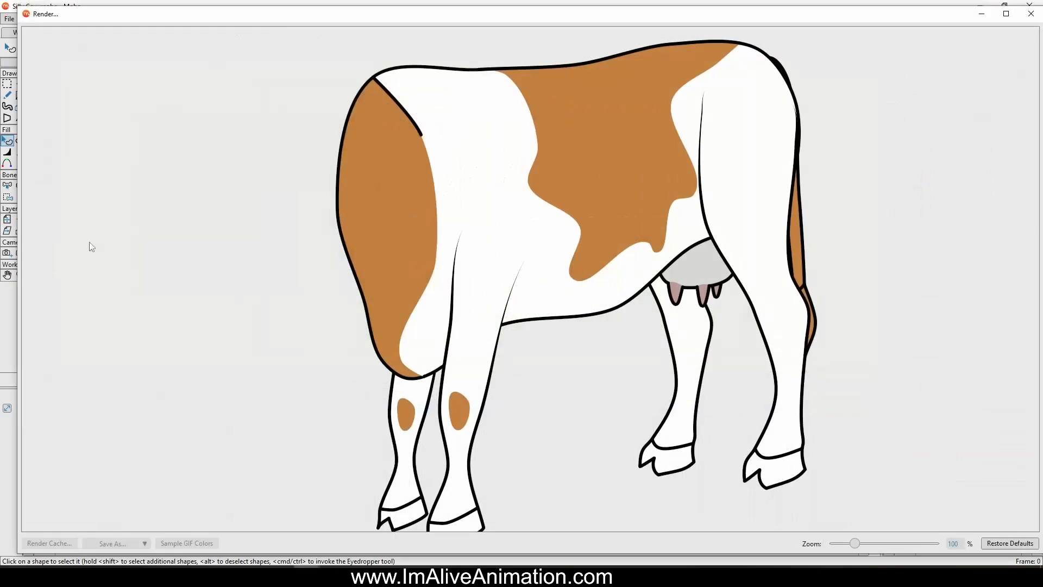